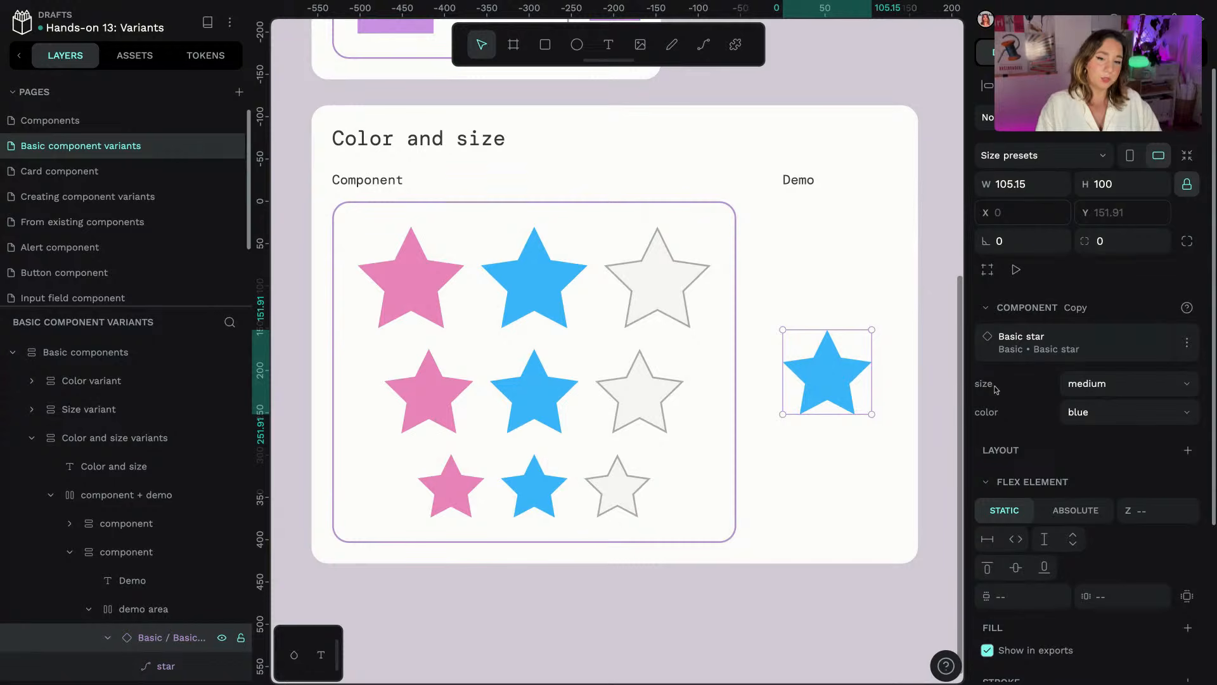
# - Try the large size on the demo star copy and set its size to small
pyautogui.click(1129, 386)
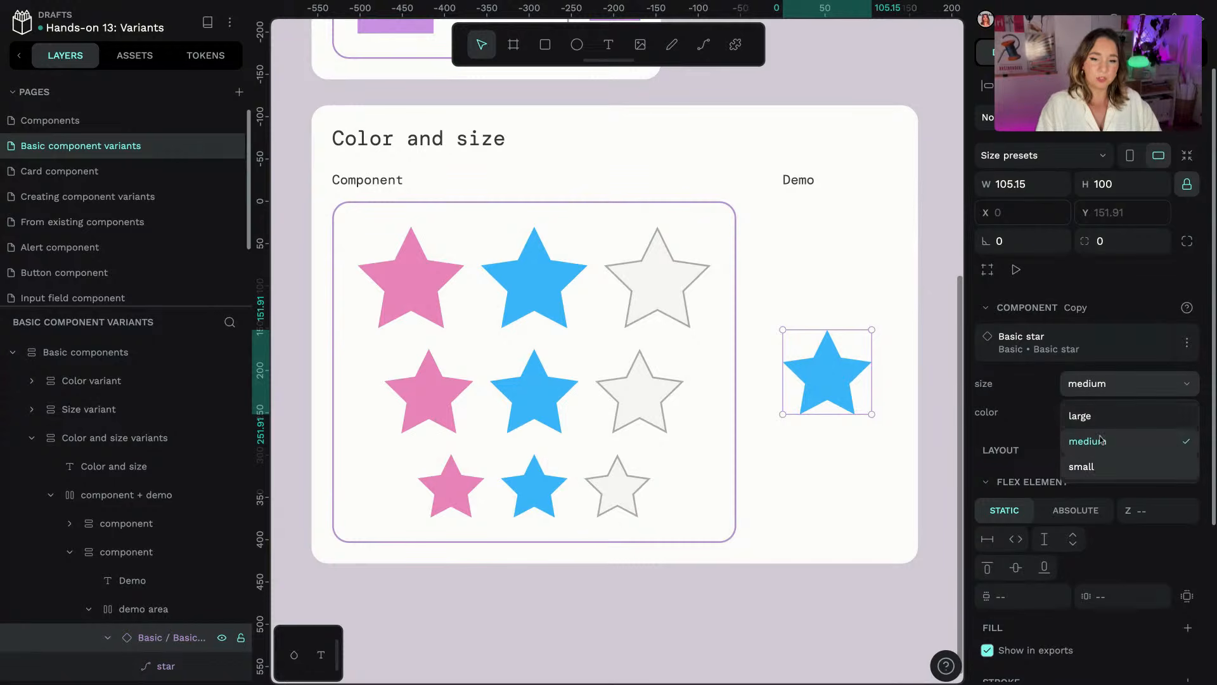
pyautogui.click(1108, 417)
pyautogui.click(1114, 395)
pyautogui.click(1096, 468)
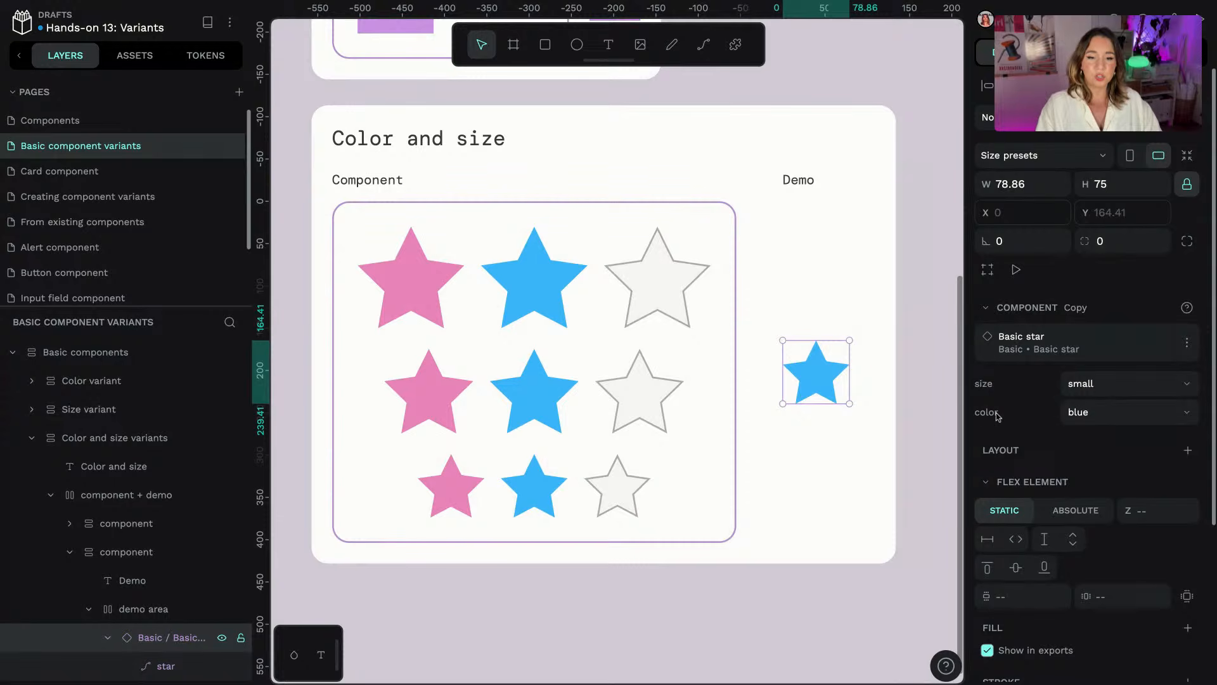
# - Try the pink and white color variants on the demo star and leave its color set to pink
pyautogui.click(1094, 413)
pyautogui.click(1096, 442)
pyautogui.click(1105, 419)
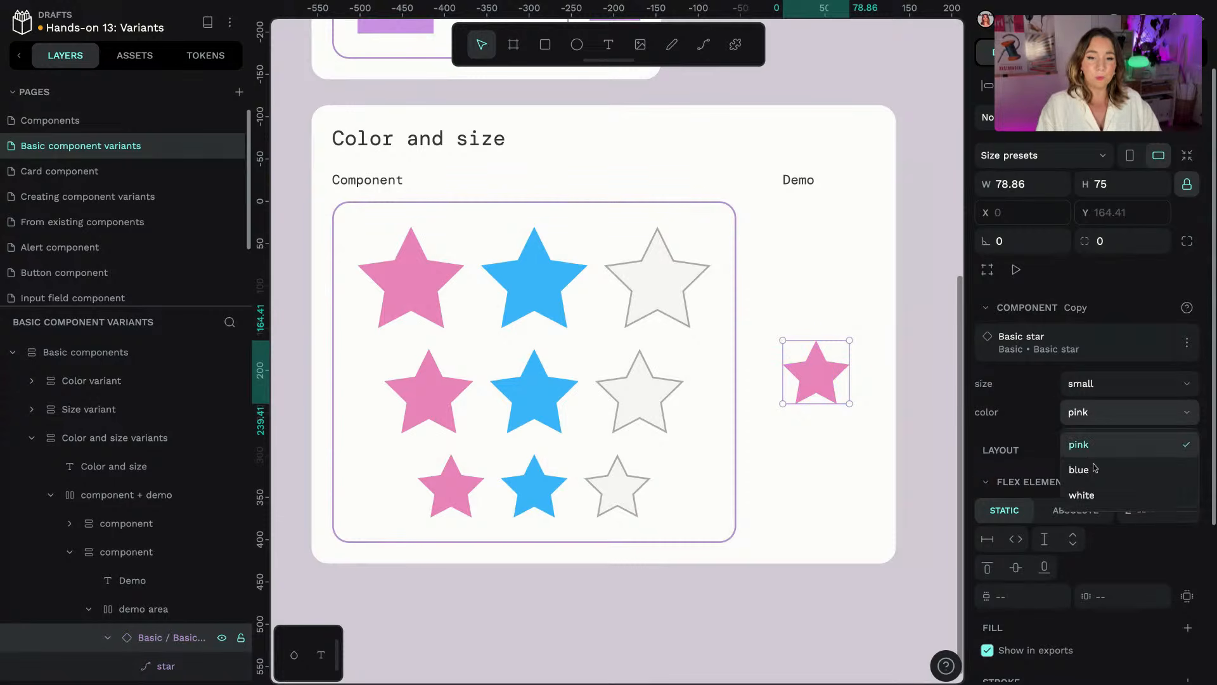
pyautogui.click(1096, 494)
pyautogui.click(1108, 412)
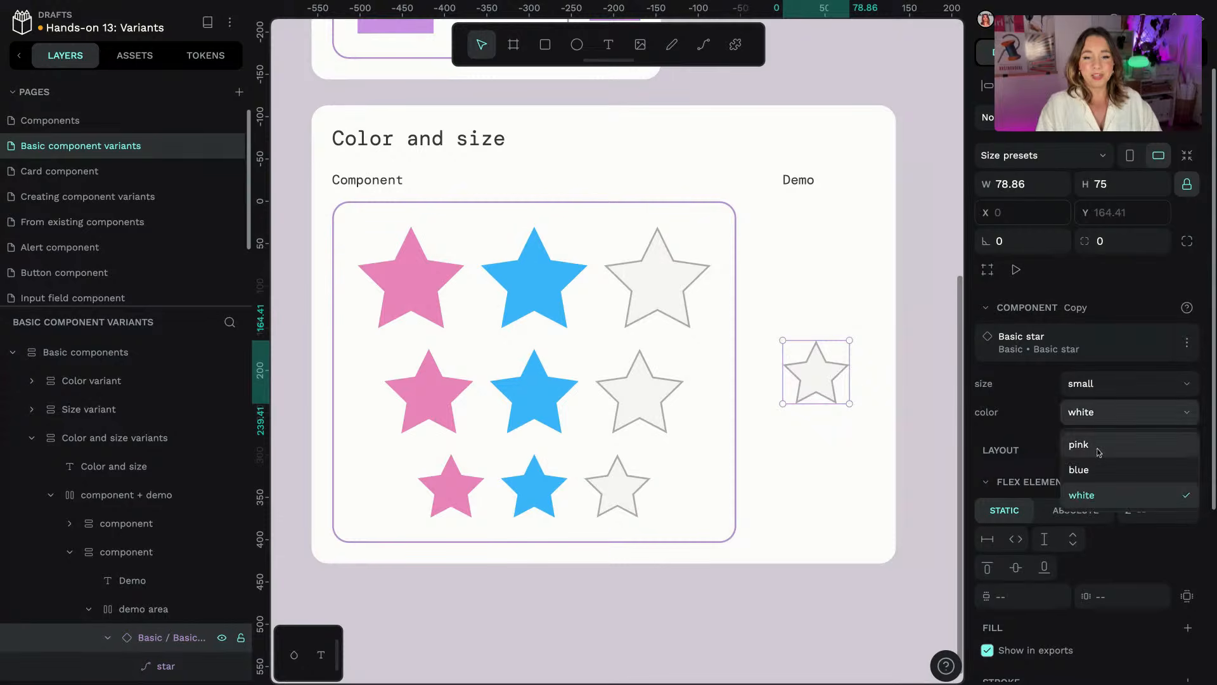
pyautogui.click(1097, 442)
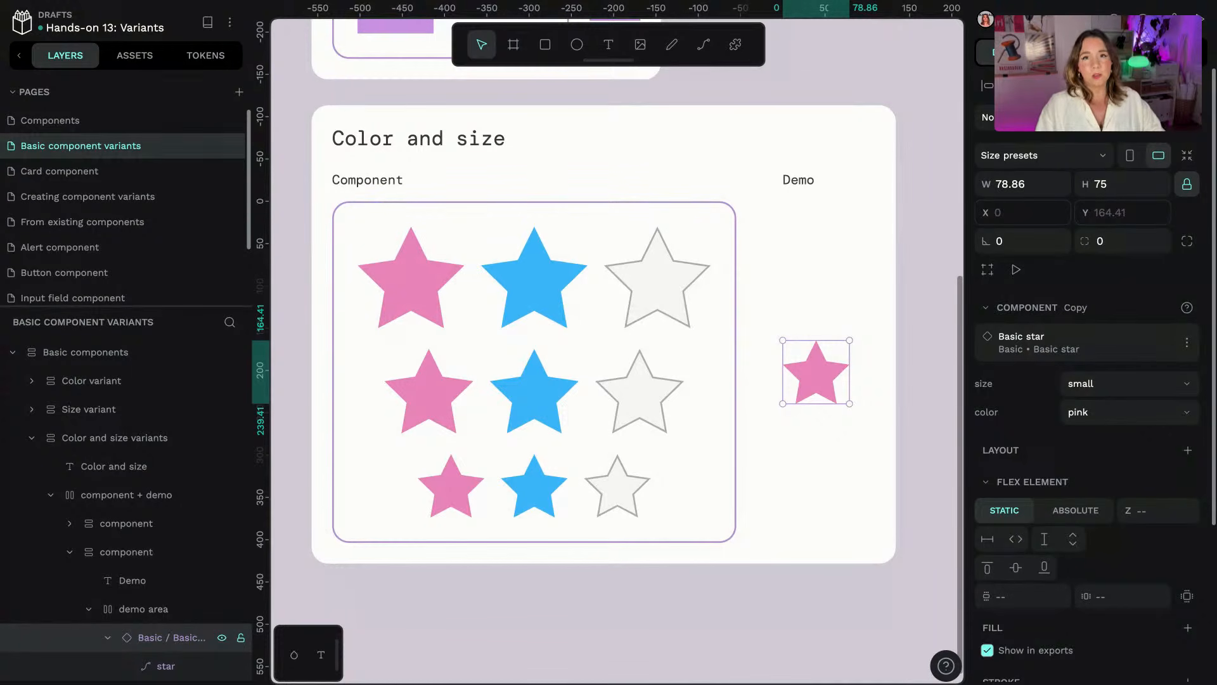
# - Go to the Components page and turn the avatar board into a component
pyautogui.click(76, 173)
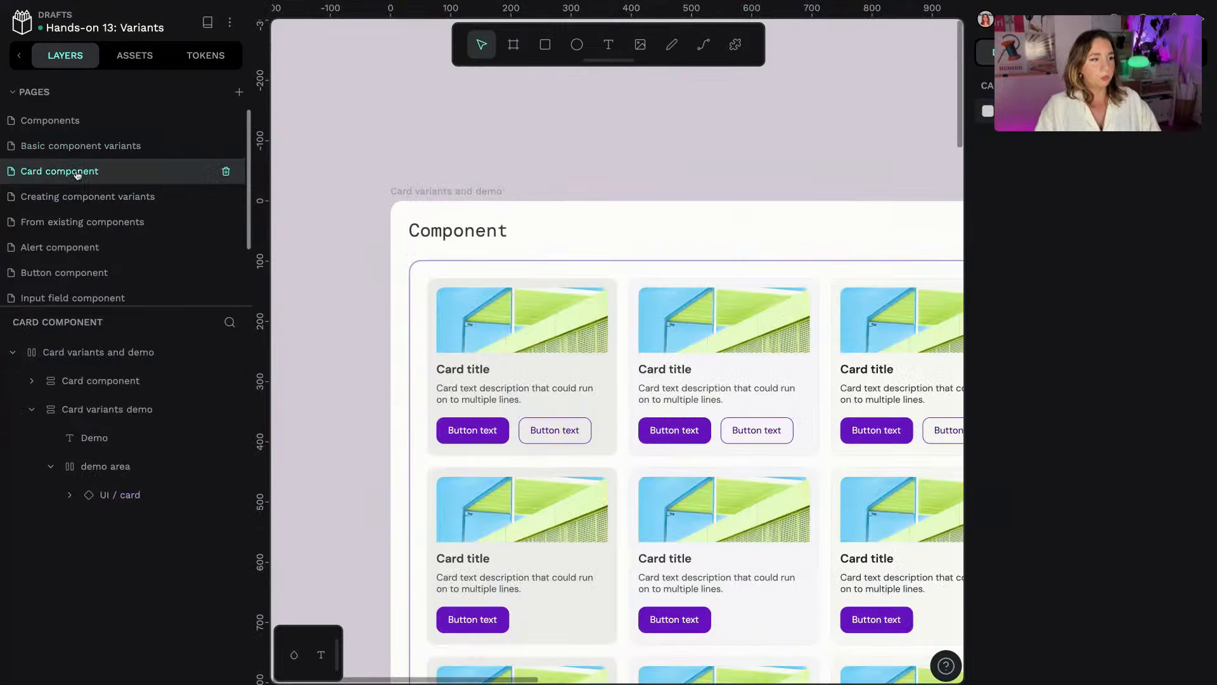
pyautogui.click(85, 129)
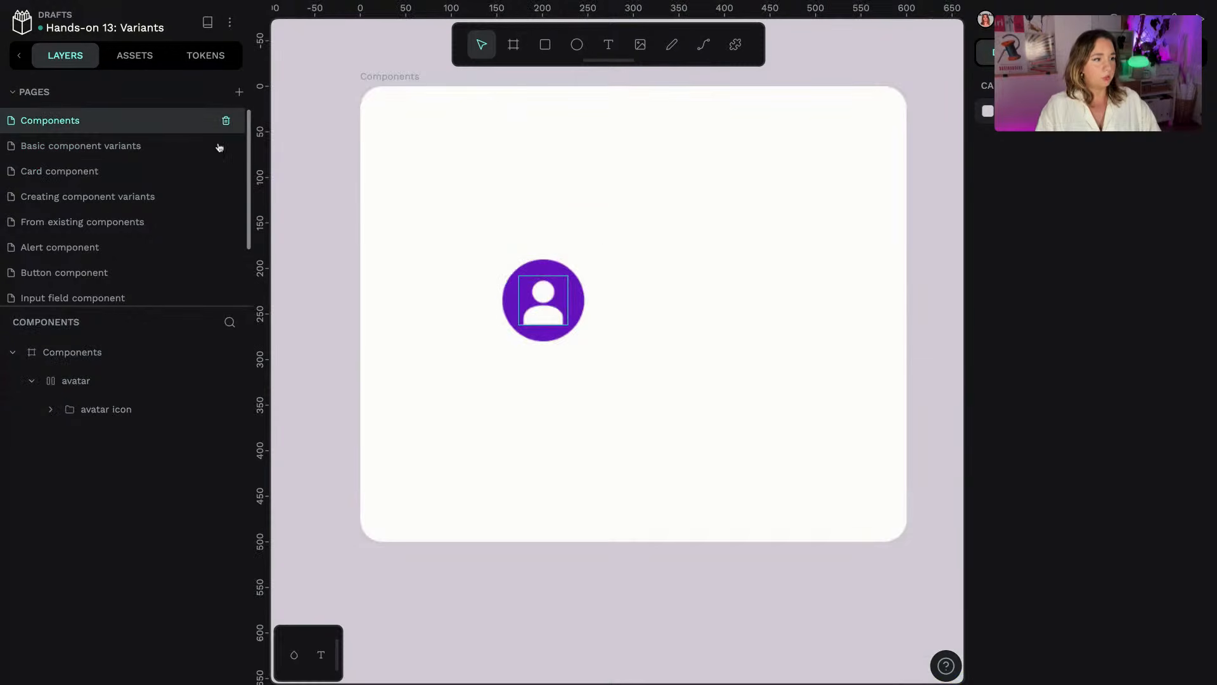
pyautogui.click(579, 304)
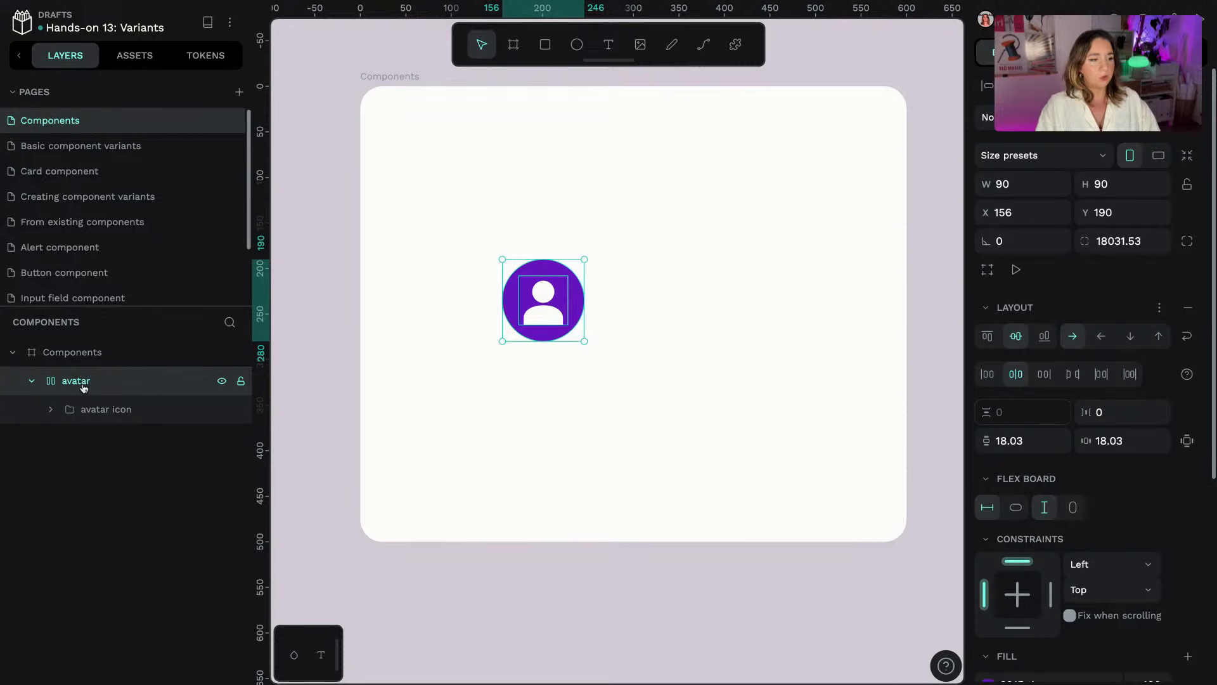
pyautogui.rightClick(566, 315)
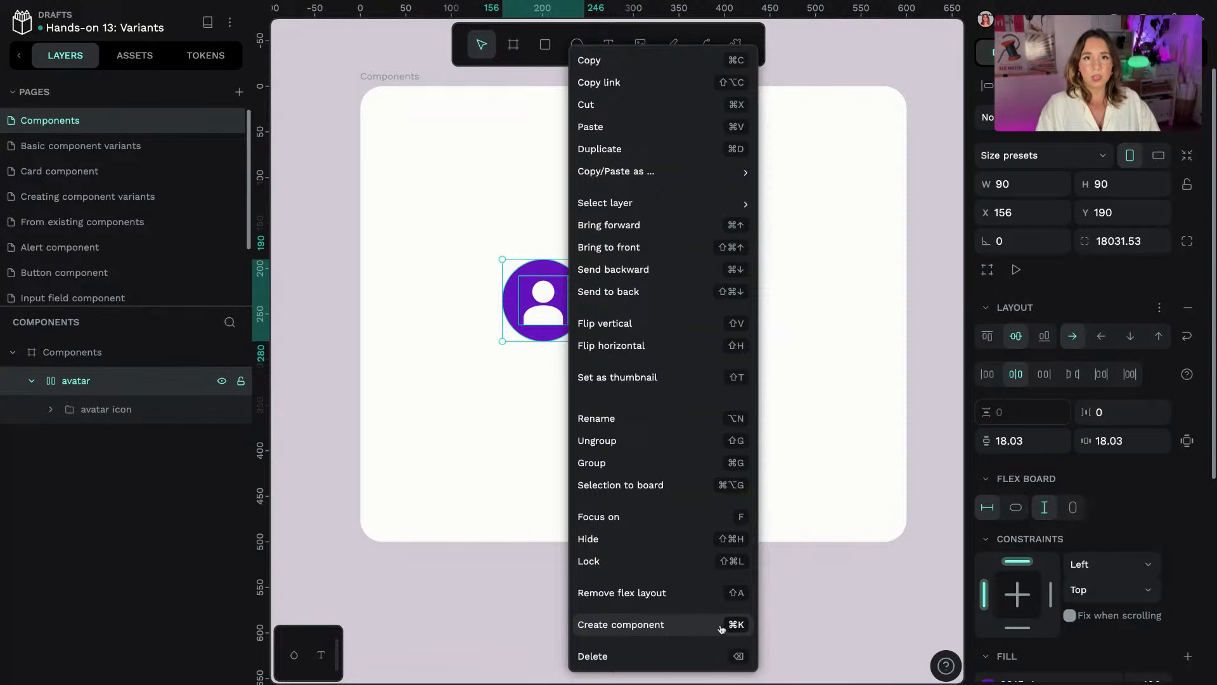
pyautogui.click(679, 627)
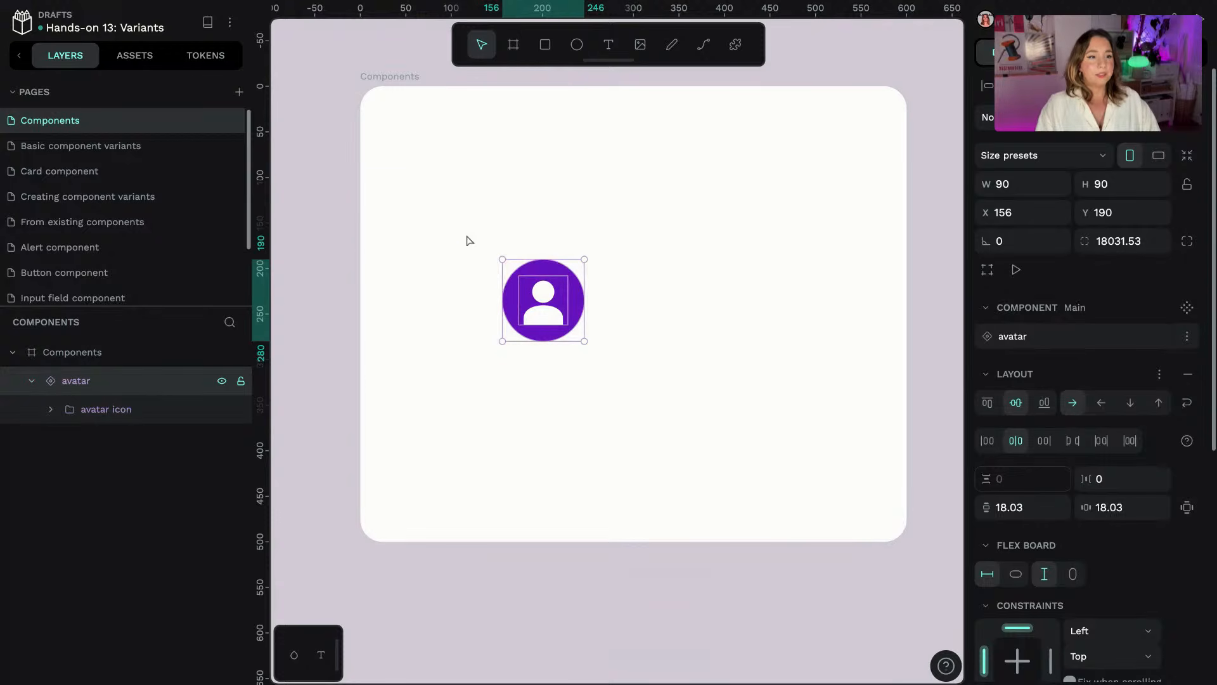
# - Place a copy of the avatar component from the local library beside the main one, at about X 355, Y 190
pyautogui.click(132, 62)
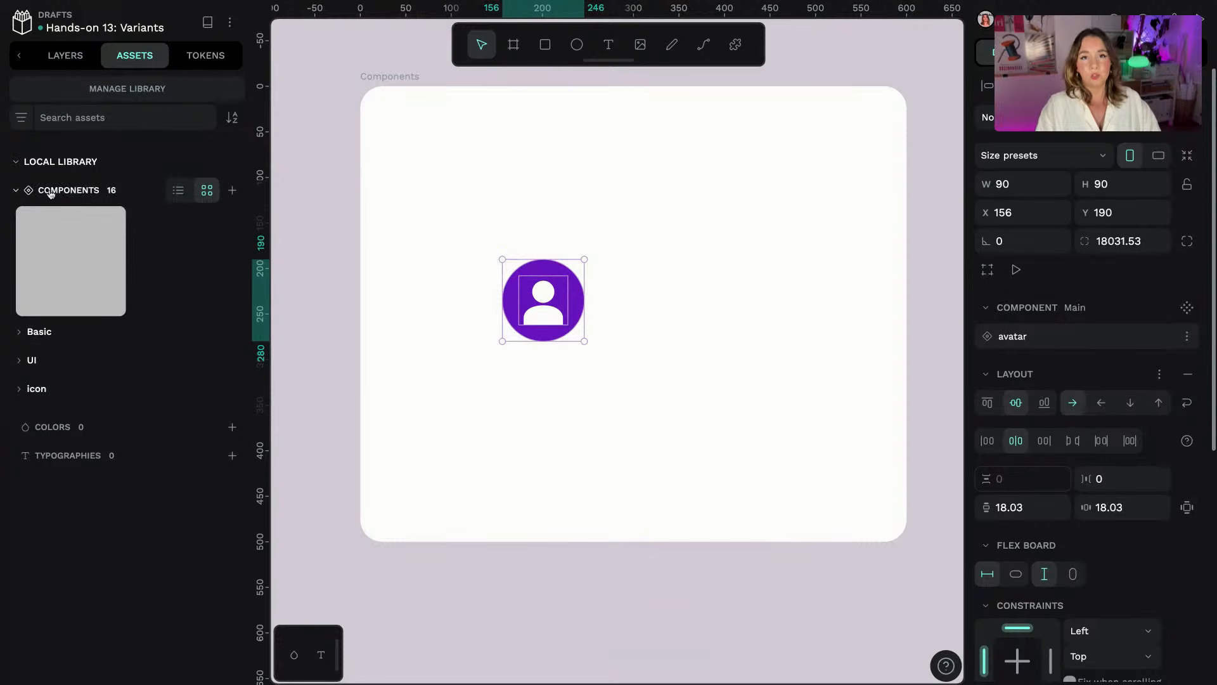
pyautogui.click(71, 262)
pyautogui.moveTo(71, 262); pyautogui.dragTo(725, 296)
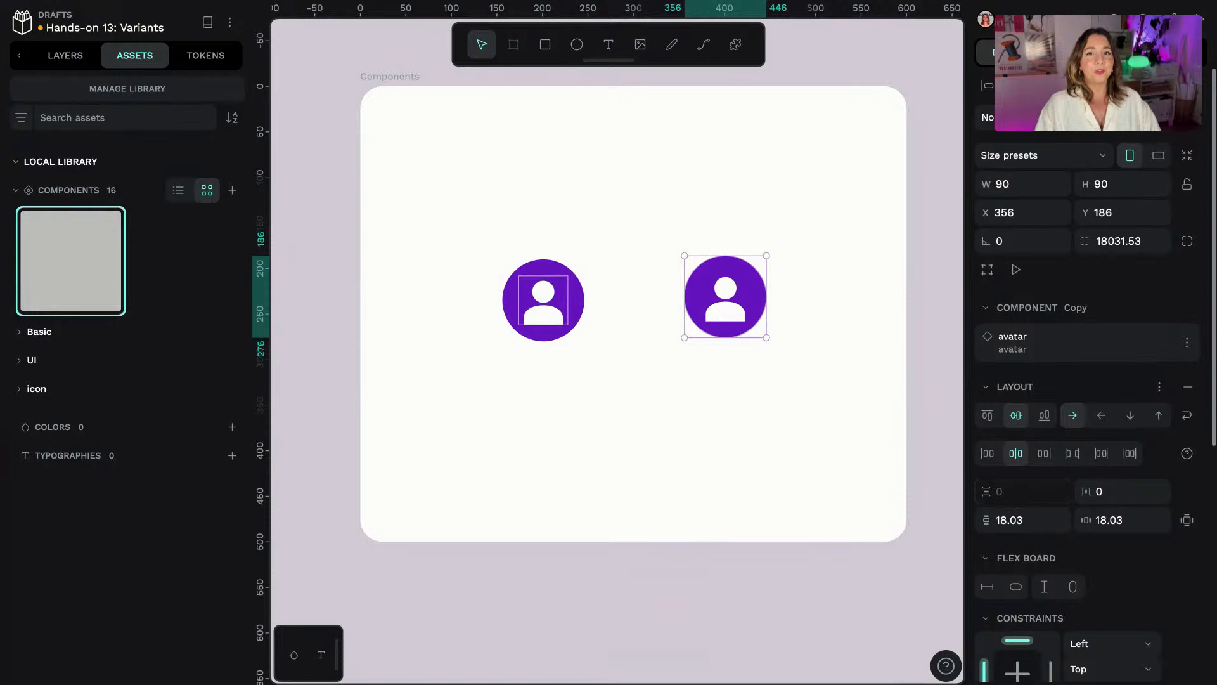
pyautogui.moveTo(723, 299)
pyautogui.mouseDown()
pyautogui.moveTo(687, 293)
pyautogui.moveTo(721, 306)
pyautogui.mouseUp()
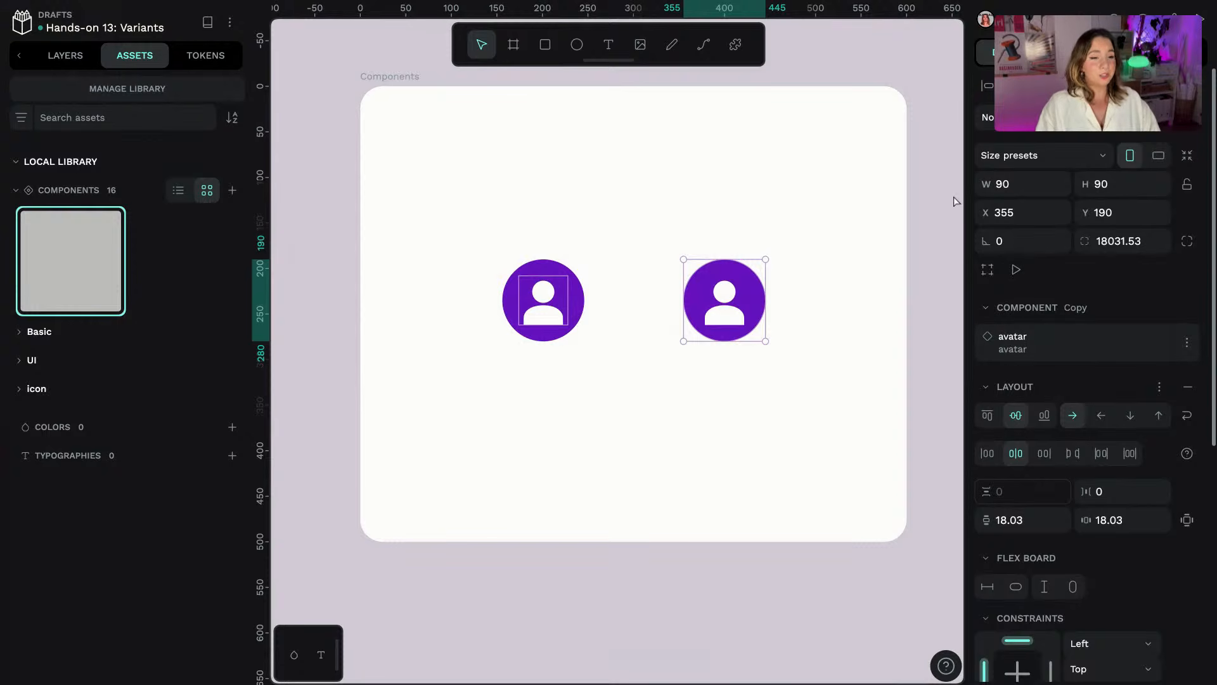
# - Change the main avatar component's fill color to magenta #c115ba
pyautogui.click(545, 279)
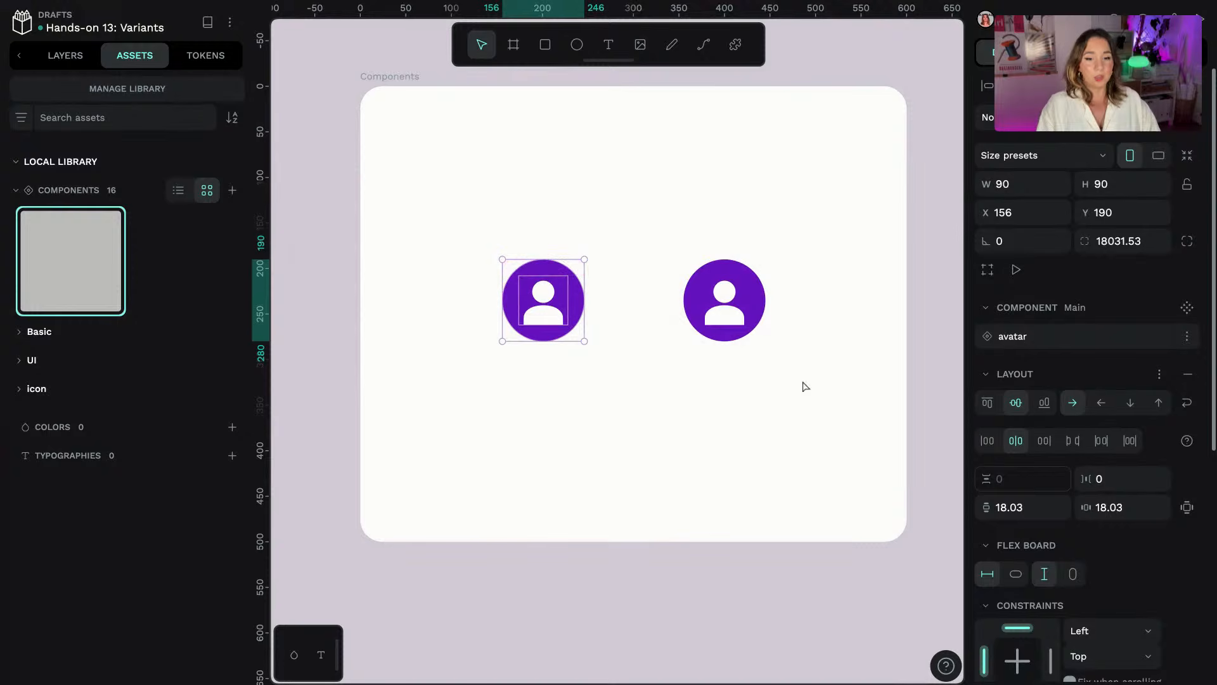
pyautogui.scroll(-5, 1086, 493)
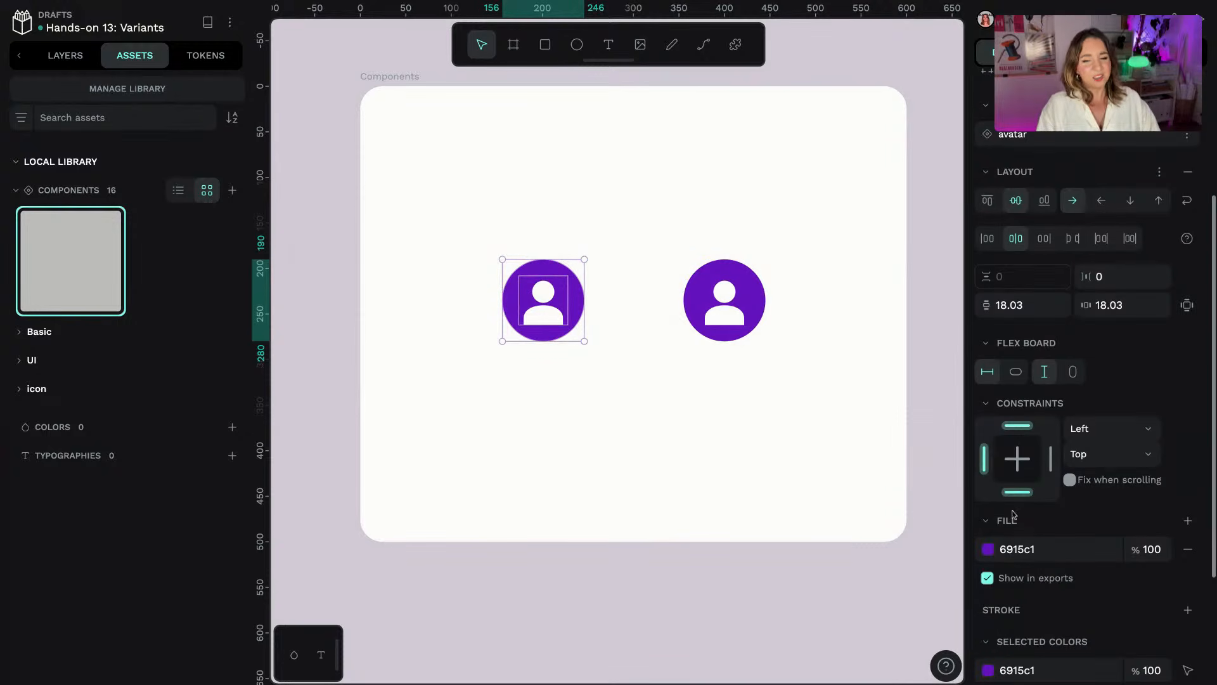
pyautogui.scroll(-1, 1086, 427)
pyautogui.click(988, 509)
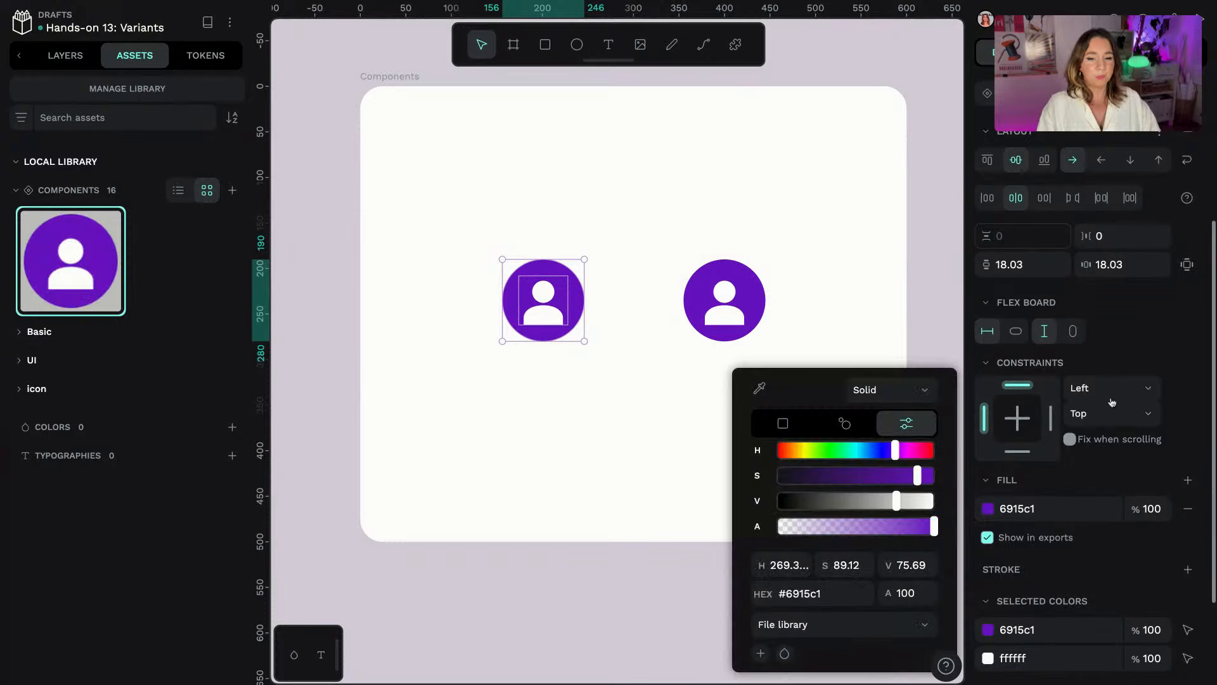
pyautogui.click(912, 452)
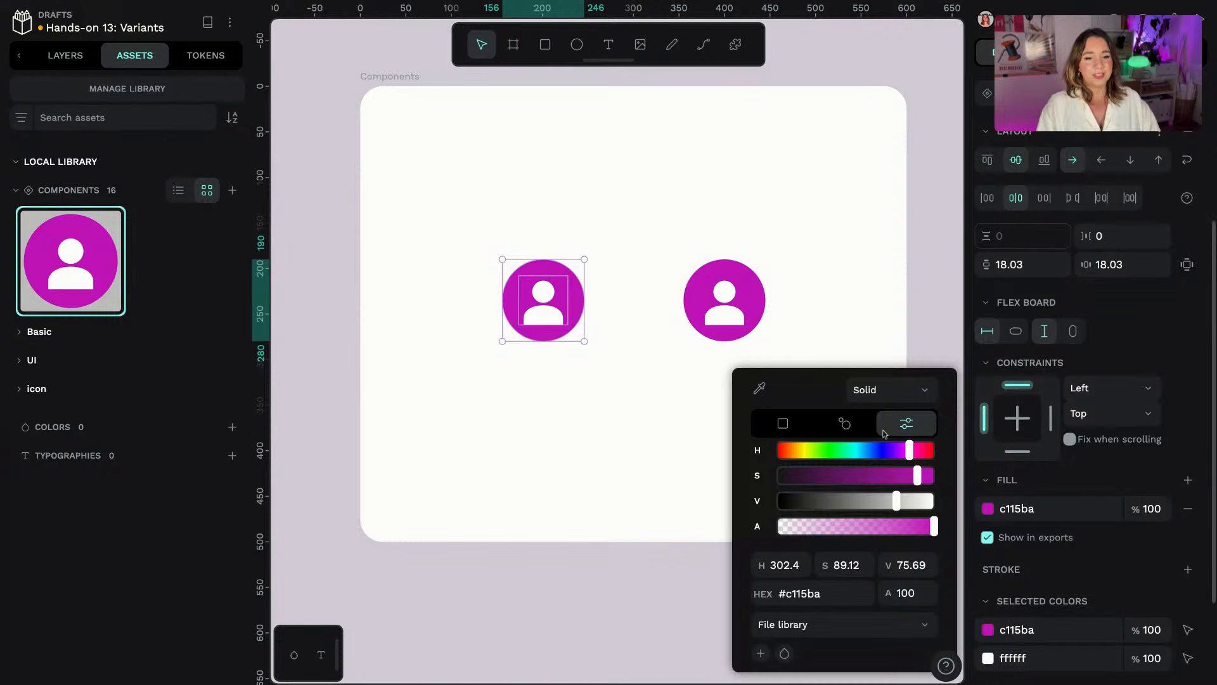
pyautogui.click(573, 251)
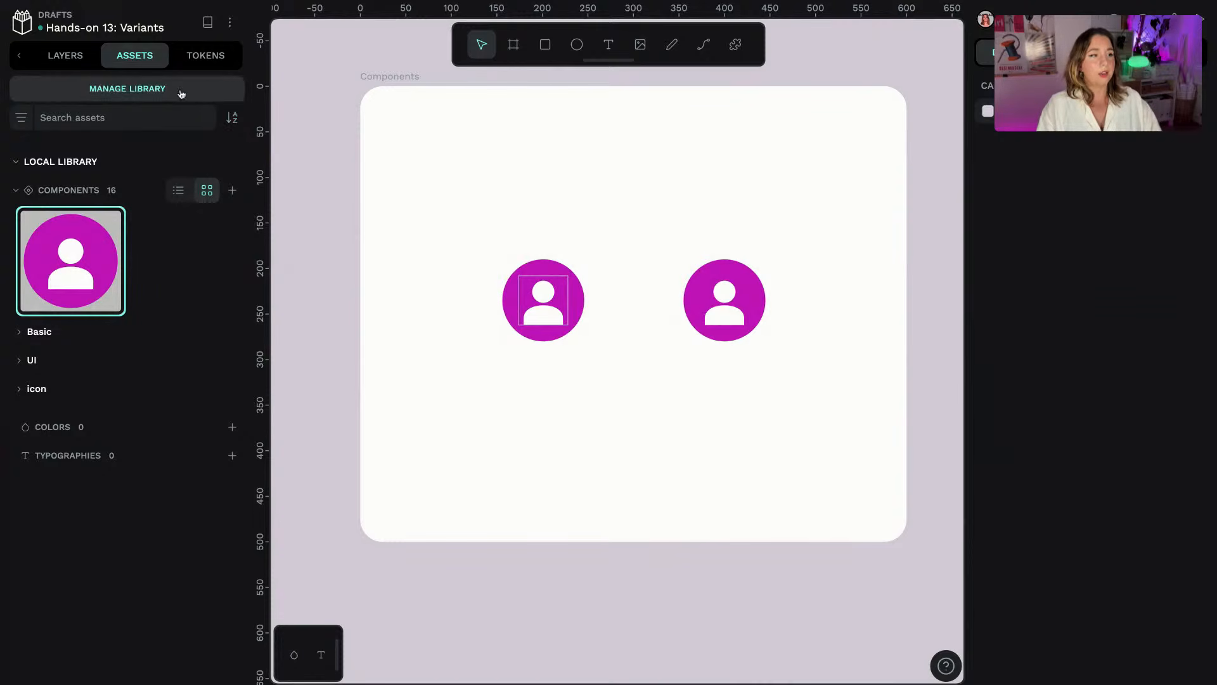
# - Unpublish the file library and publish it again as a shared library
pyautogui.click(133, 95)
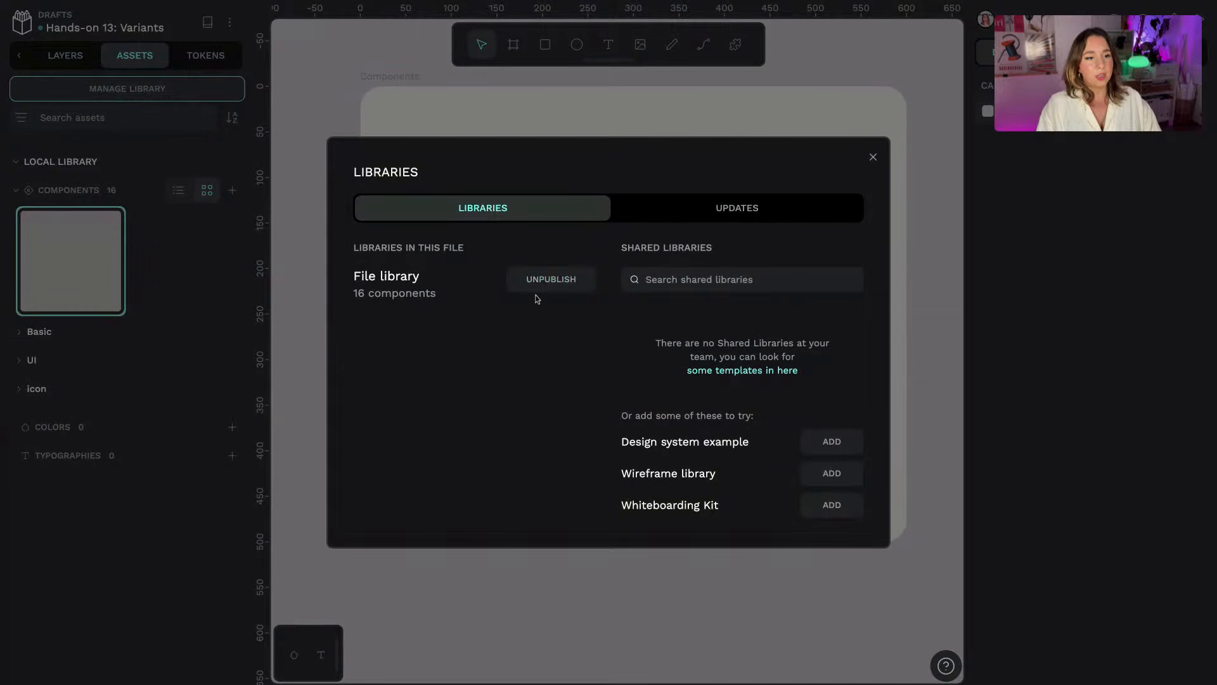
pyautogui.click(551, 280)
pyautogui.click(728, 406)
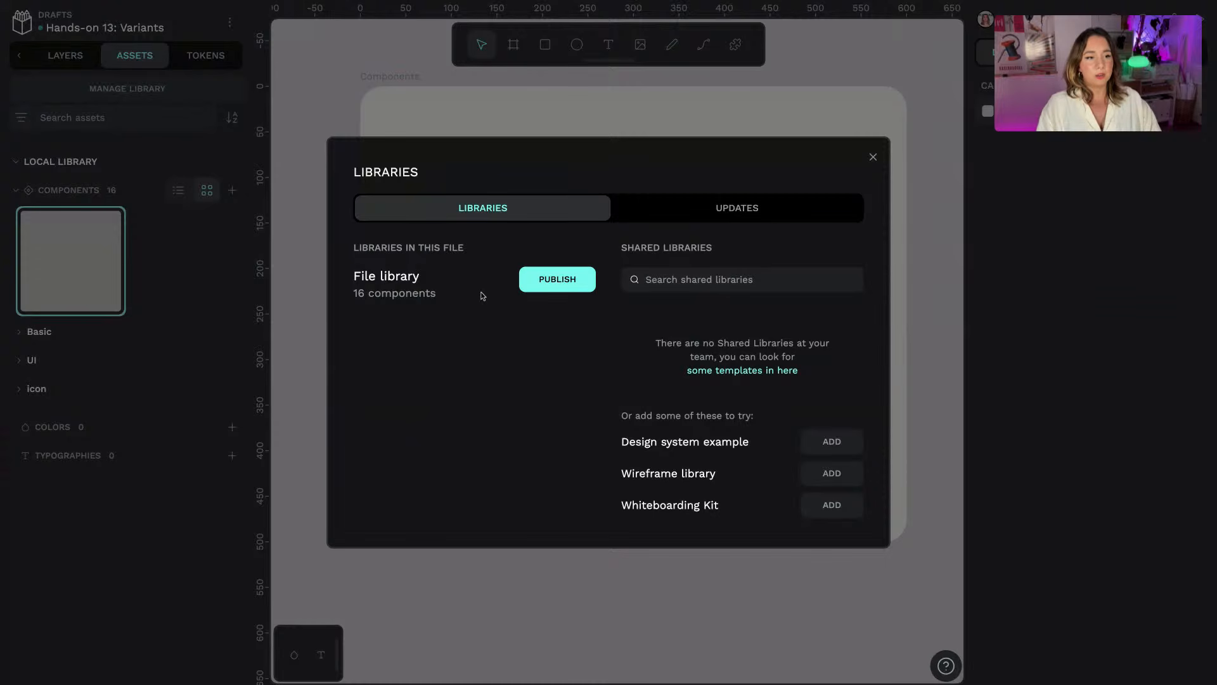
pyautogui.click(567, 282)
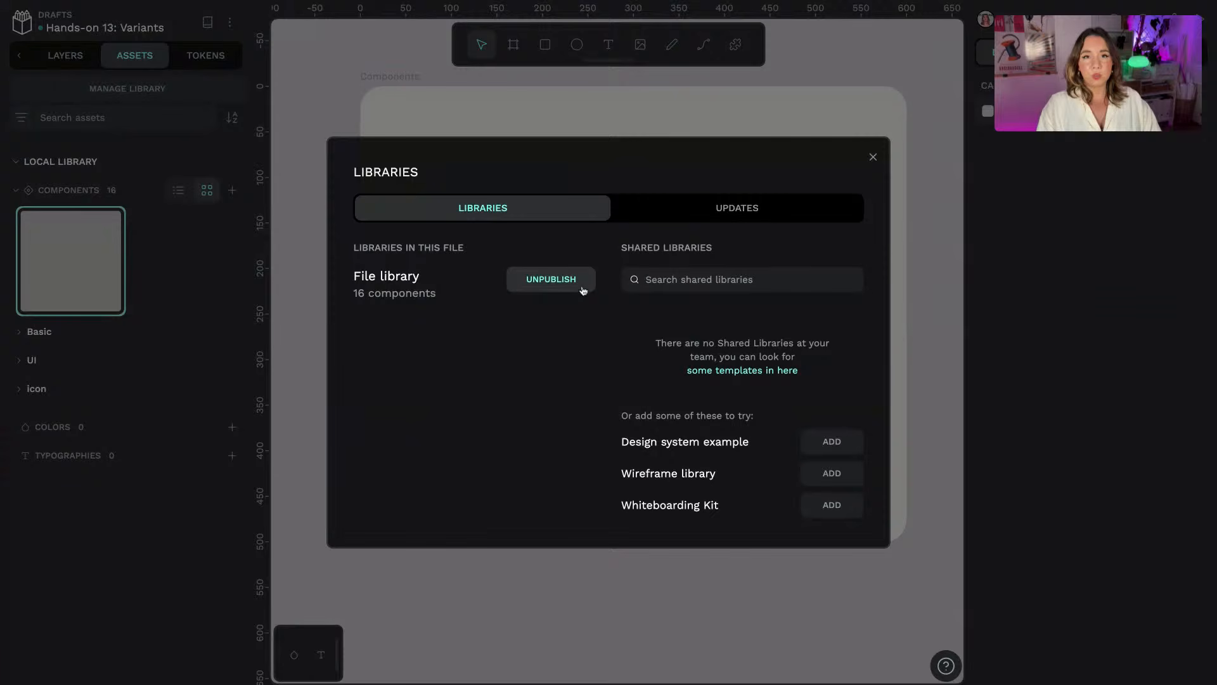
pyautogui.click(874, 156)
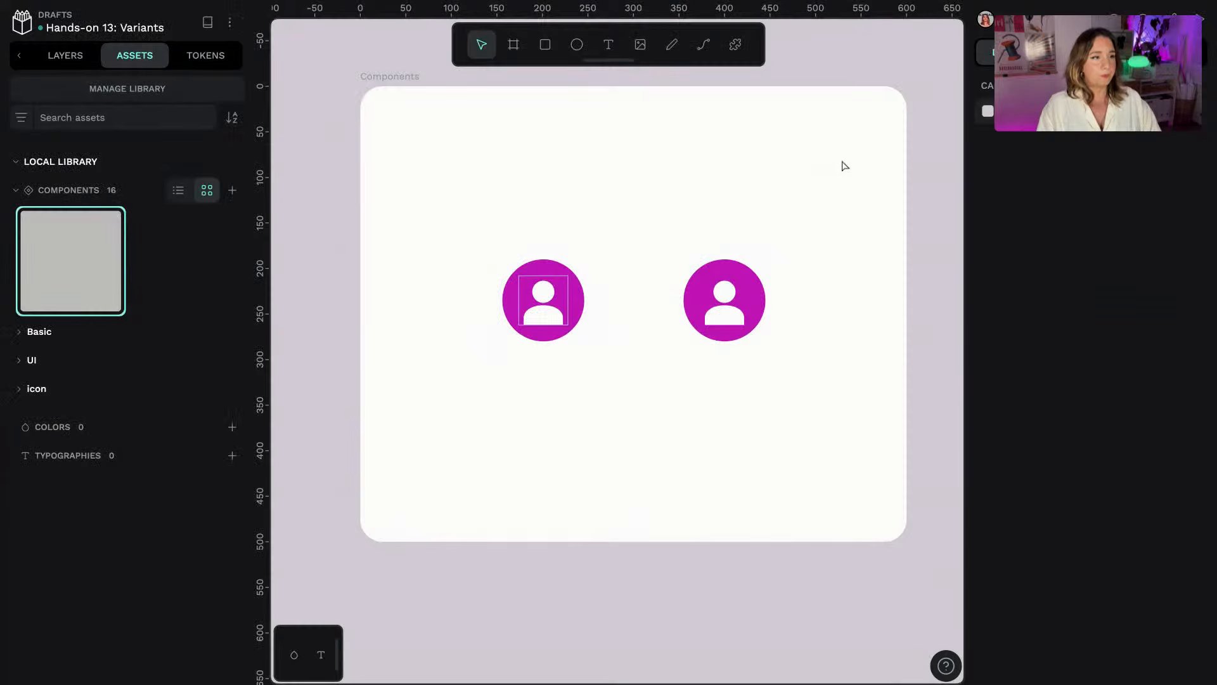
# - Switch to the design file Another file and add the shared library Hands-on 13: Variants to it
pyautogui.click(198, 2)
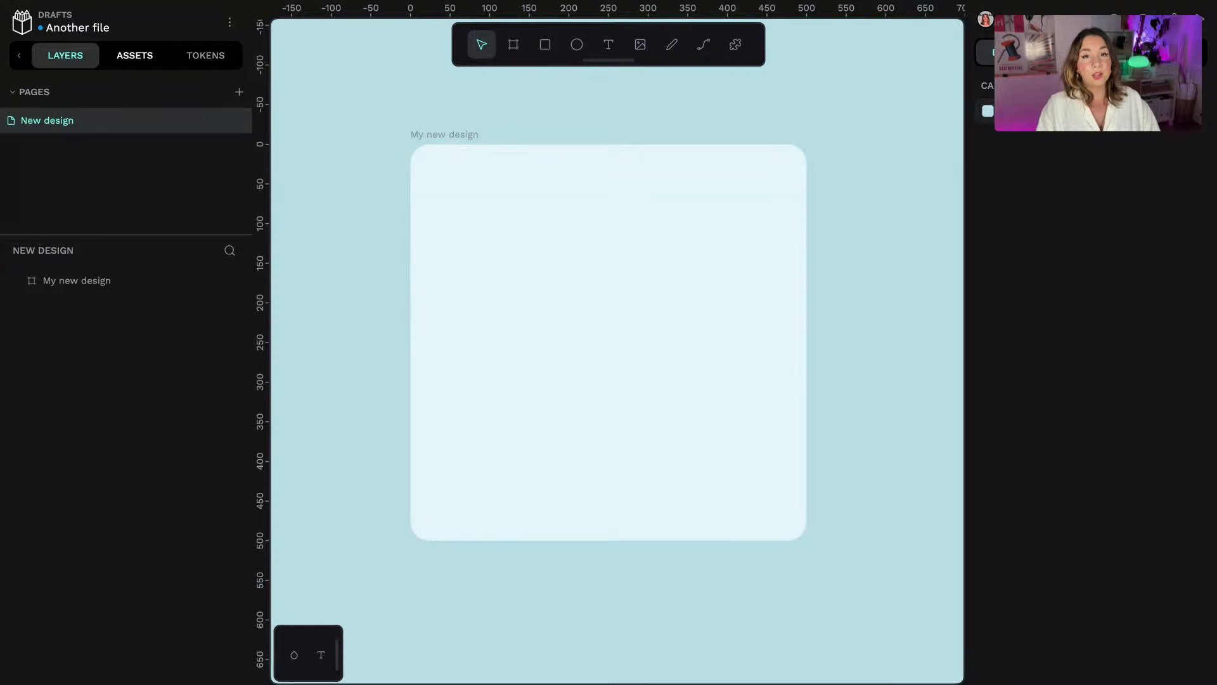
pyautogui.click(135, 55)
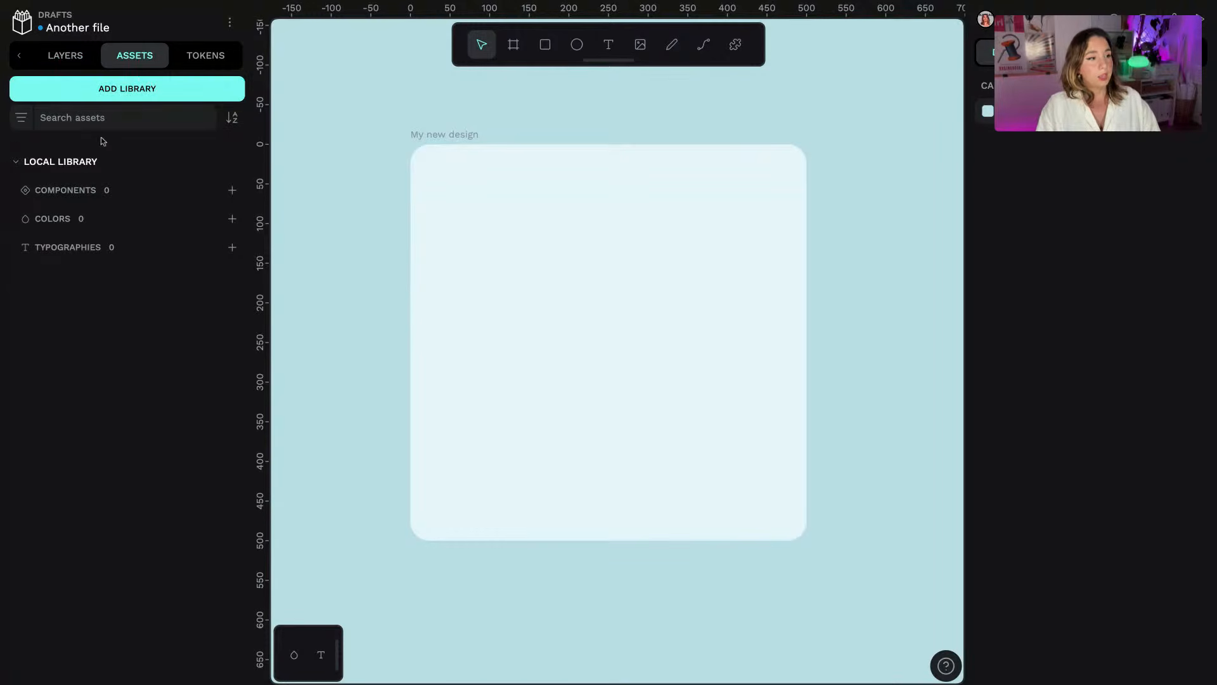
pyautogui.click(146, 95)
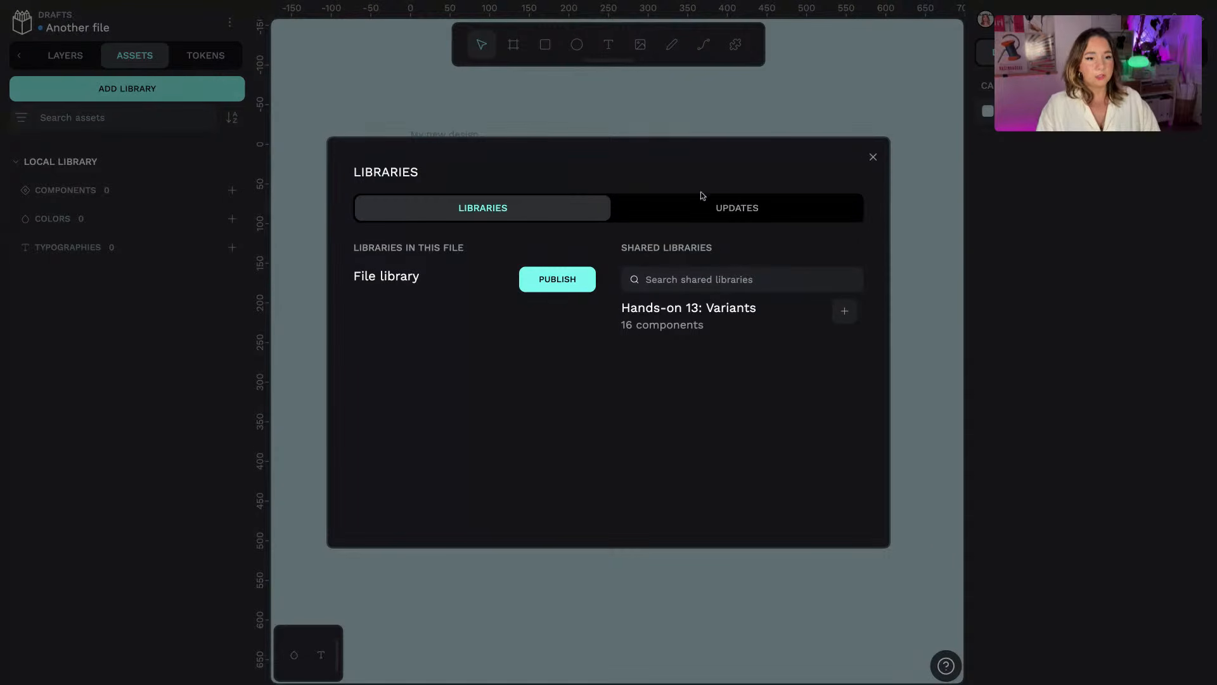
pyautogui.tripleClick(624, 309)
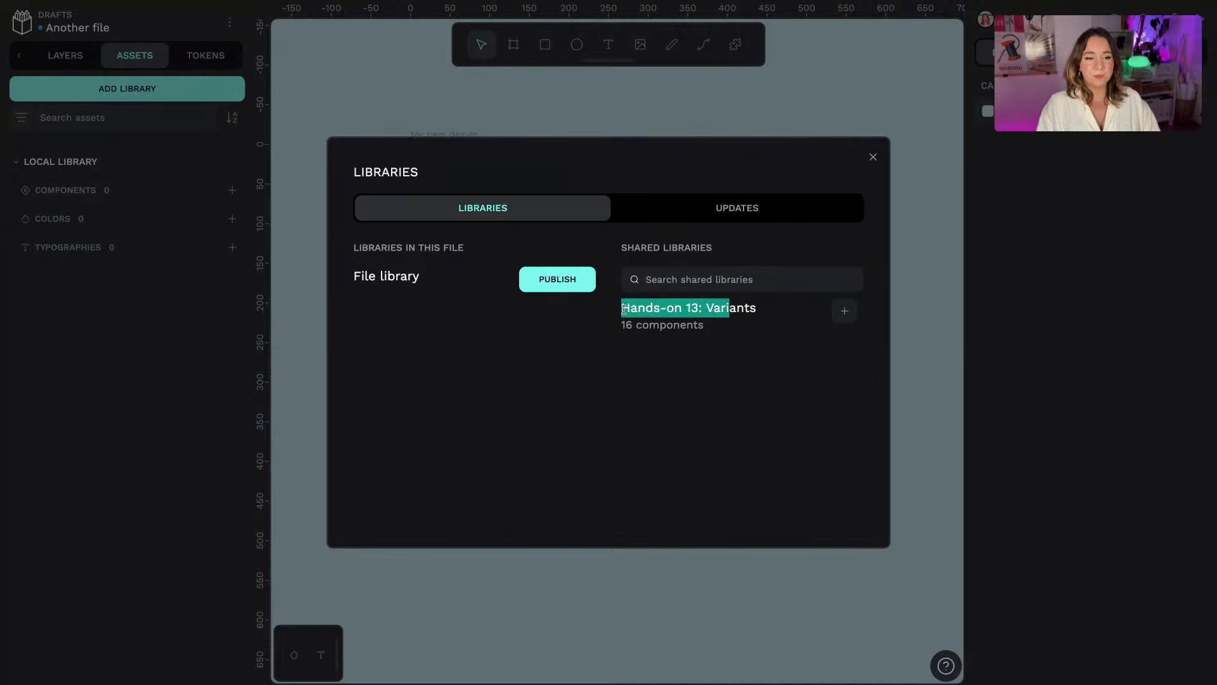
pyautogui.click(623, 309)
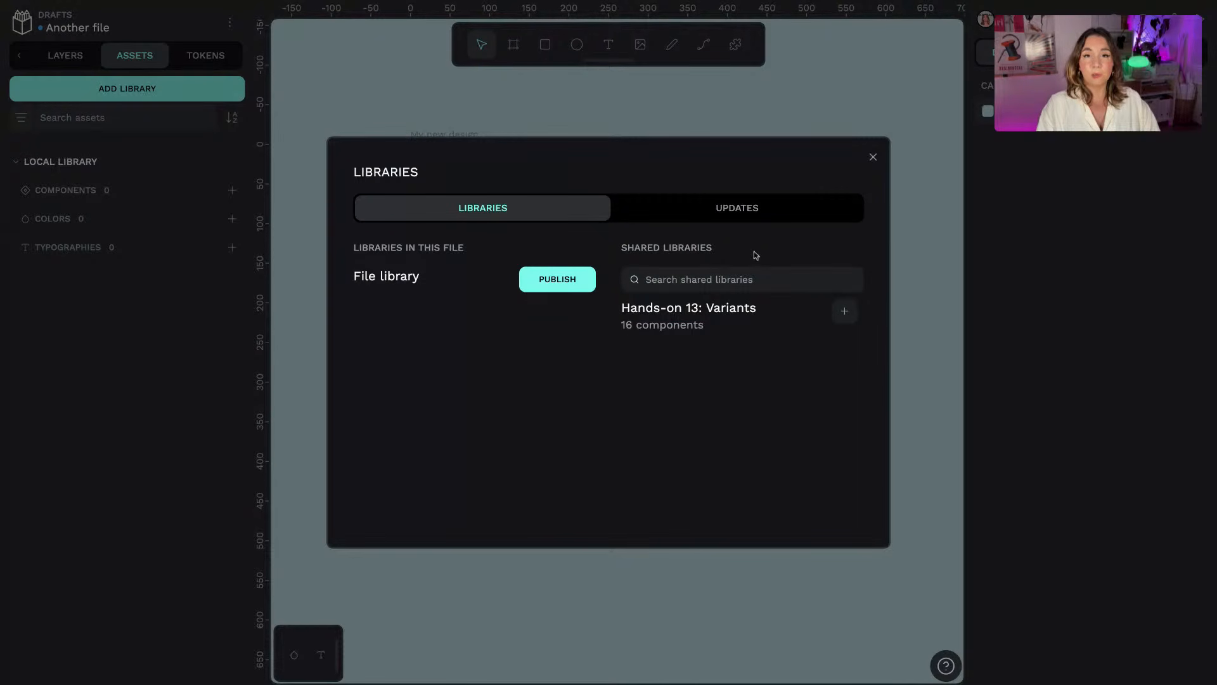
pyautogui.click(845, 314)
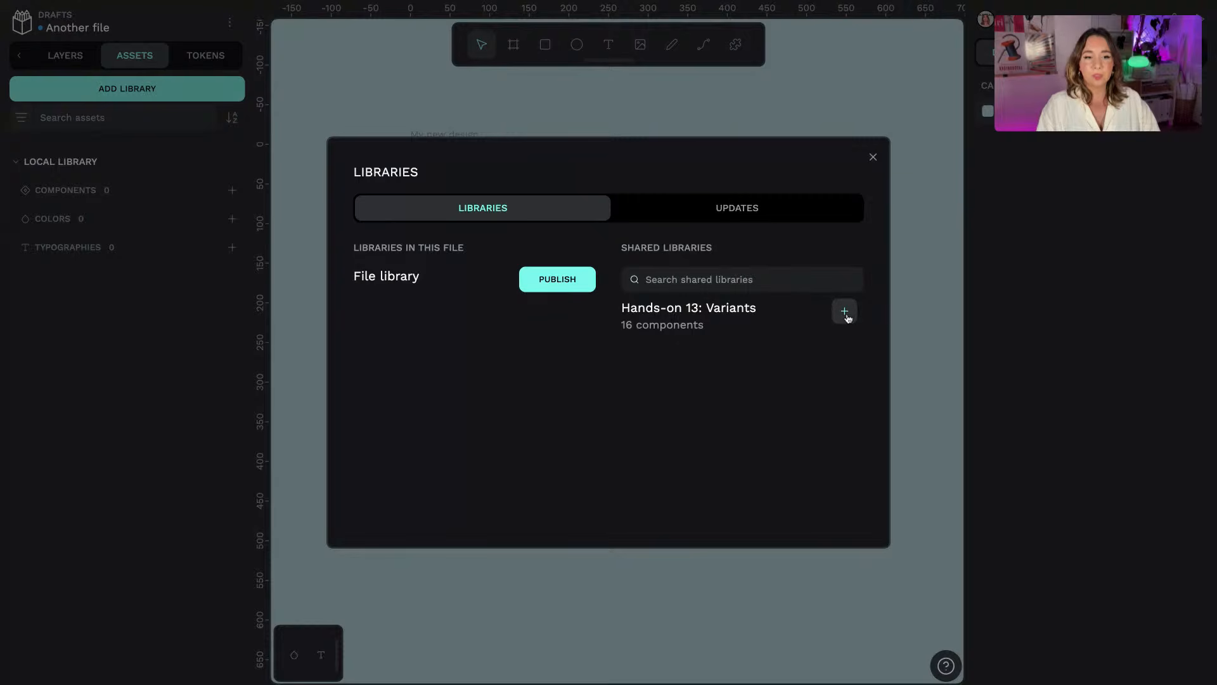
pyautogui.click(873, 159)
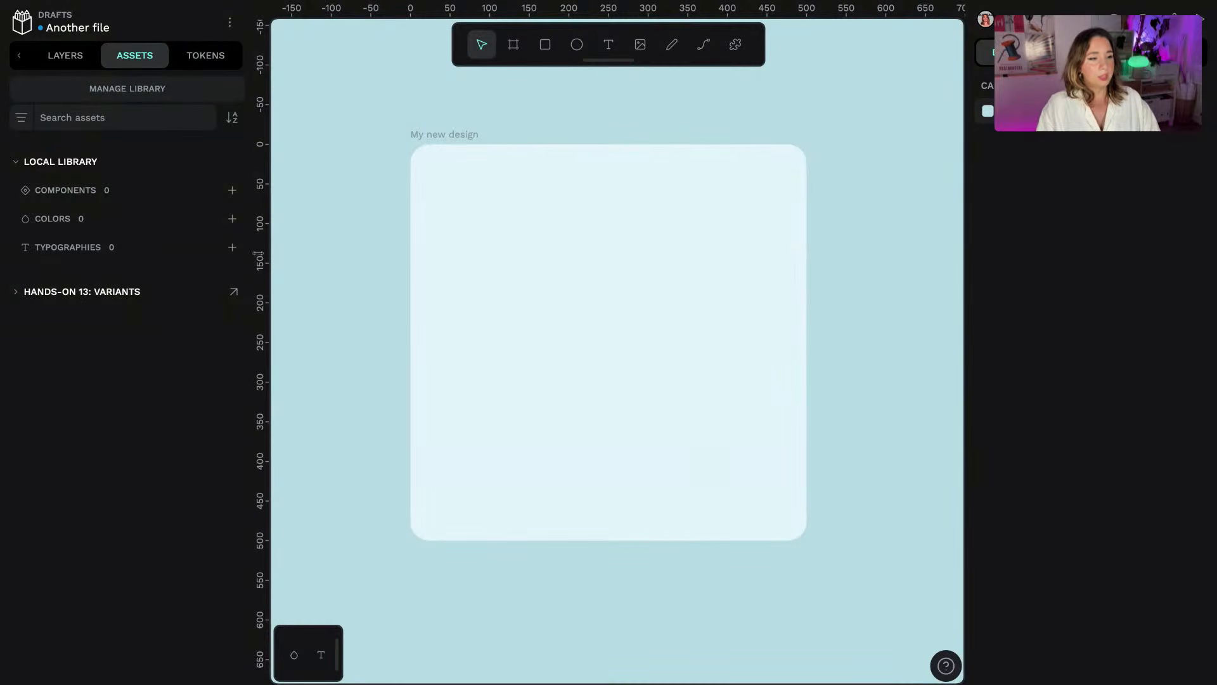
# - Place a copy of the avatar component from the Hands-on 13: Variants library on the My new design board, at about X 193, Y 89
pyautogui.click(90, 293)
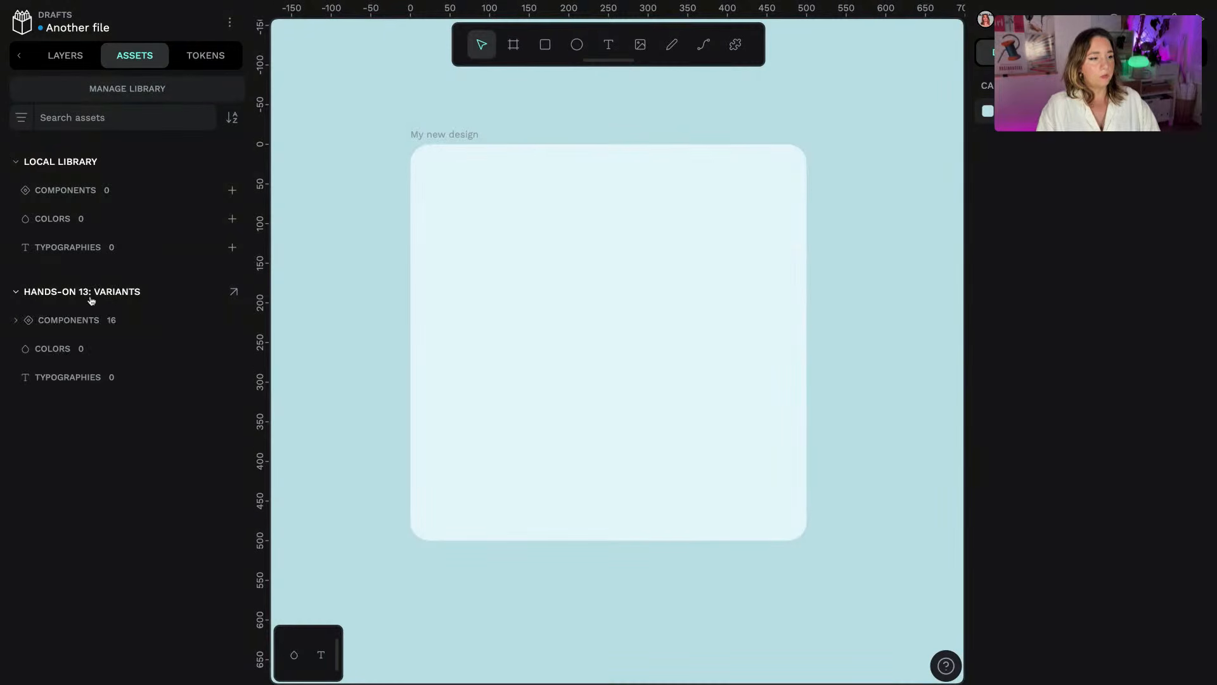
pyautogui.click(74, 325)
pyautogui.moveTo(55, 411); pyautogui.dragTo(599, 251)
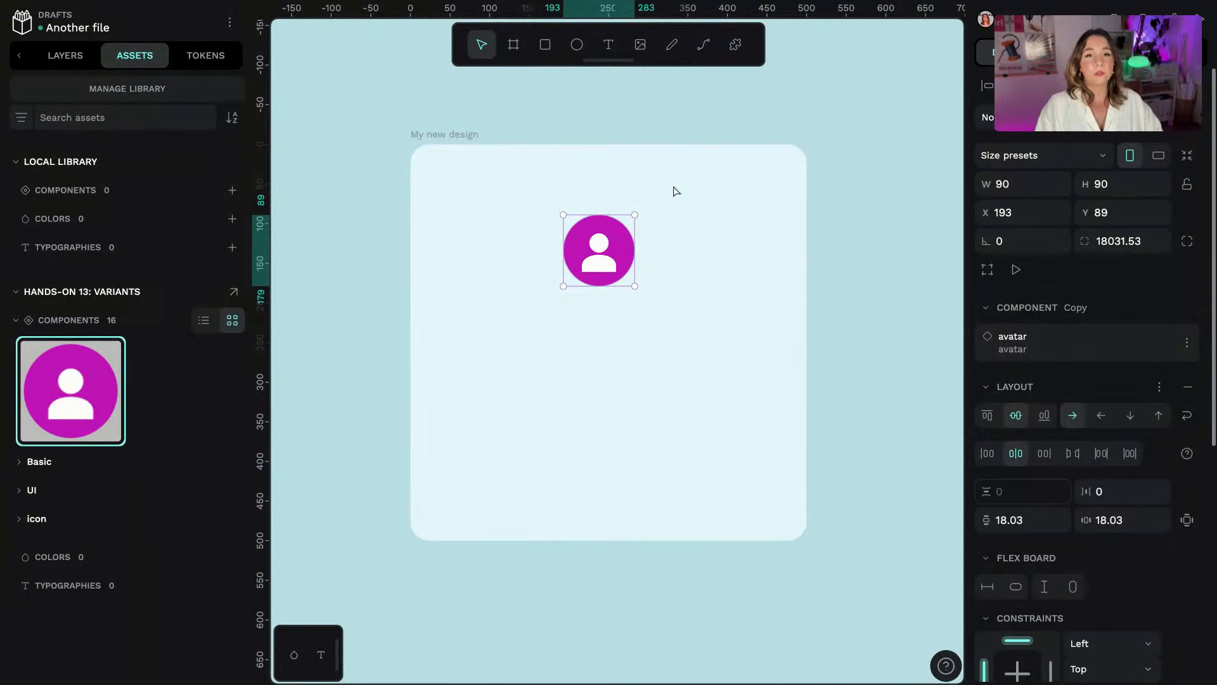
# - Return to the Hands-on 13: Variants file and examine the Demo board on the Card component page
pyautogui.click(69, 57)
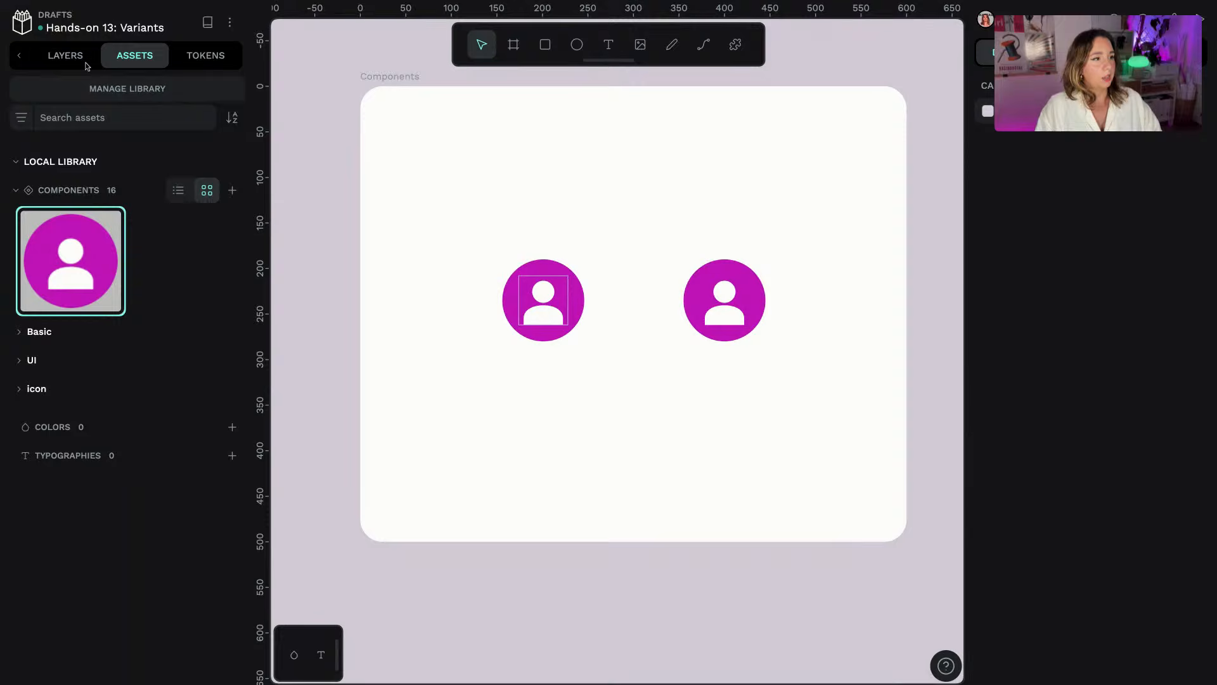
pyautogui.click(65, 55)
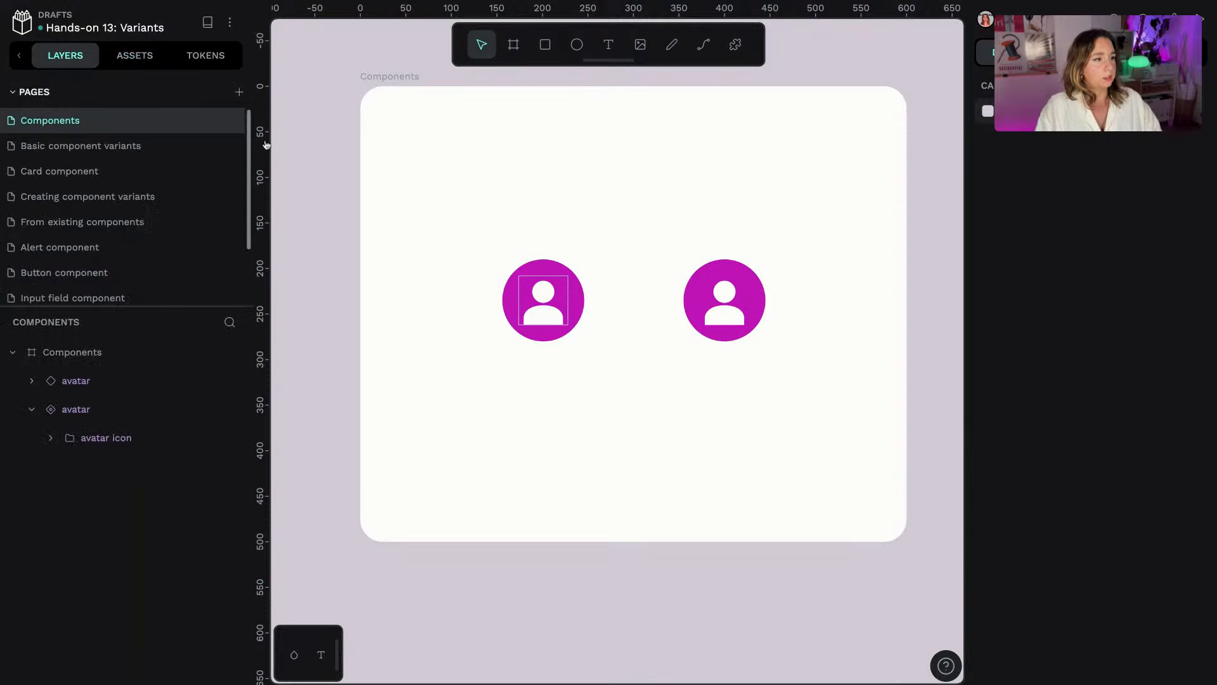
pyautogui.click(223, 168)
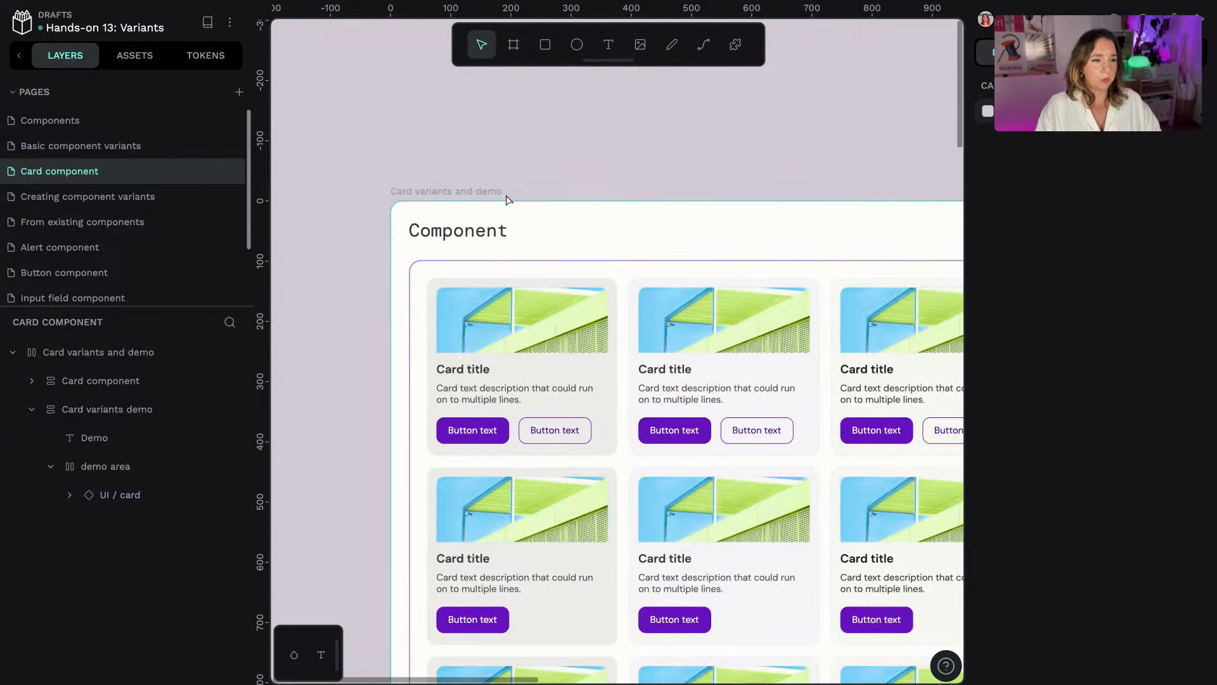
pyautogui.click(594, 190)
pyautogui.click(884, 135)
pyautogui.moveTo(879, 154); pyautogui.dragTo(516, 119)
pyautogui.moveTo(862, 139); pyautogui.dragTo(527, 125)
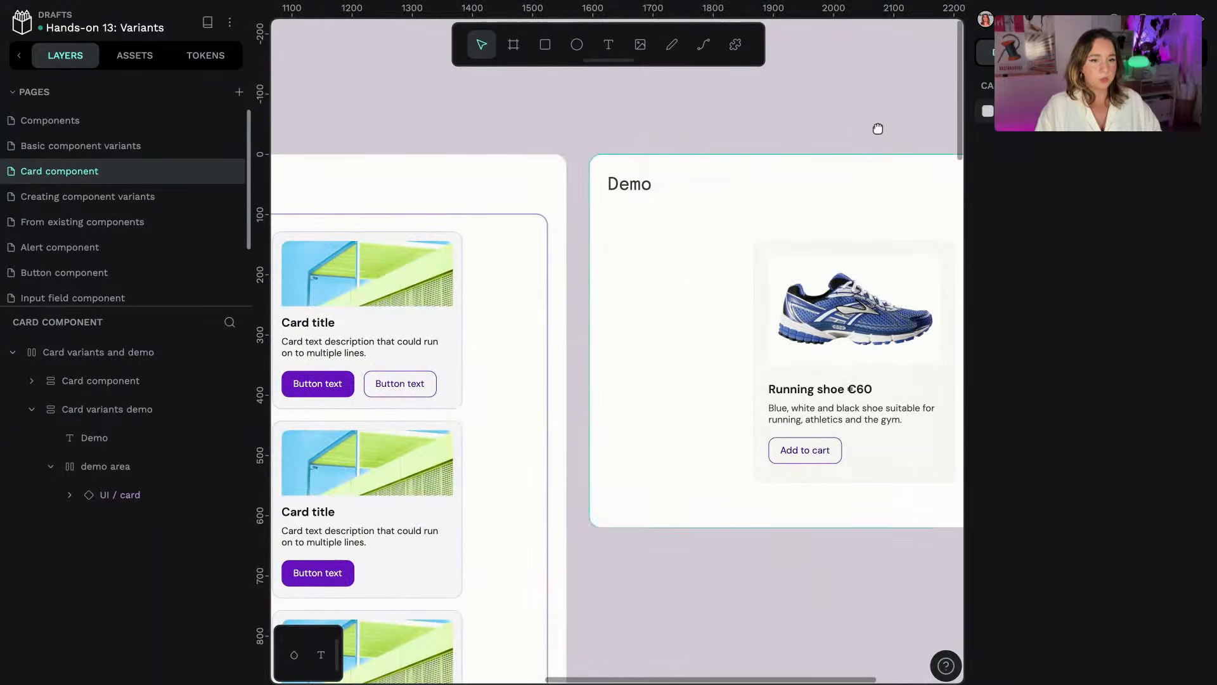
# - Select the running shoe card on the Demo board and examine the options of its level, size, image, button primary and button secondary properties
pyautogui.moveTo(878, 129); pyautogui.dragTo(673, 115)
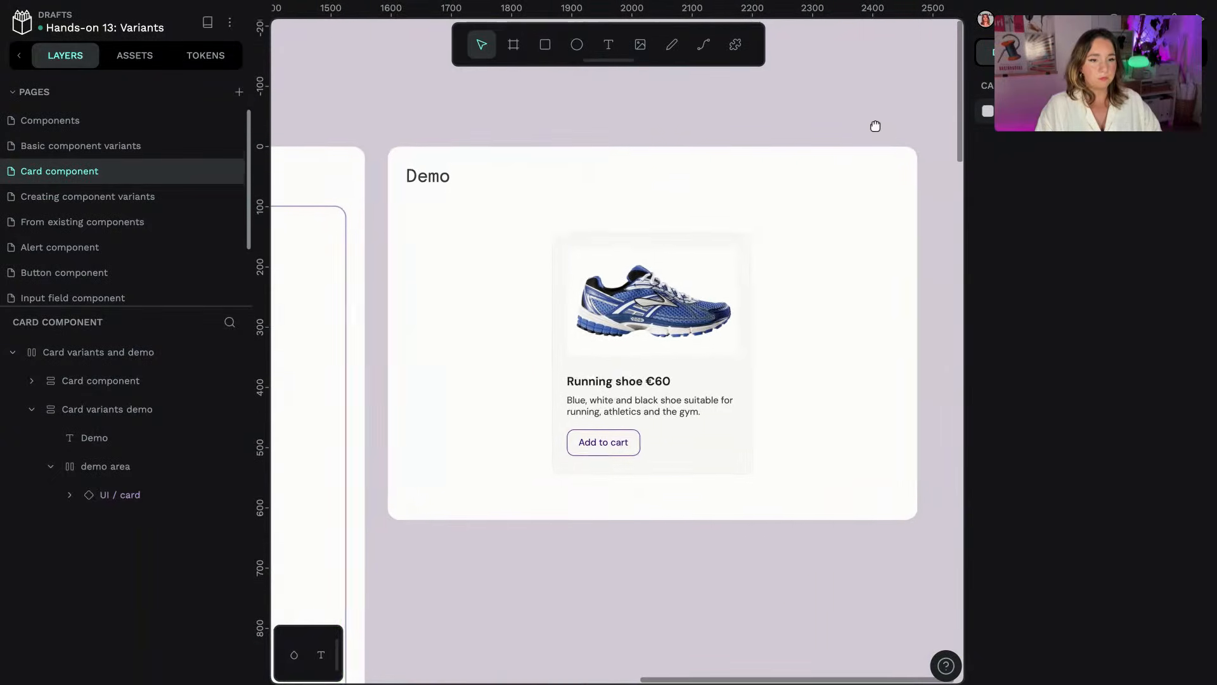
pyautogui.click(723, 449)
pyautogui.click(108, 498)
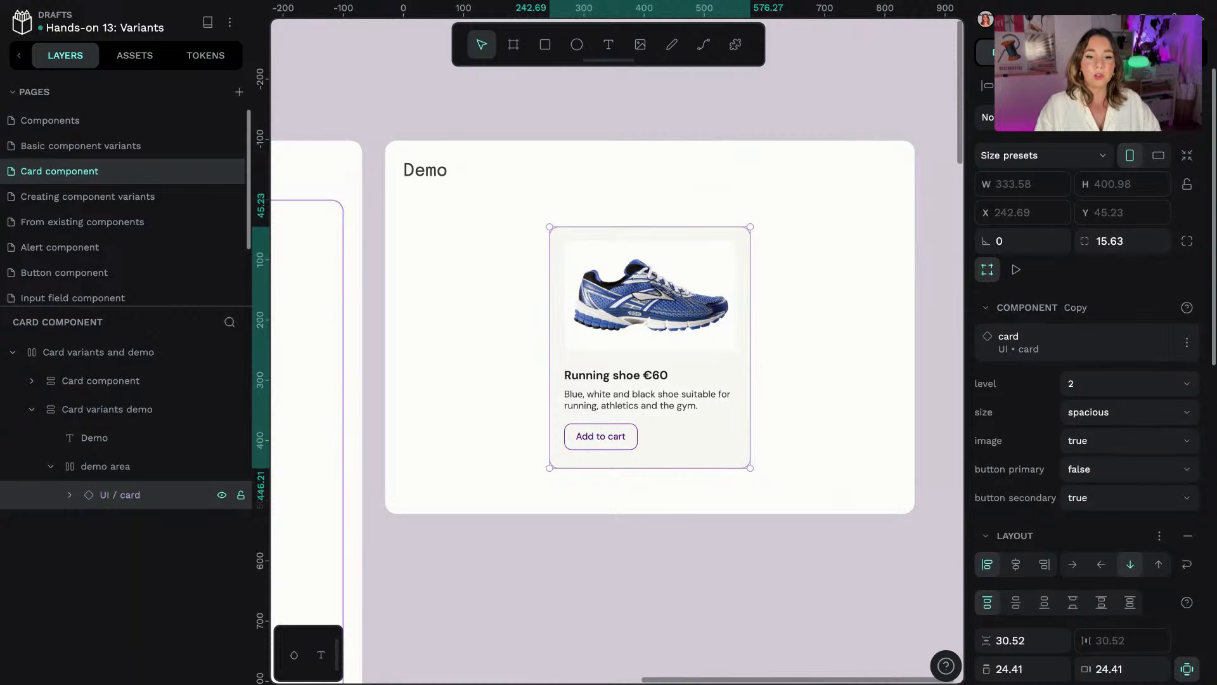
pyautogui.click(1121, 391)
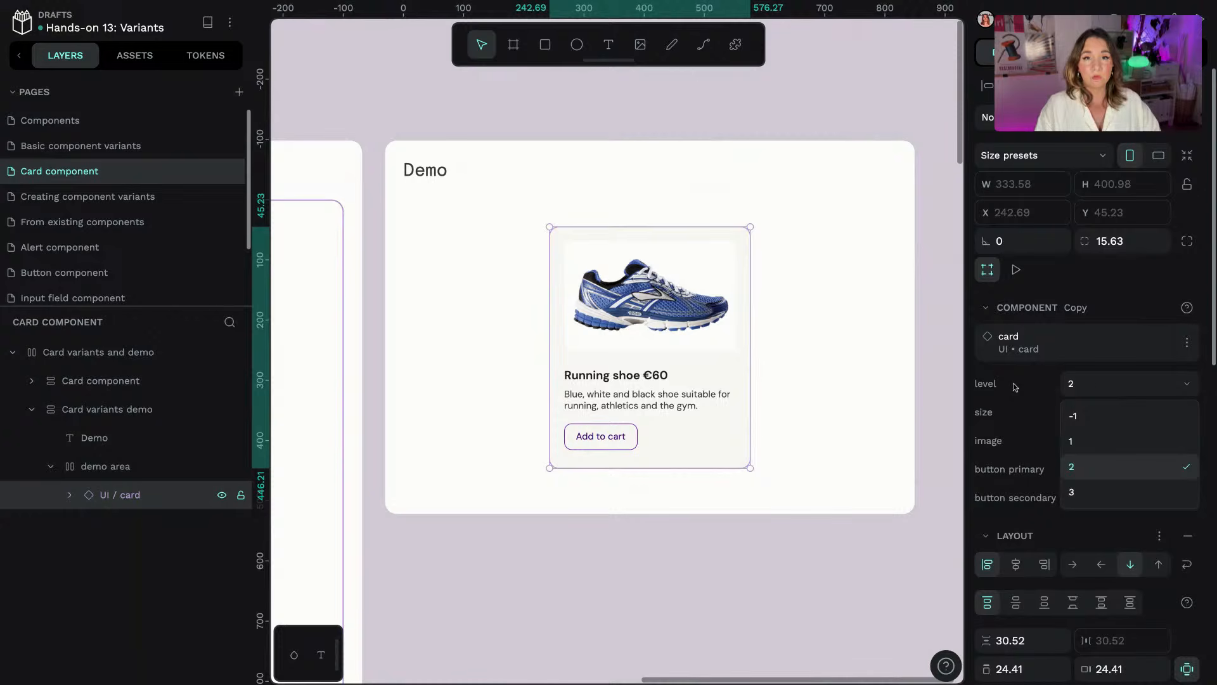
pyautogui.click(1100, 388)
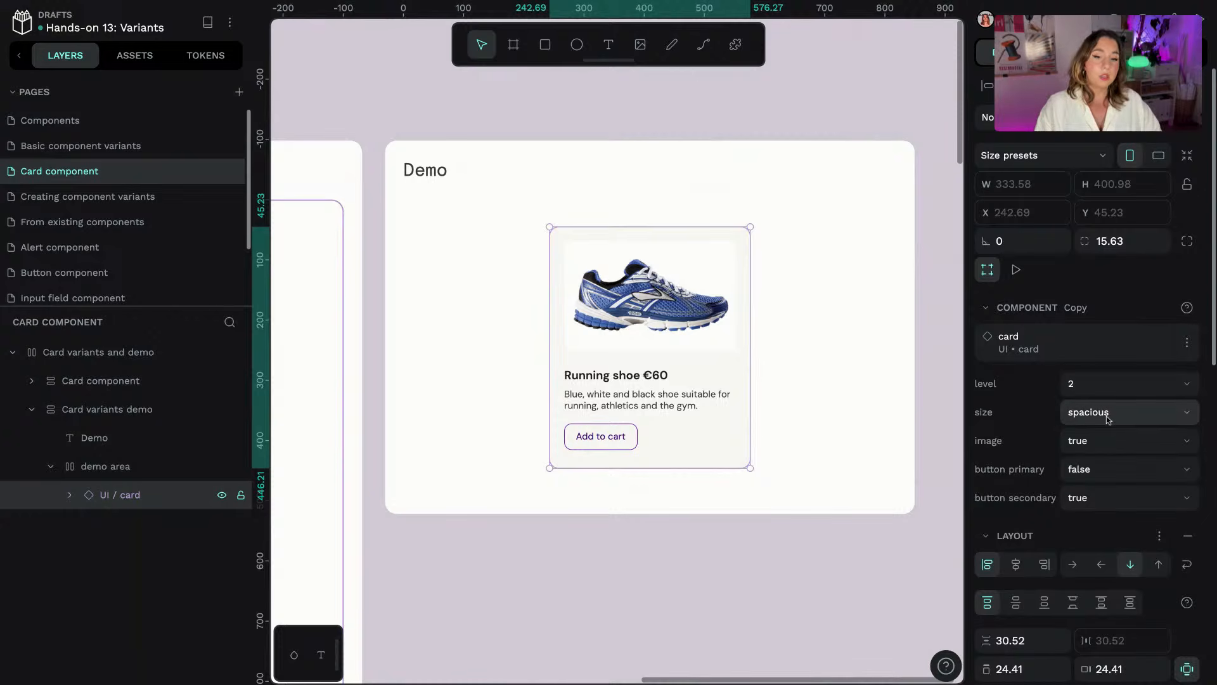
pyautogui.click(1108, 419)
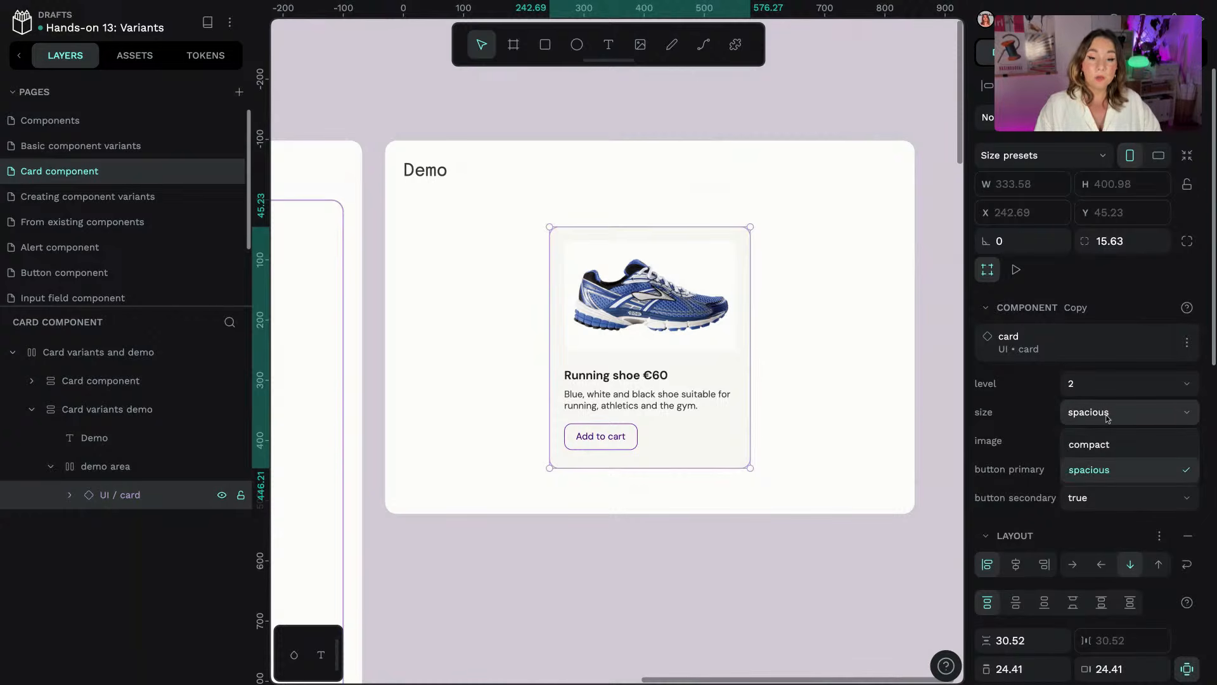
pyautogui.click(1108, 419)
pyautogui.click(1106, 445)
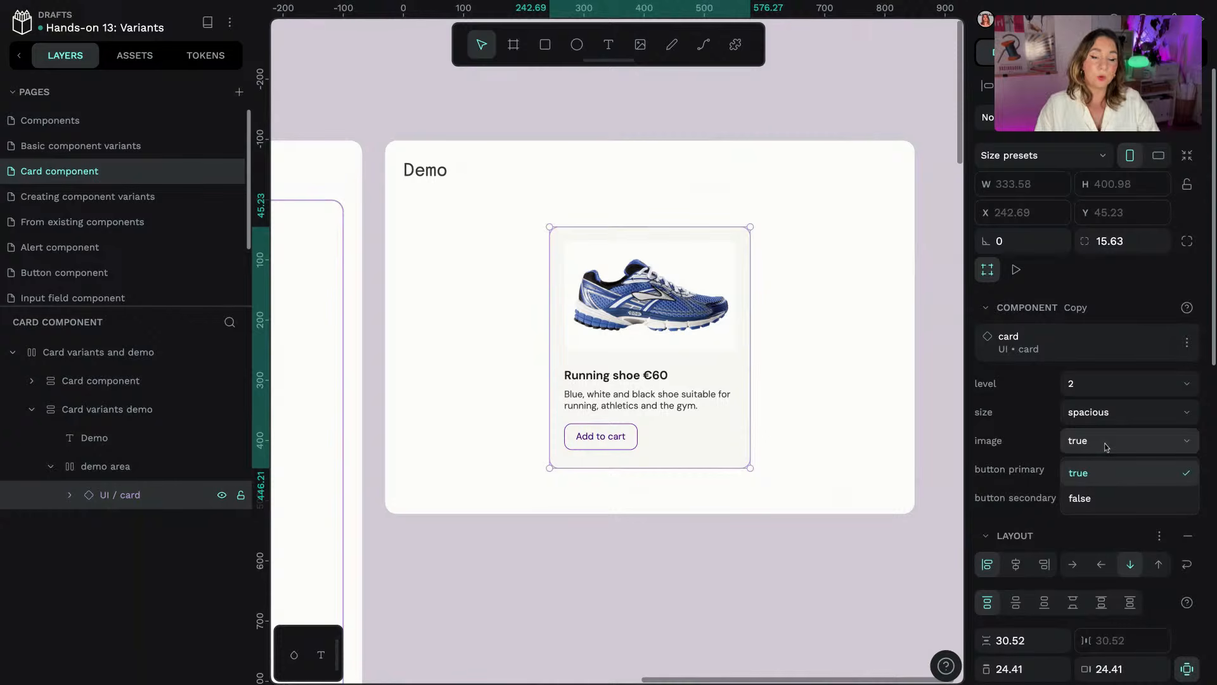
pyautogui.click(1107, 447)
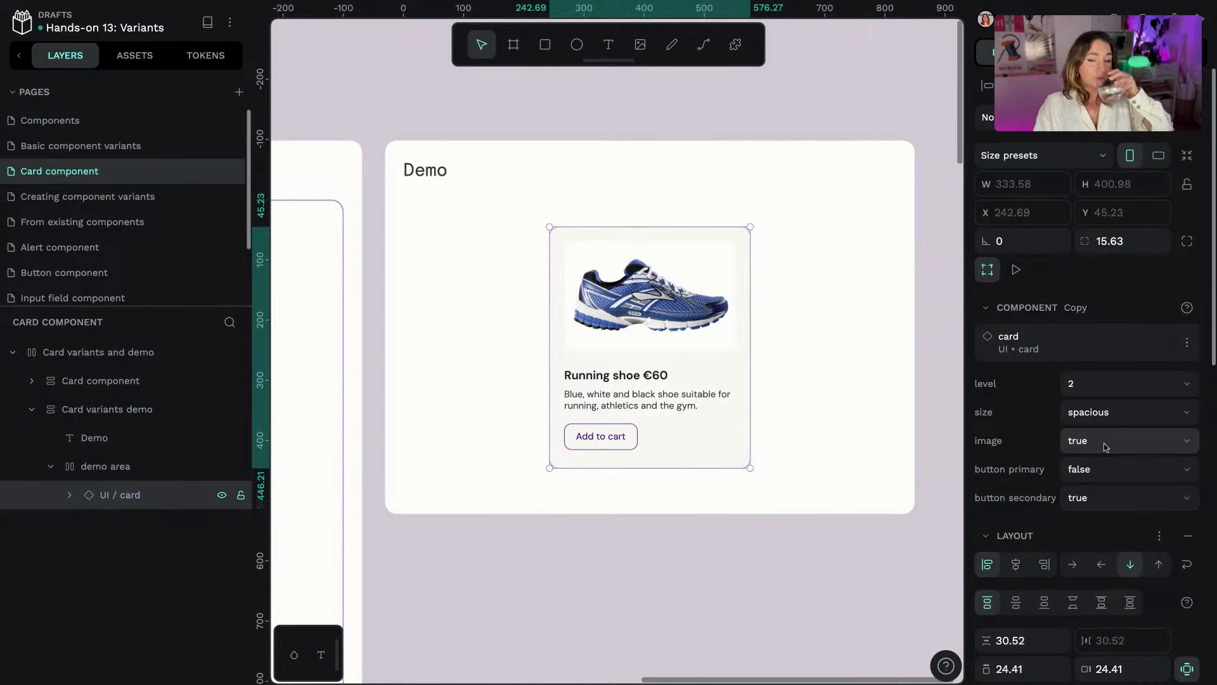
pyautogui.click(1111, 469)
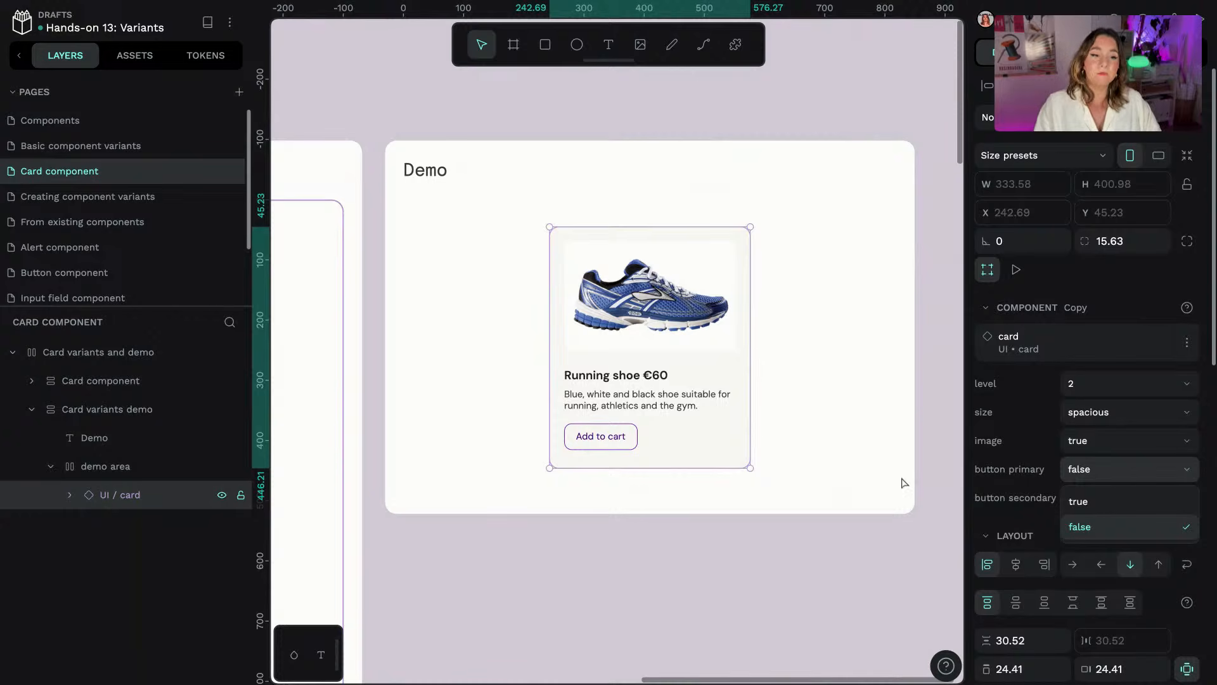
pyautogui.click(1075, 480)
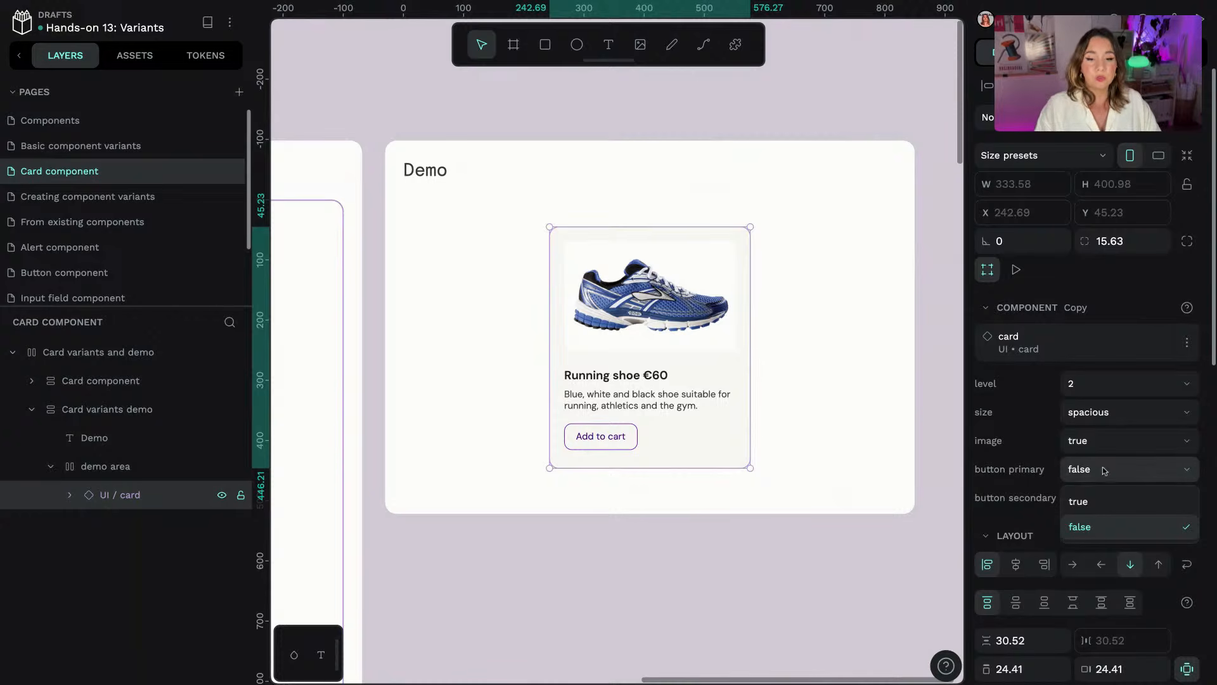
pyautogui.click(1098, 501)
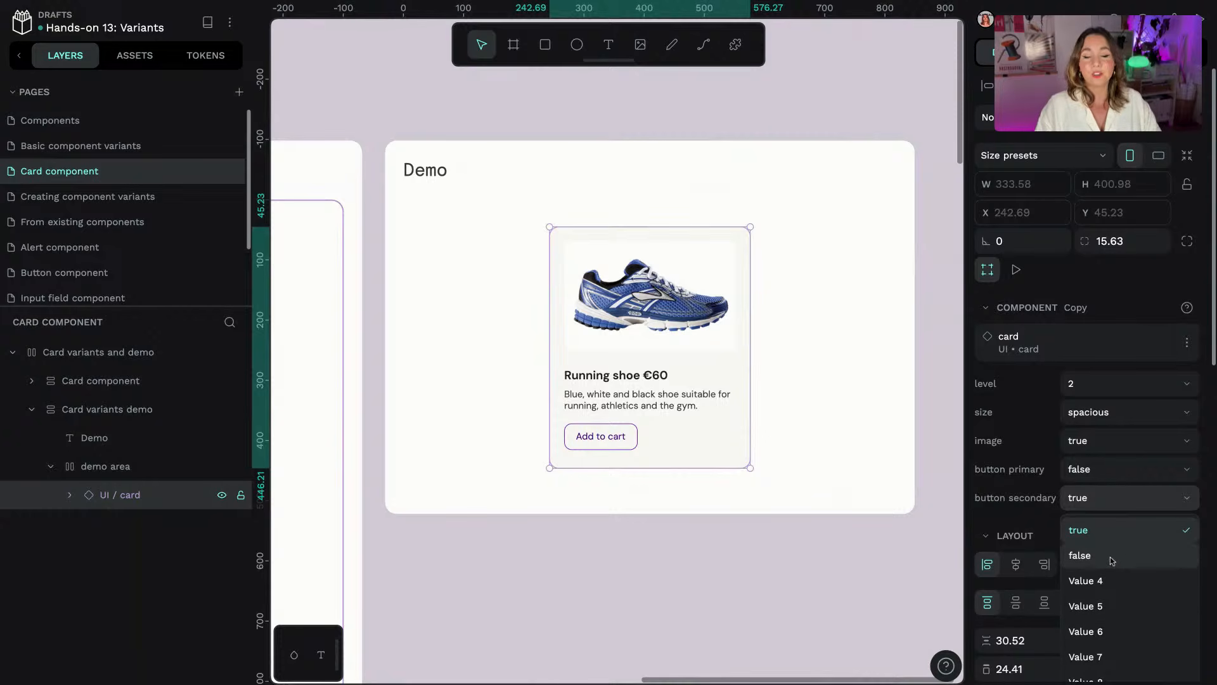
pyautogui.click(1115, 497)
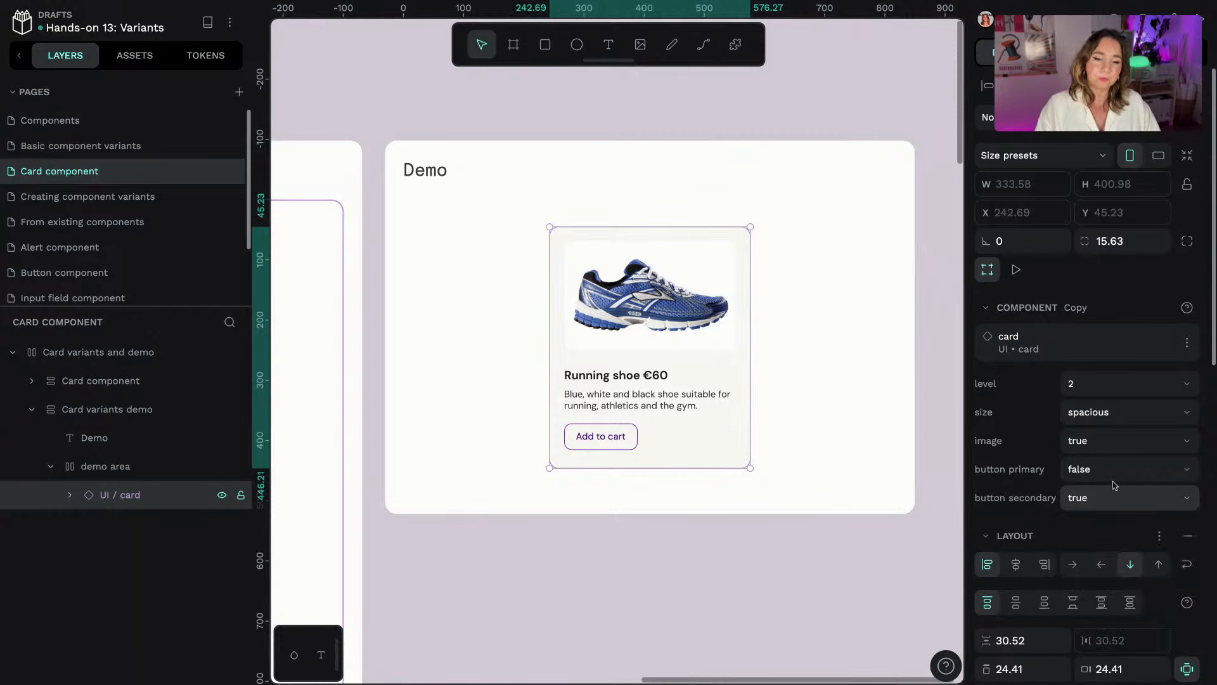
# - Switch the running shoe card's button primary property to true, and return it to false
pyautogui.click(1112, 480)
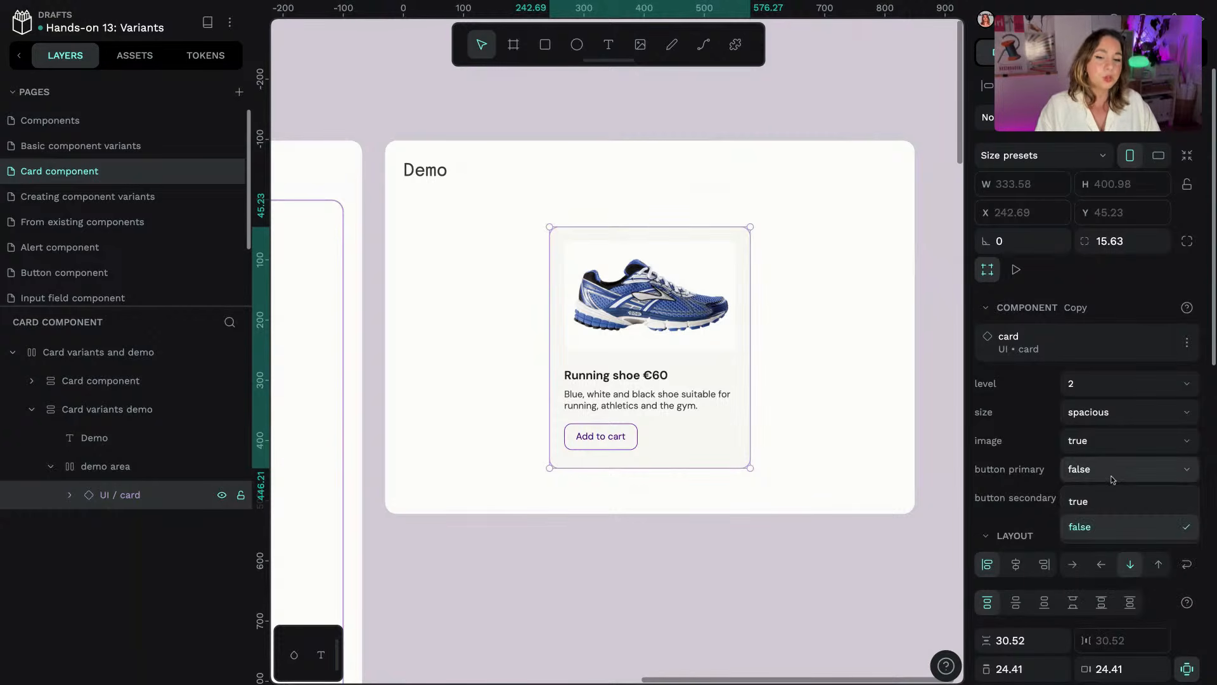
pyautogui.click(1087, 503)
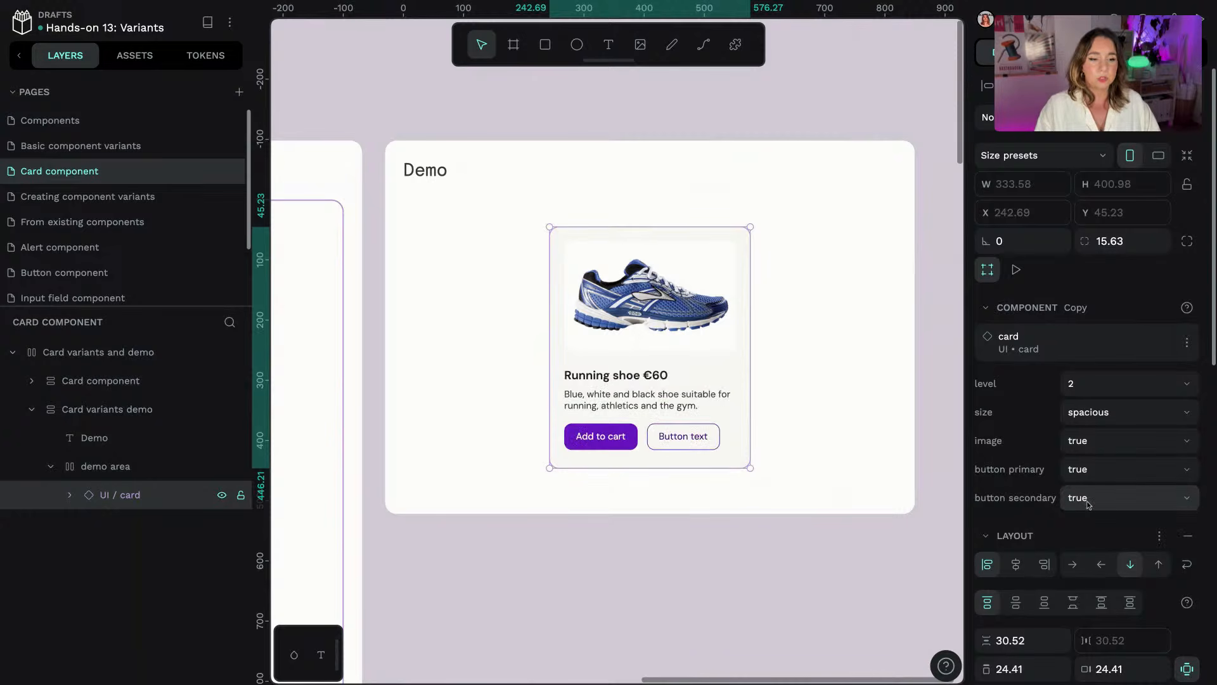
pyautogui.click(1104, 473)
pyautogui.click(1103, 530)
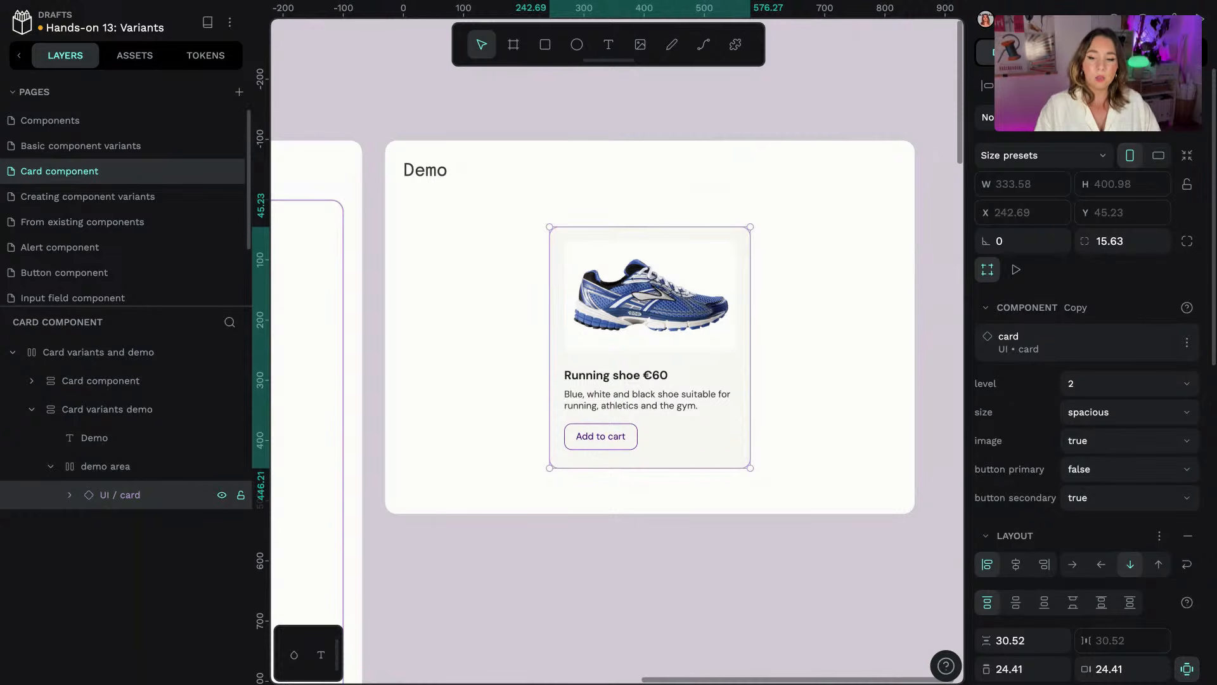
# - Switch the running shoe card's size variant to compact, and return it to spacious
pyautogui.click(1116, 419)
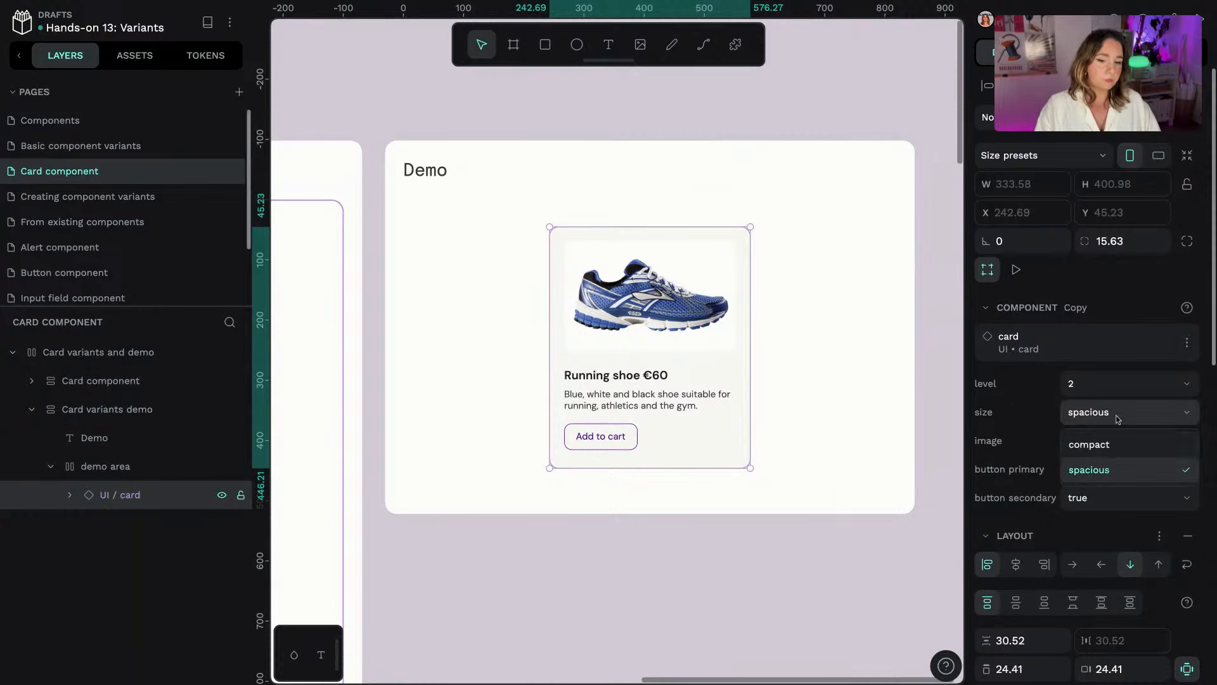
pyautogui.click(1103, 442)
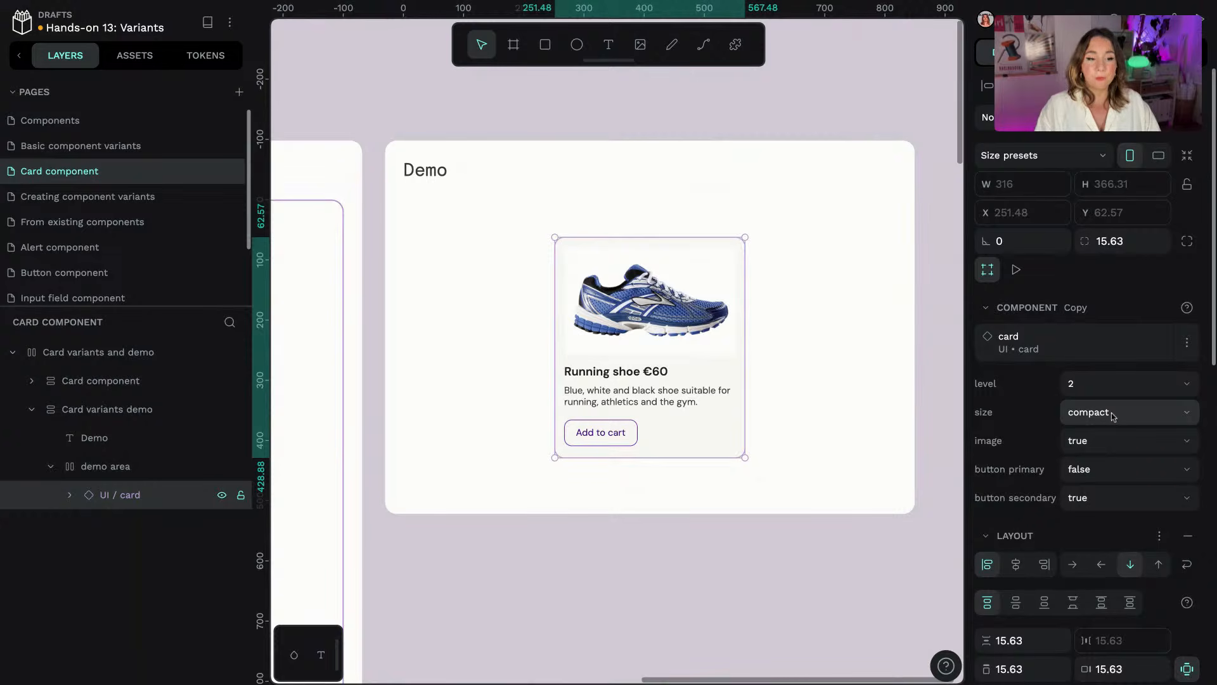
pyautogui.click(1114, 417)
pyautogui.click(1096, 472)
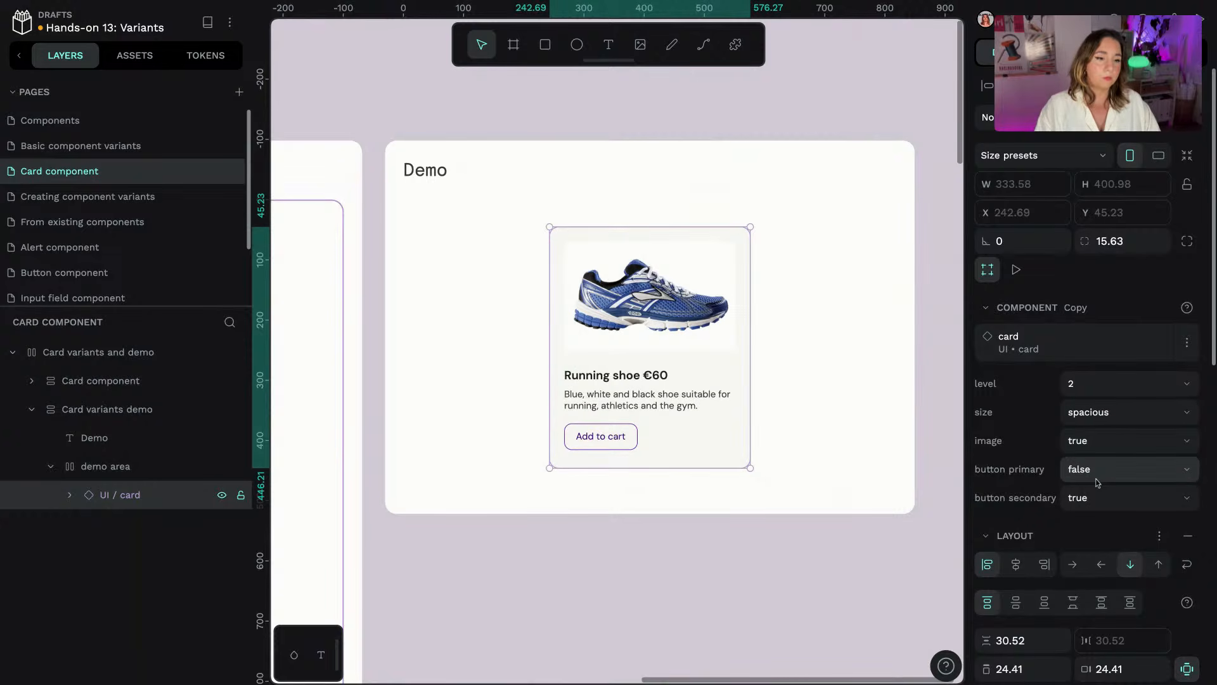
# - Try levels 1 and 3 on the running shoe card, and leave its level property set to 1
pyautogui.click(1106, 388)
pyautogui.click(1088, 443)
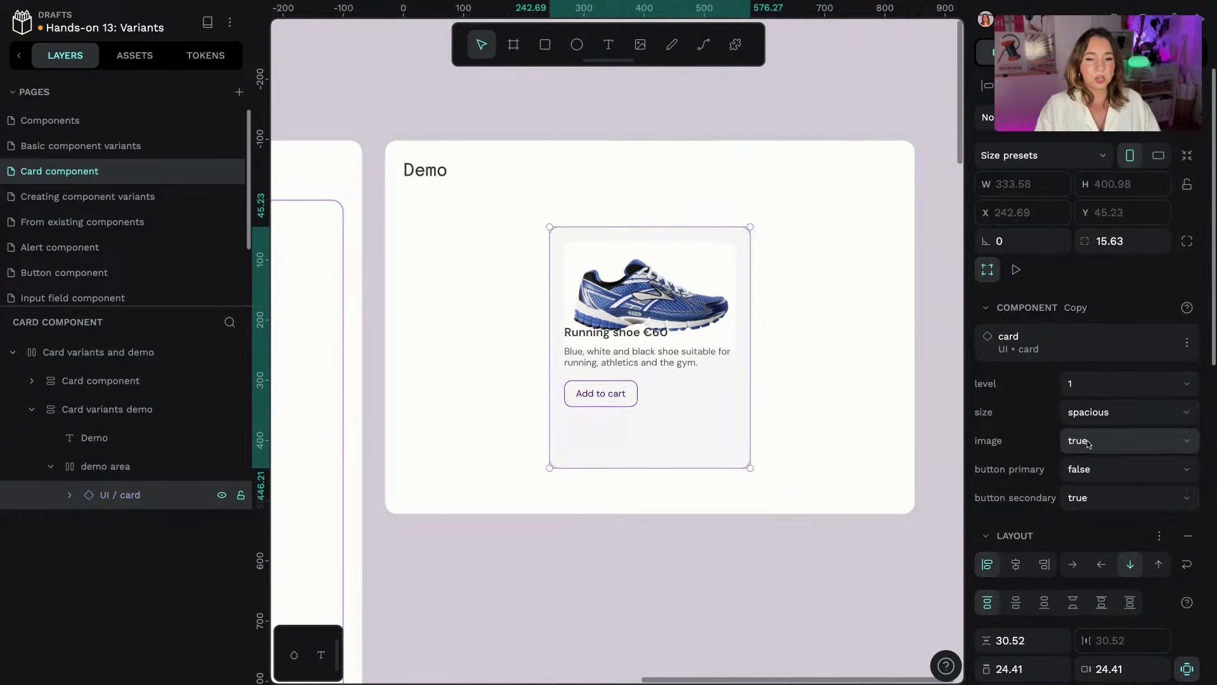
pyautogui.click(1097, 386)
pyautogui.click(1101, 495)
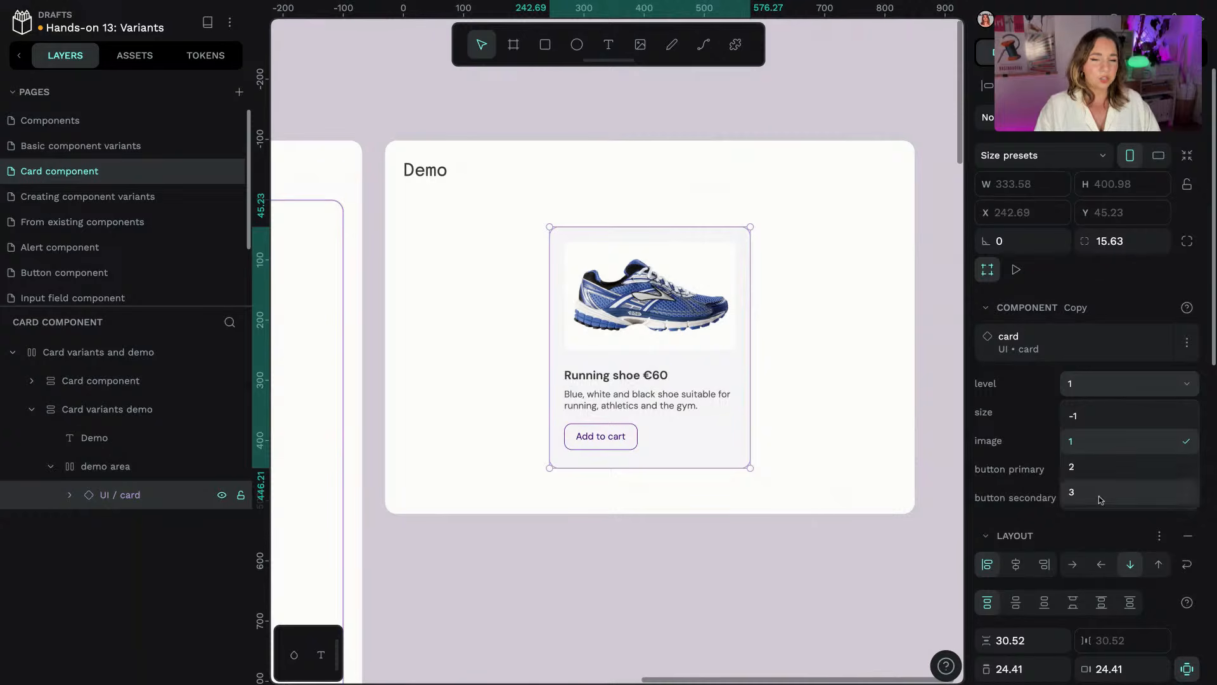
pyautogui.click(1105, 388)
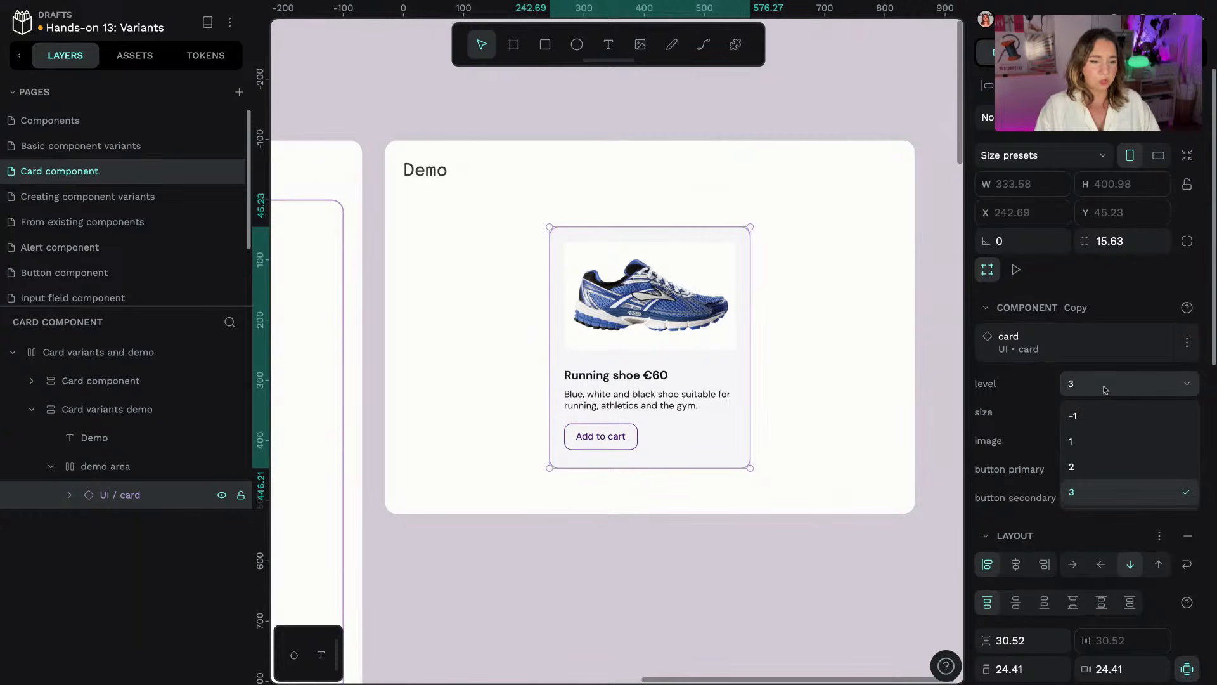
pyautogui.click(1082, 442)
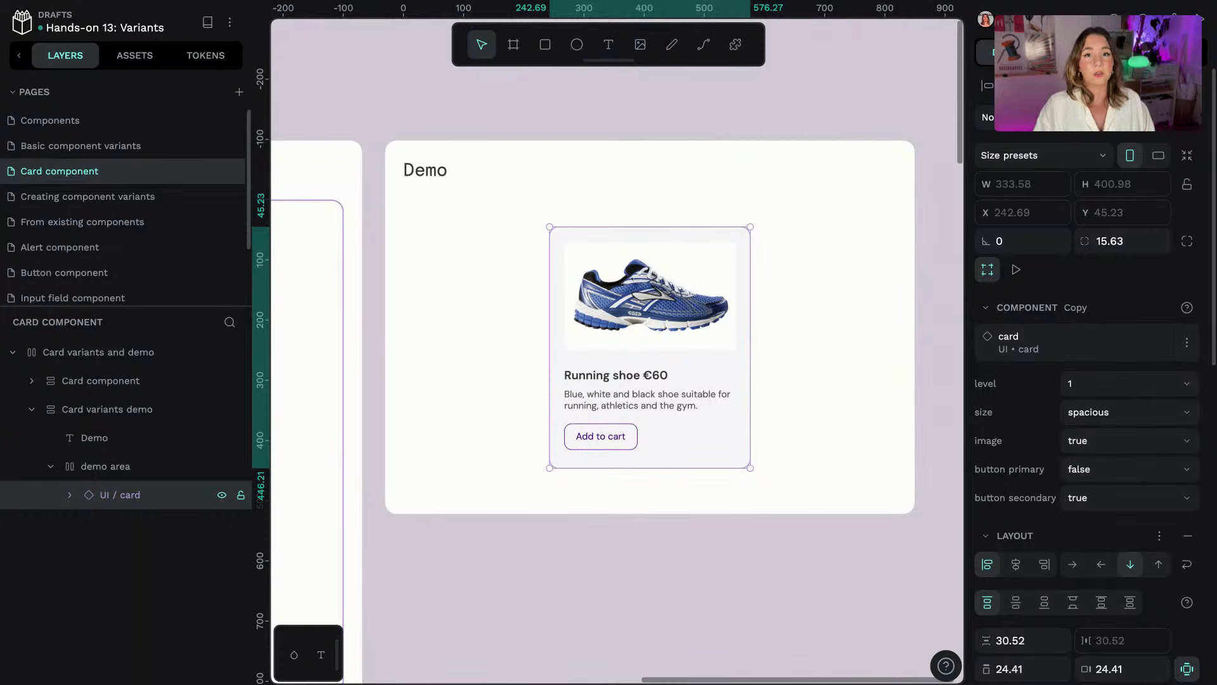
# - Place a copy of the card component from the local library's UI group on the Card component page
pyautogui.click(766, 343)
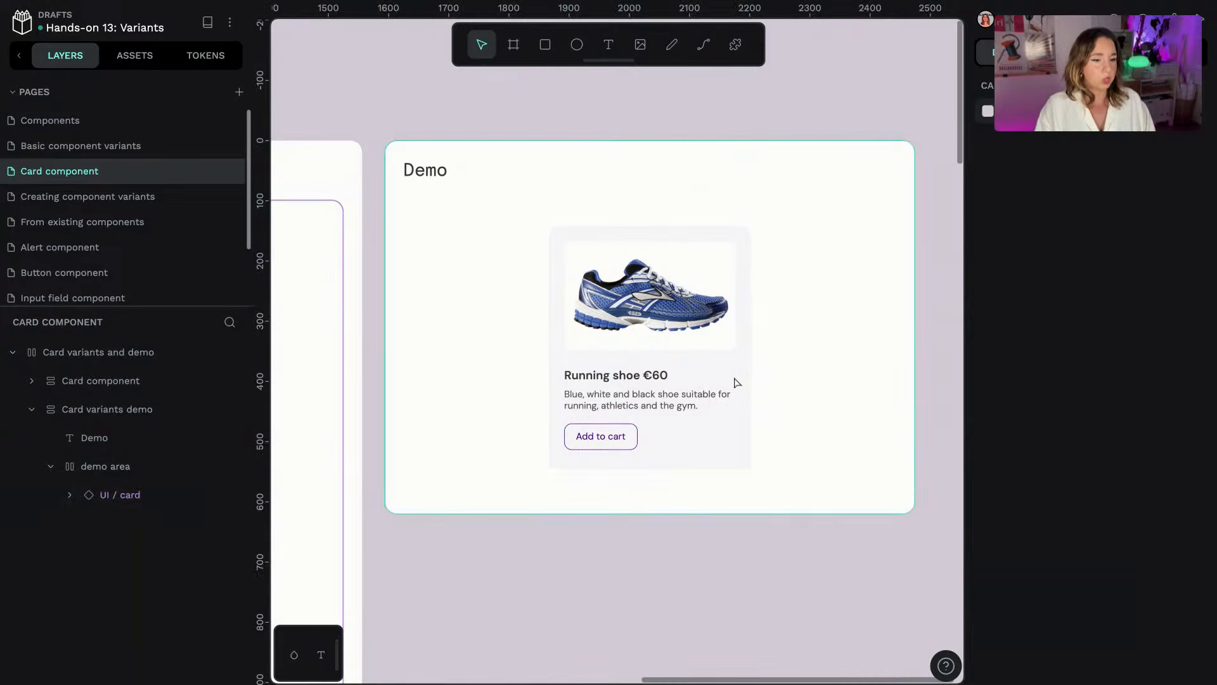
pyautogui.click(733, 379)
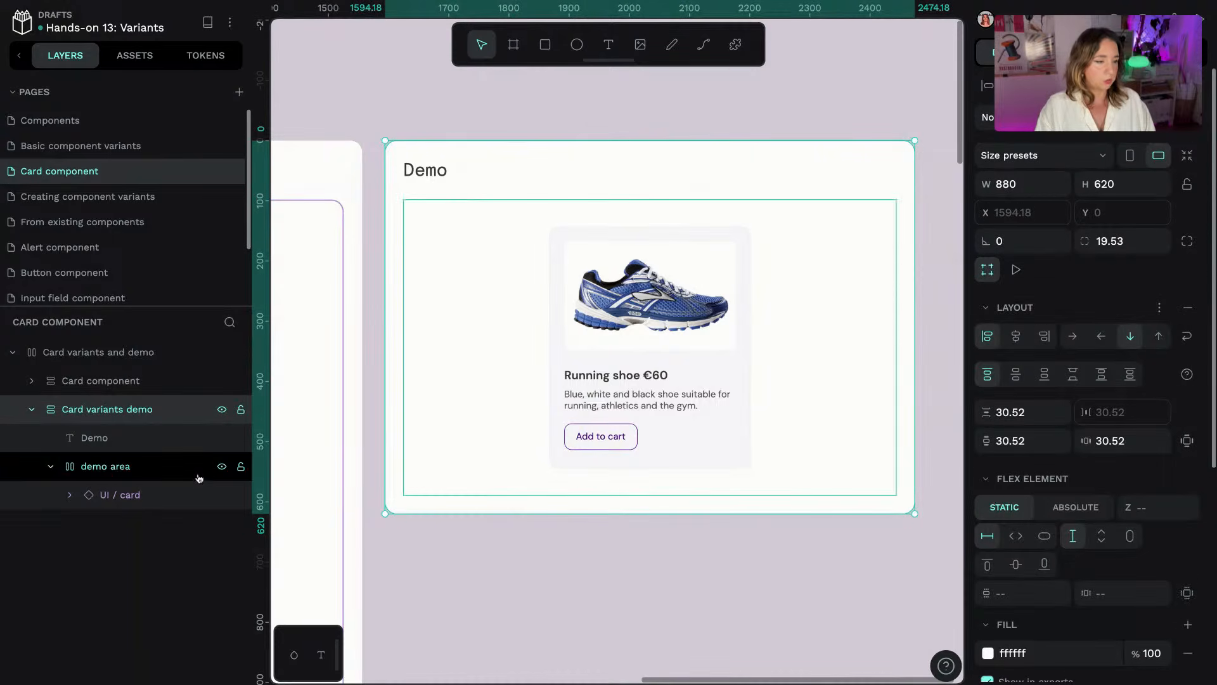
pyautogui.click(152, 61)
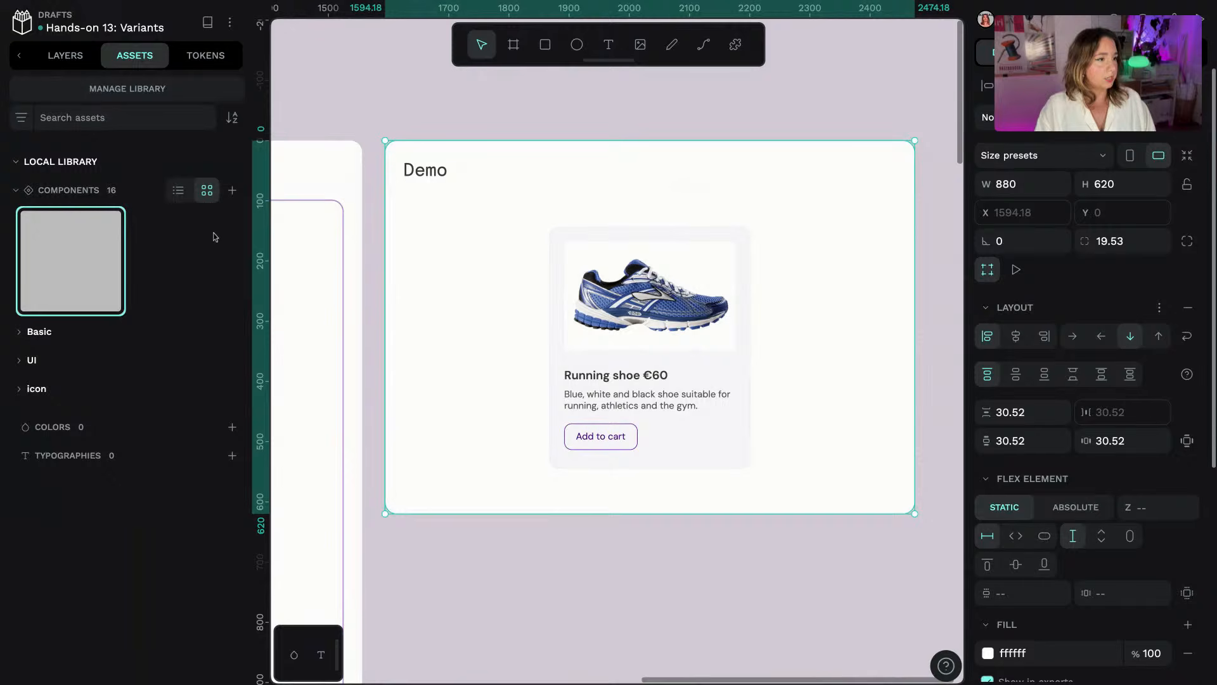
pyautogui.click(31, 360)
pyautogui.scroll(-1, 164, 414)
pyautogui.click(163, 411)
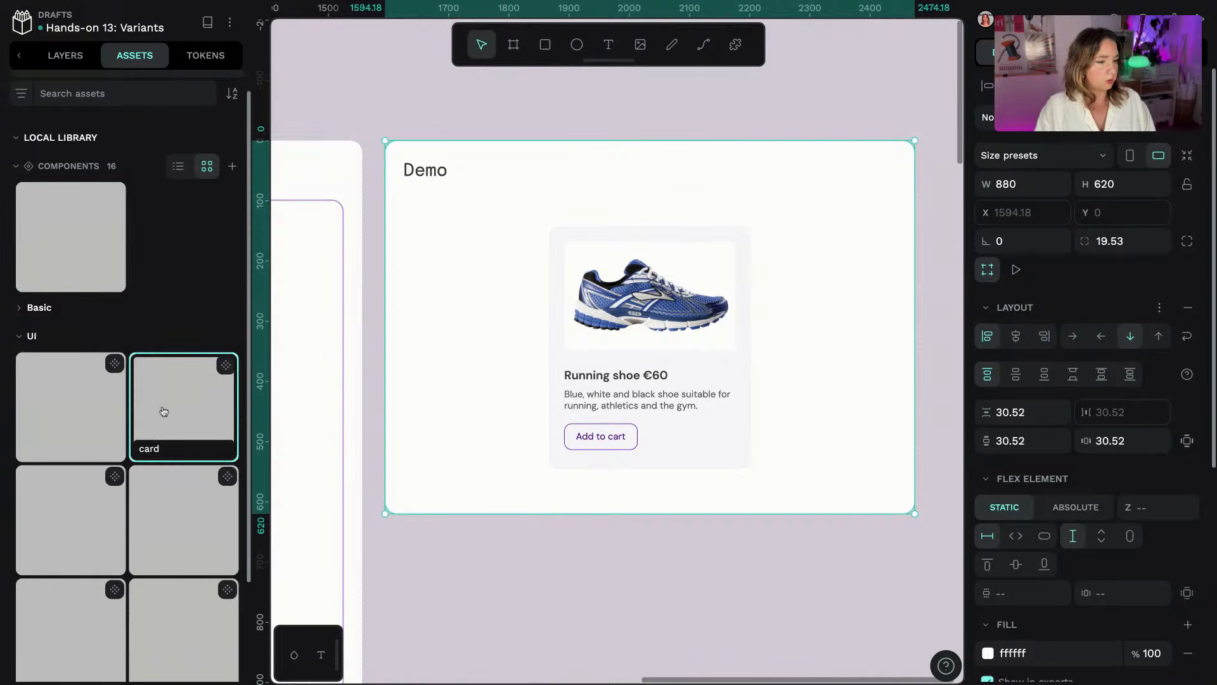
pyautogui.moveTo(163, 411); pyautogui.dragTo(501, 342)
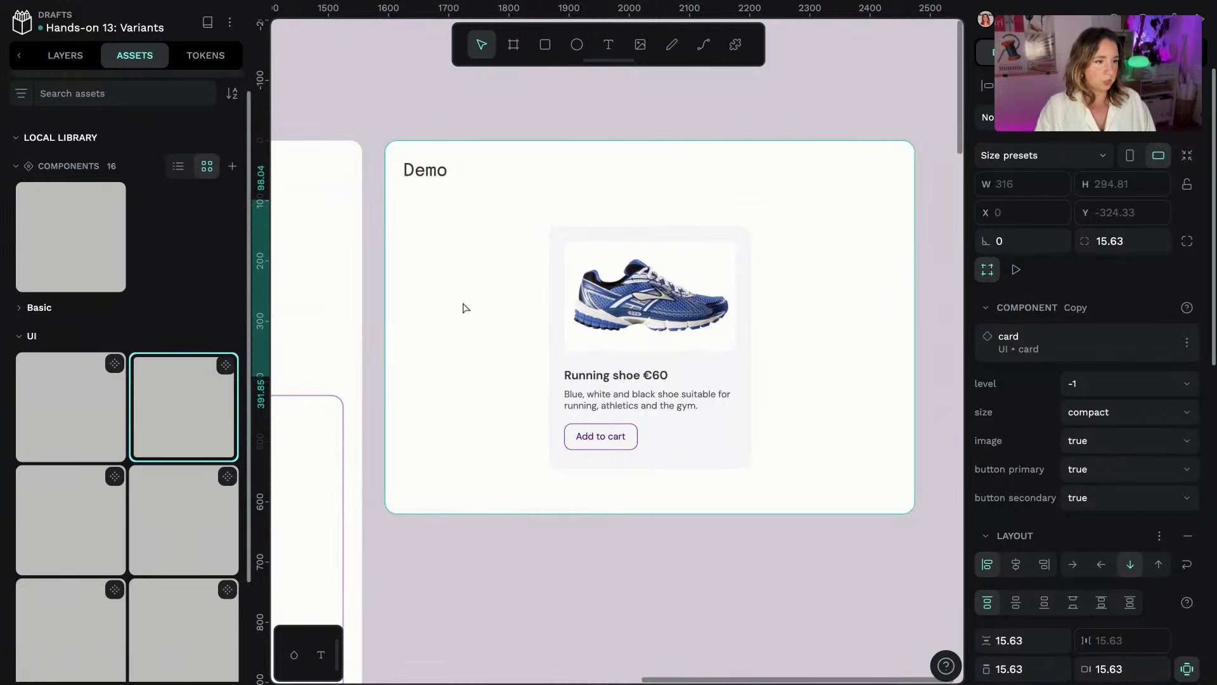
# - Move the new card copy into the Demo board's demo area, just left of the running shoe card
pyautogui.scroll(-3, 520, 394)
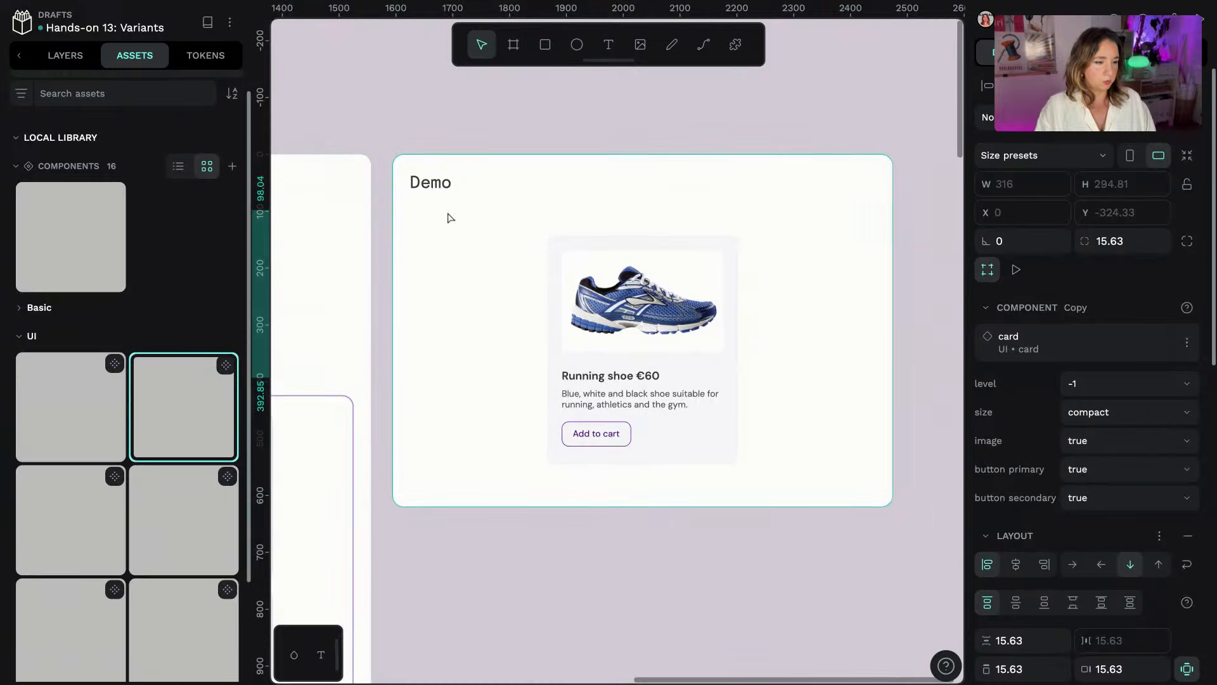
pyautogui.hscroll(-5, 388, 157)
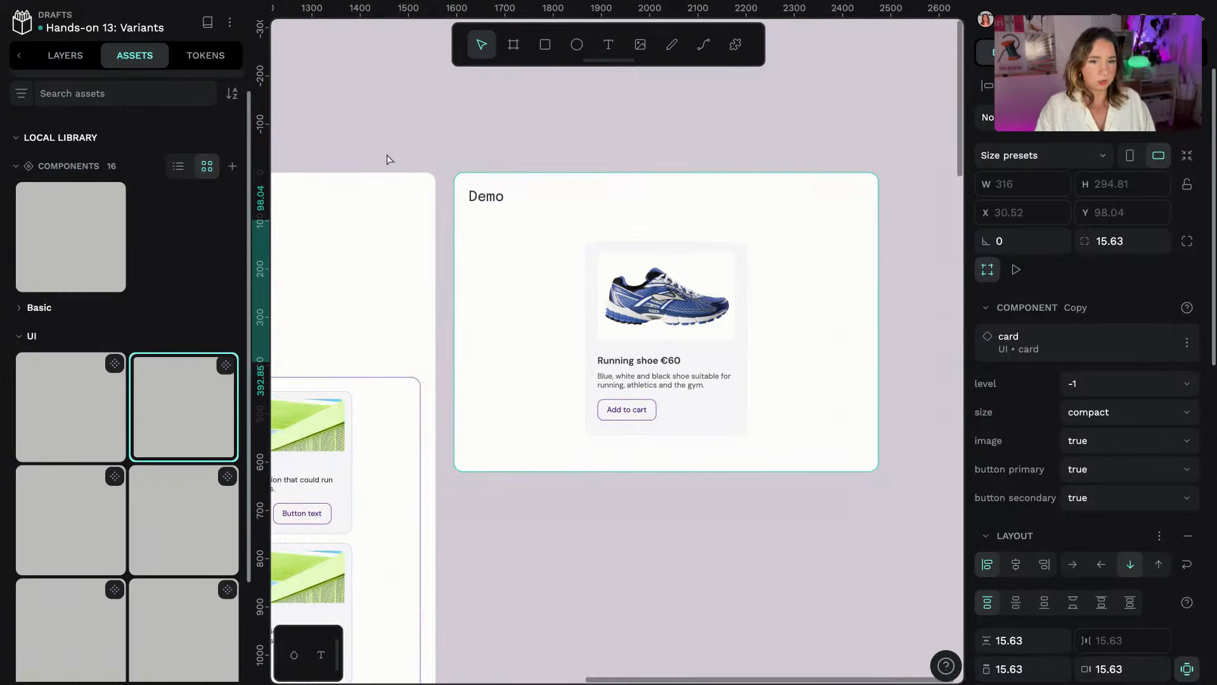
pyautogui.scroll(-4, 527, 252)
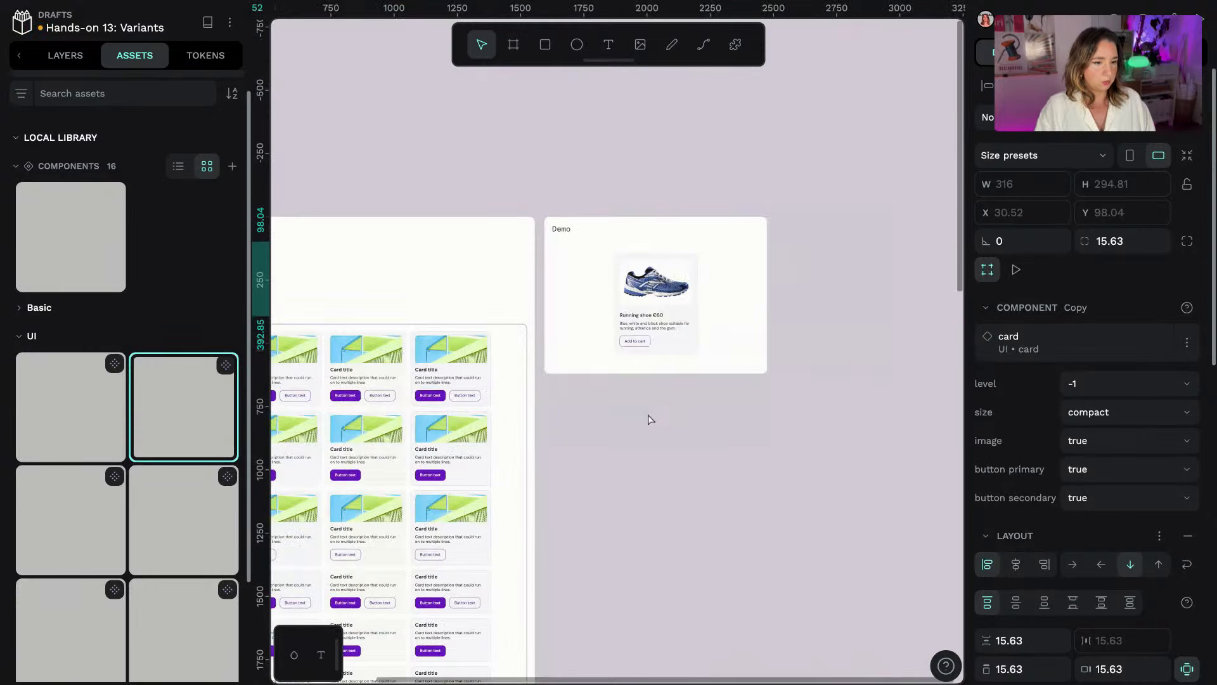
pyautogui.hscroll(-2, 634, 449)
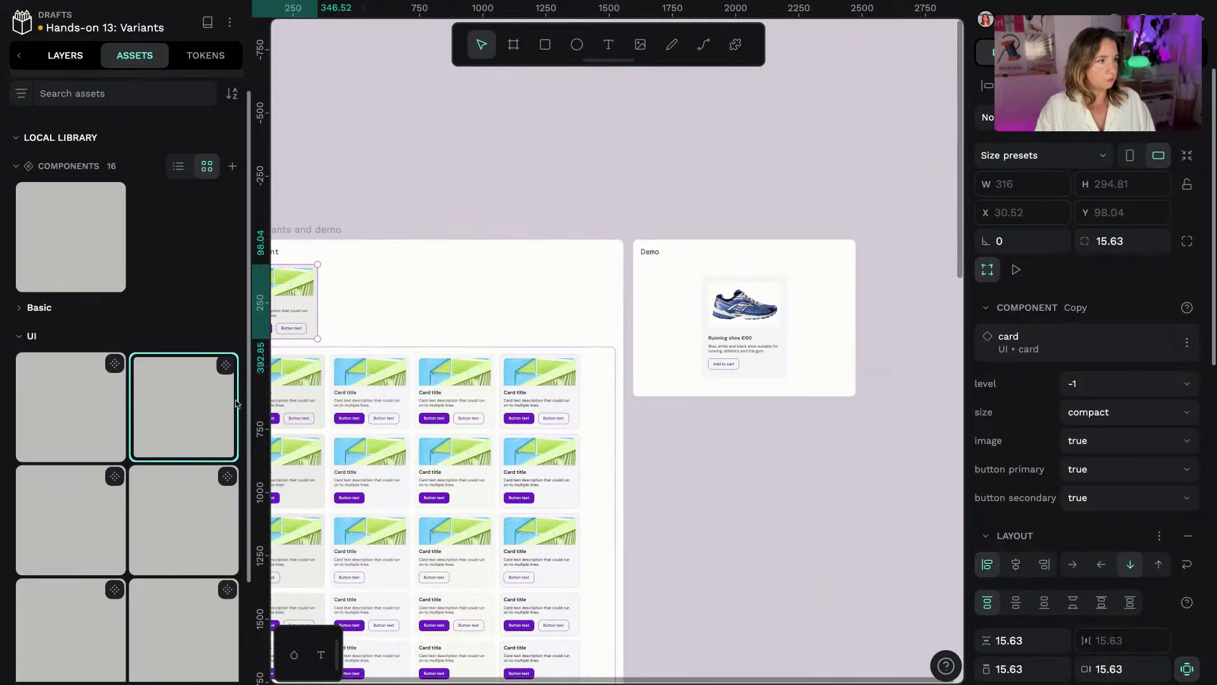
pyautogui.click(65, 56)
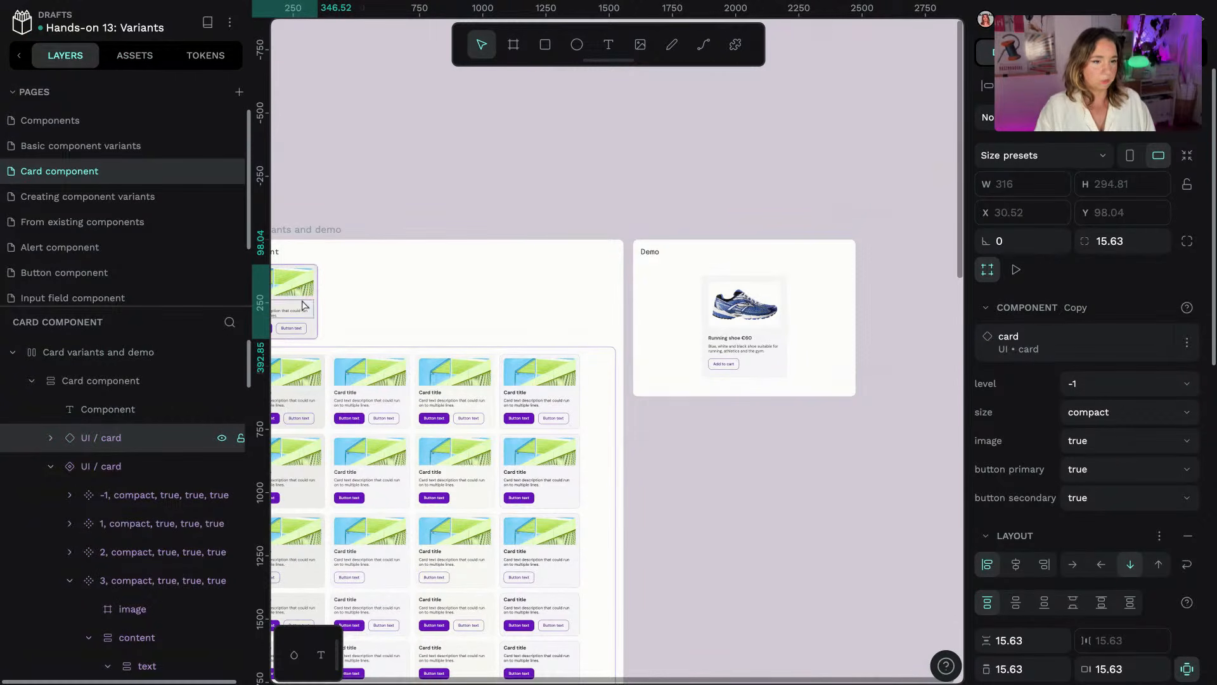
pyautogui.moveTo(303, 305); pyautogui.dragTo(810, 272)
pyautogui.scroll(2, 808, 273)
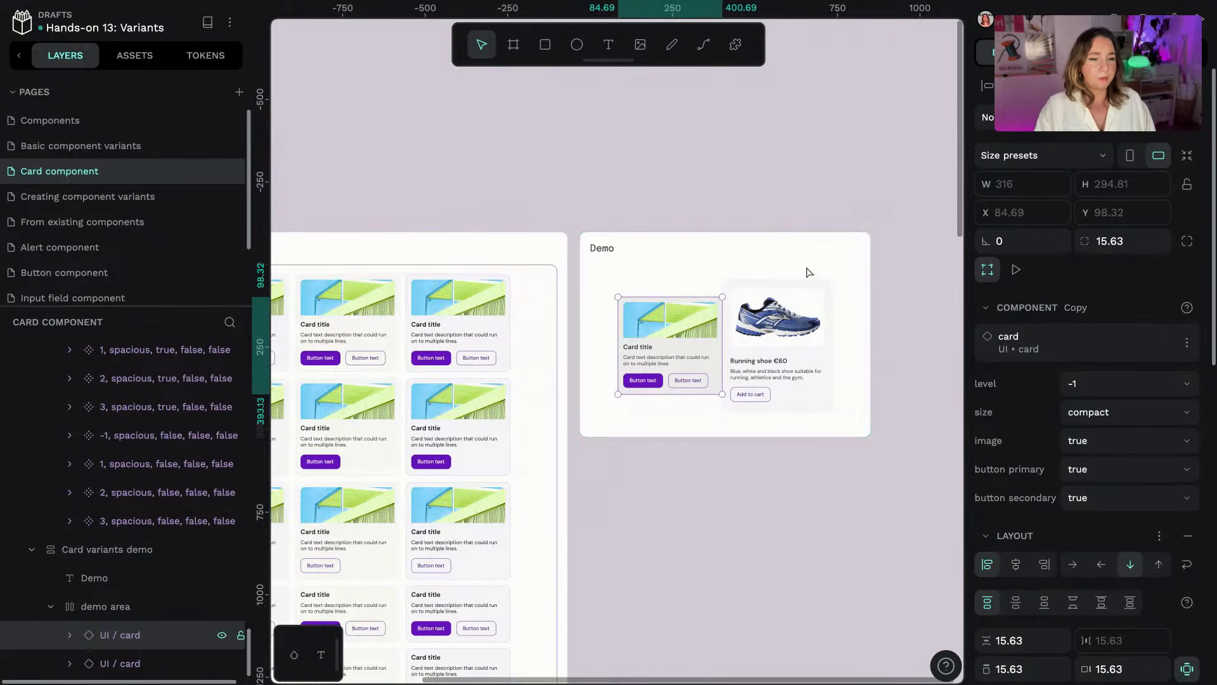
pyautogui.scroll(8, 805, 273)
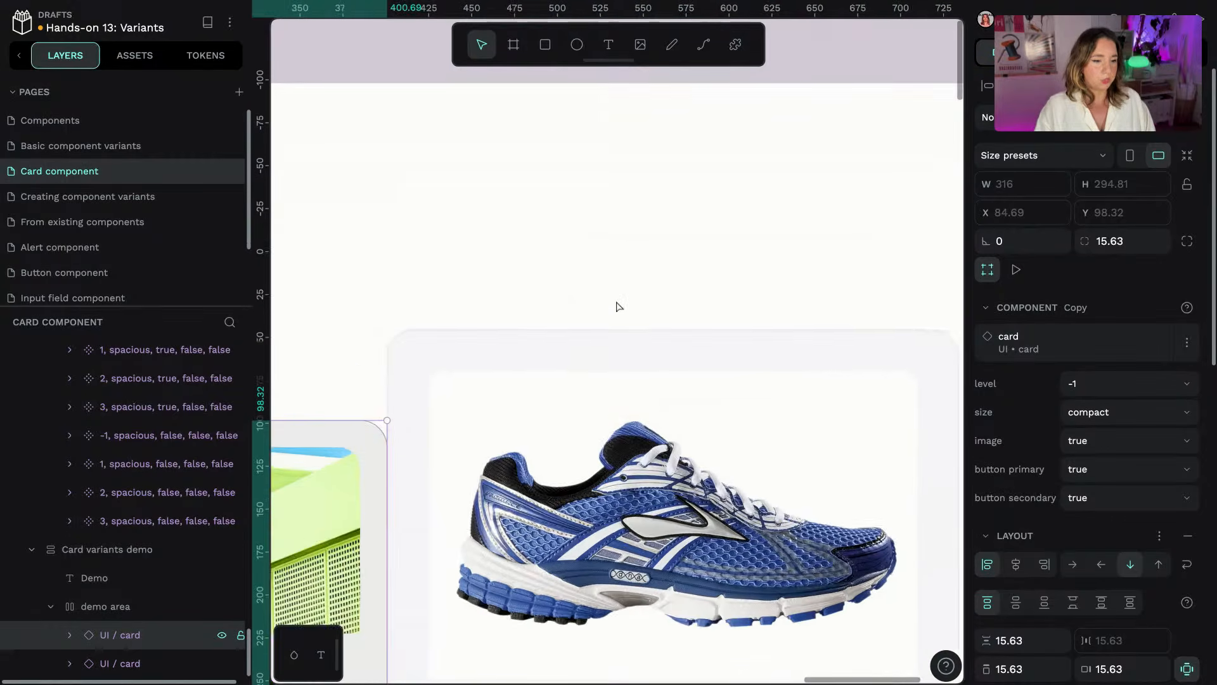
pyautogui.scroll(-4, 616, 306)
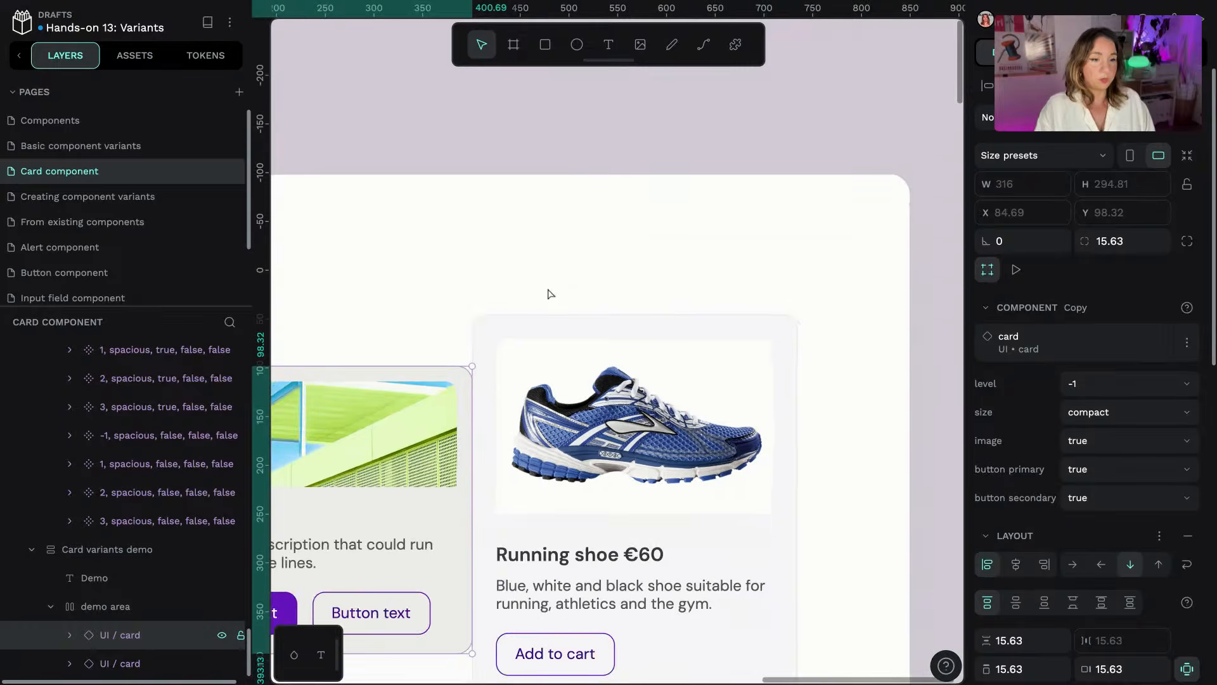
pyautogui.hscroll(-5, 426, 261)
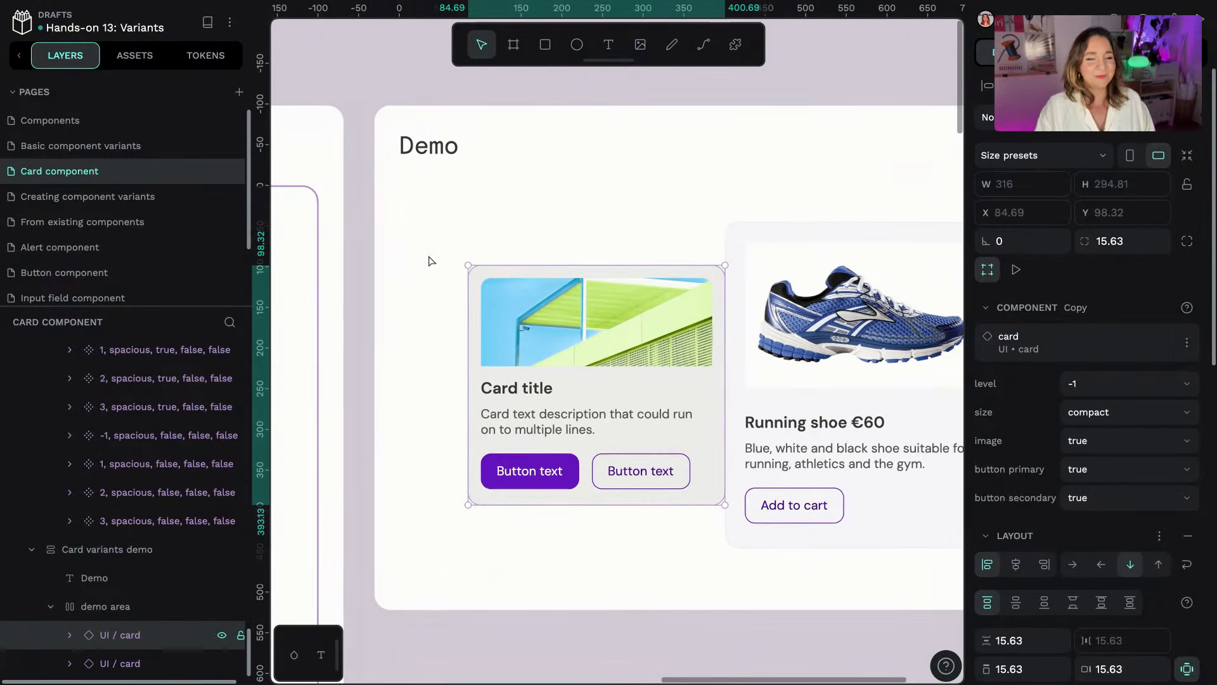
# - Set the new card copy's image property to false and its size property to spacious
pyautogui.hscroll(2, 429, 260)
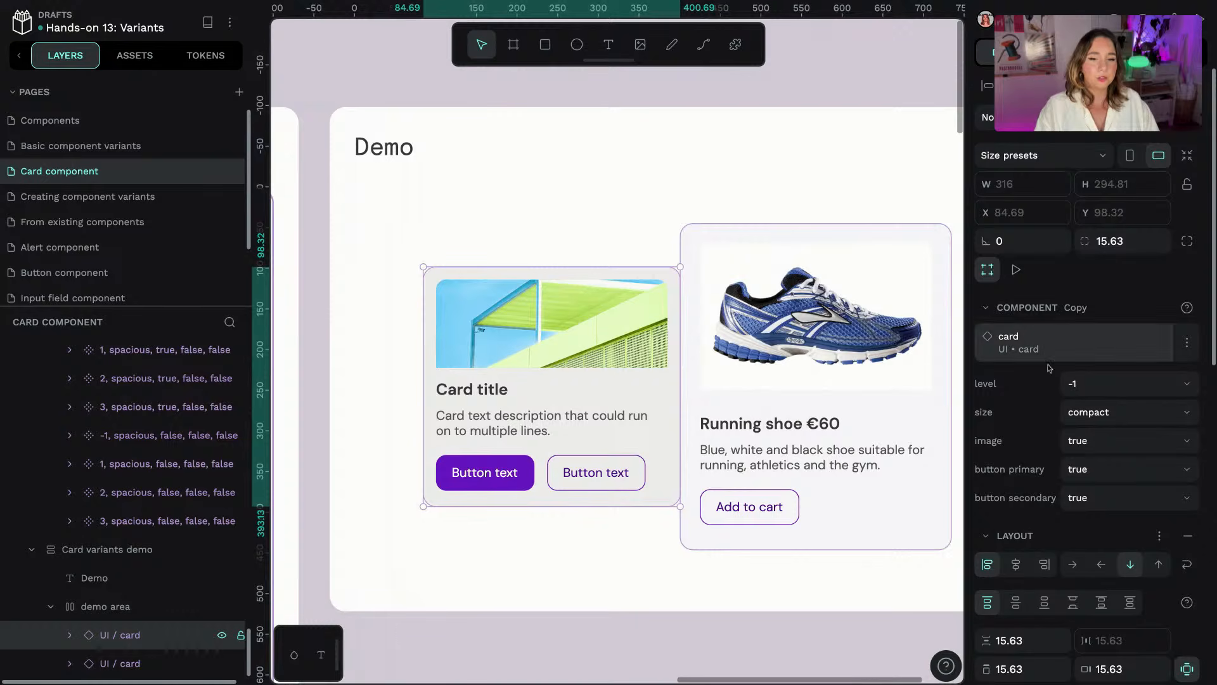
pyautogui.click(1117, 442)
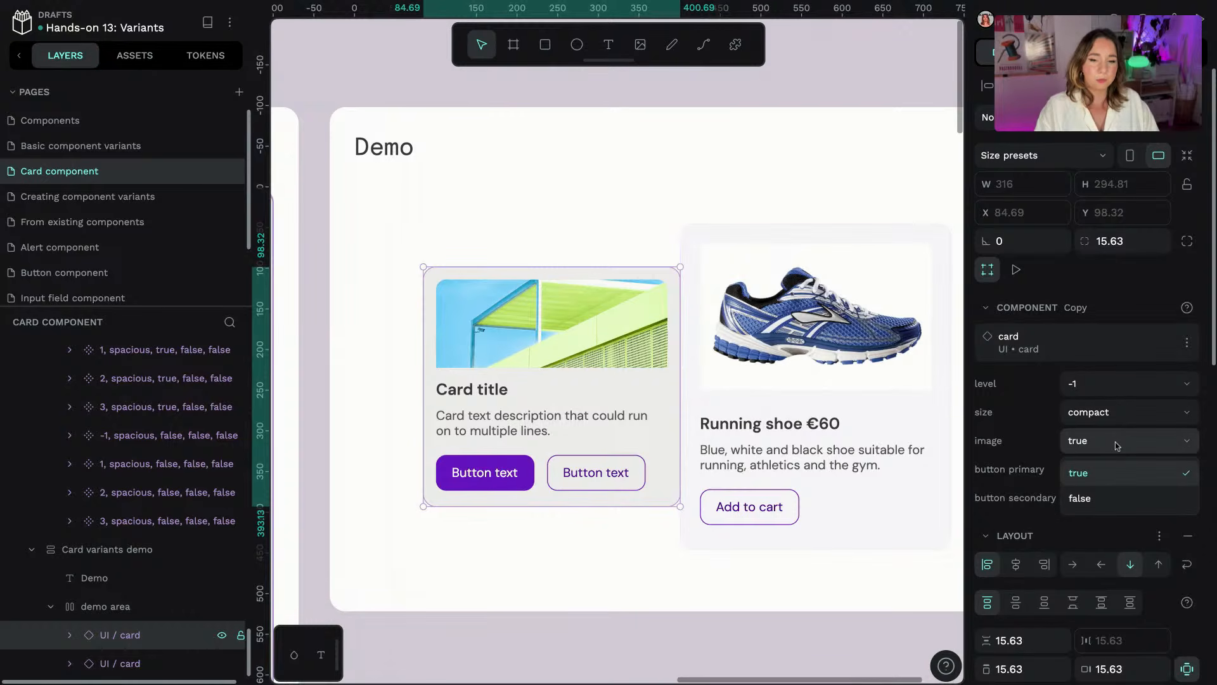
pyautogui.click(1101, 500)
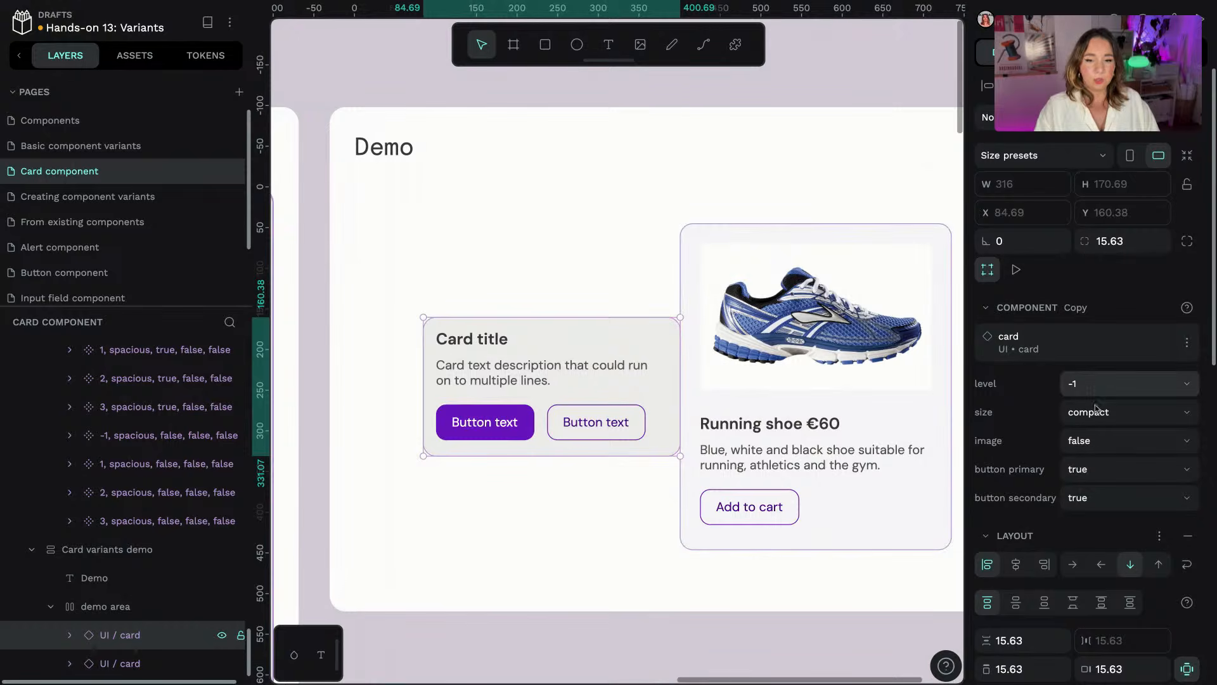
pyautogui.click(1101, 419)
pyautogui.click(1087, 471)
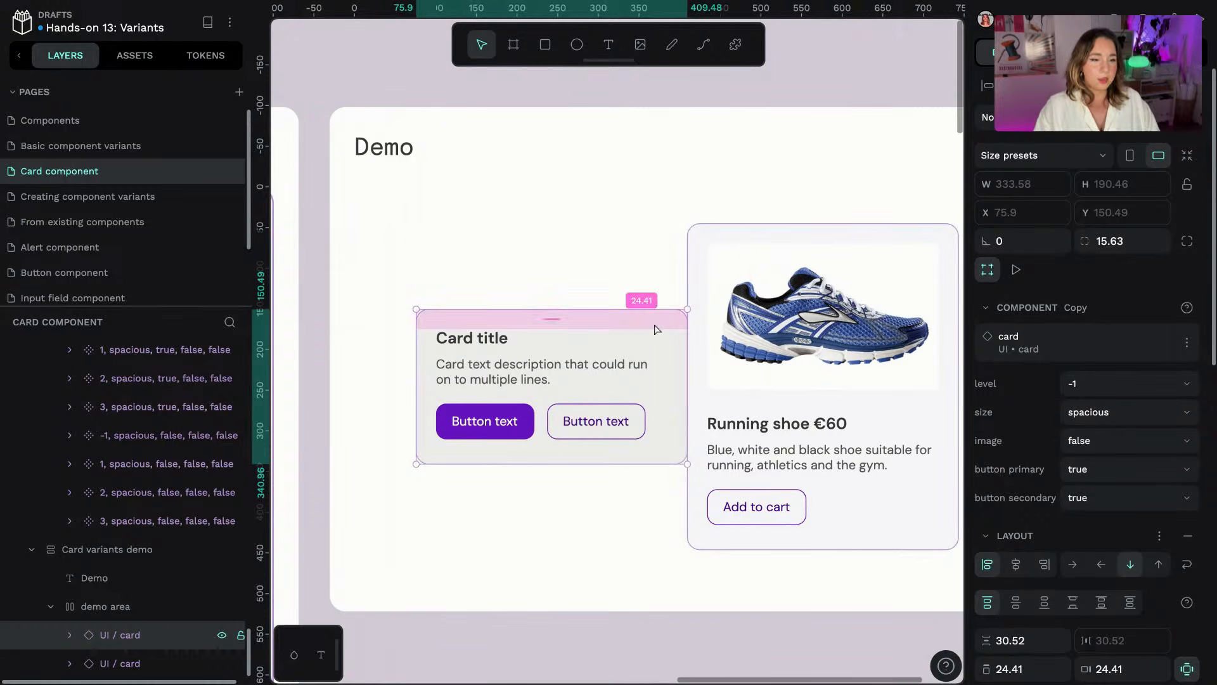
# - Set the demo area layout's column gap to 20 to separate the two cards
pyautogui.click(148, 607)
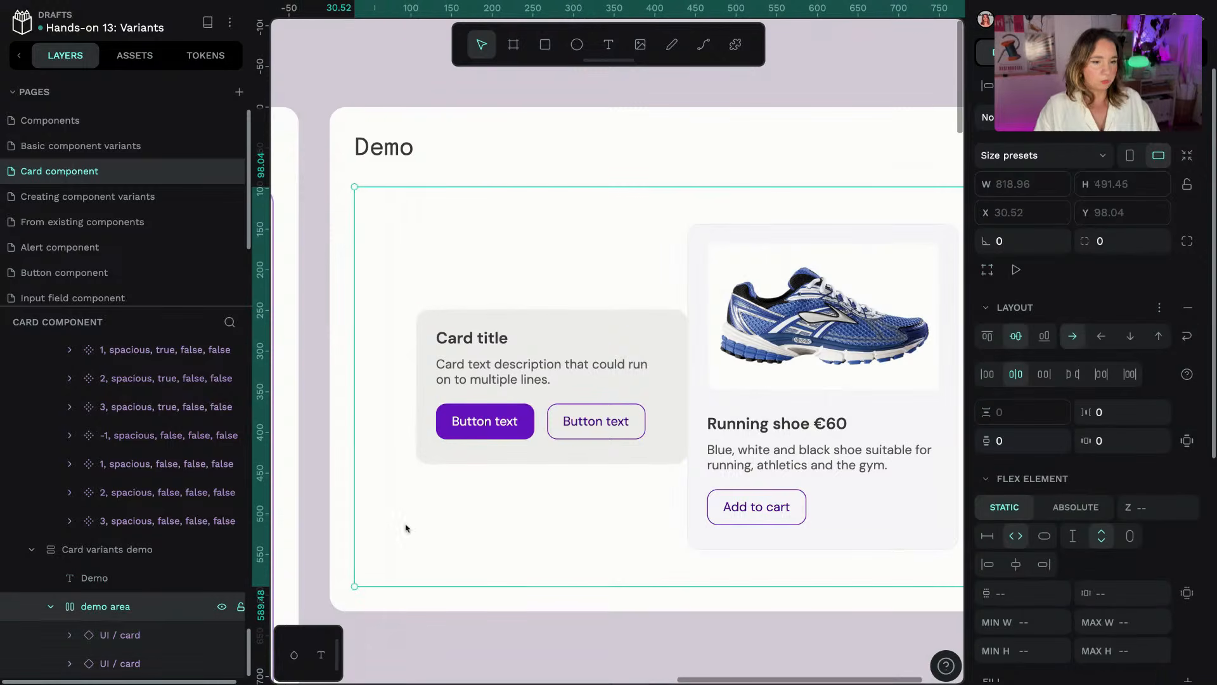
pyautogui.click(1136, 413)
pyautogui.write('20')
pyautogui.press('Return')
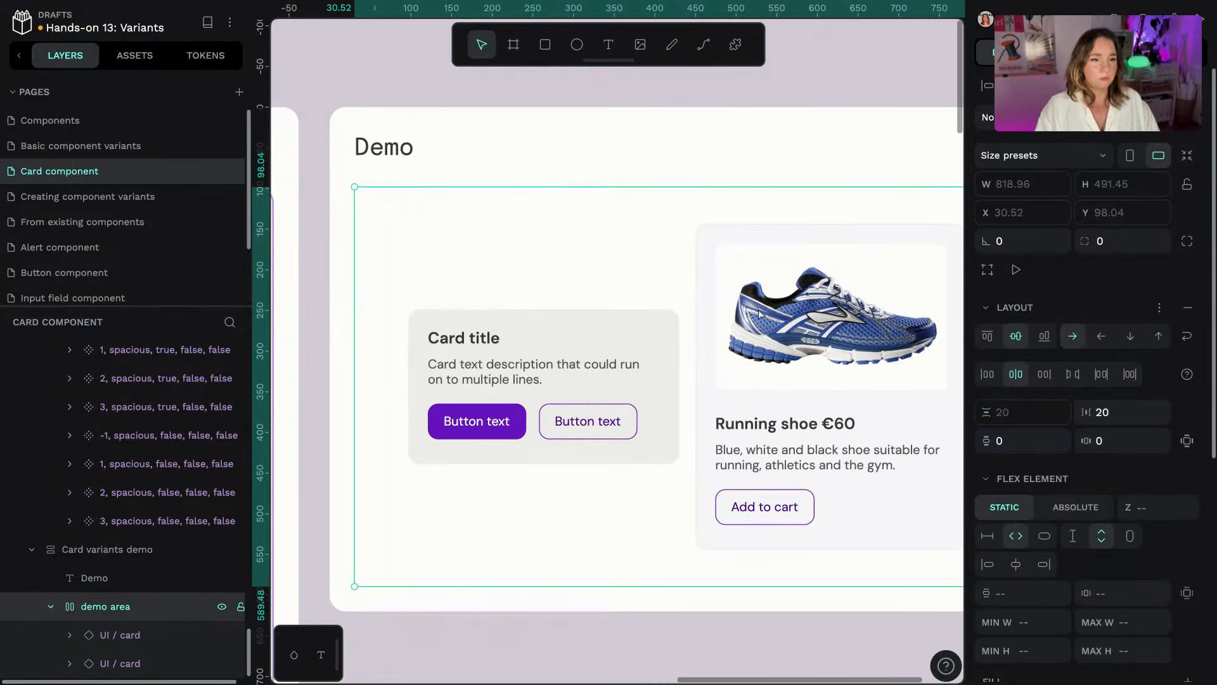
pyautogui.click(692, 156)
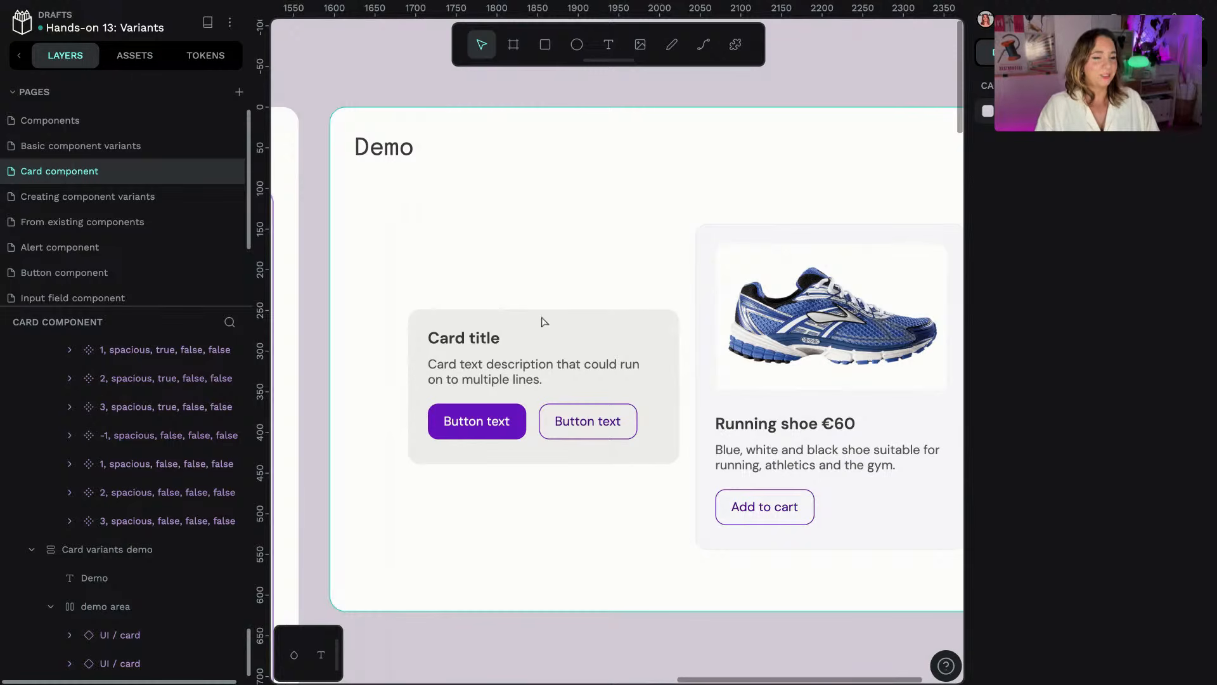
# - Replace the new card's title with "New! Adorable puppies available!" and set that text layer to auto height
pyautogui.click(480, 345)
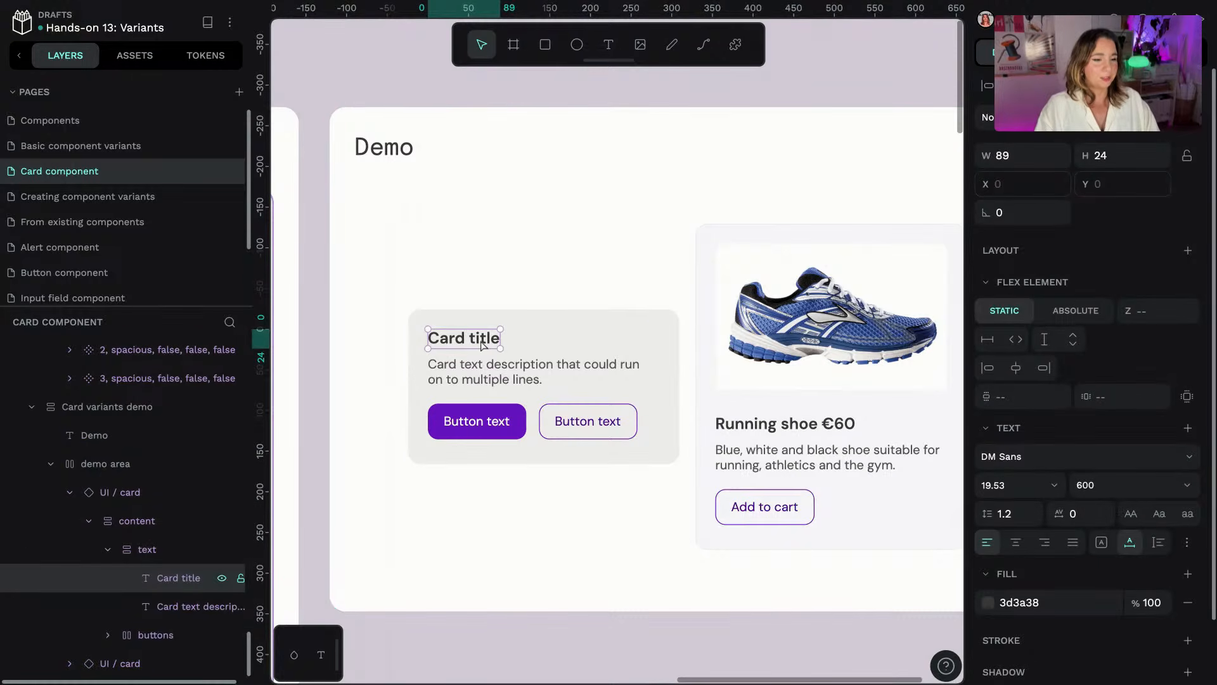
pyautogui.doubleClick(481, 346)
pyautogui.write('New')
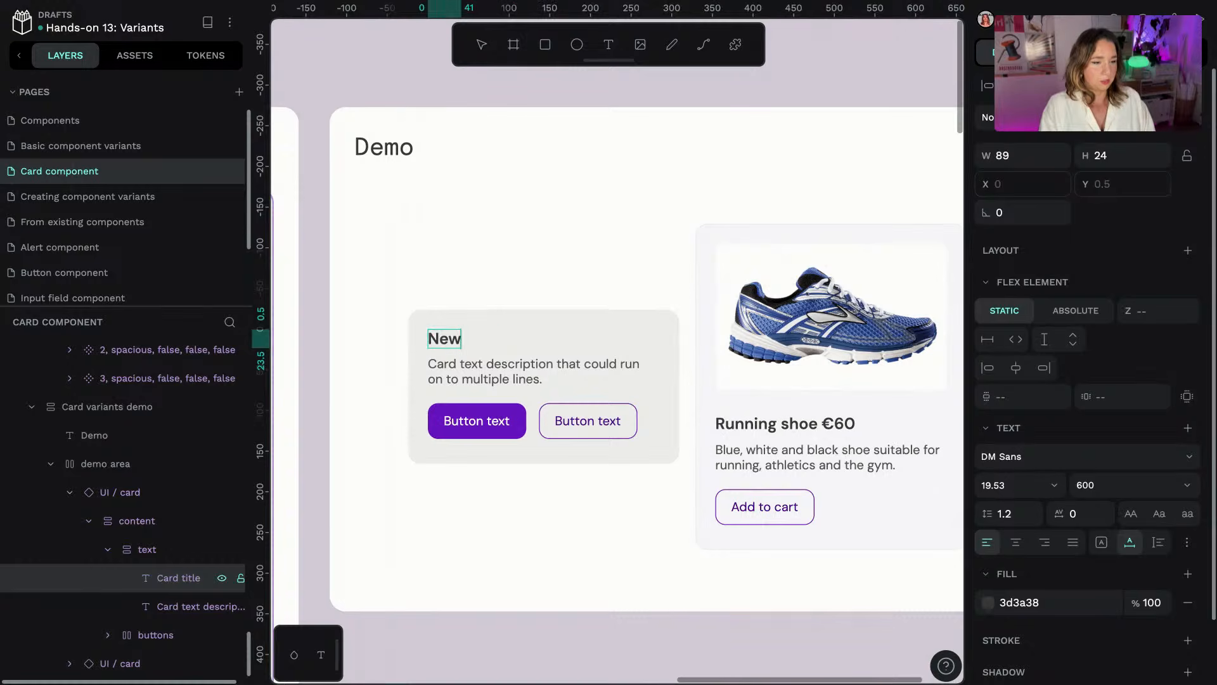
pyautogui.write('! Adorable')
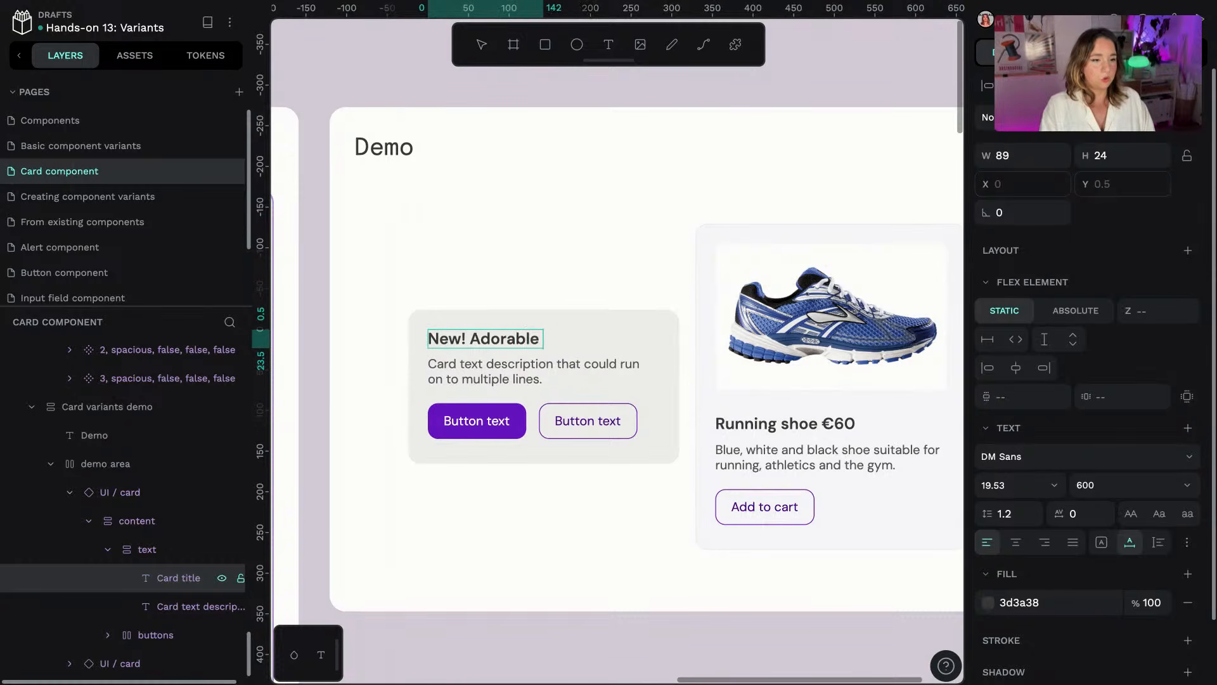
pyautogui.write(' puppies')
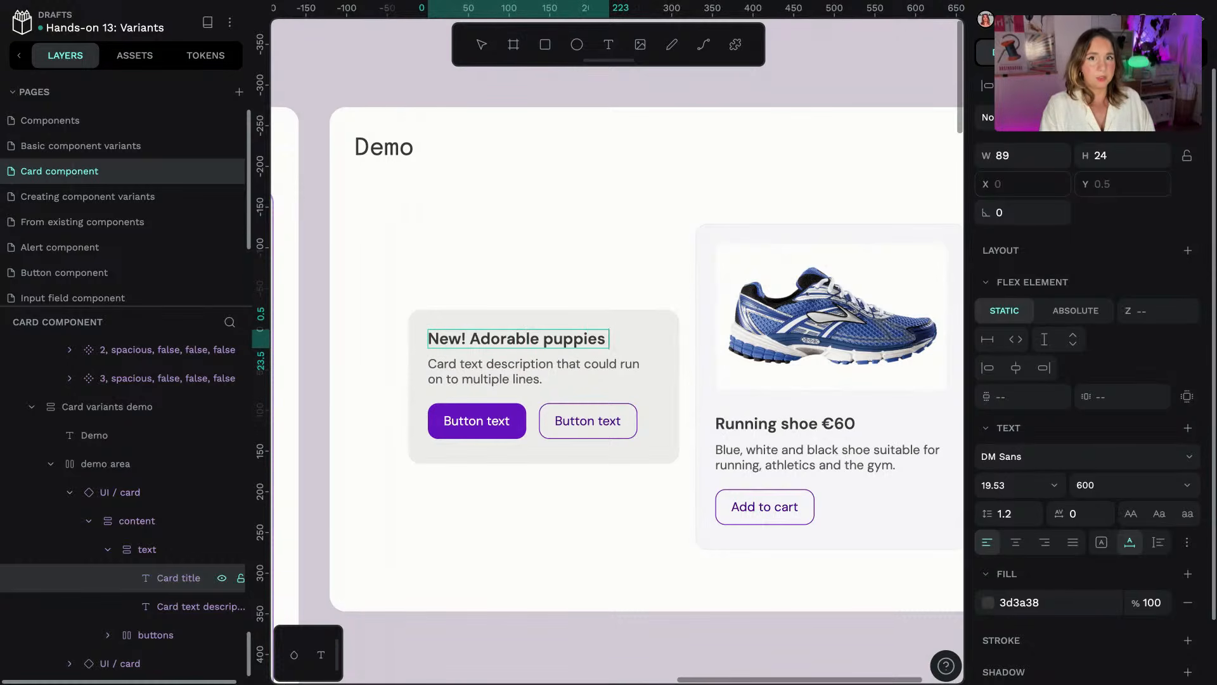
pyautogui.write(' availab')
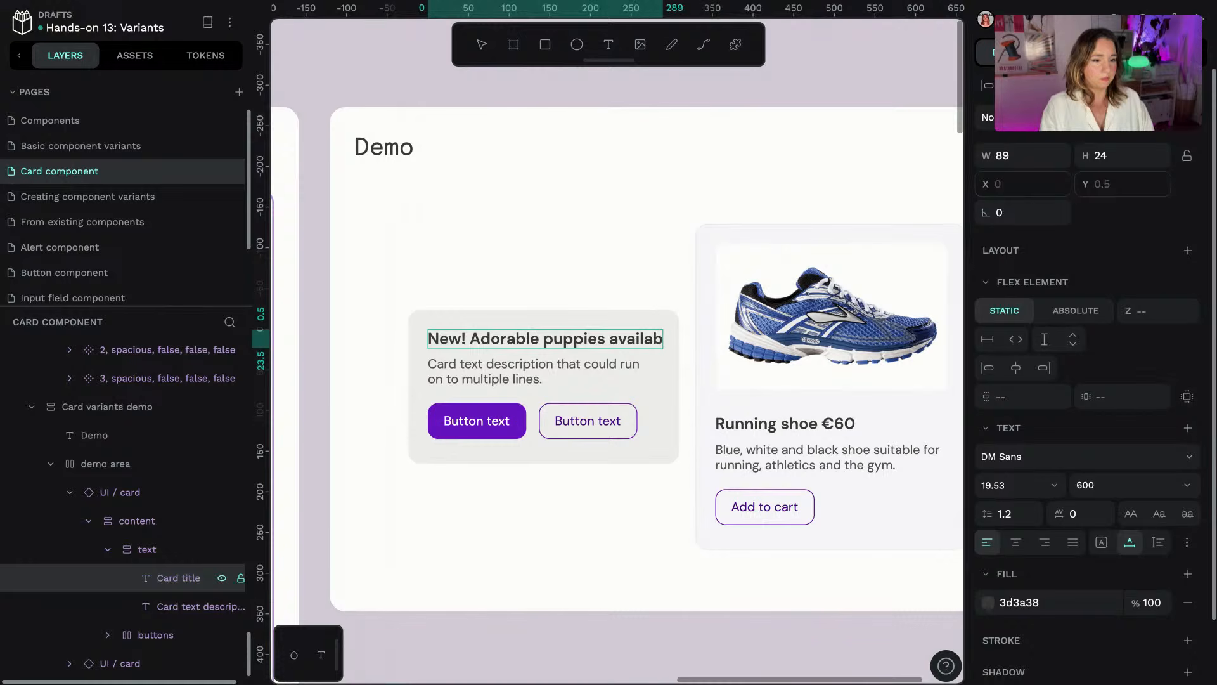
pyautogui.write('le!')
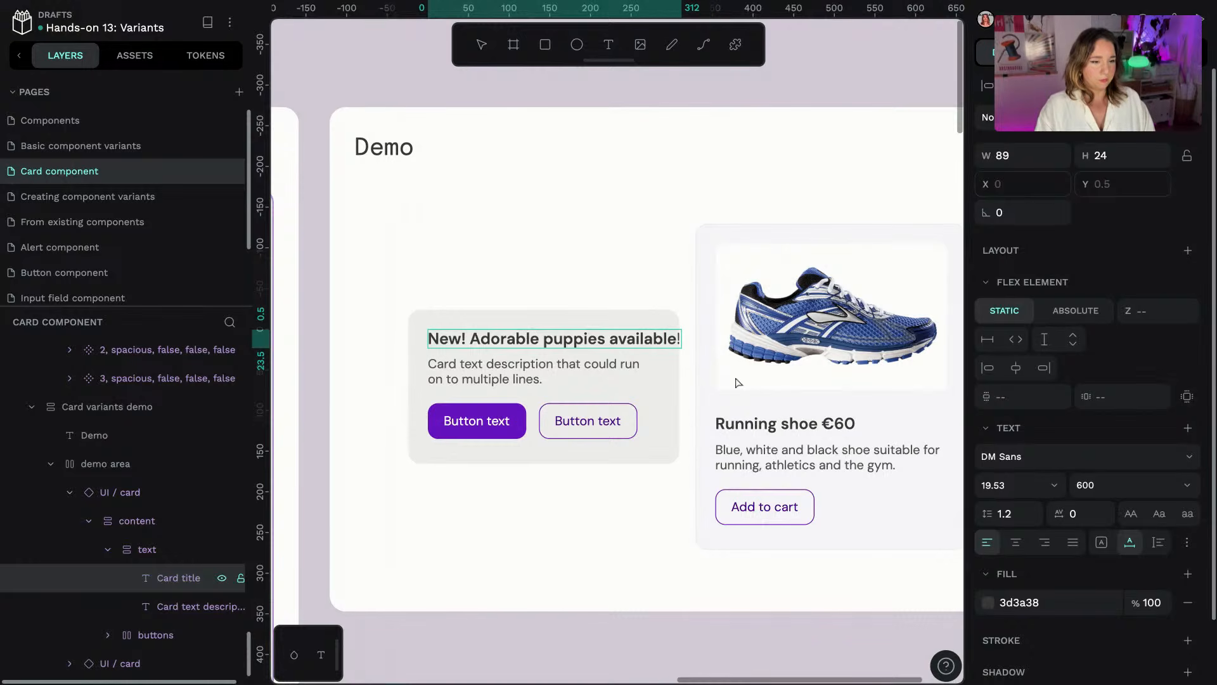
pyautogui.click(1159, 542)
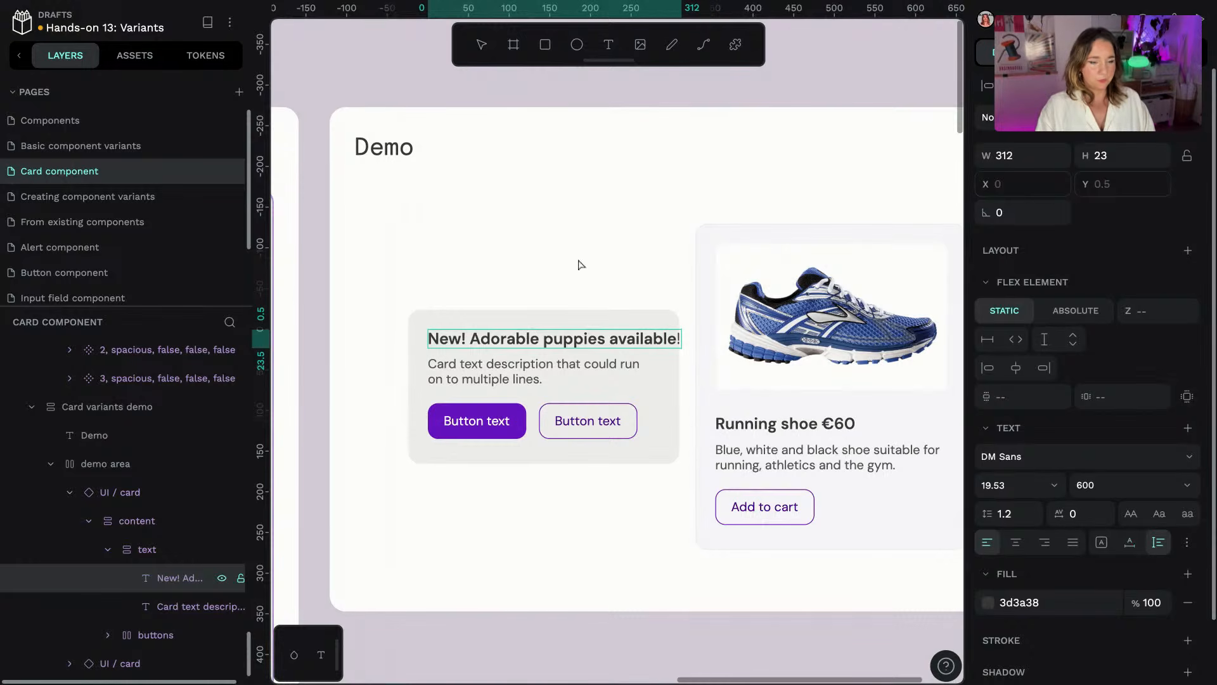
# - Remove the word "available" from the card title so it reads "New! Adorable puppies!"
pyautogui.doubleClick(616, 340)
pyautogui.click(607, 340)
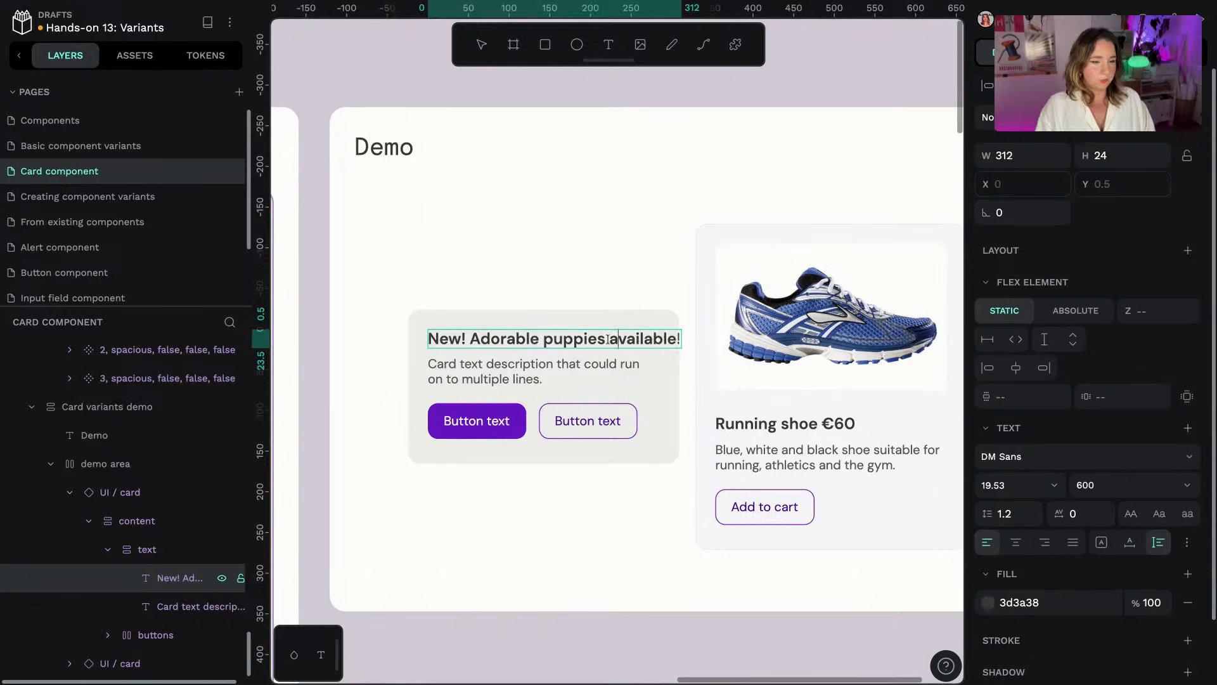
pyautogui.hotkey('shift', 'Right')
pyautogui.hotkey('shift', 'Right')
pyautogui.hotkey('shift', 'Right')
pyautogui.hotkey('shift', 'Right')
pyautogui.hotkey('shift', 'Right')
pyautogui.hotkey('shift', 'Right')
pyautogui.hotkey('shift', 'Right')
pyautogui.hotkey('shift', 'Right')
pyautogui.hotkey('shift', 'Right')
pyautogui.press('BackSpace')
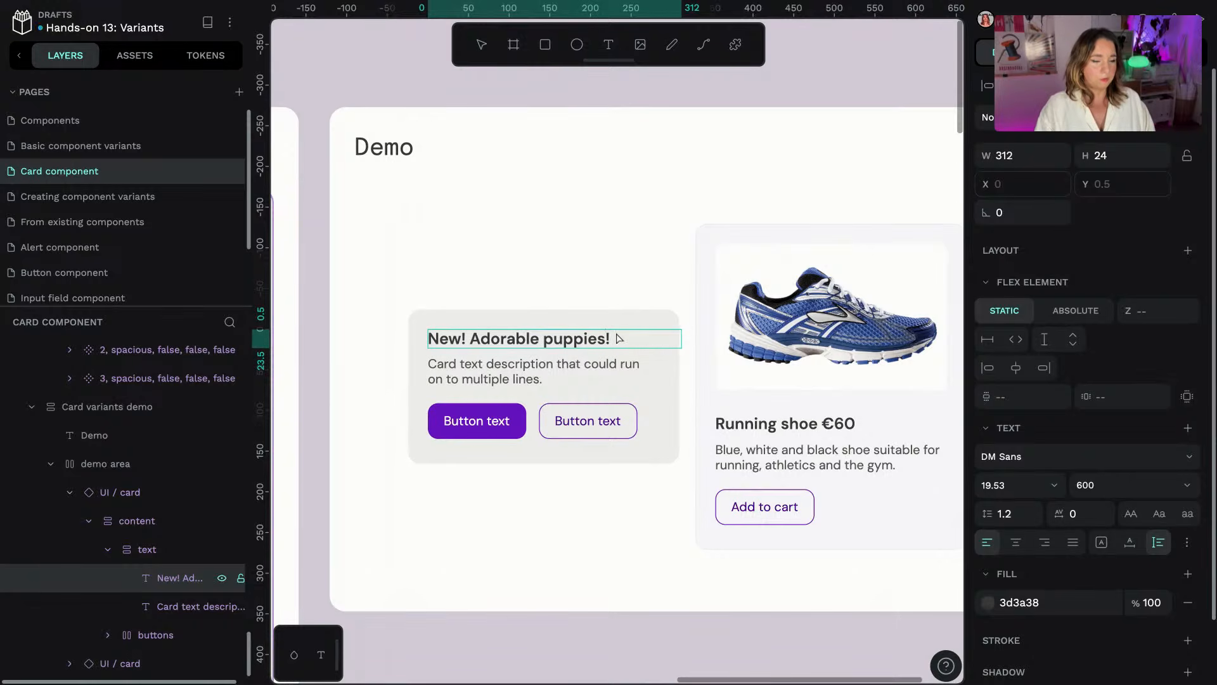
# - Replace the new card's description with "Rescue puppies need good homes with friendly people."
pyautogui.click(510, 380)
pyautogui.doubleClick(512, 380)
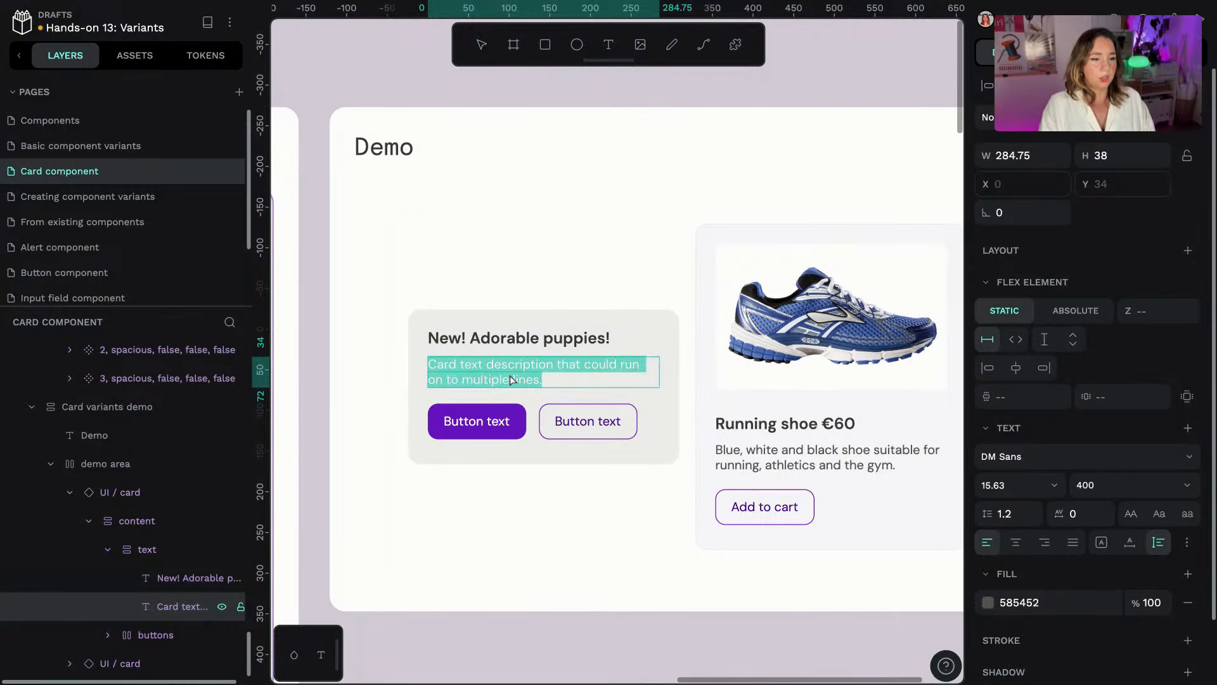
pyautogui.write('Resc')
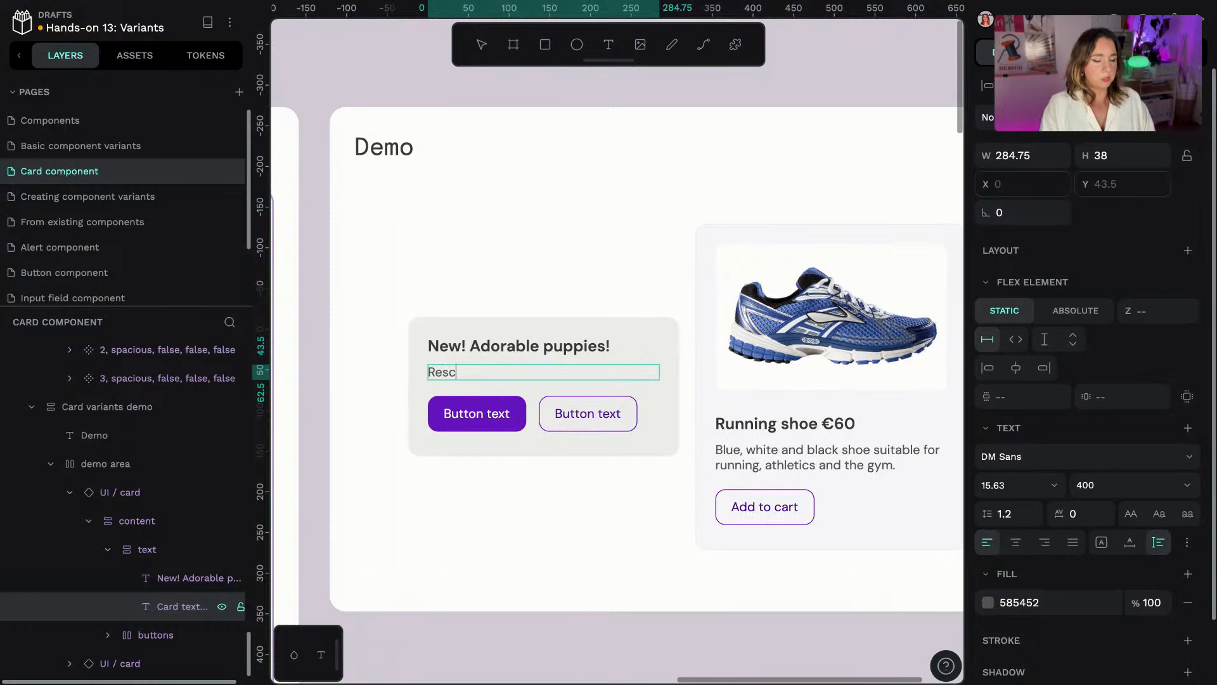
pyautogui.write('ue puppies ne')
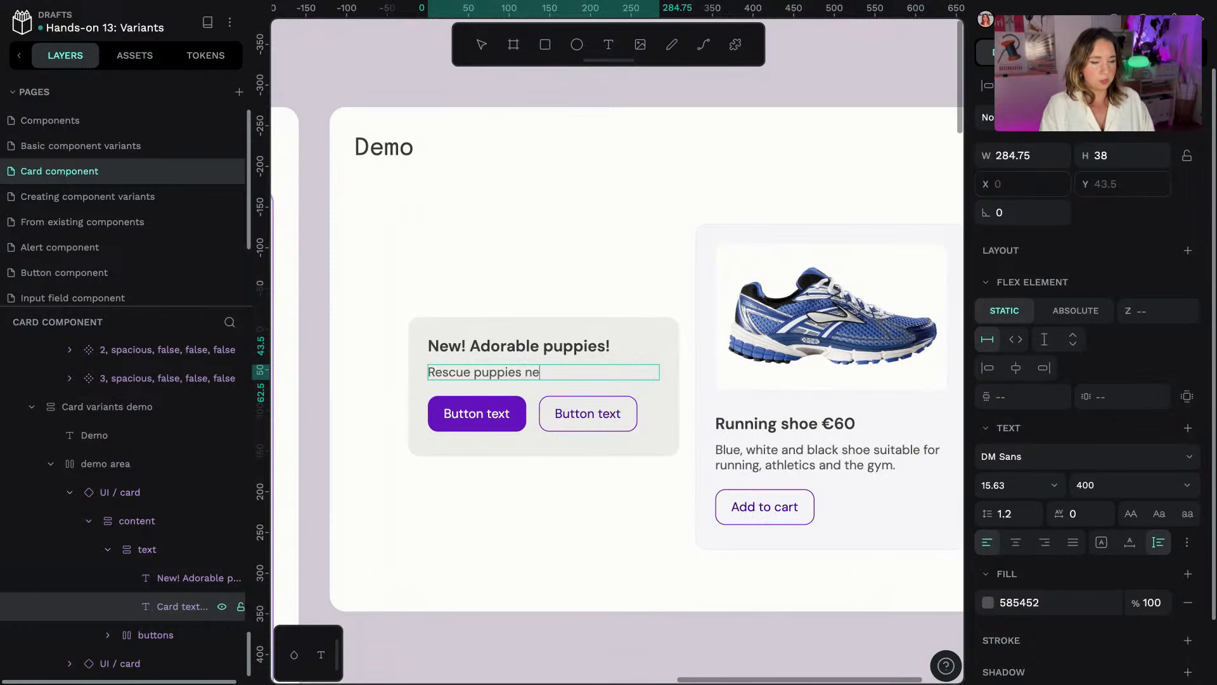
pyautogui.write('ed good homes with friendly')
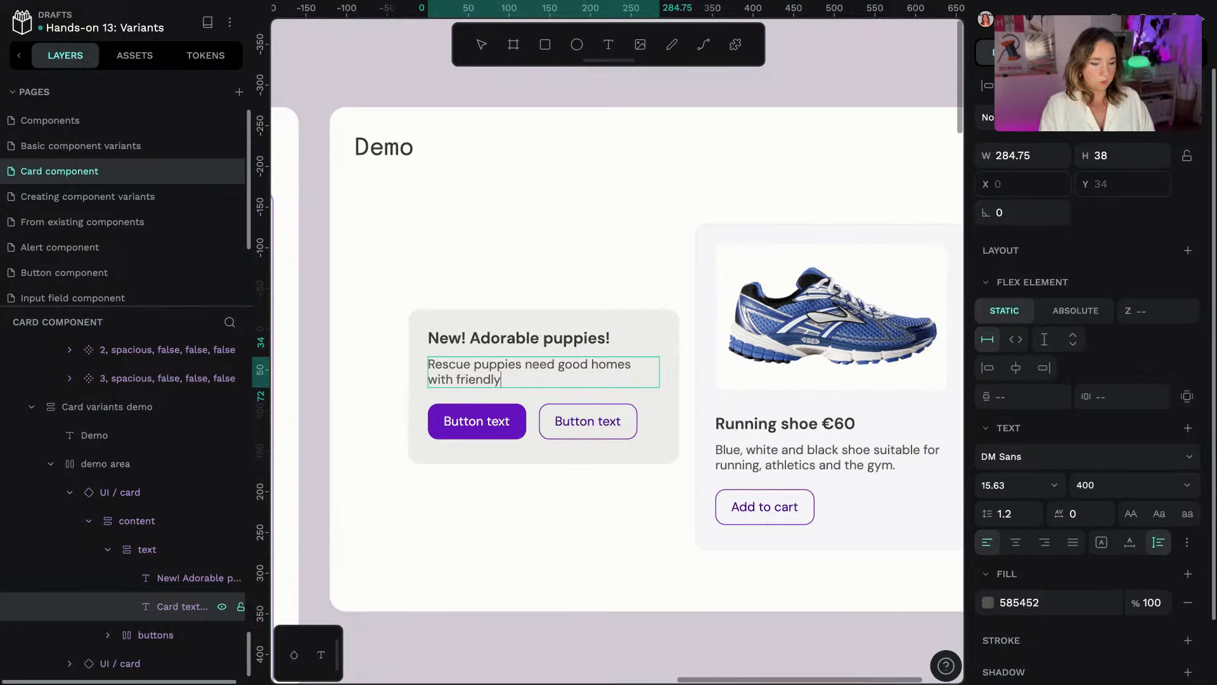
pyautogui.write(' peope')
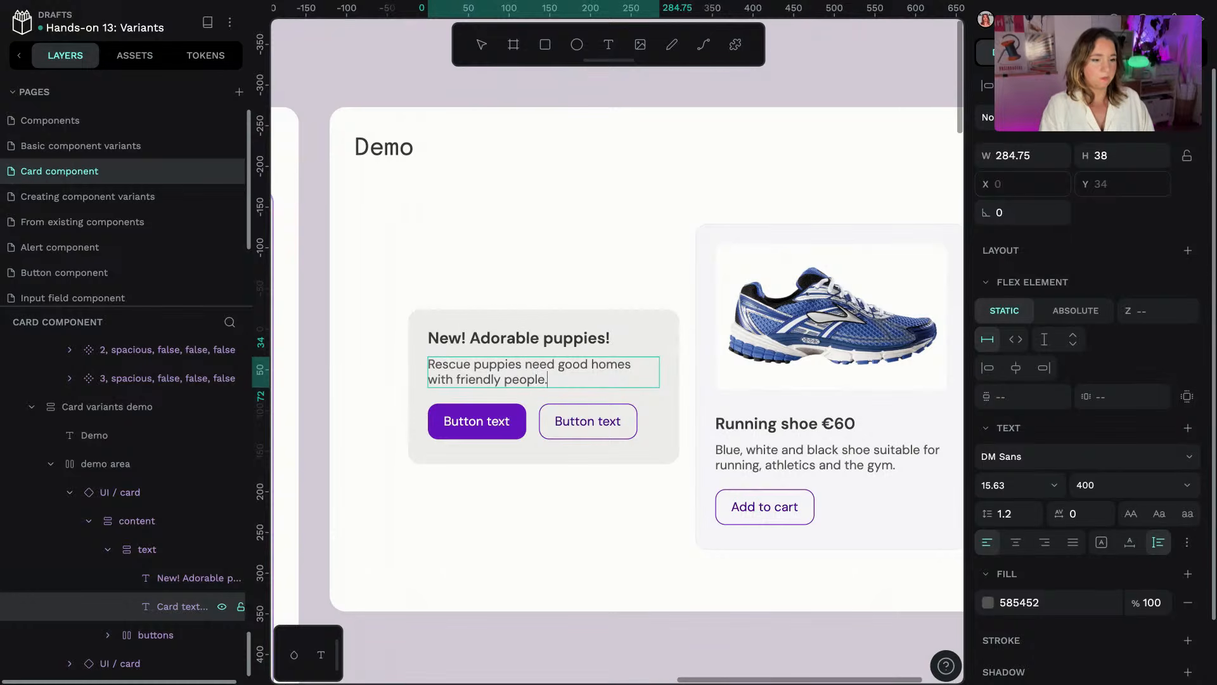
# - Change the label of the new card's filled primary button to "Sign up"
pyautogui.doubleClick(485, 429)
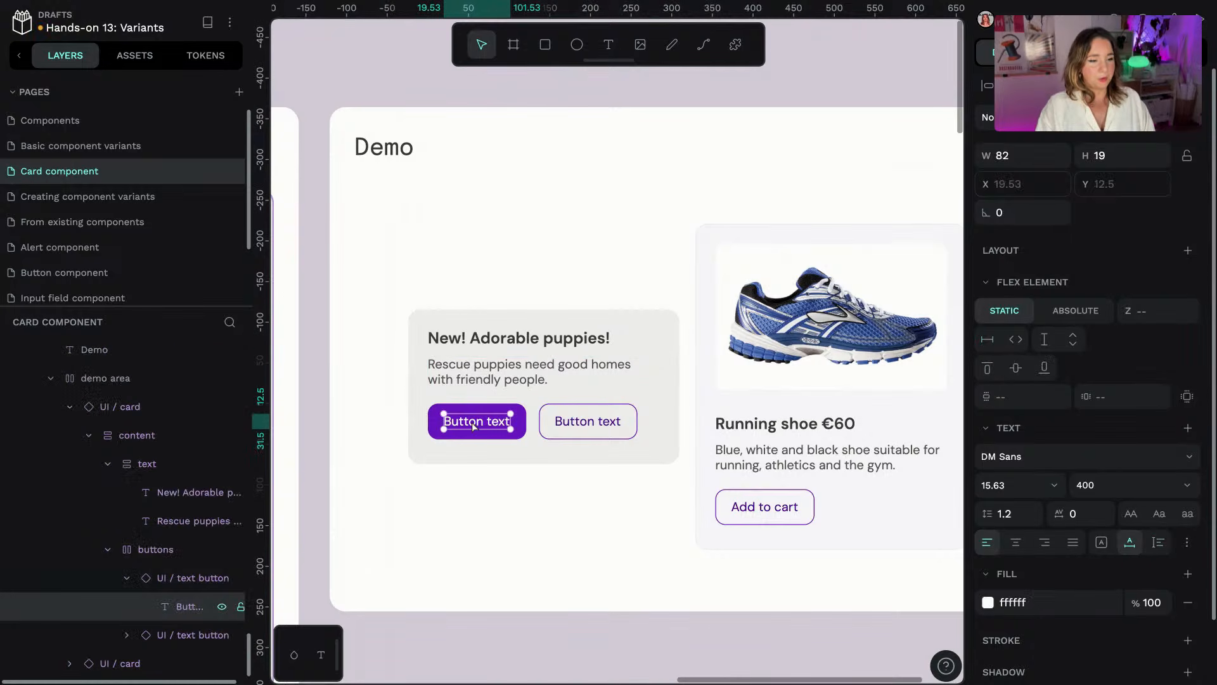
pyautogui.press('Return')
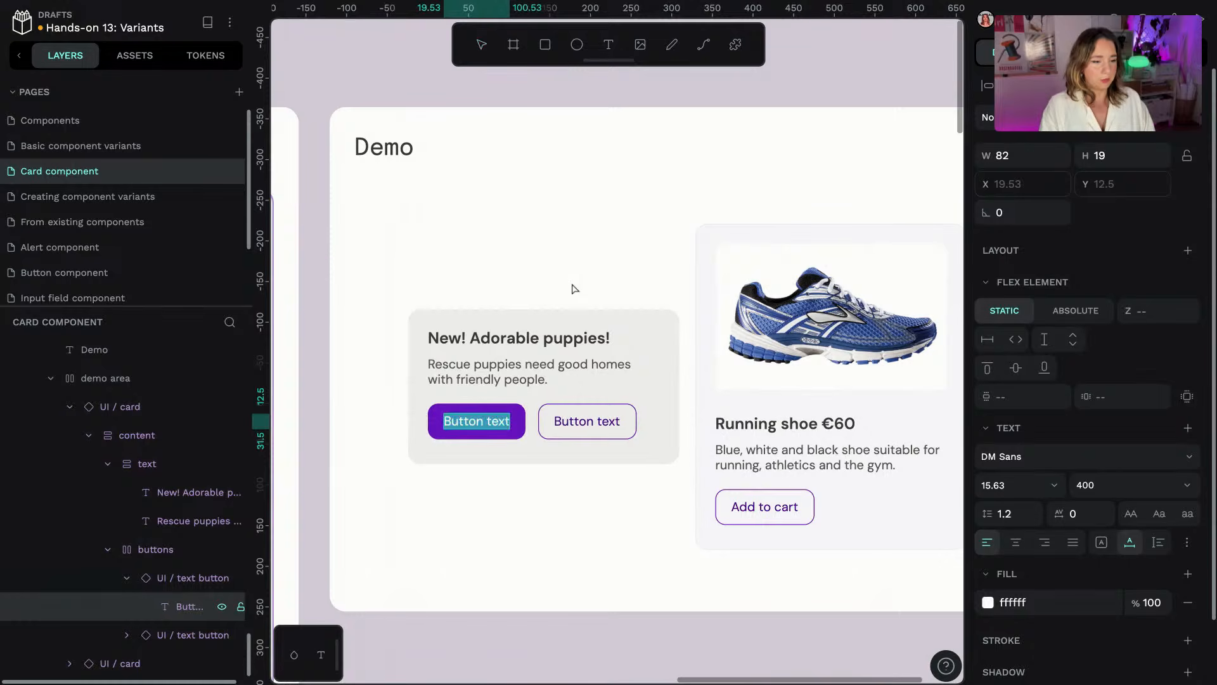
pyautogui.write('Sign uo')
pyautogui.press('BackSpace')
pyautogui.write('p')
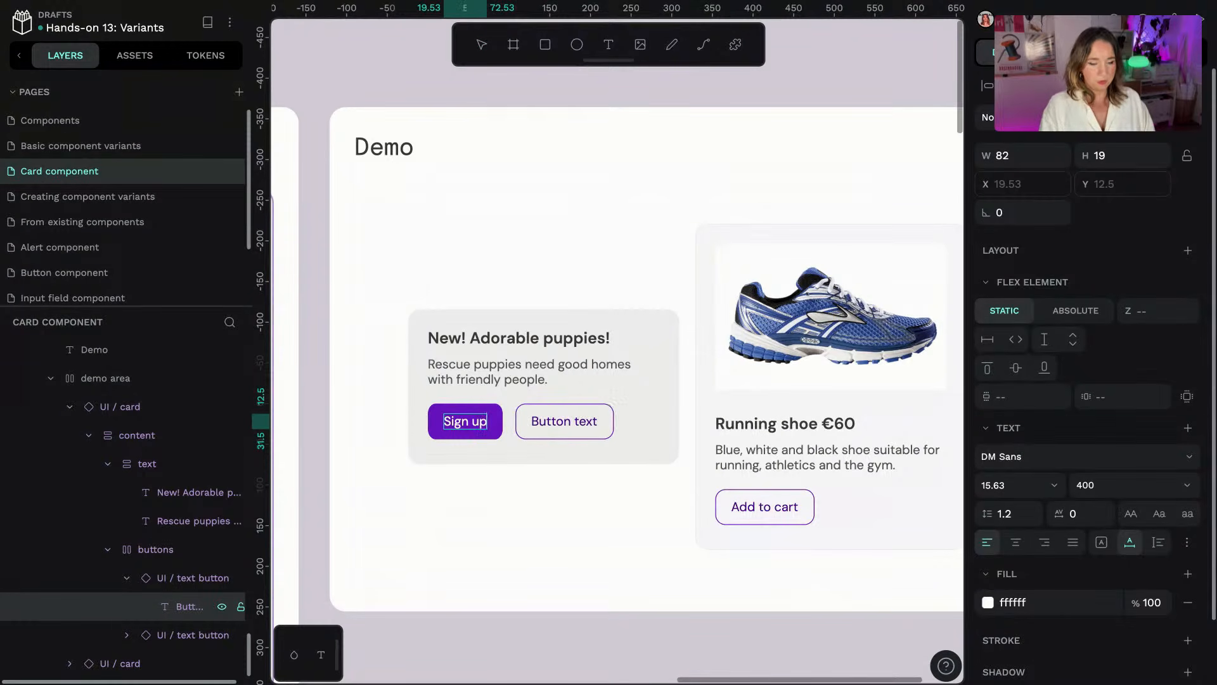
# - Change the label of the new card's outlined secondary button to "Find out more"
pyautogui.doubleClick(599, 430)
pyautogui.press('Return')
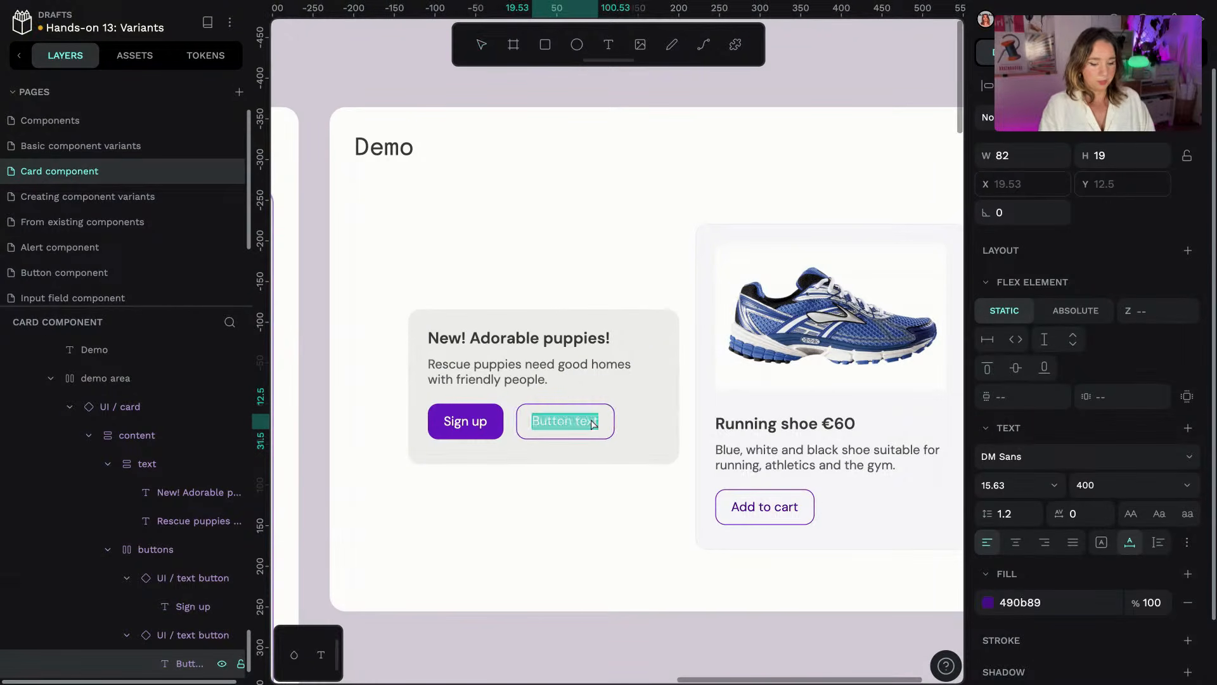
pyautogui.write('Find out more')
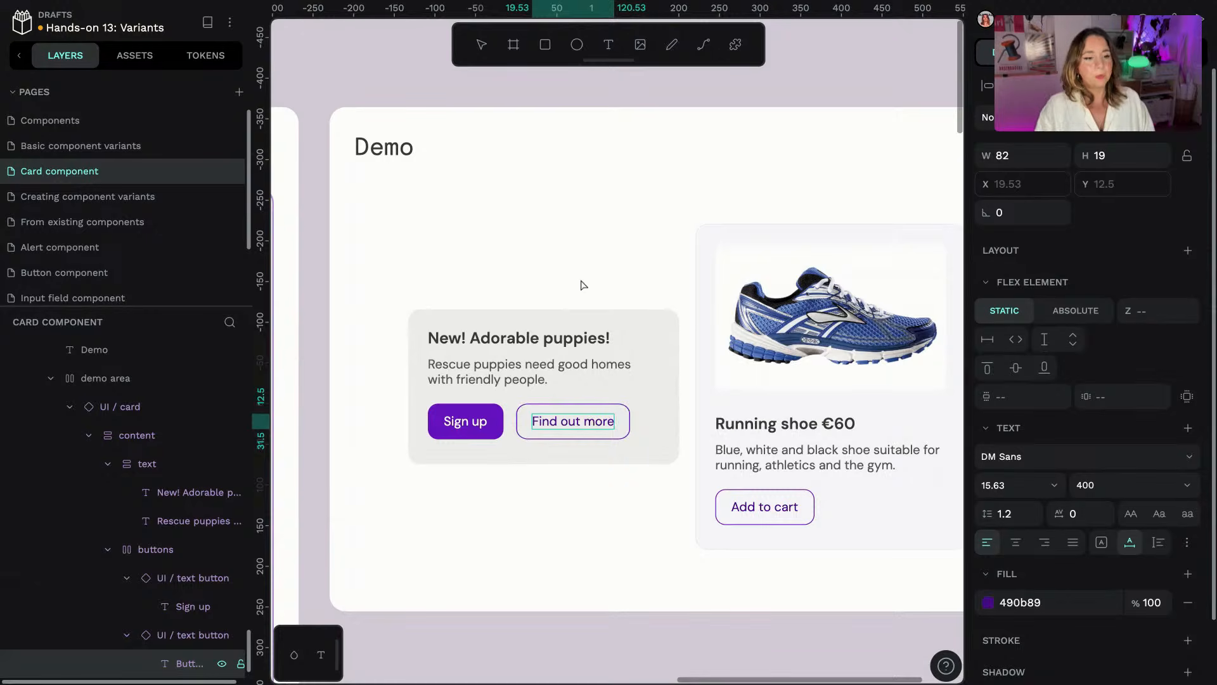
pyautogui.press('Escape')
pyautogui.press('Escape')
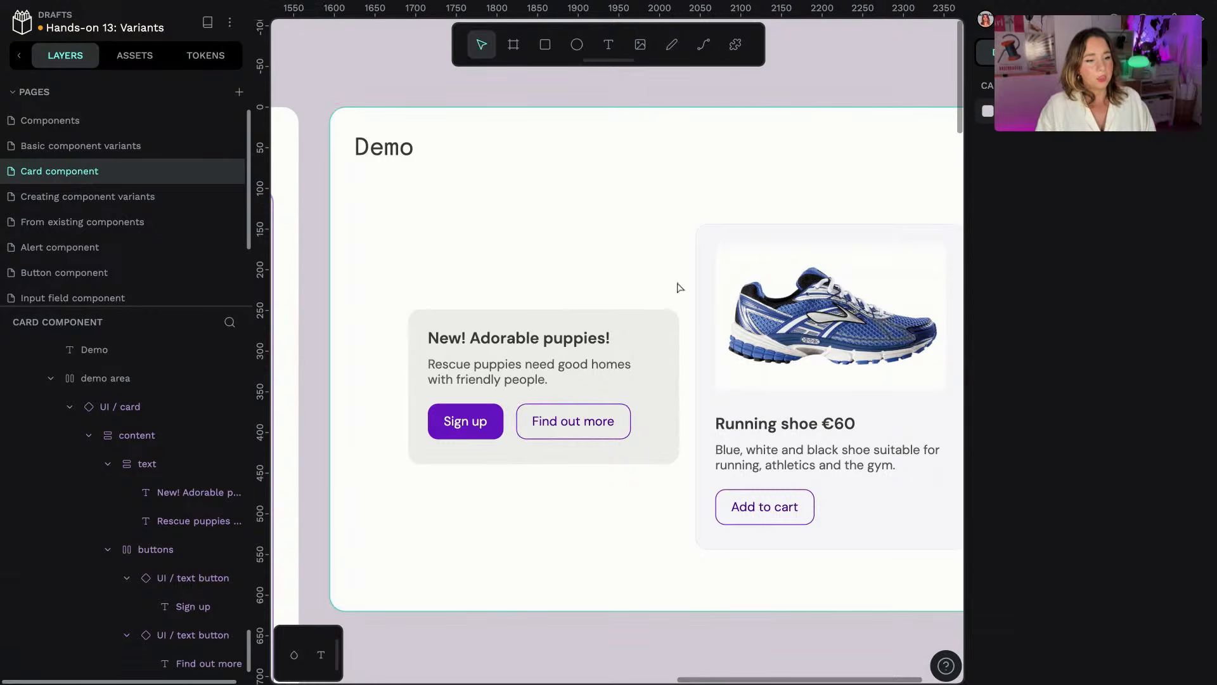
# - Try the compact size on the puppies card, and return its size property to spacious
pyautogui.click(676, 376)
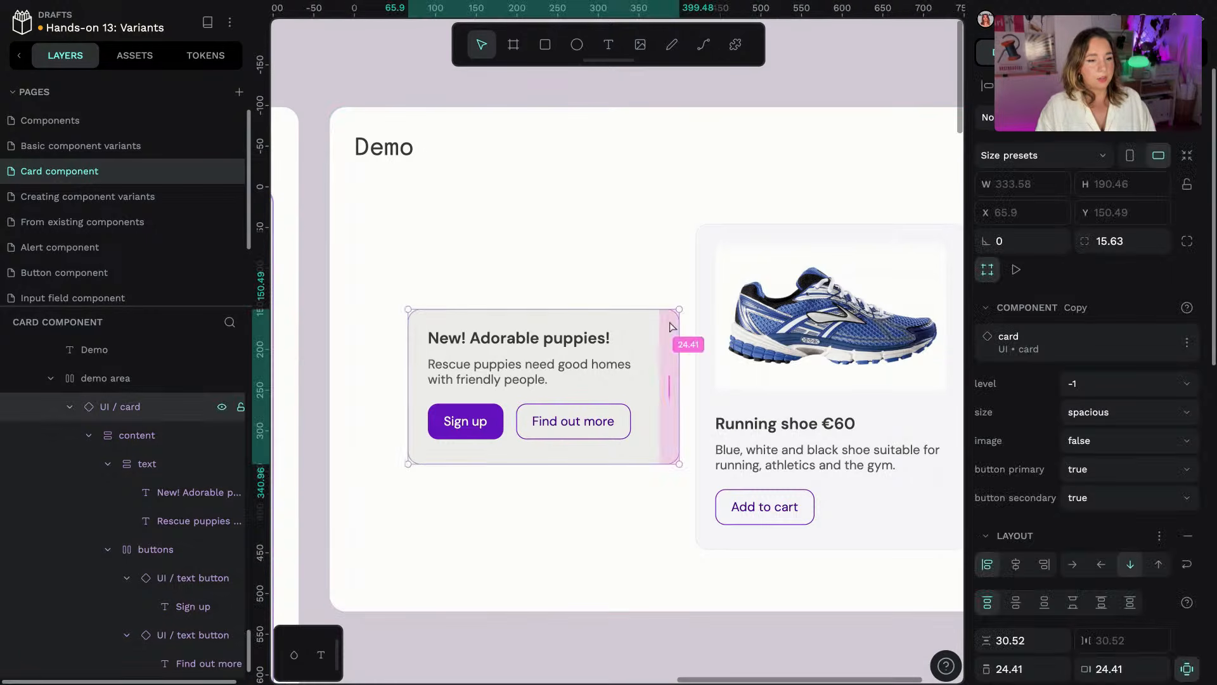
pyautogui.click(1172, 420)
pyautogui.click(1158, 444)
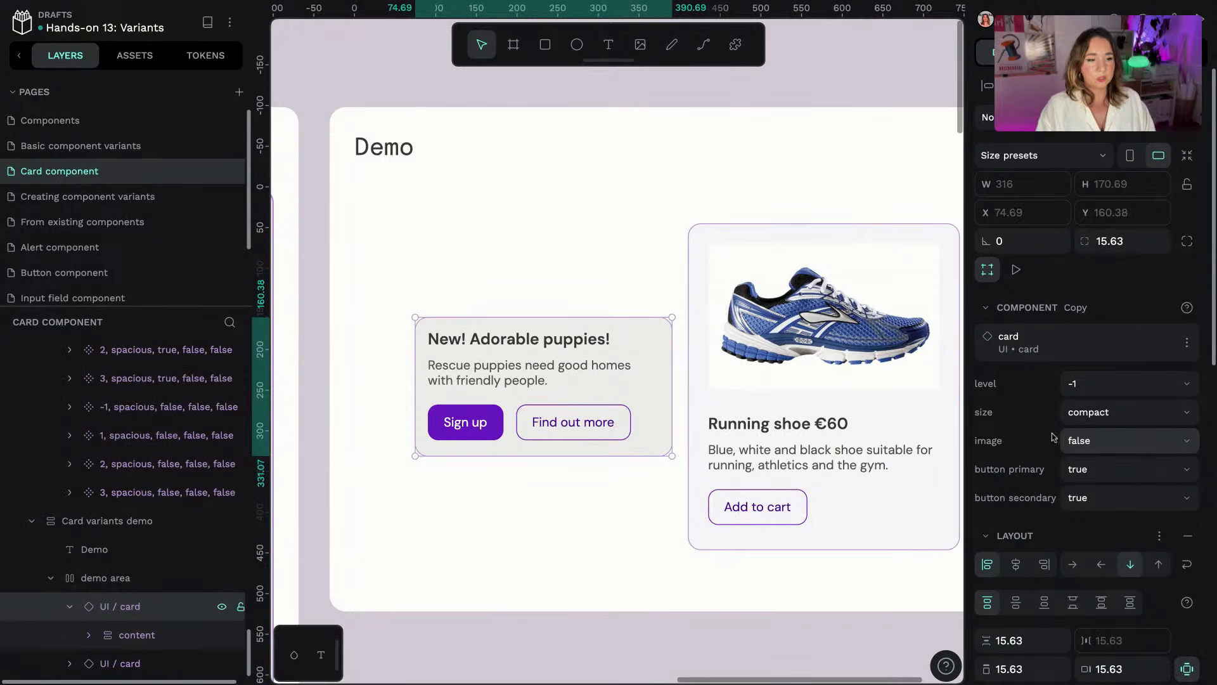
pyautogui.click(1122, 415)
pyautogui.click(1104, 471)
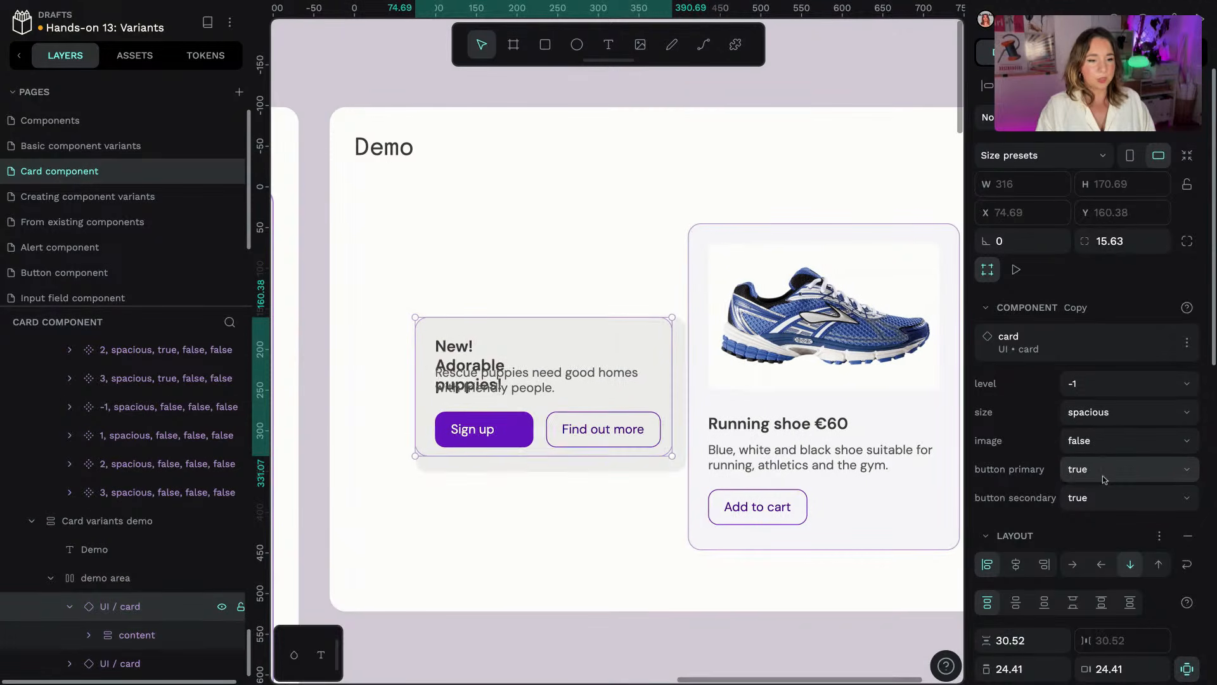
# - Set the puppies card's image property to true
pyautogui.click(1139, 447)
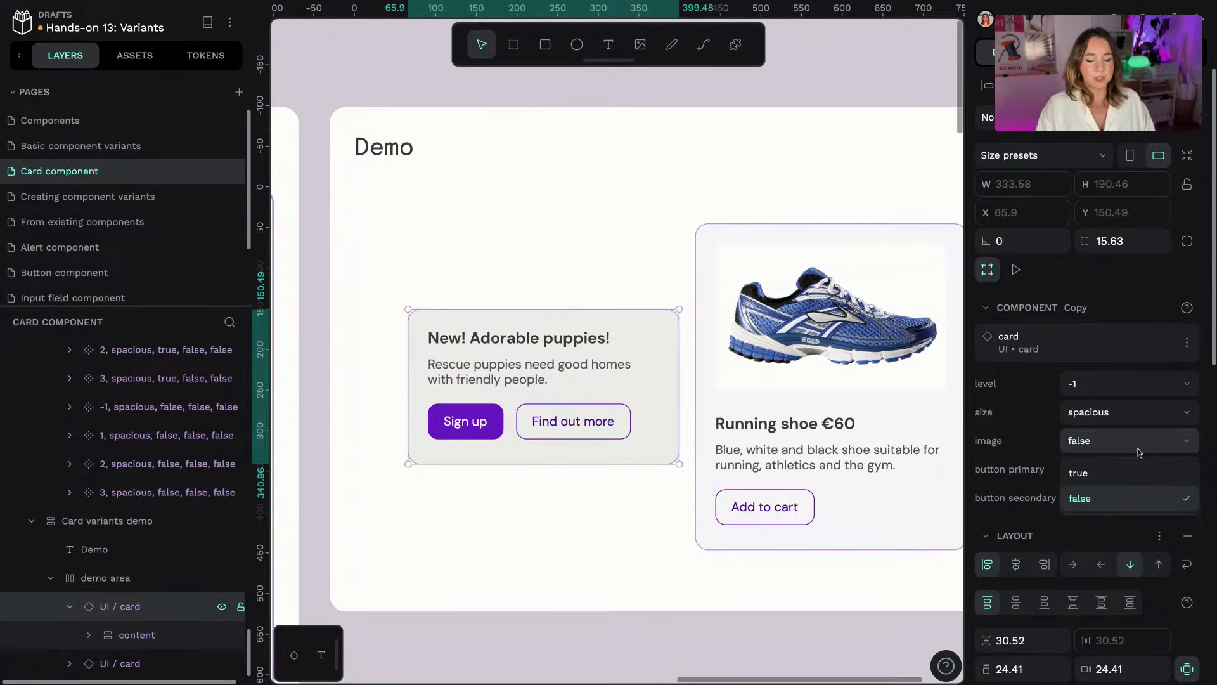
pyautogui.click(1116, 478)
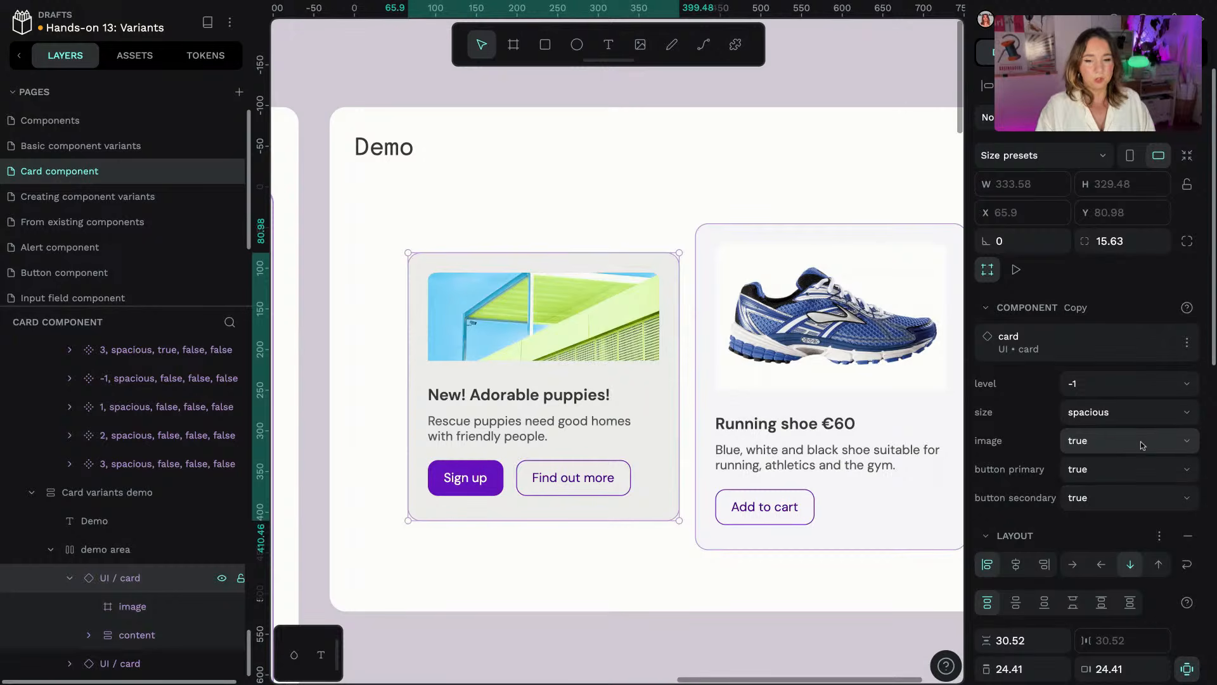
pyautogui.click(1116, 473)
pyautogui.click(1113, 503)
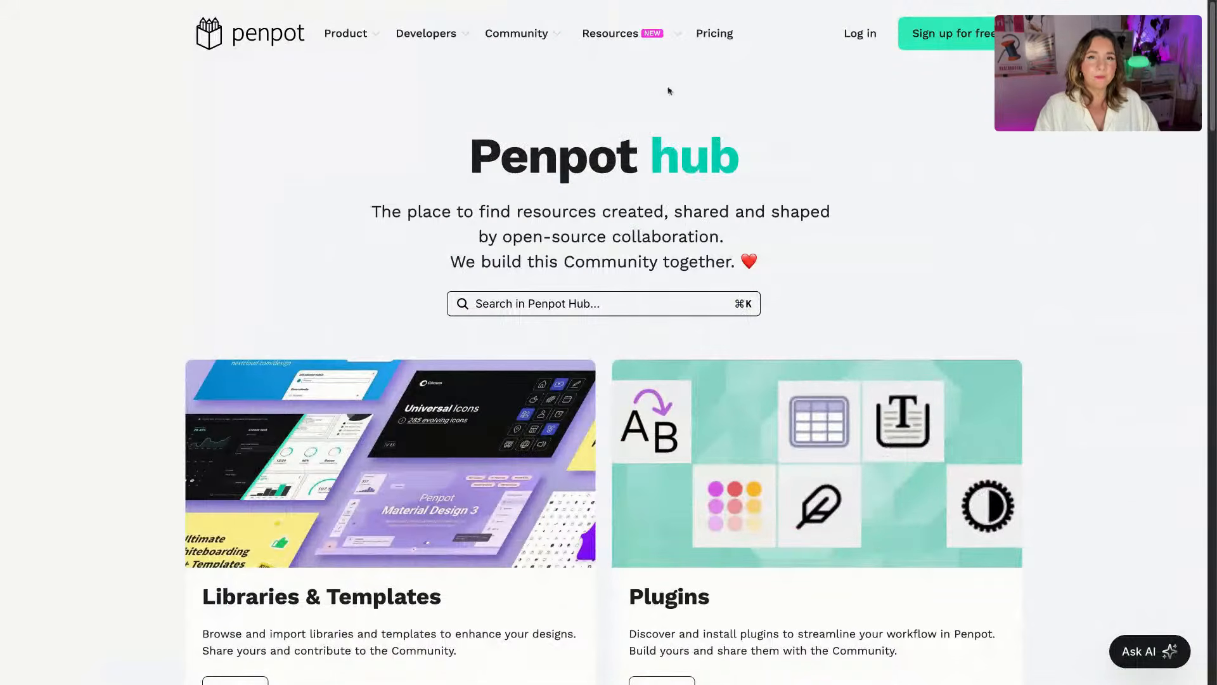
pyautogui.moveTo(551, 44)
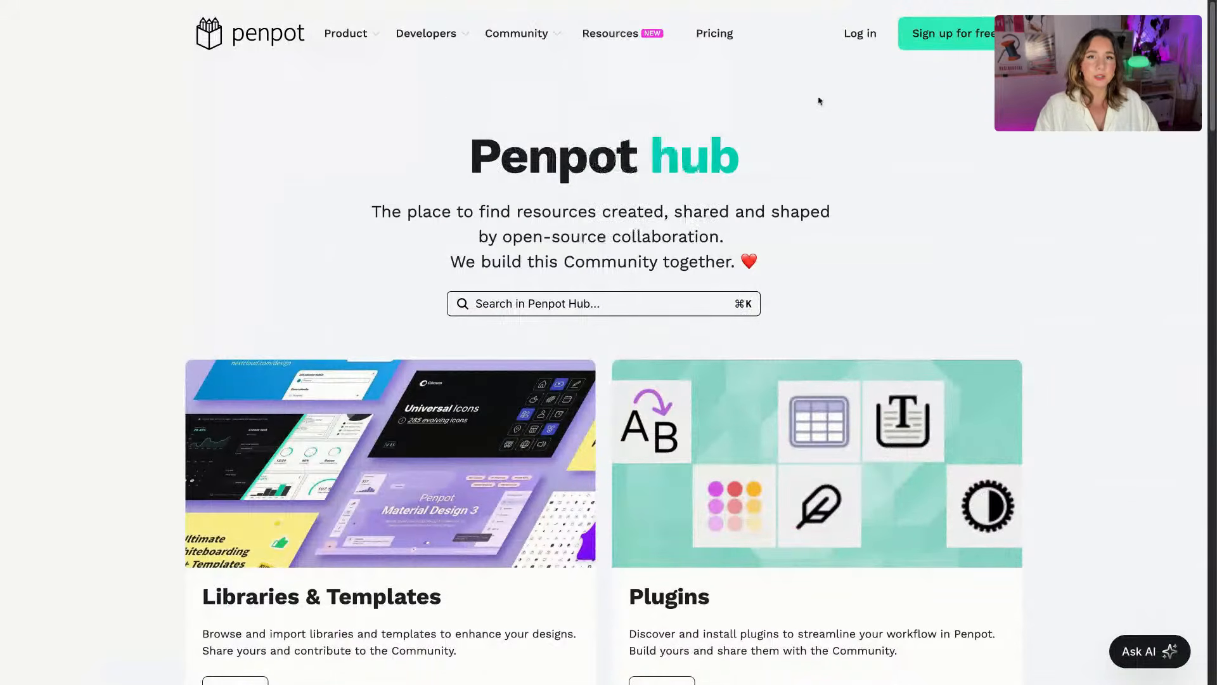
pyautogui.moveTo(592, 50)
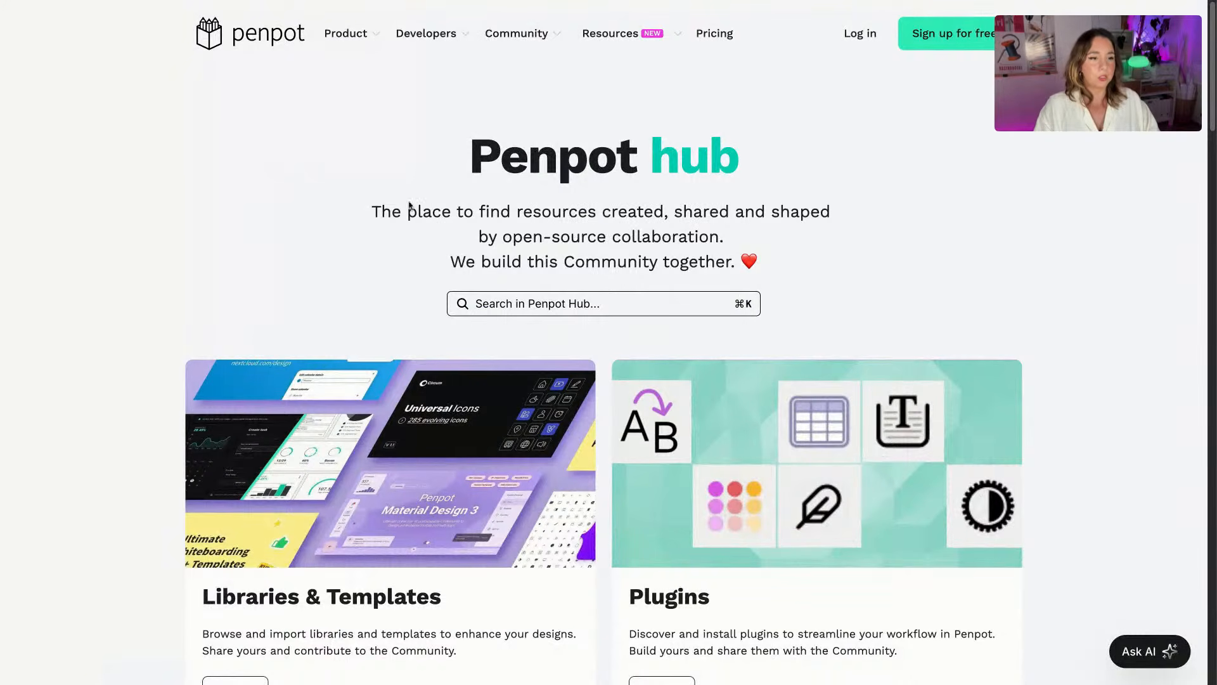
# - Open the full Libraries & Templates listing on Penpot hub and search for "variant"
pyautogui.scroll(-3, 688, 273)
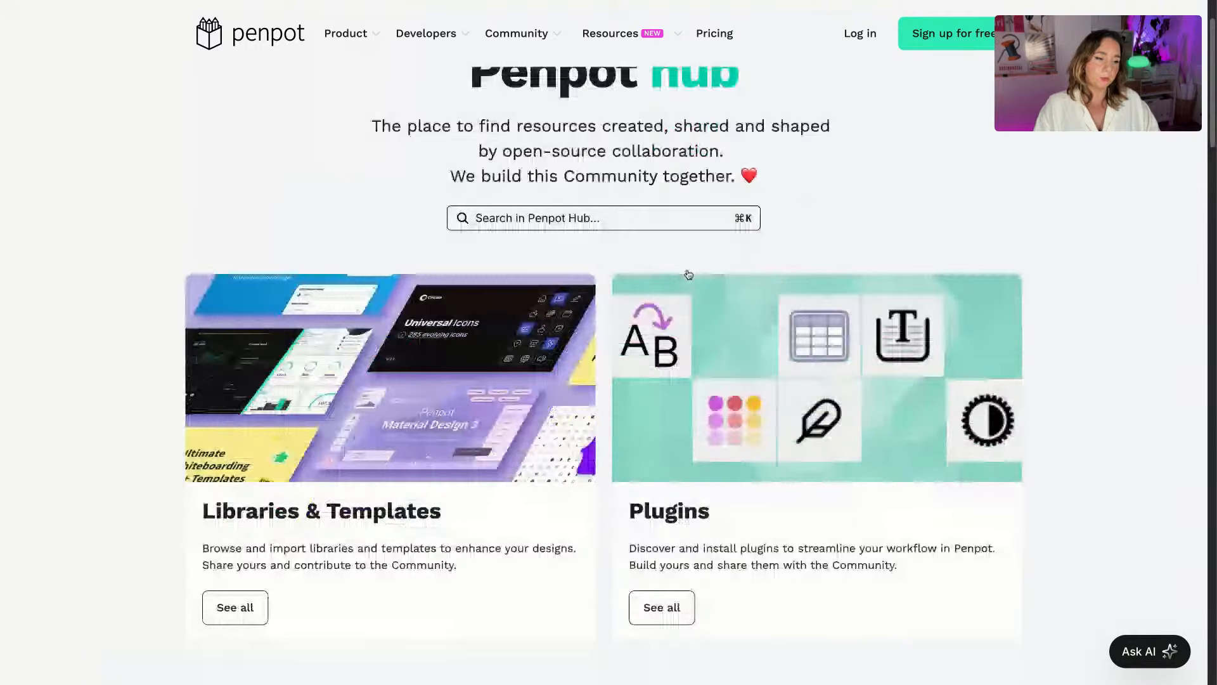
pyautogui.click(235, 606)
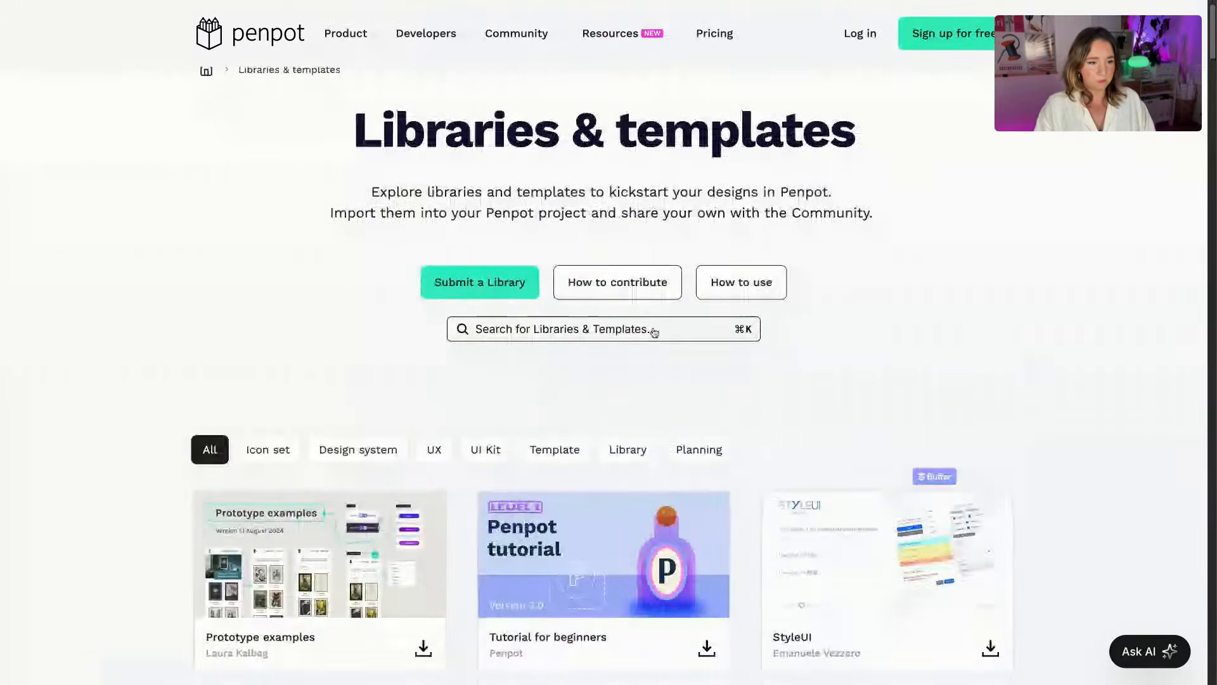
pyautogui.click(654, 331)
pyautogui.write('variant')
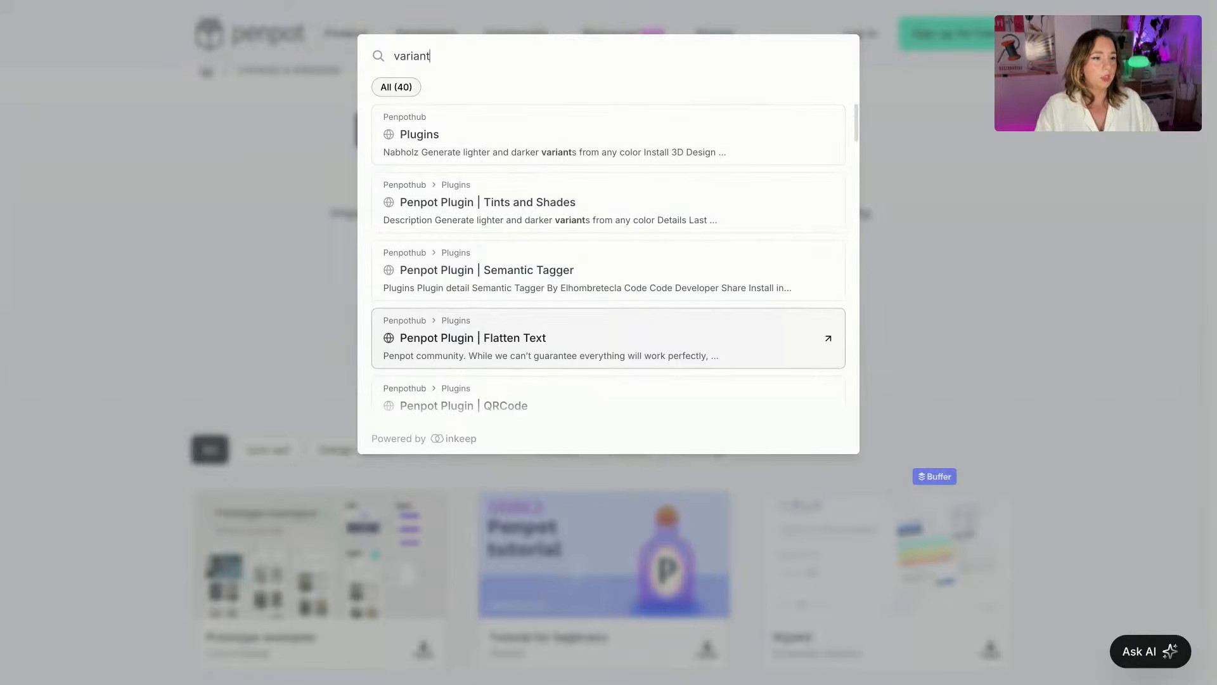
pyautogui.scroll(-1, 697, 247)
pyautogui.scroll(1, 724, 251)
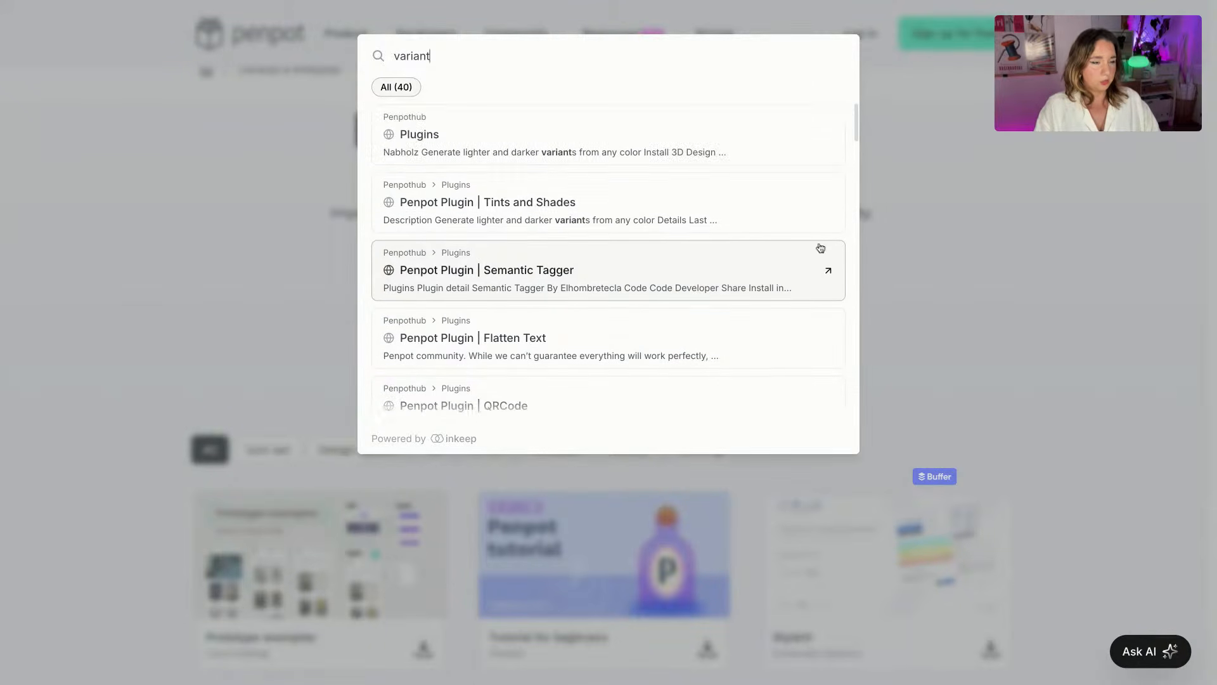
pyautogui.click(931, 221)
# - Look through the libraries and templates listing for a file of variant examples
pyautogui.scroll(-10, 931, 221)
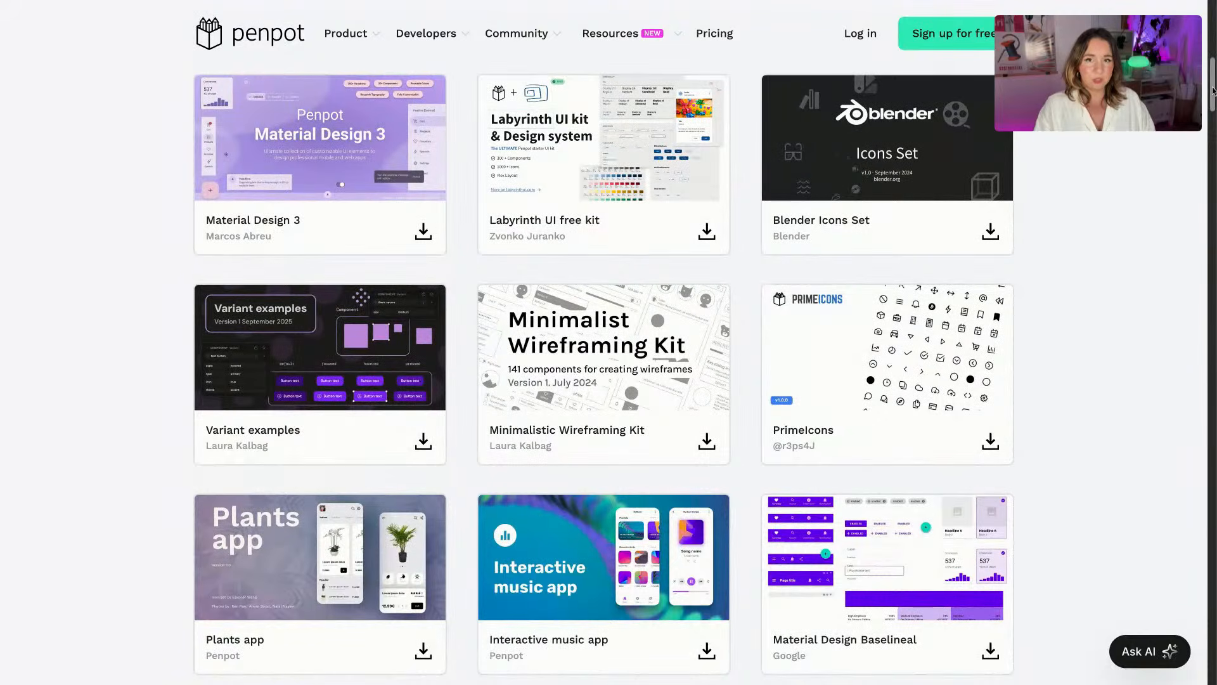
pyautogui.scroll(-16, 1212, 91)
pyautogui.scroll(-15, 1212, 91)
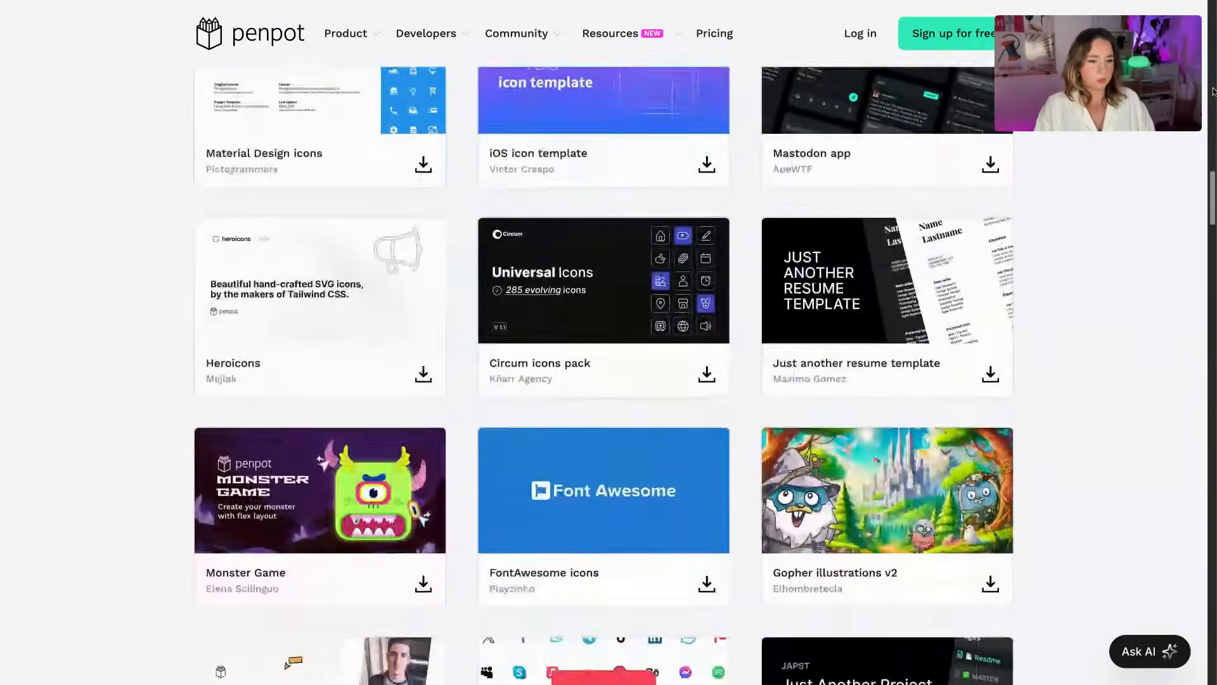
pyautogui.scroll(-16, 605, 375)
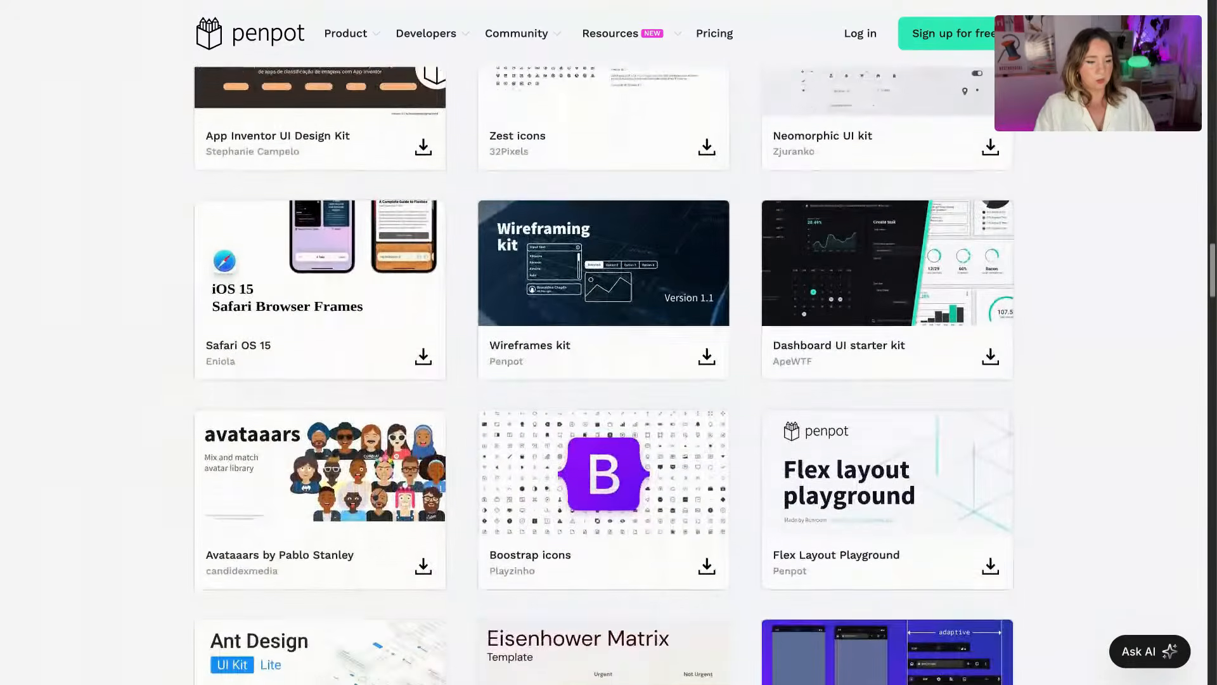
pyautogui.scroll(-19, 605, 375)
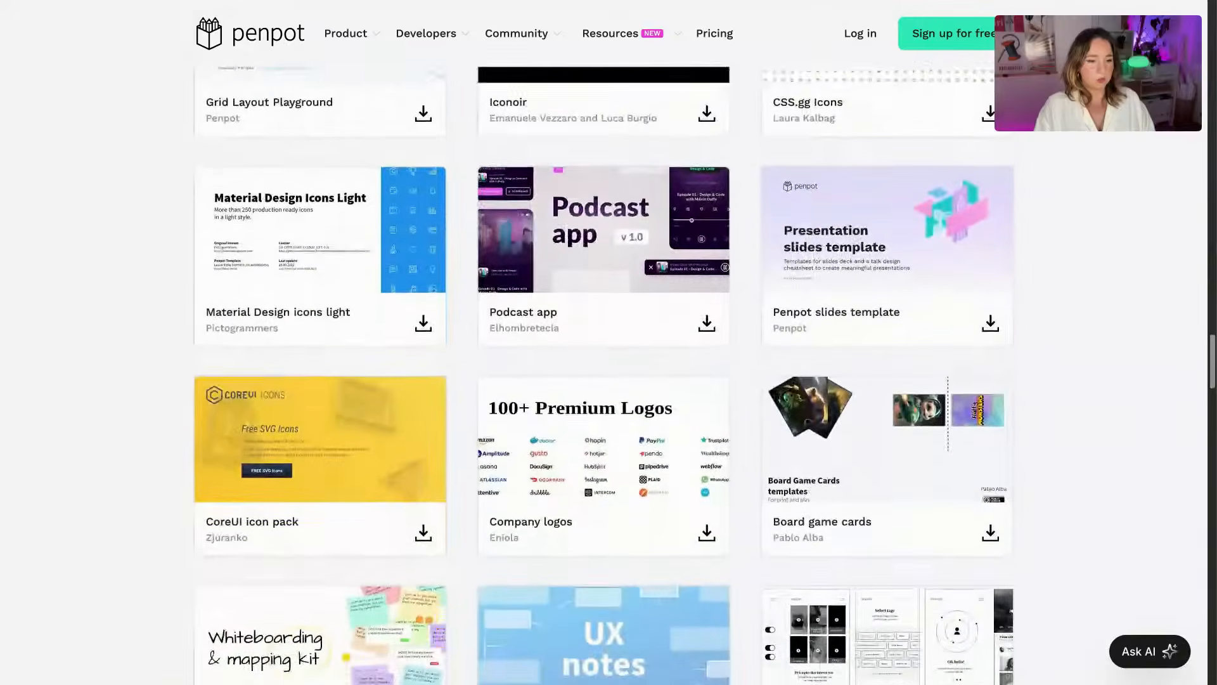
pyautogui.scroll(-18, 605, 375)
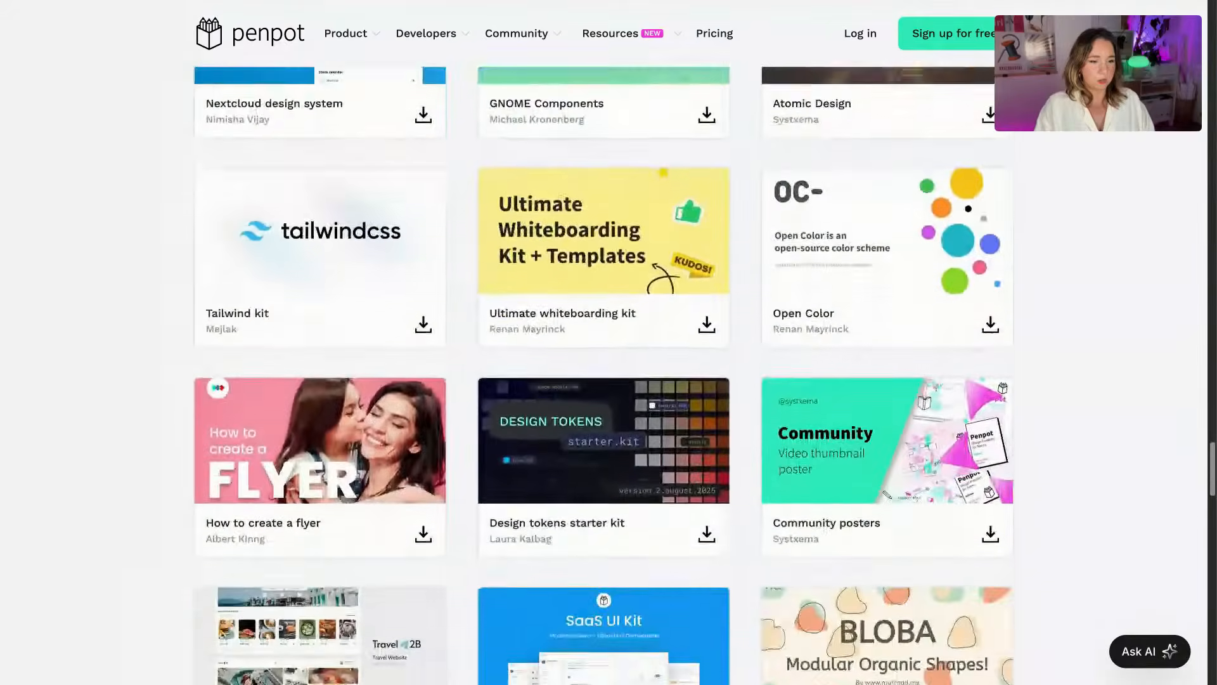
pyautogui.scroll(-4, 1056, 365)
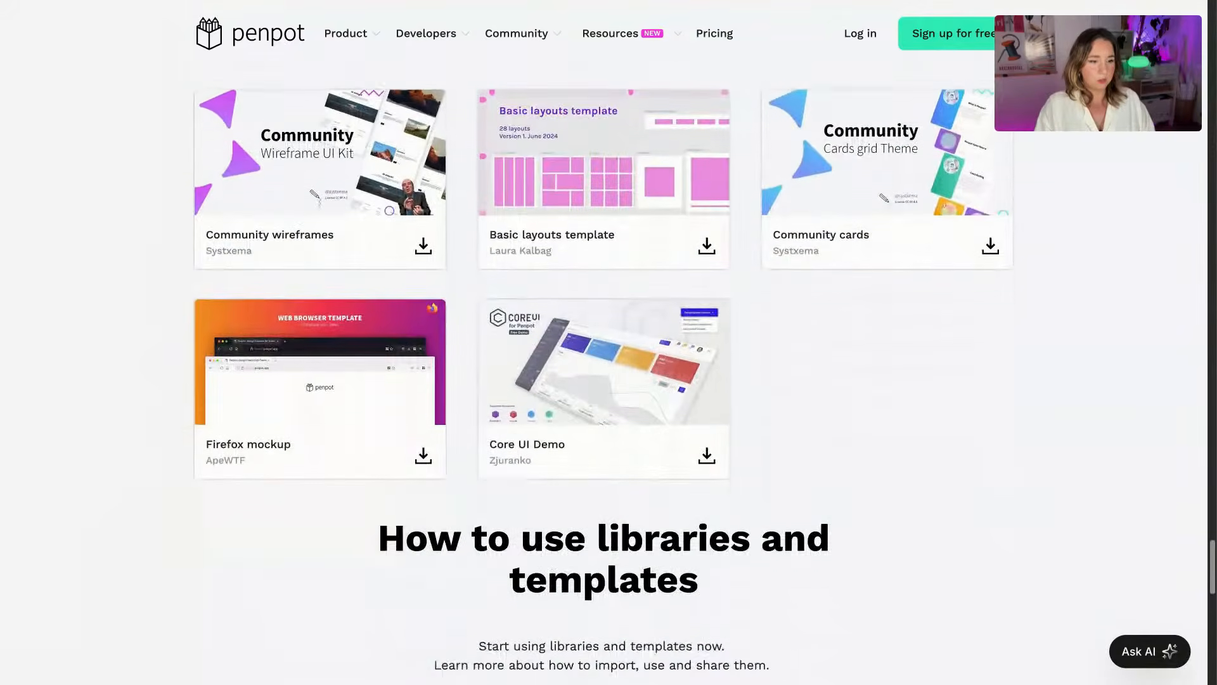
# - Find "variant" within the listing page, open the Variant examples template, and review its description and details
pyautogui.press('super+f')
pyautogui.write('variant')
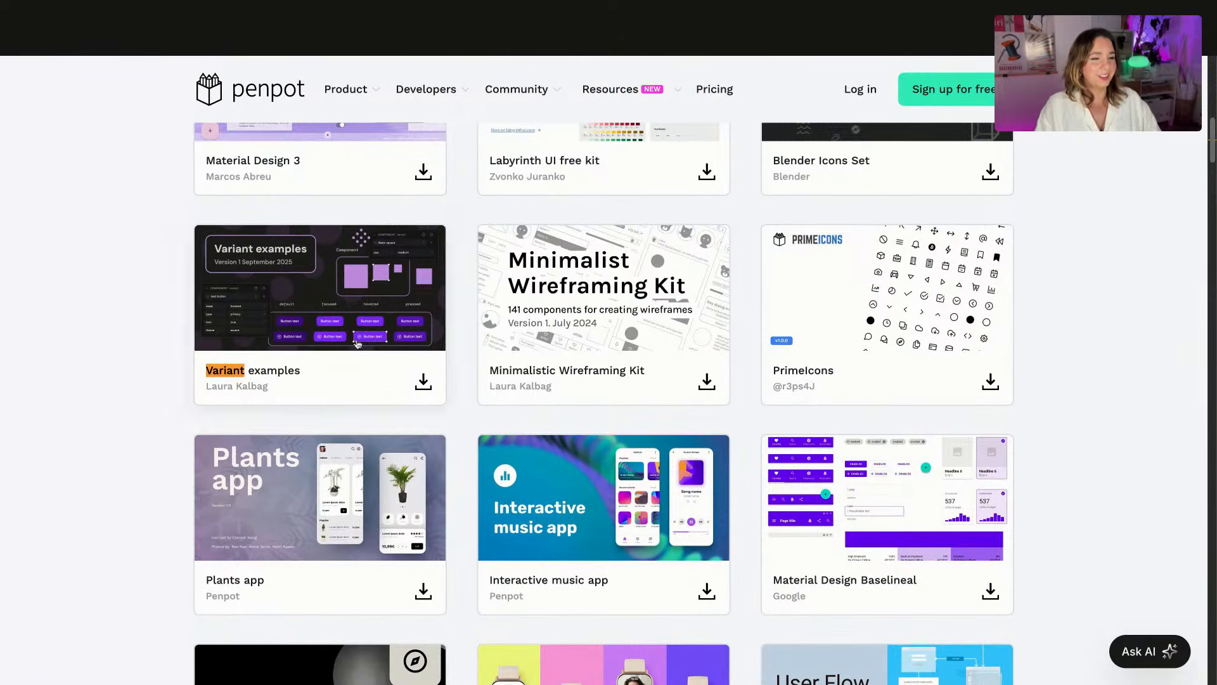
pyautogui.click(279, 374)
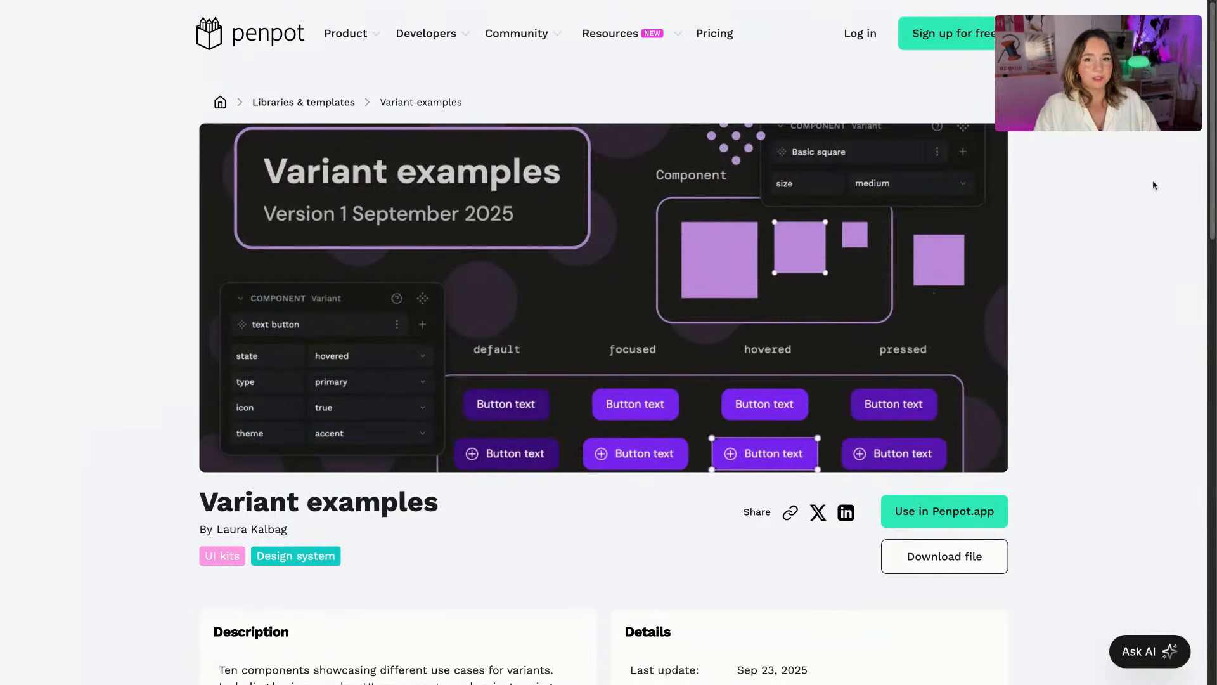
pyautogui.scroll(-4, 576, 441)
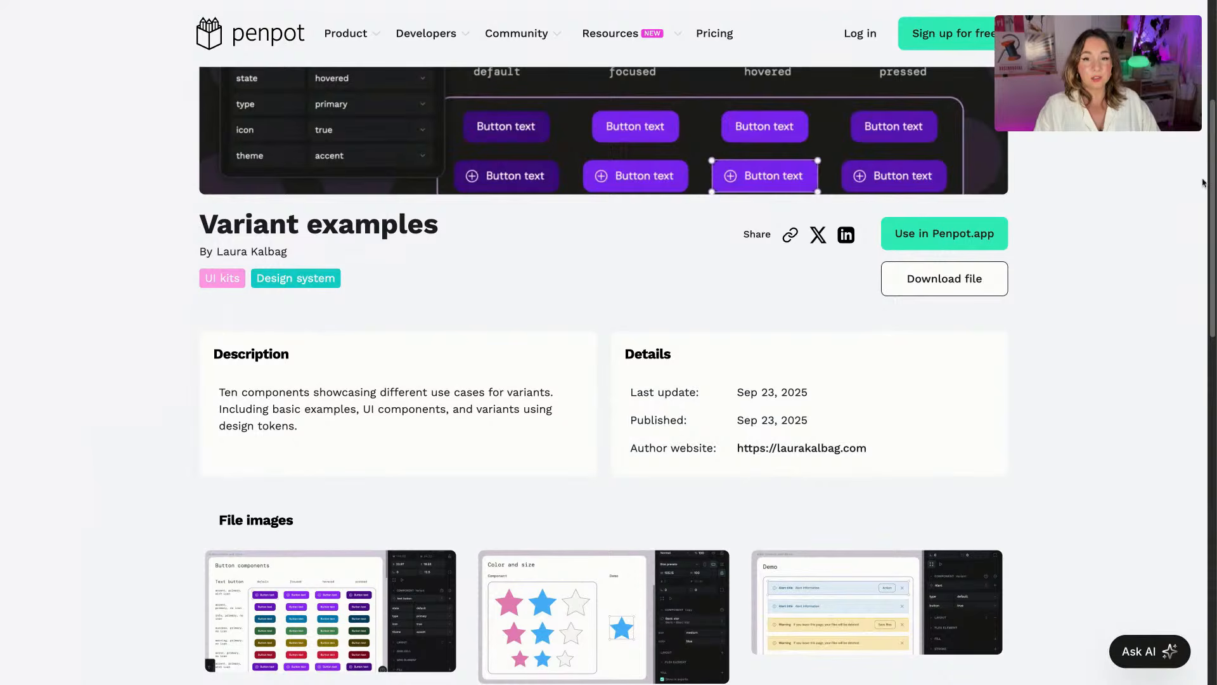
pyautogui.scroll(4, 1203, 182)
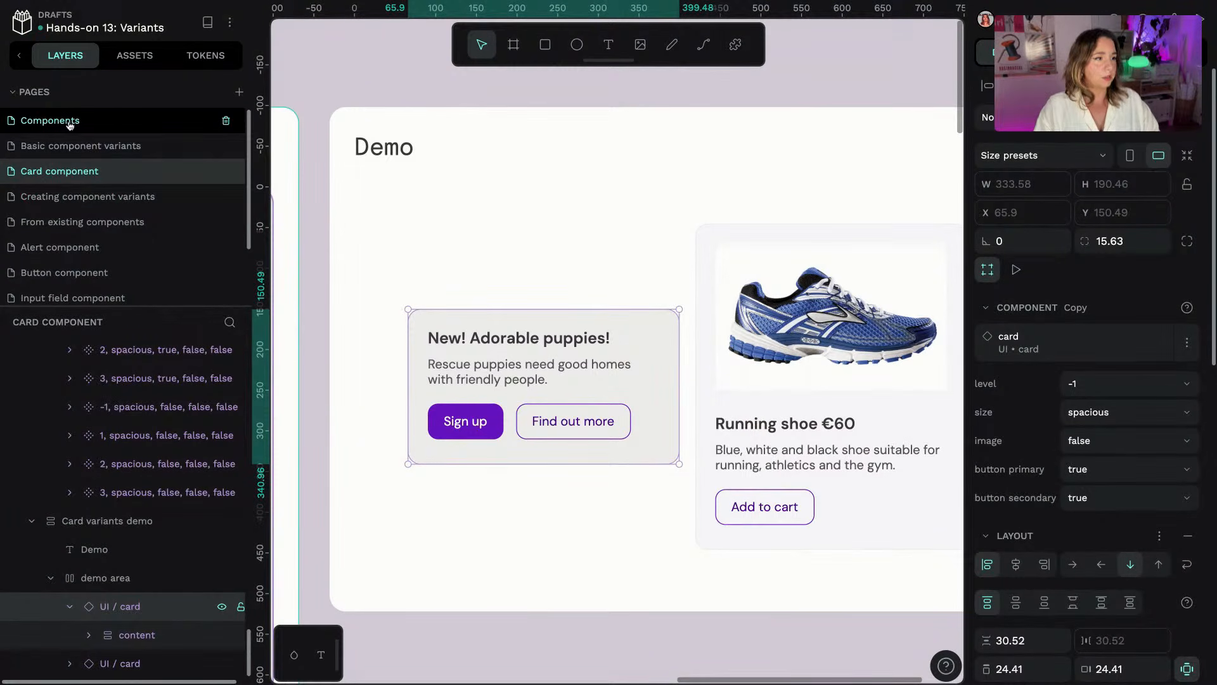
# - Switch to the Hands-on 13: Variants file and delete the avatar copy from the Components page
pyautogui.click(100, 124)
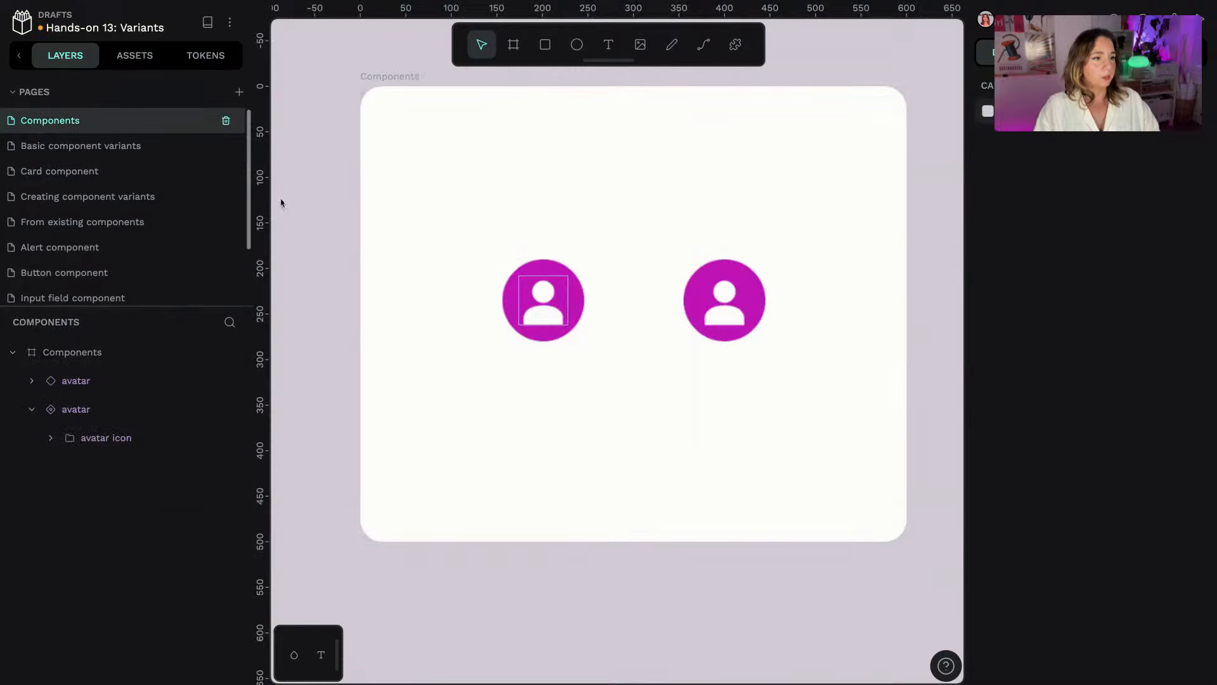
pyautogui.click(539, 336)
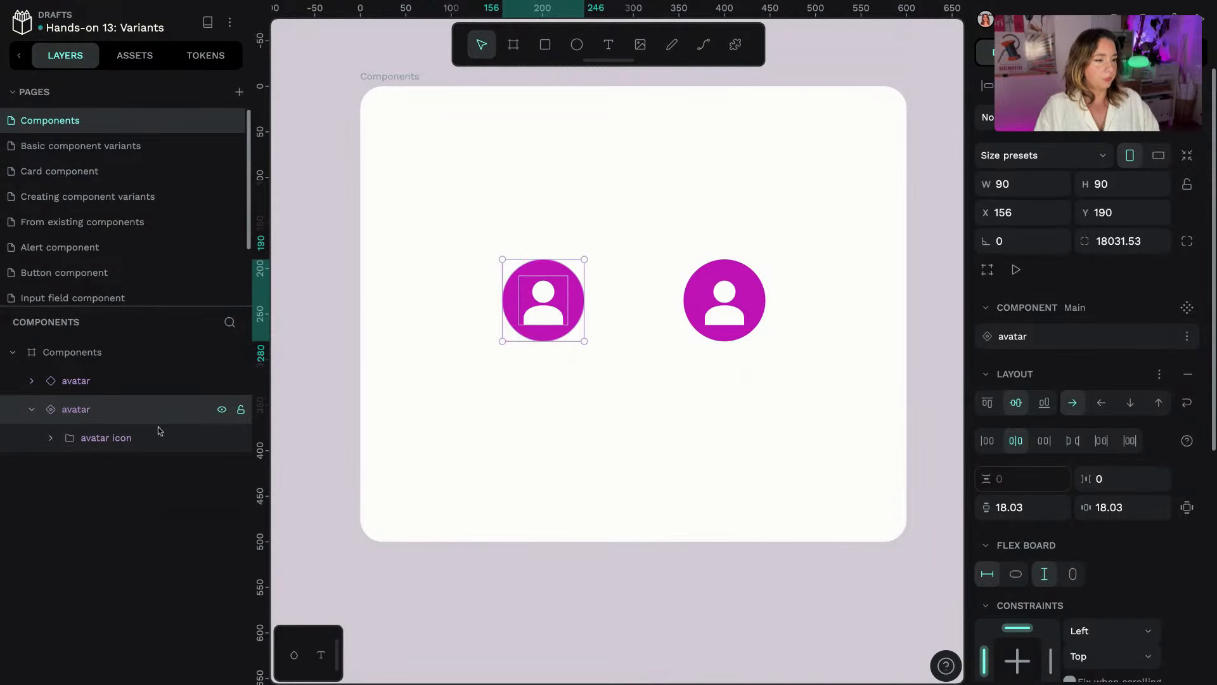
pyautogui.click(115, 384)
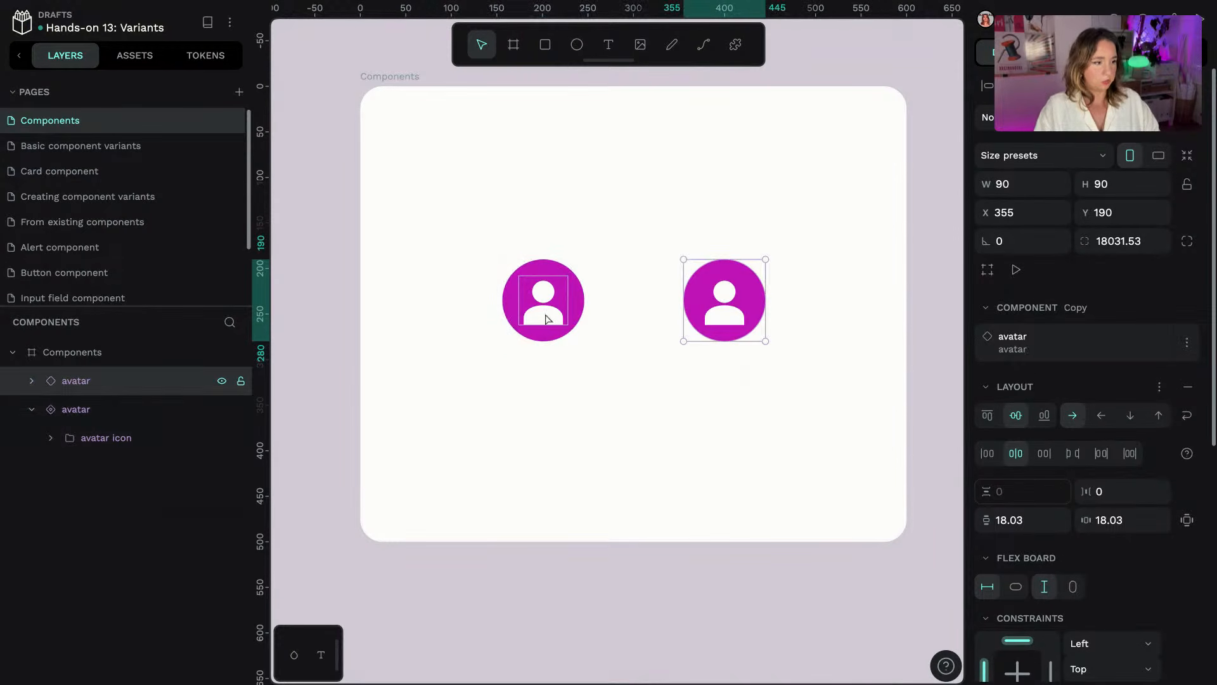
pyautogui.press('Delete')
pyautogui.click(165, 380)
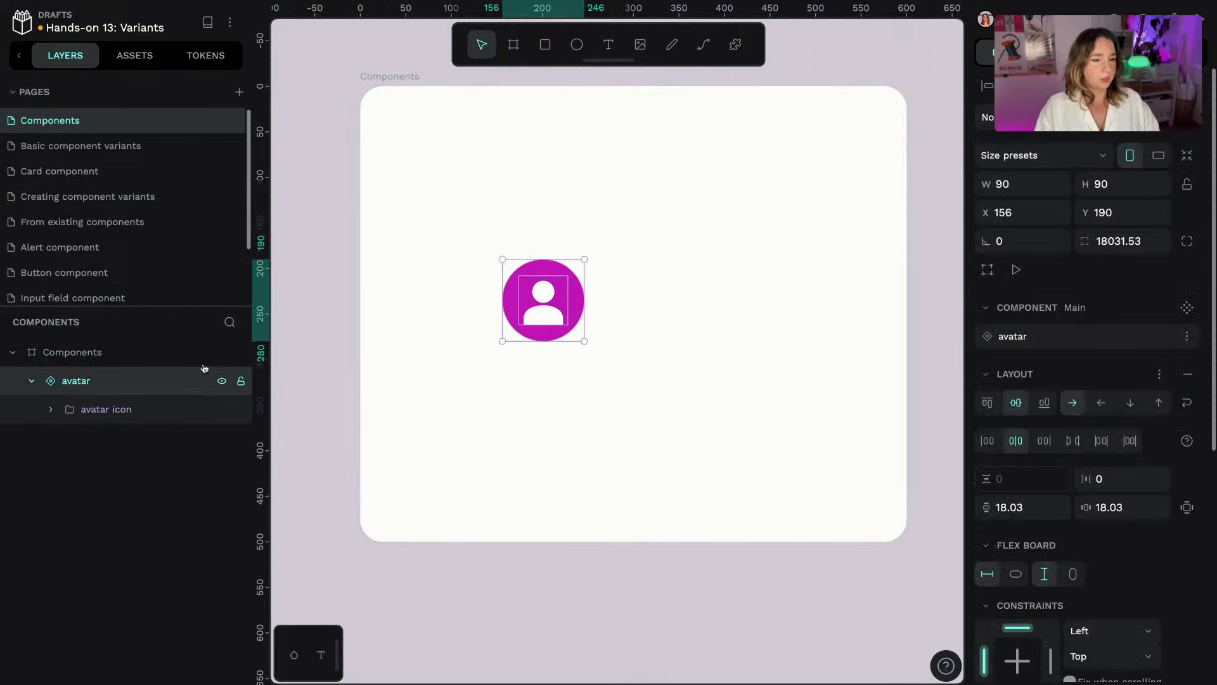
pyautogui.rightClick(515, 298)
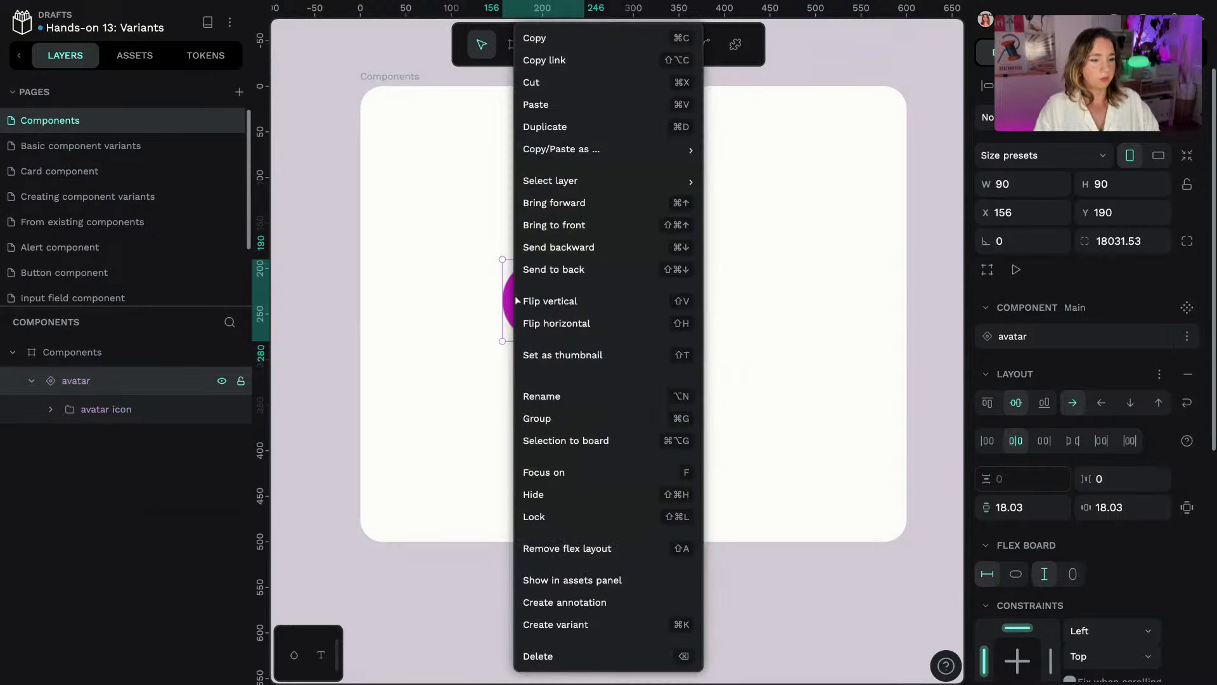
pyautogui.click(853, 397)
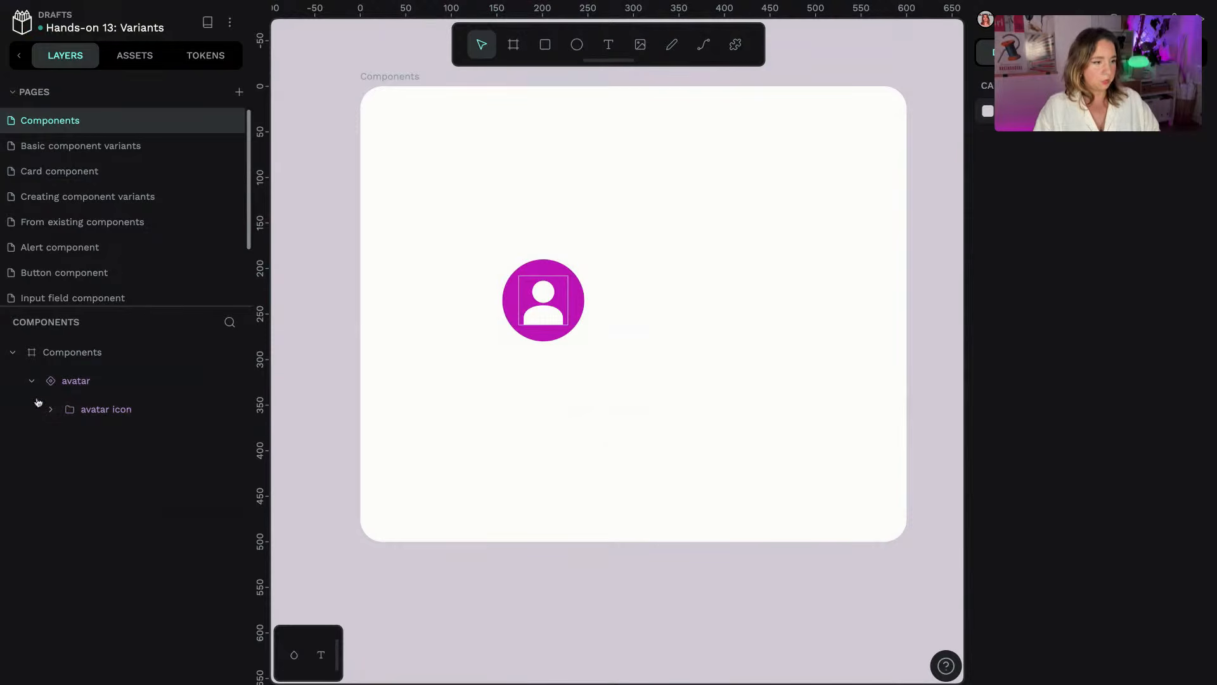
pyautogui.click(76, 382)
pyautogui.rightClick(75, 382)
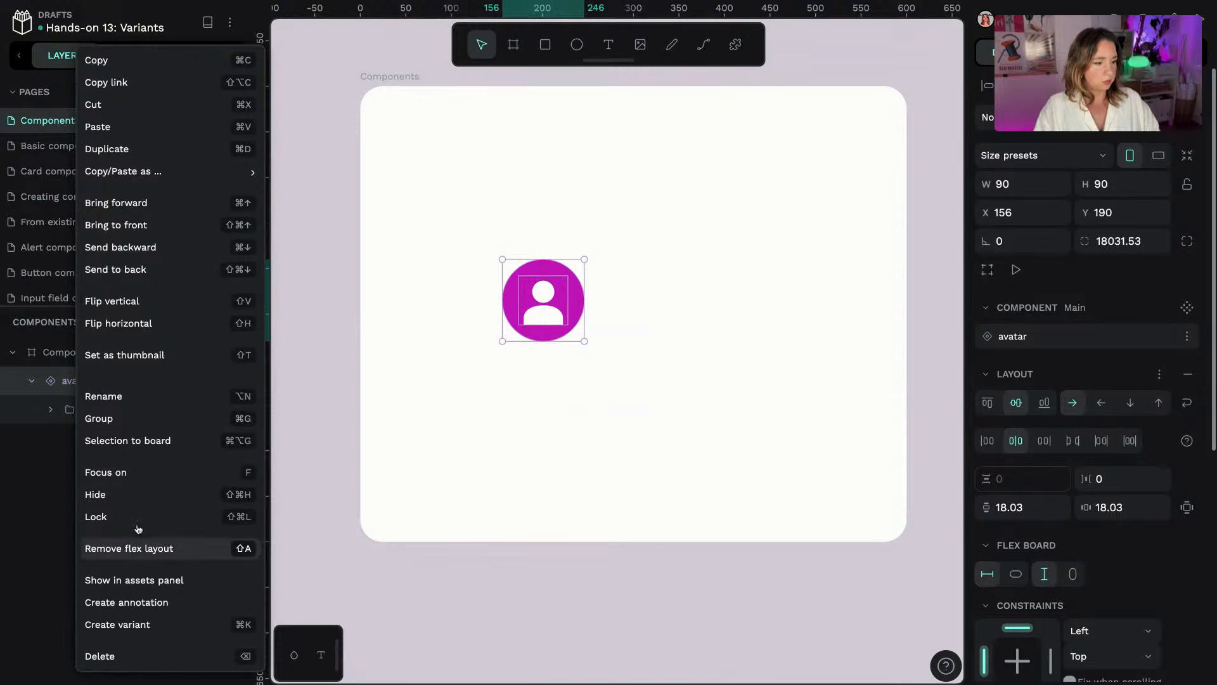
pyautogui.click(524, 447)
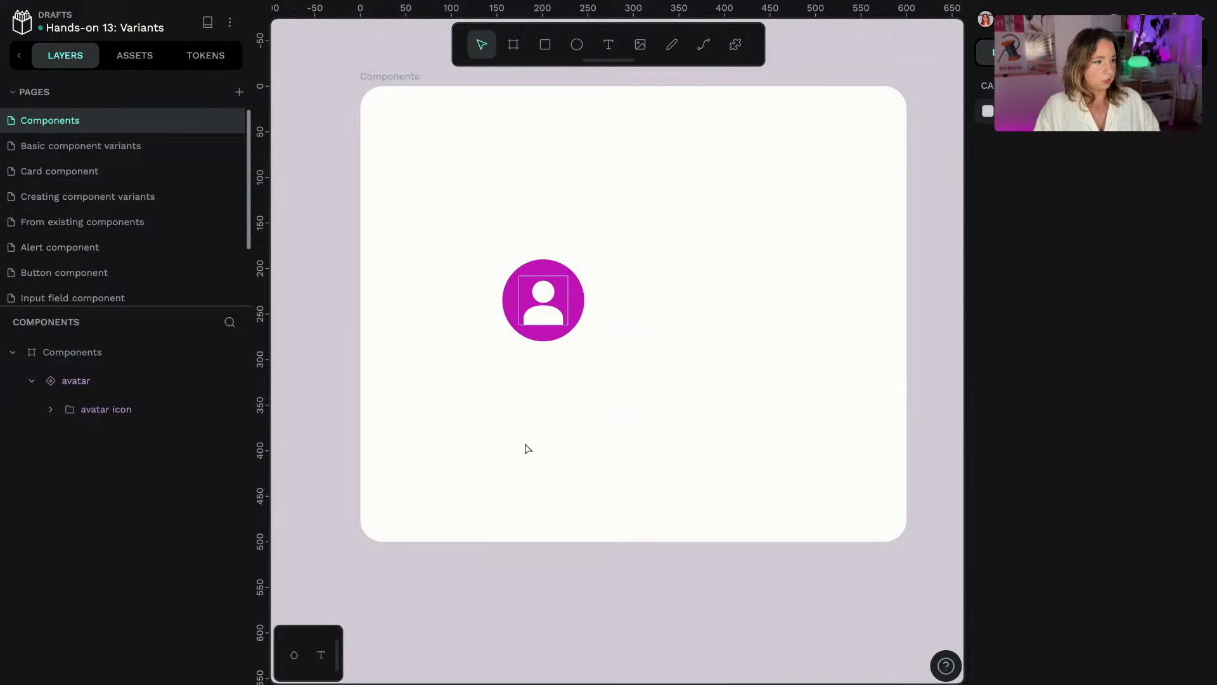
# - Duplicate the avatar component and place the copy beside the original at about X 317, Y 186
pyautogui.click(562, 318)
pyautogui.hotkey('ctrl', 'd')
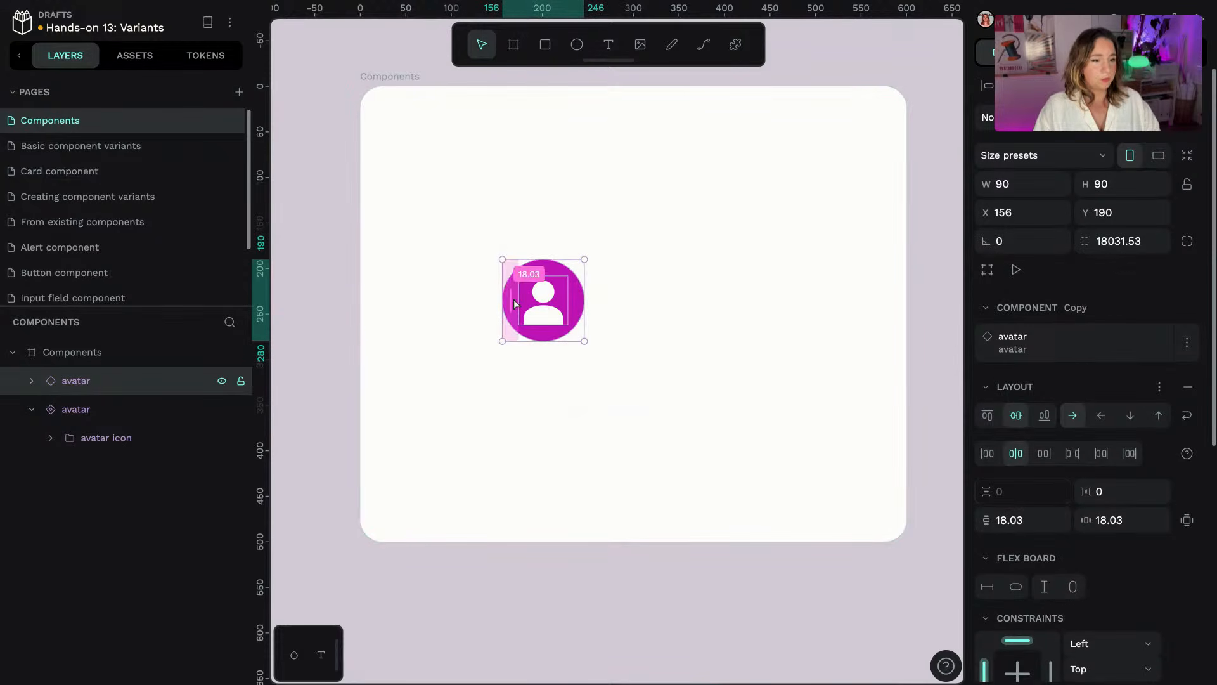
pyautogui.moveTo(524, 300); pyautogui.dragTo(670, 295)
# - Delete the main avatar component and detach the remaining copy into a plain board
pyautogui.click(124, 410)
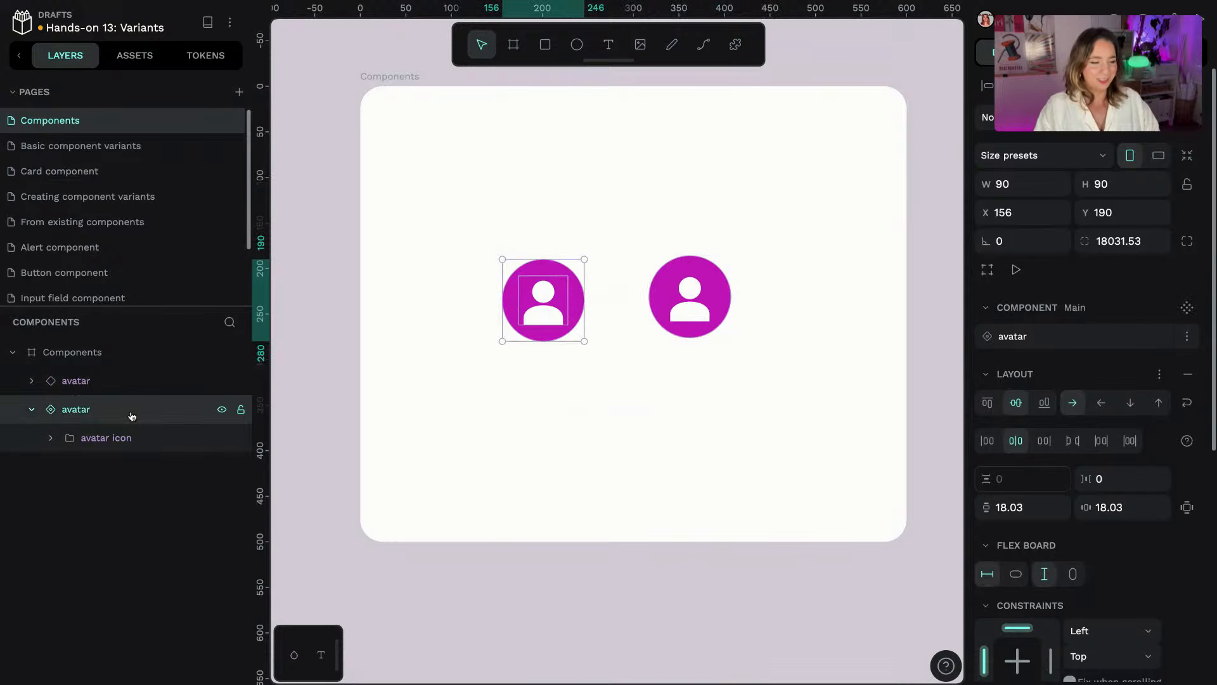
pyautogui.press('Delete')
pyautogui.rightClick(142, 386)
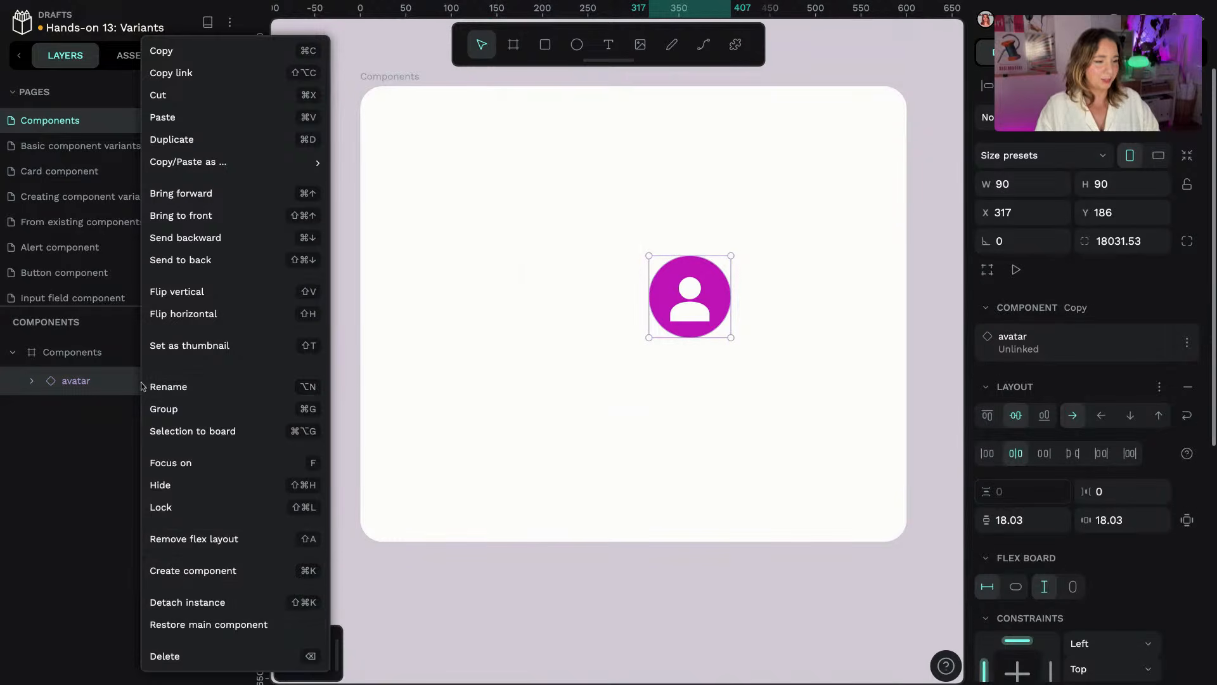
pyautogui.click(211, 602)
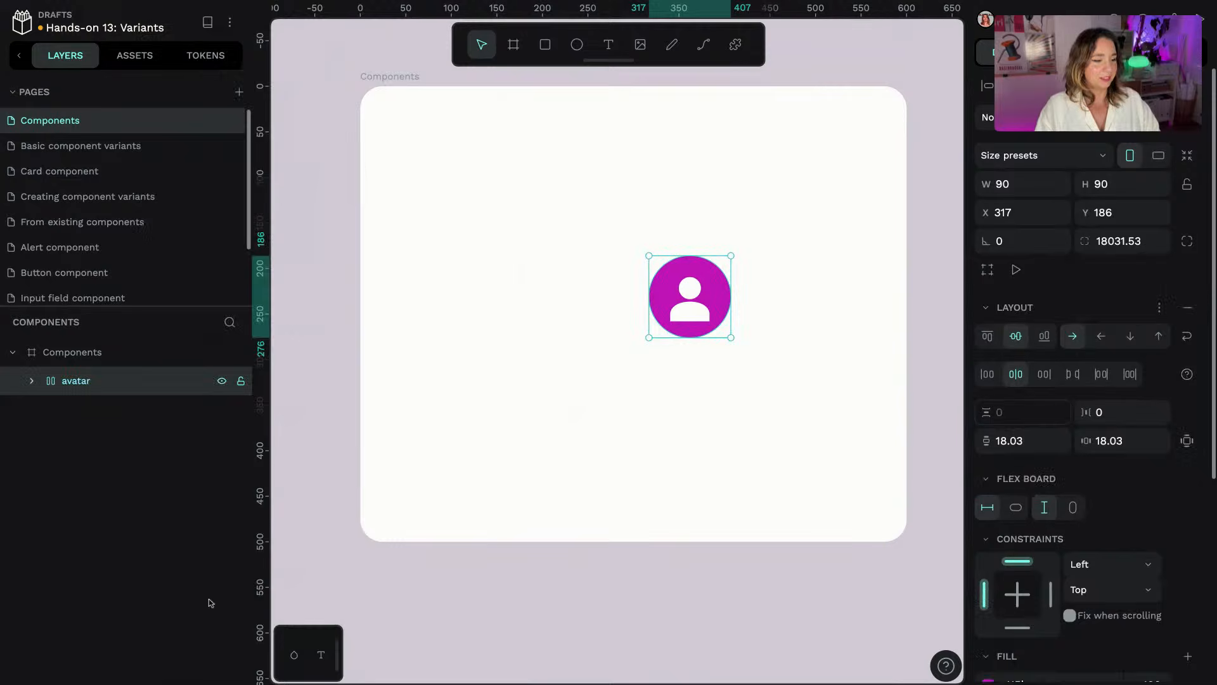
# - Move the detached avatar to about X 246, Y 180 on the Components board
pyautogui.click(751, 236)
pyautogui.click(717, 302)
pyautogui.moveTo(720, 300); pyautogui.dragTo(722, 302)
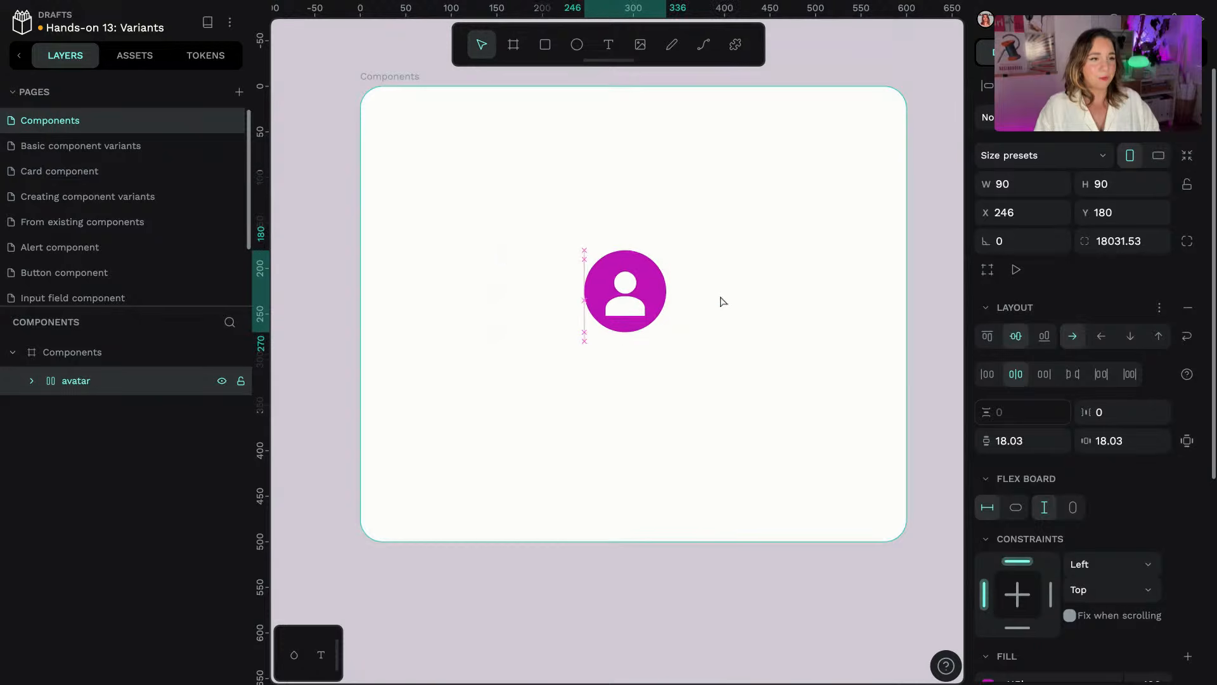
# - Paste the avatar into the Card component board on the Creating component variants page and place it below the "Component" text
pyautogui.click(127, 198)
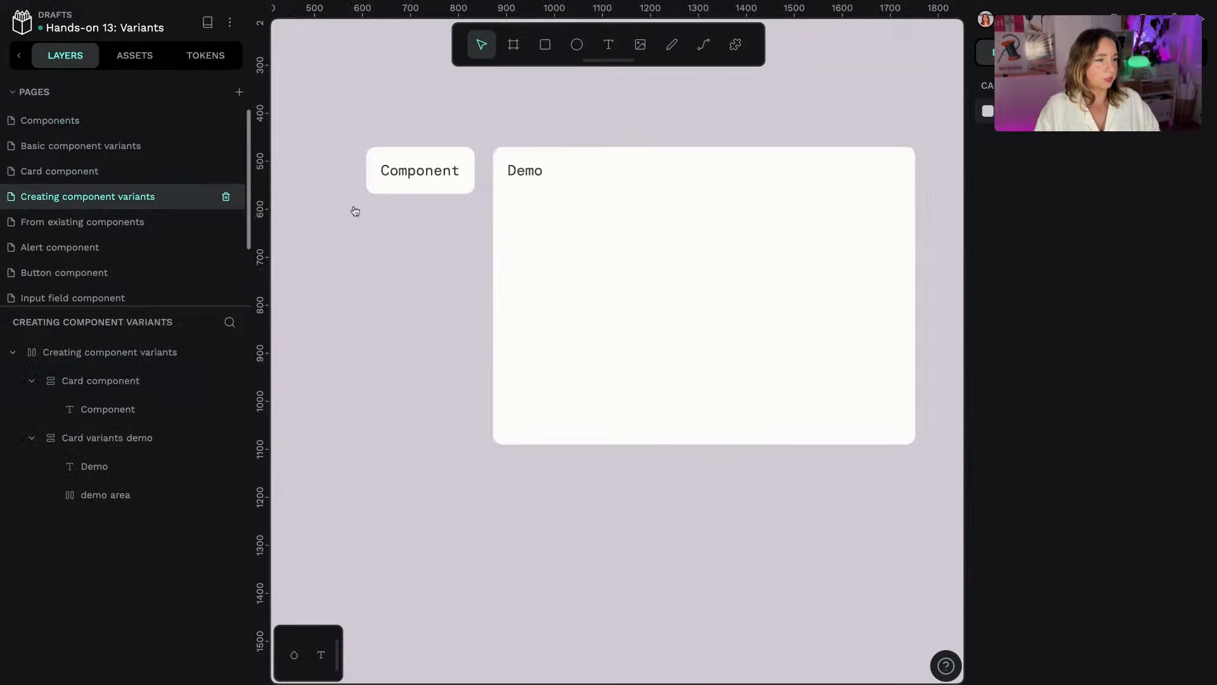
pyautogui.click(406, 183)
pyautogui.click(406, 183)
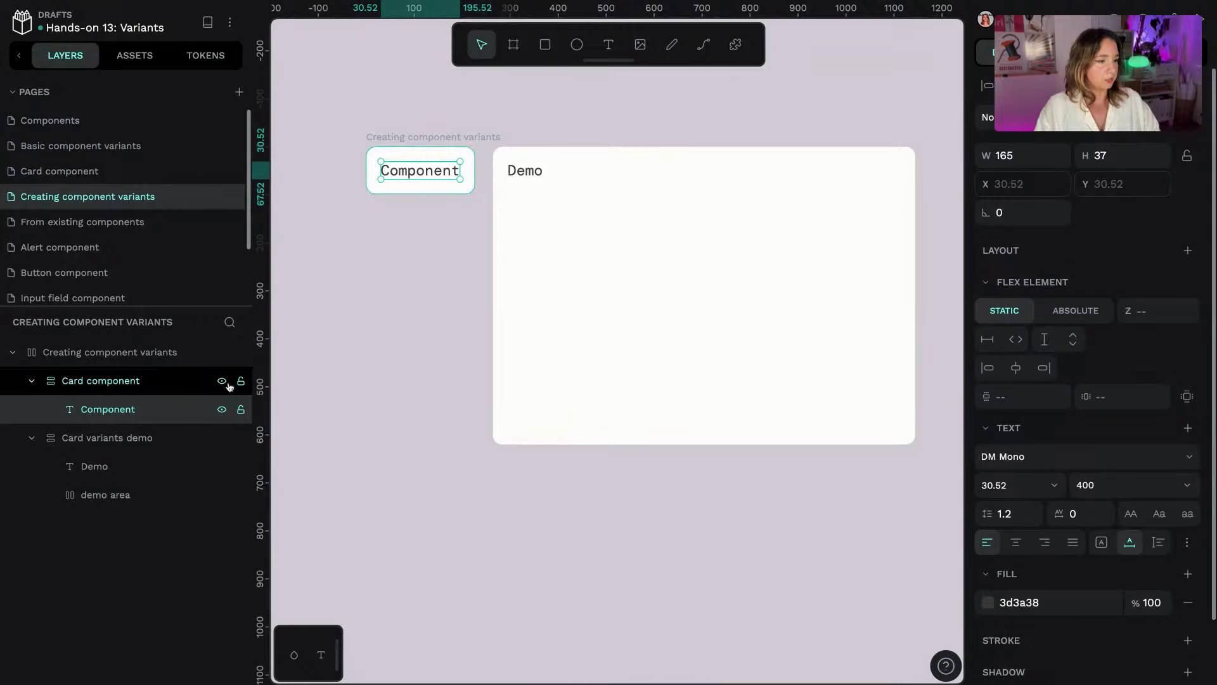
pyautogui.hotkey('ctrl', 'v')
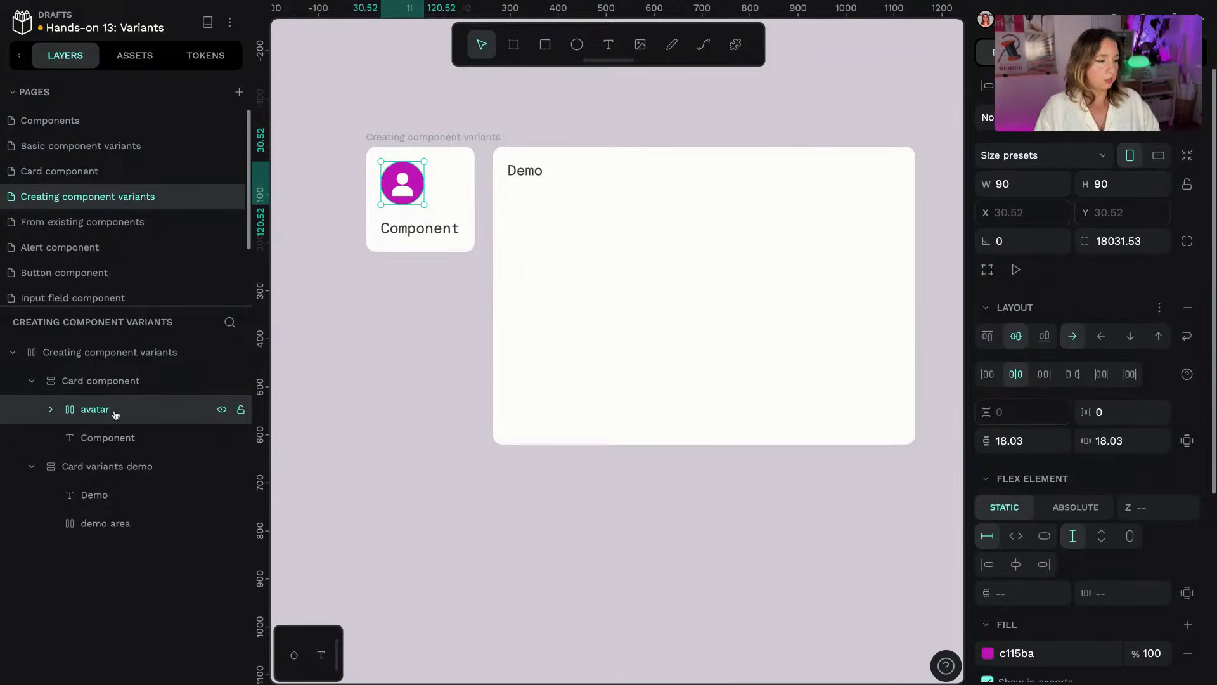
pyautogui.moveTo(152, 411); pyautogui.dragTo(120, 420)
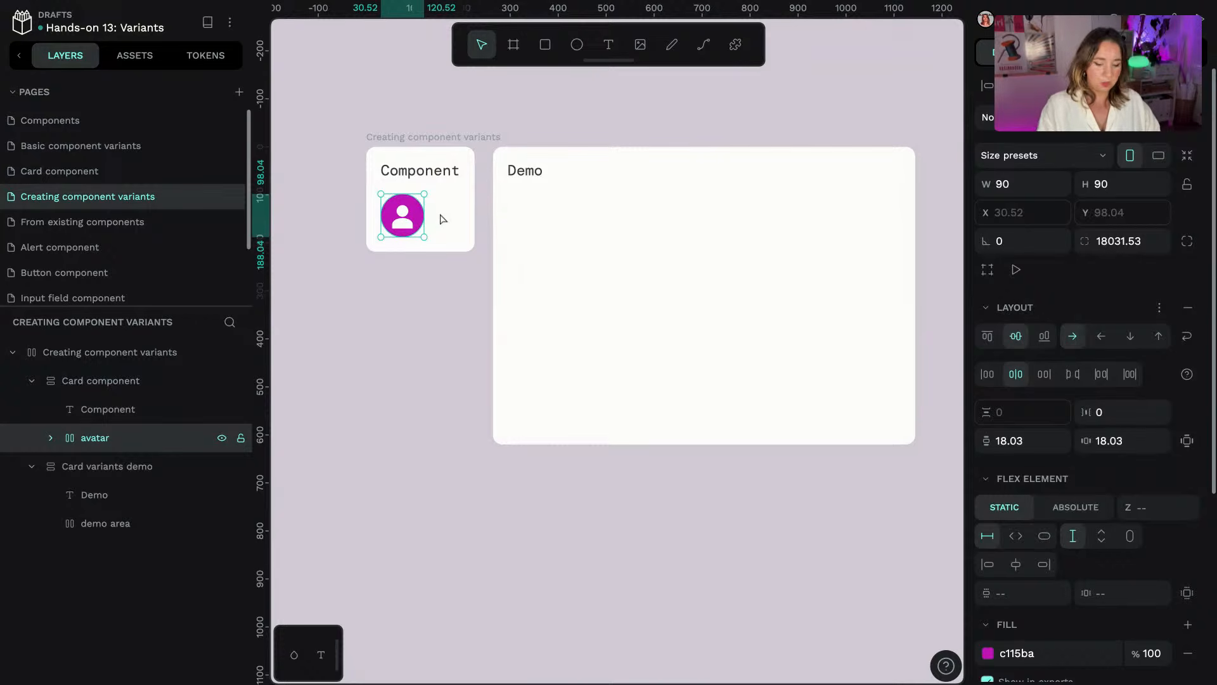
# - Turn the avatar board into a main component and create a second variant of it
pyautogui.hotkey('ctrl', 'k')
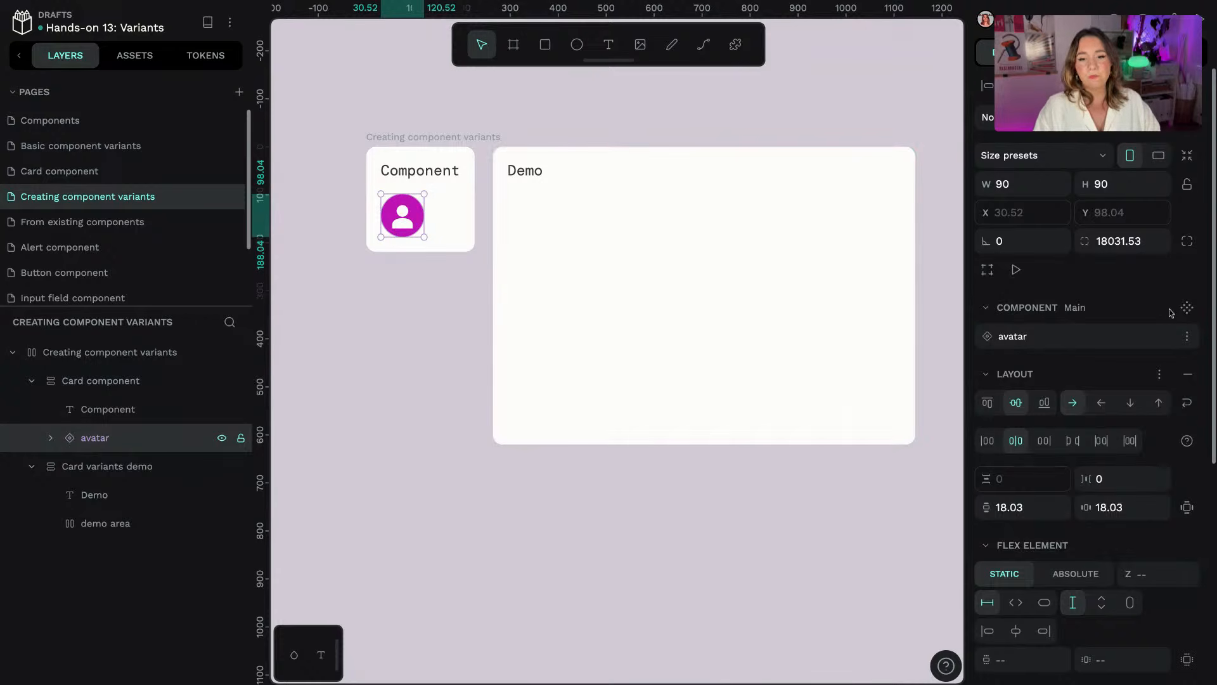
pyautogui.click(1187, 338)
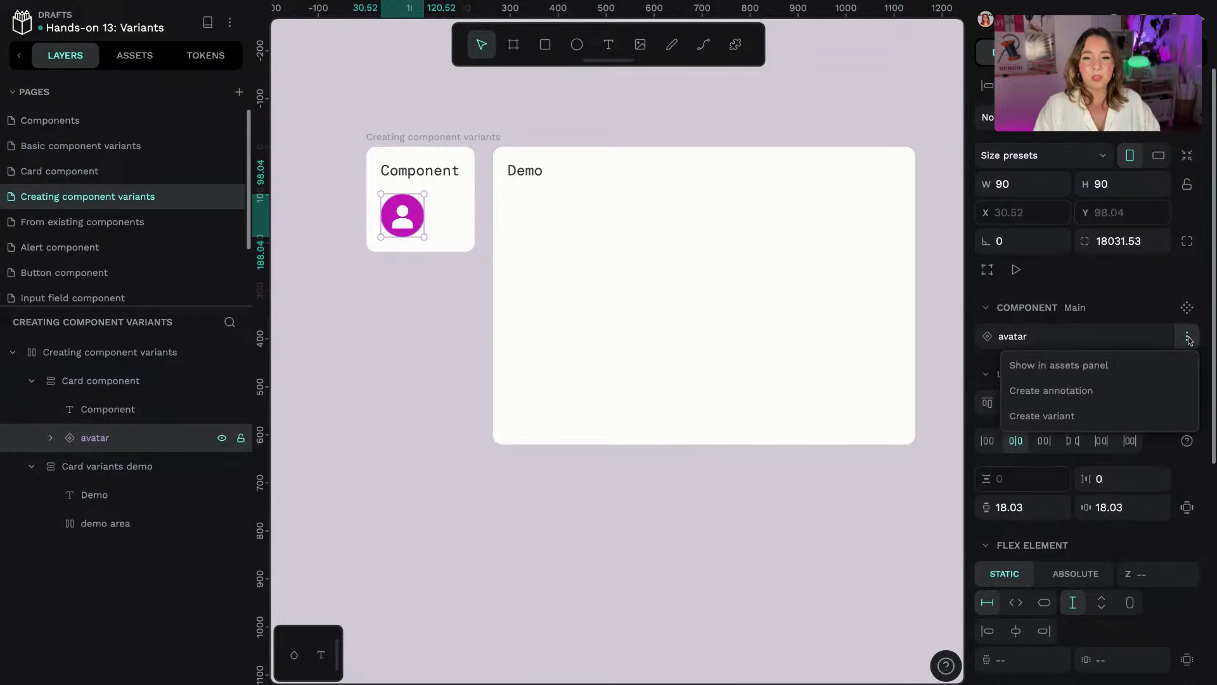
pyautogui.click(1059, 417)
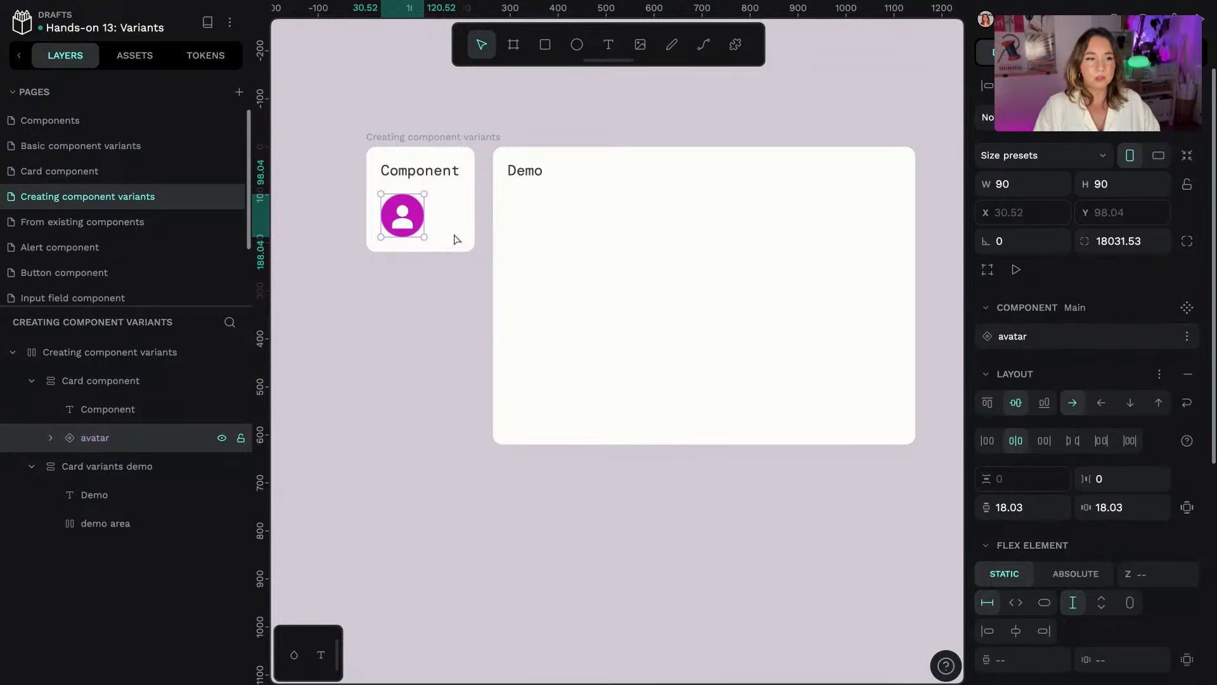
pyautogui.rightClick(411, 217)
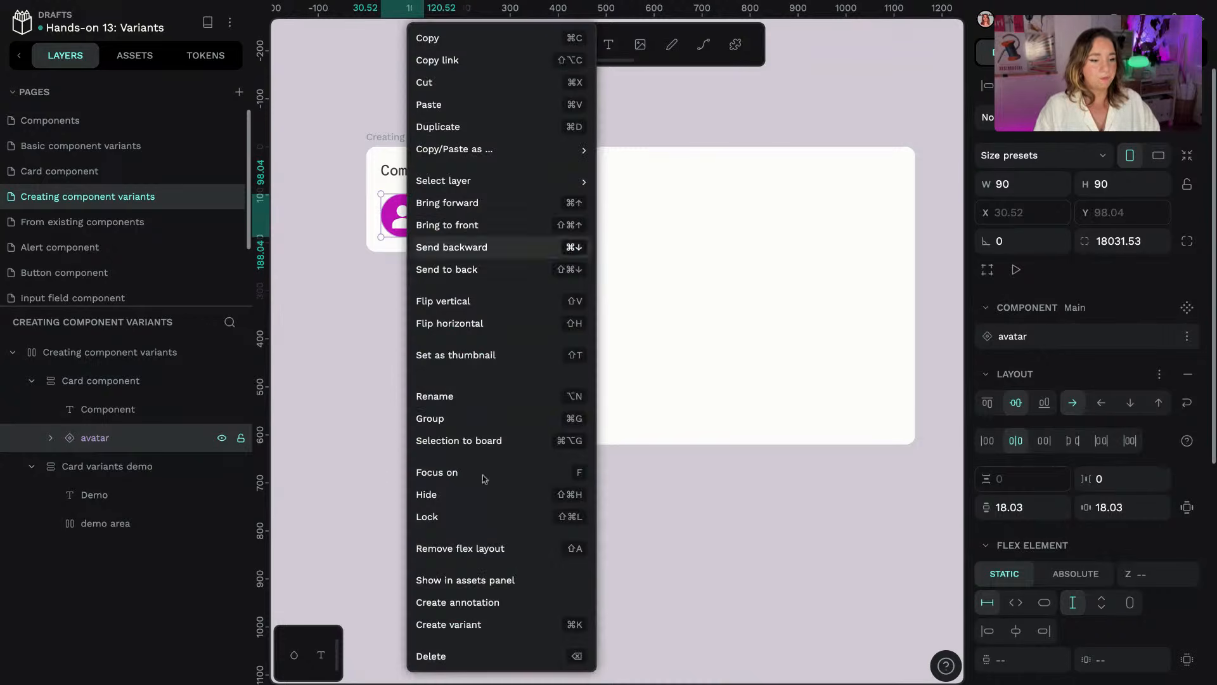
pyautogui.click(385, 214)
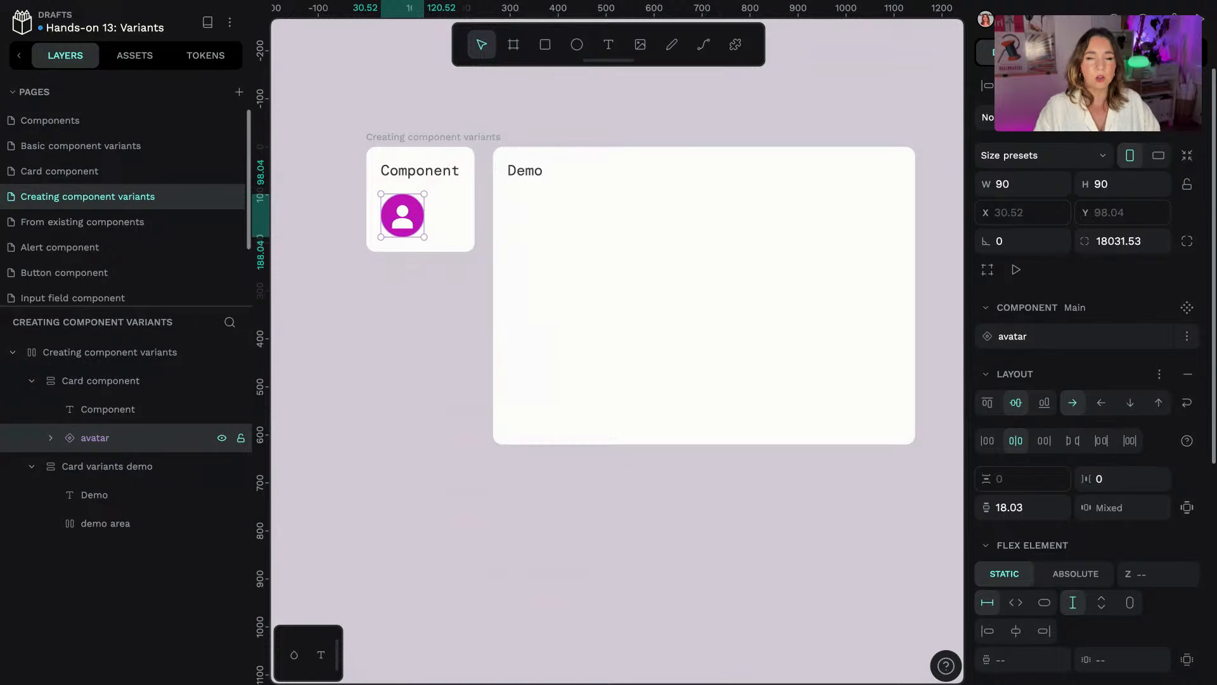
pyautogui.hotkey('ctrl', 'k')
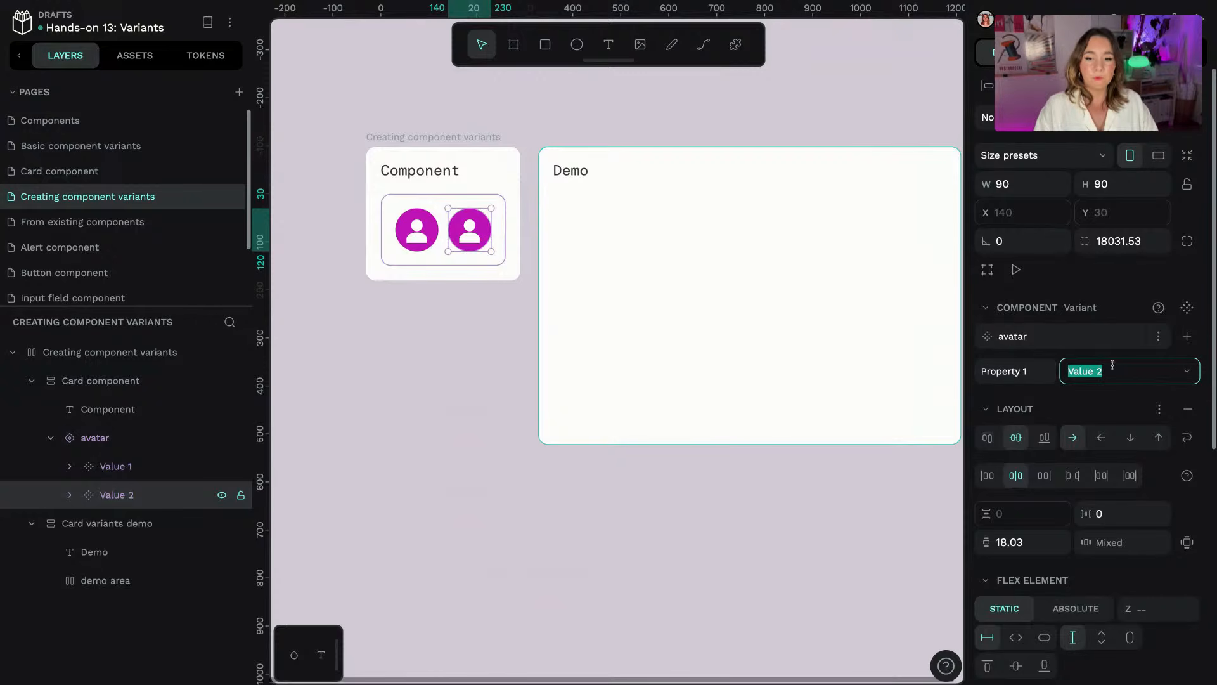
# - Change the second avatar variant's background fill to teal, about #15c1ac
pyautogui.click(431, 240)
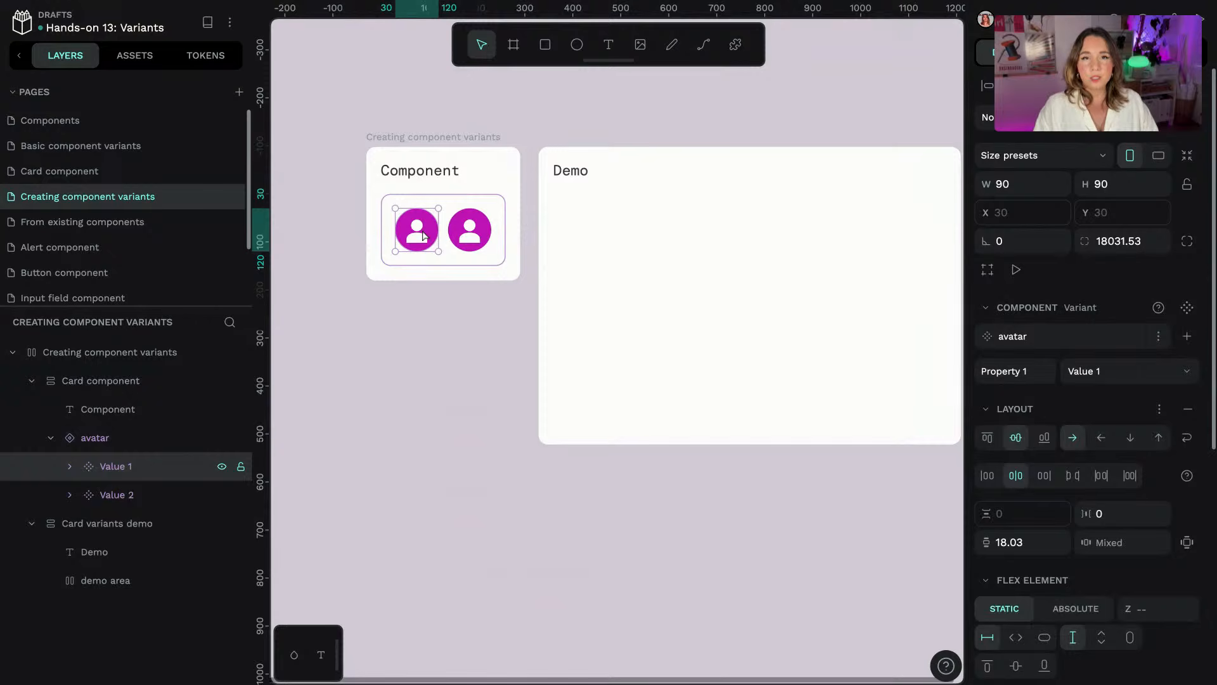
pyautogui.click(469, 230)
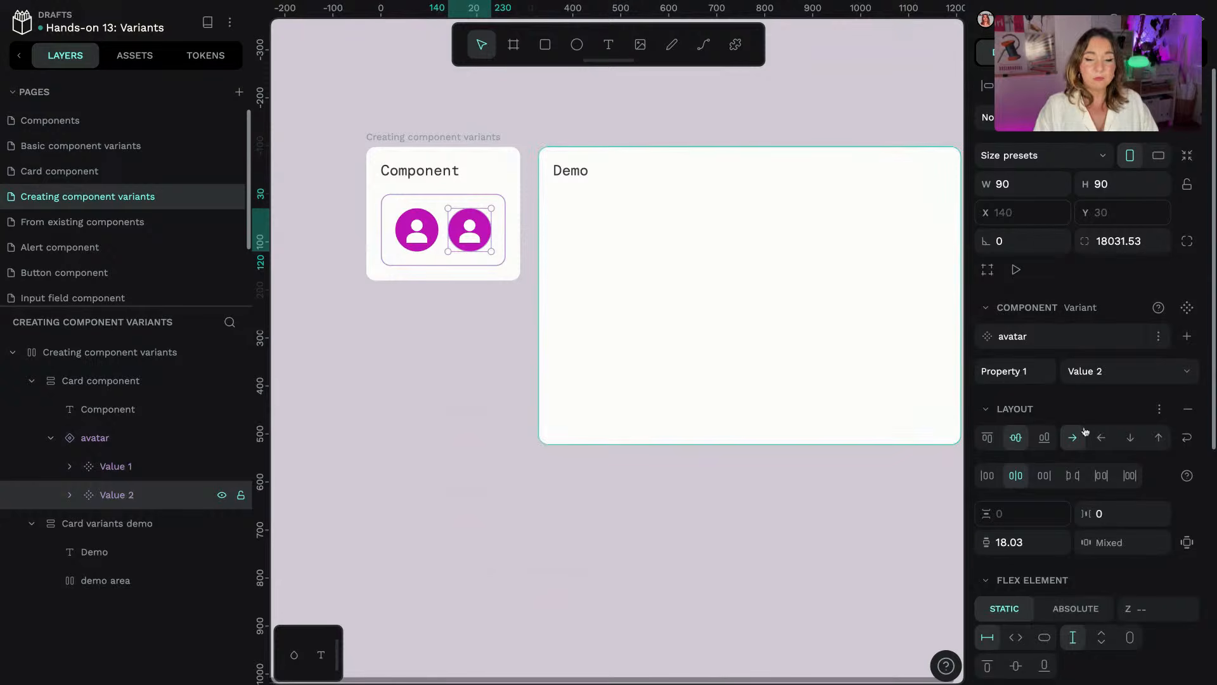
pyautogui.scroll(-5, 1085, 432)
pyautogui.click(988, 532)
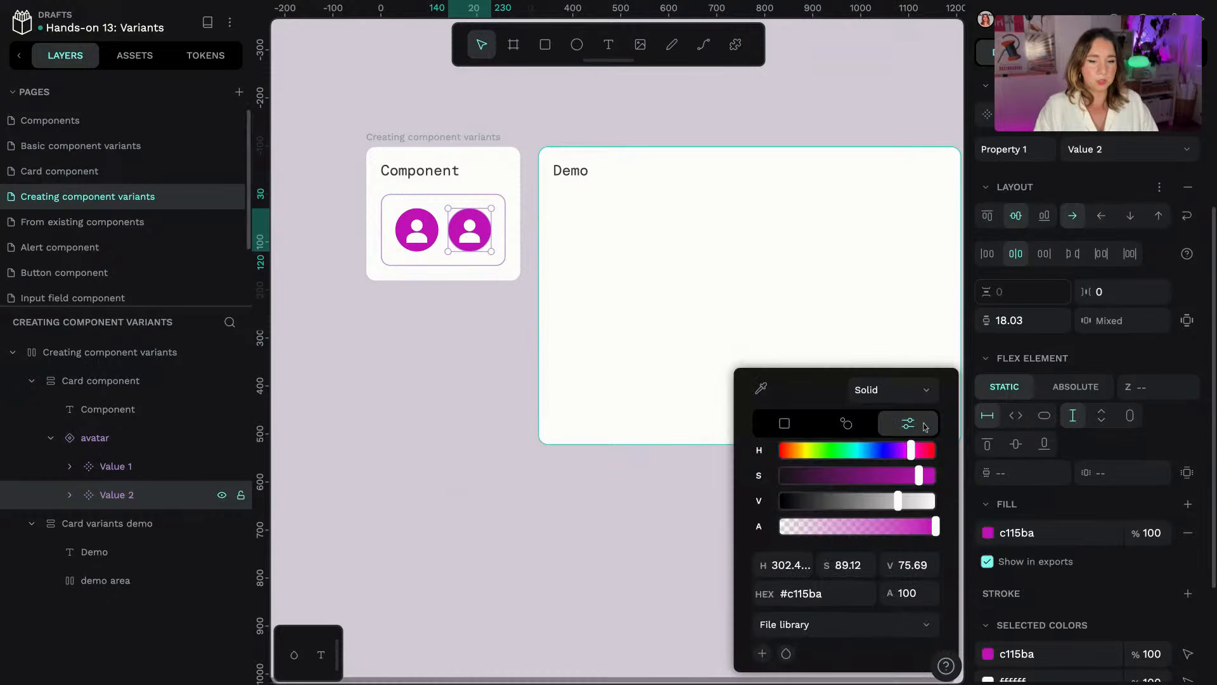
pyautogui.moveTo(899, 454); pyautogui.dragTo(856, 453)
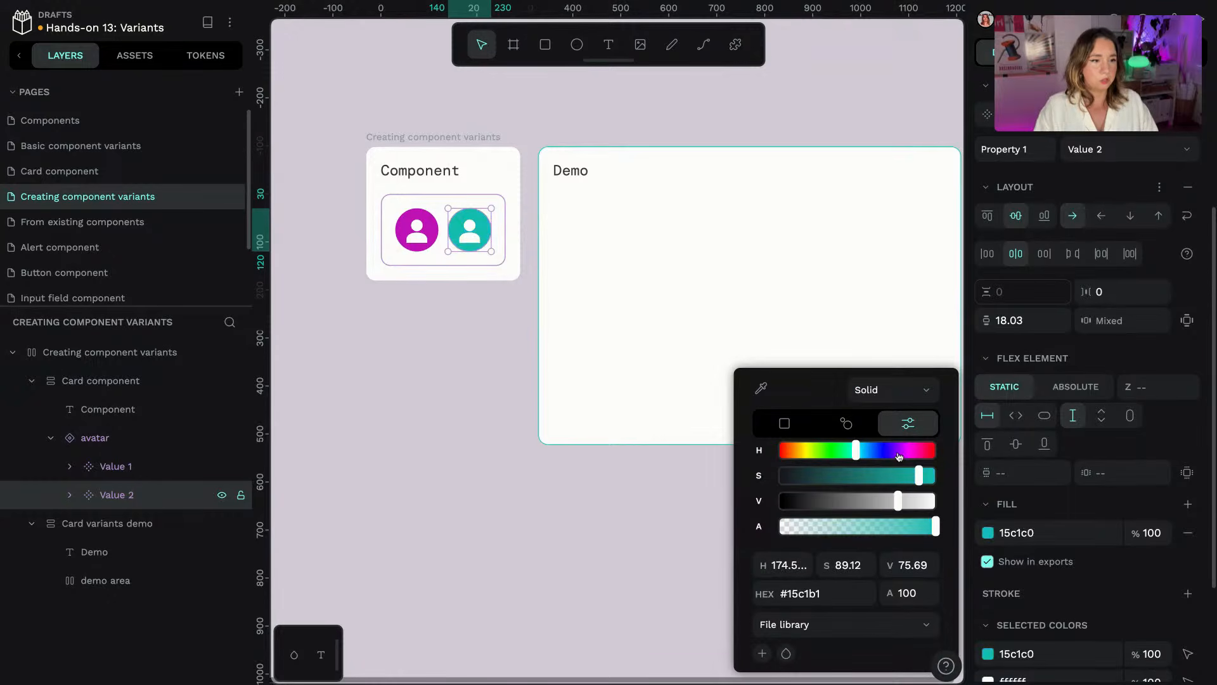
pyautogui.click(448, 342)
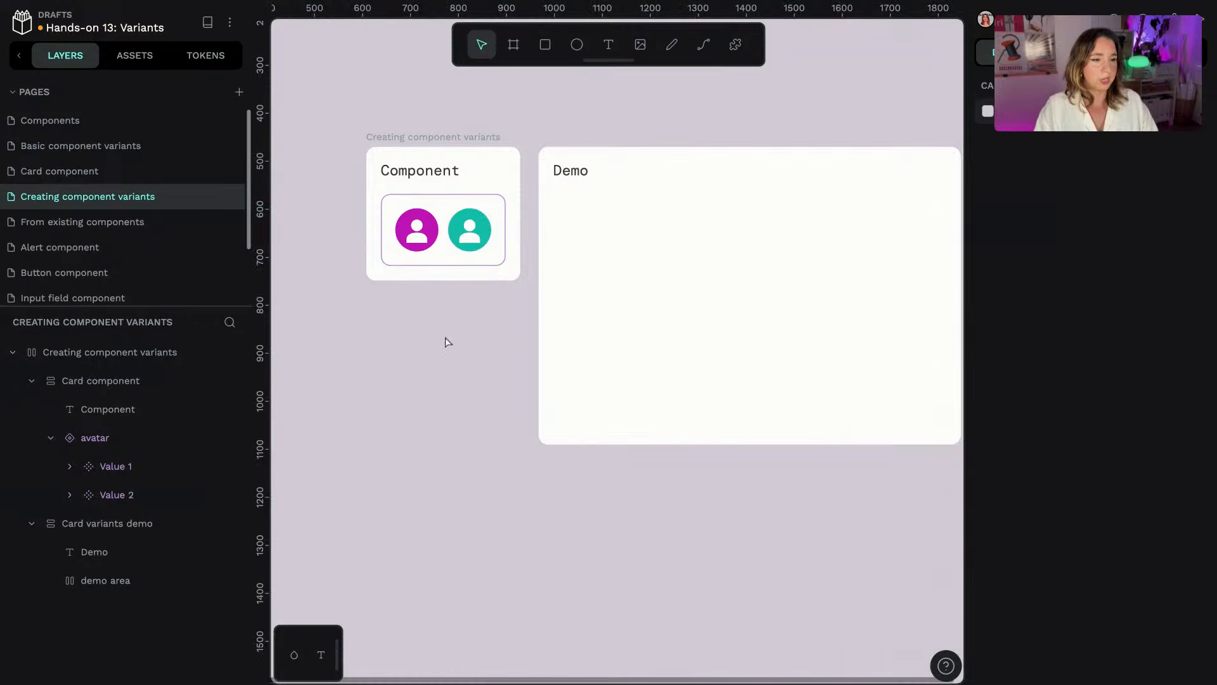
# - Rename the avatar component's variant property "Property 1" to "colour"
pyautogui.click(435, 235)
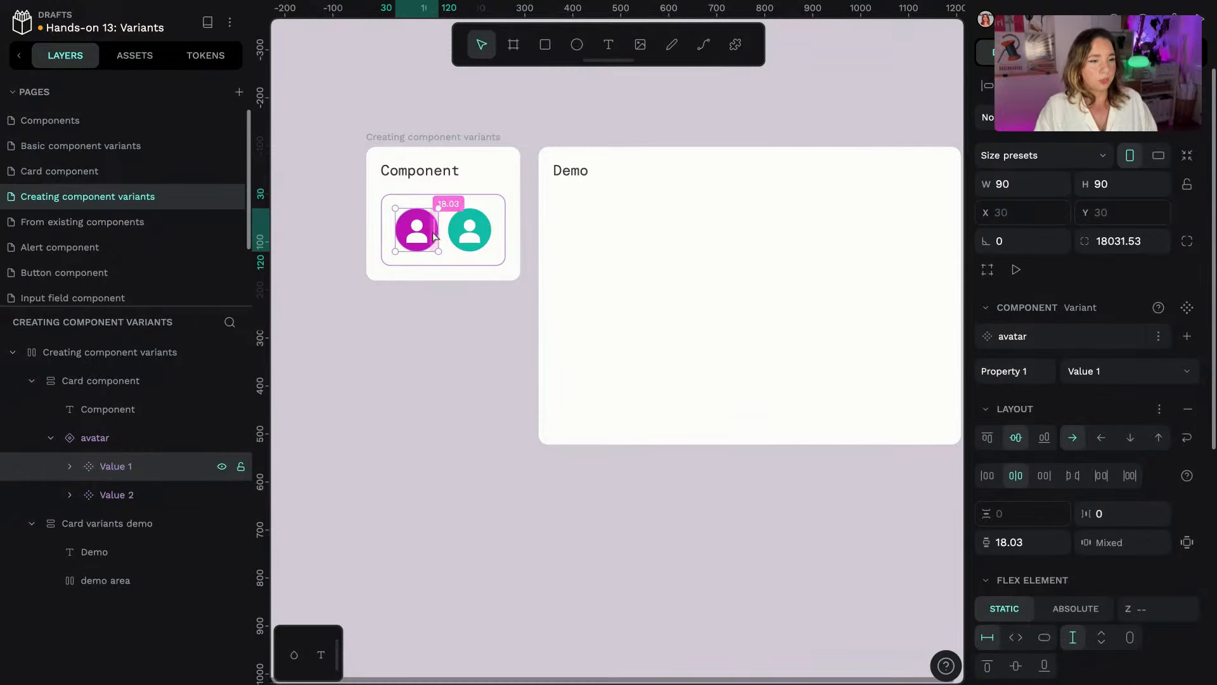
pyautogui.doubleClick(1021, 372)
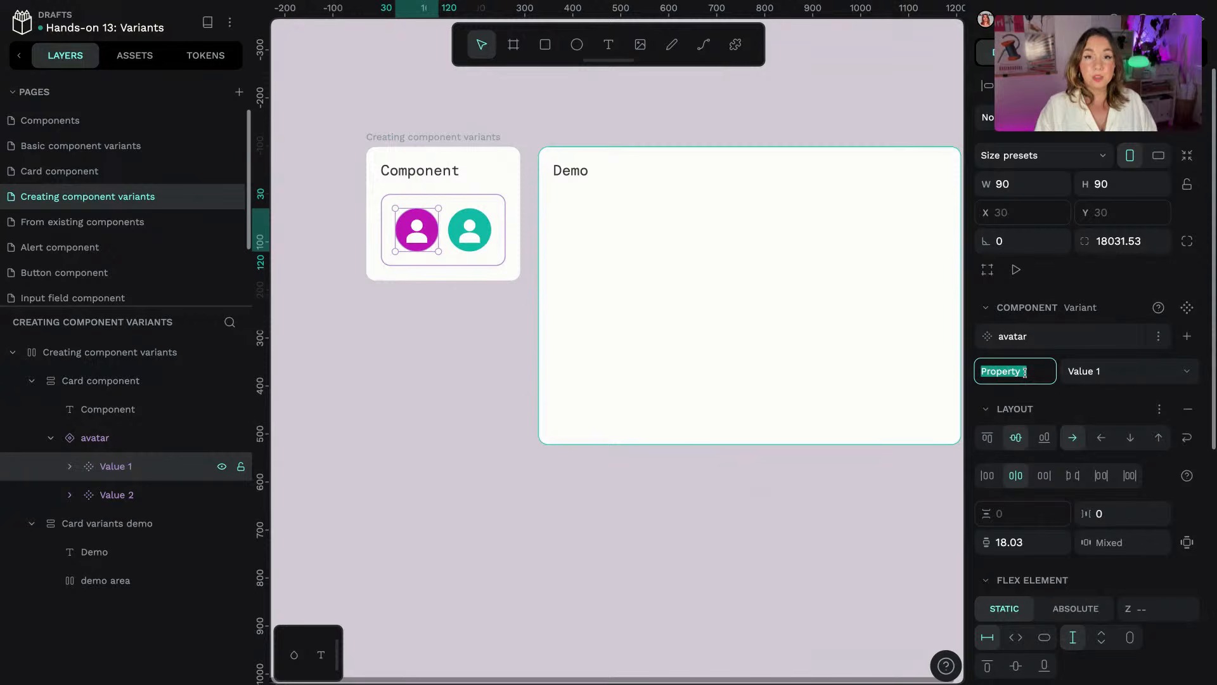
pyautogui.write('colour')
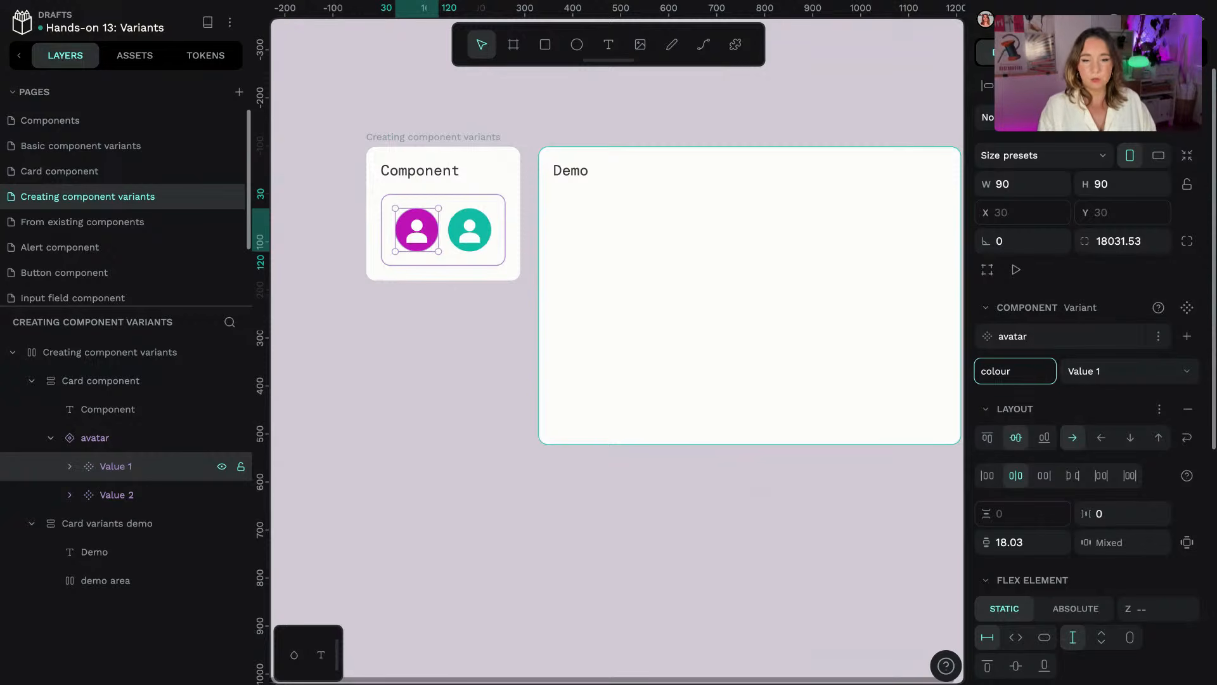
pyautogui.press('Return')
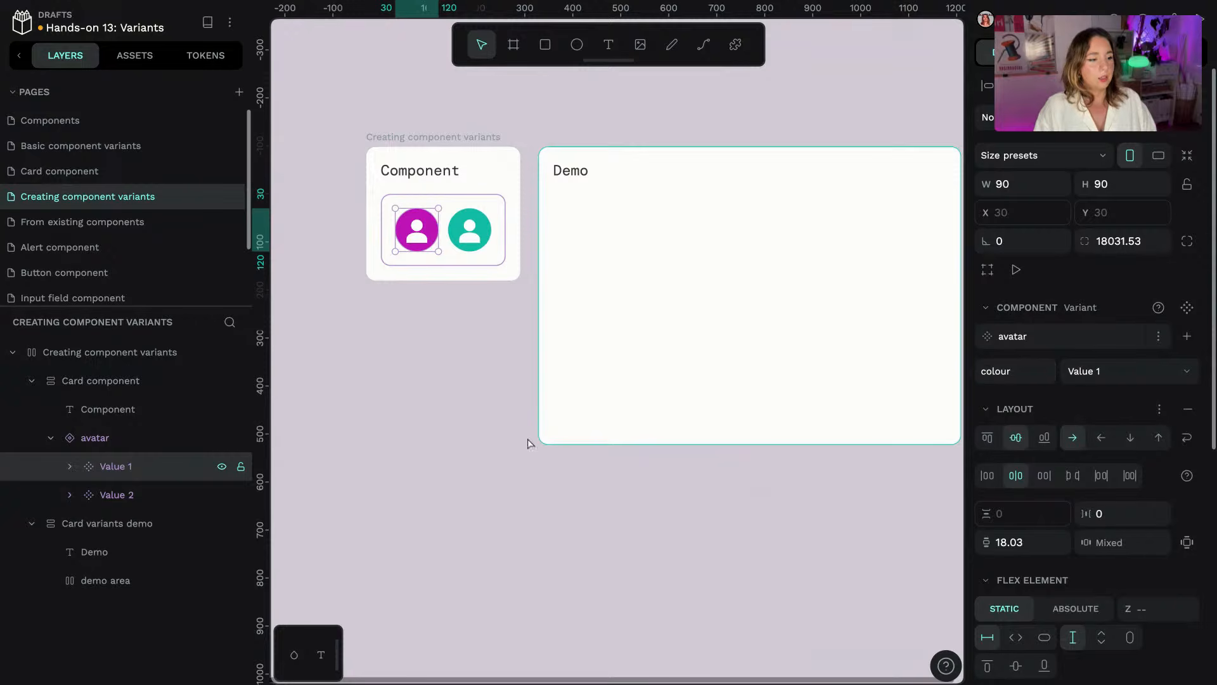
pyautogui.click(148, 495)
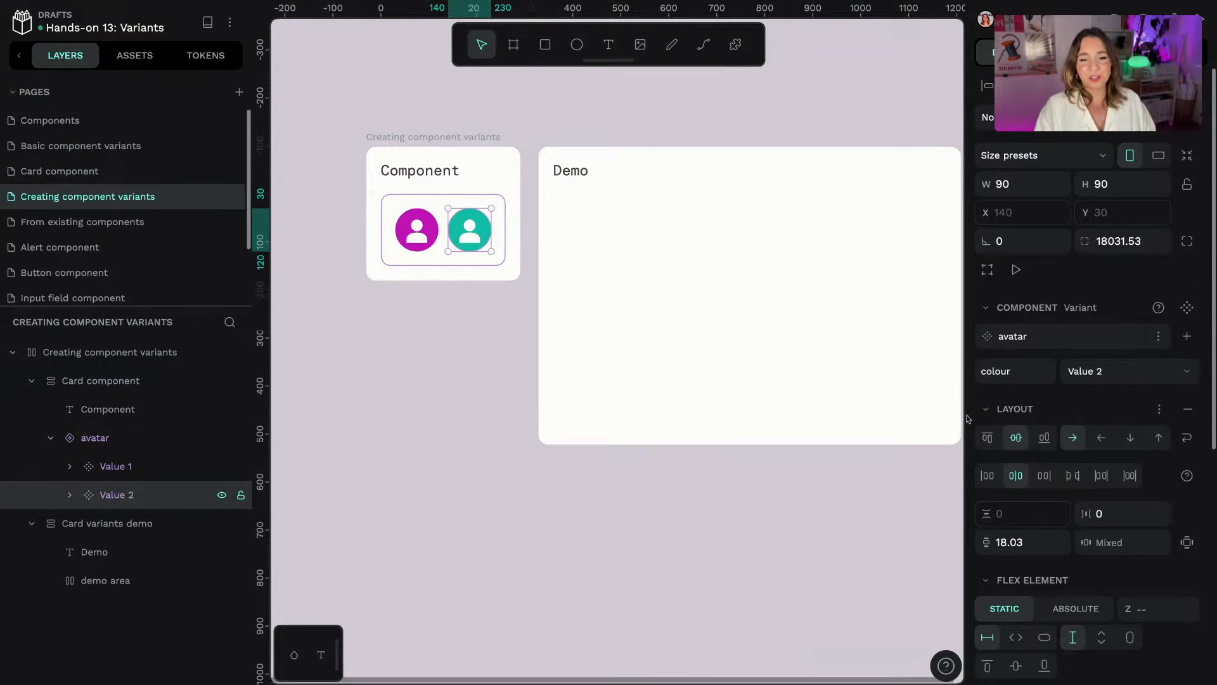
# - Set the colour value of the first avatar variant to "purple"
pyautogui.click(99, 466)
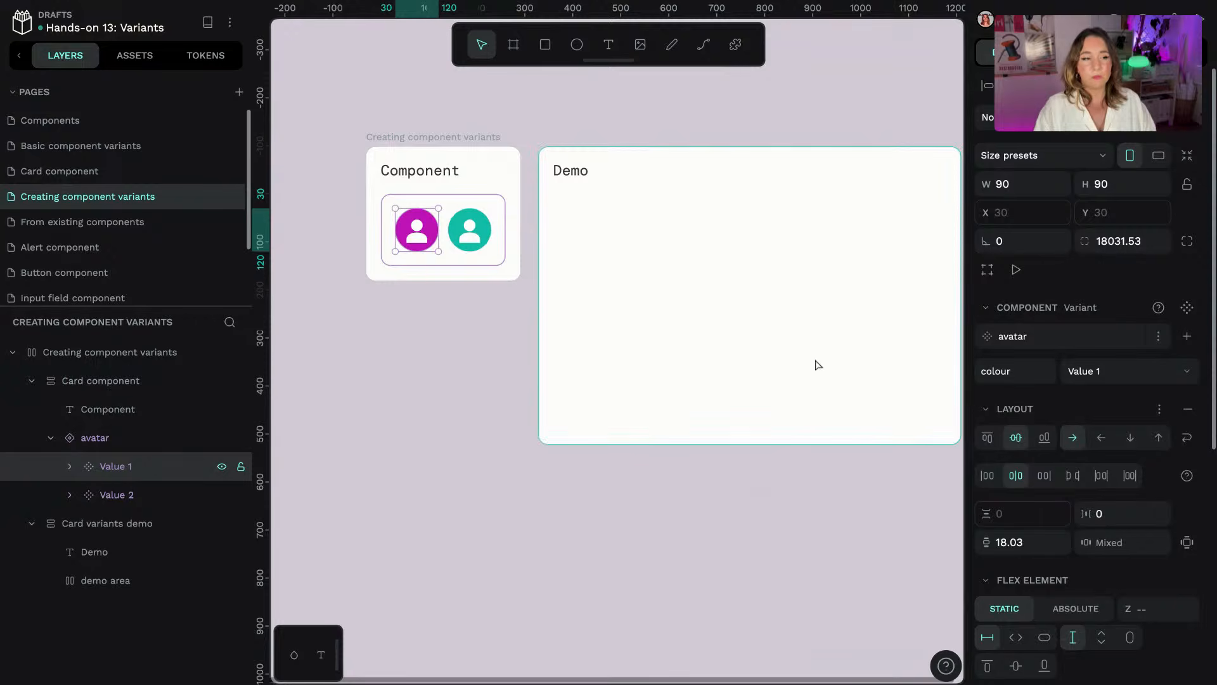
pyautogui.click(1112, 370)
pyautogui.write('pu')
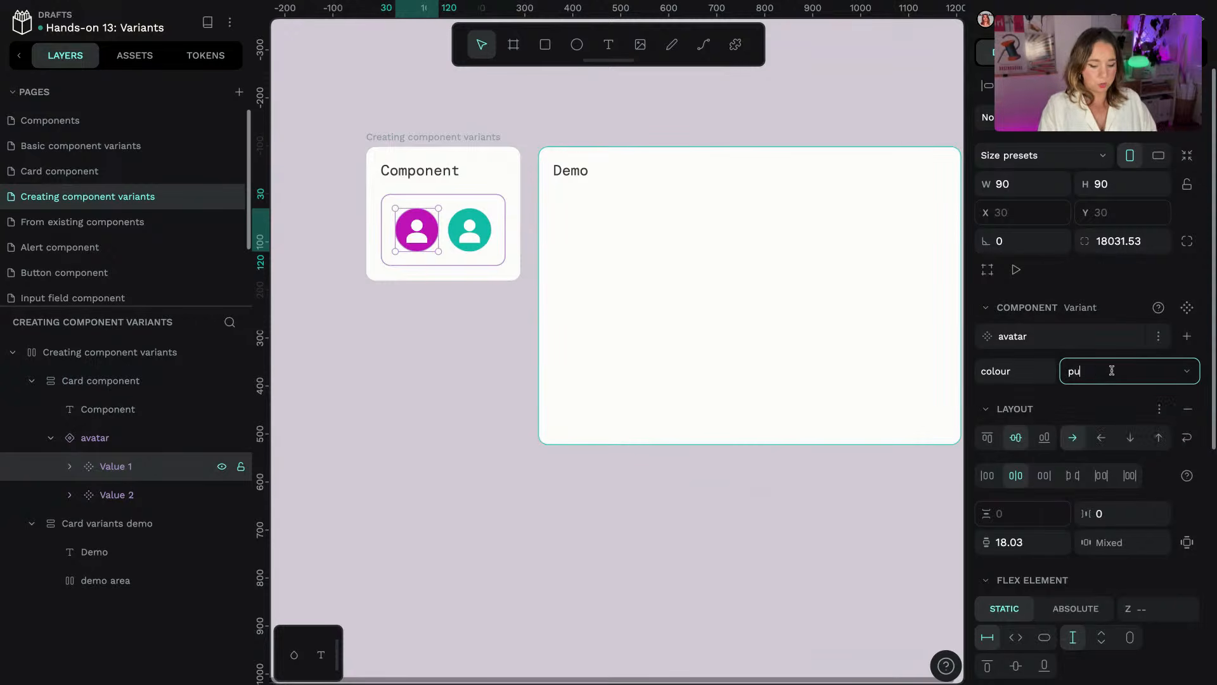
pyautogui.write('rple')
pyautogui.press('Return')
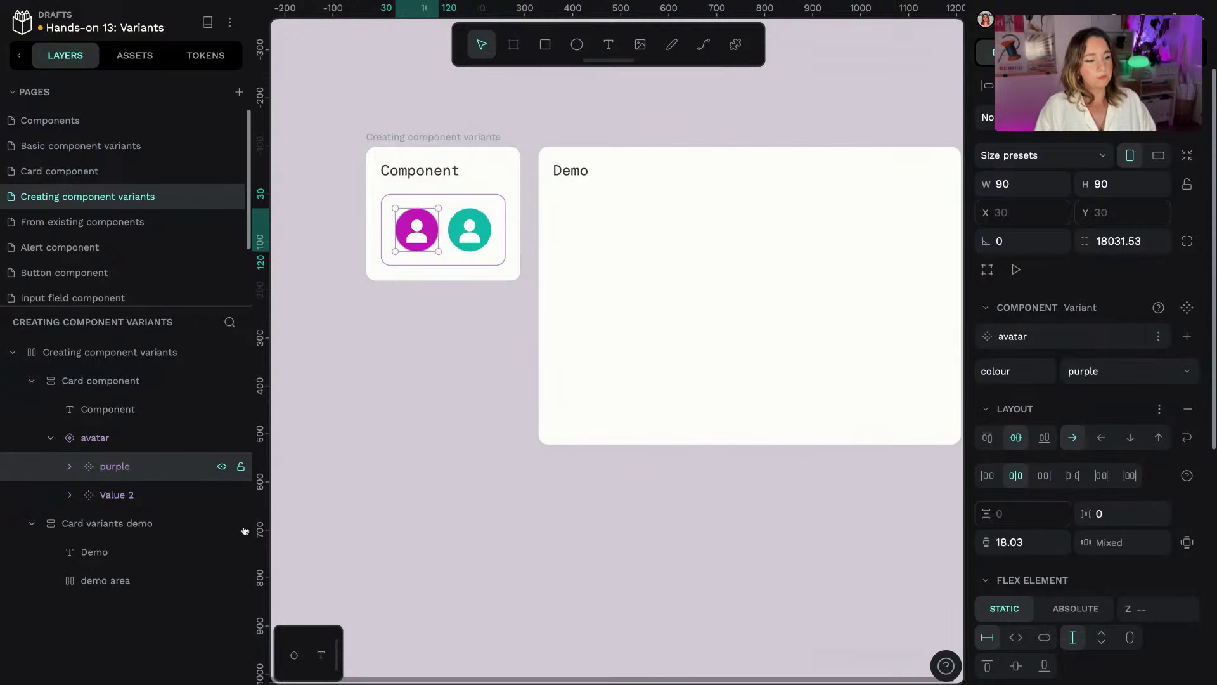
# - Set the colour value of the second, teal avatar variant to "green"
pyautogui.click(134, 493)
pyautogui.doubleClick(1087, 373)
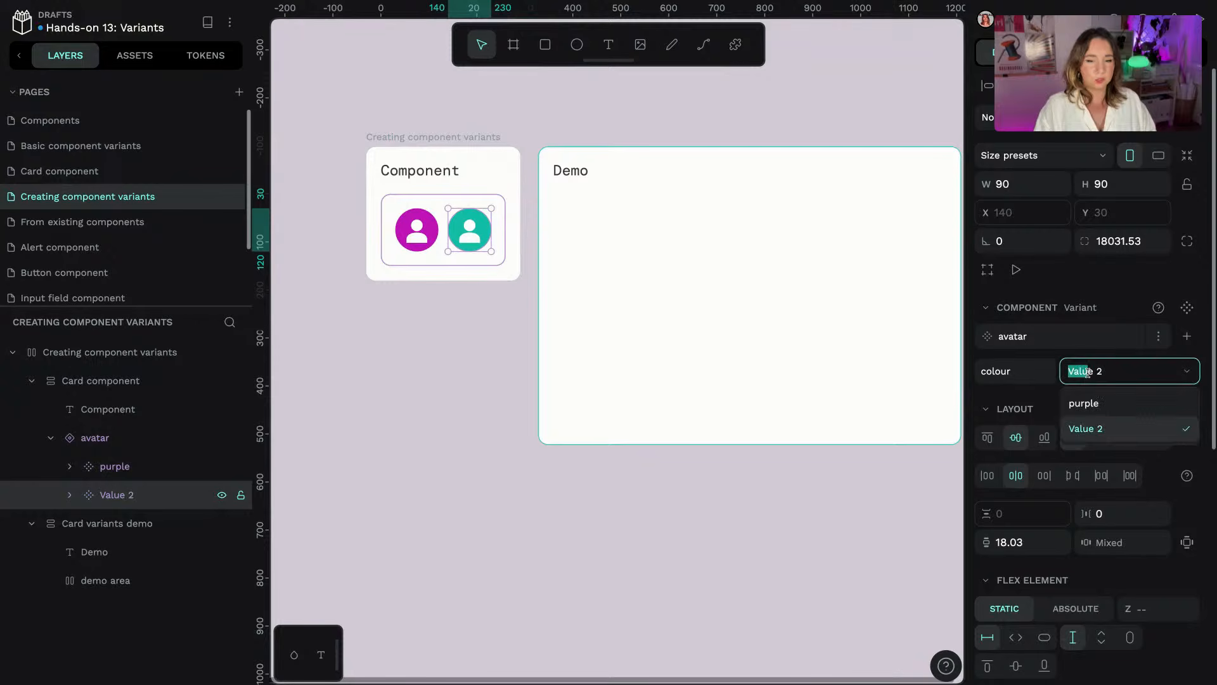
pyautogui.write('va')
pyautogui.press('BackSpace')
pyautogui.press('BackSpace')
pyautogui.write('green')
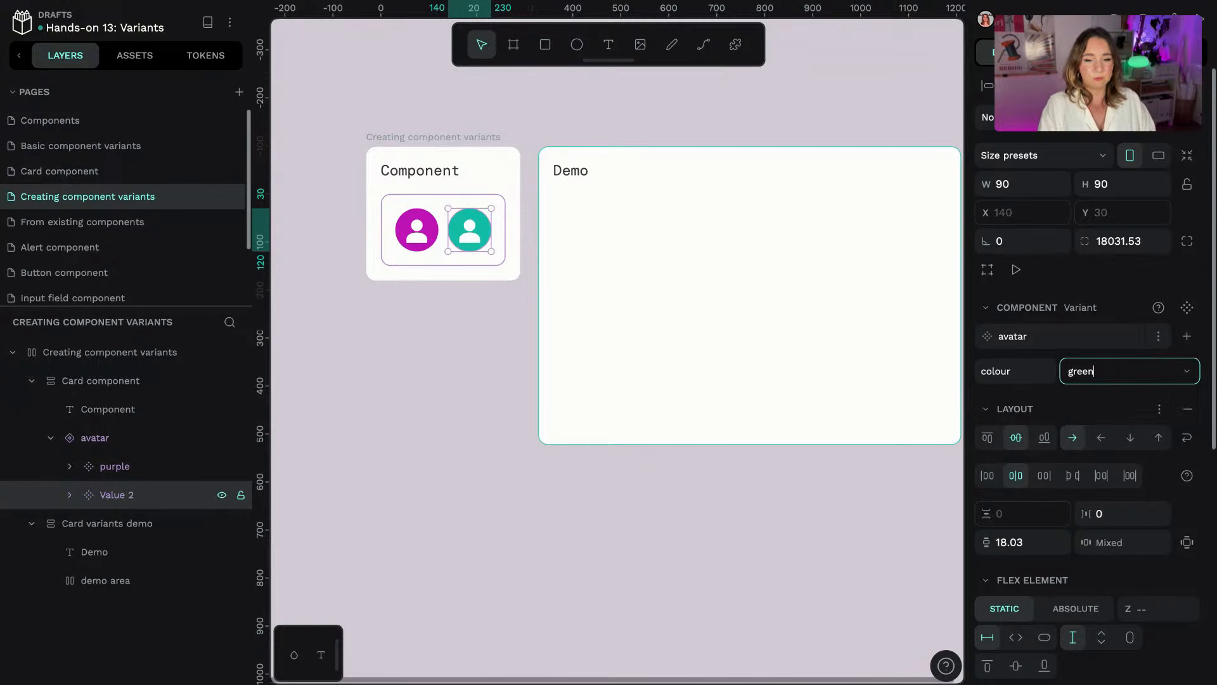
pyautogui.press('Return')
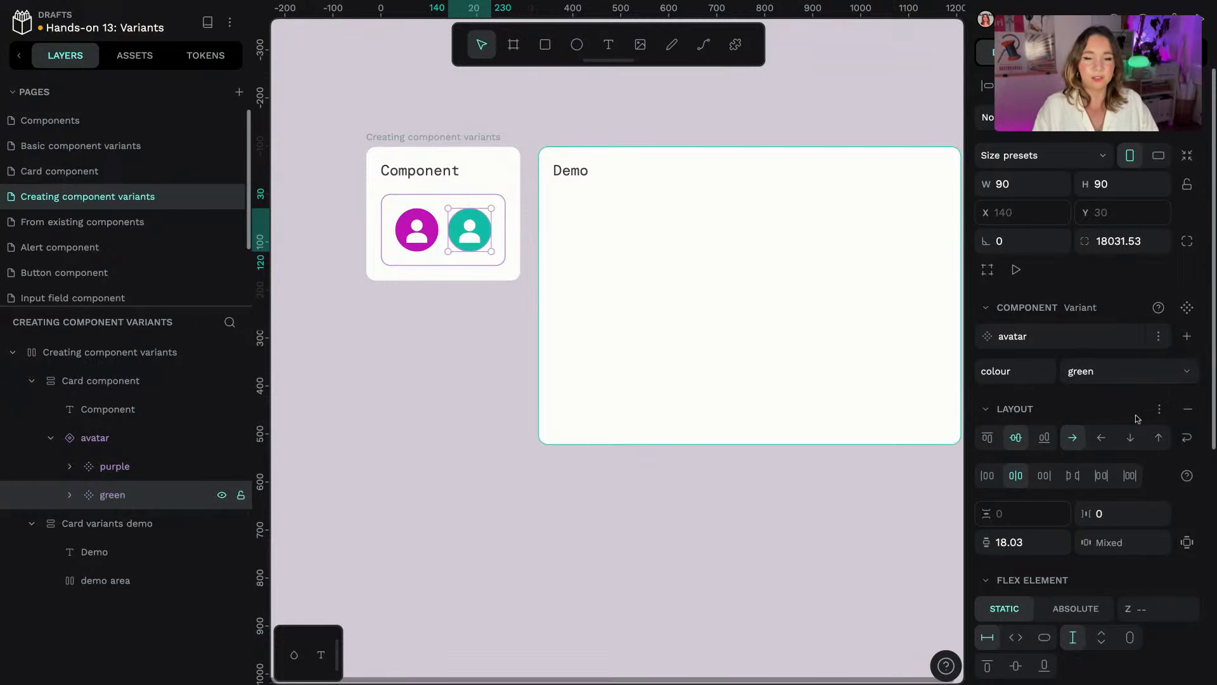
pyautogui.click(517, 308)
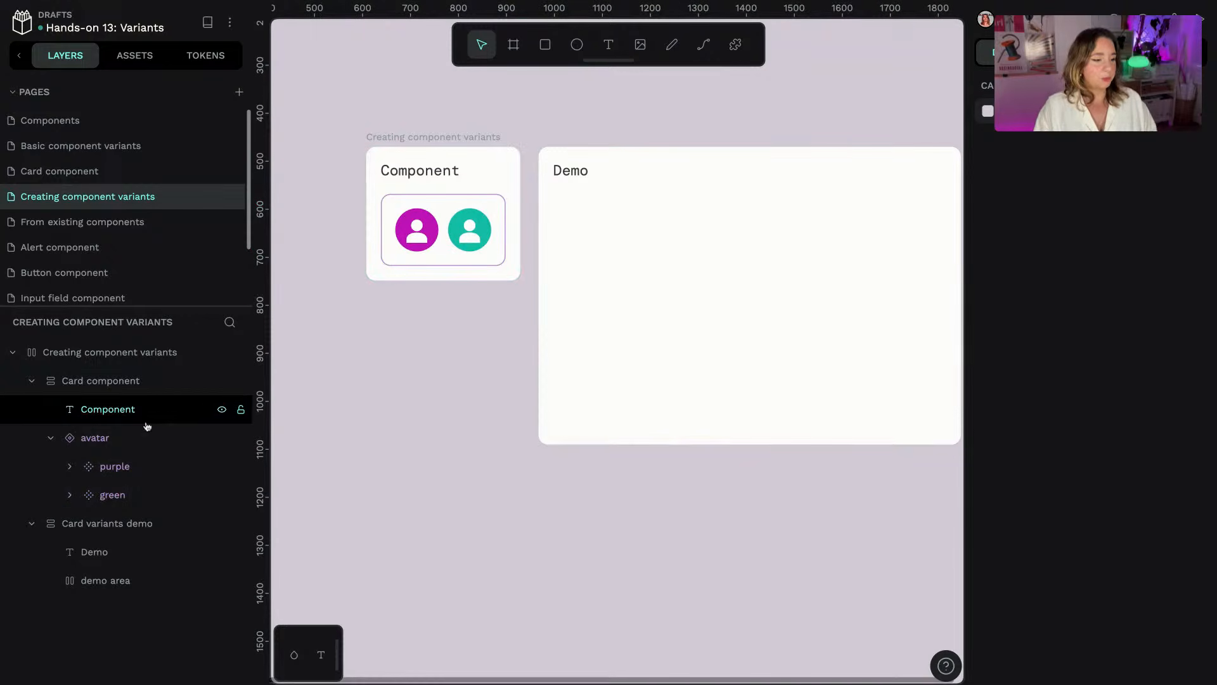
# - Create a third avatar variant from the green one and set its colour value to "yellow"
pyautogui.click(114, 466)
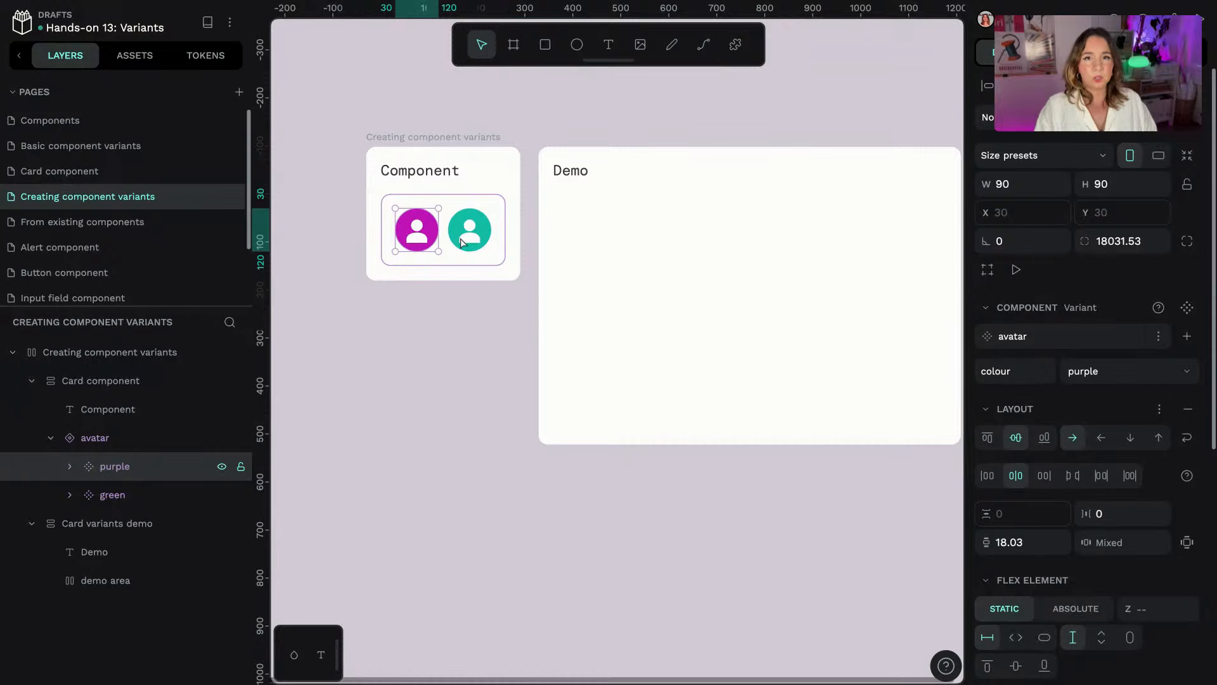
pyautogui.click(480, 234)
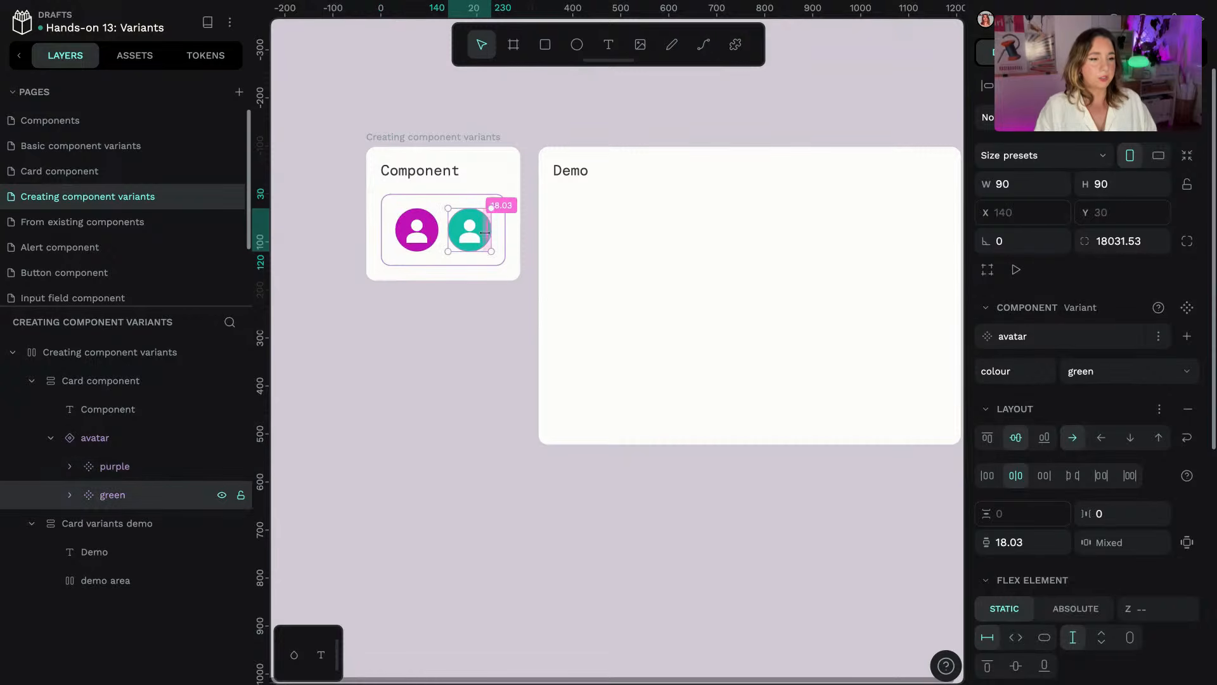
pyautogui.rightClick(480, 234)
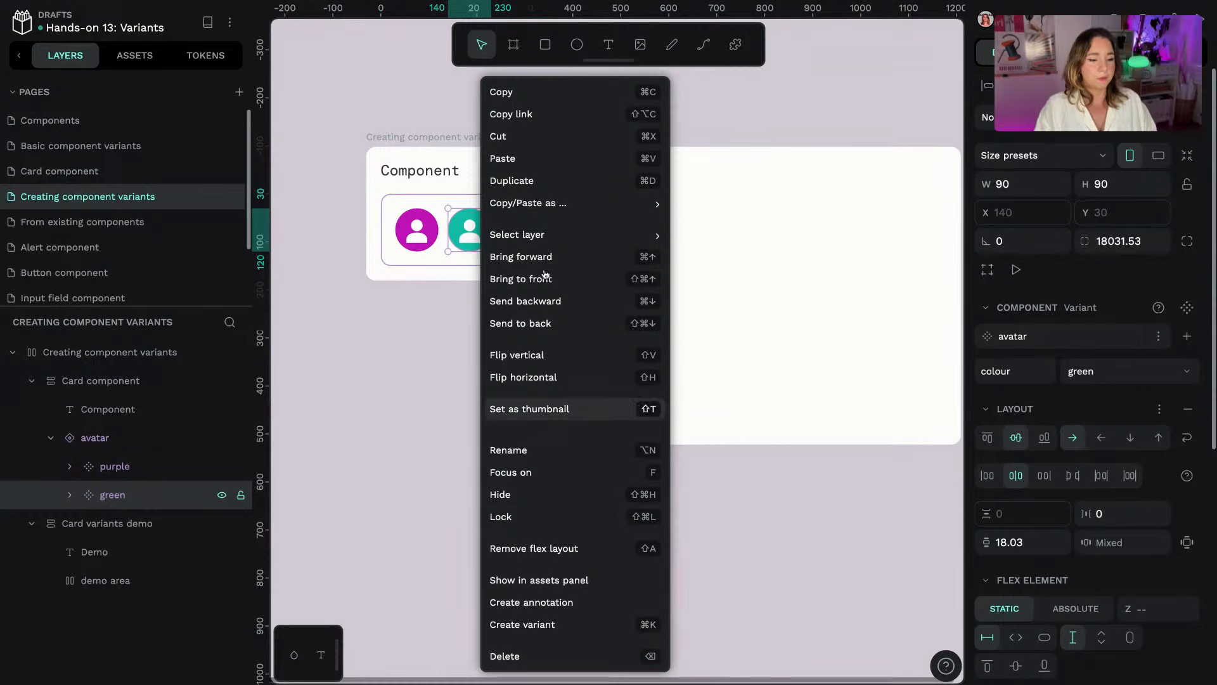
pyautogui.click(428, 322)
pyautogui.click(487, 234)
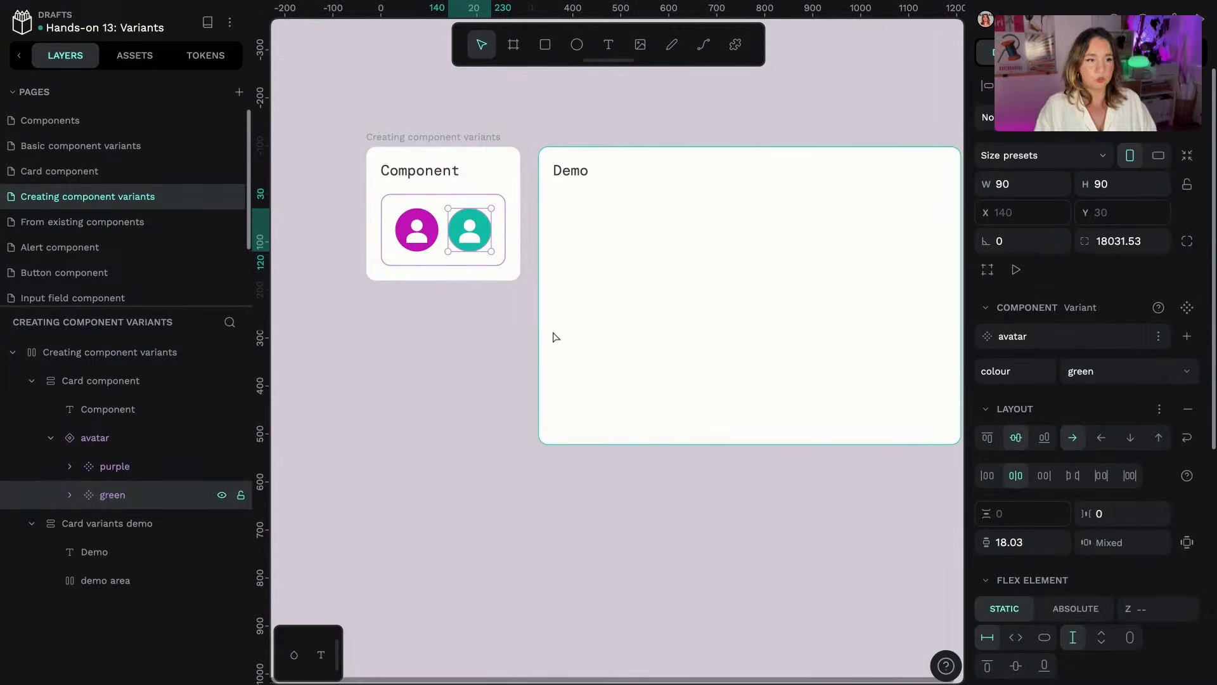
pyautogui.hotkey('ctrl', 'd')
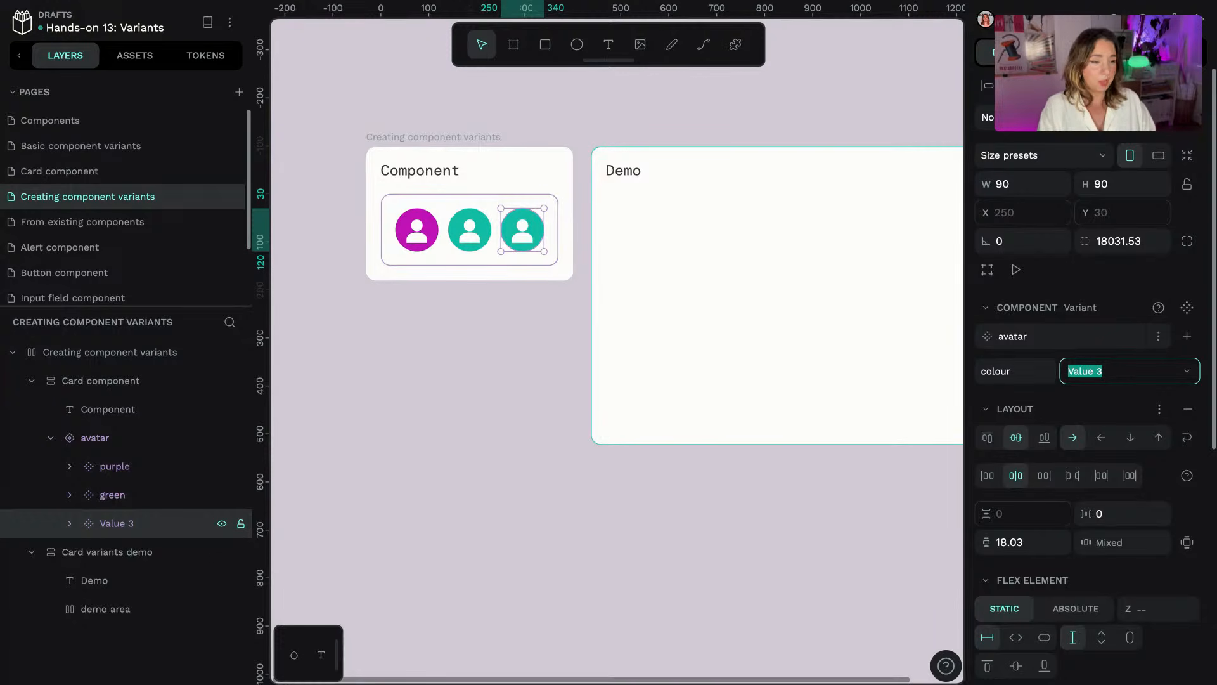
pyautogui.write('yellow')
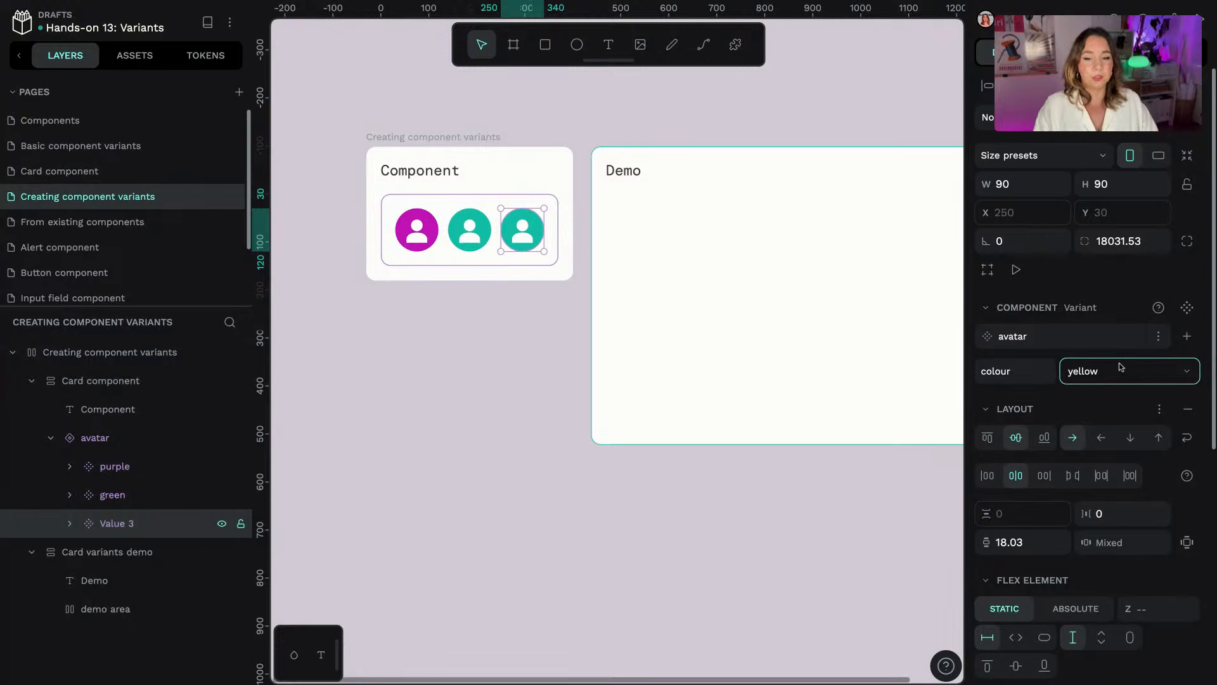
pyautogui.press('Return')
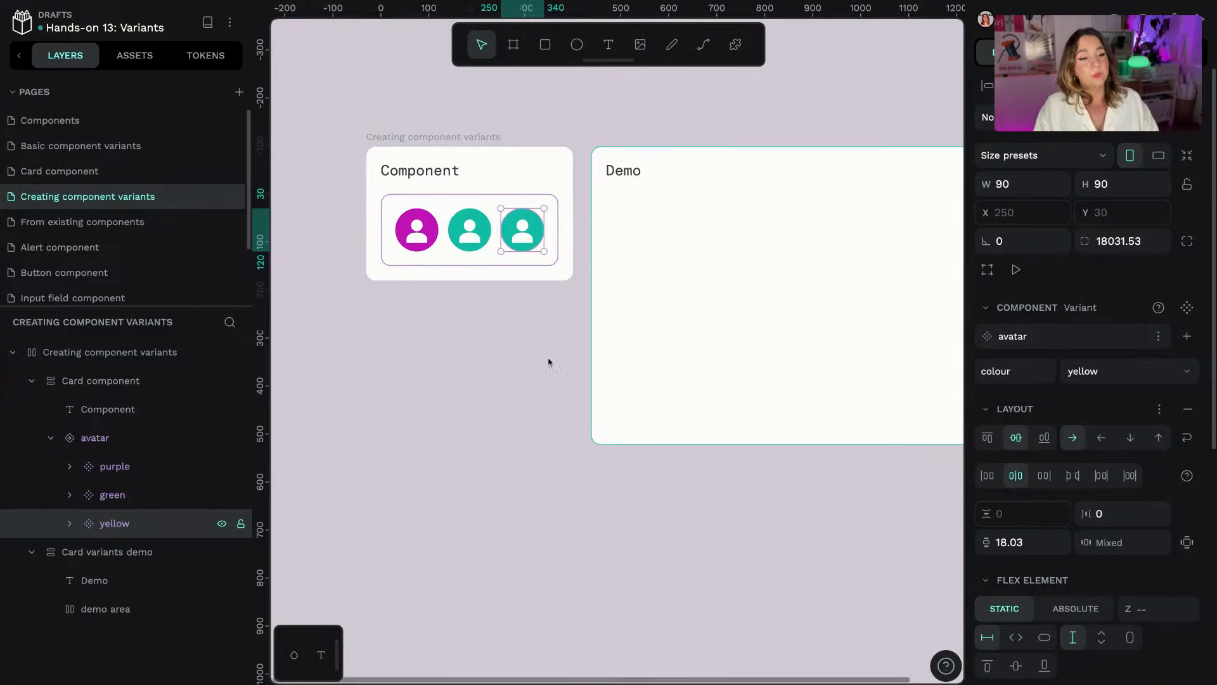
# - Change the yellow avatar variant's fill to #d6c000, with hue 54, saturation 100 and brightness value 84
pyautogui.scroll(-4, 1045, 502)
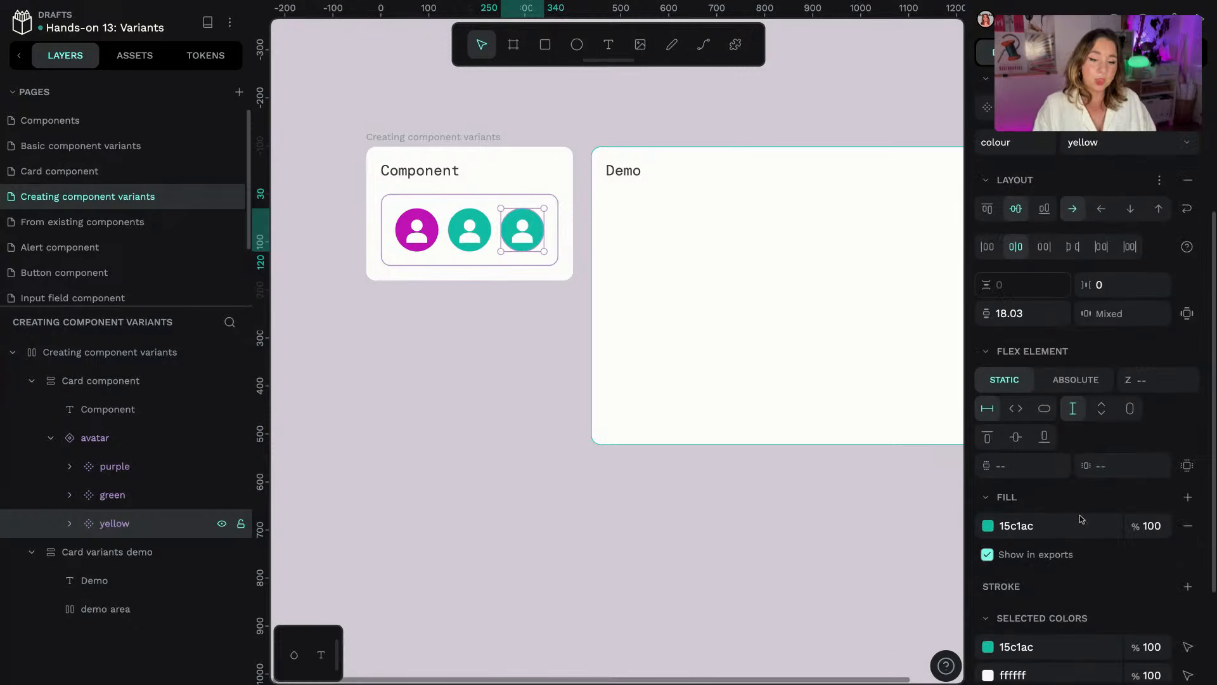
pyautogui.click(989, 521)
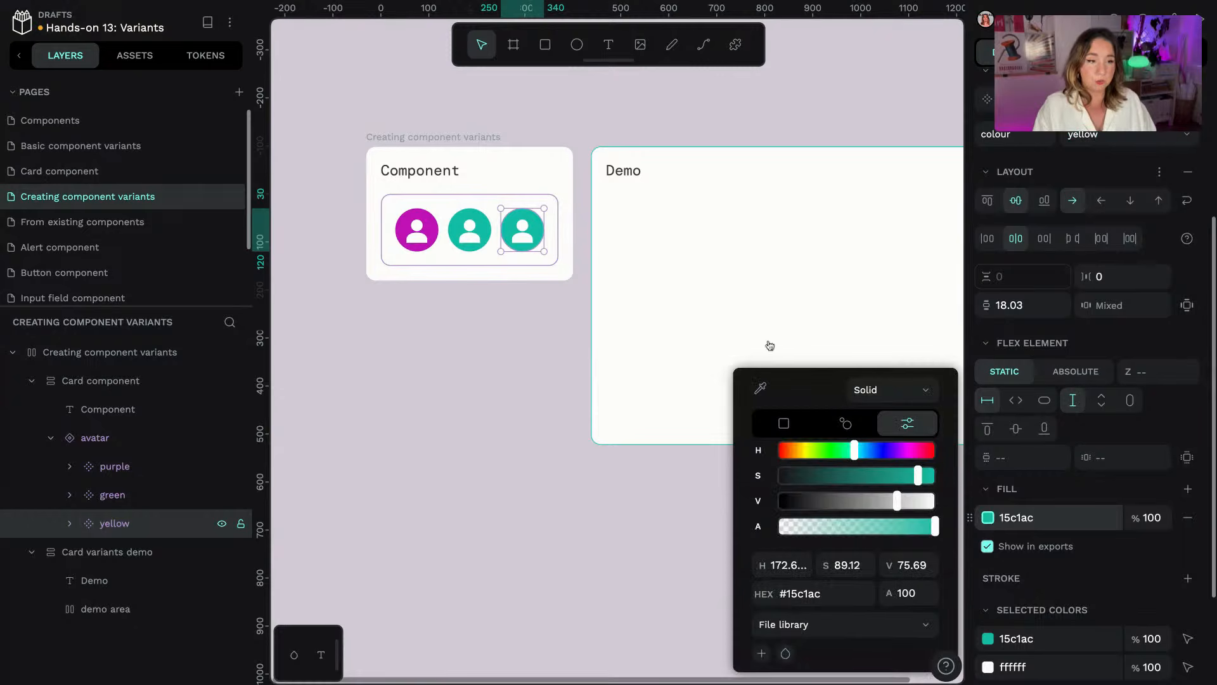
pyautogui.moveTo(831, 450); pyautogui.dragTo(809, 453)
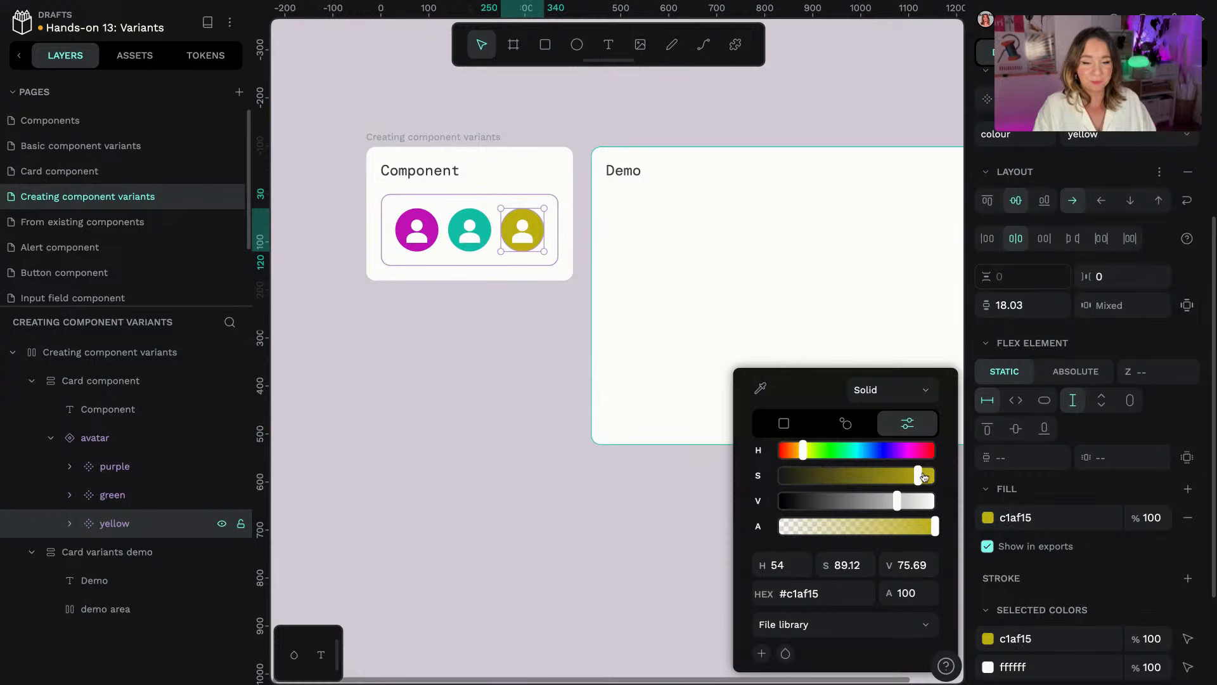
pyautogui.moveTo(919, 476); pyautogui.dragTo(935, 475)
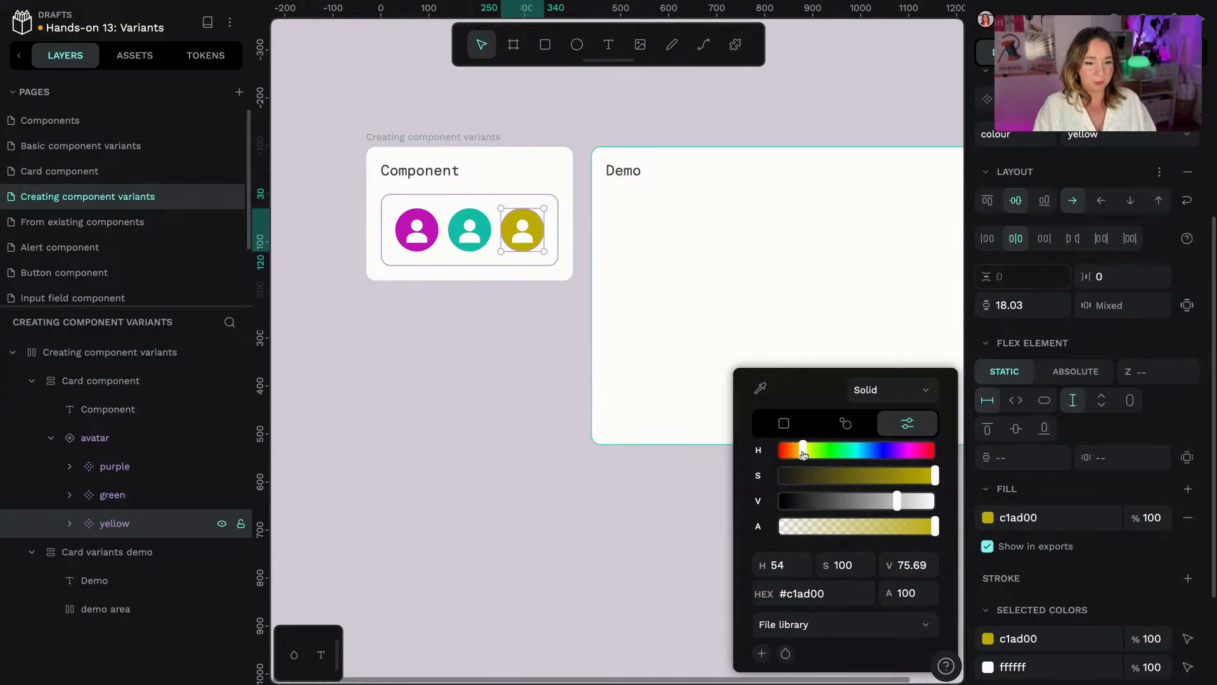
pyautogui.moveTo(802, 451); pyautogui.dragTo(803, 451)
pyautogui.moveTo(897, 504); pyautogui.dragTo(910, 502)
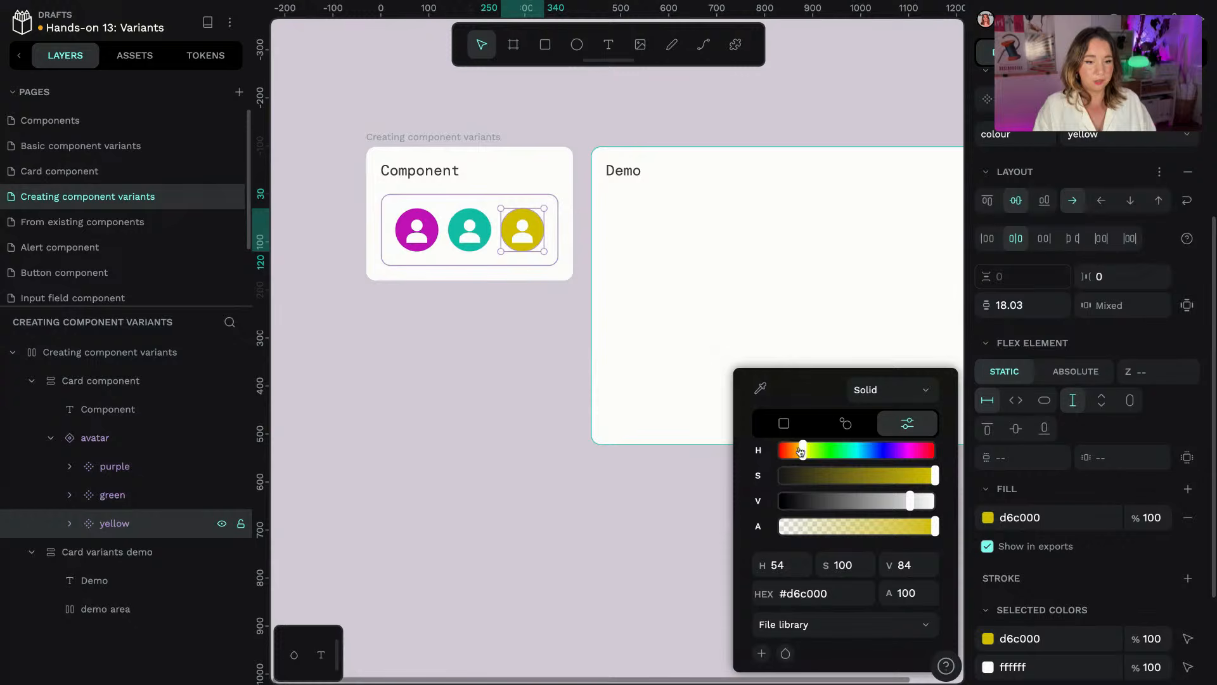
# - Shift the yellow avatar variant's fill slightly towards orange, to #d6b200
pyautogui.moveTo(804, 451); pyautogui.dragTo(799, 451)
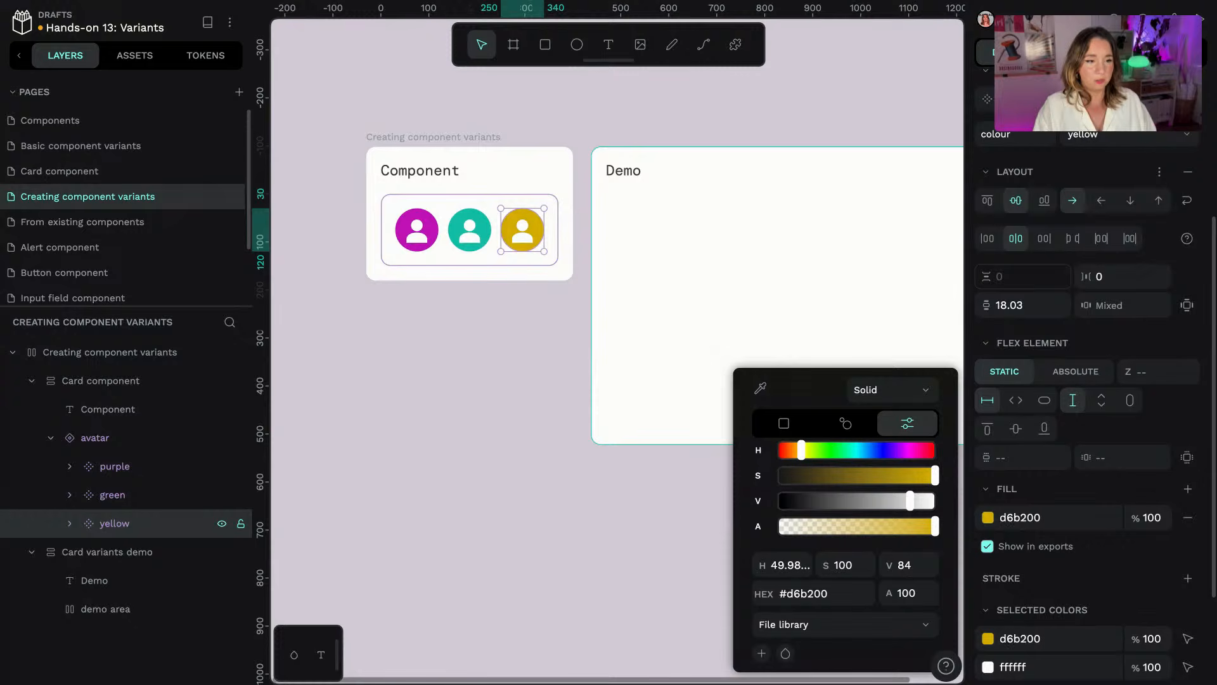
pyautogui.click(556, 346)
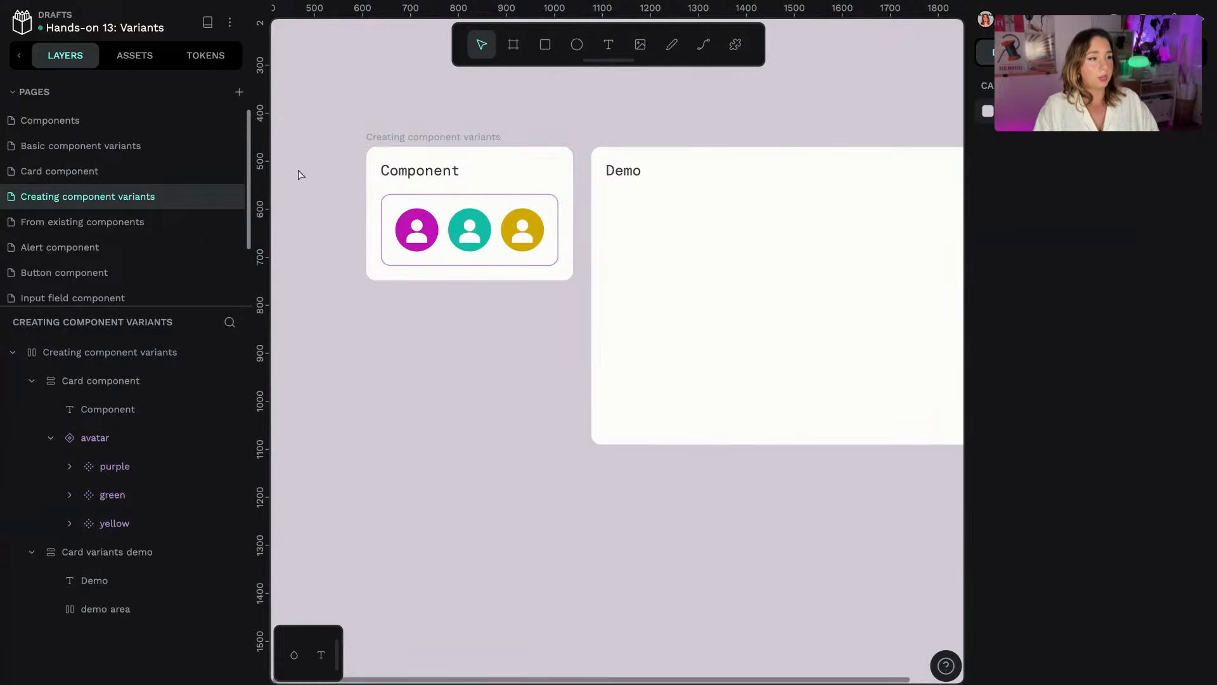
# - Place a copy of the avatar component from the local library in the Demo board
pyautogui.click(140, 63)
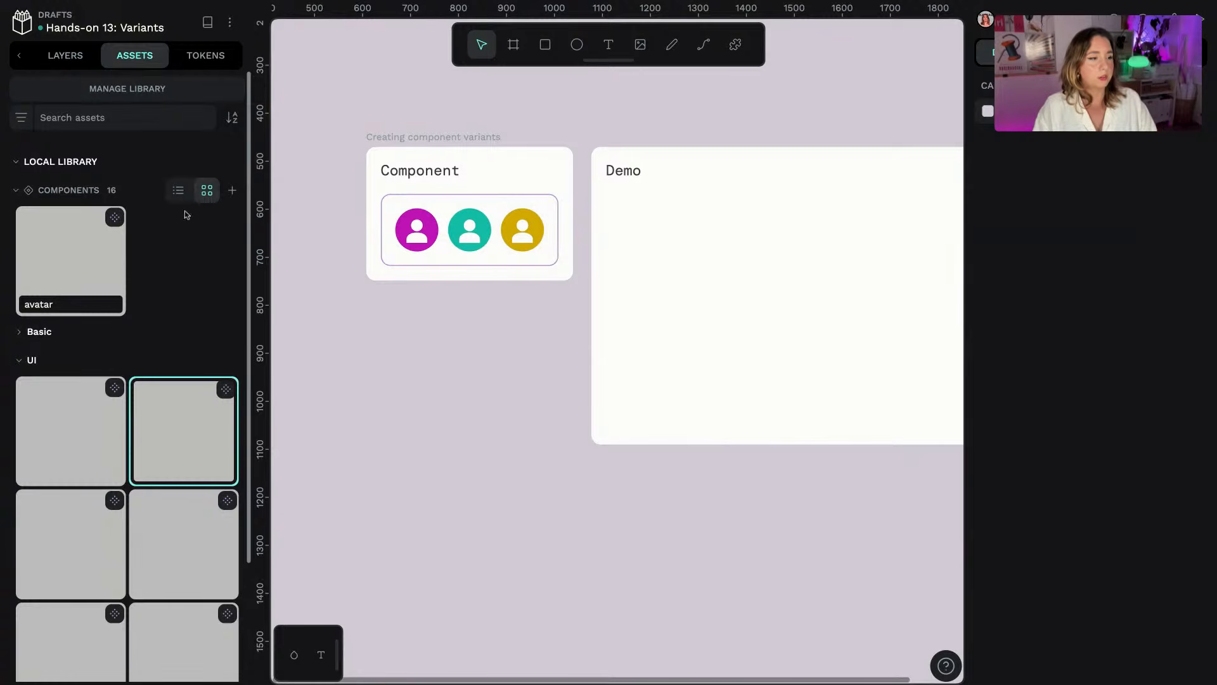
pyautogui.click(179, 191)
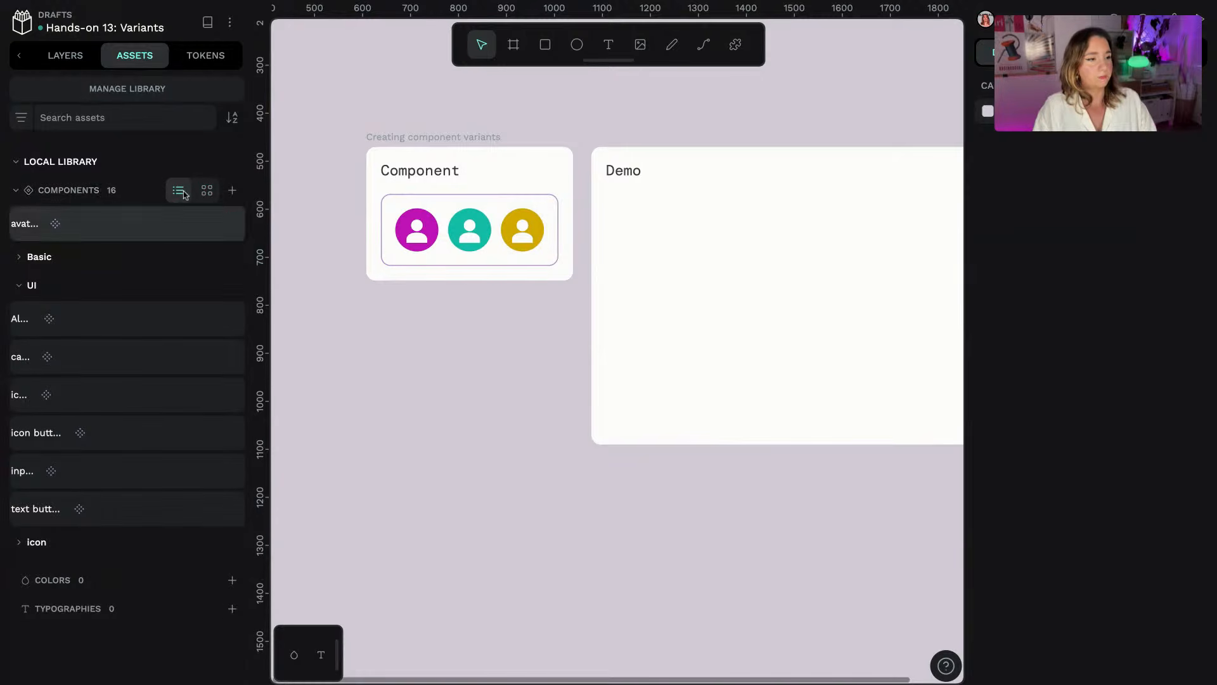
pyautogui.click(207, 192)
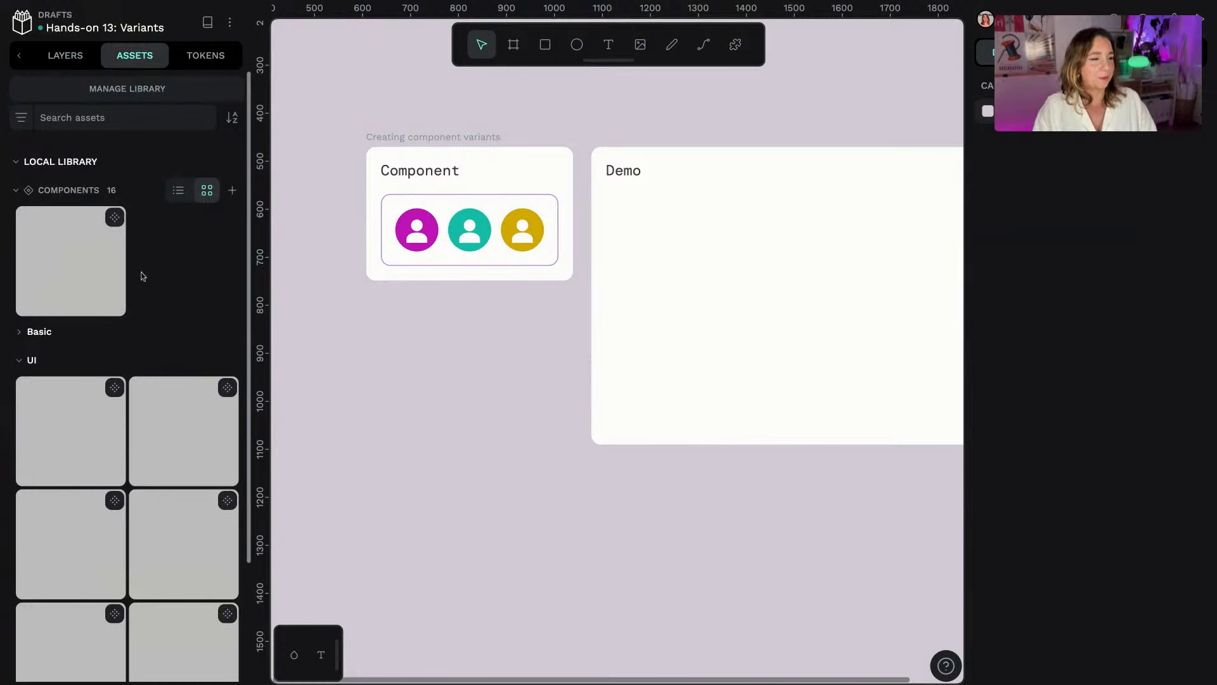
pyautogui.moveTo(77, 259); pyautogui.dragTo(634, 216)
pyautogui.hscroll(3, 816, 110)
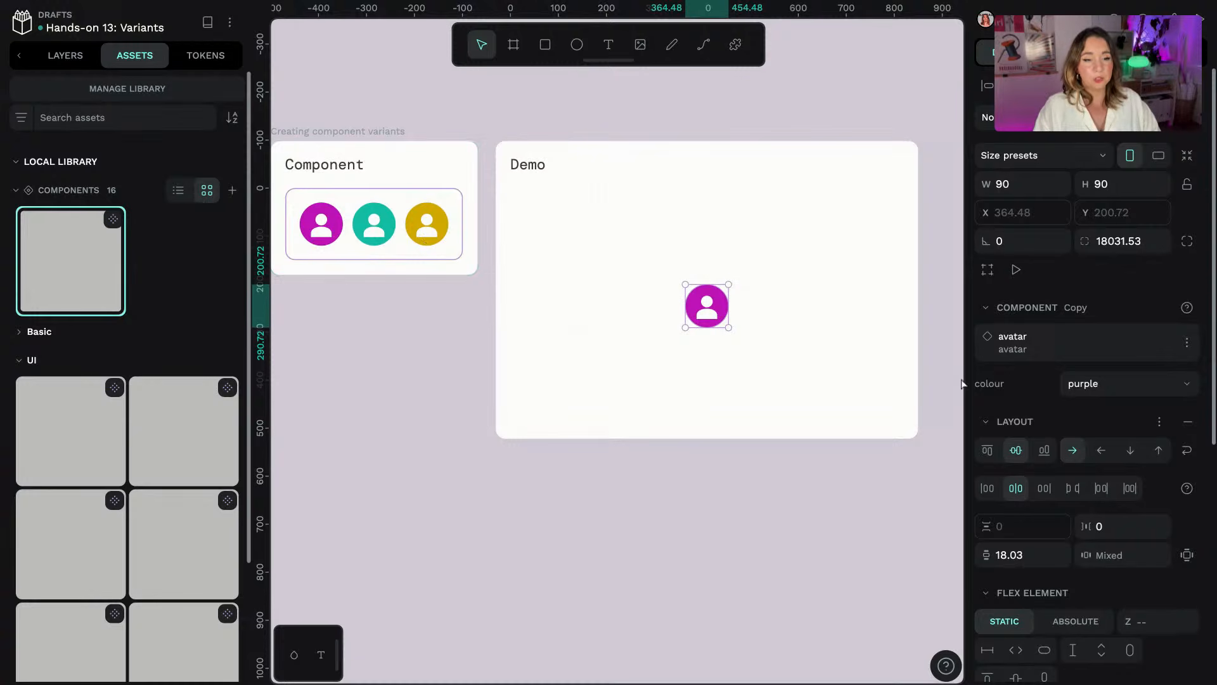
# - Switch the placed avatar copy's colour to green, to yellow and back to purple
pyautogui.click(1186, 386)
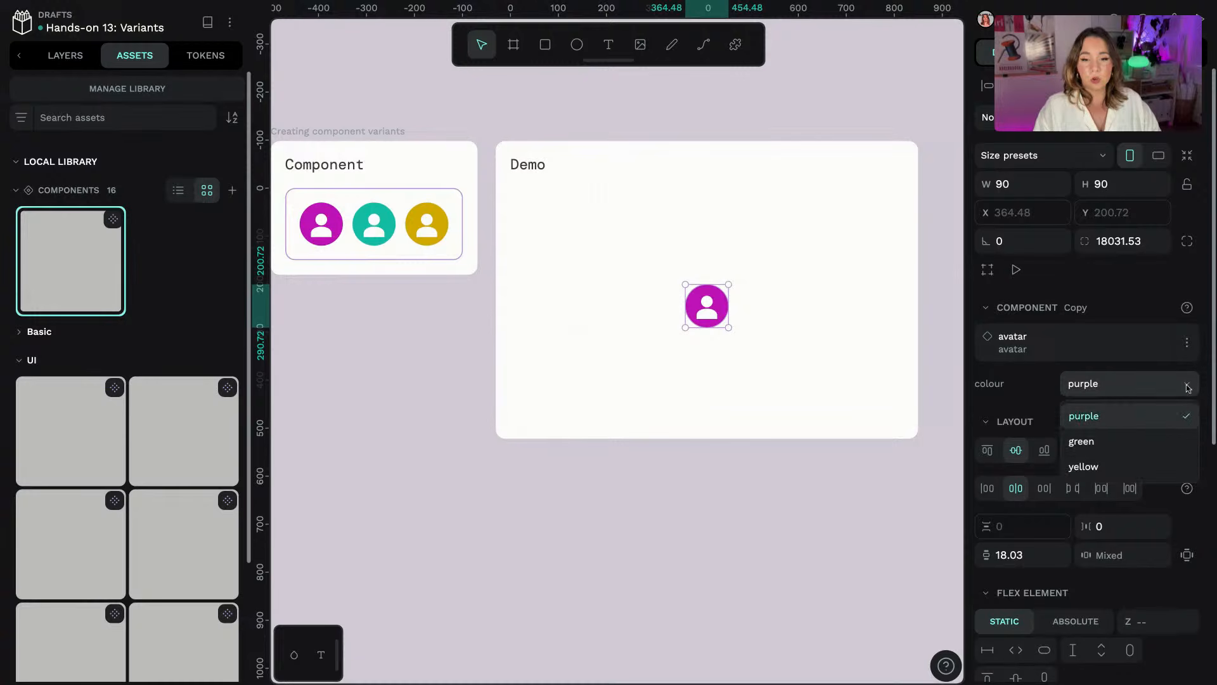
pyautogui.click(1141, 444)
pyautogui.click(1126, 385)
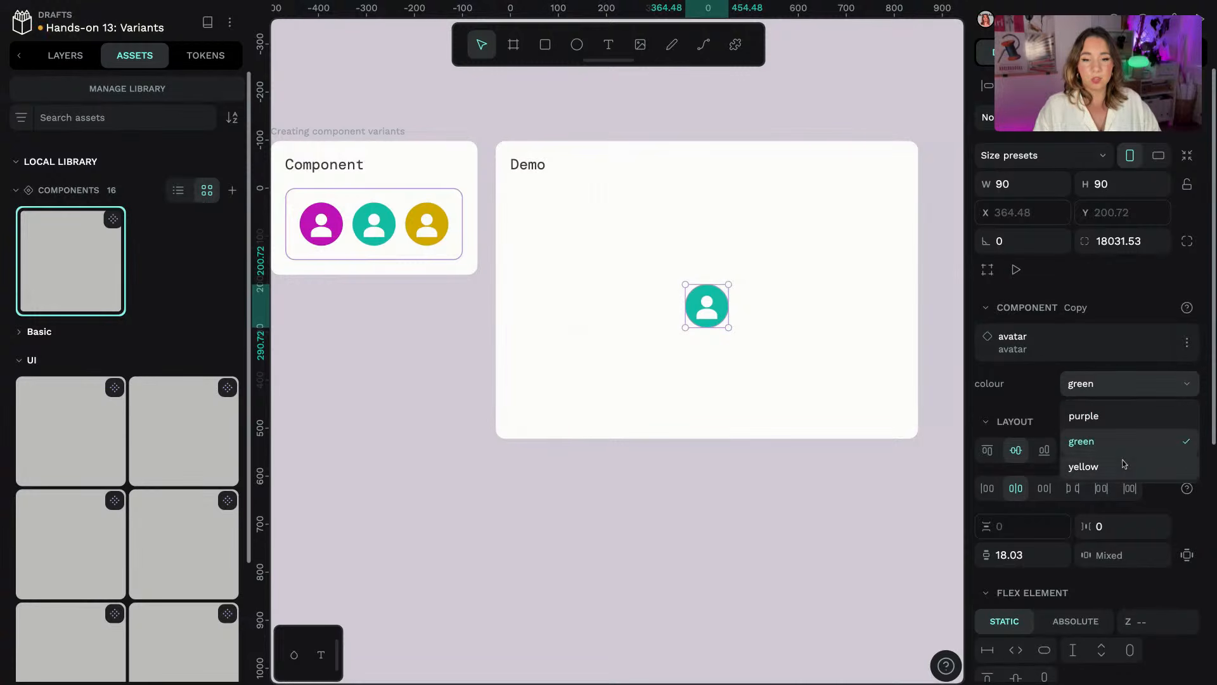
pyautogui.click(1123, 466)
pyautogui.click(1119, 385)
pyautogui.click(1116, 413)
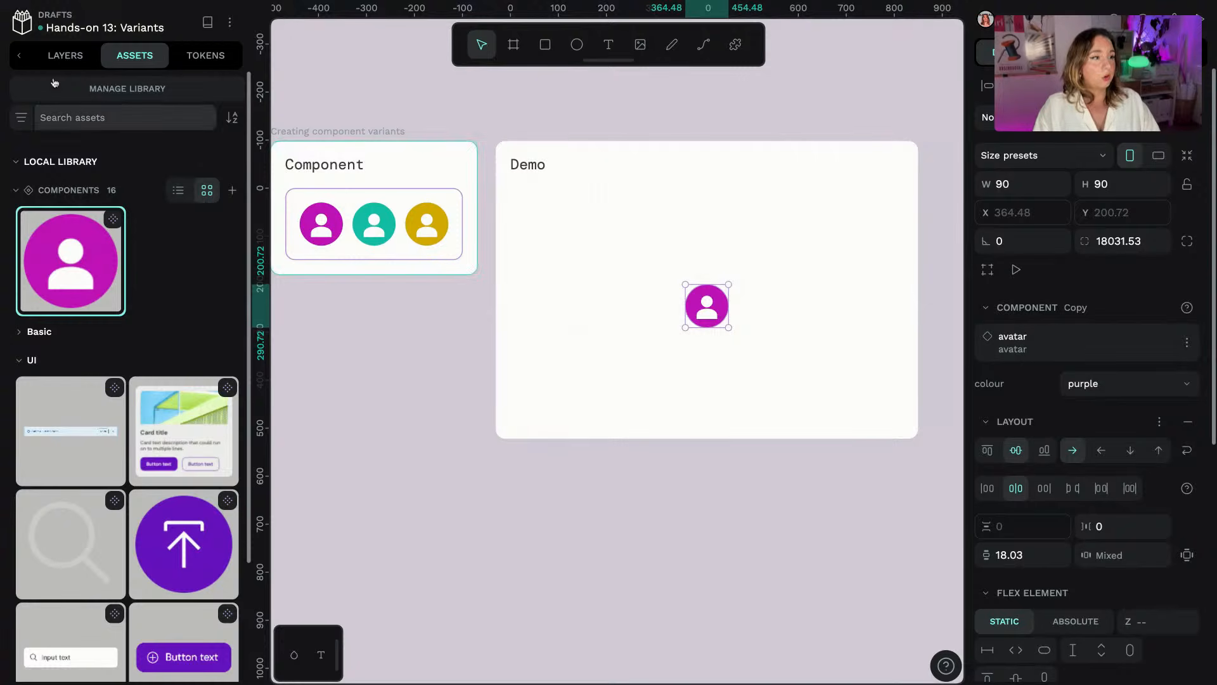
# - Combine the baseball, burger, apple, frown and headphones icons on the From existing components page as variants
pyautogui.click(64, 59)
pyautogui.click(479, 117)
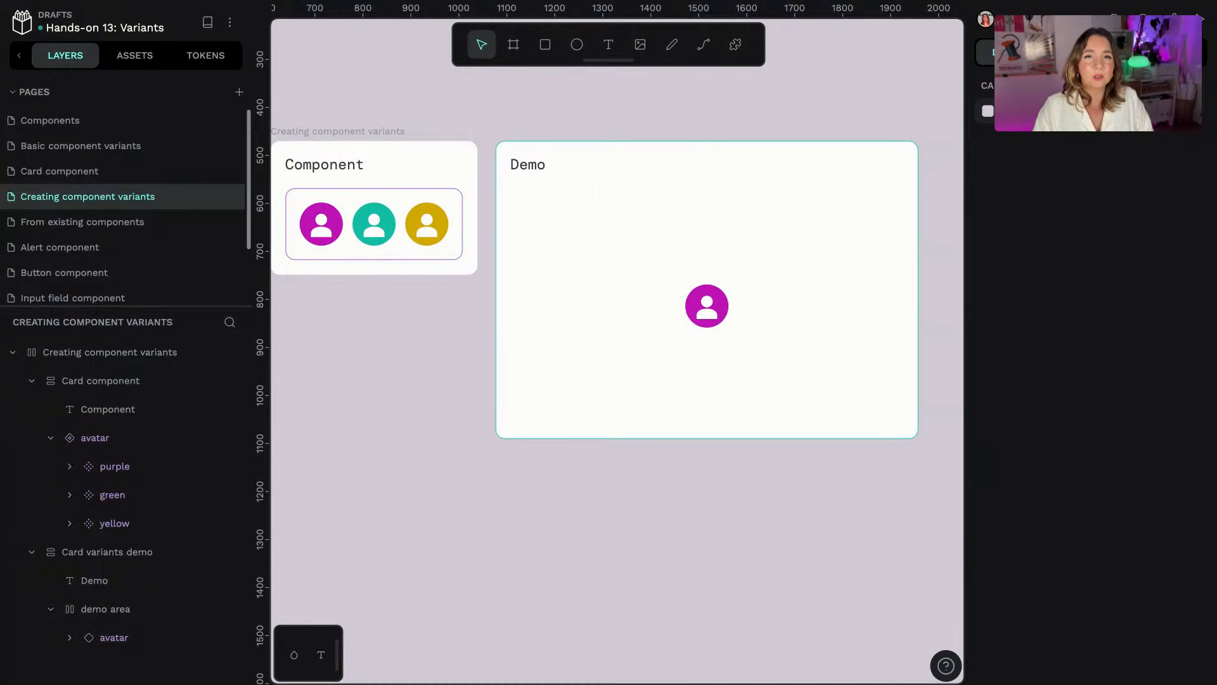
pyautogui.click(134, 227)
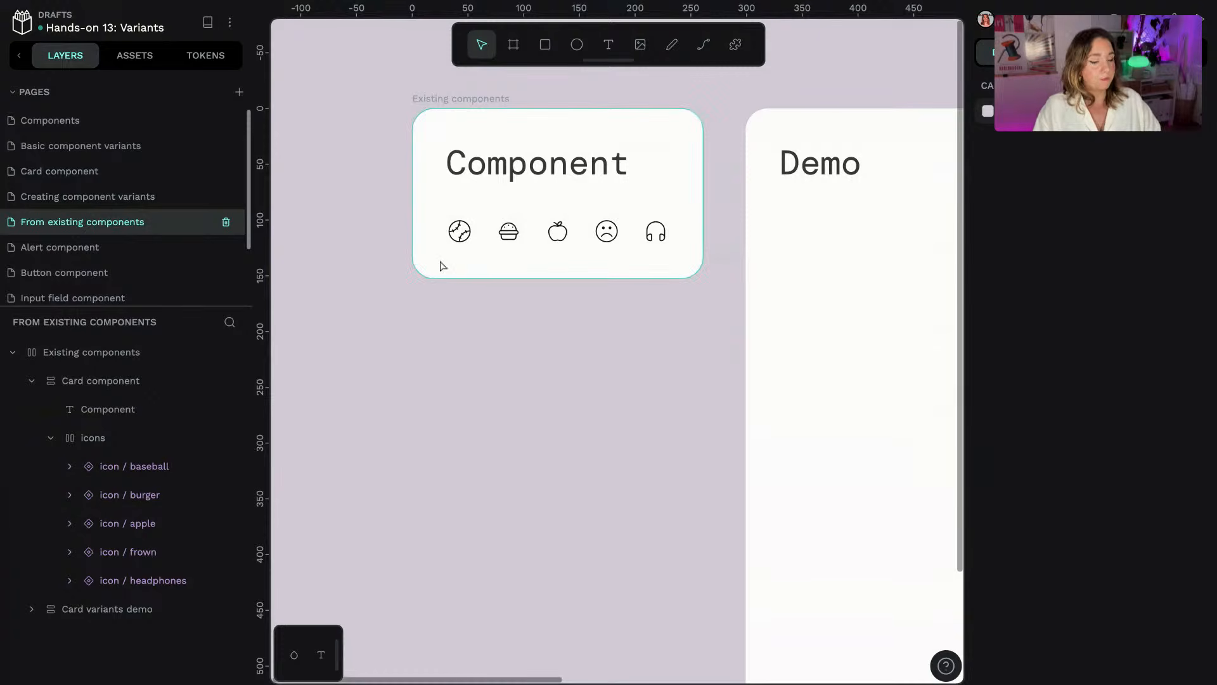
pyautogui.click(460, 236)
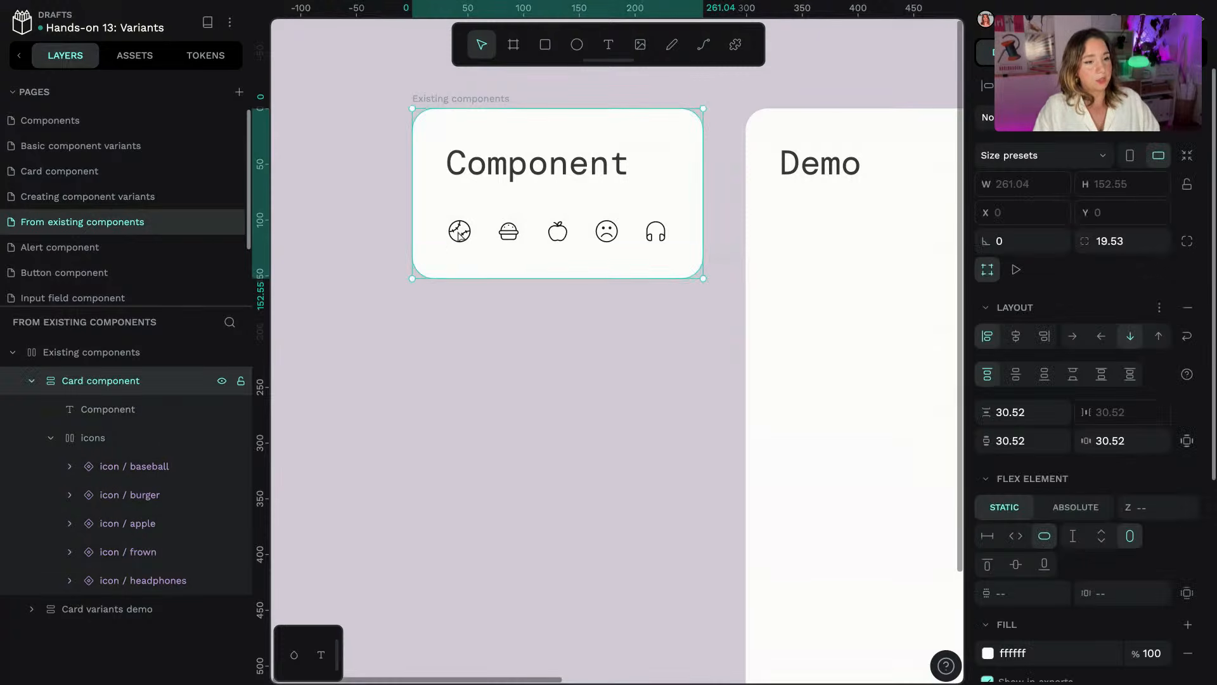
pyautogui.click(140, 466)
pyautogui.keyDown('shift'); pyautogui.click(168, 582); pyautogui.keyUp('shift')
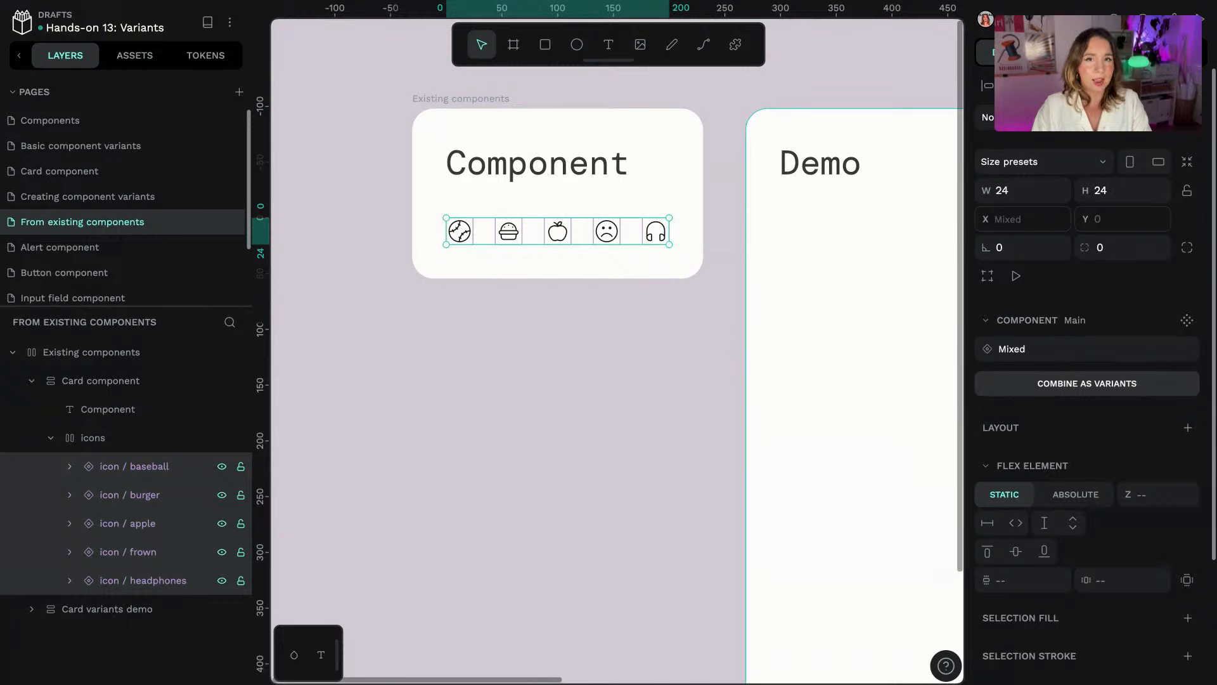
pyautogui.click(1087, 384)
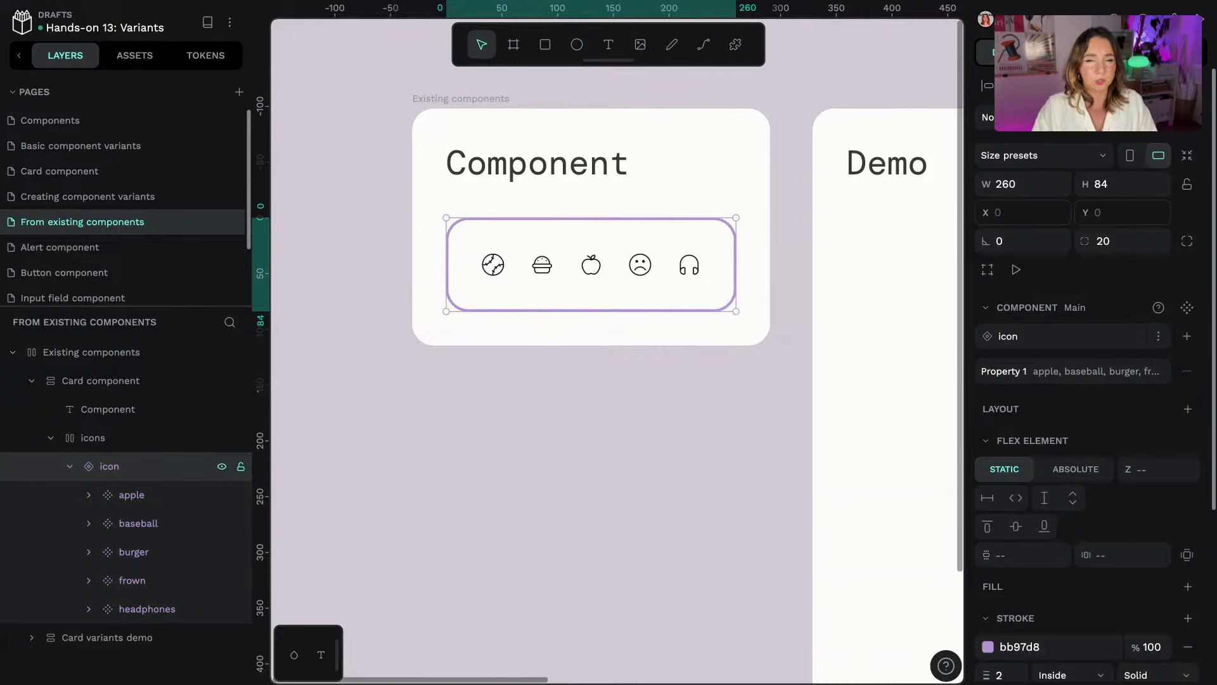
# - Rename the icon component's variant property to "type"
pyautogui.doubleClick(990, 373)
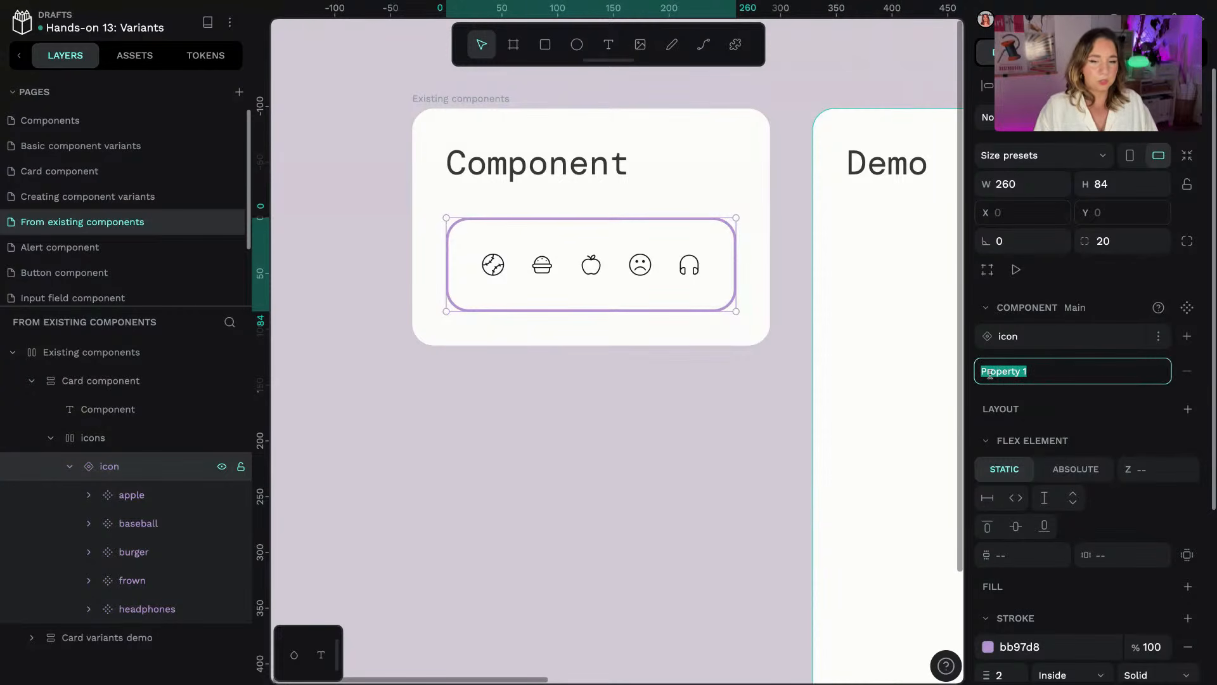
pyautogui.write('type')
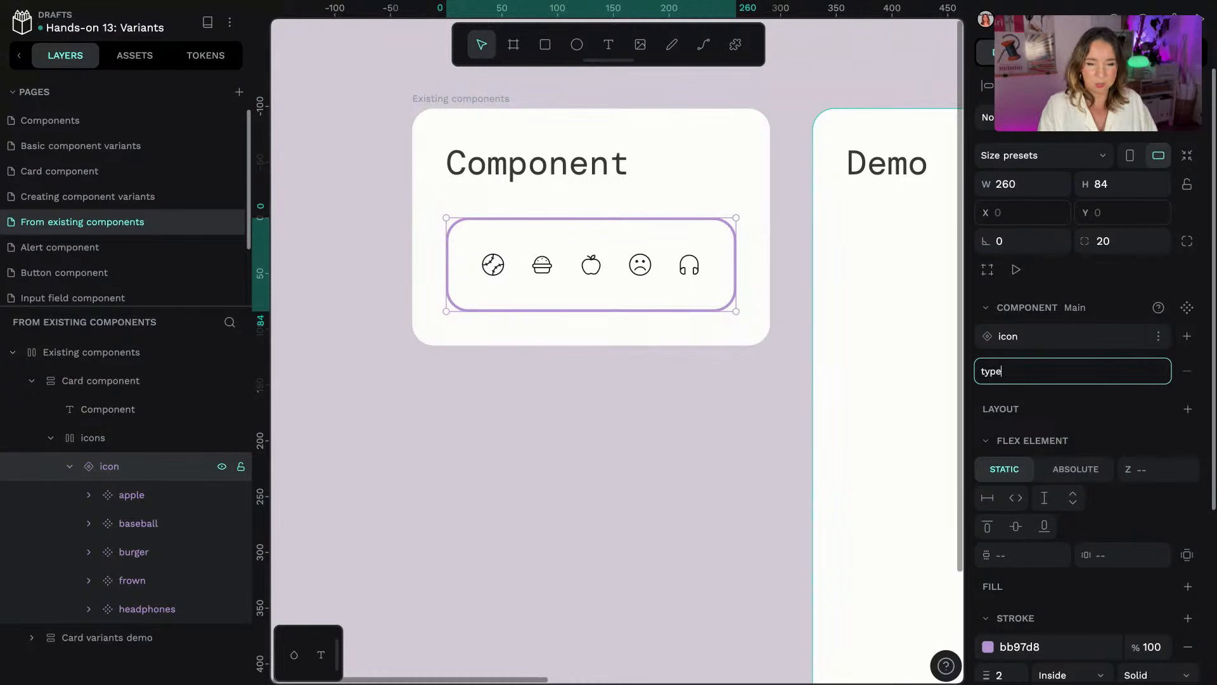
pyautogui.press('Return')
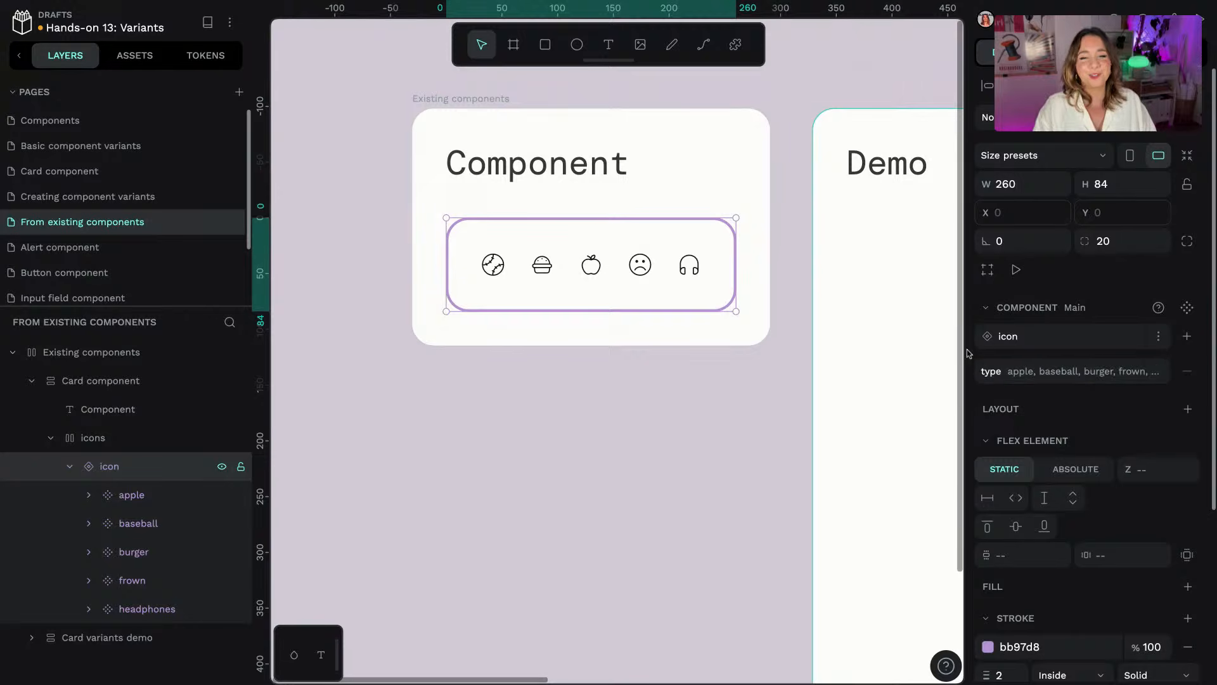
pyautogui.click(739, 443)
# - Place a copy of the new icon component from the local library in the empty Demo board
pyautogui.scroll(-5, 739, 444)
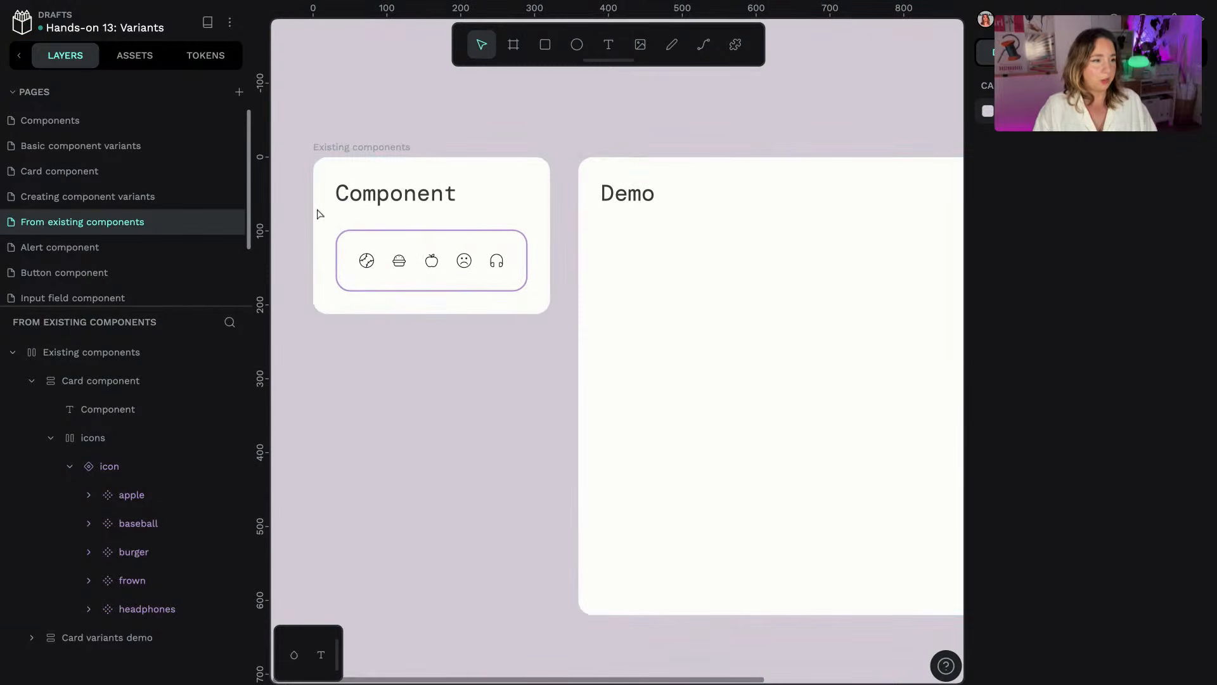
pyautogui.click(142, 59)
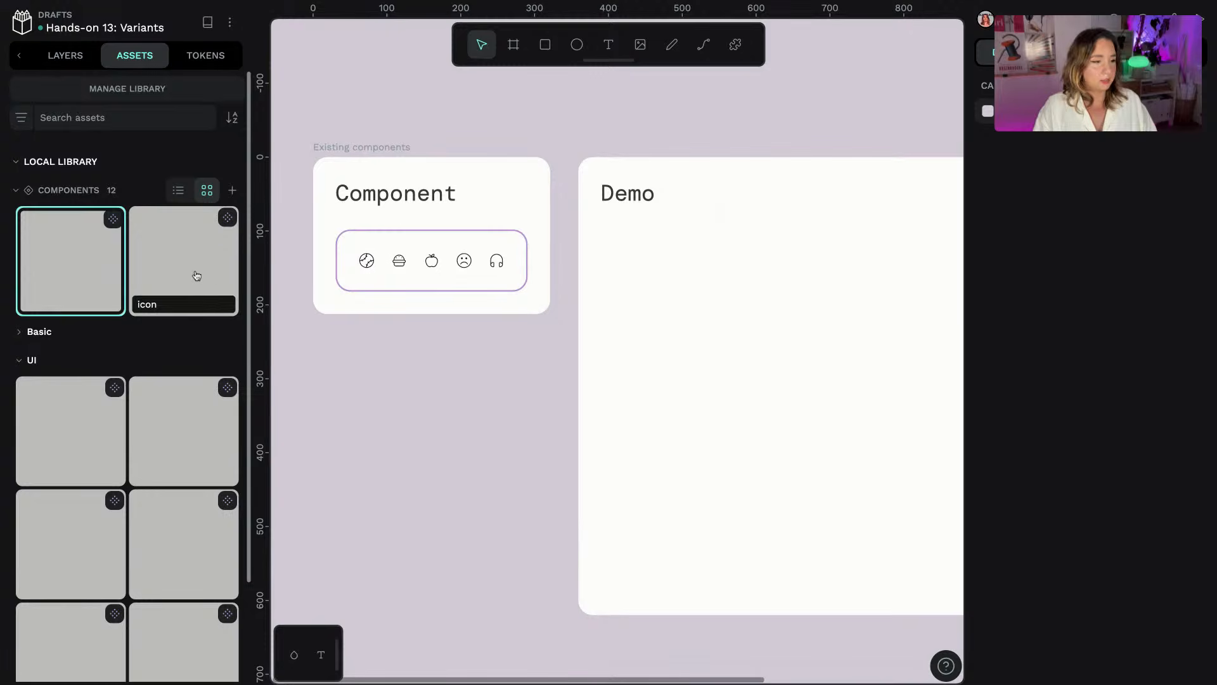
pyautogui.moveTo(197, 275); pyautogui.dragTo(902, 412)
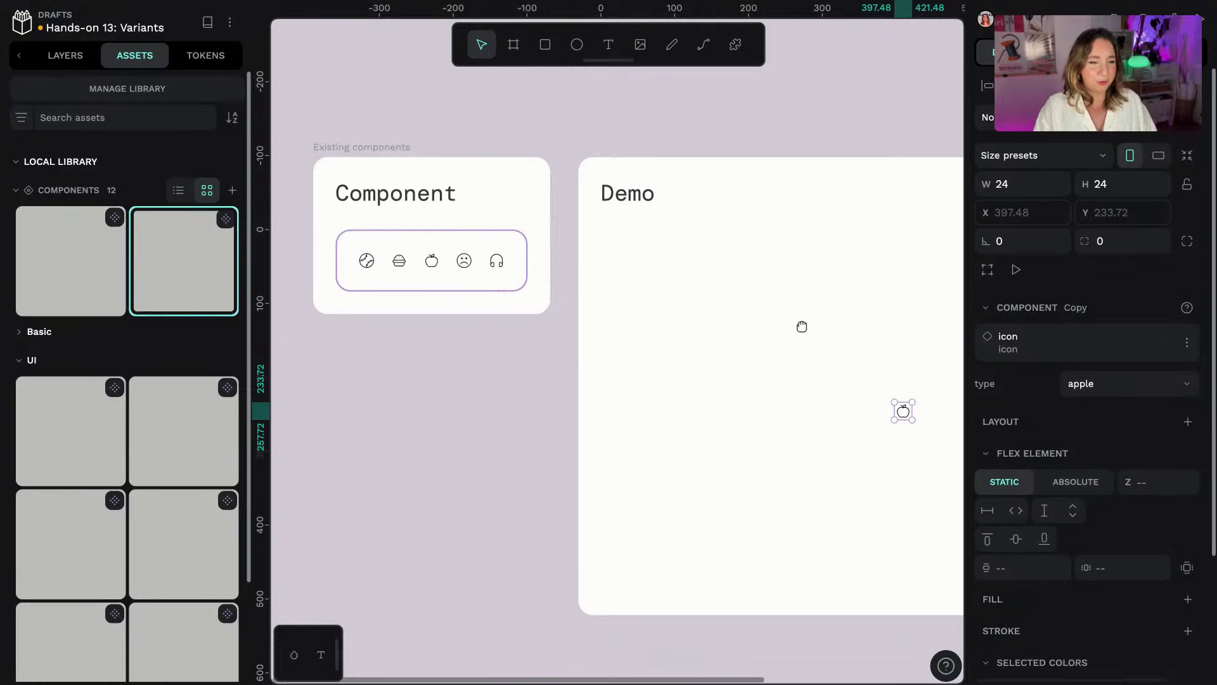
pyautogui.hscroll(3, 805, 330)
pyautogui.scroll(4, 793, 336)
pyautogui.scroll(5, 804, 342)
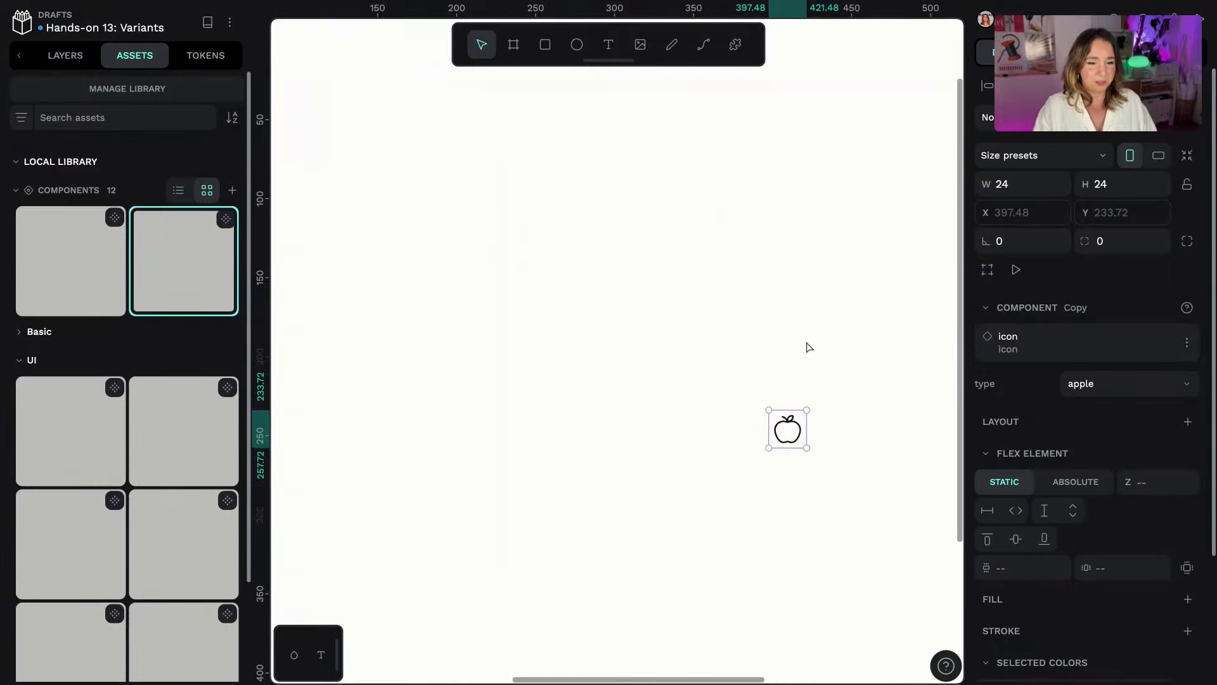
pyautogui.scroll(-4, 854, 500)
pyautogui.hscroll(2, 854, 500)
pyautogui.scroll(2, 854, 501)
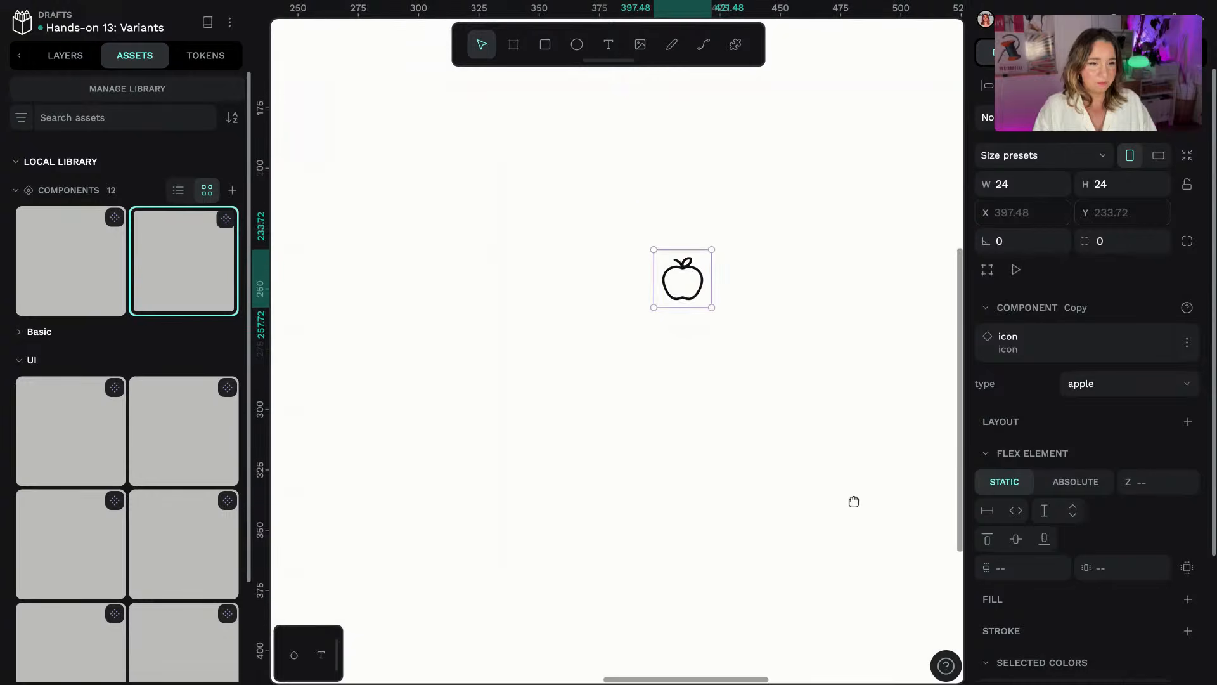
pyautogui.scroll(3, 761, 310)
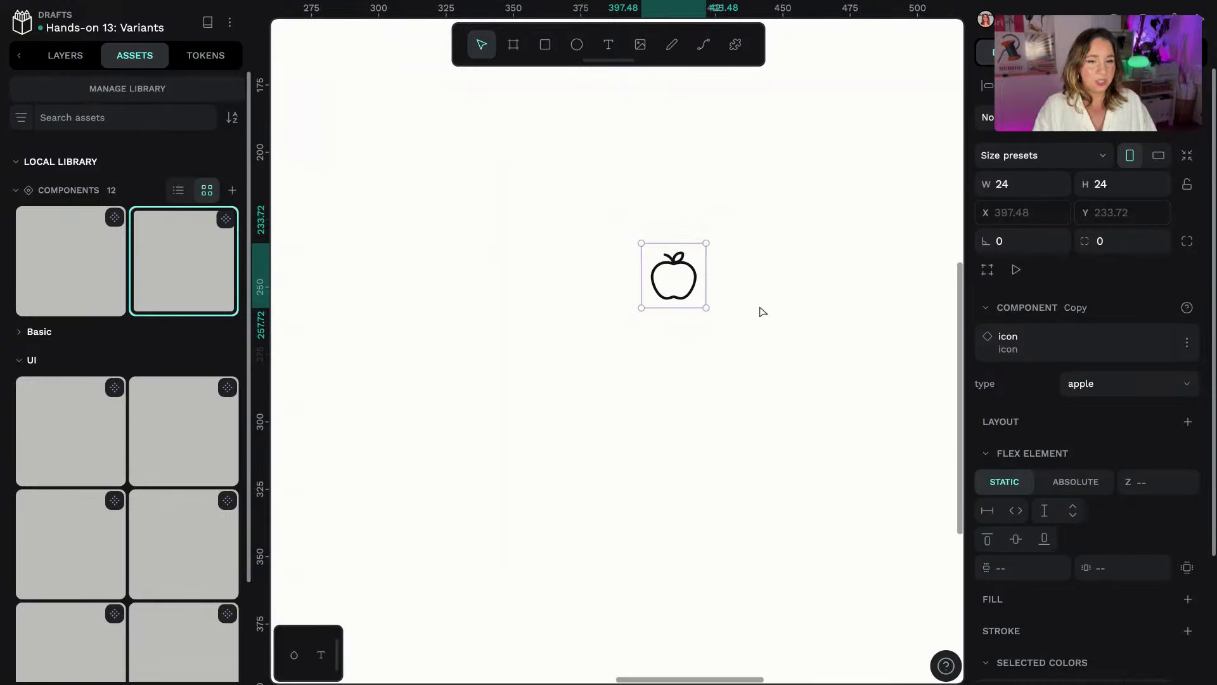
# - Switch the placed icon copy's type to baseball, frown and finally headphones
pyautogui.click(1159, 390)
pyautogui.click(1118, 447)
pyautogui.click(1109, 380)
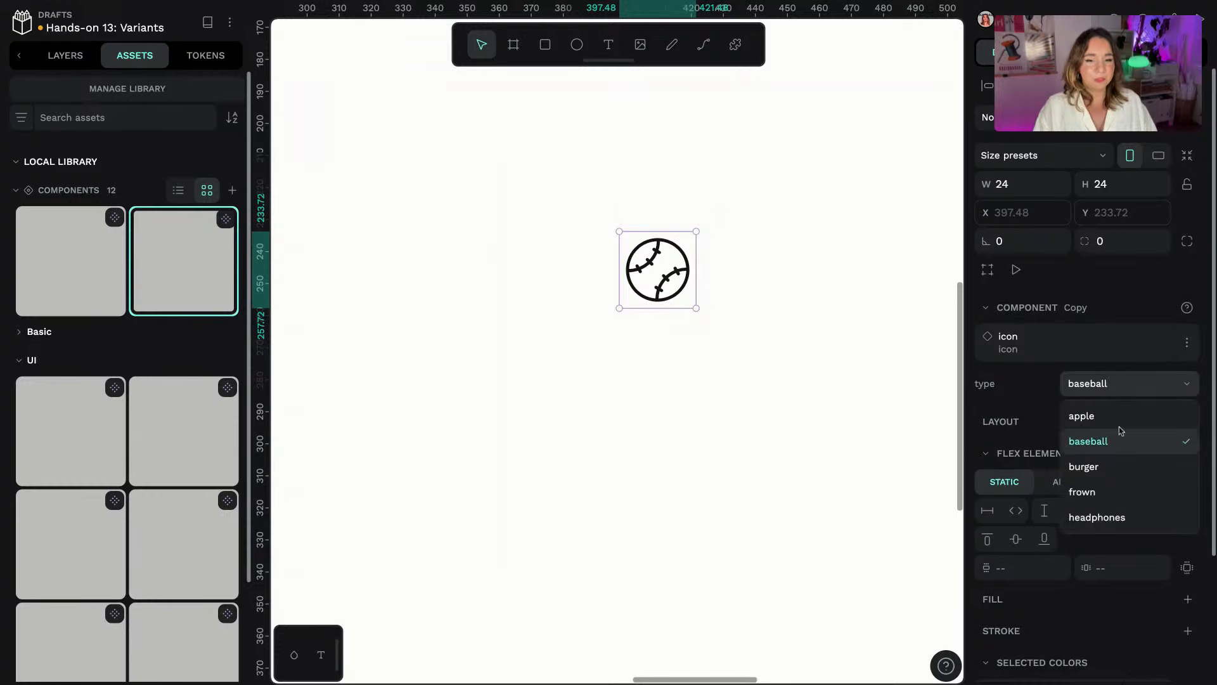
pyautogui.click(1122, 491)
pyautogui.click(1129, 384)
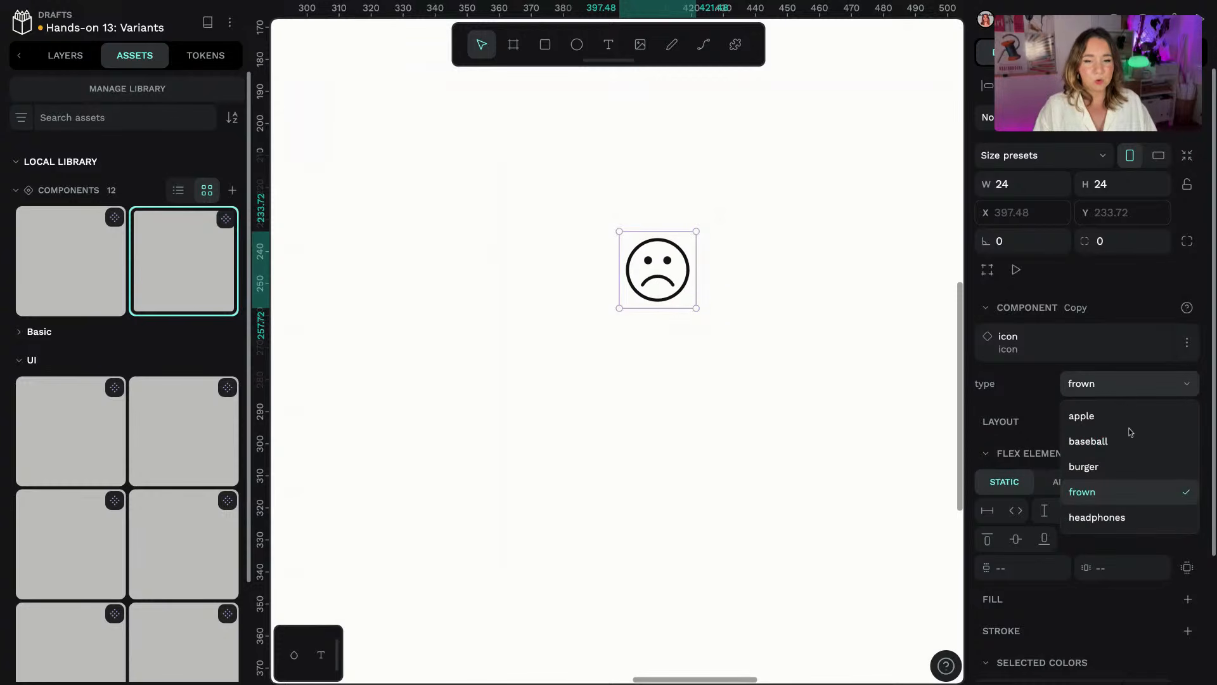
pyautogui.click(1114, 517)
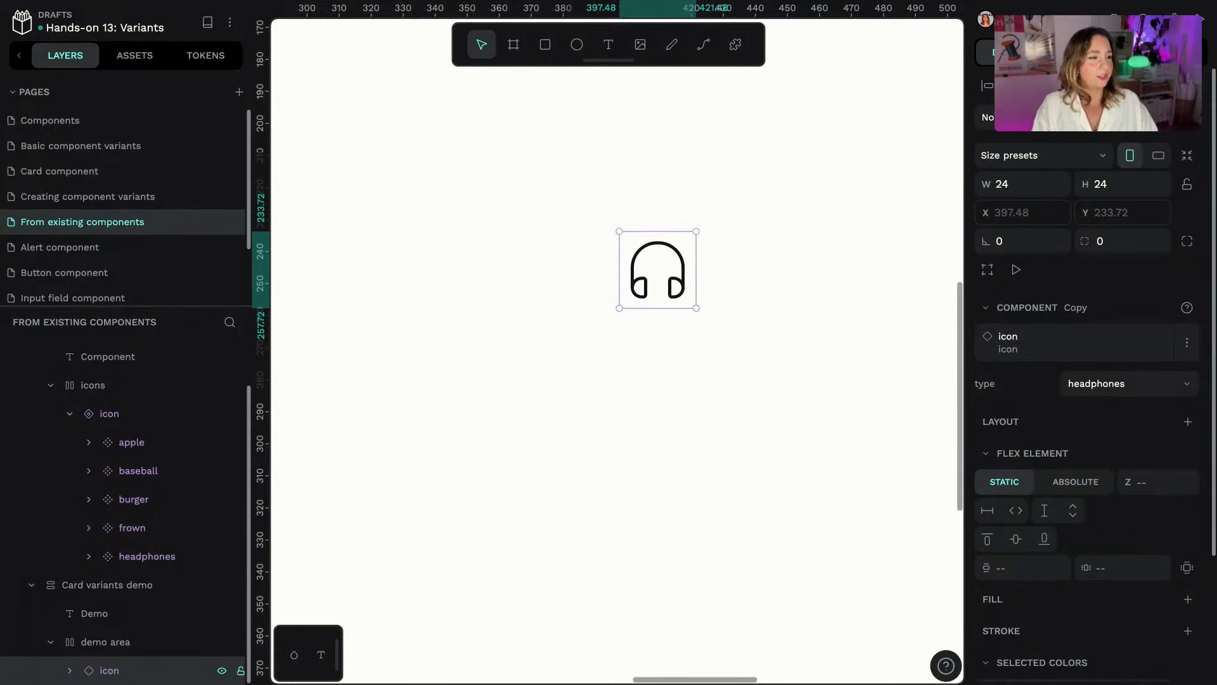
# - Open the Alert component page and examine its default, warning, success and error variants
pyautogui.click(50, 248)
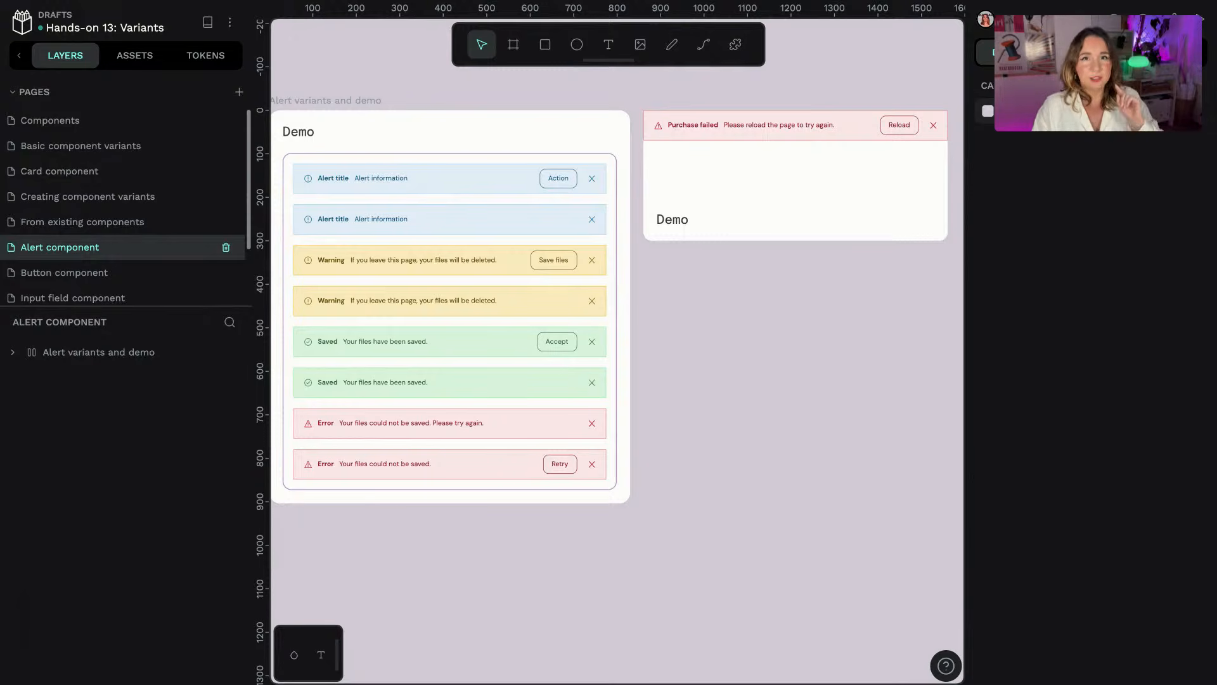
pyautogui.scroll(1, 731, 338)
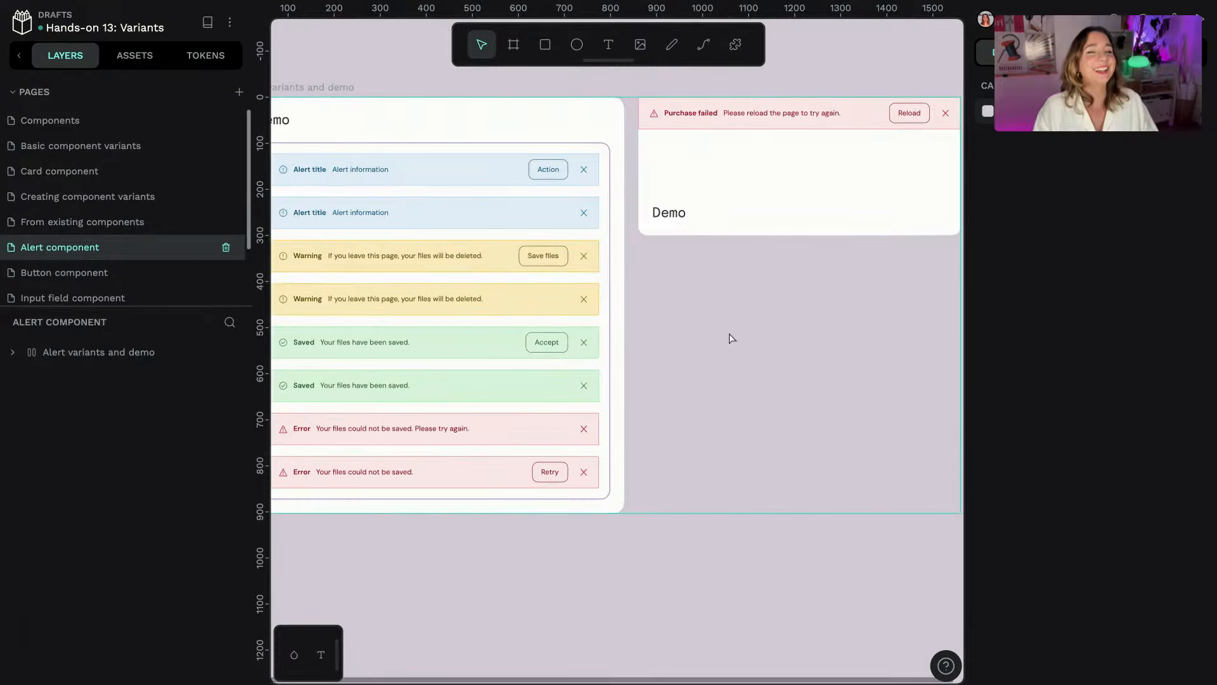
pyautogui.scroll(4, 731, 338)
pyautogui.hscroll(-5, 631, 247)
pyautogui.scroll(2, 631, 247)
pyautogui.scroll(-1, 631, 247)
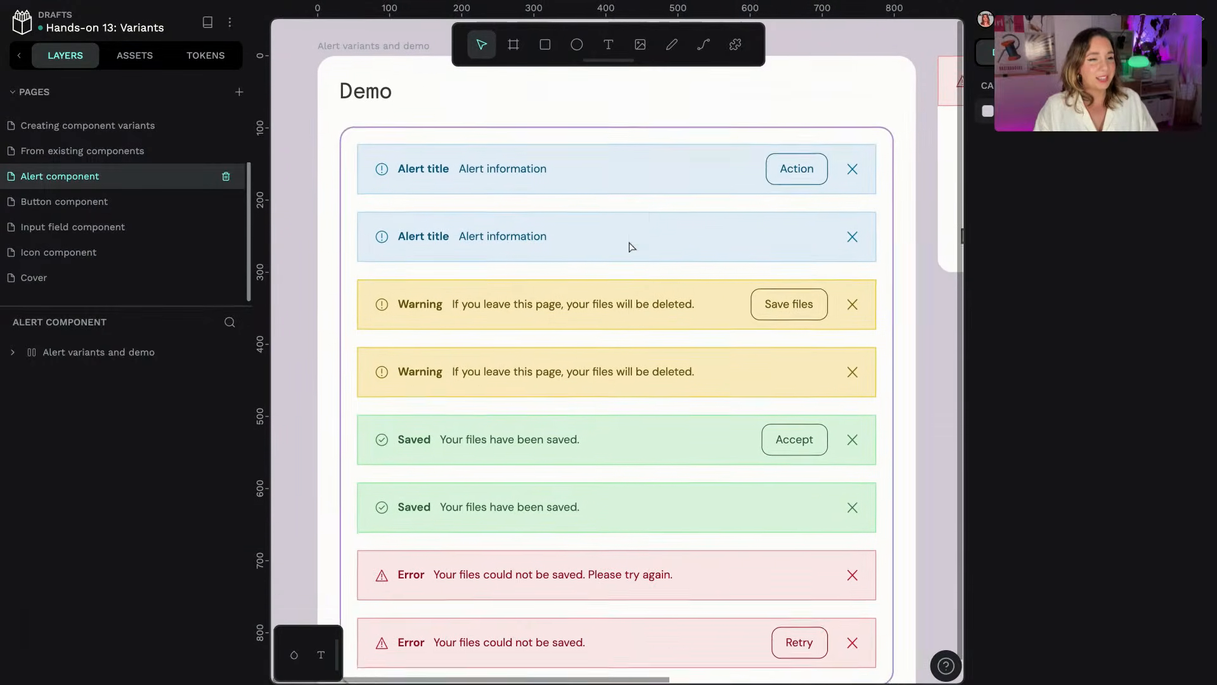
pyautogui.scroll(-1, 631, 248)
pyautogui.scroll(1, 631, 247)
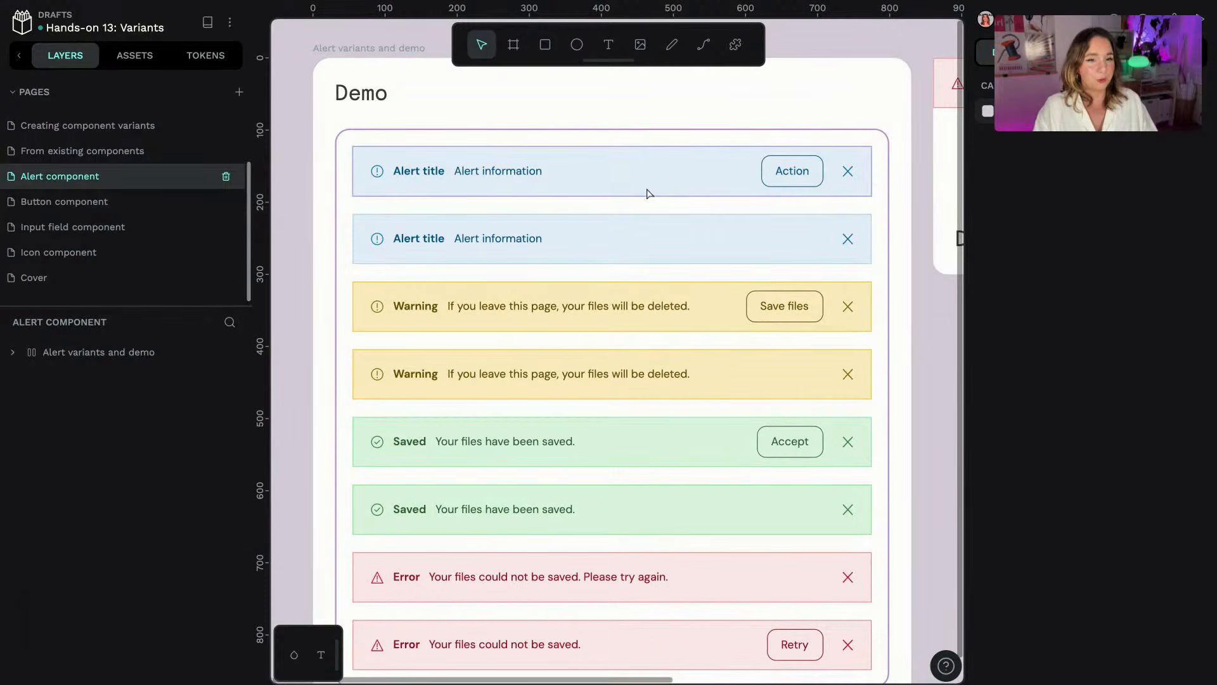
# - Inspect the available type and button values of the first default alert variant, leaving them as they are
pyautogui.click(729, 186)
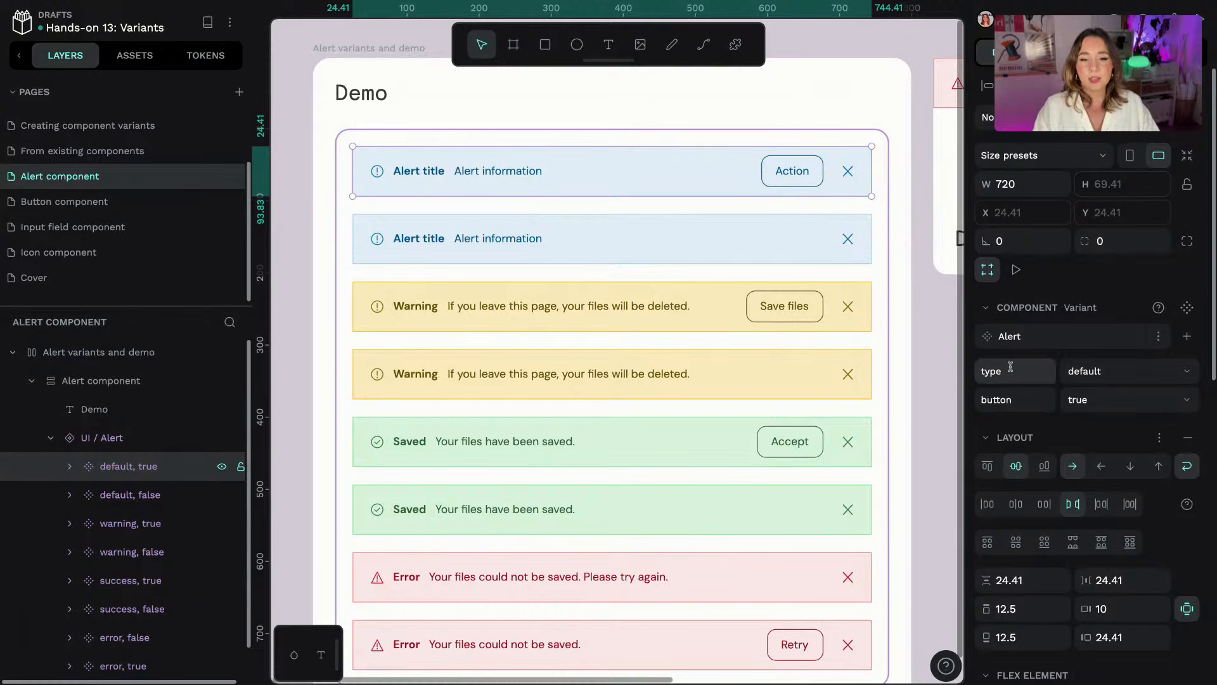
pyautogui.click(1144, 368)
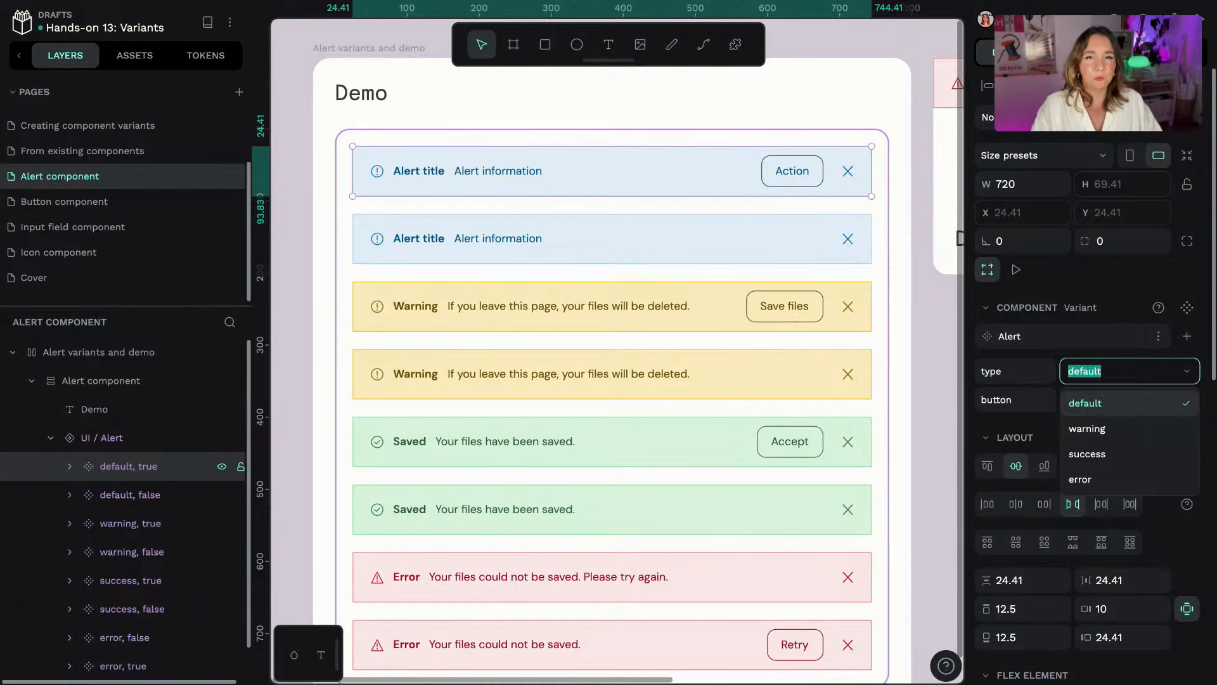
pyautogui.click(1126, 400)
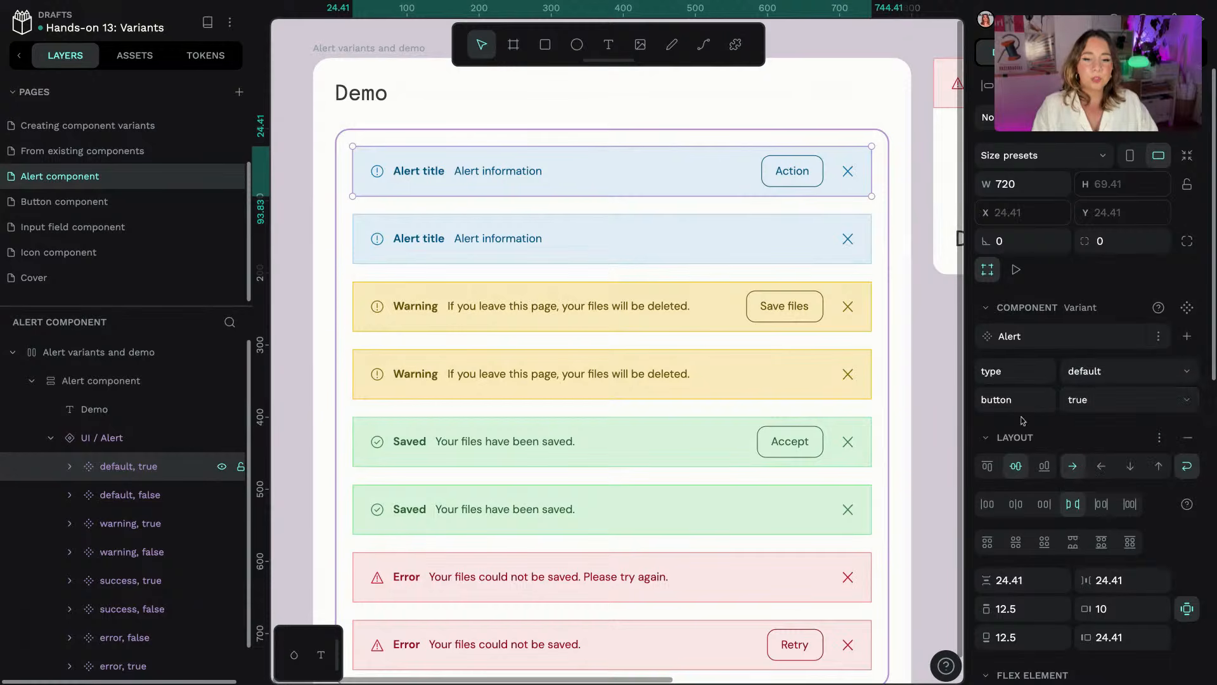
pyautogui.click(1127, 396)
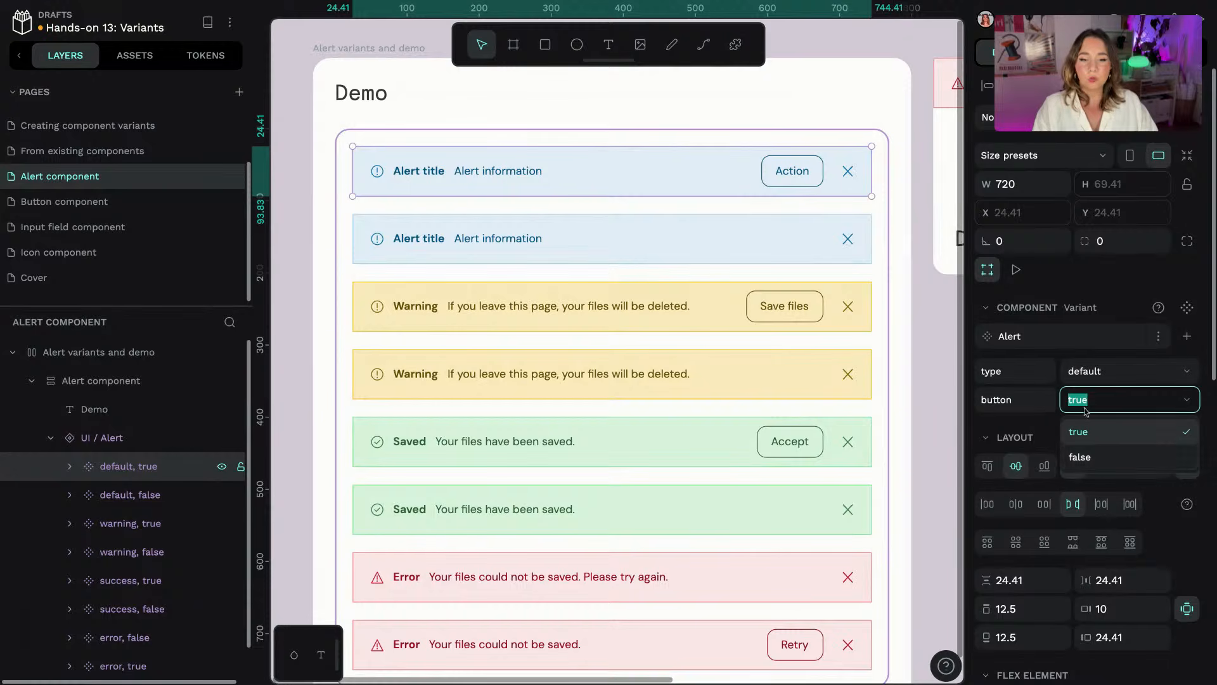
pyautogui.click(1049, 424)
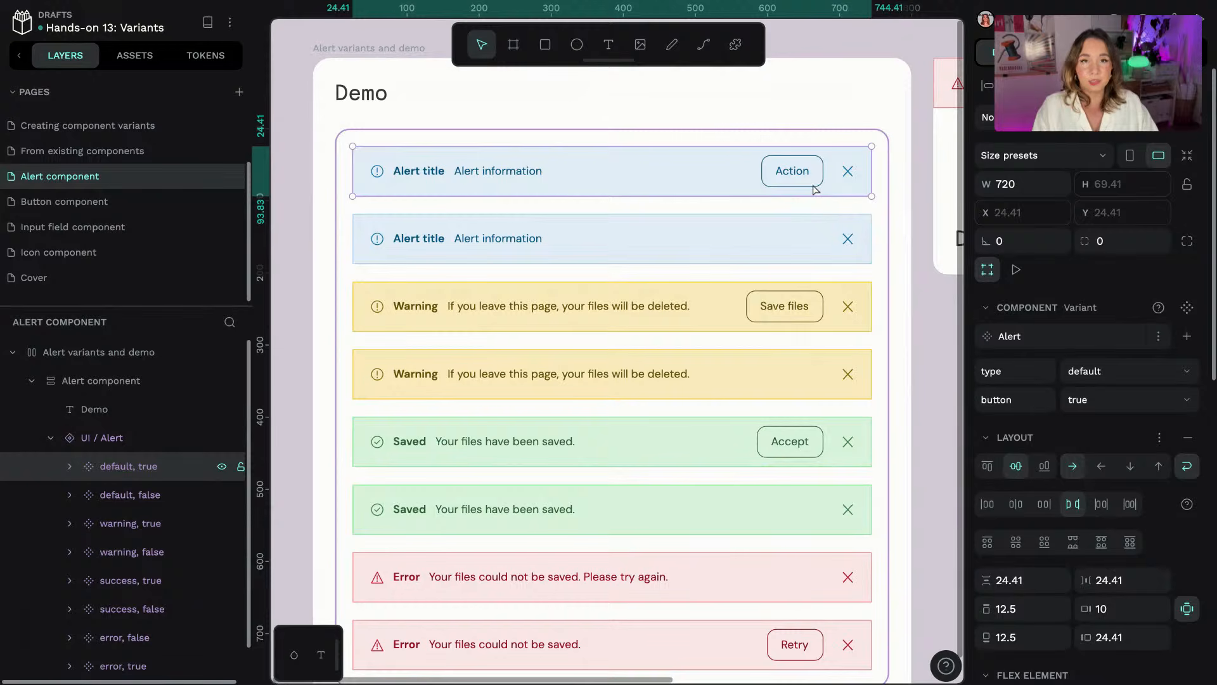
# - Expand the first default alert variant and its actions layer, and inspect the nested text button's and icon button's properties
pyautogui.click(70, 469)
pyautogui.scroll(-1, 124, 488)
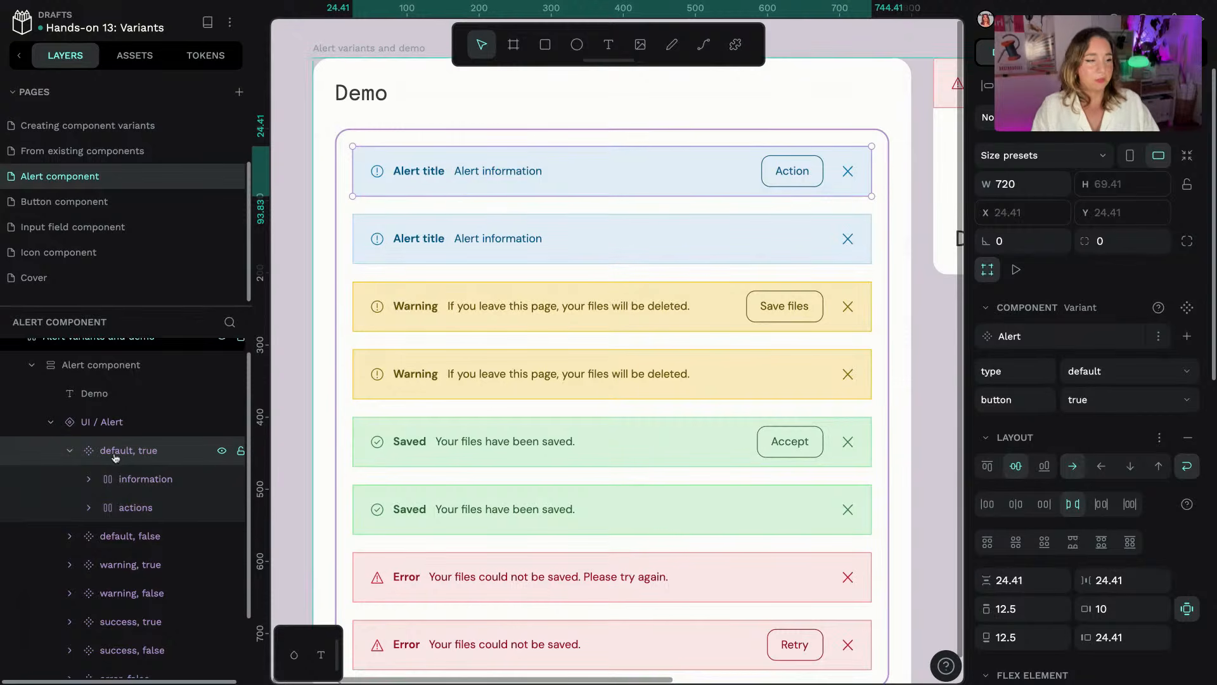
pyautogui.click(141, 509)
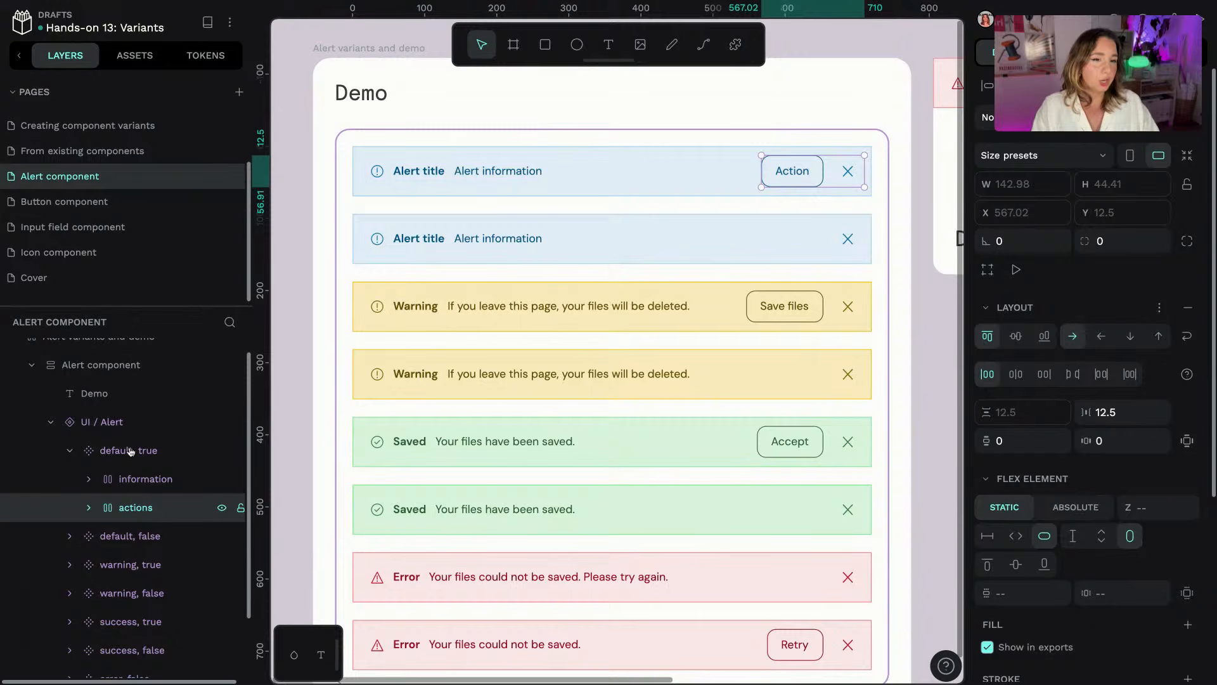
pyautogui.click(88, 507)
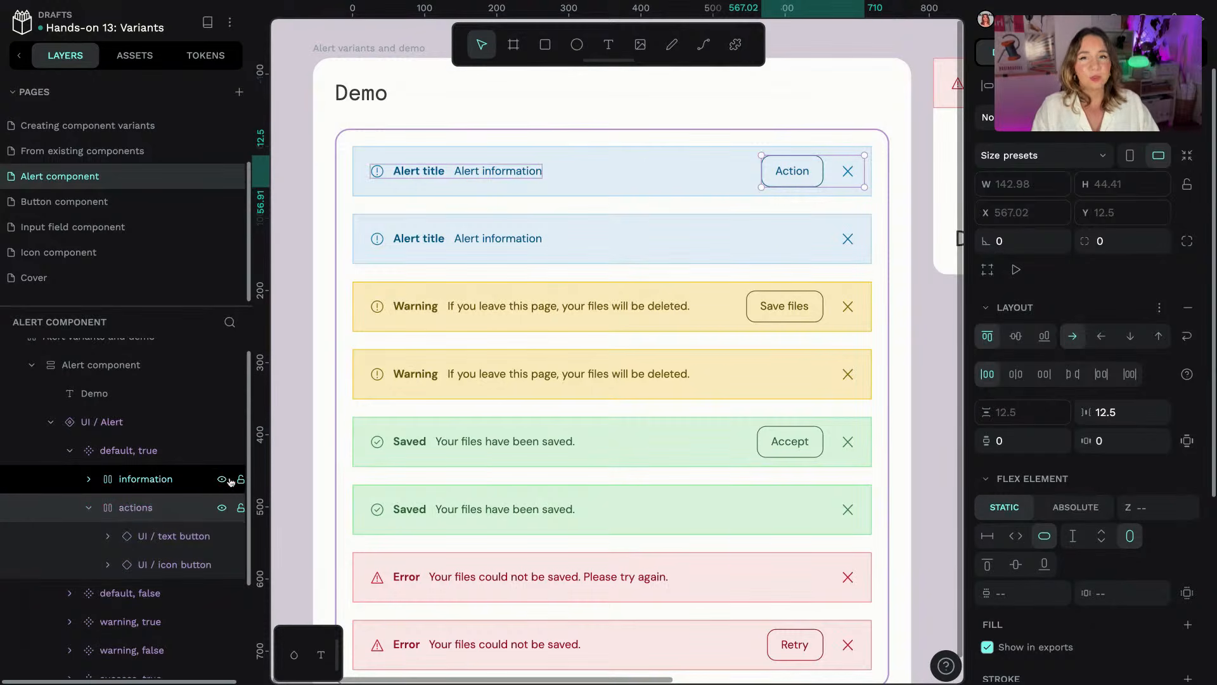
pyautogui.click(193, 545)
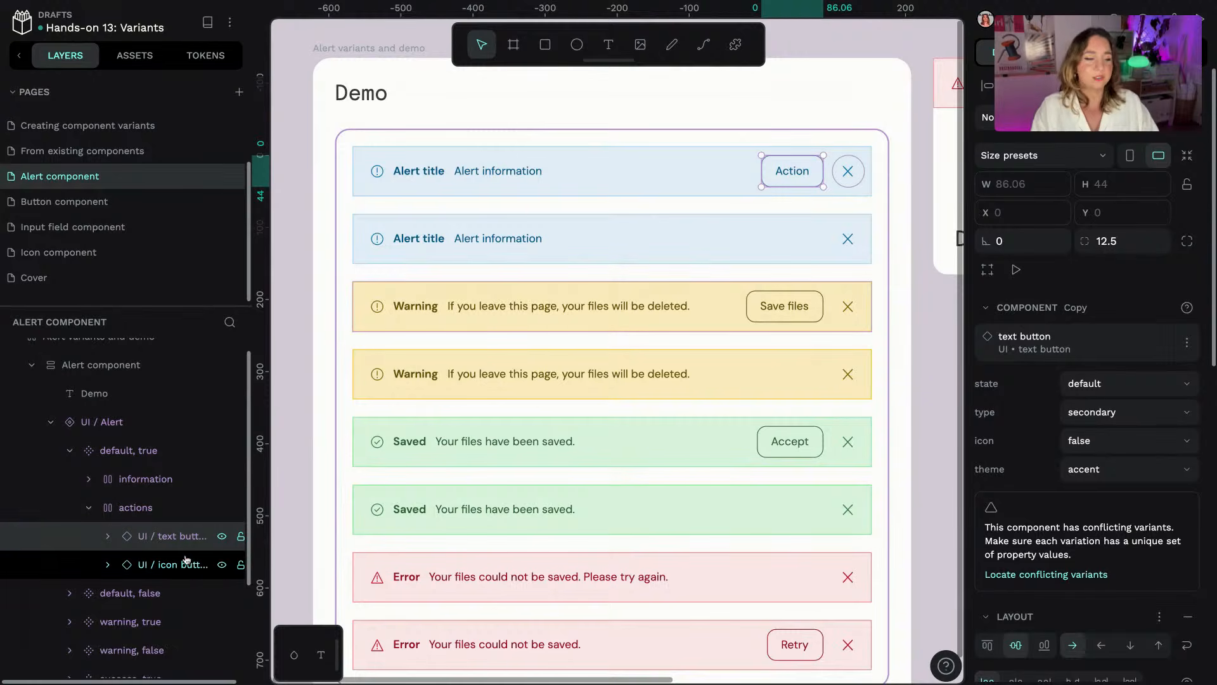
pyautogui.click(186, 571)
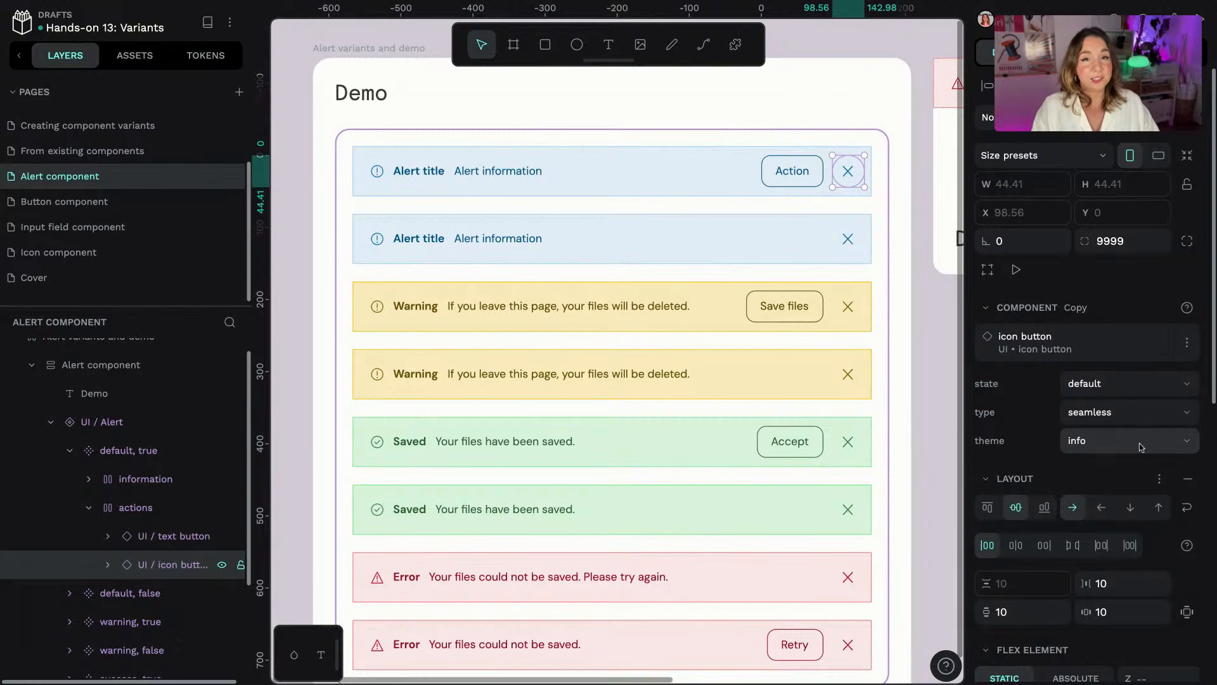
# - Switch the nested close icon button's theme to warning and back to info
pyautogui.click(1108, 442)
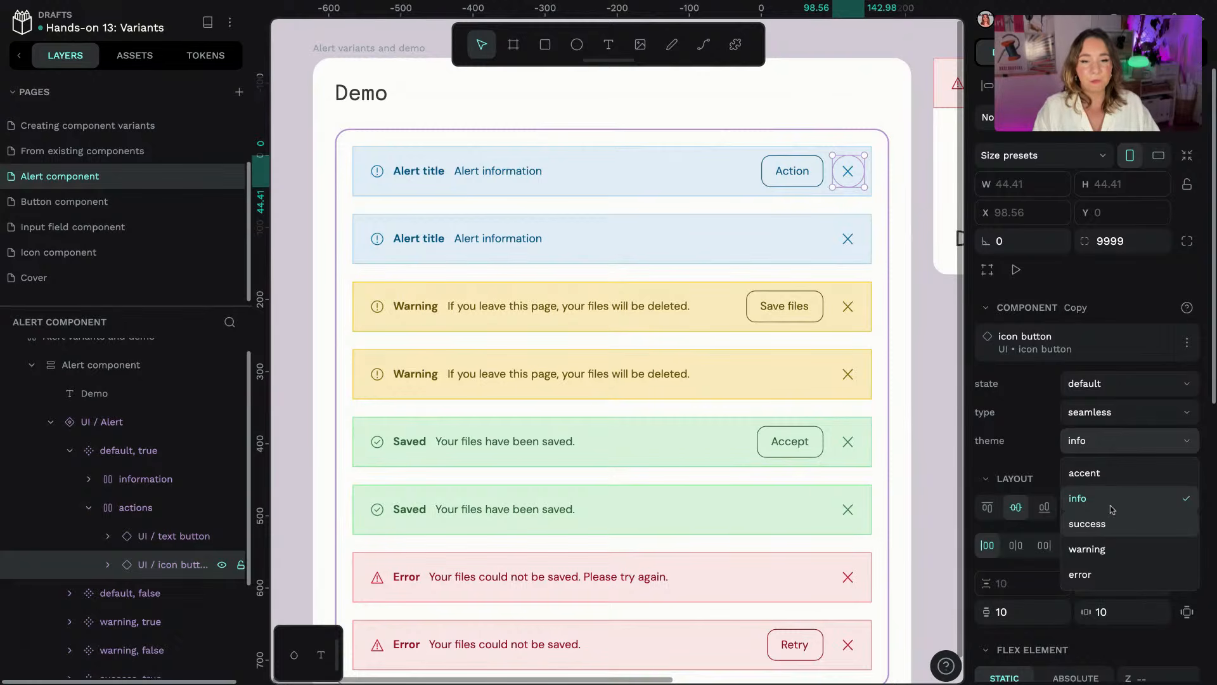
pyautogui.click(1109, 549)
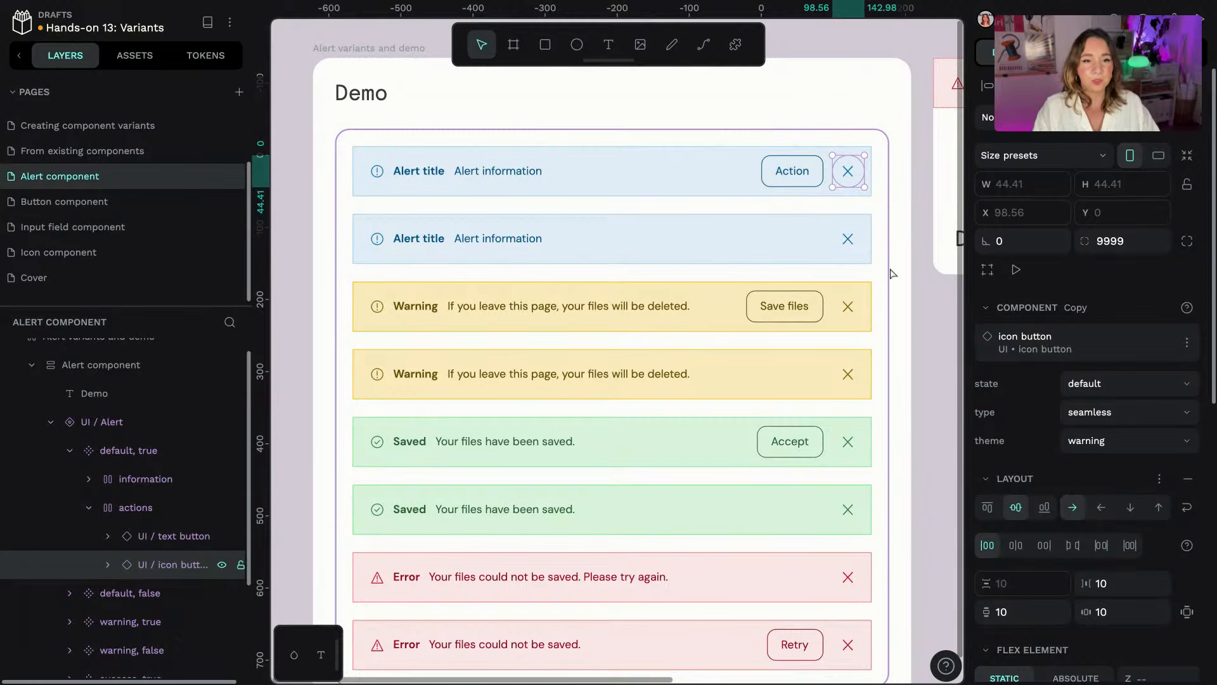
pyautogui.click(1118, 444)
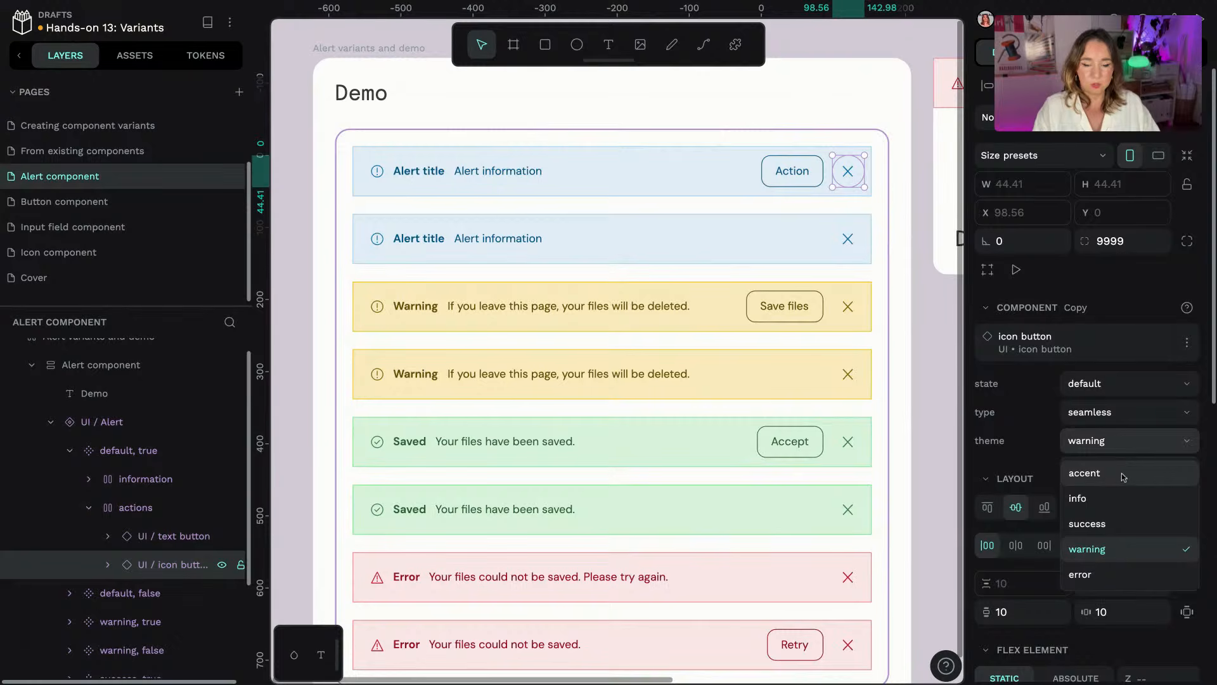
pyautogui.click(1114, 506)
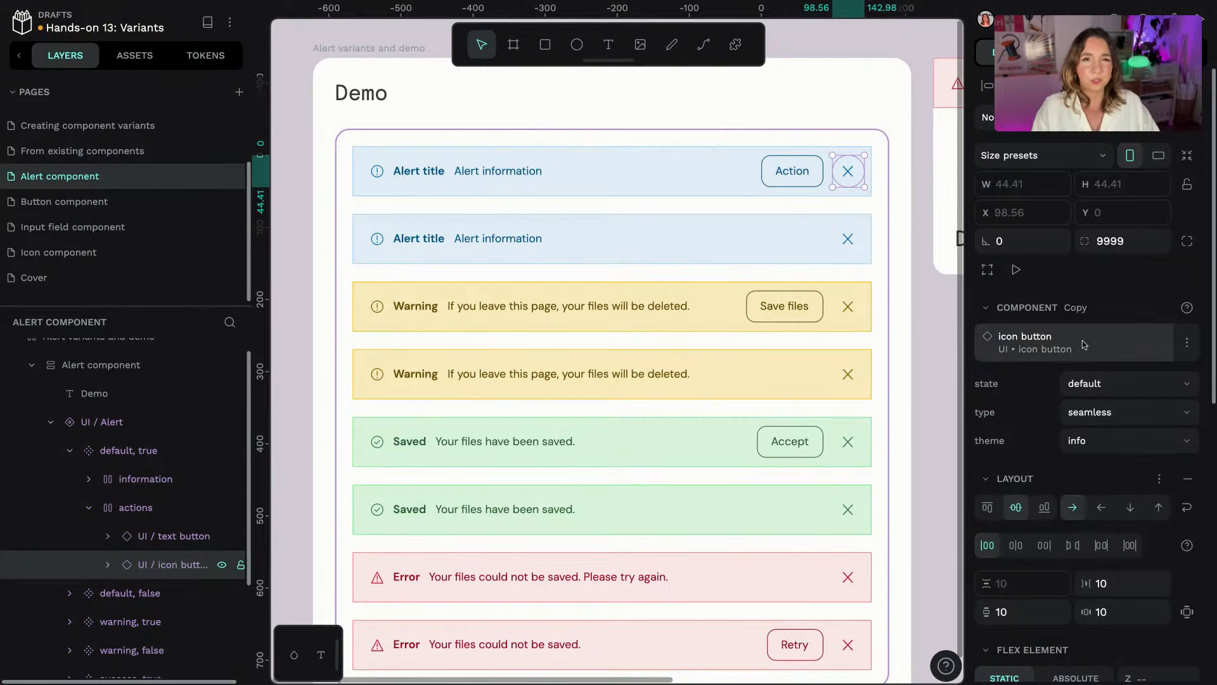
# - Switch the nested Action text button's theme to success, error and finally info
pyautogui.click(161, 537)
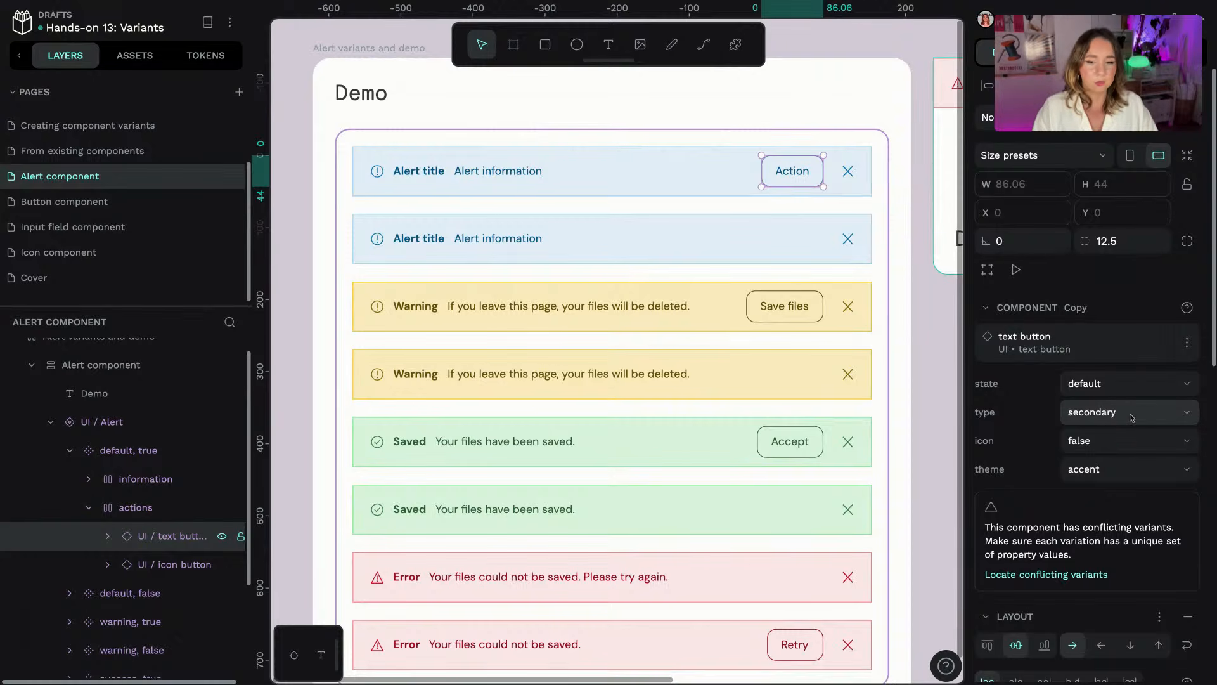
pyautogui.click(1114, 469)
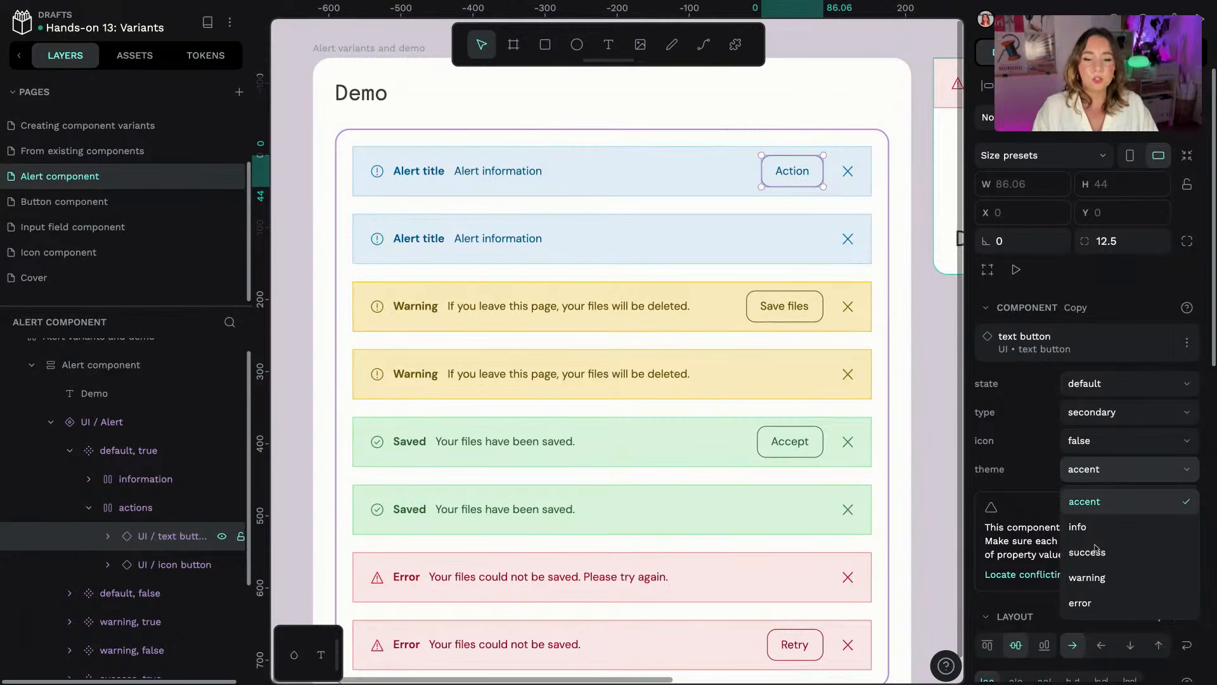
pyautogui.click(1097, 549)
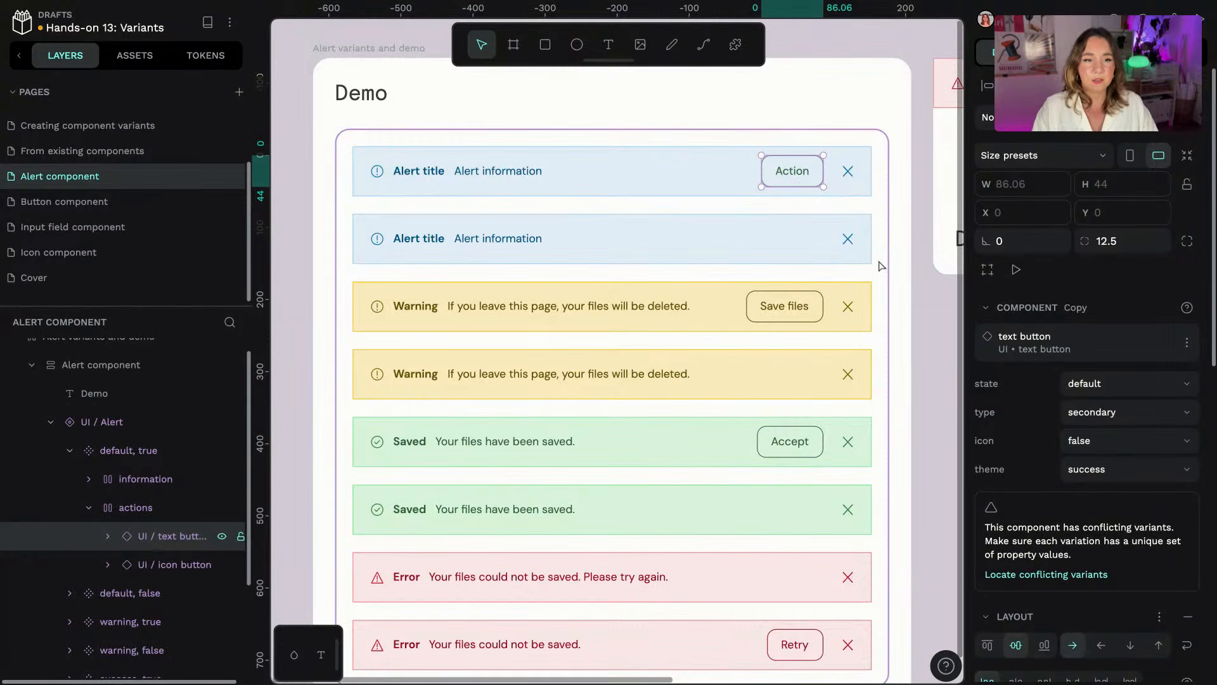
pyautogui.click(1124, 475)
pyautogui.click(1106, 602)
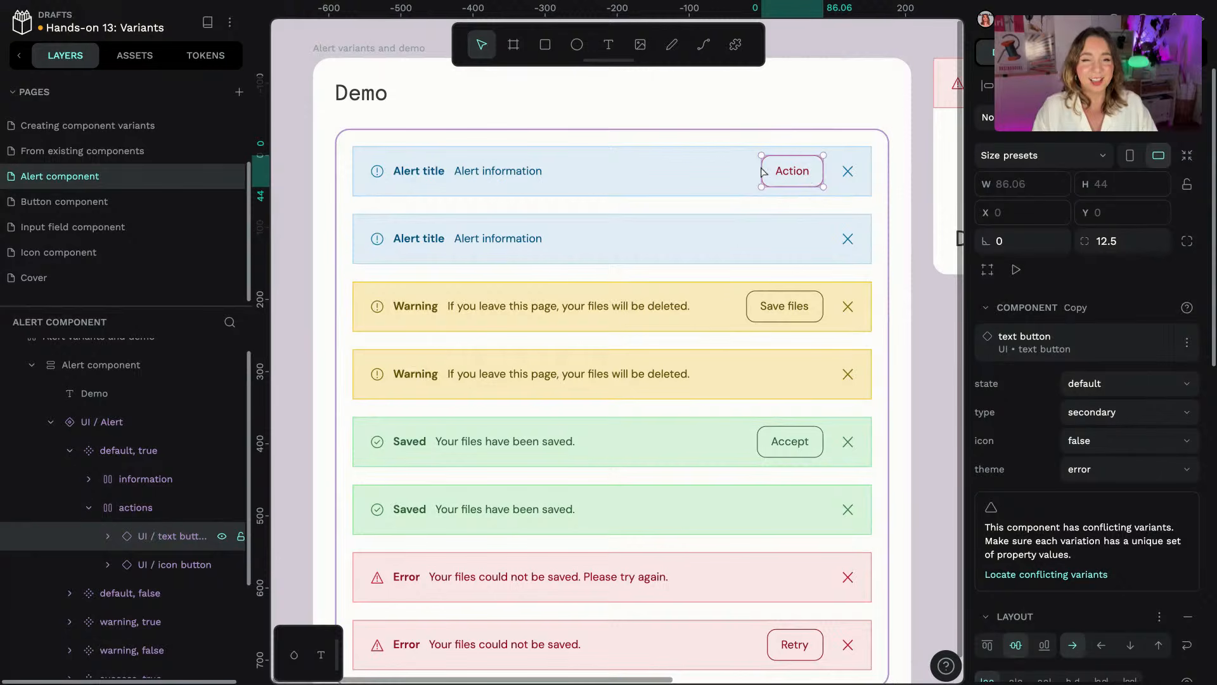
pyautogui.click(1116, 474)
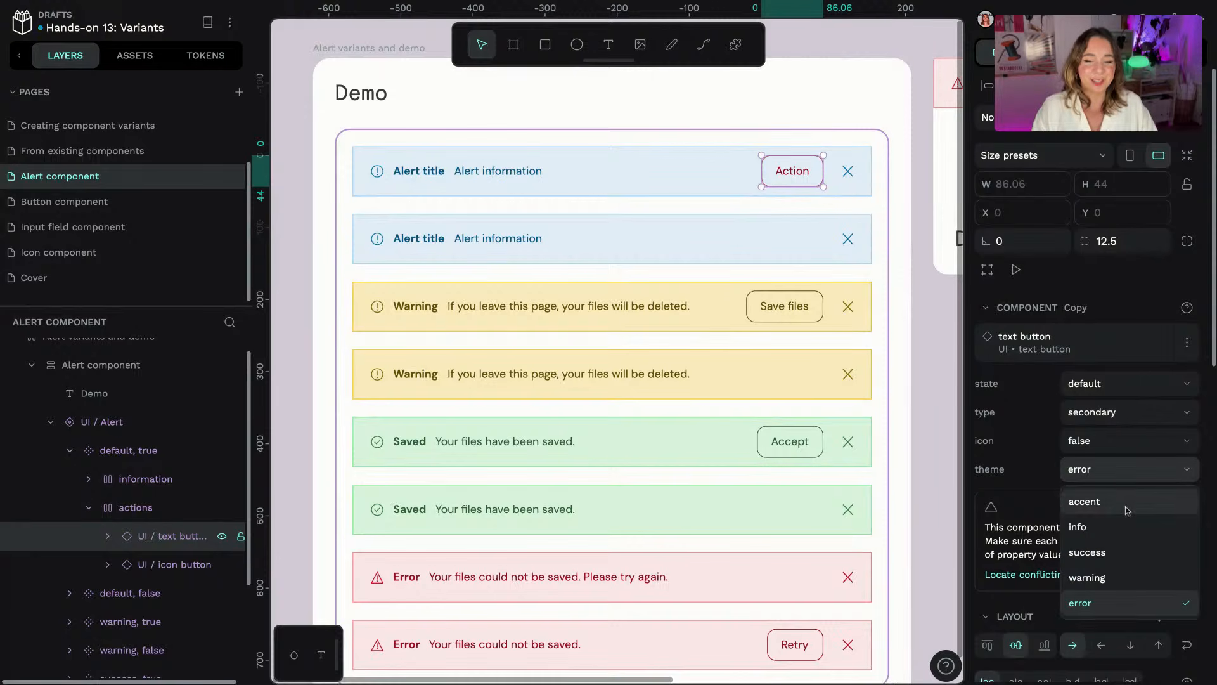
pyautogui.click(1116, 532)
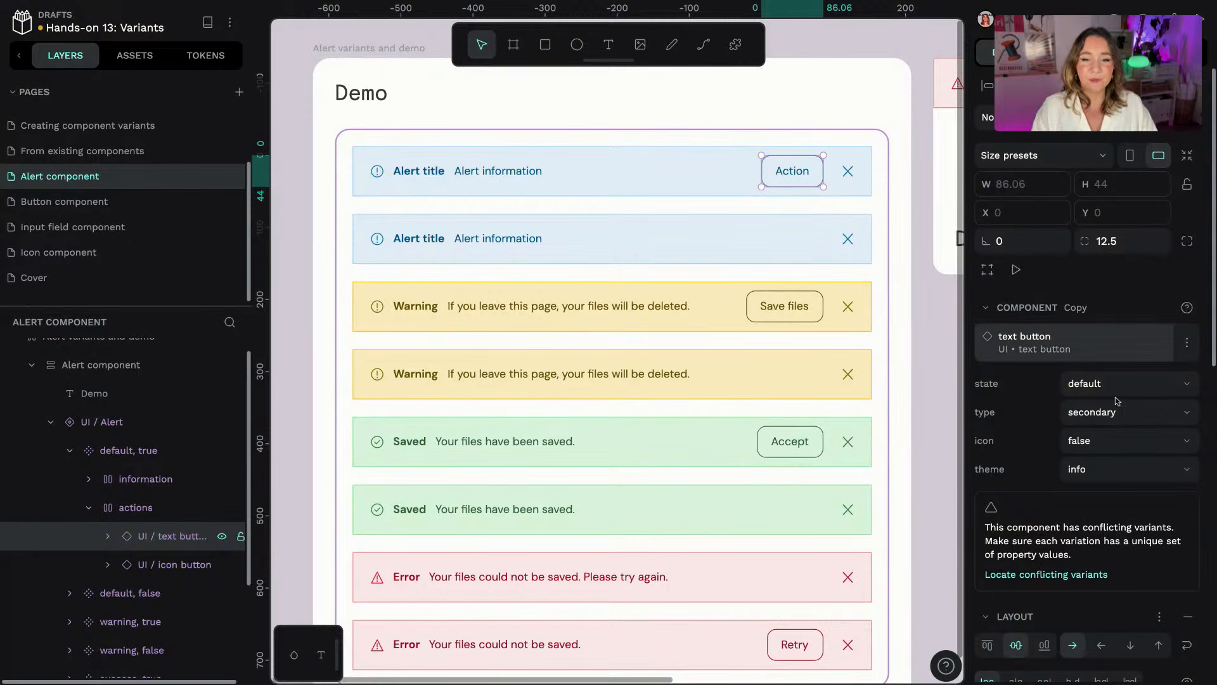
# - Switch the Action text button's state to focused, hovered and back to default
pyautogui.click(1131, 388)
pyautogui.click(1103, 443)
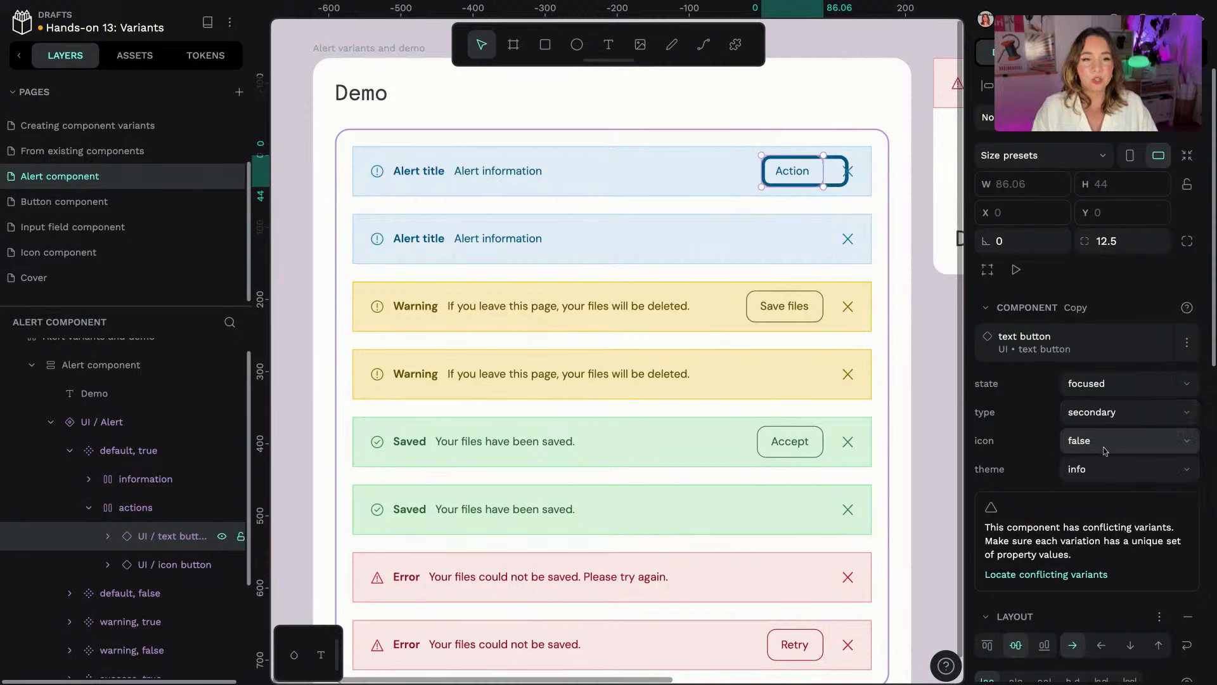
pyautogui.click(1157, 386)
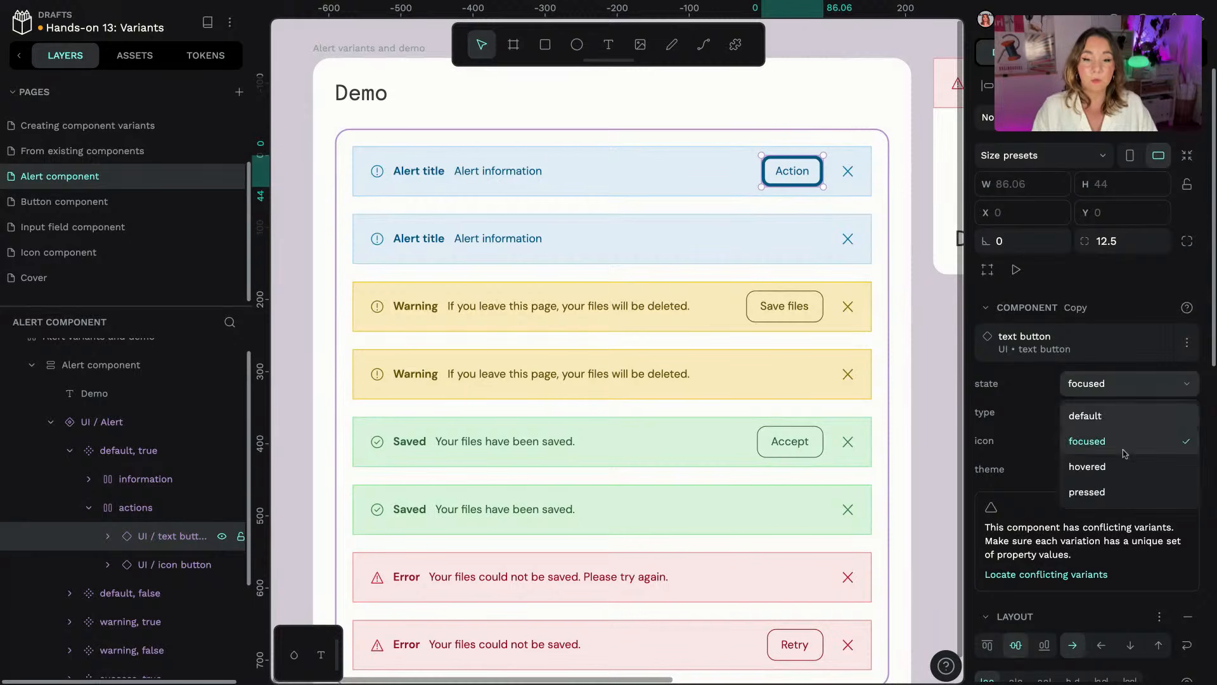
pyautogui.click(1110, 466)
pyautogui.click(1093, 386)
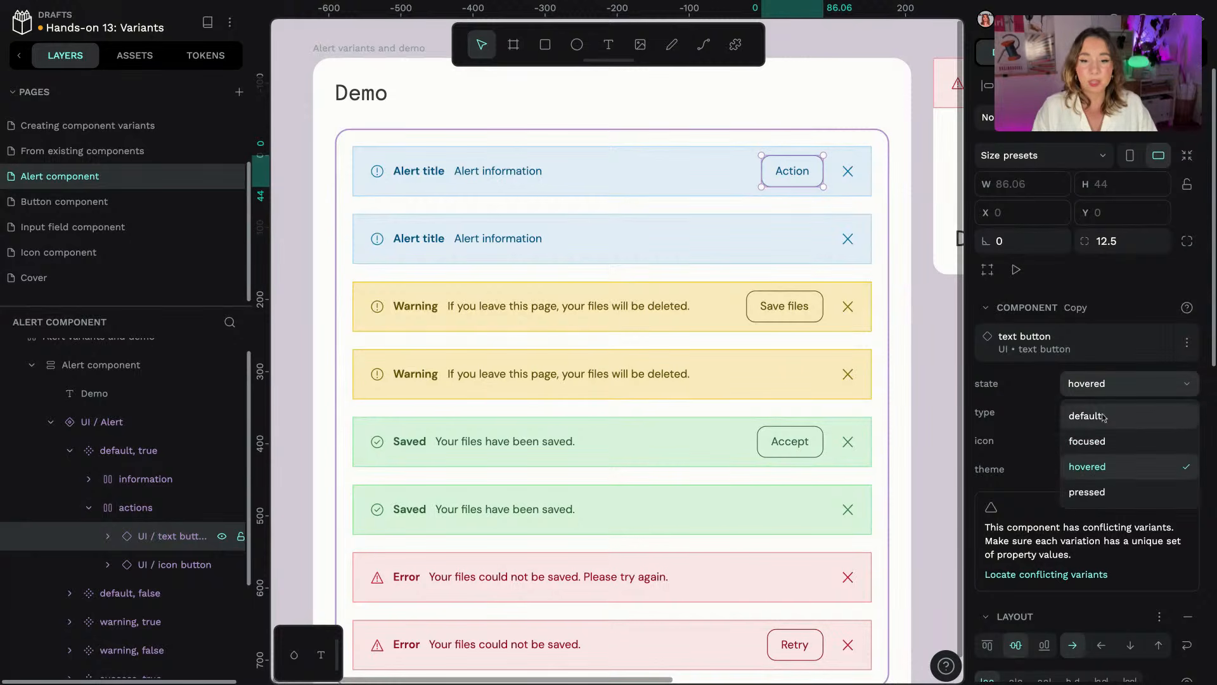
pyautogui.click(1103, 415)
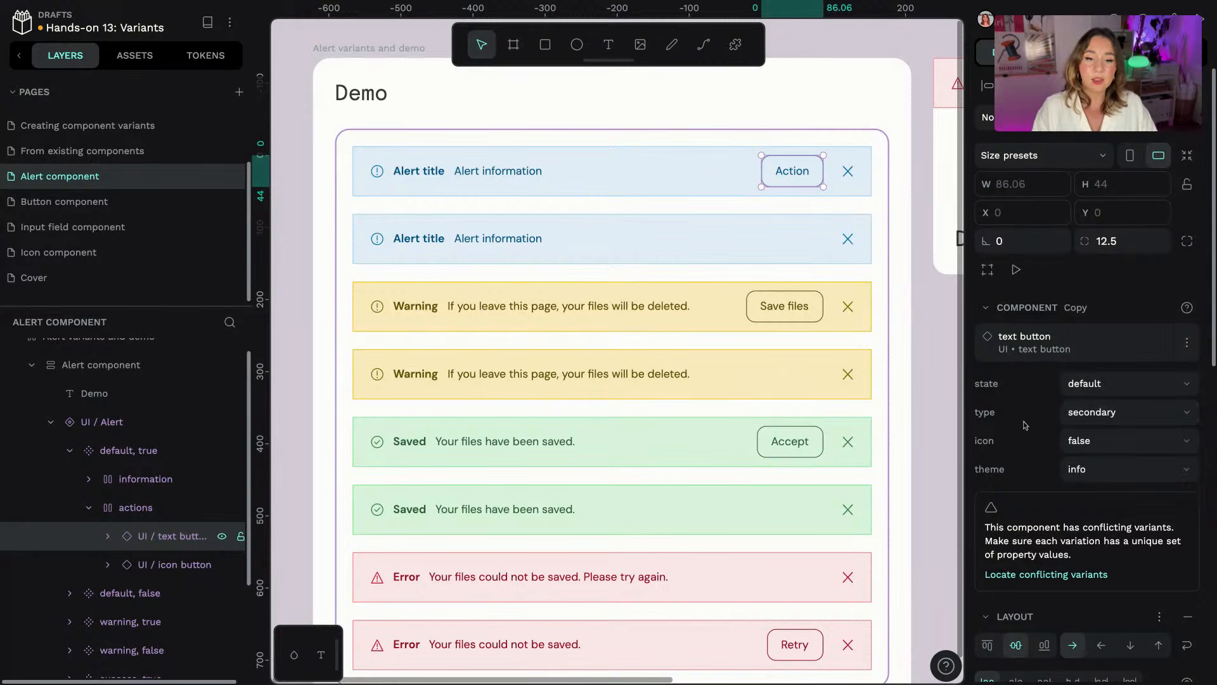
# - Switch the Action text button's icon property to true and back to false, and check its available state options
pyautogui.click(1135, 443)
pyautogui.click(1110, 469)
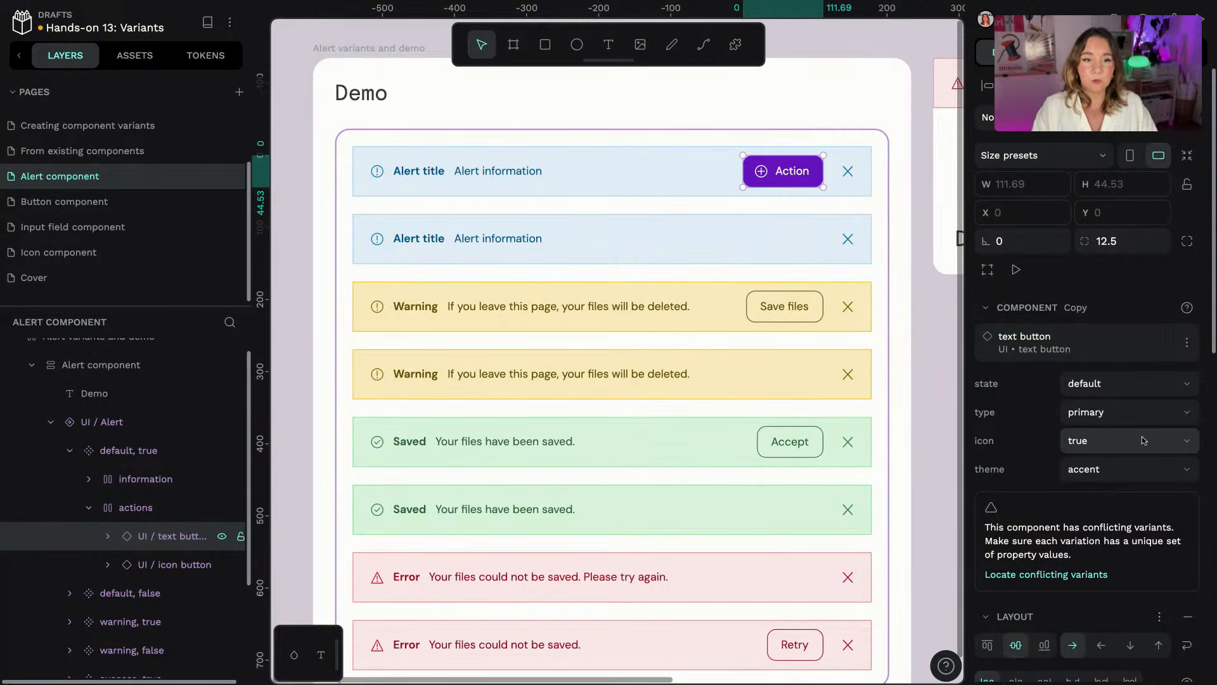
pyautogui.click(1144, 441)
pyautogui.click(1116, 497)
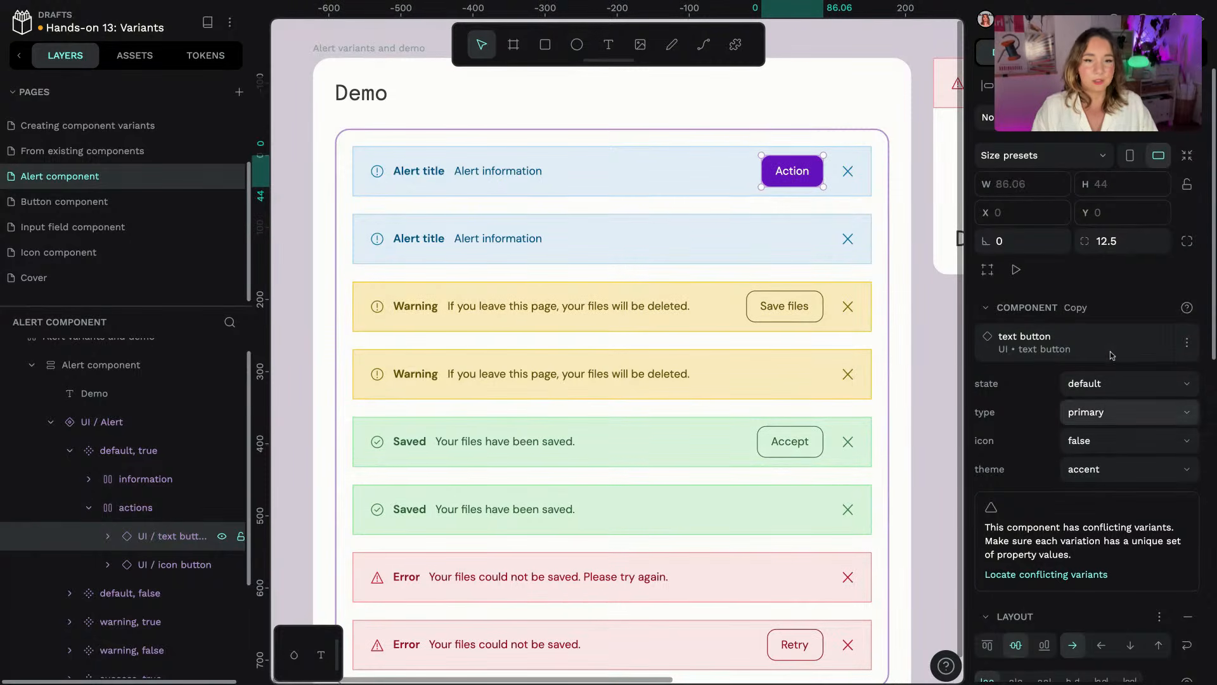
pyautogui.click(1121, 380)
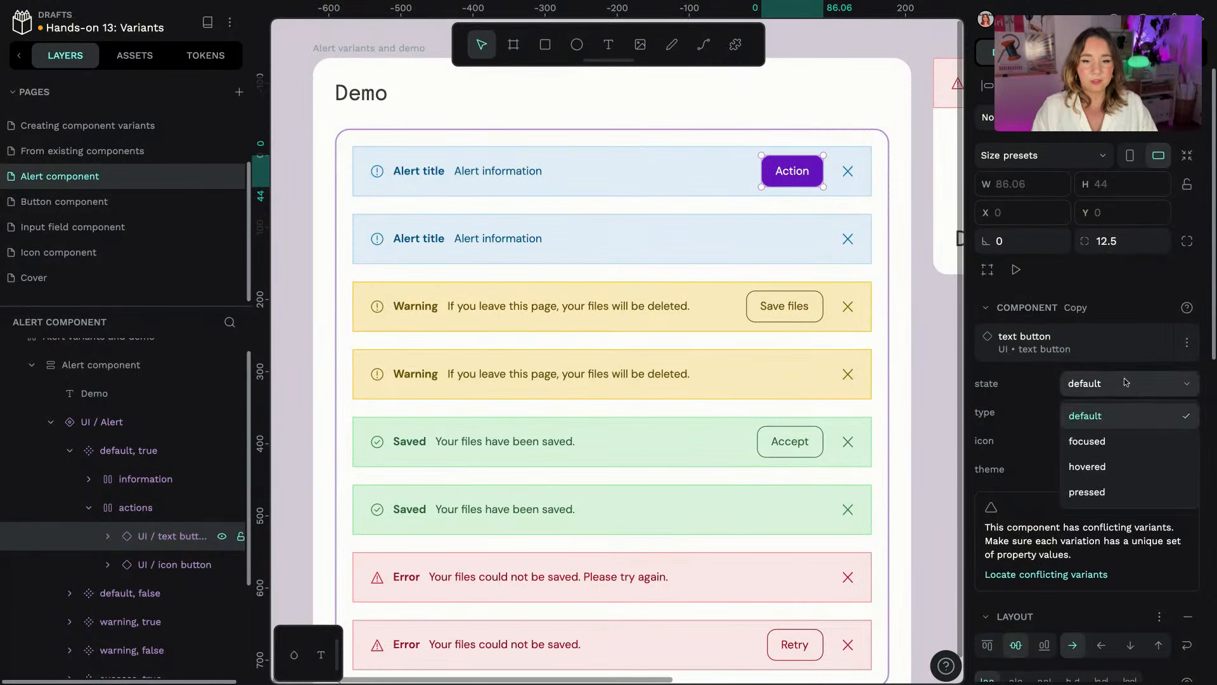
pyautogui.click(1044, 381)
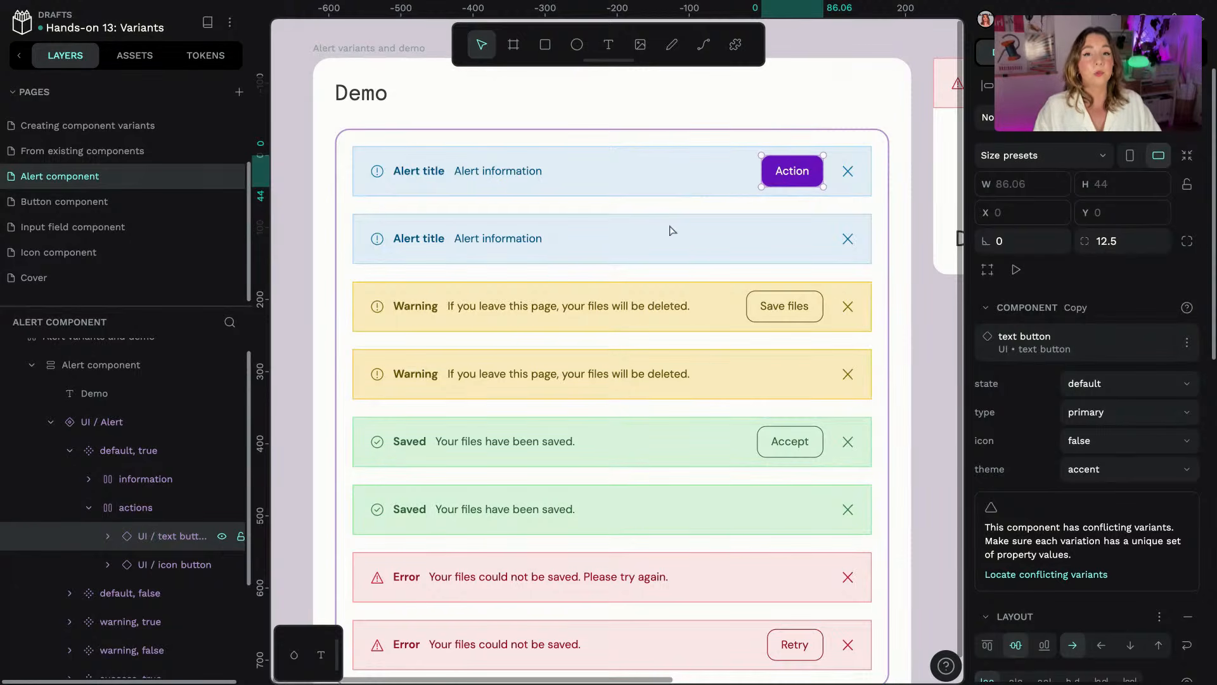
# - Inspect the code properties of the warning alert variant with a button, and the design properties of the default variant without one
pyautogui.scroll(-1, 674, 229)
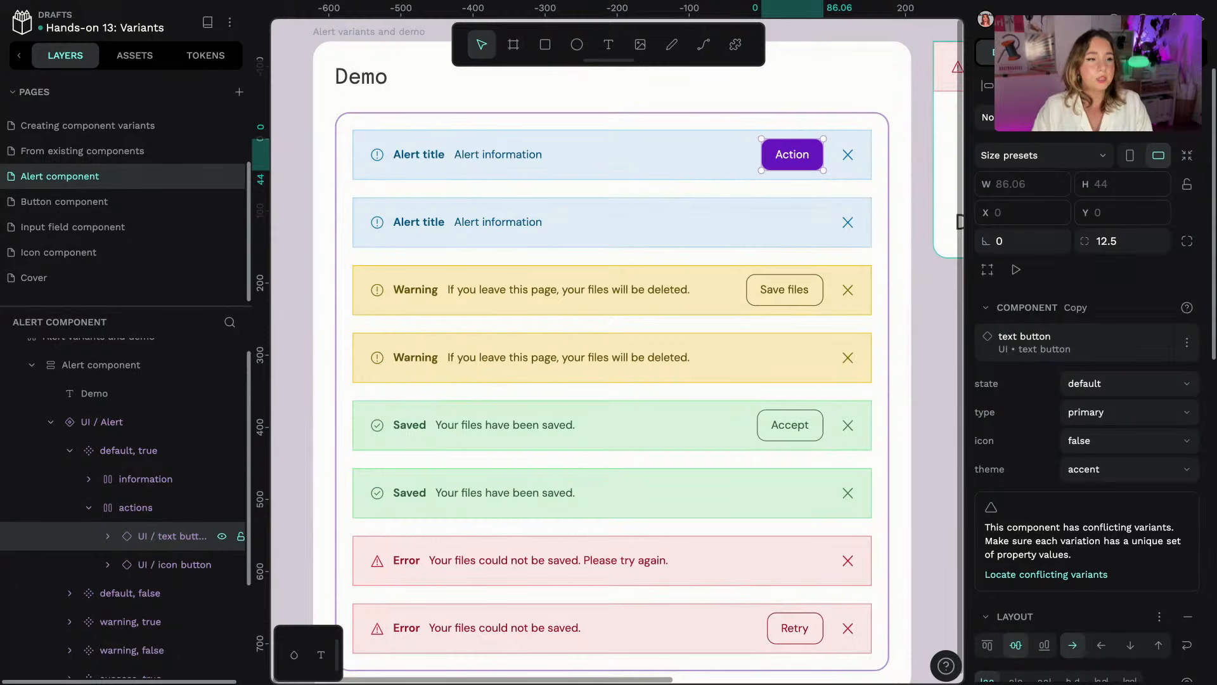
pyautogui.click(722, 298)
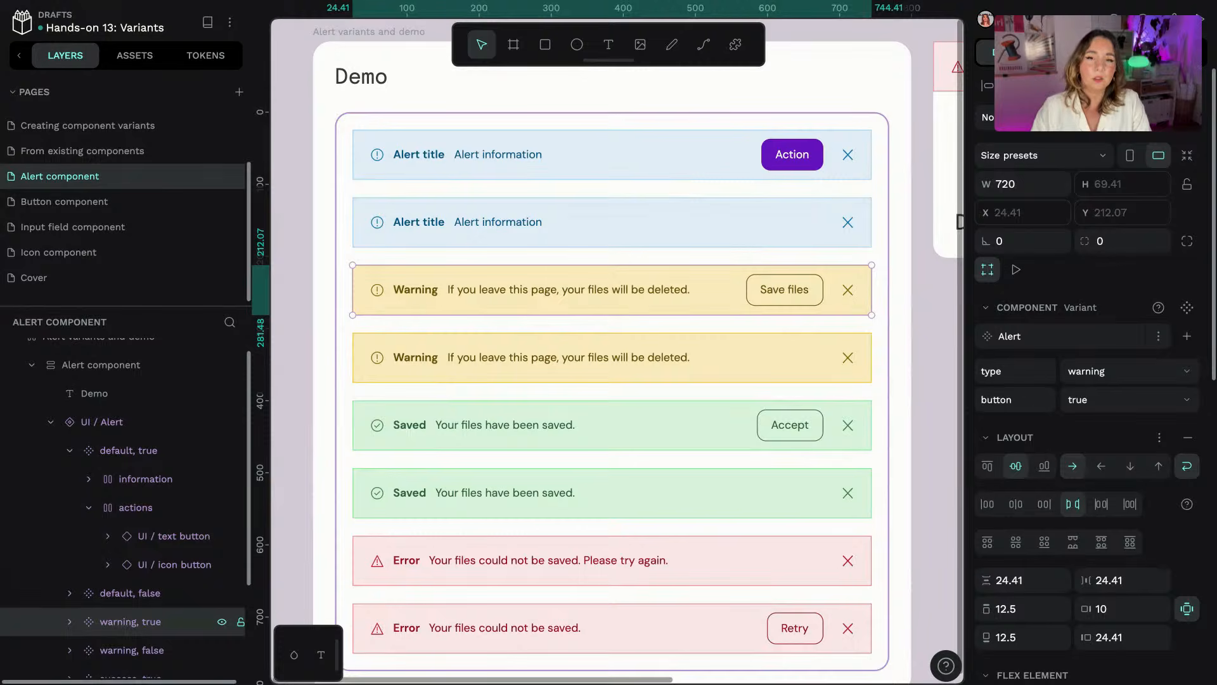
pyautogui.click(1169, 52)
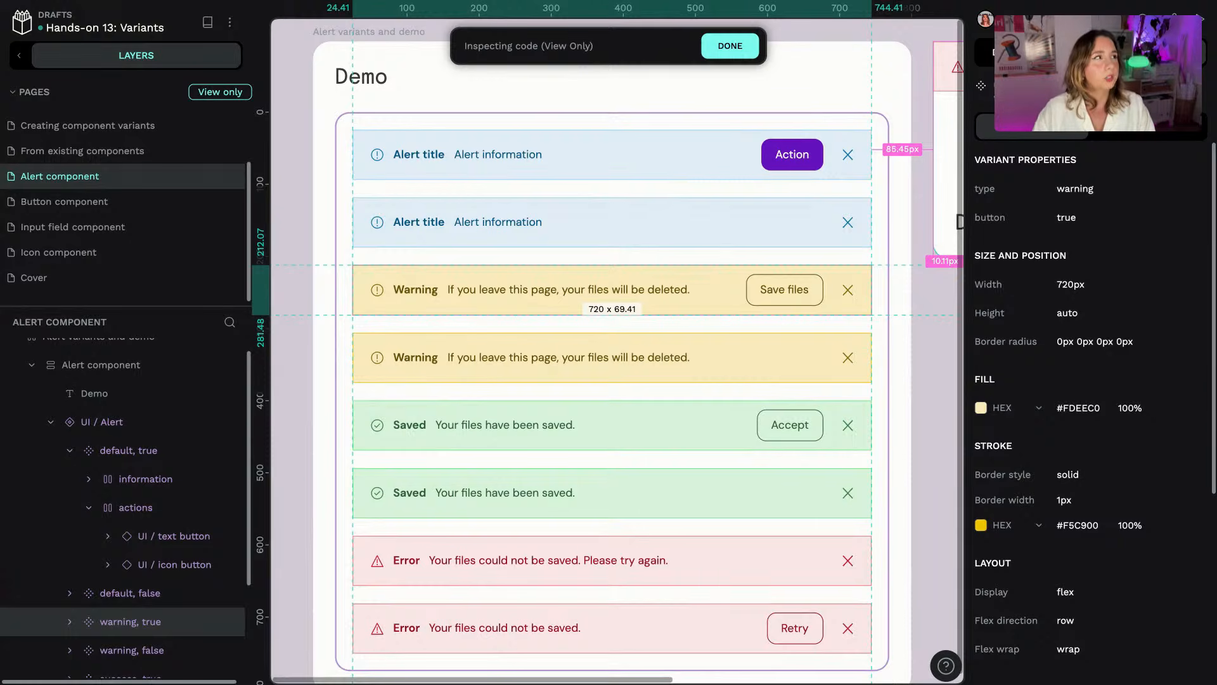
pyautogui.click(1012, 53)
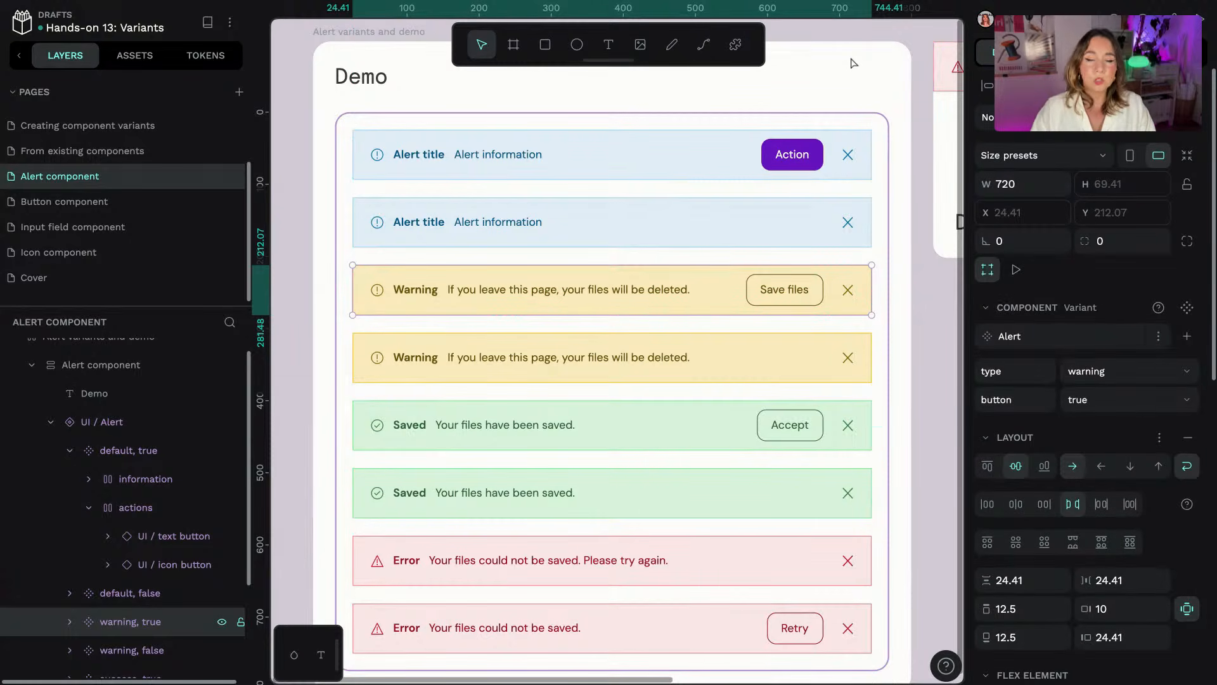
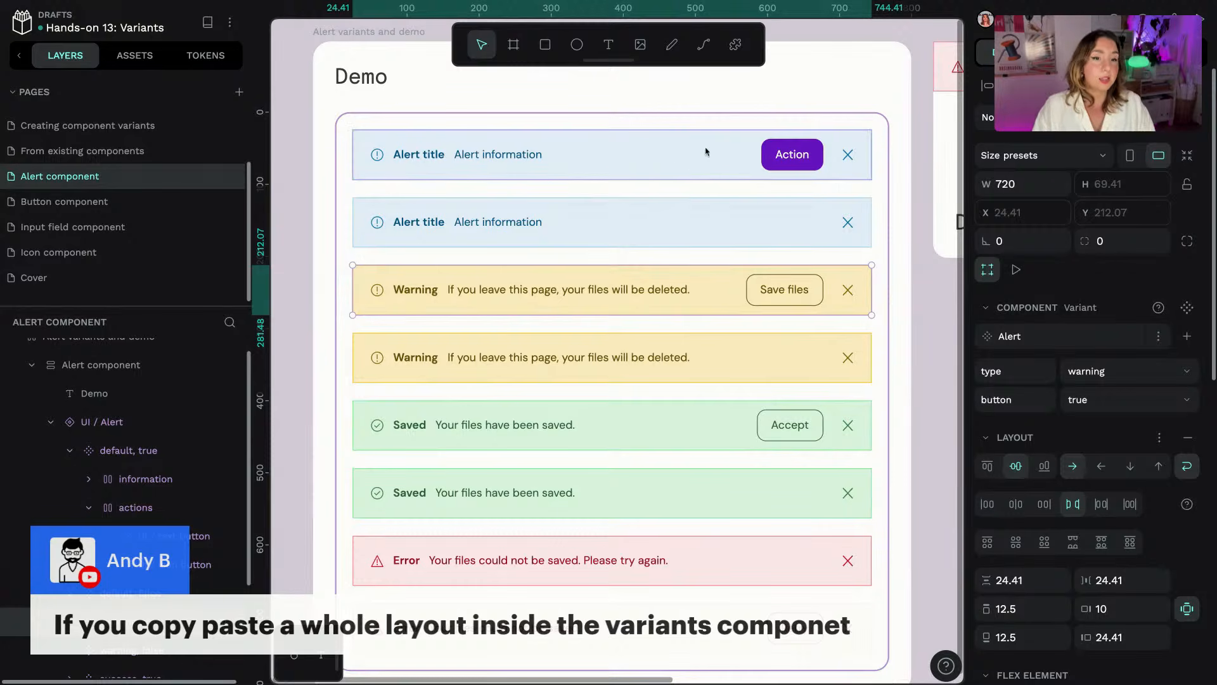
pyautogui.click(681, 233)
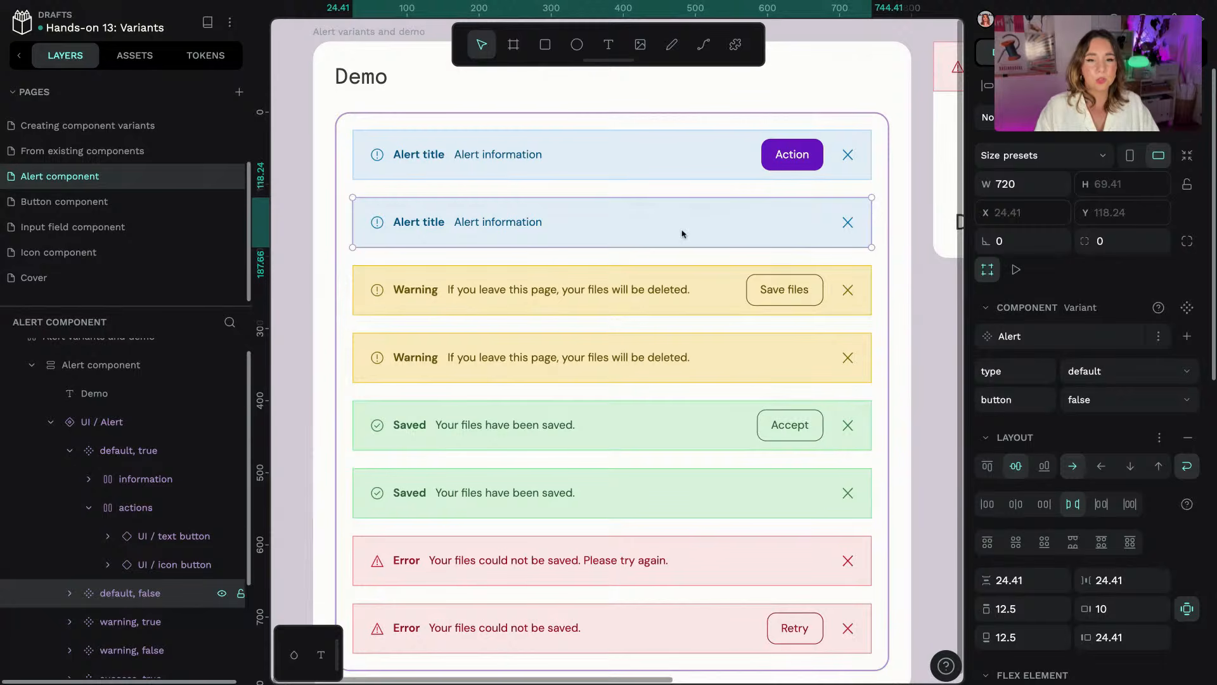
pyautogui.scroll(-2, 1016, 608)
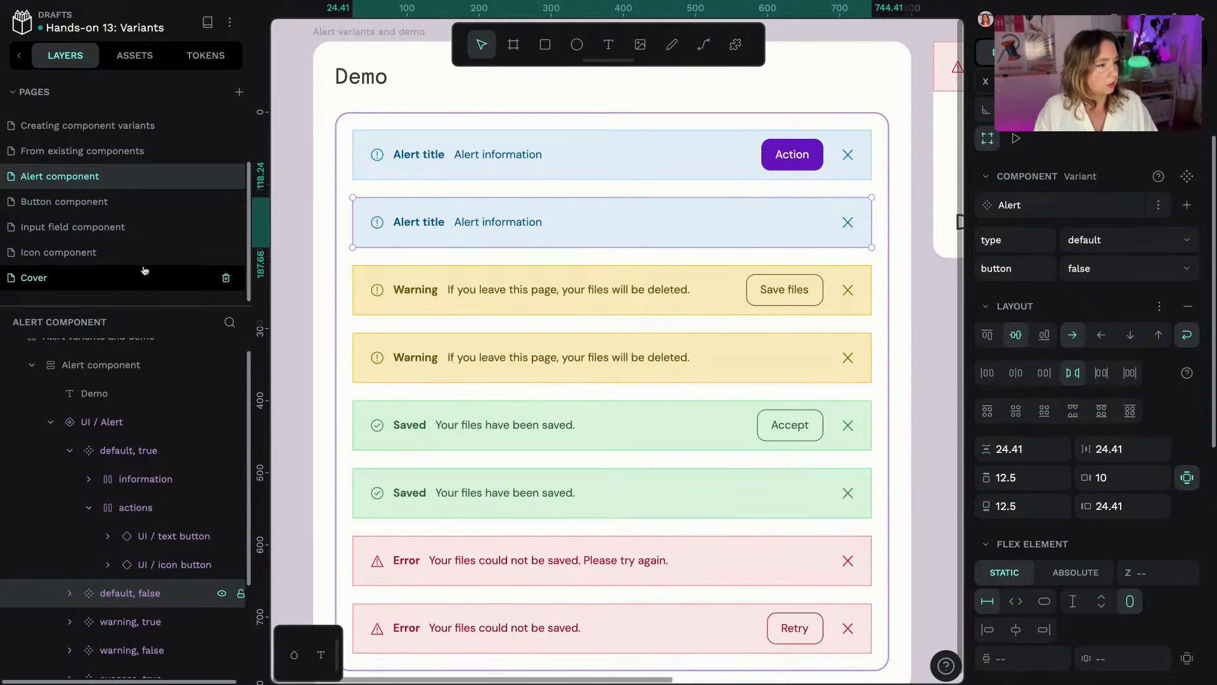
# - Open the Card component page and inspect the variant properties of the "New! Adorable puppies!" card in the Demo board
pyautogui.scroll(2, 123, 175)
pyautogui.click(123, 174)
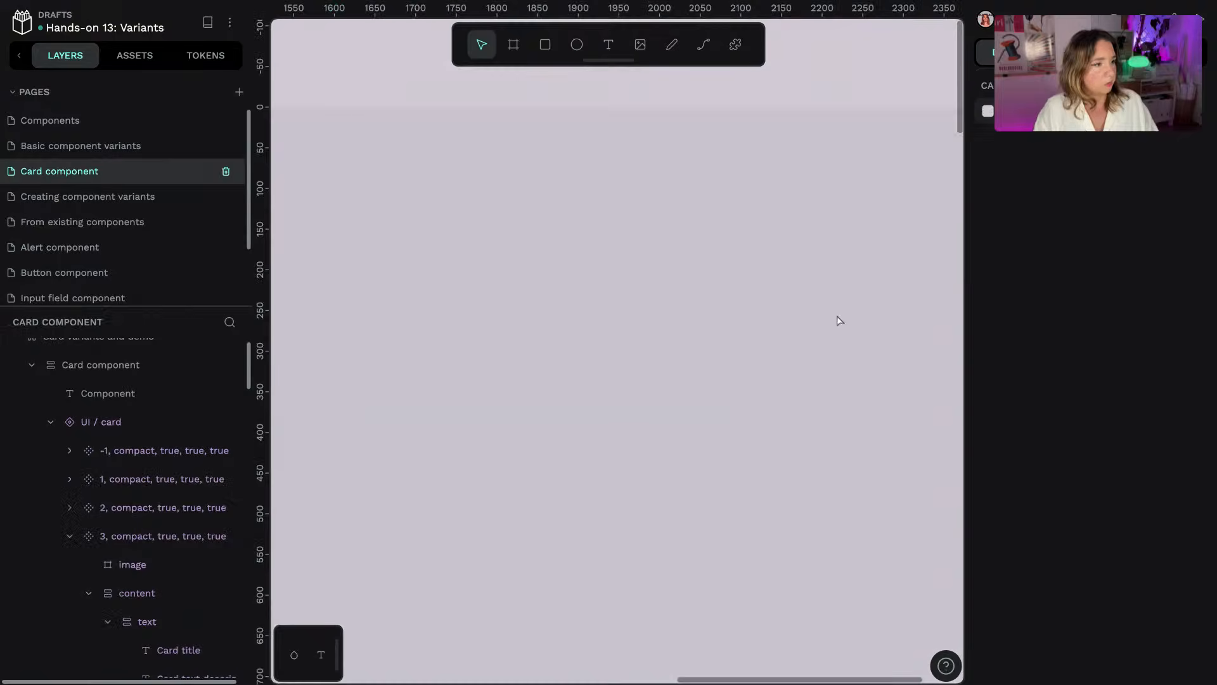
pyautogui.scroll(-5, 670, 465)
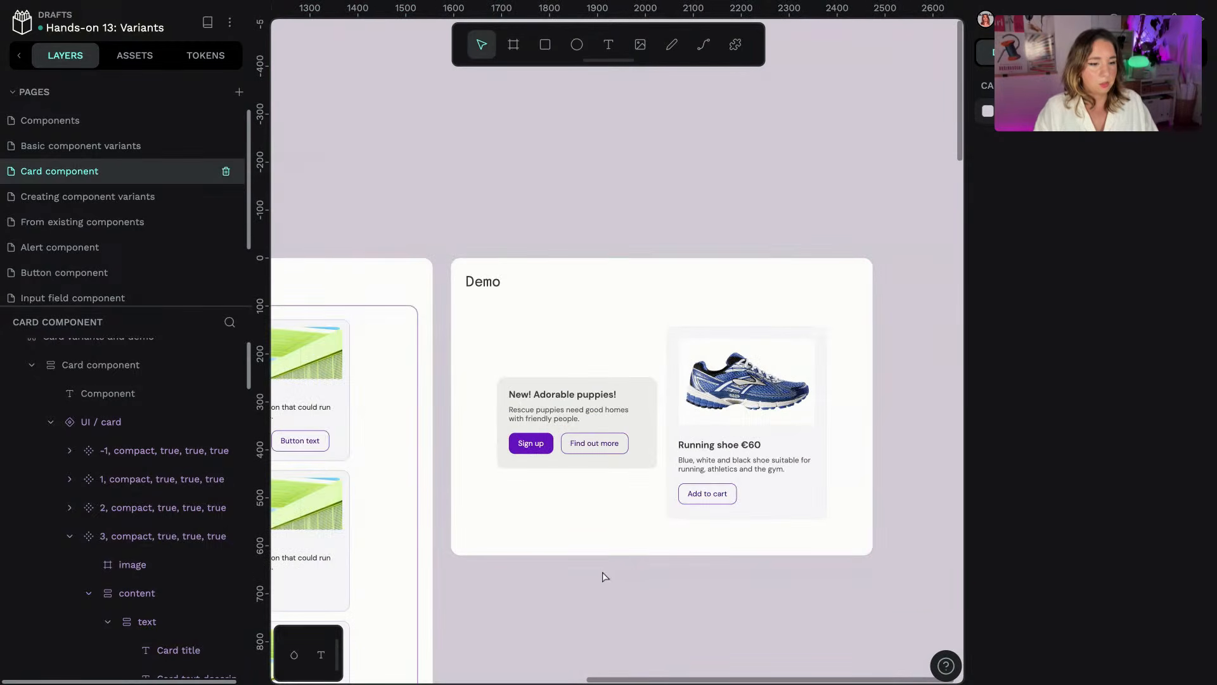
pyautogui.click(685, 397)
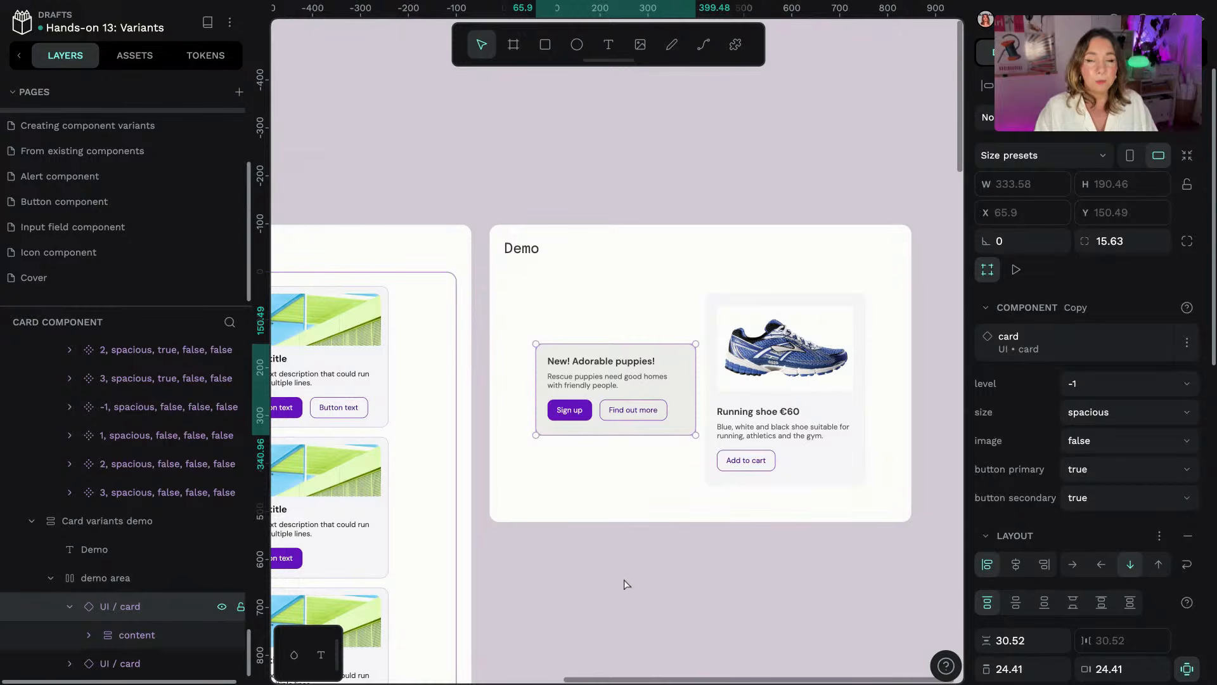
# - Deselect the demo card and examine the grid of card variants in the Component board
pyautogui.click(560, 605)
pyautogui.hscroll(-10, 514, 595)
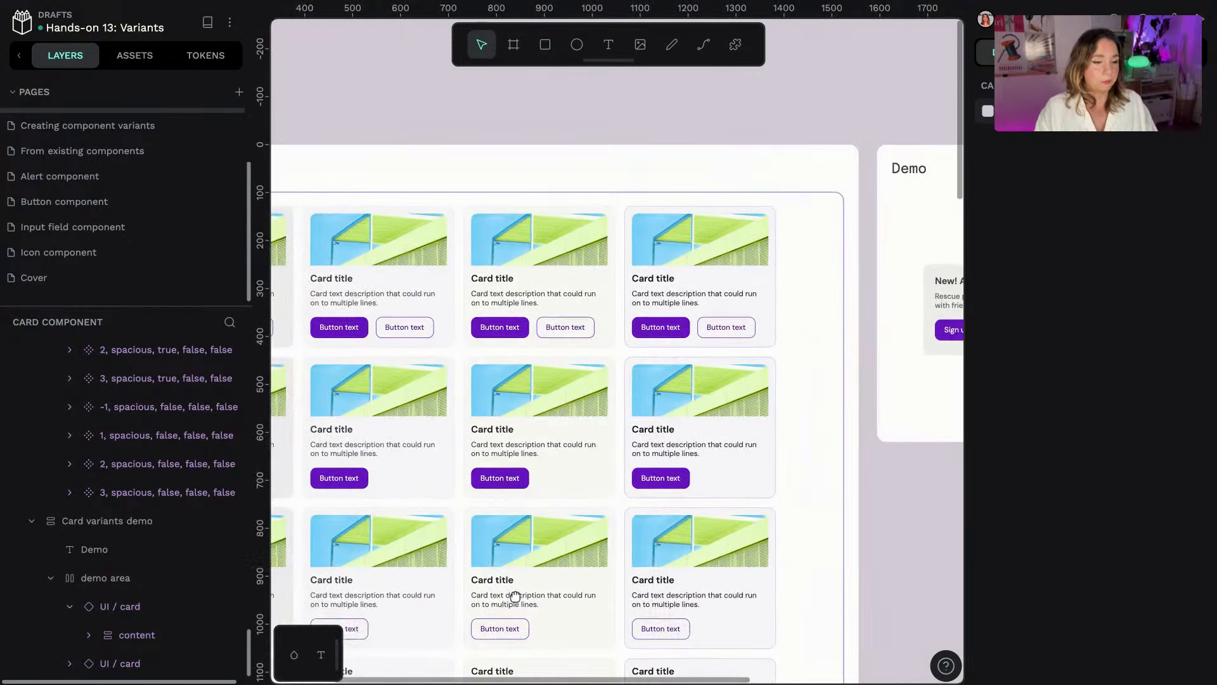
pyautogui.scroll(-3, 824, 551)
pyautogui.hscroll(-3, 878, 576)
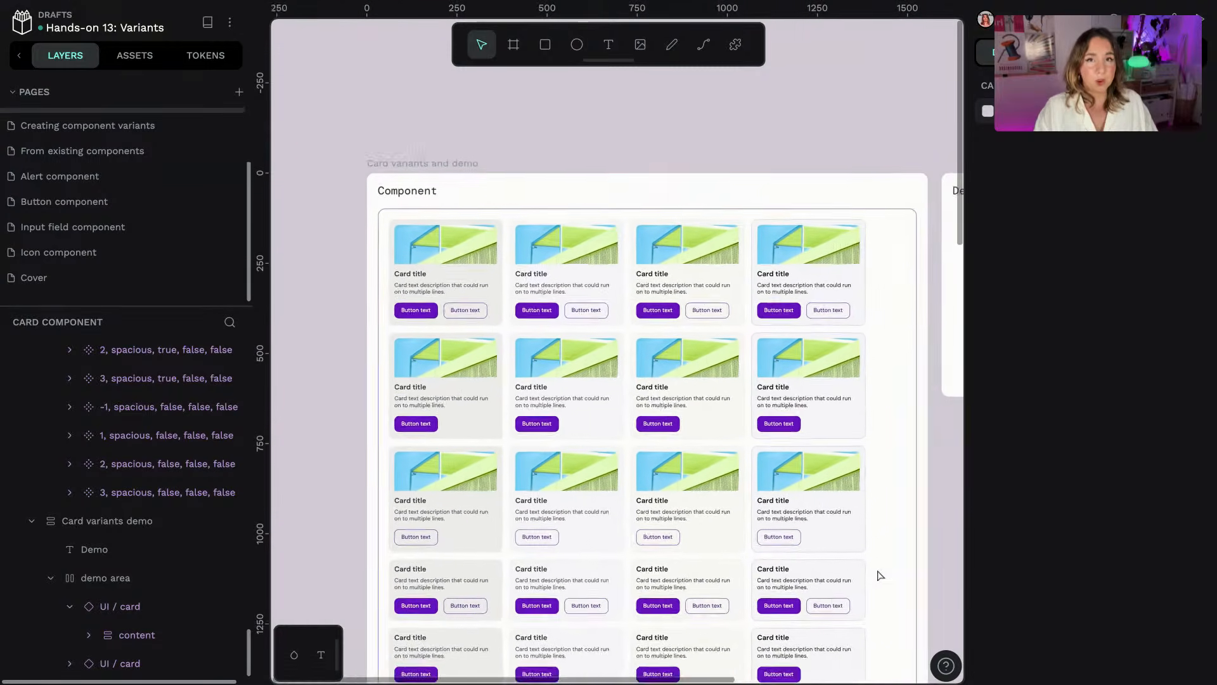
pyautogui.moveTo(873, 437); pyautogui.dragTo(864, 437)
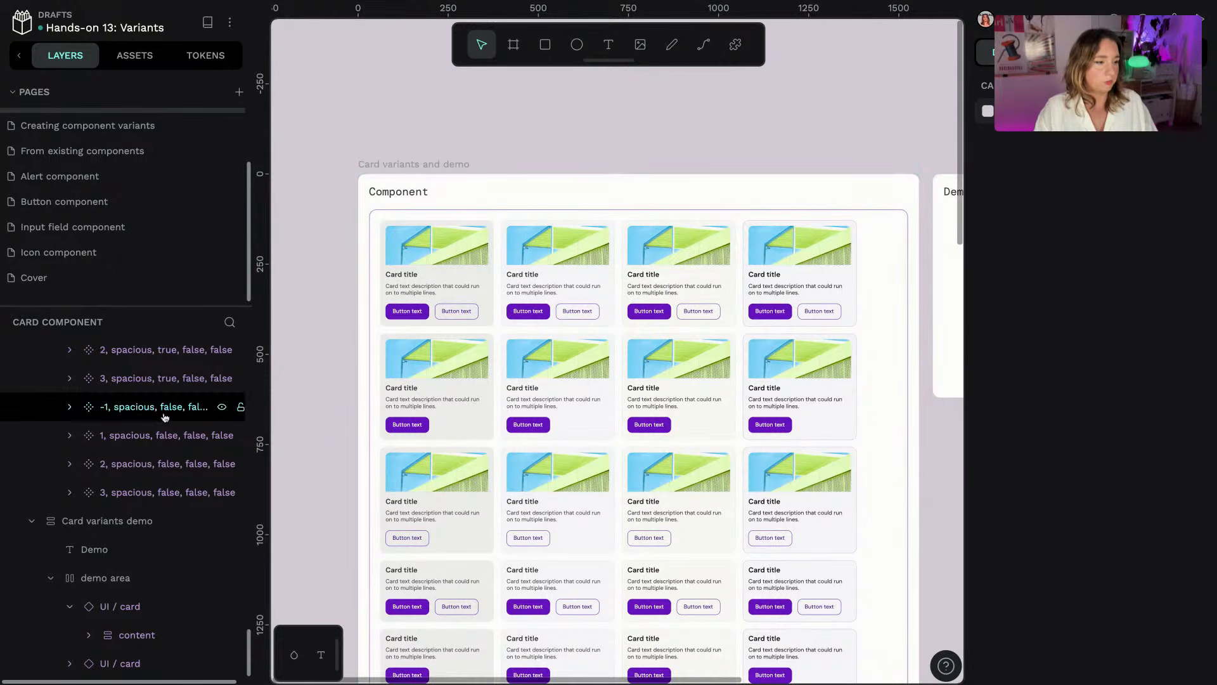
# - Check the level options of the level 1 spacious card variant that has image and both buttons set to false
pyautogui.click(198, 437)
pyautogui.click(1188, 372)
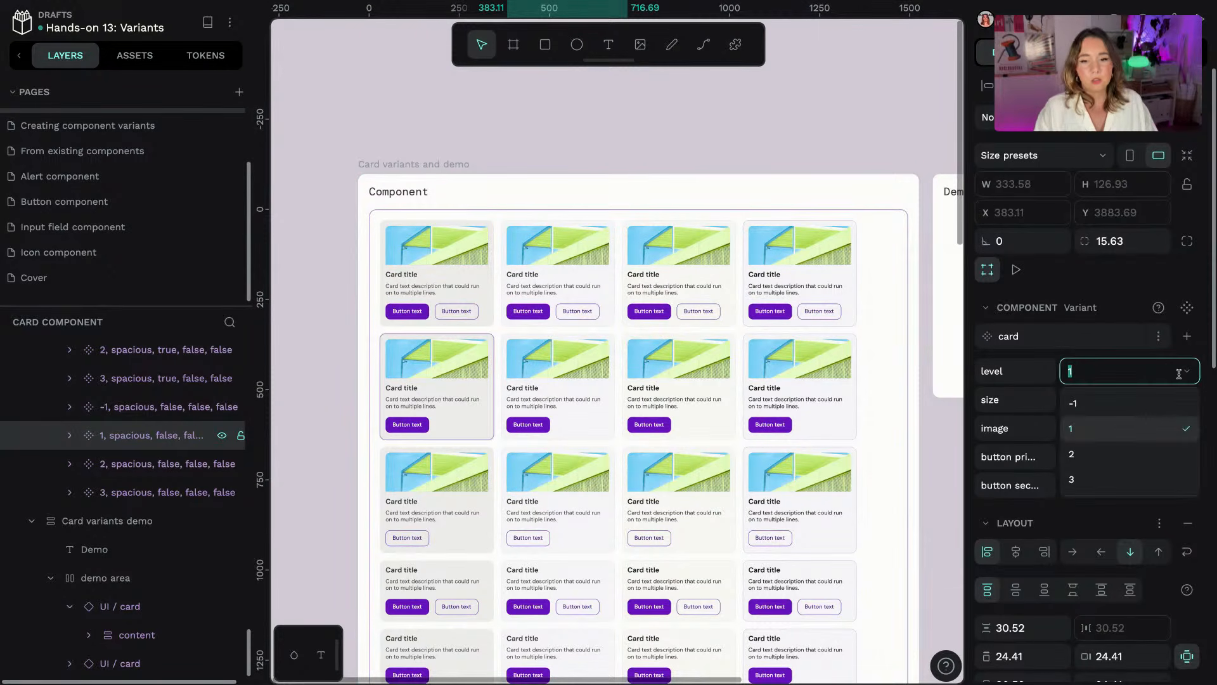
pyautogui.click(1189, 374)
pyautogui.click(1189, 374)
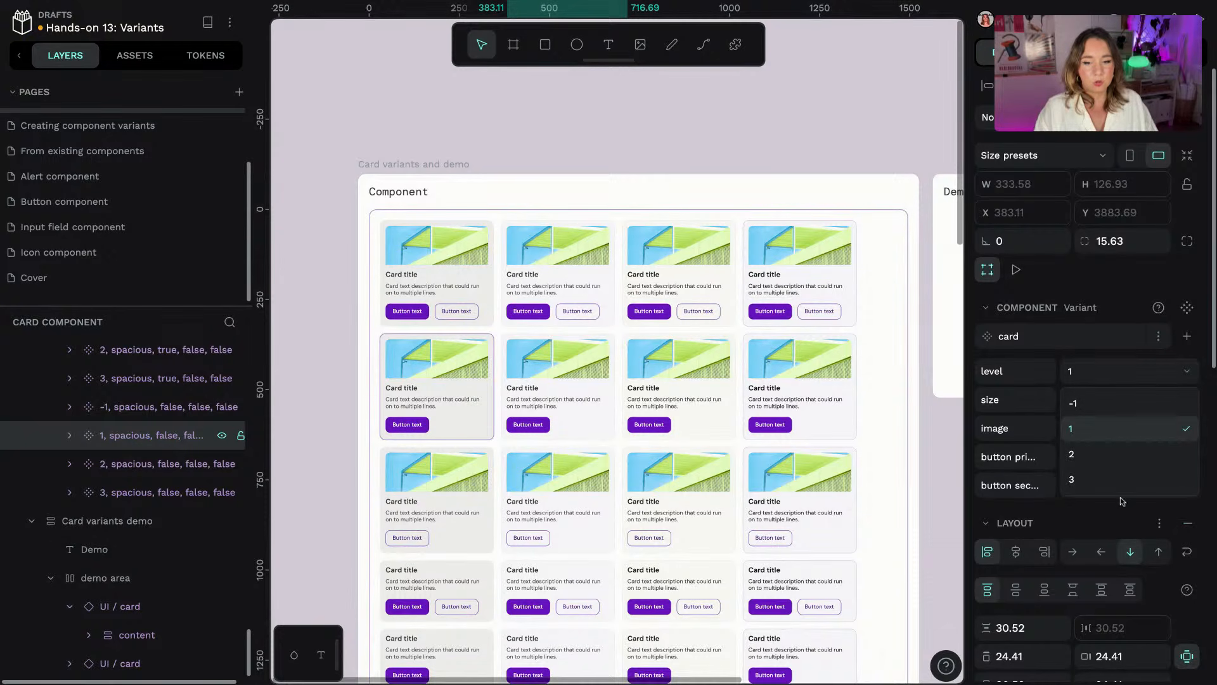
pyautogui.press('Escape')
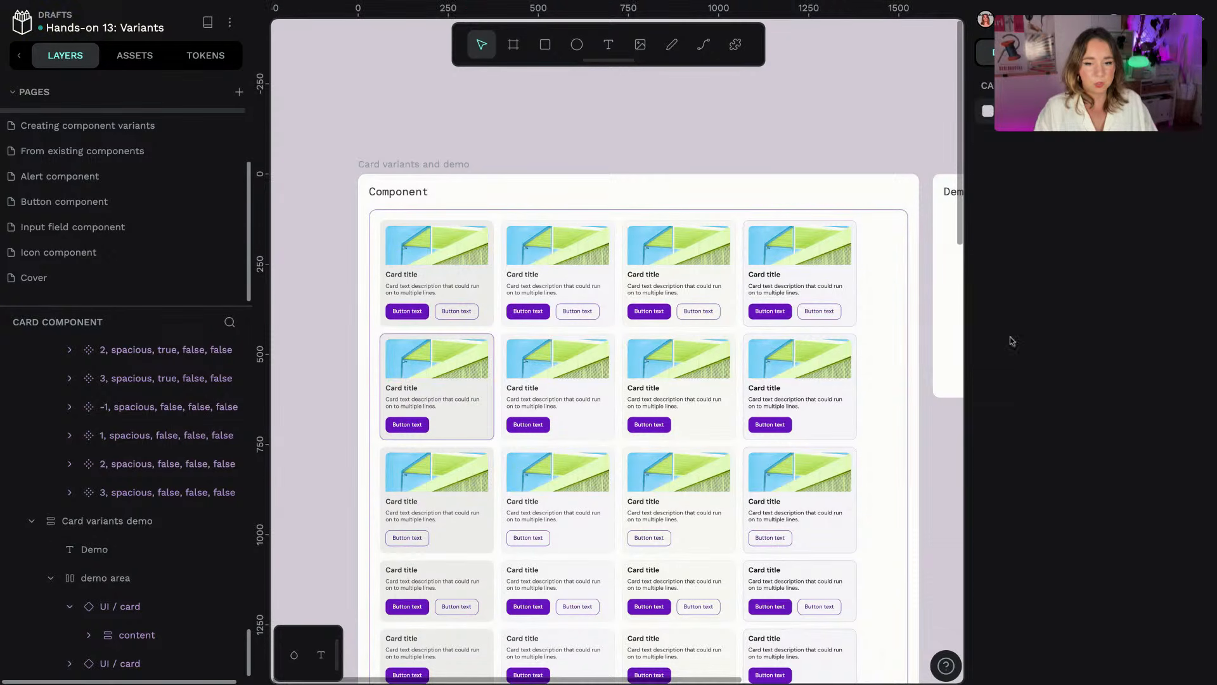
# - Review the available values of the secondary button, primary button, image and size properties on the first compact level -1 card variant
pyautogui.click(492, 298)
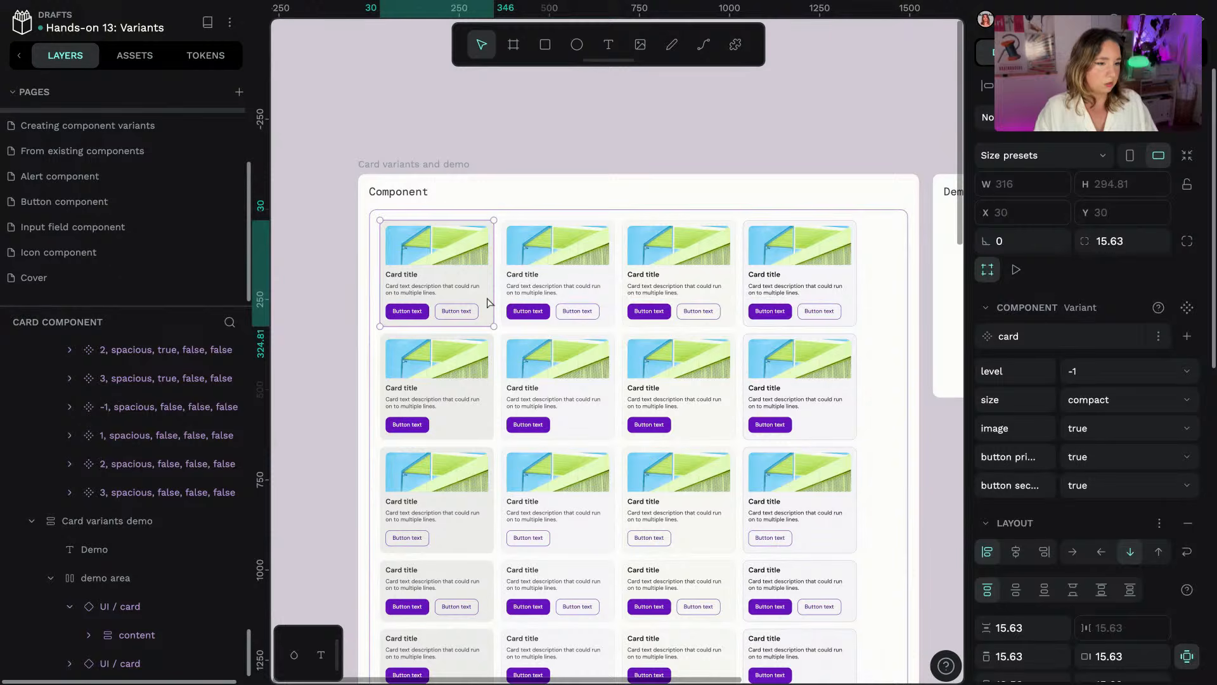
pyautogui.click(1136, 489)
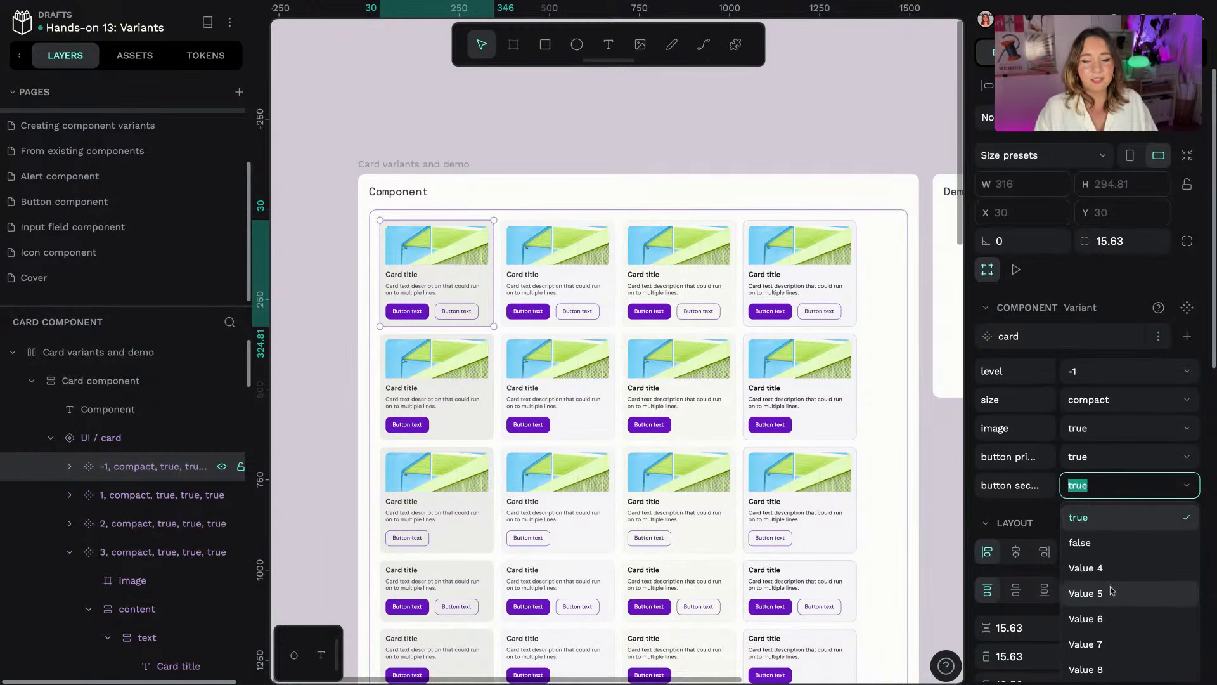
pyautogui.click(1099, 455)
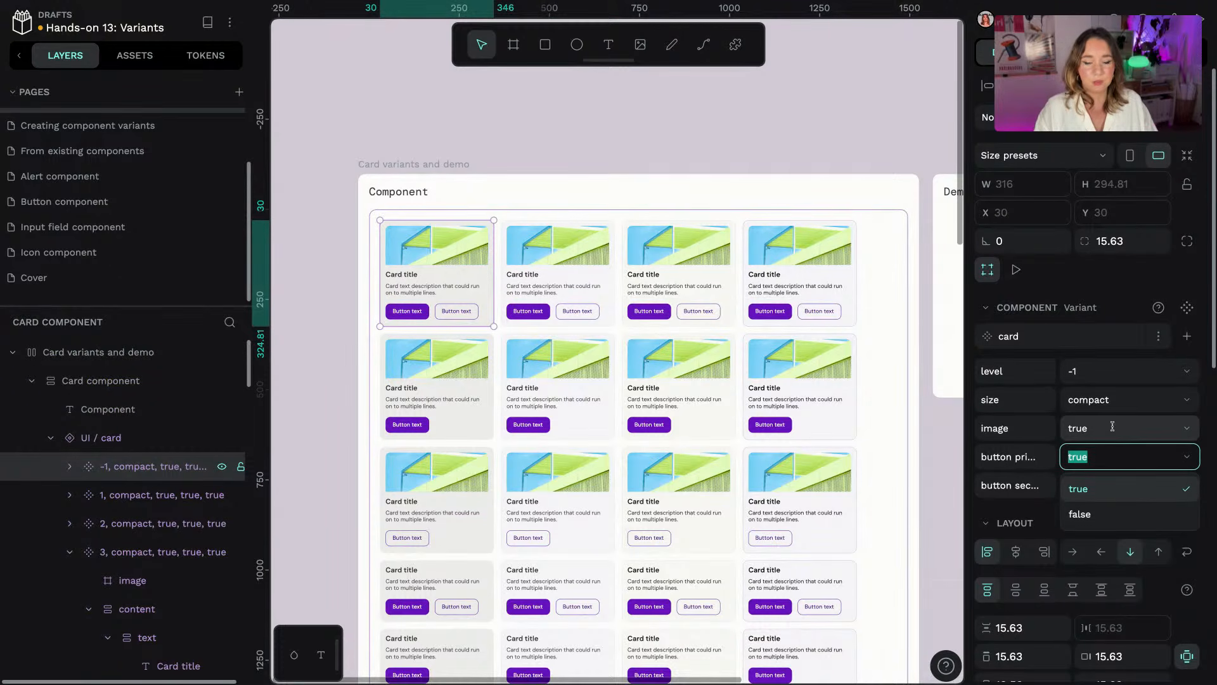
pyautogui.click(1113, 426)
pyautogui.click(1110, 399)
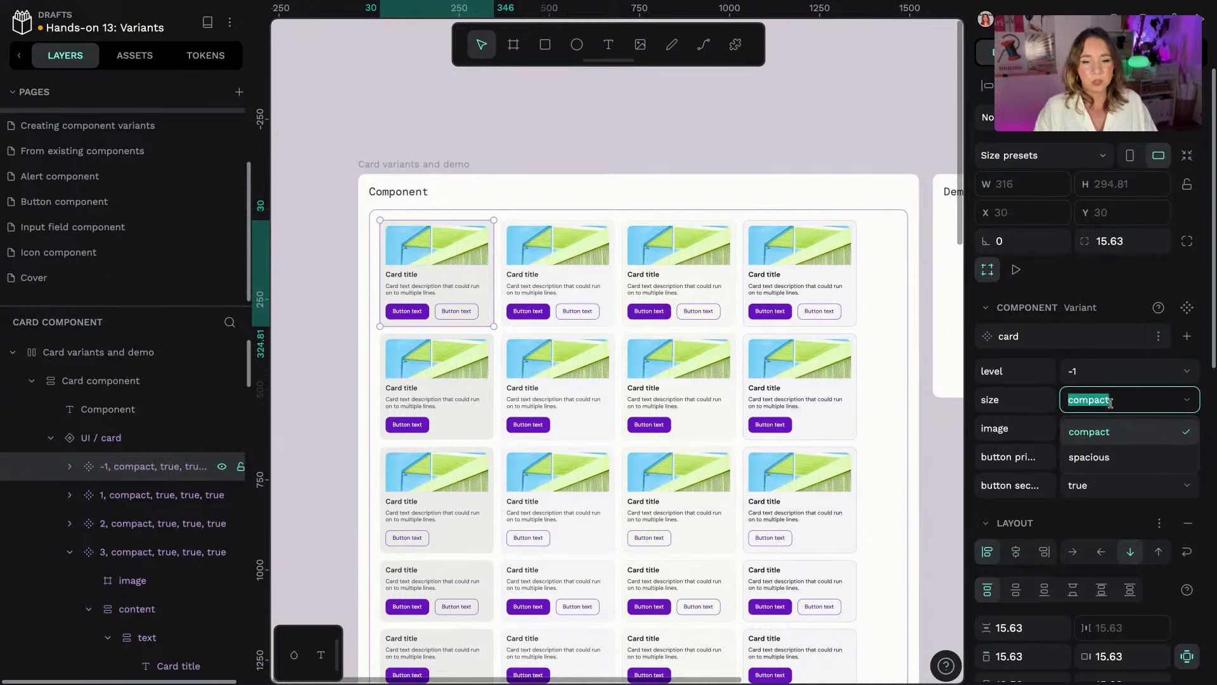
pyautogui.click(973, 376)
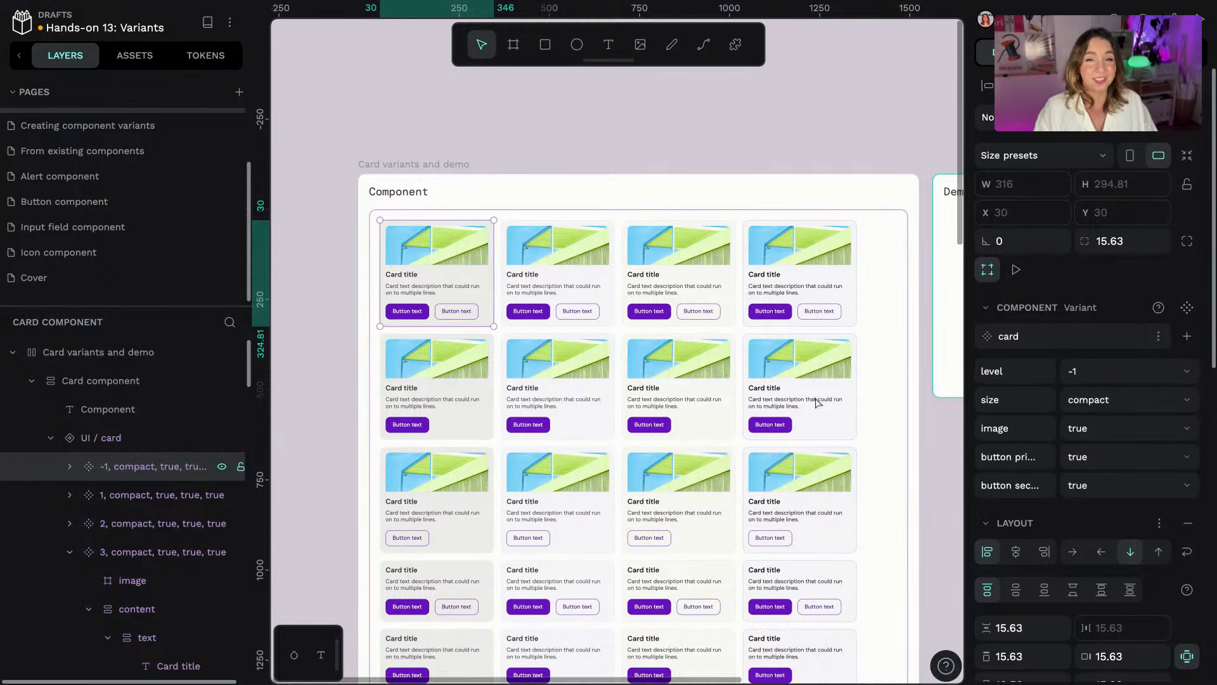
# - Examine the whole grid of card variants from the first row to the last and back
pyautogui.scroll(-2, 697, 514)
pyautogui.scroll(-5, 908, 577)
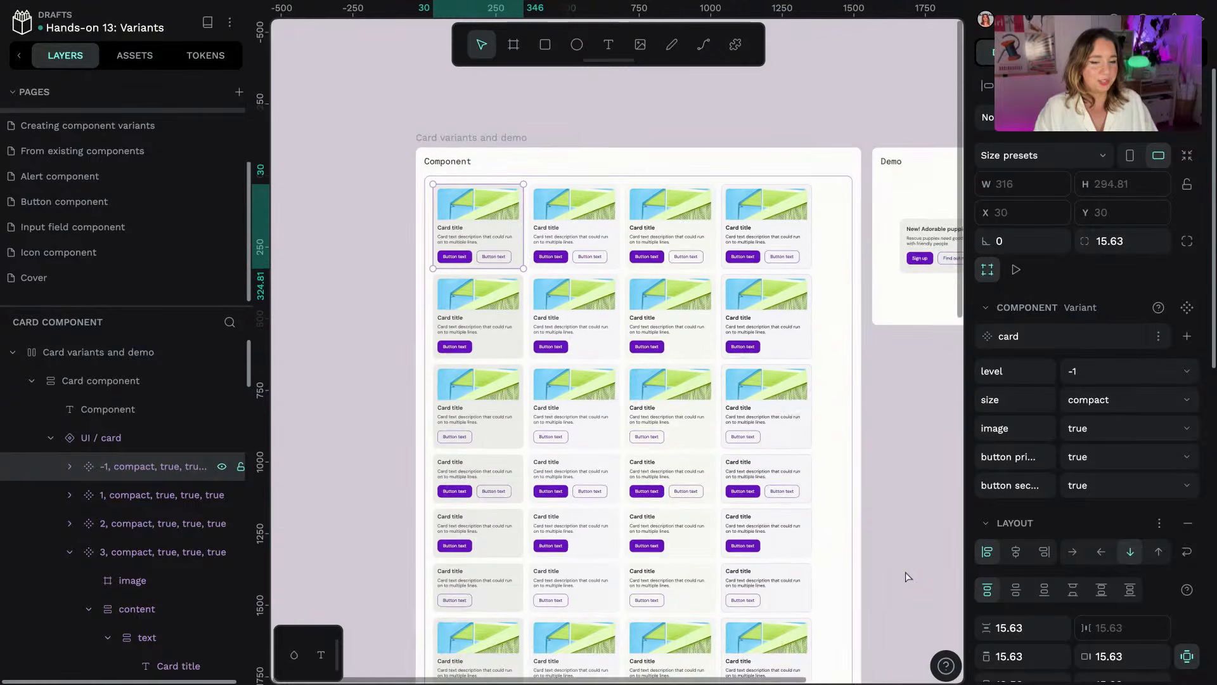
pyautogui.scroll(-8, 881, 500)
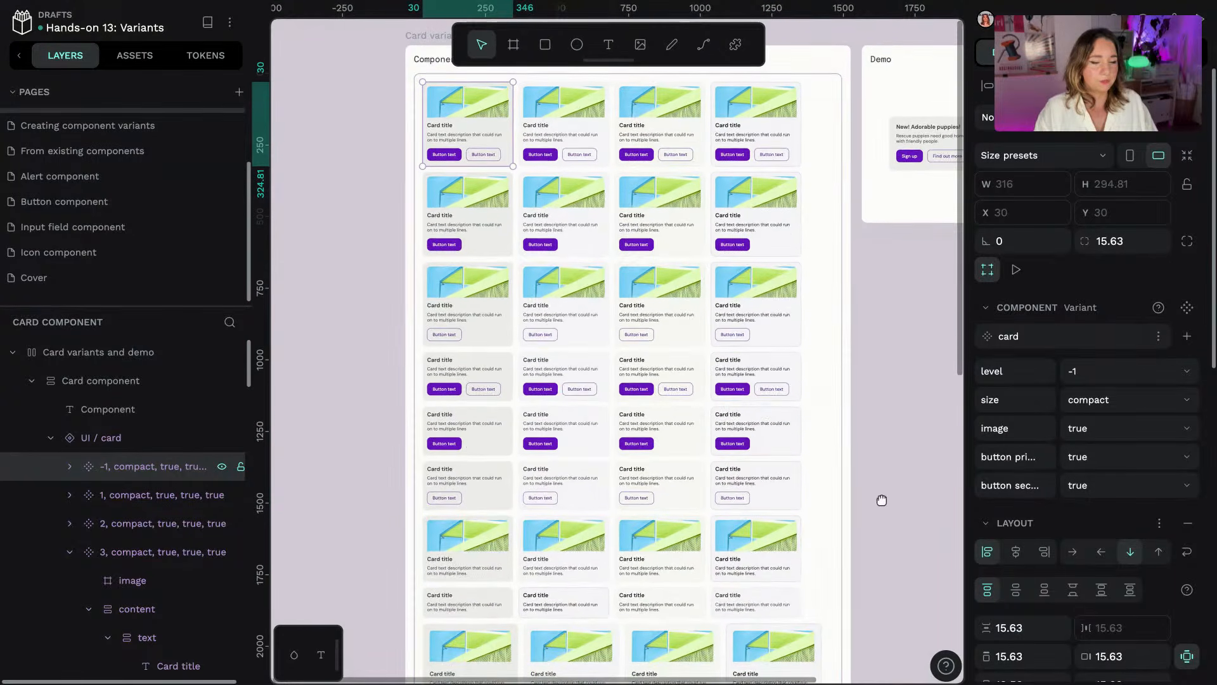
pyautogui.scroll(-8, 882, 500)
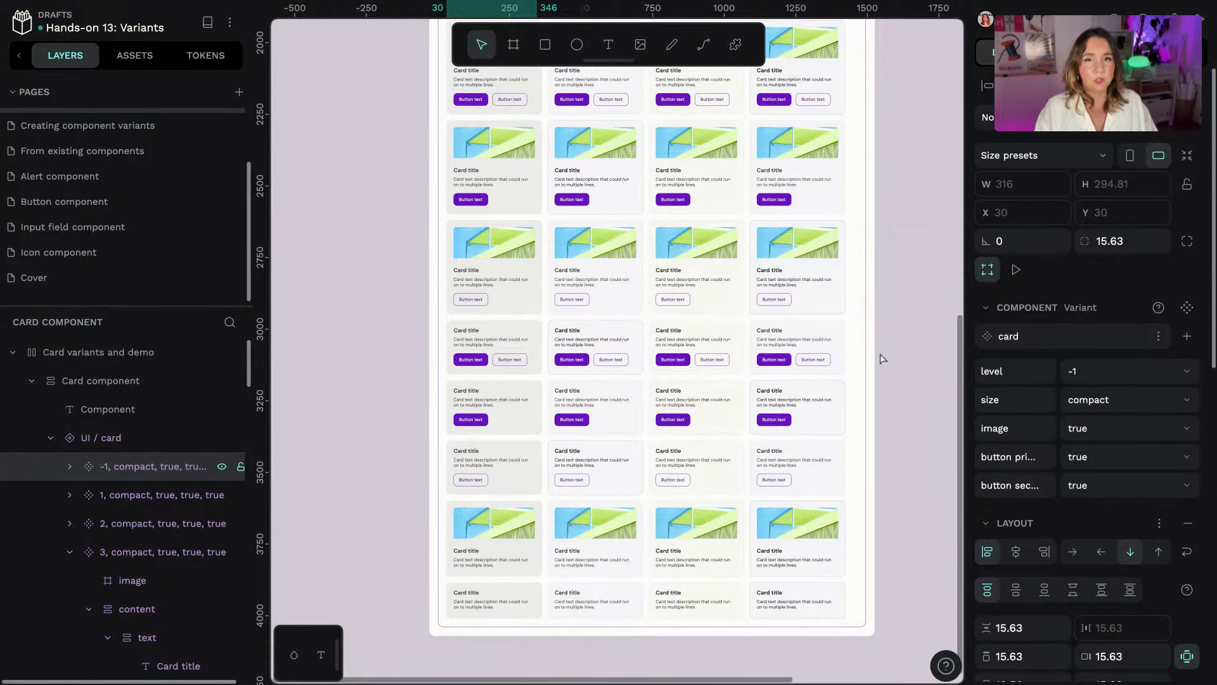
pyautogui.scroll(5, 885, 305)
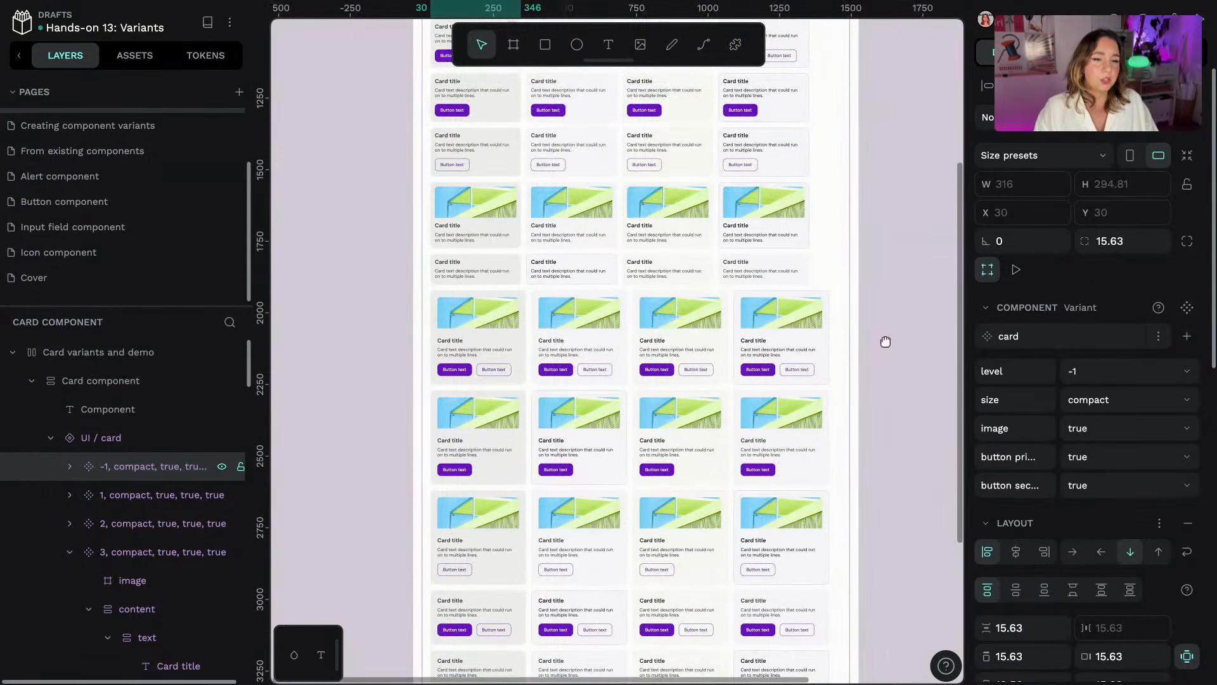
pyautogui.scroll(3, 886, 270)
pyautogui.scroll(3, 886, 271)
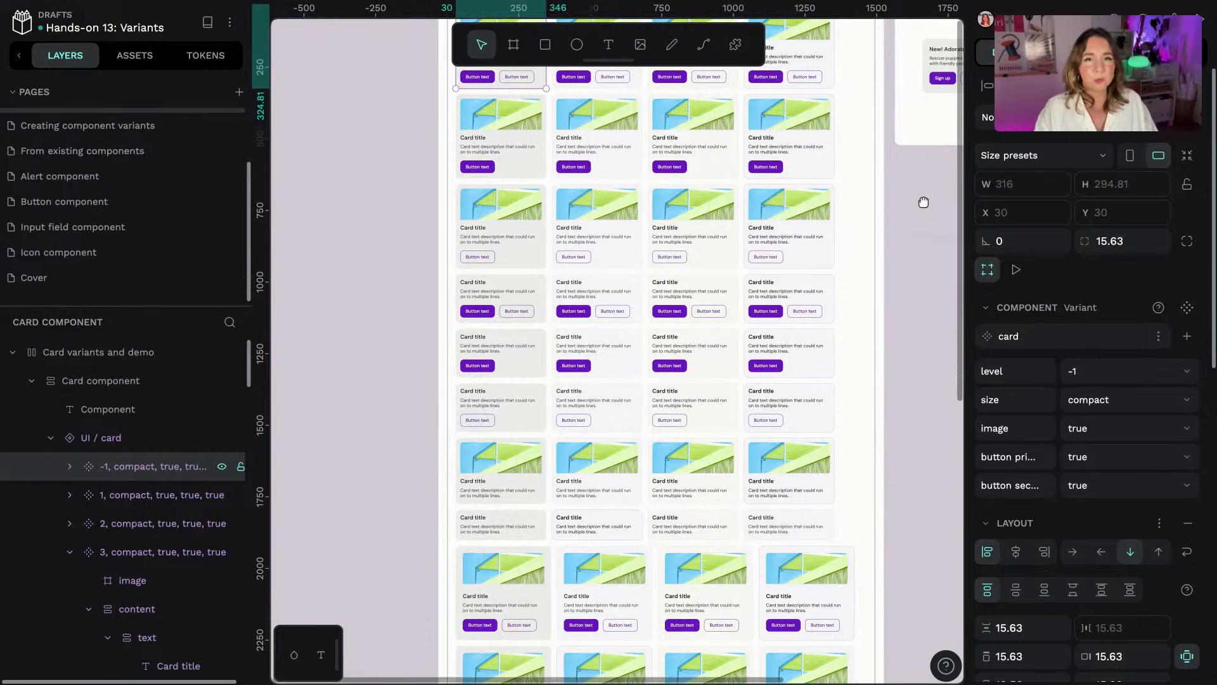
pyautogui.scroll(3, 919, 203)
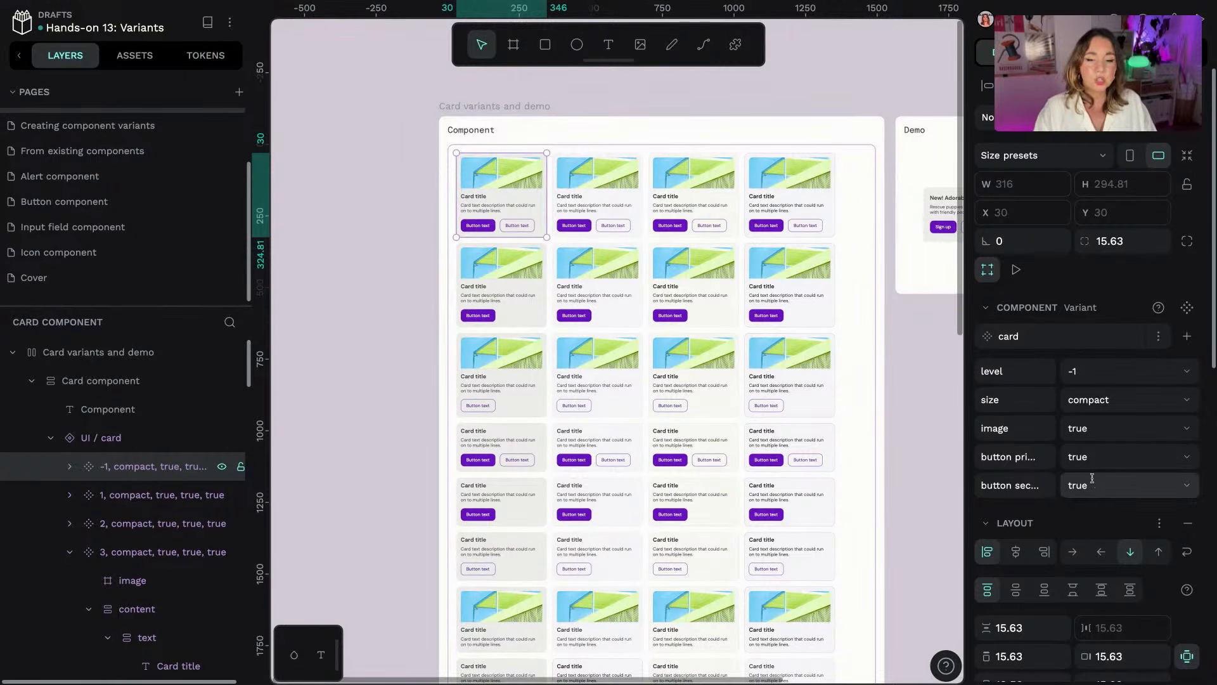
pyautogui.scroll(2, 951, 467)
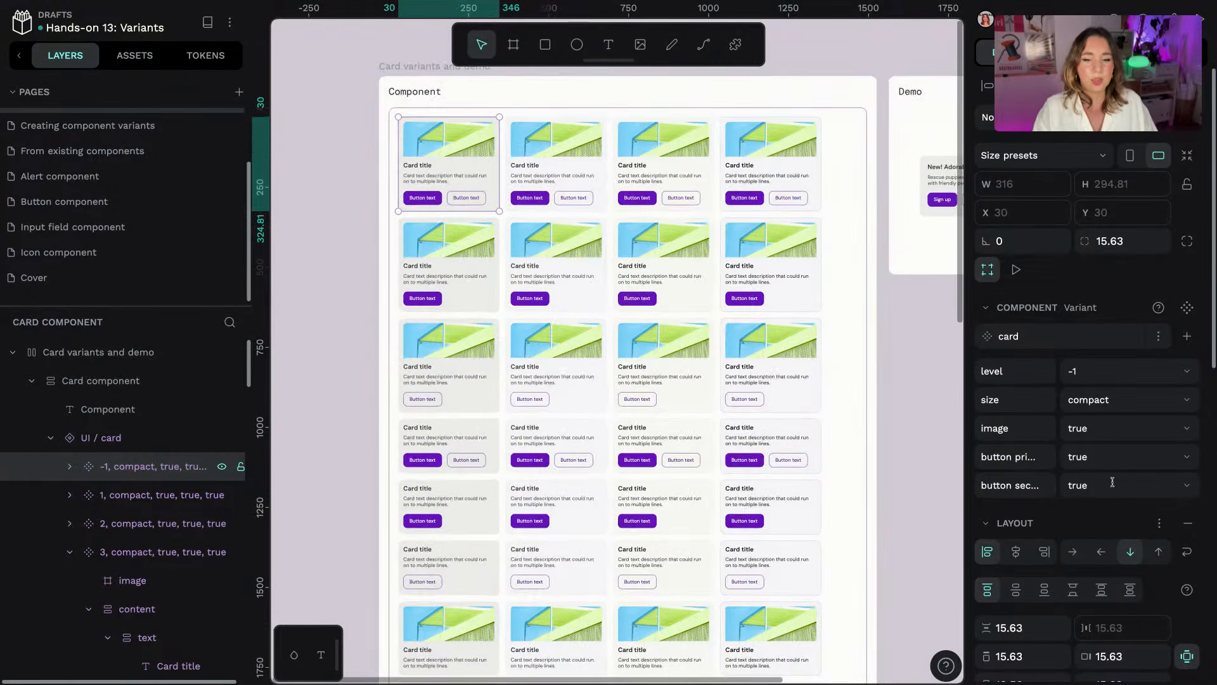
# - Inspect the secondary button property's values on the first card variant for leftover placeholder values
pyautogui.click(1107, 483)
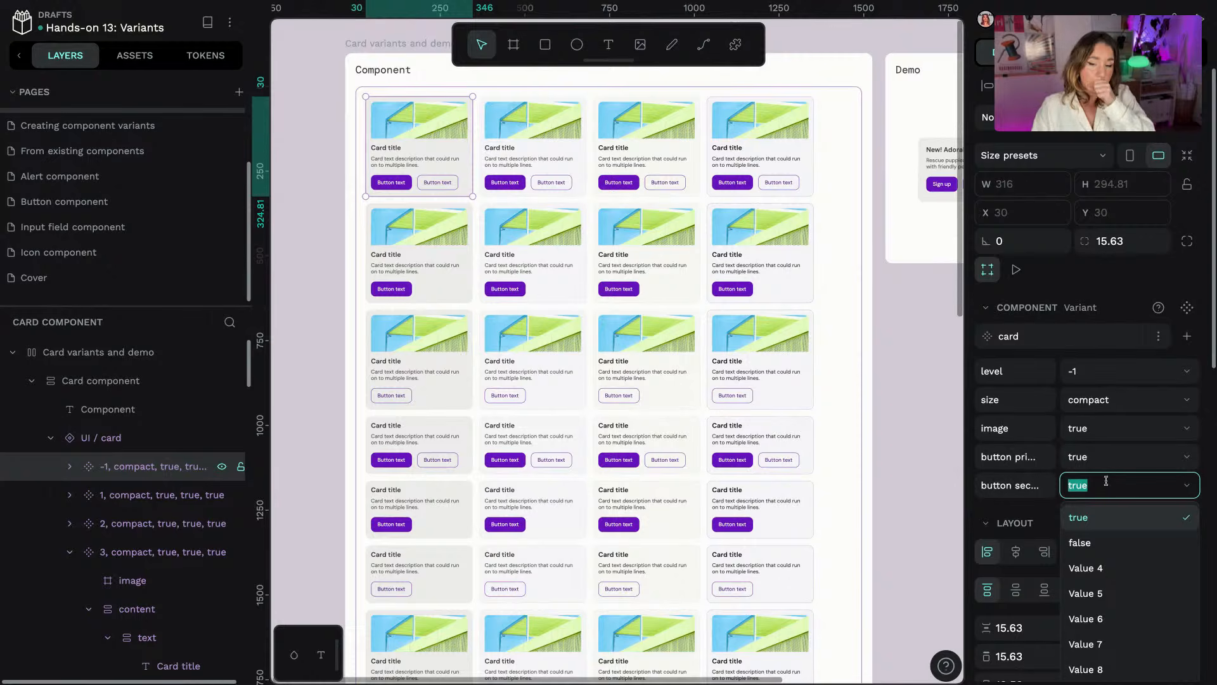
pyautogui.click(1106, 518)
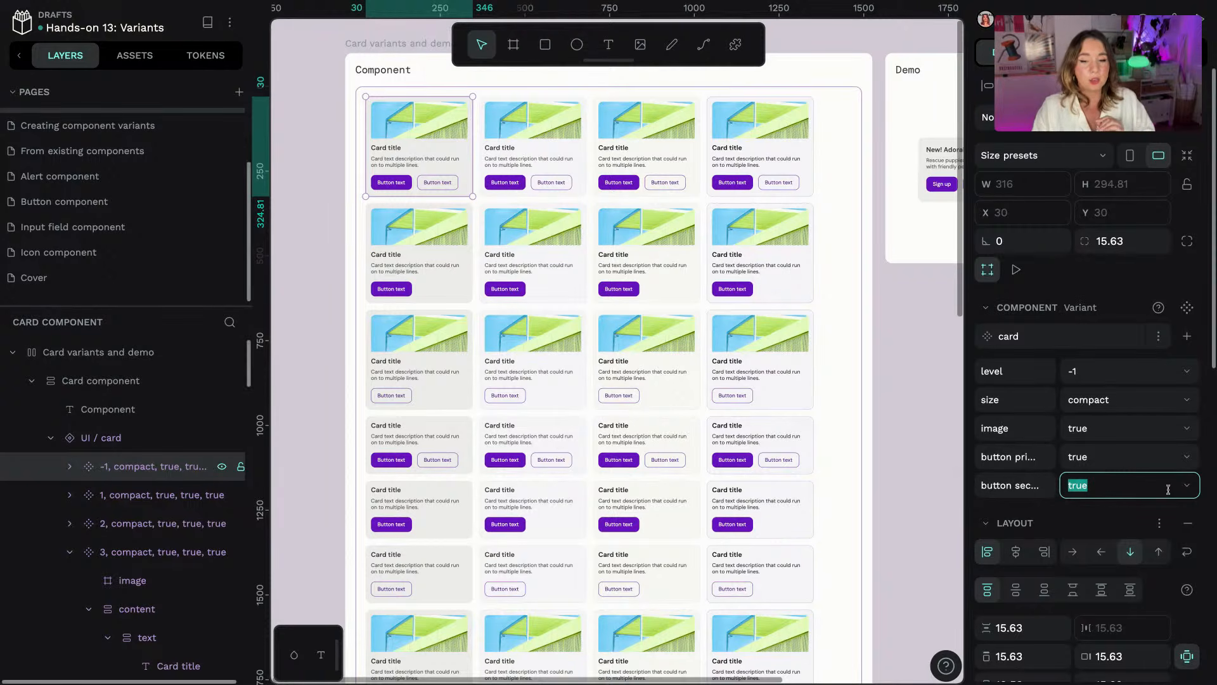
pyautogui.click(1189, 487)
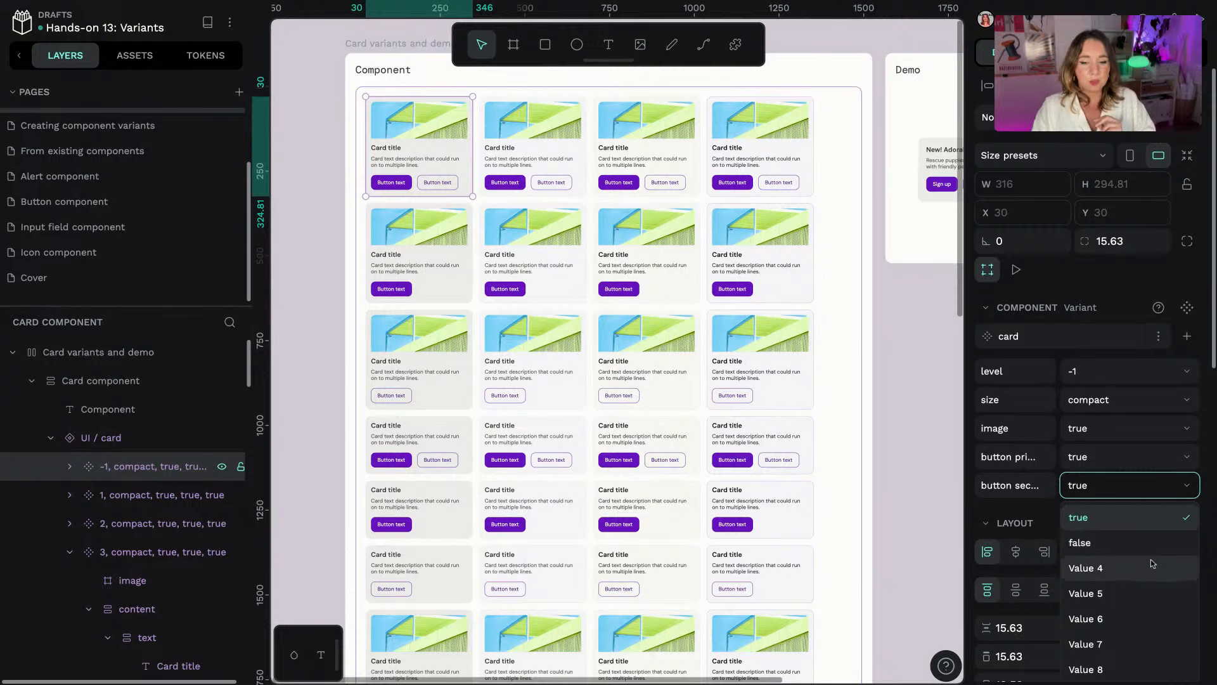
pyautogui.scroll(-2, 1150, 558)
pyautogui.scroll(-1, 1151, 559)
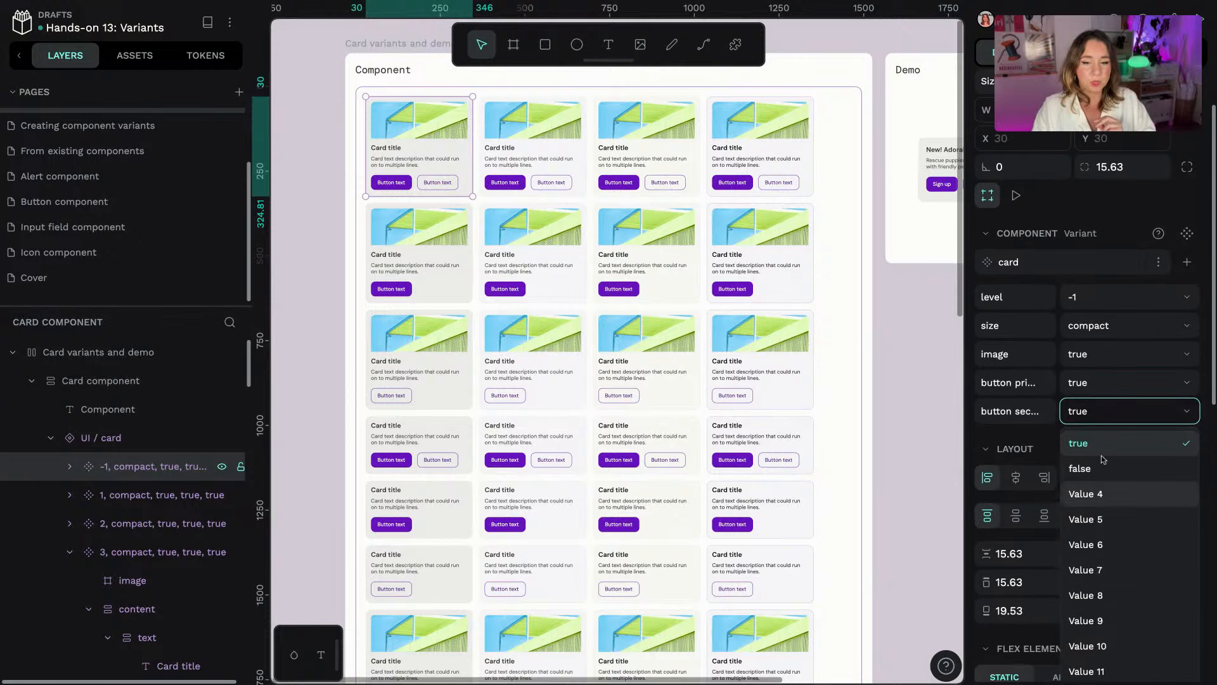
pyautogui.scroll(-1, 1104, 485)
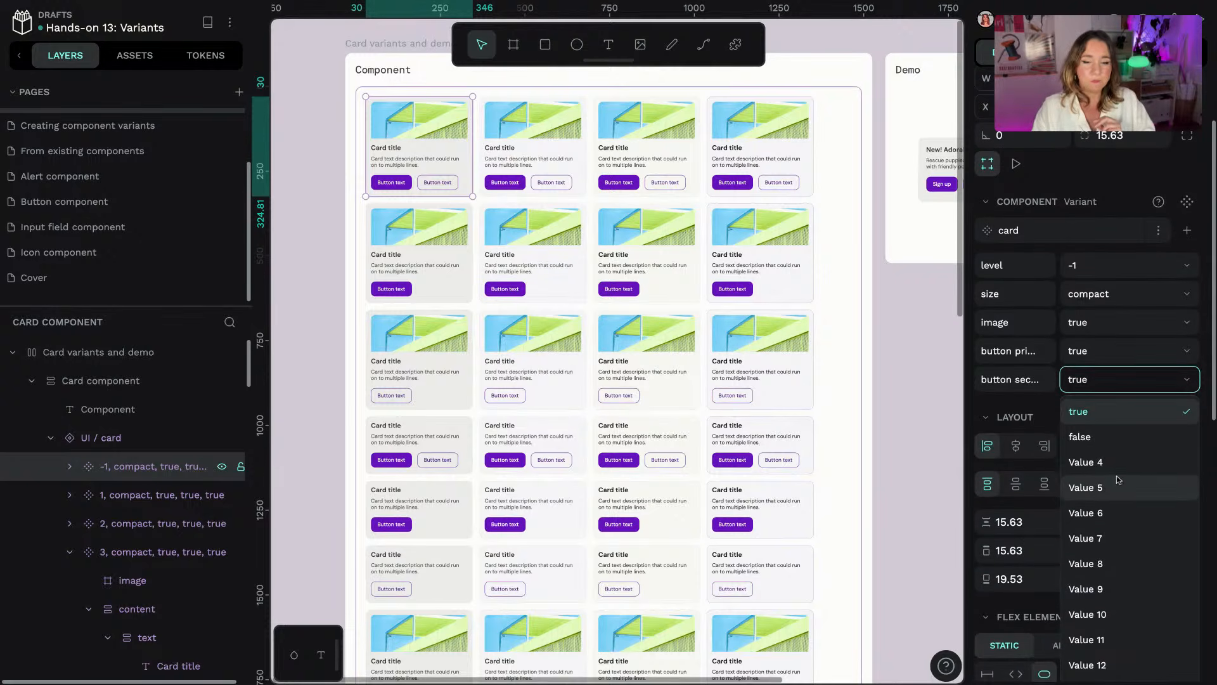
pyautogui.scroll(-1, 1113, 474)
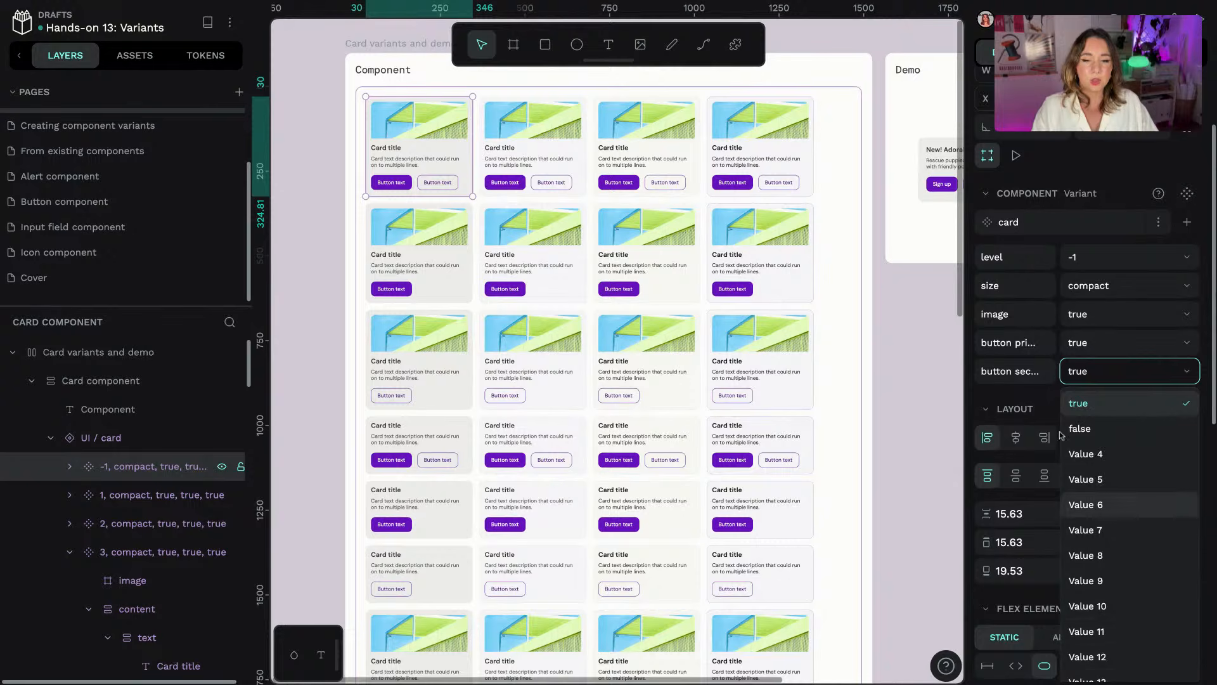
pyautogui.click(932, 384)
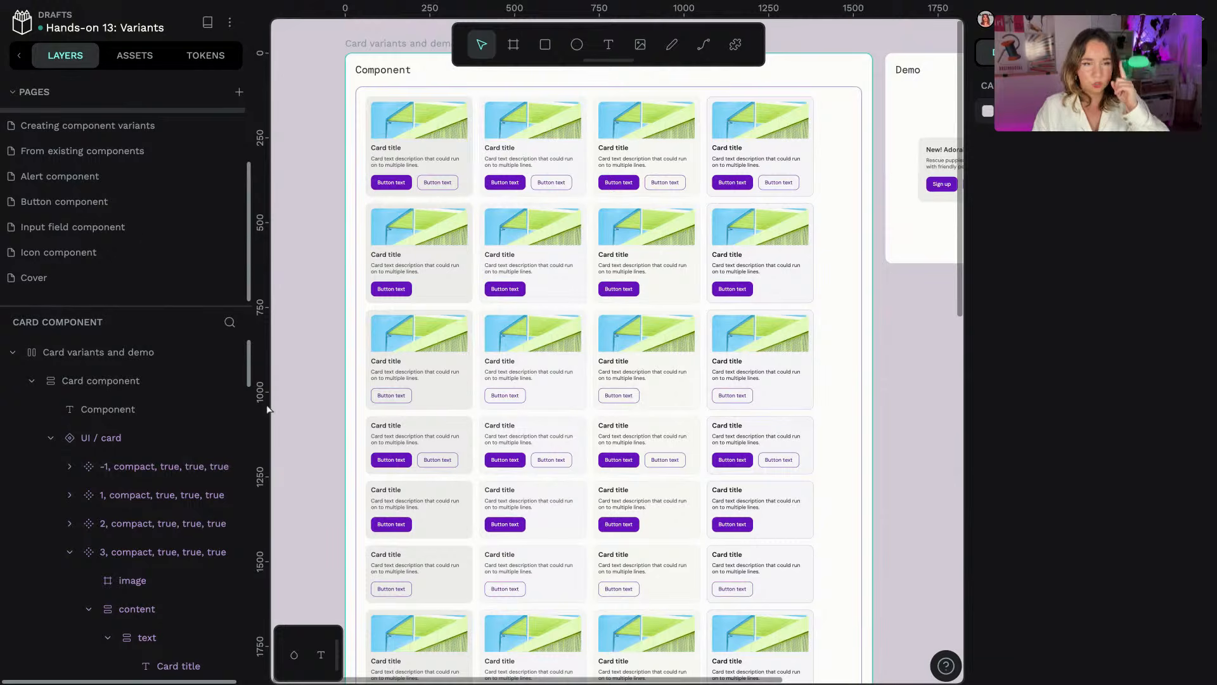
# - Search the layers for "value" and set the secondary button property of the level 3 compact variant with Value 6 to false
pyautogui.click(238, 326)
pyautogui.write('value')
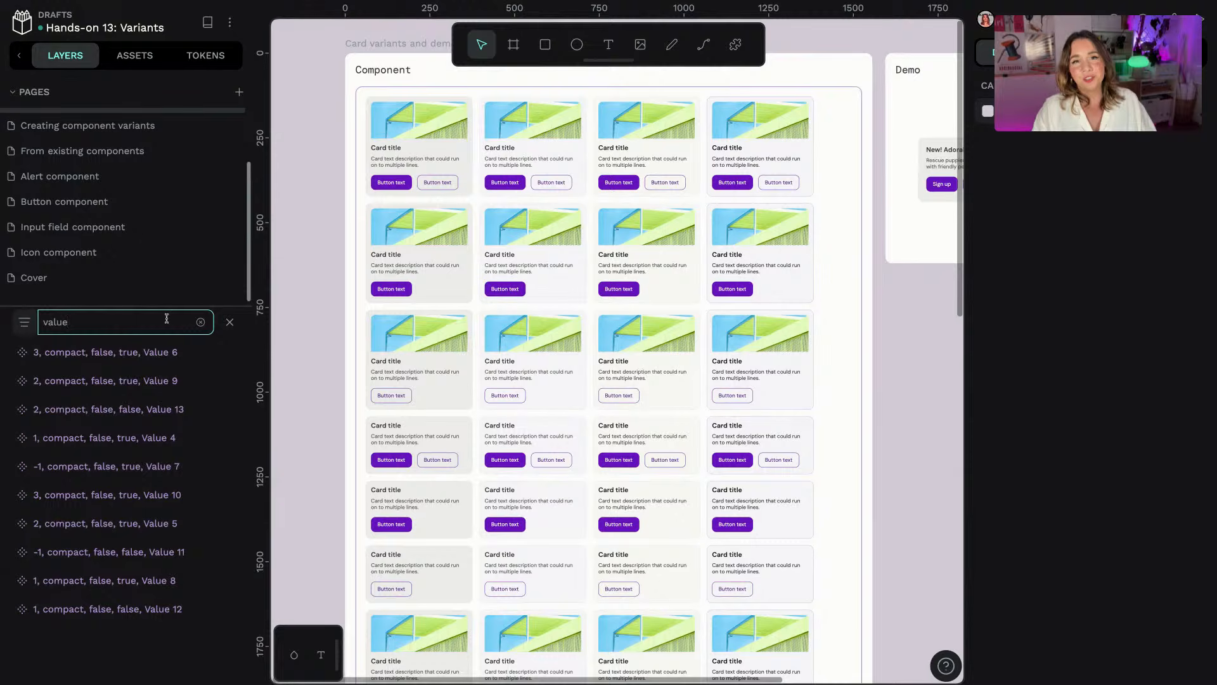
pyautogui.scroll(1, 665, 404)
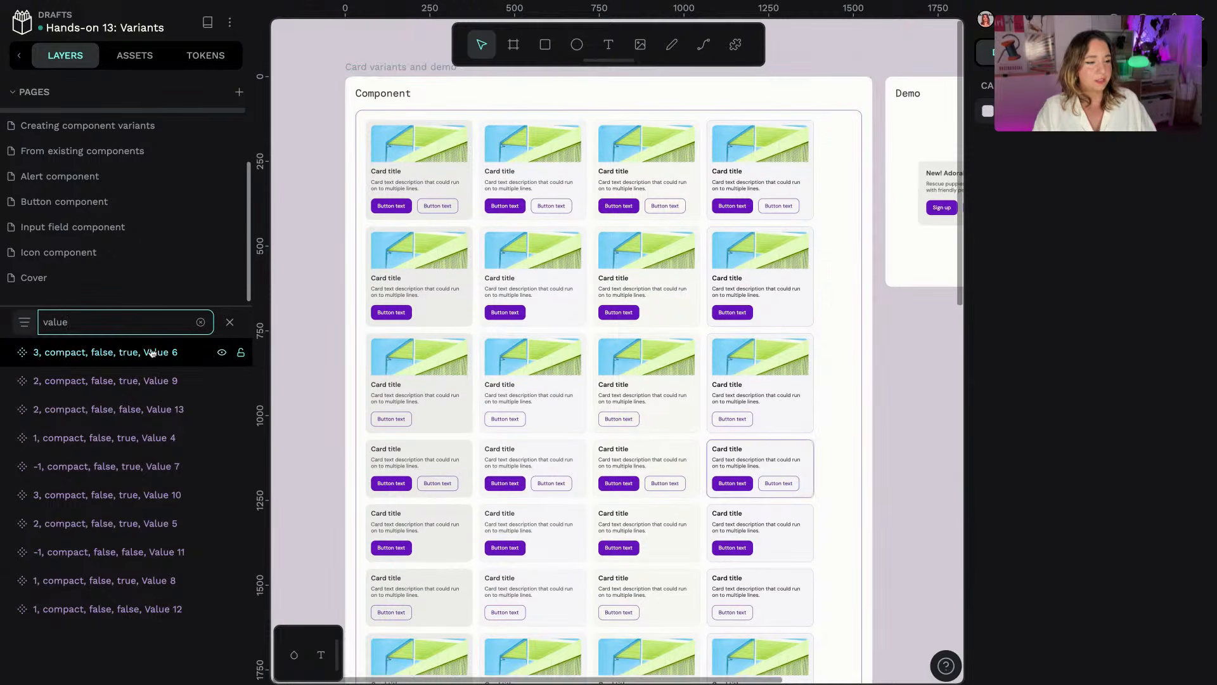
pyautogui.click(153, 353)
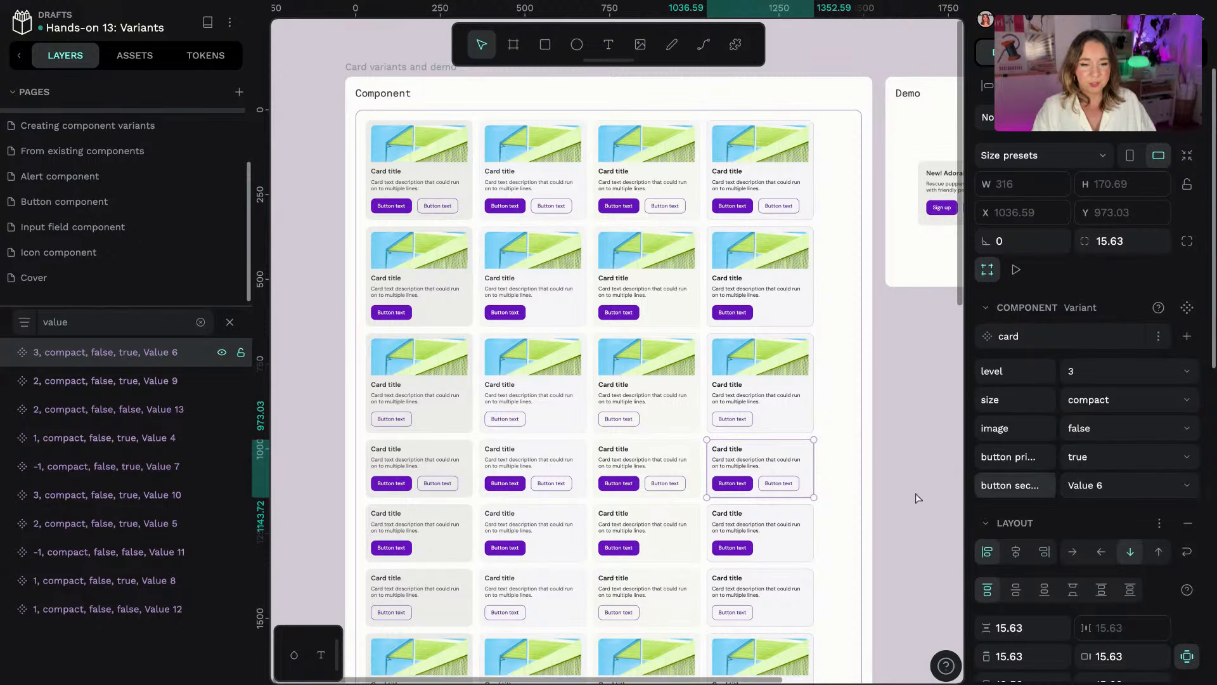
pyautogui.click(1101, 486)
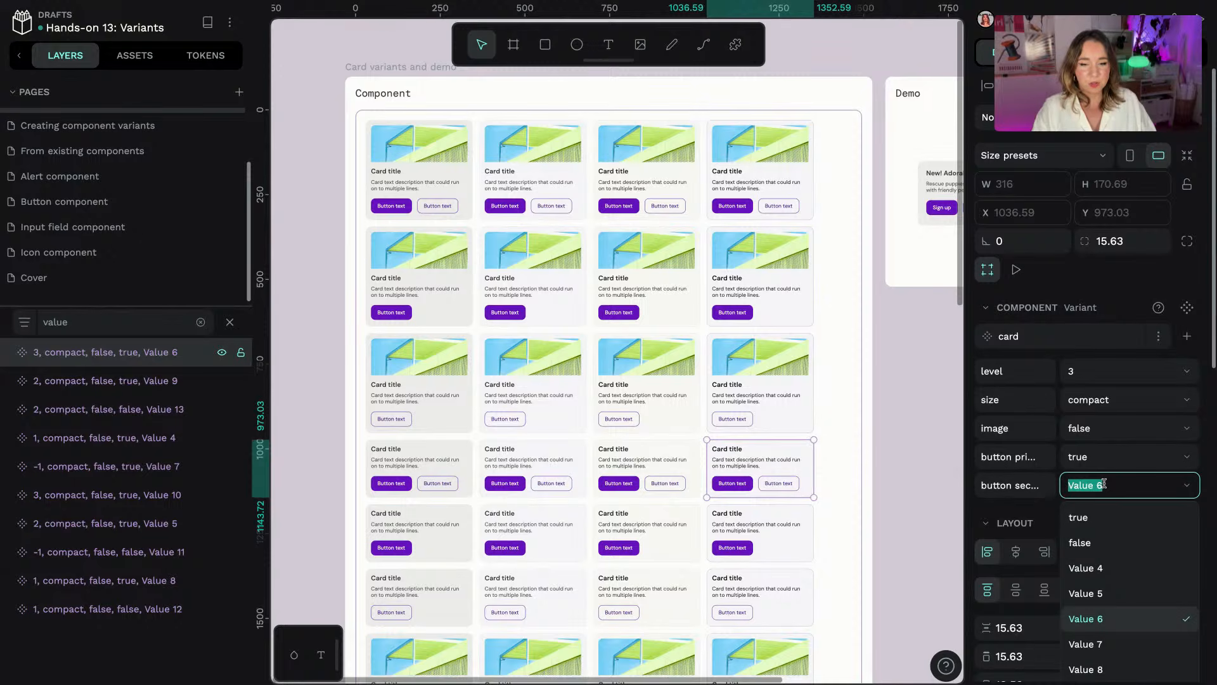
pyautogui.click(1100, 544)
# - Set the secondary button property of the level 2 compact variant with Value 9 to false
pyautogui.click(149, 352)
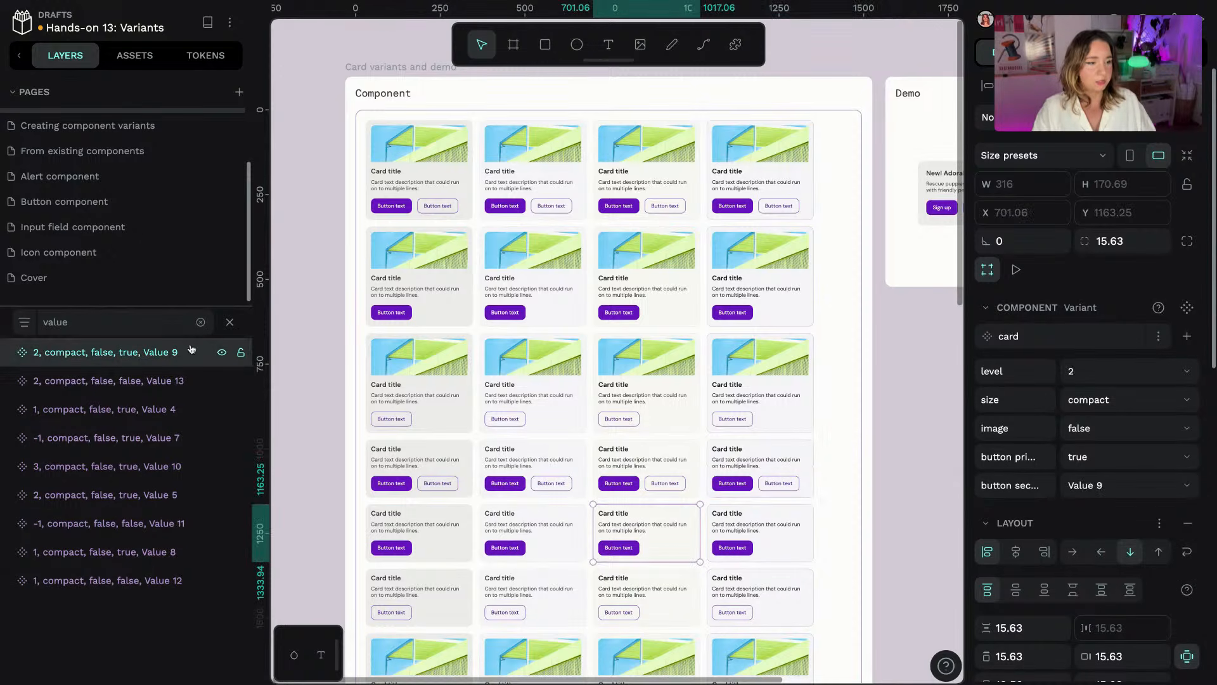
pyautogui.click(1149, 488)
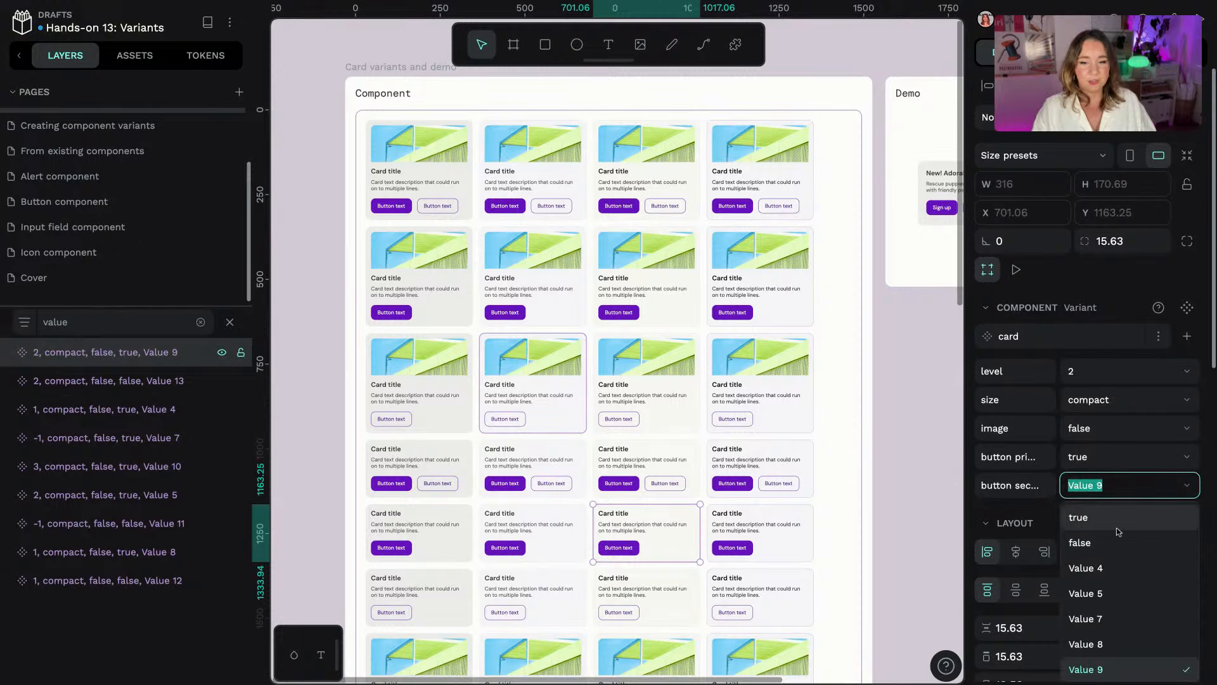
pyautogui.click(1115, 542)
# - Set the secondary button property of the level 2 compact variant with Value 13 to true
pyautogui.click(92, 353)
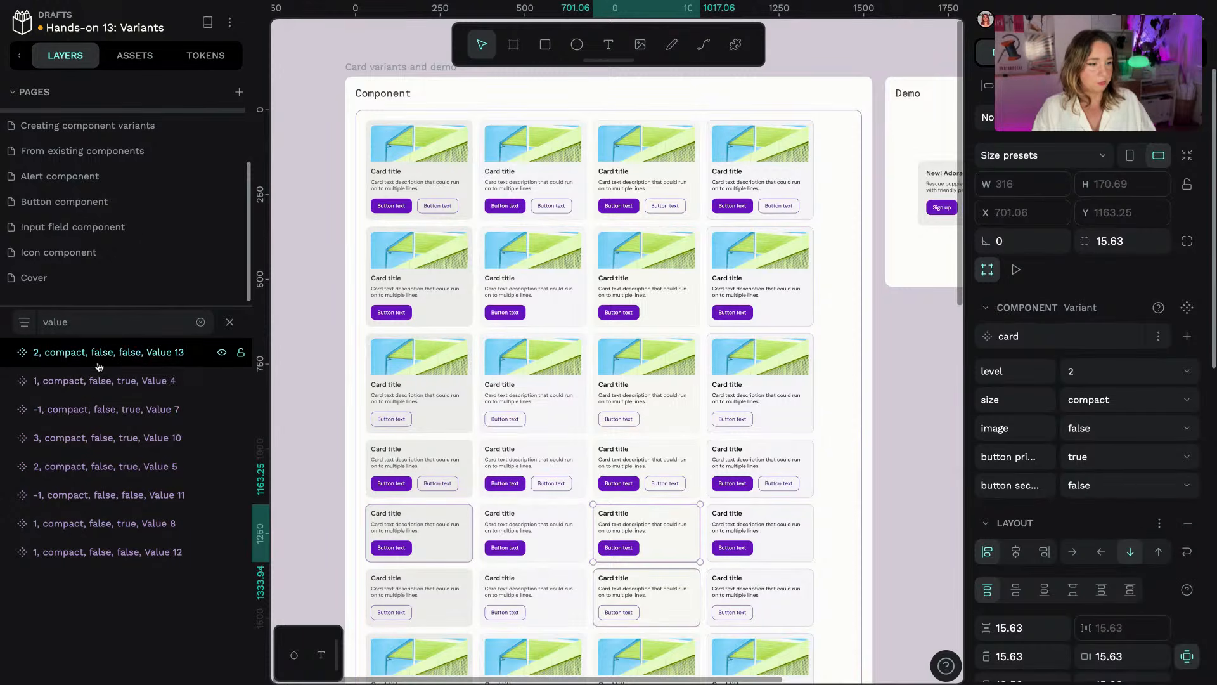
pyautogui.click(1152, 486)
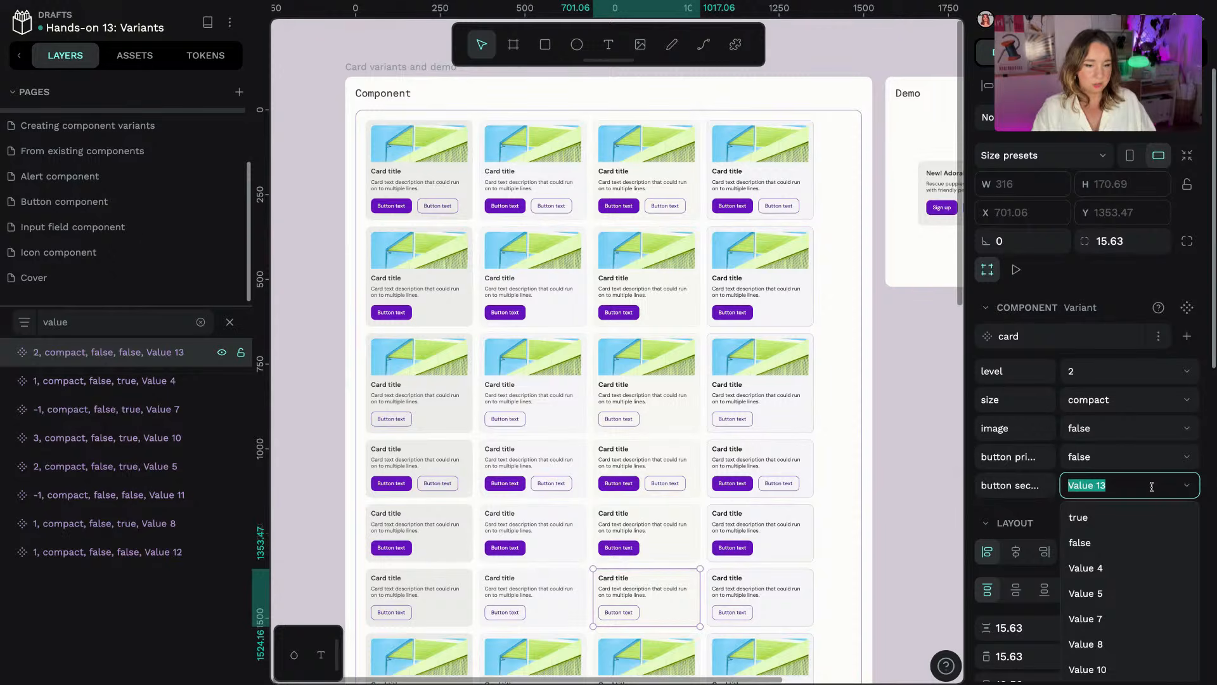
pyautogui.click(1132, 516)
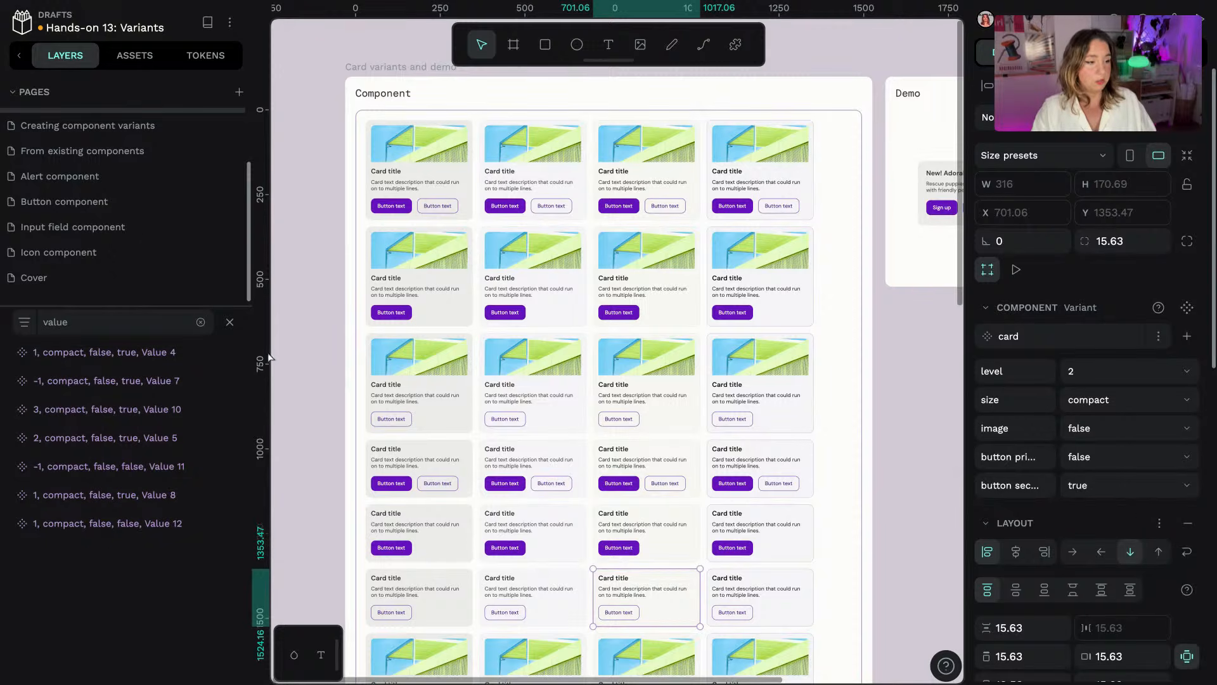
# - Set the secondary button property of the level 1 compact variant with Value 4 to true
pyautogui.click(193, 359)
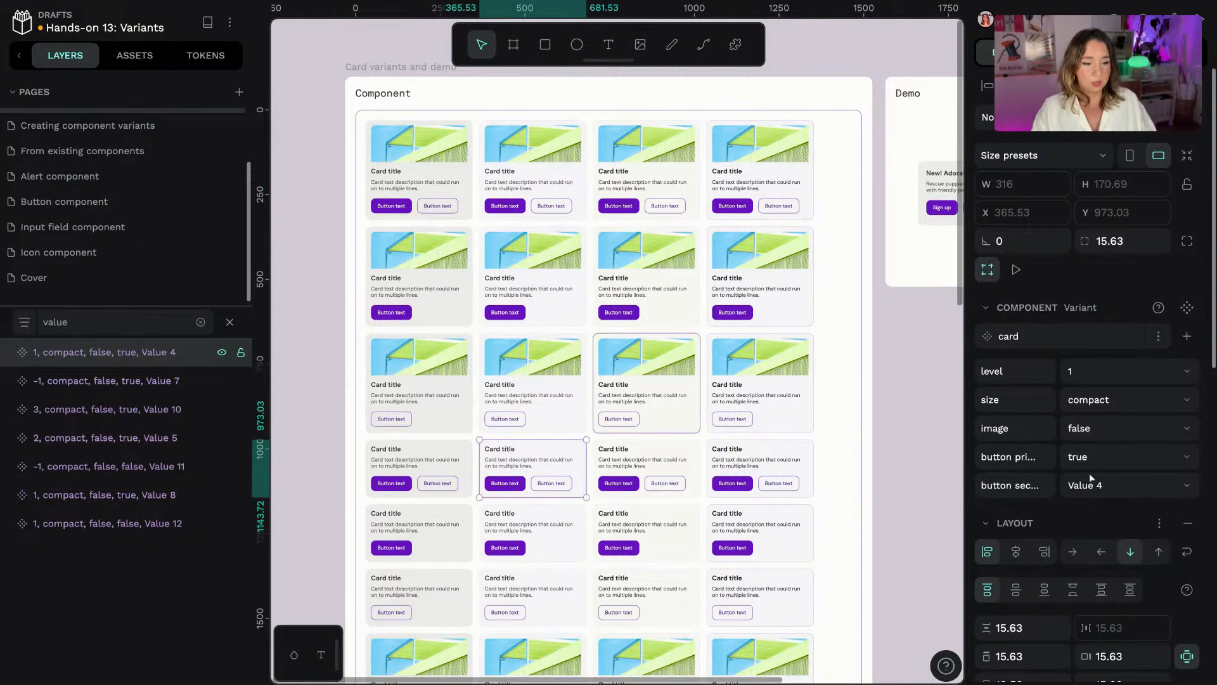
pyautogui.click(1146, 493)
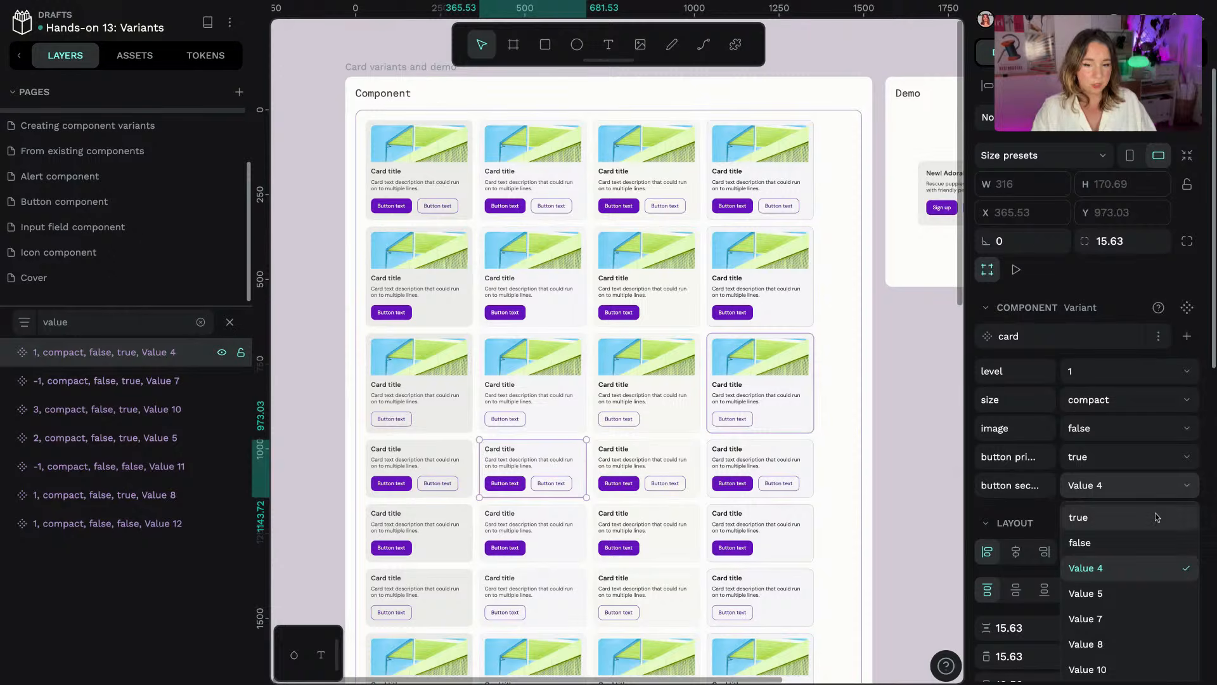
pyautogui.click(1156, 516)
# - Set the secondary button property to false for the level -1 compact variant with Value 7 and the level 3 variant with Value 10
pyautogui.click(118, 354)
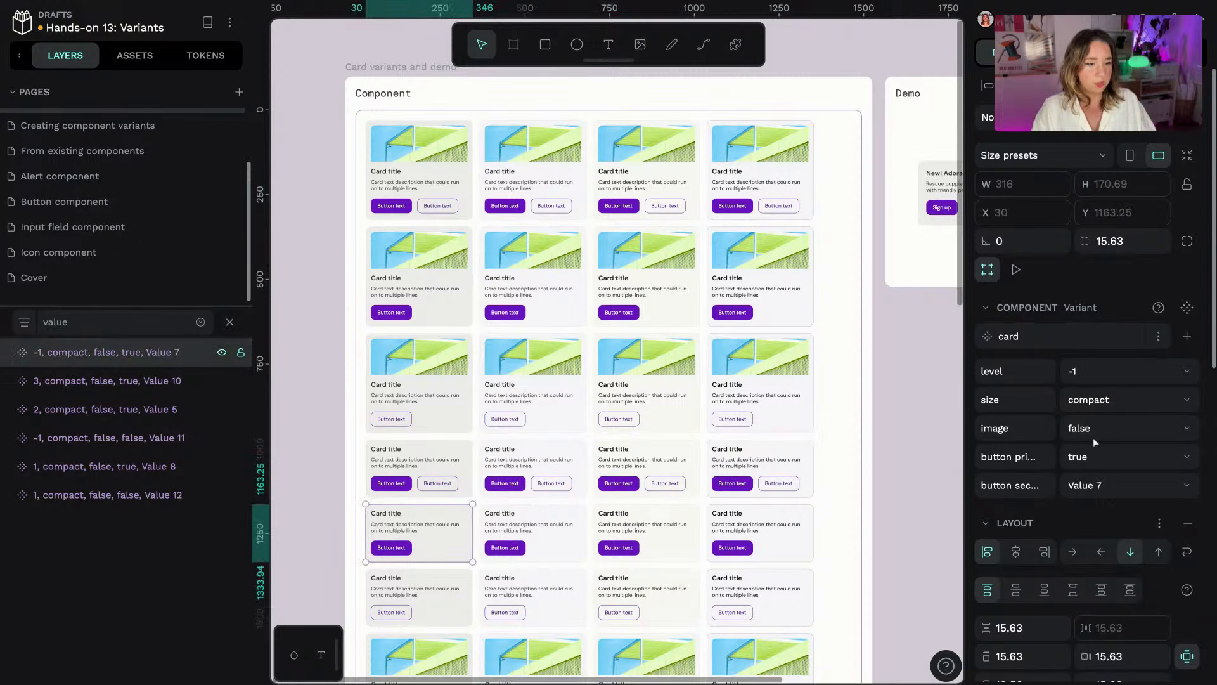
pyautogui.click(1159, 491)
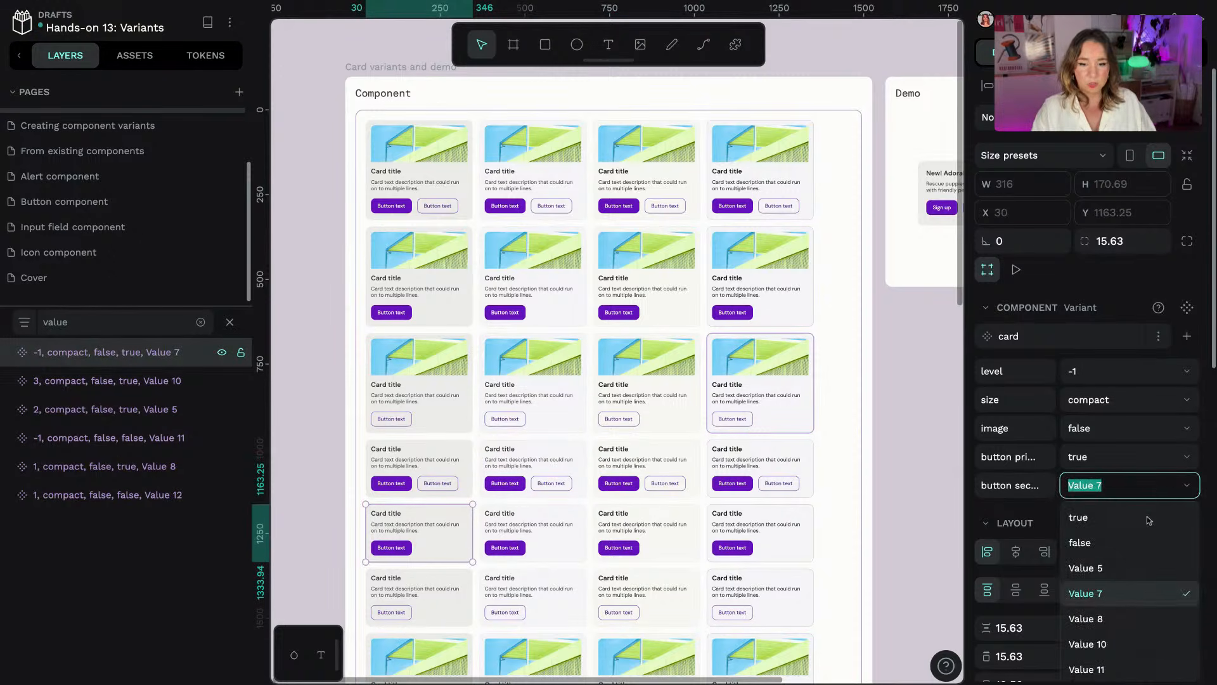
pyautogui.click(1148, 543)
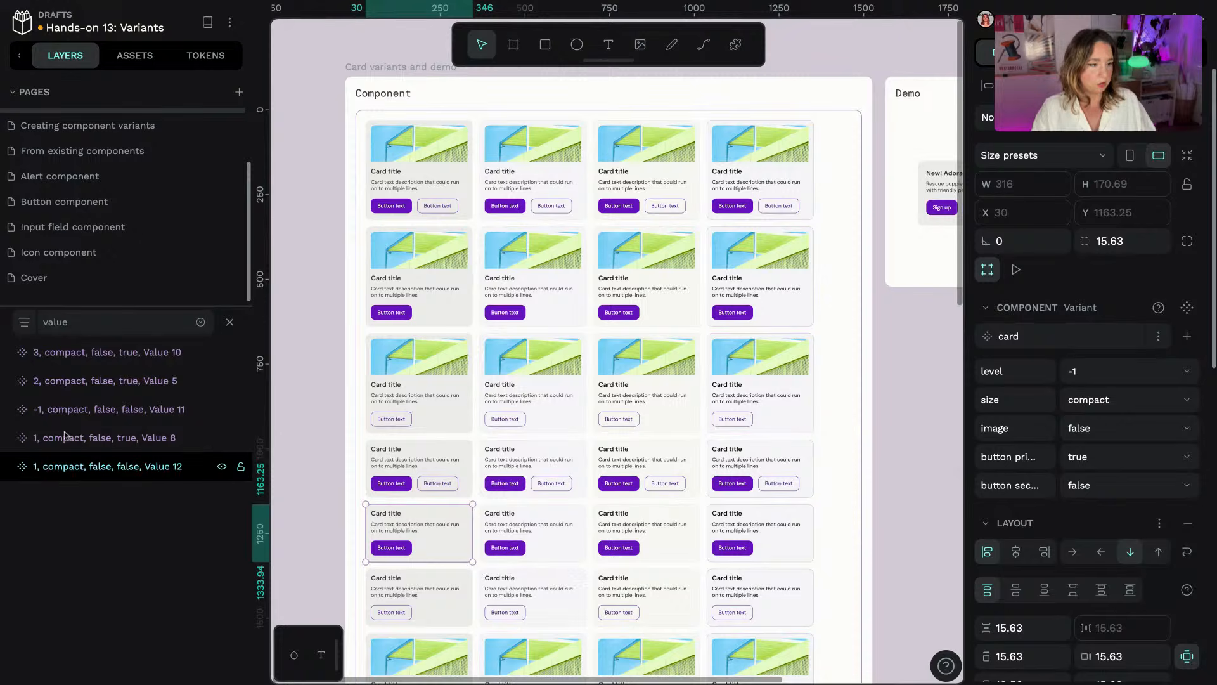
pyautogui.click(53, 353)
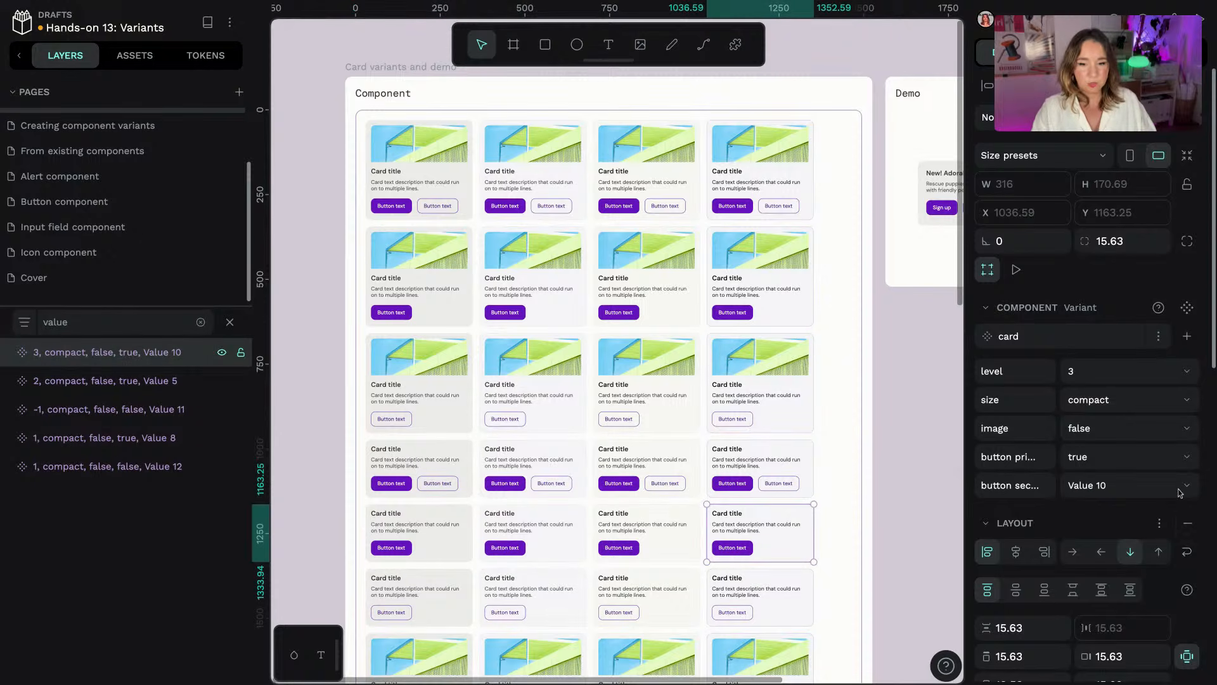
pyautogui.click(1151, 486)
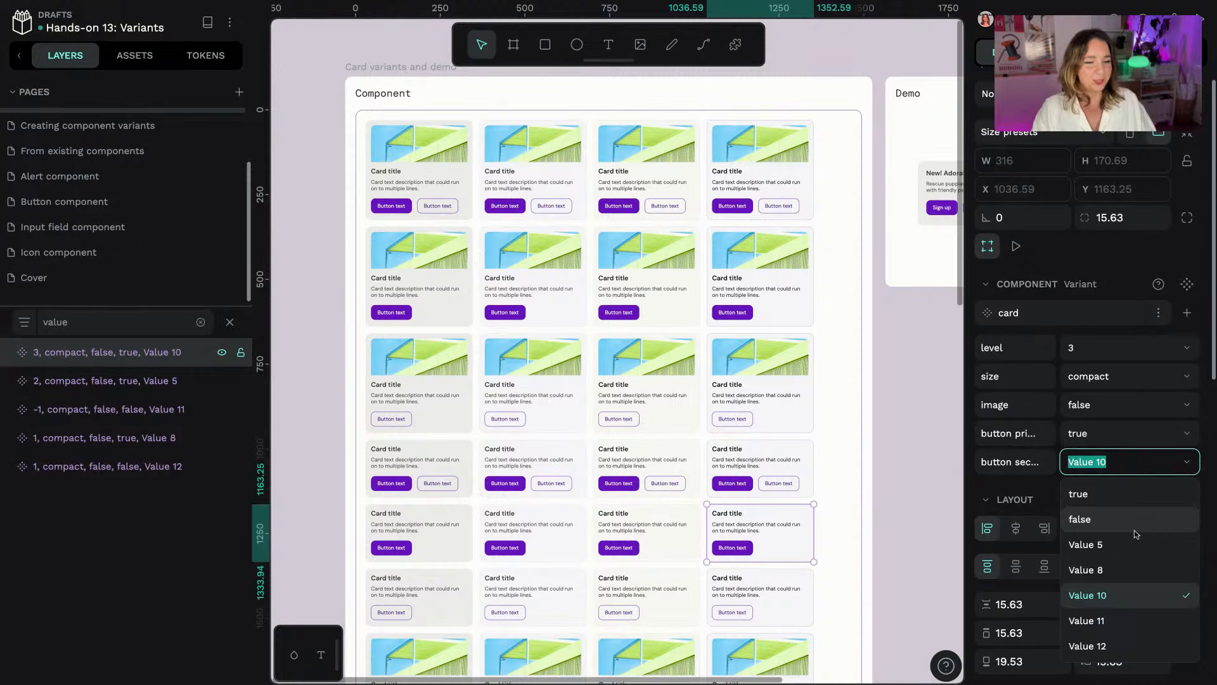
pyautogui.click(1133, 524)
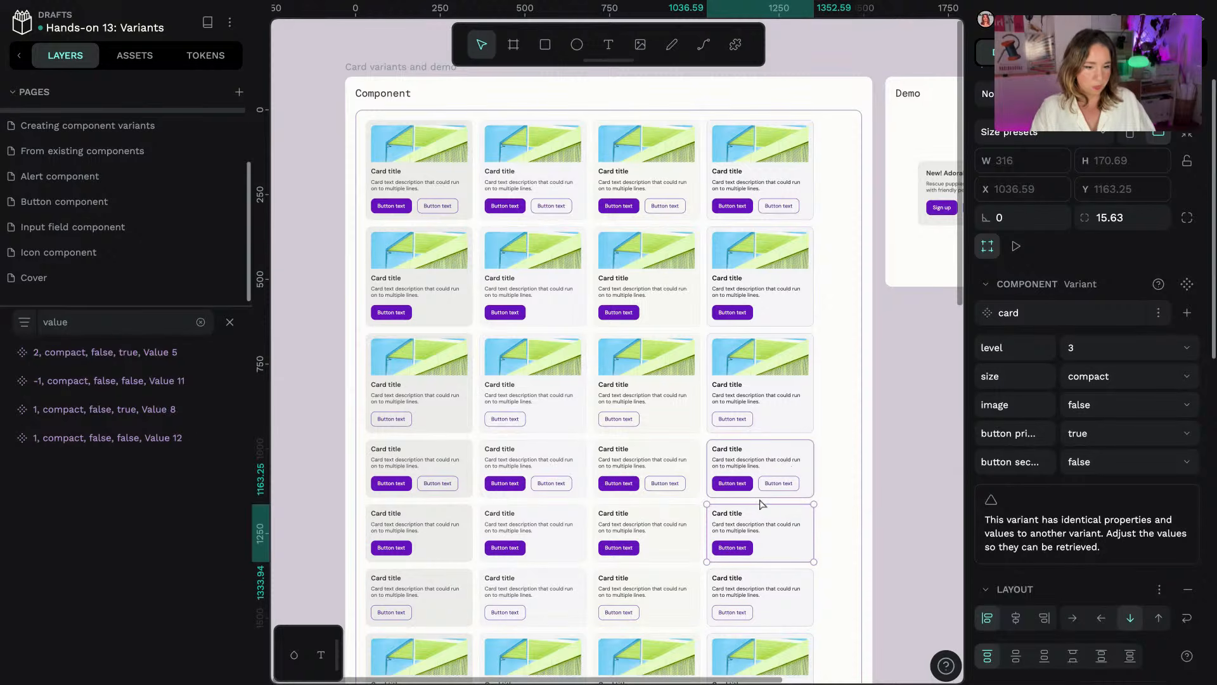
# - Set the secondary button property to true for the level 2 compact variant with Value 5 and the level -1 variant with Value 11
pyautogui.scroll(-1, 558, 456)
pyautogui.click(182, 359)
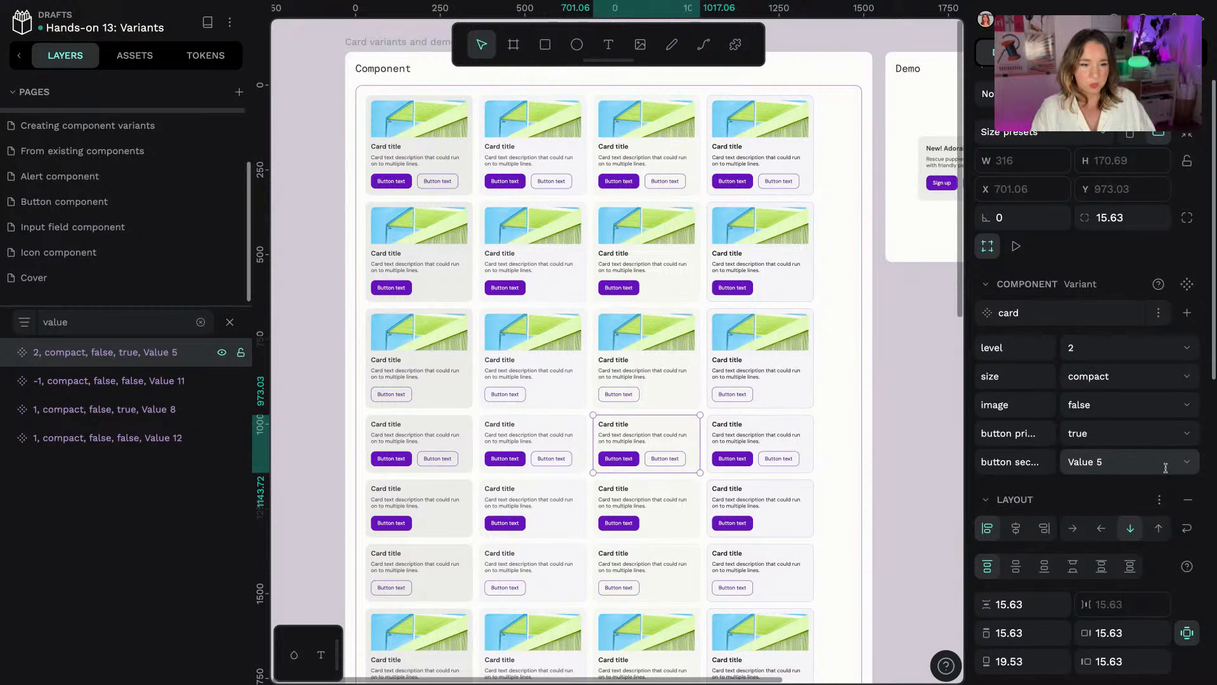
pyautogui.click(1162, 465)
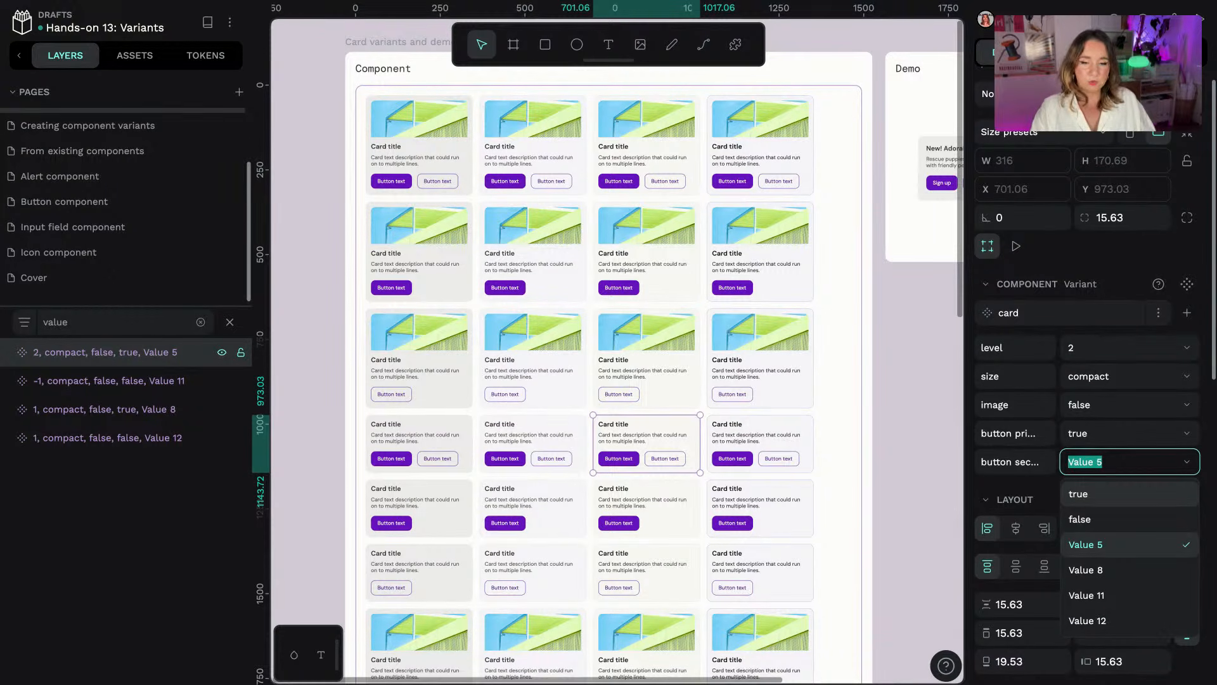
pyautogui.click(1081, 494)
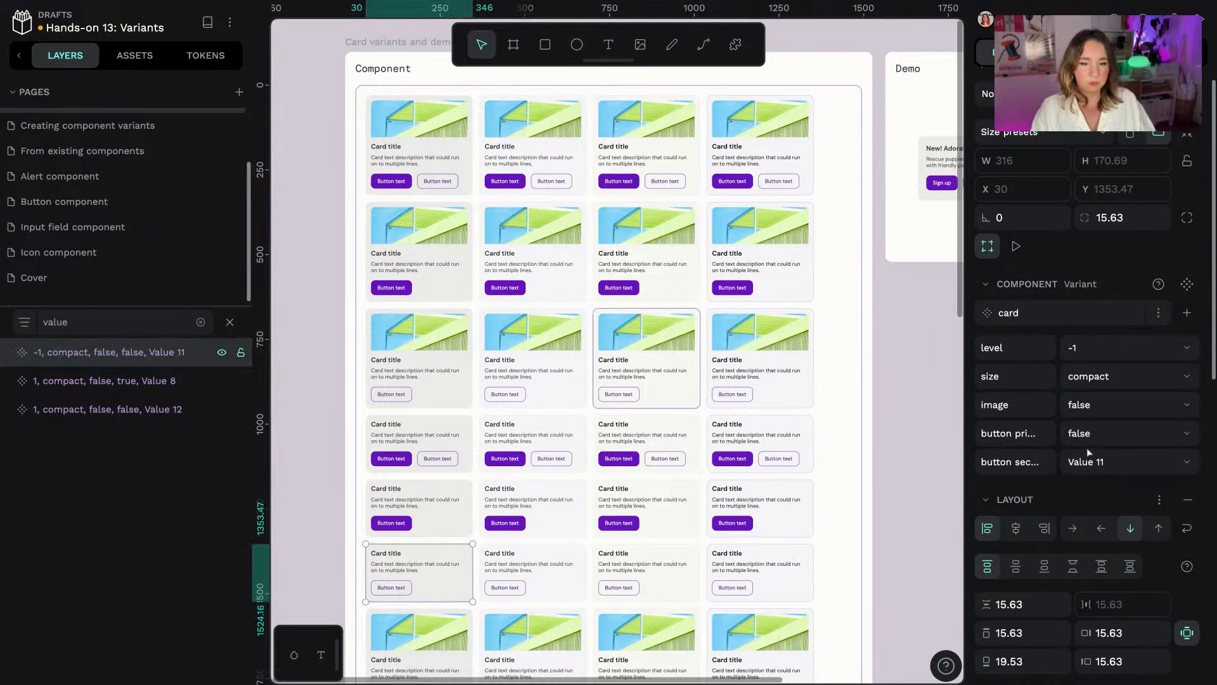
pyautogui.click(1188, 462)
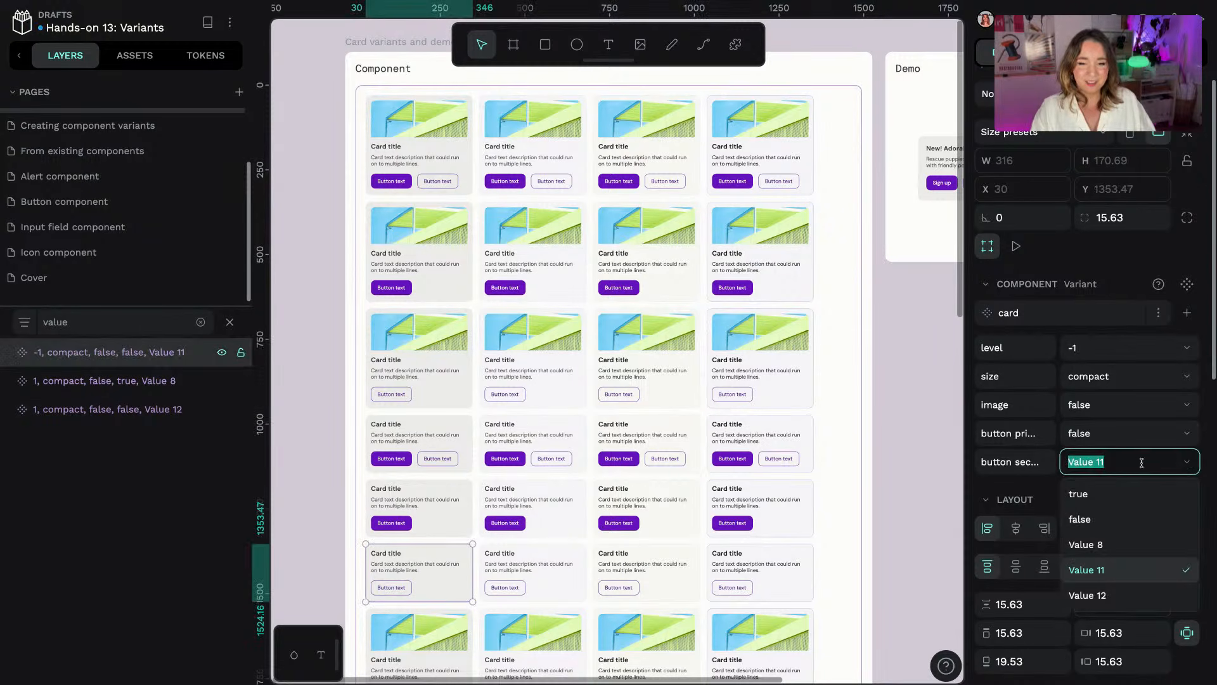
pyautogui.click(1128, 495)
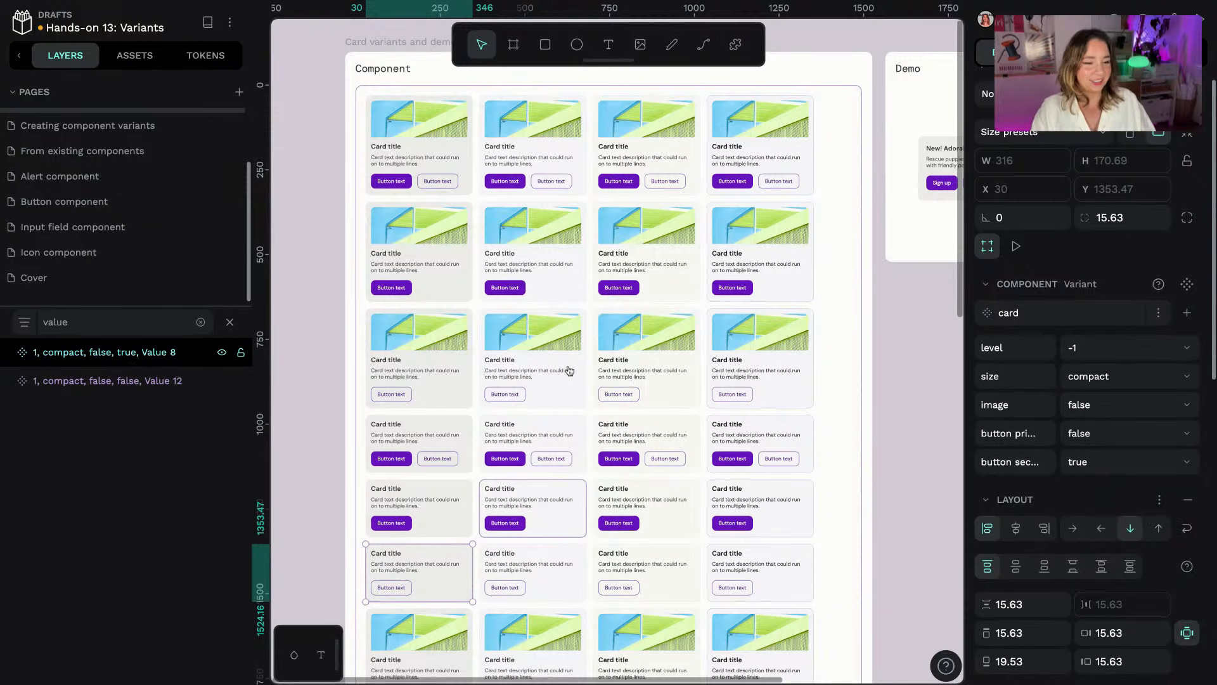
# - Set the secondary button property of the level 1 compact variant with Value 8 to false and the one with Value 12 to true
pyautogui.click(535, 508)
pyautogui.click(1141, 462)
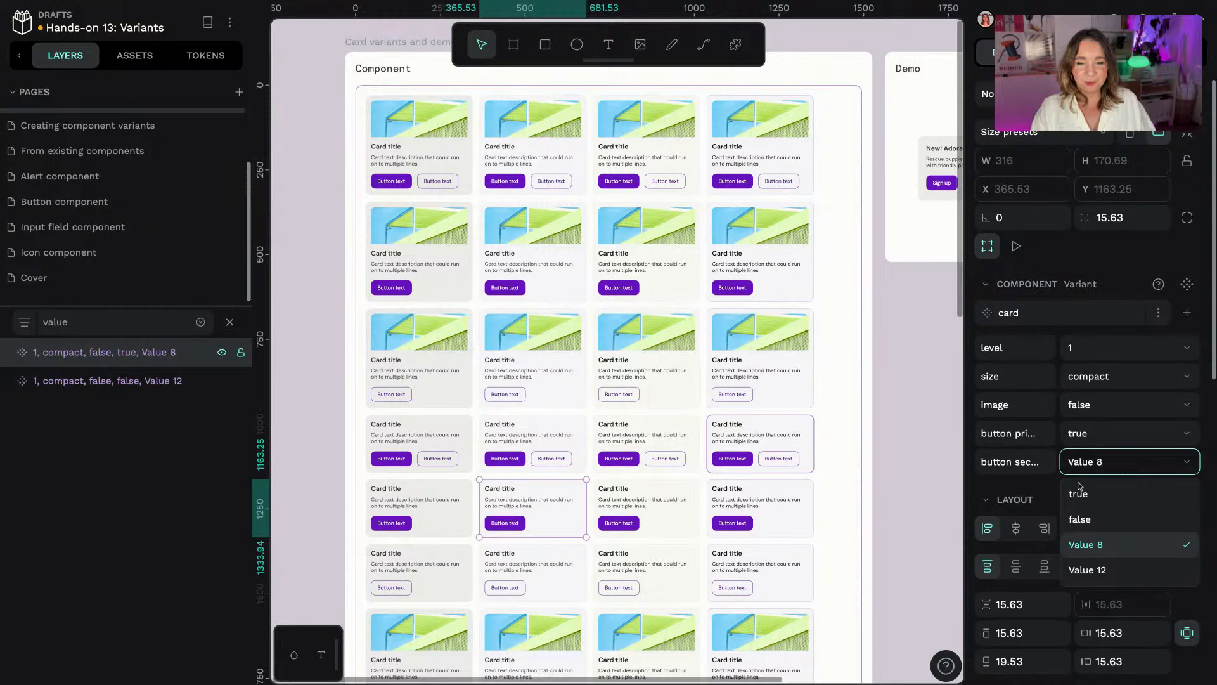
pyautogui.click(1097, 517)
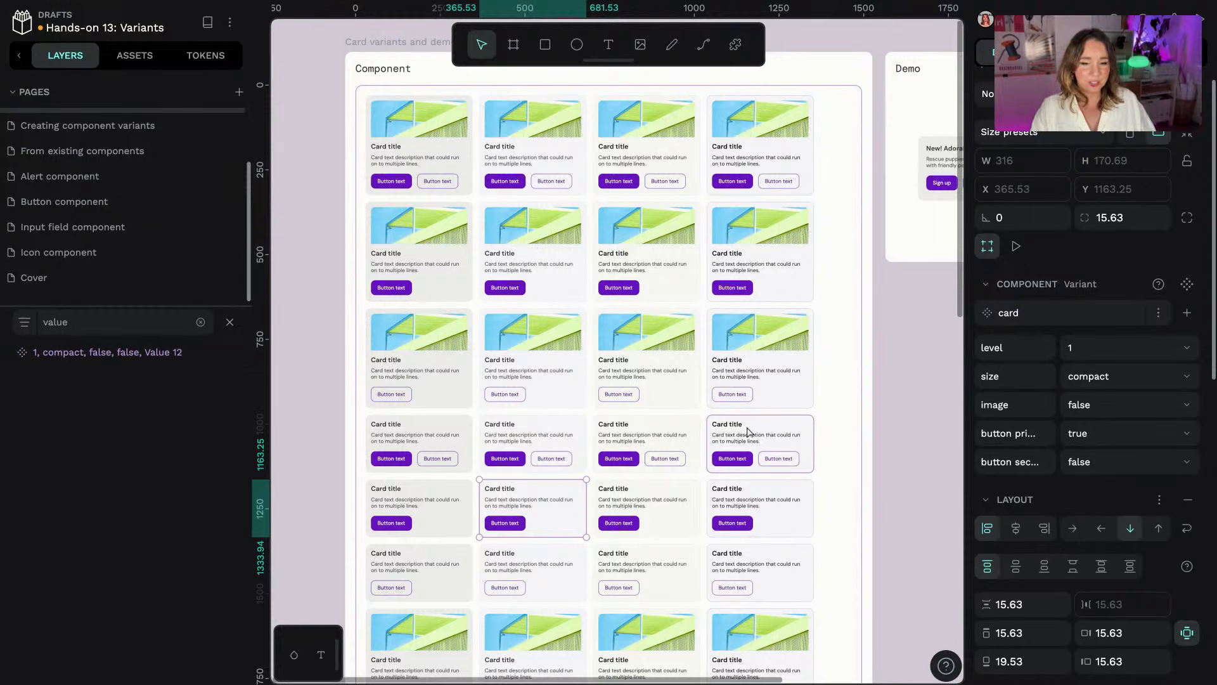
pyautogui.click(159, 352)
pyautogui.click(1159, 468)
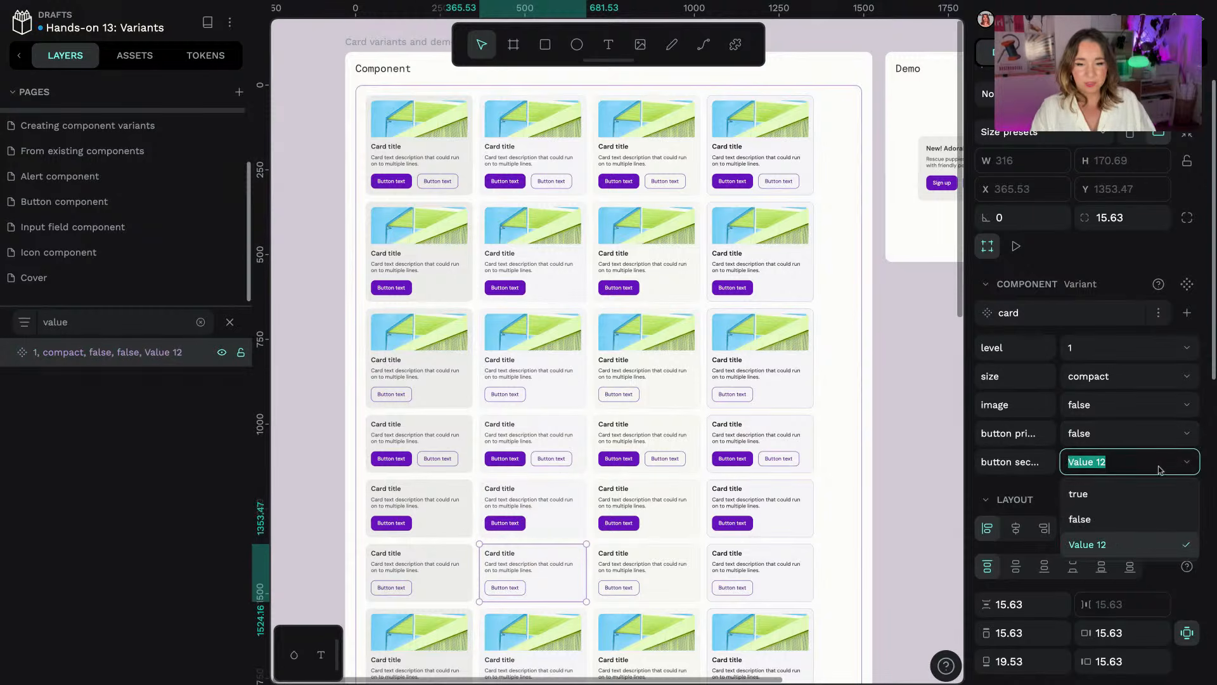
pyautogui.click(1120, 495)
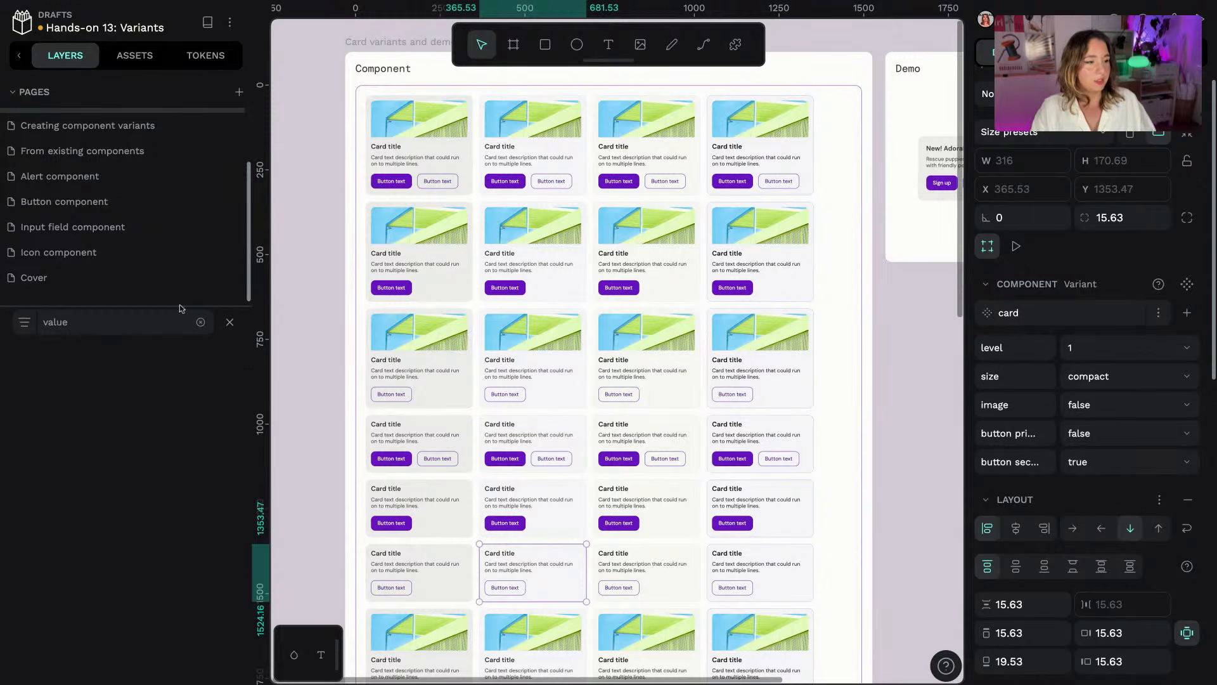
# - Clear the layer search and check the secondary button property options on the level 3 compact variant without image or primary button
pyautogui.click(200, 322)
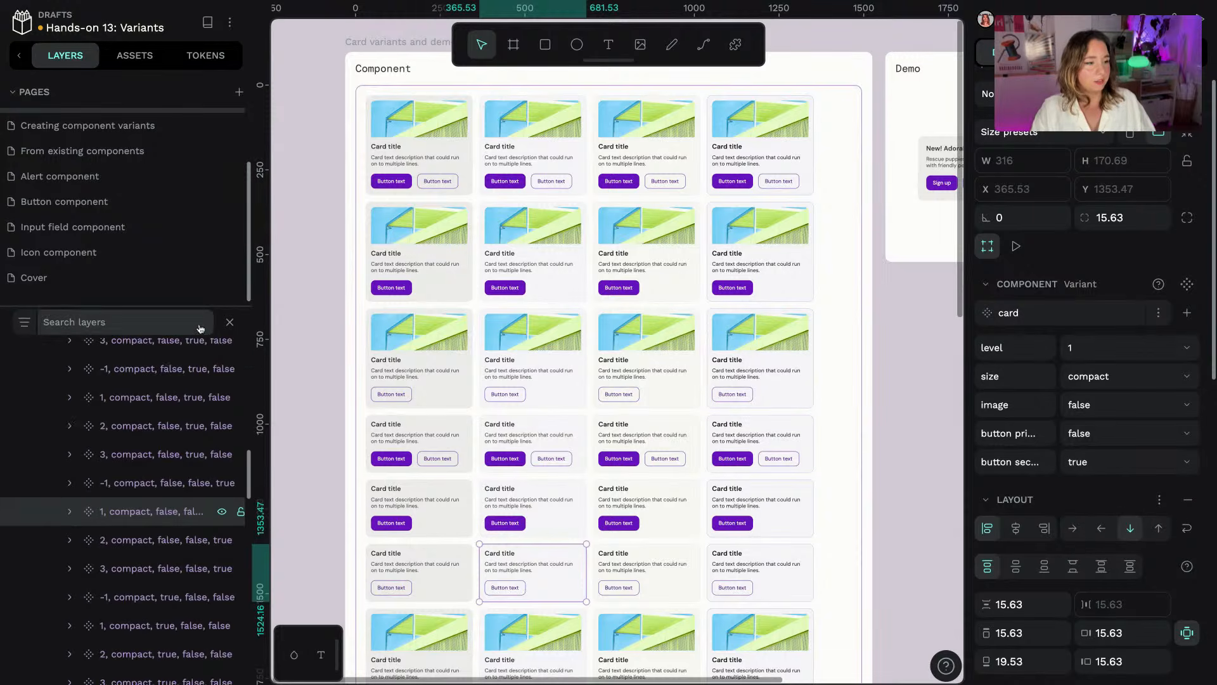
pyautogui.click(765, 587)
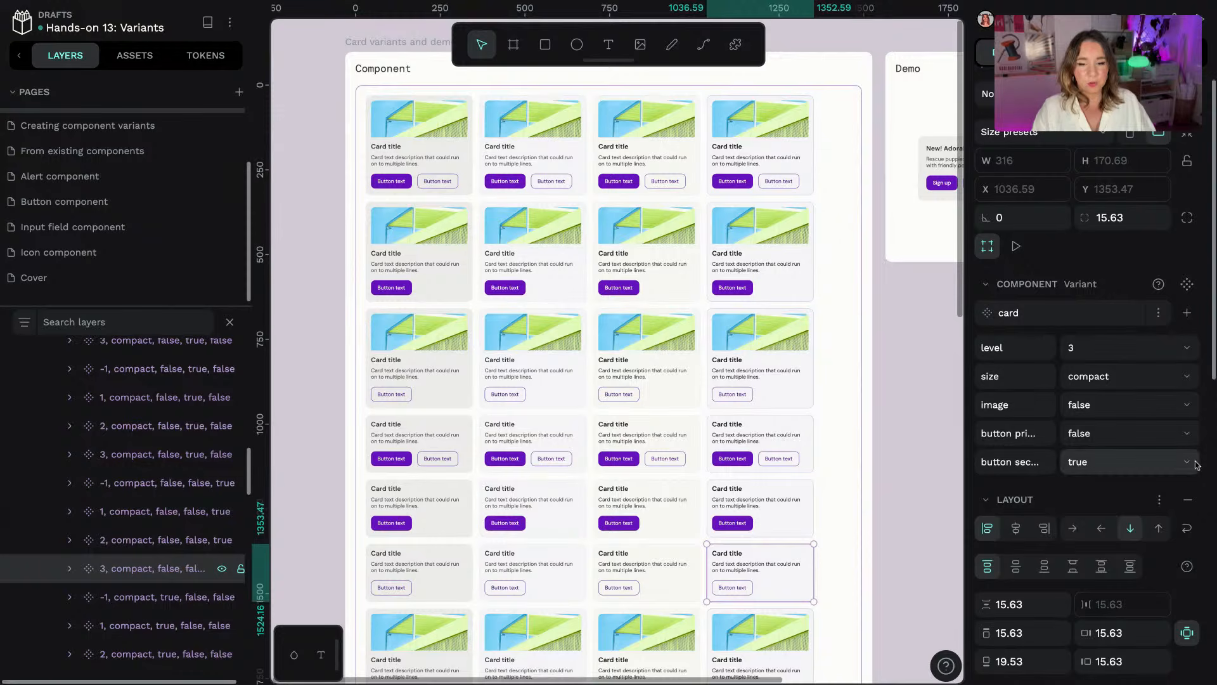
pyautogui.click(1140, 470)
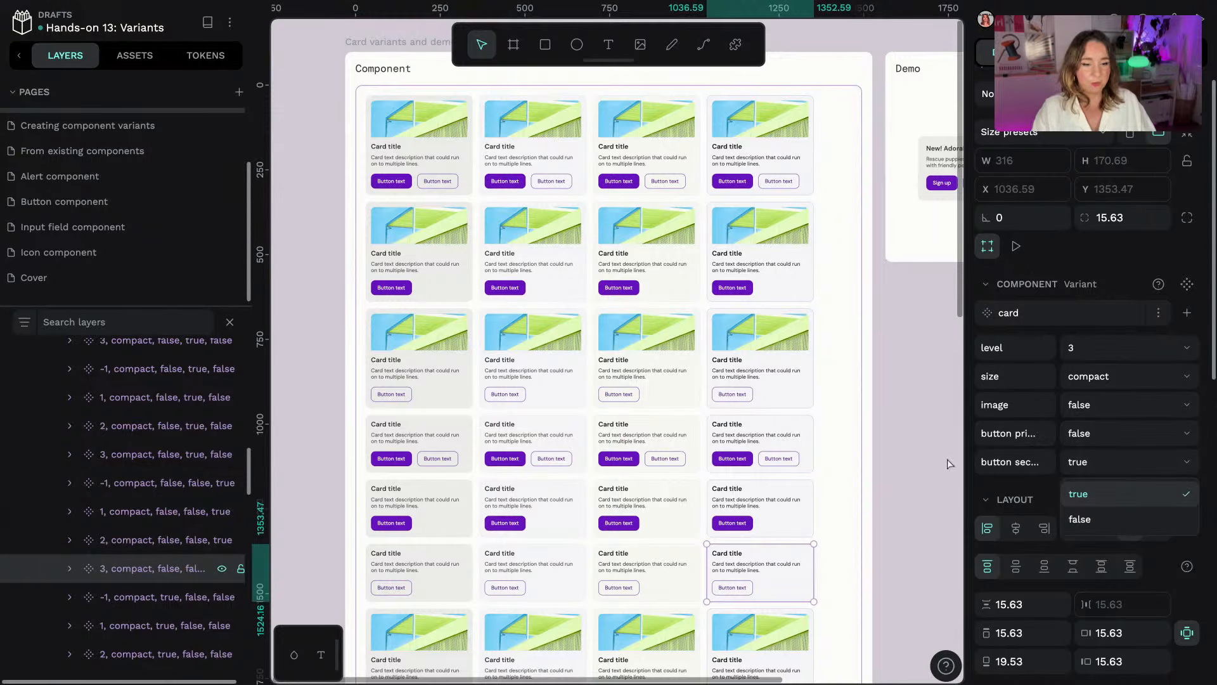
pyautogui.click(896, 408)
pyautogui.moveTo(902, 345)
pyautogui.mouseDown()
pyautogui.moveTo(827, 413)
pyautogui.moveTo(887, 357)
pyautogui.mouseUp()
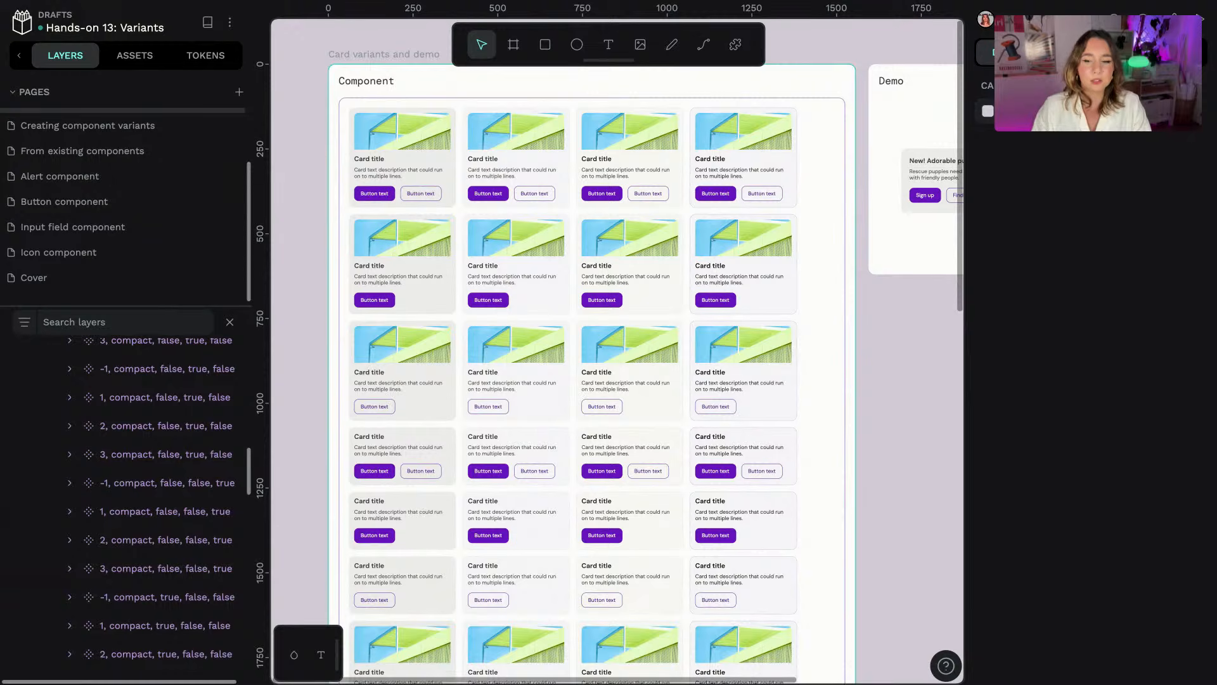
# - Set the width of the lone secondary button in the level 3 compact image card to fill its container
pyautogui.click(780, 416)
pyautogui.scroll(2, 732, 406)
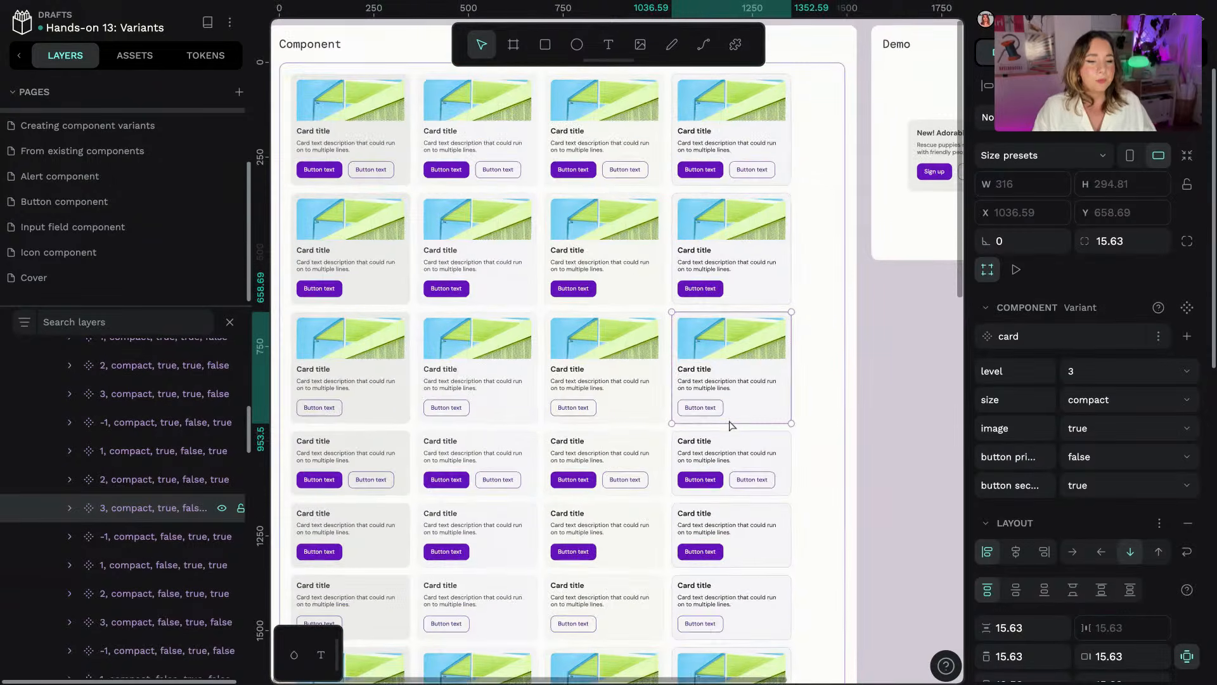
pyautogui.scroll(1, 731, 425)
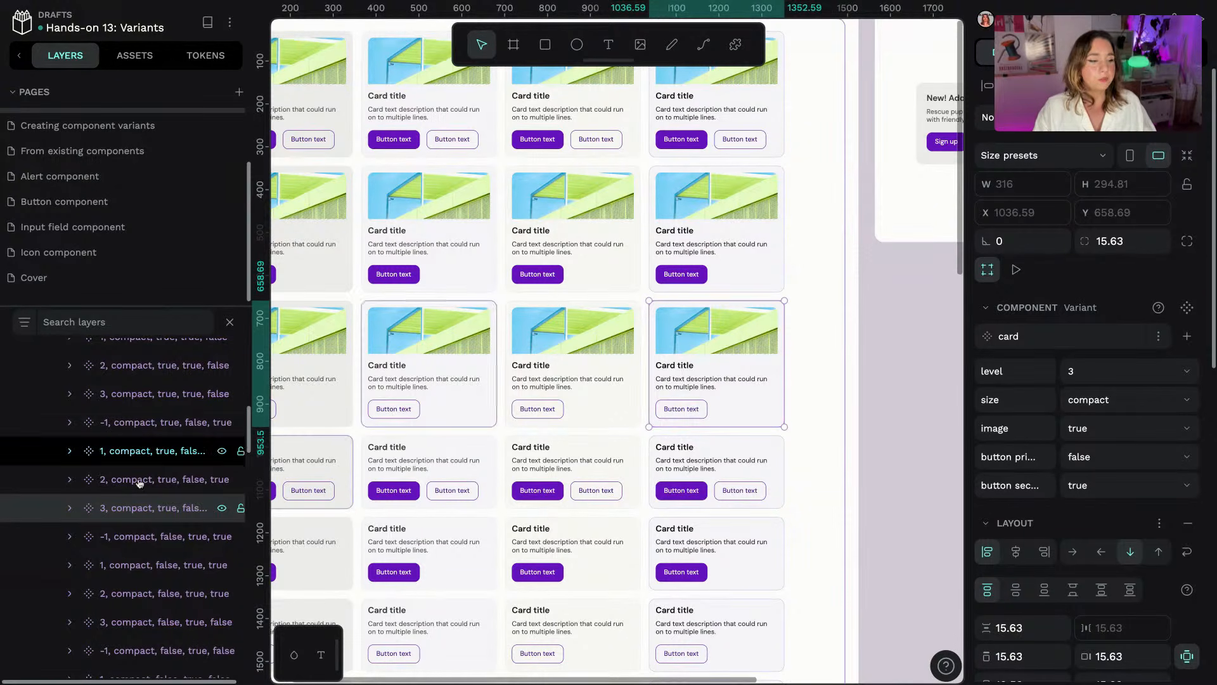
pyautogui.click(706, 413)
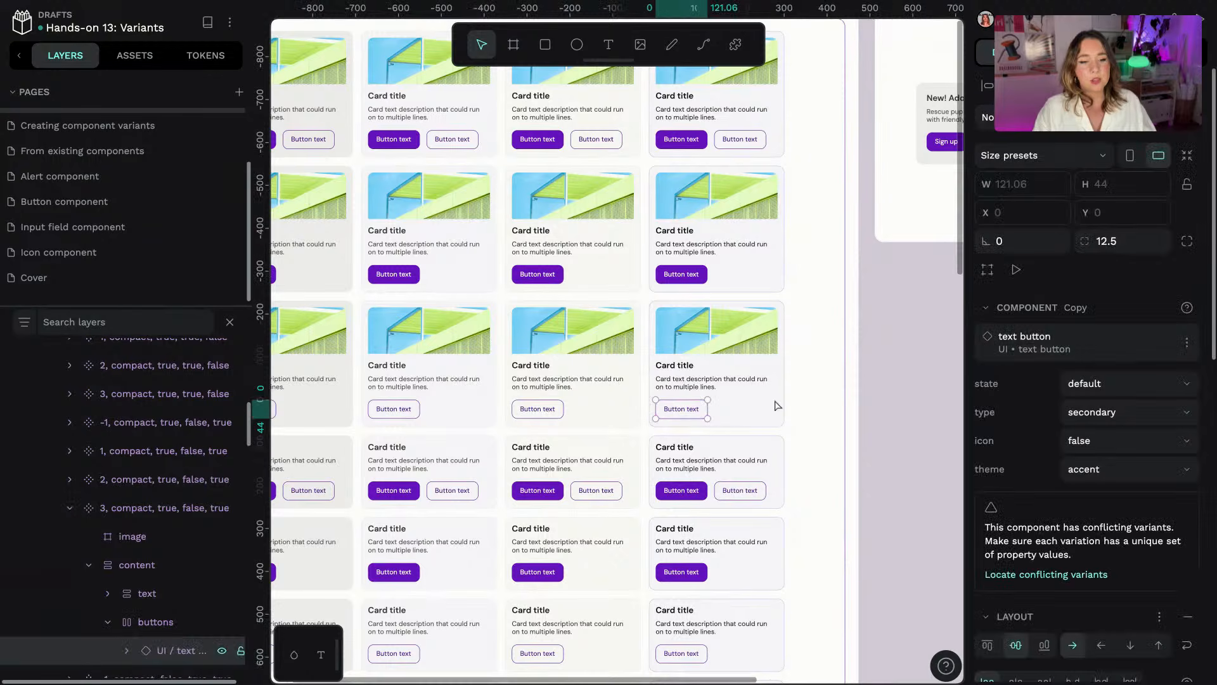
pyautogui.scroll(-5, 1037, 575)
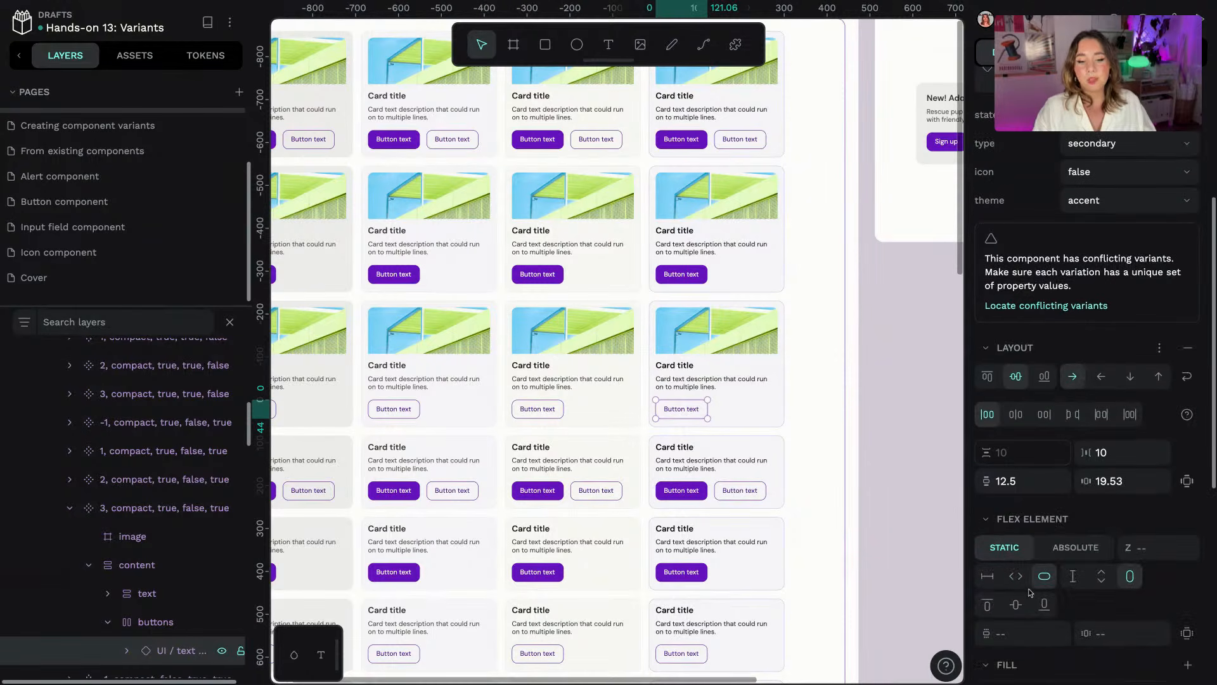
pyautogui.click(1018, 577)
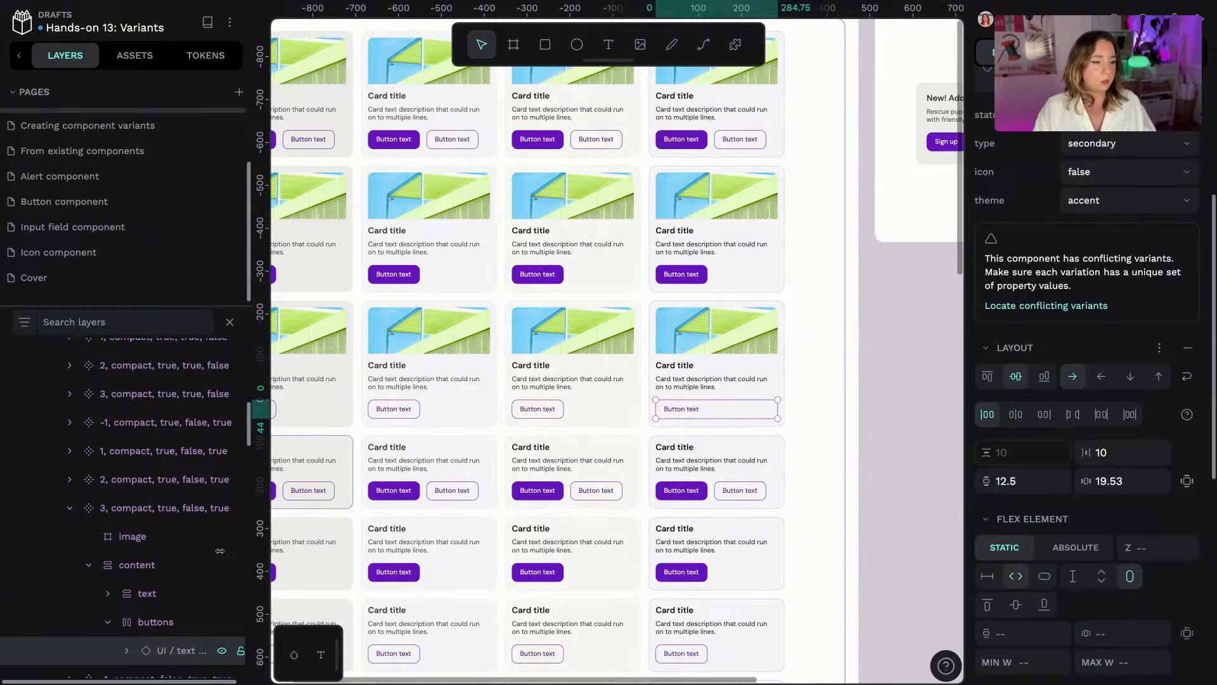
# - Center-align the text layer of the widened secondary button and justify the button's flex layout content to the center
pyautogui.scroll(-1, 128, 640)
pyautogui.click(128, 623)
pyautogui.scroll(-1, 140, 626)
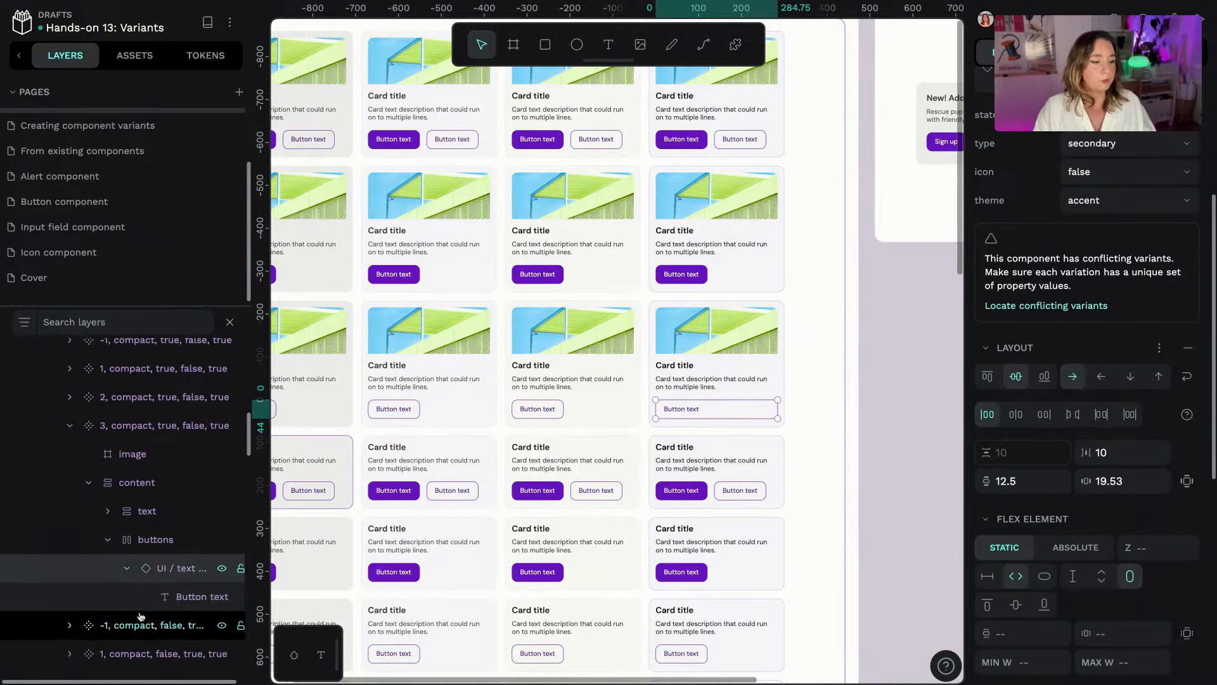
pyautogui.click(141, 597)
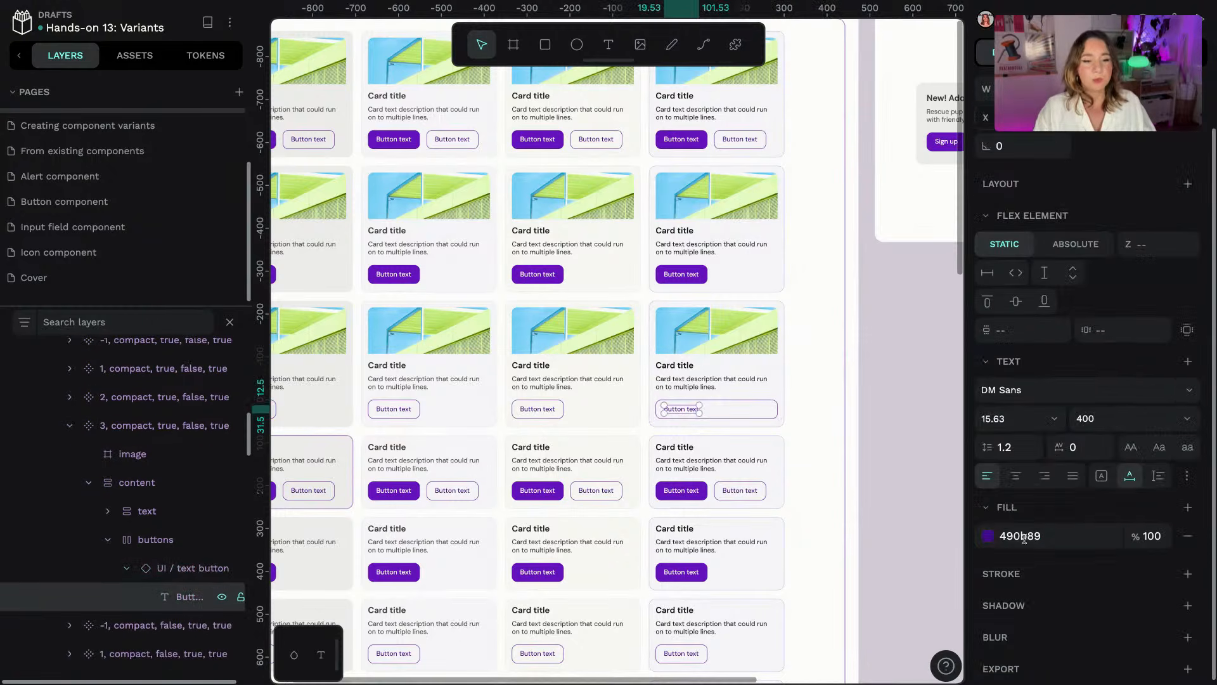
pyautogui.click(1016, 476)
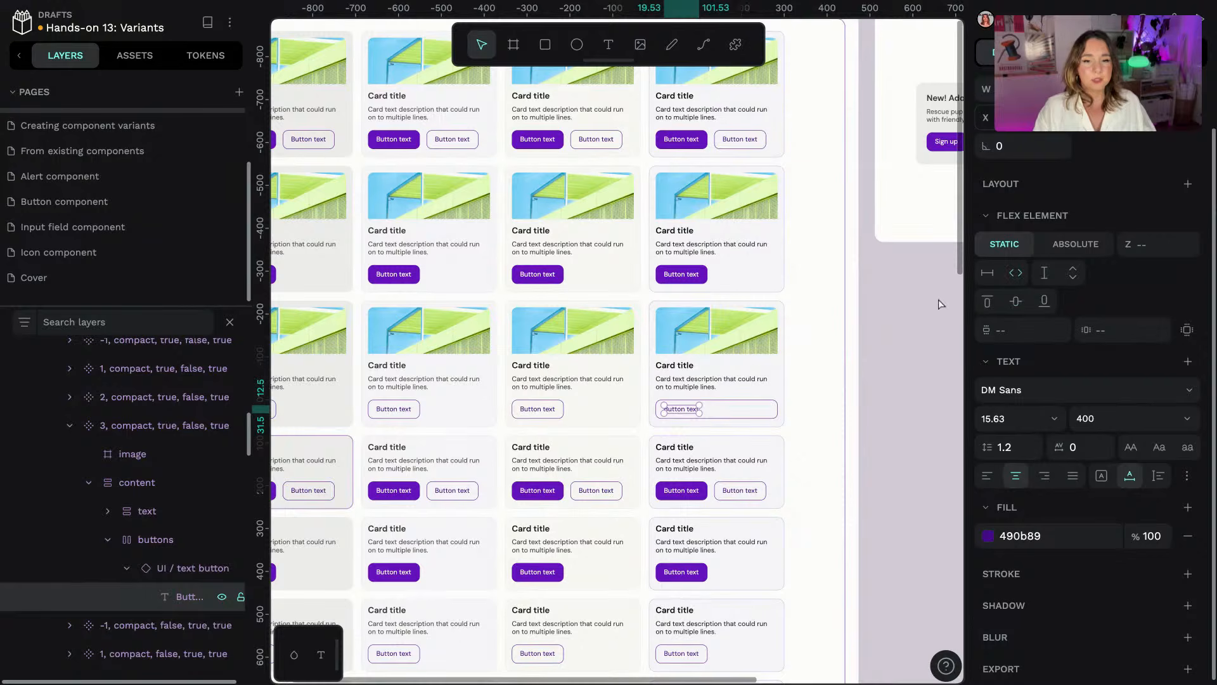
pyautogui.click(186, 571)
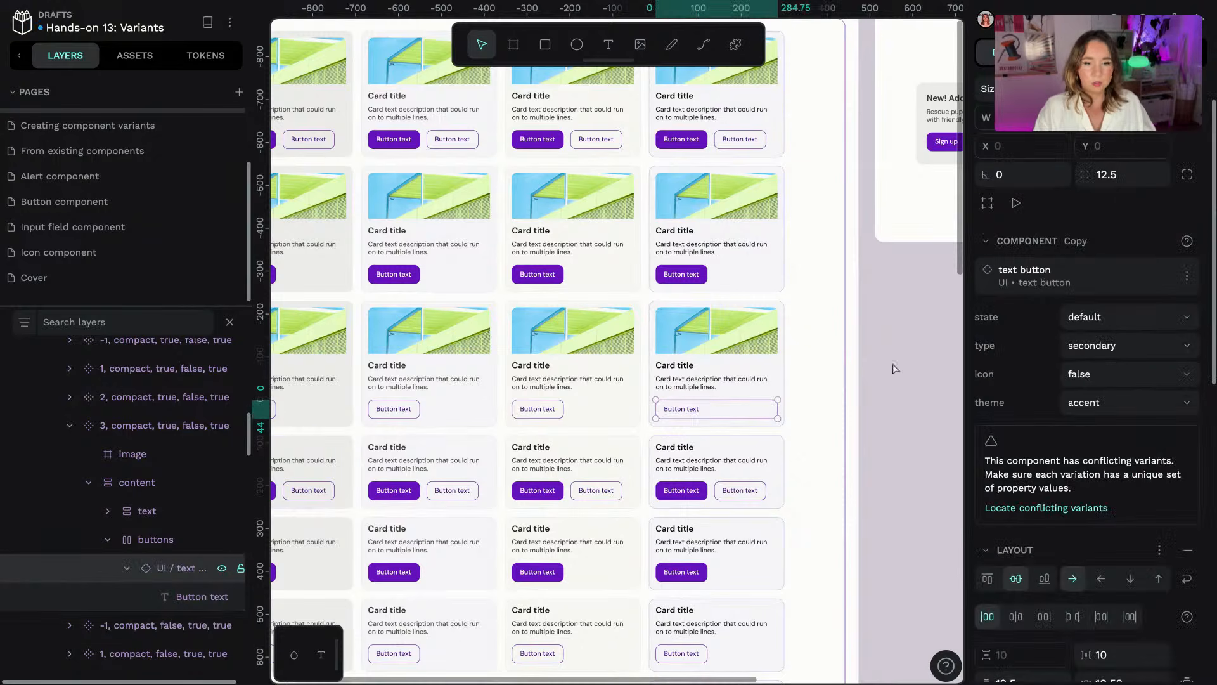
pyautogui.click(1015, 572)
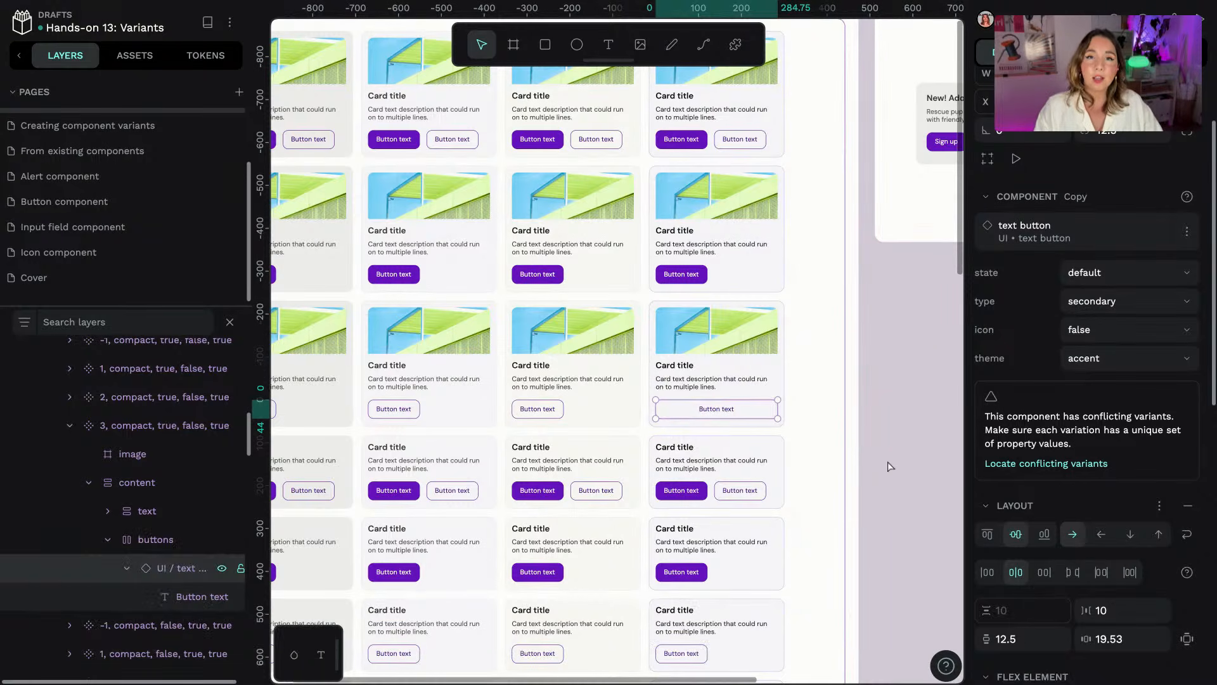
# - Check the icon property options of the secondary text button in the level 3 compact card
pyautogui.click(1122, 331)
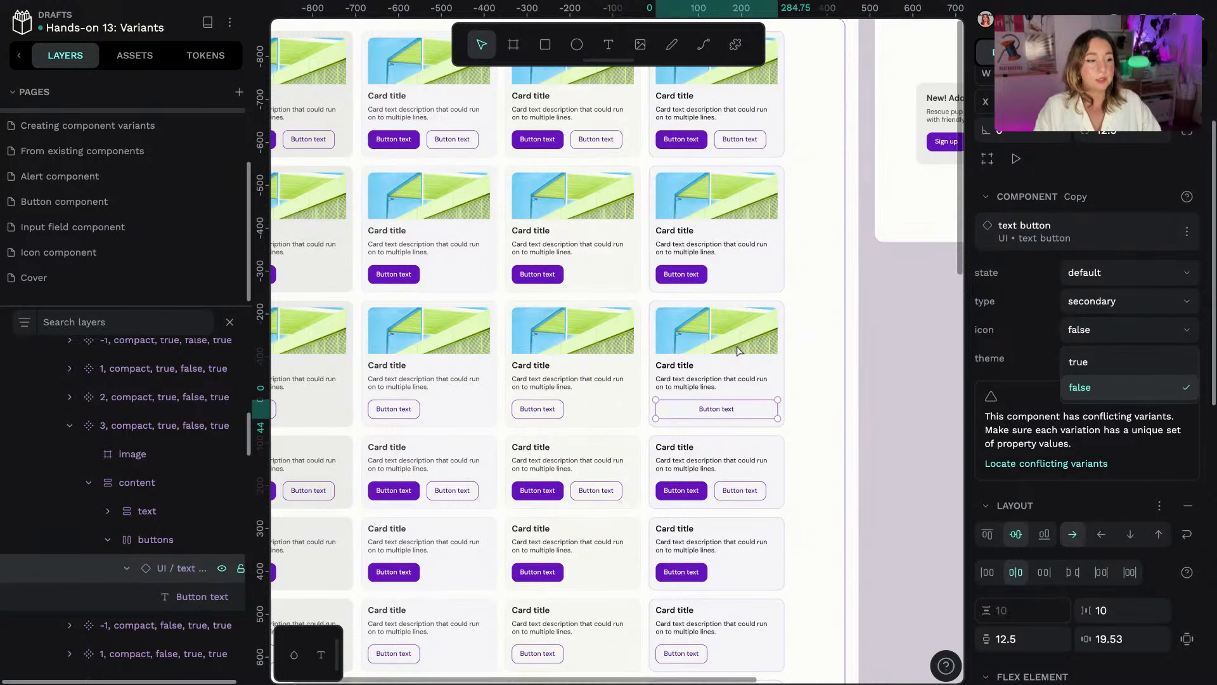
pyautogui.click(170, 549)
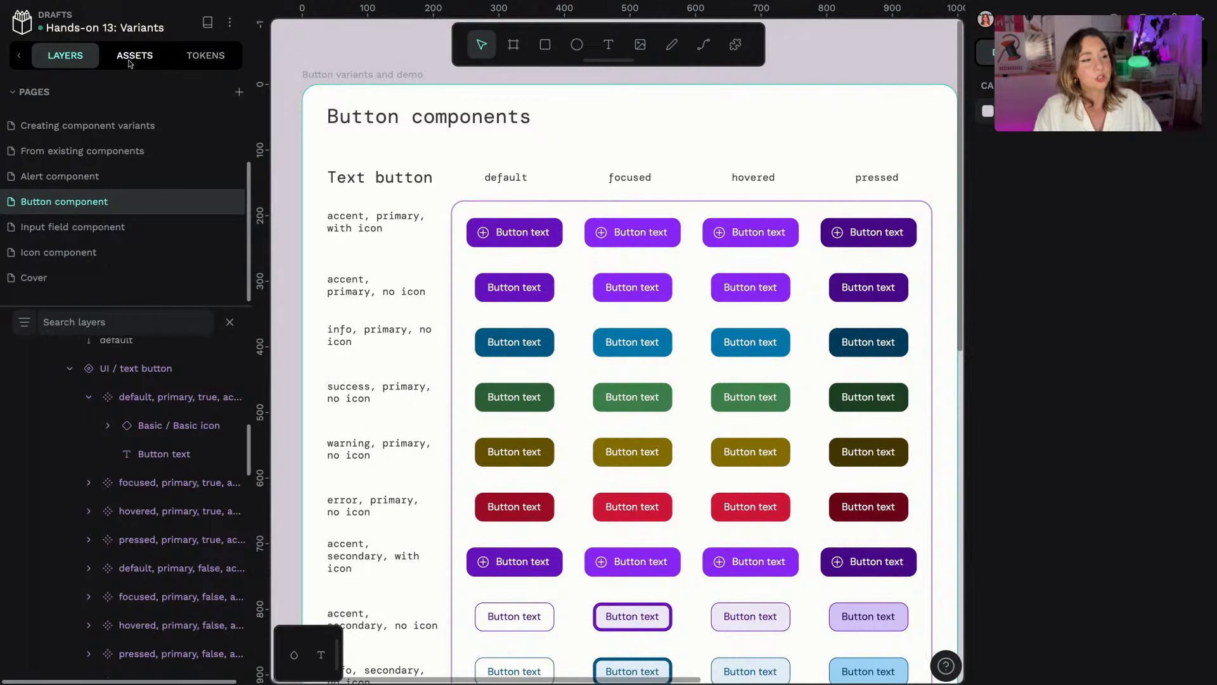
# - Show the design tokens, collapse the Density and Scale sets, and expand the Foundations color tokens
pyautogui.click(210, 60)
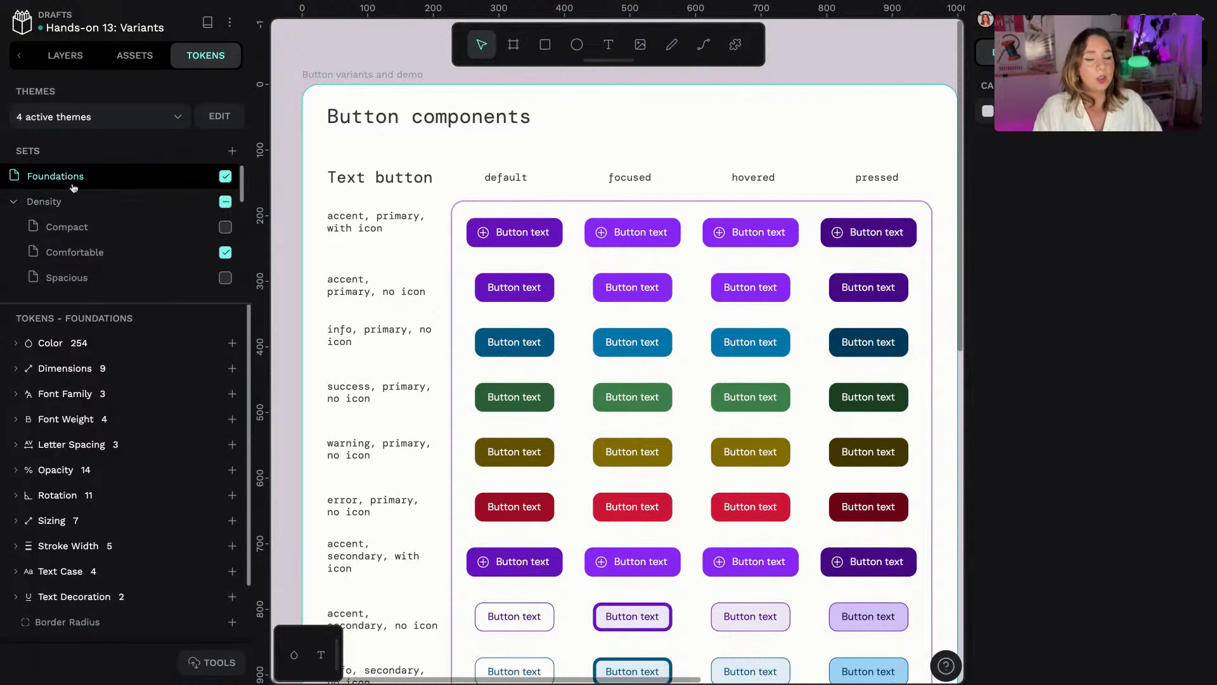
pyautogui.click(14, 202)
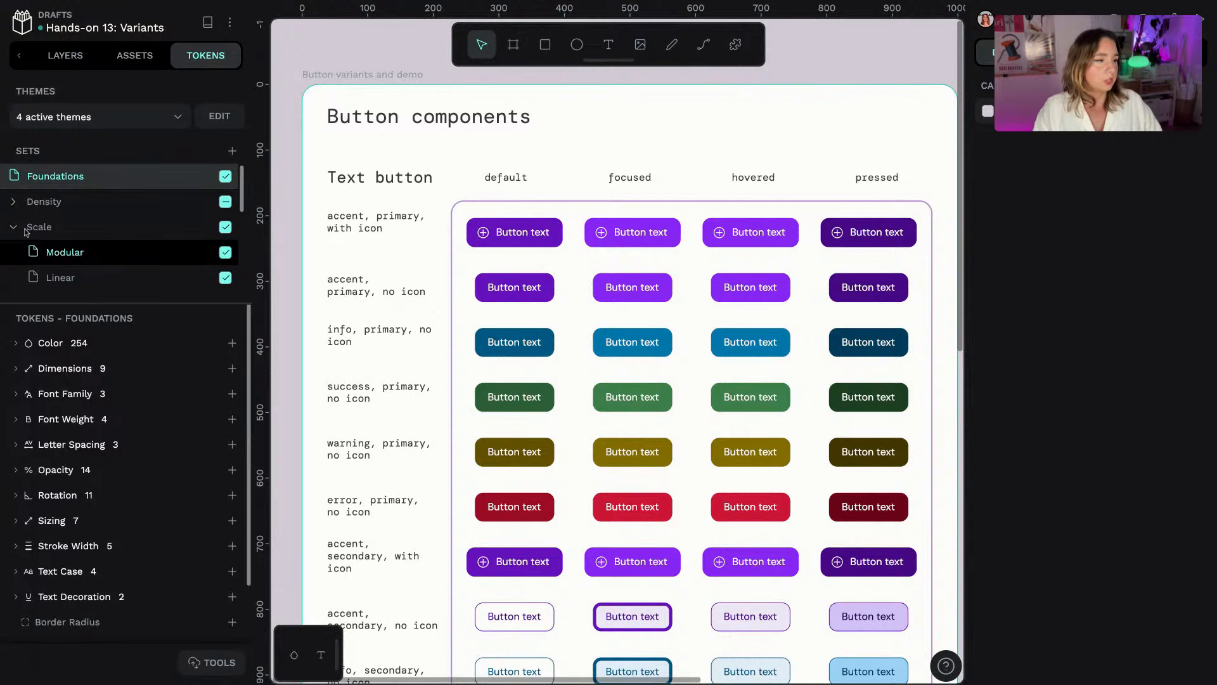
pyautogui.click(14, 227)
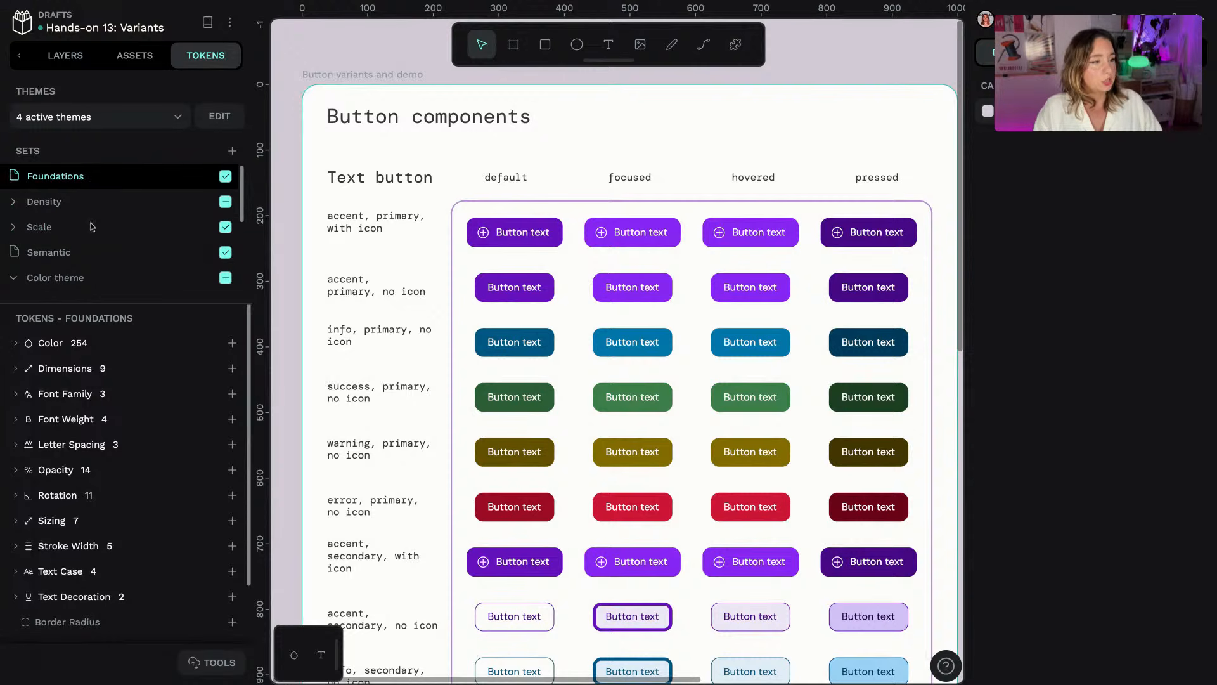
pyautogui.click(87, 346)
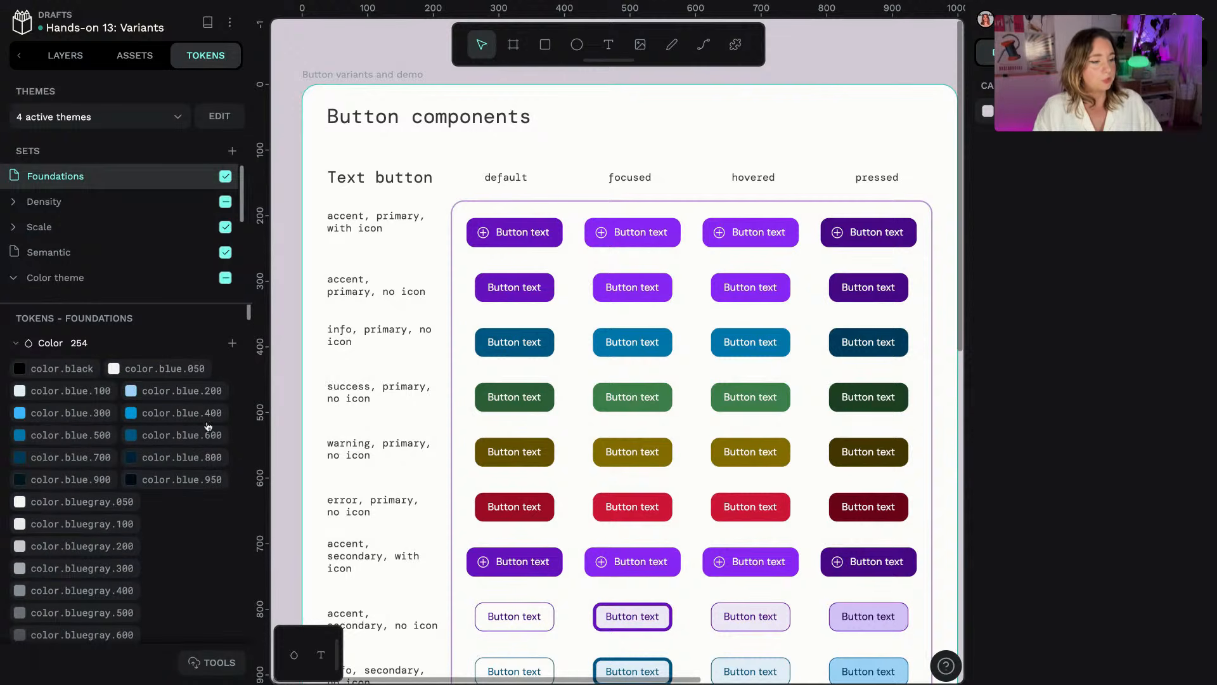
# - Look through the Foundations color tokens and the Dimensions tokens, collapsing each group when done
pyautogui.scroll(-10, 252, 315)
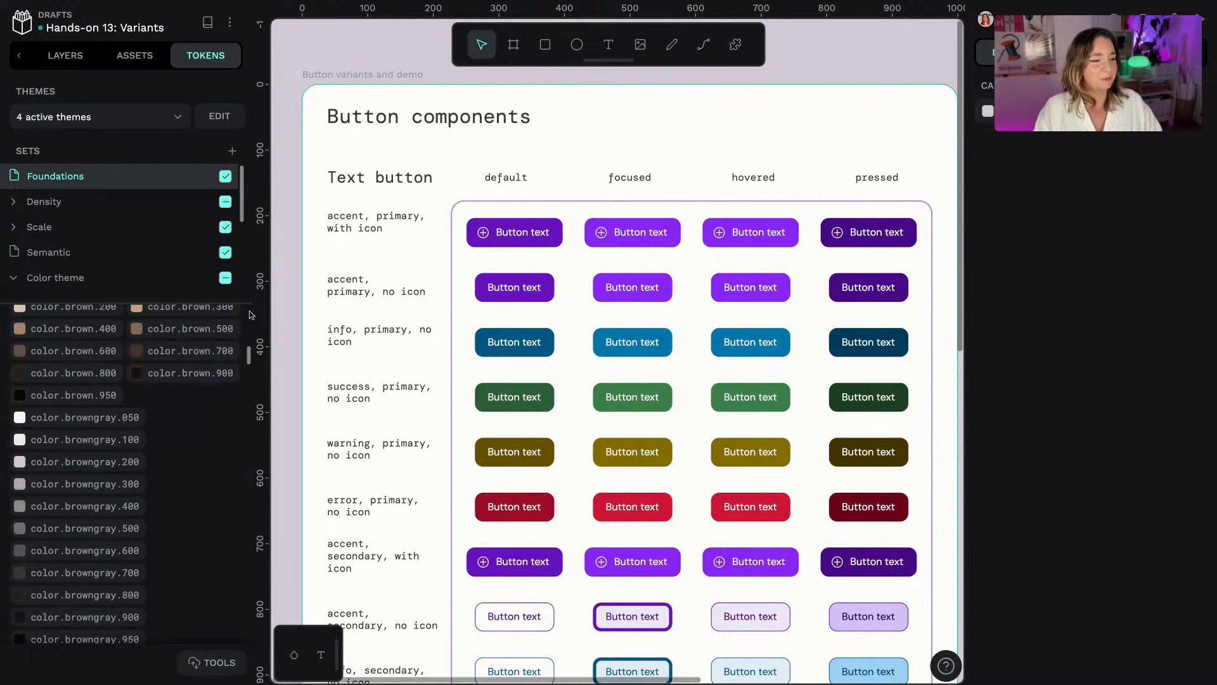
pyautogui.scroll(-10, 252, 315)
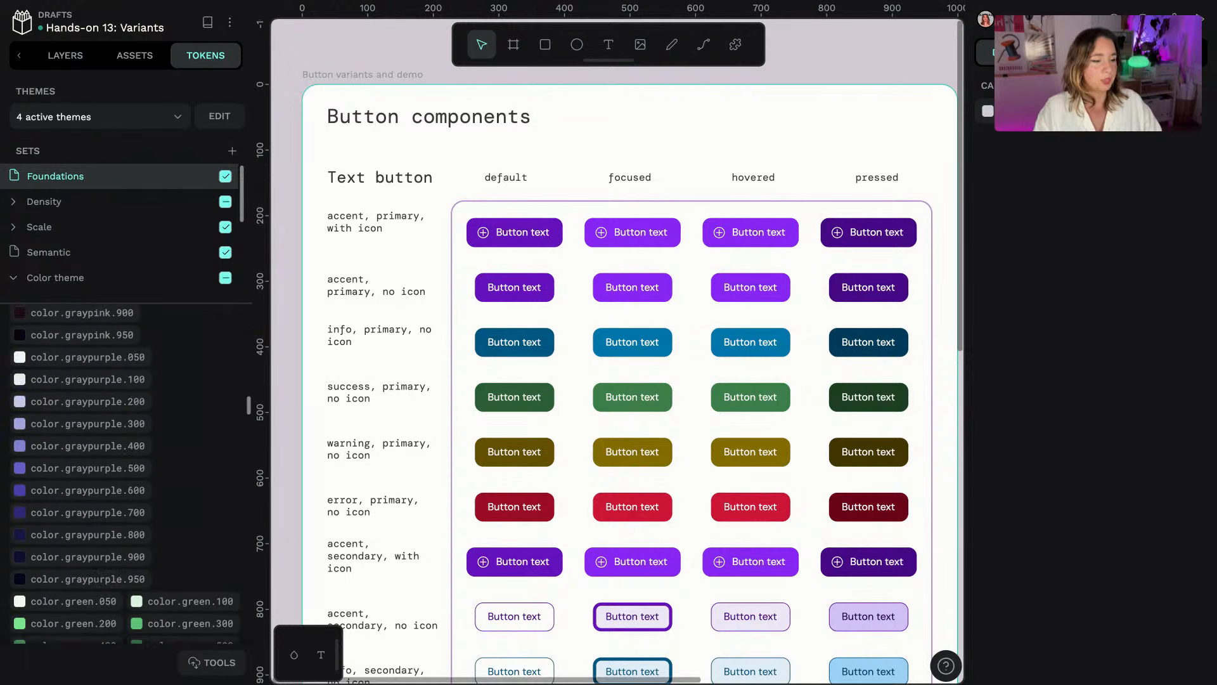
pyautogui.scroll(20, 252, 315)
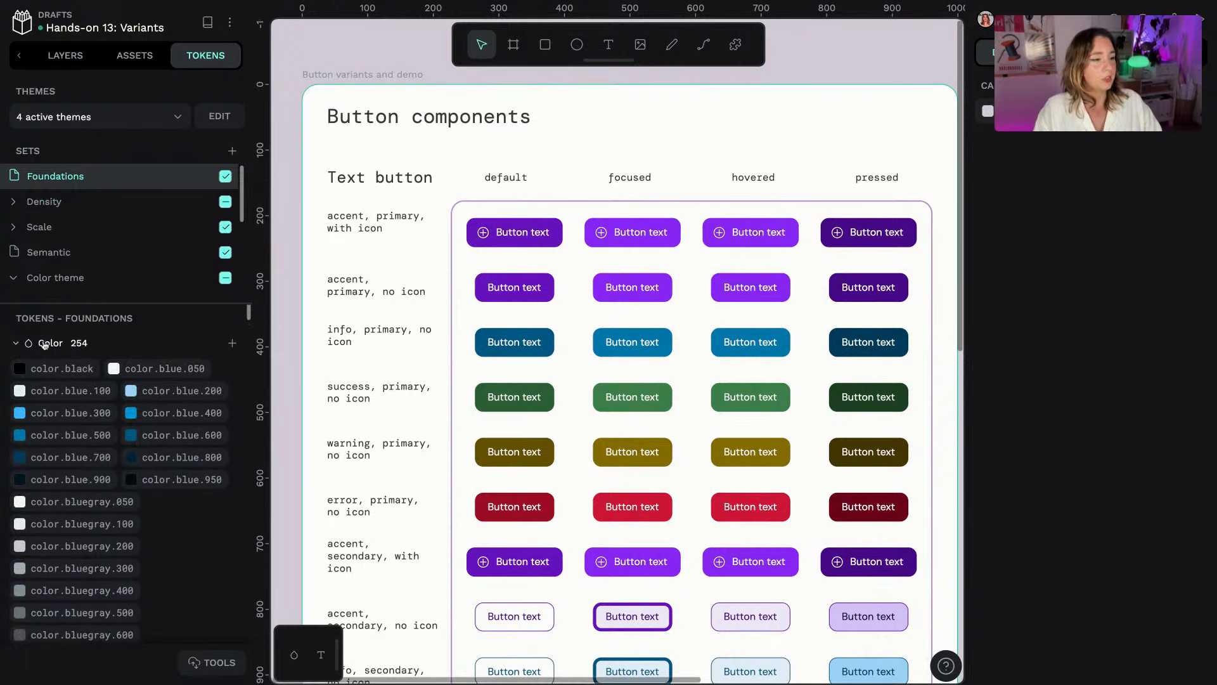
pyautogui.click(44, 344)
pyautogui.click(73, 372)
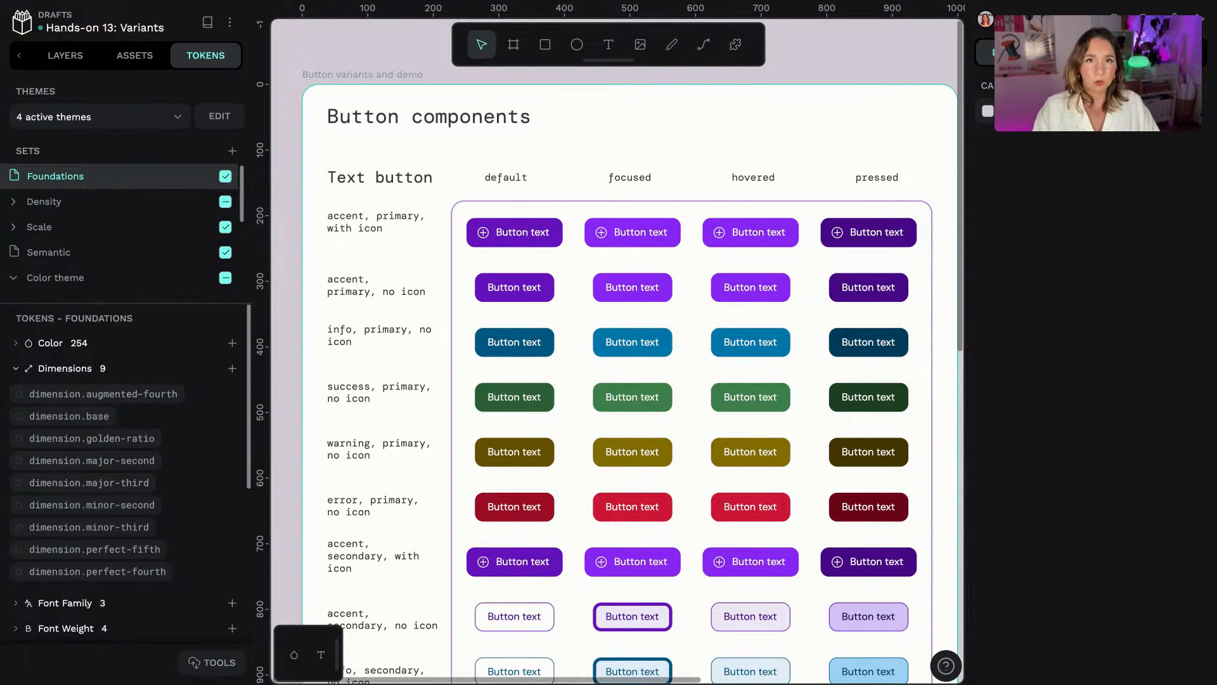
pyautogui.click(65, 368)
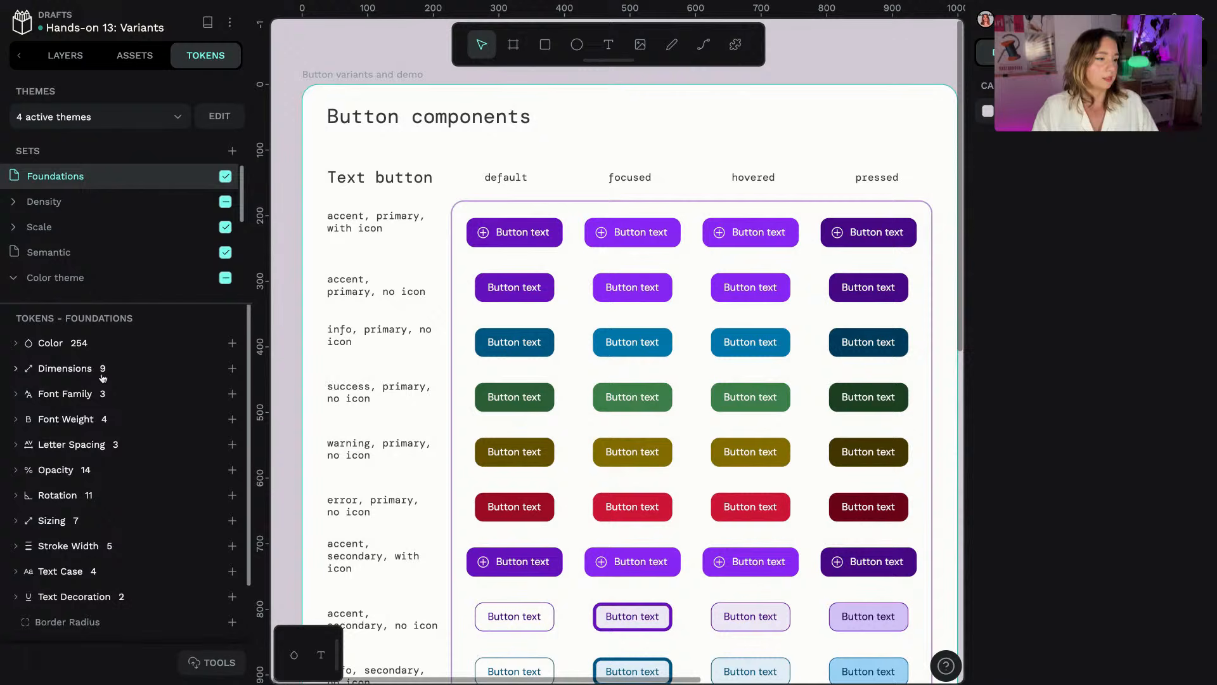
# - Expand the Font Family tokens, check the definition of font-family.primary without changing it, and collapse the group
pyautogui.click(67, 396)
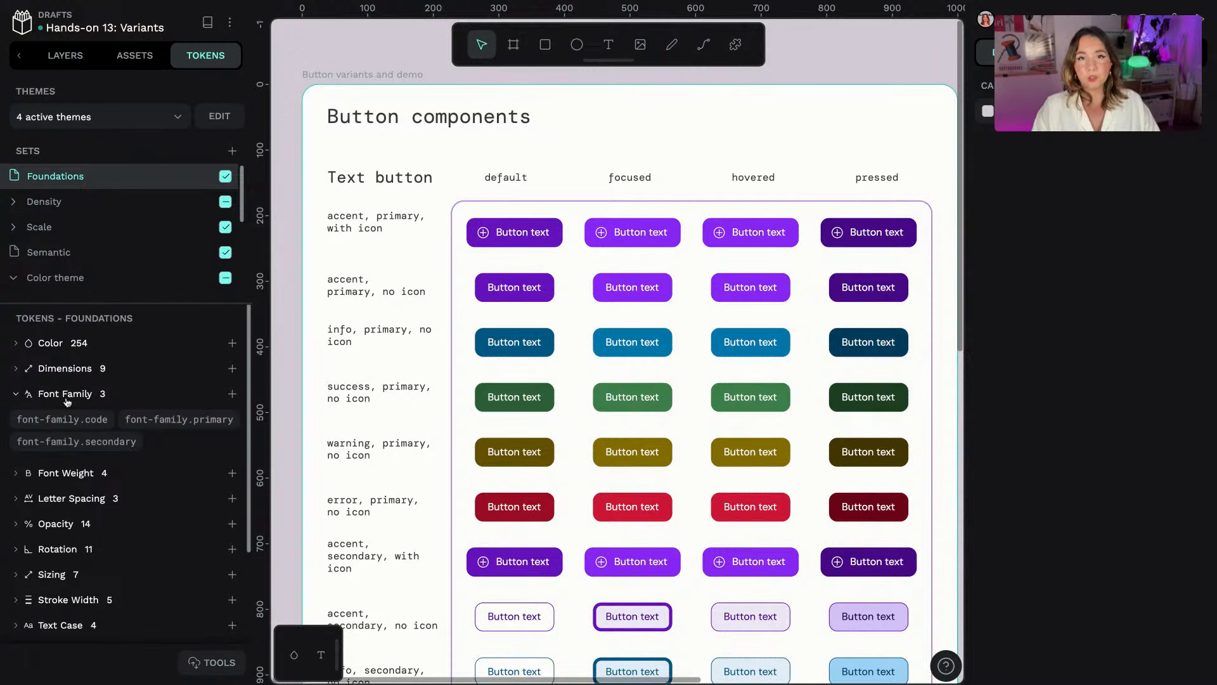
pyautogui.rightClick(150, 425)
pyautogui.click(180, 447)
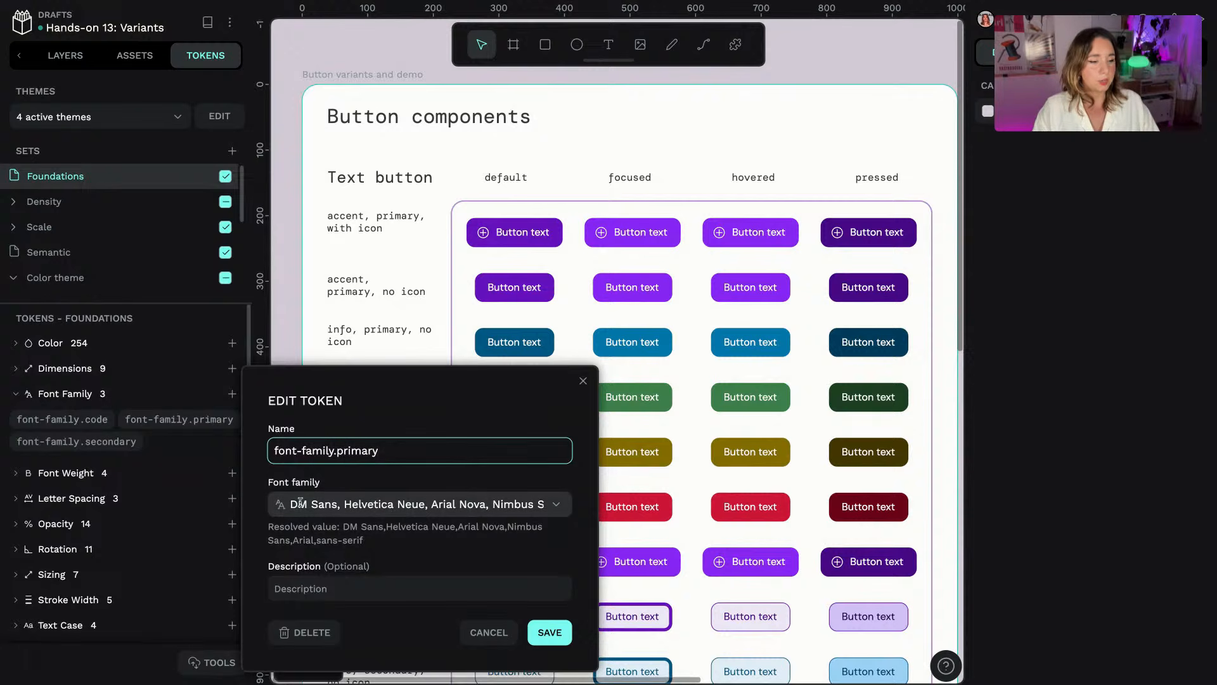
pyautogui.click(584, 381)
pyautogui.click(84, 394)
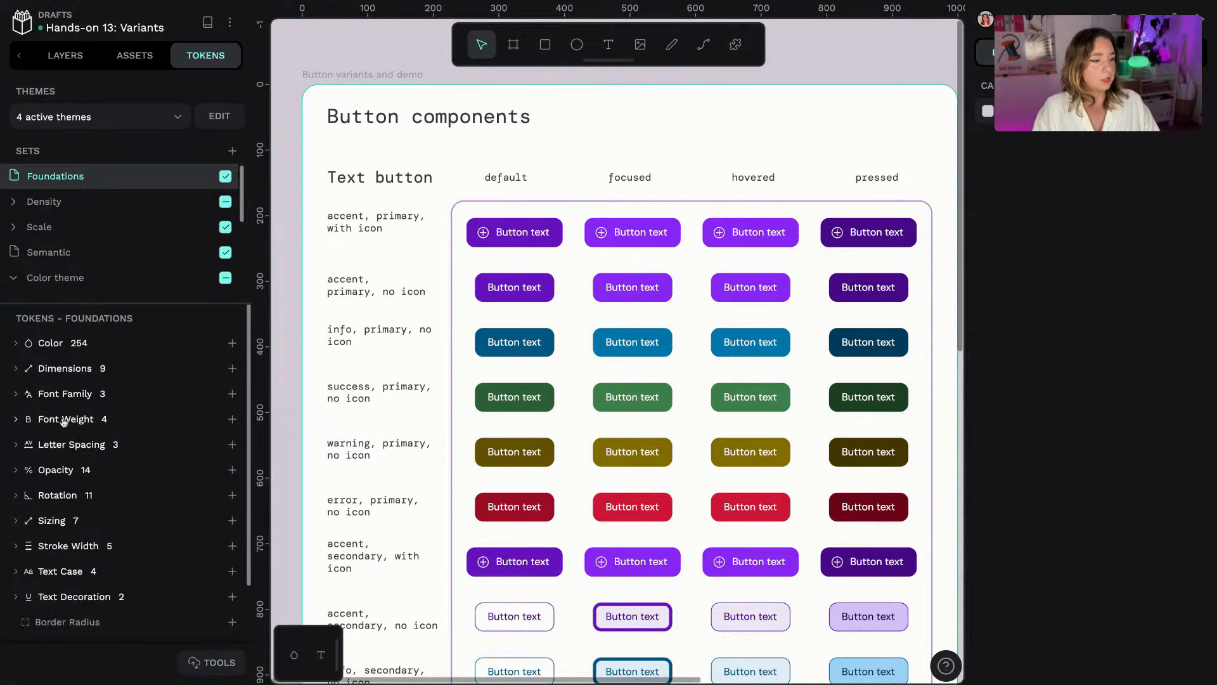
# - Expand the Font Weight tokens and check the definition of font-weight.heavy without changing it
pyautogui.click(65, 421)
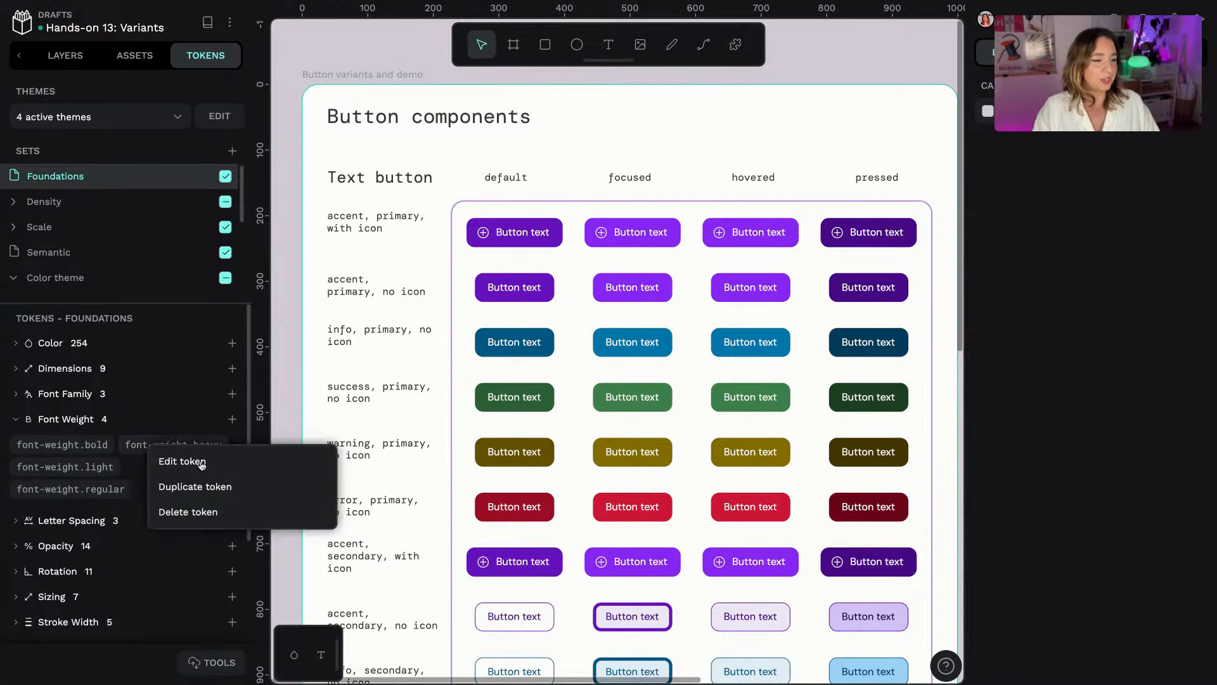
pyautogui.rightClick(148, 446)
pyautogui.click(204, 469)
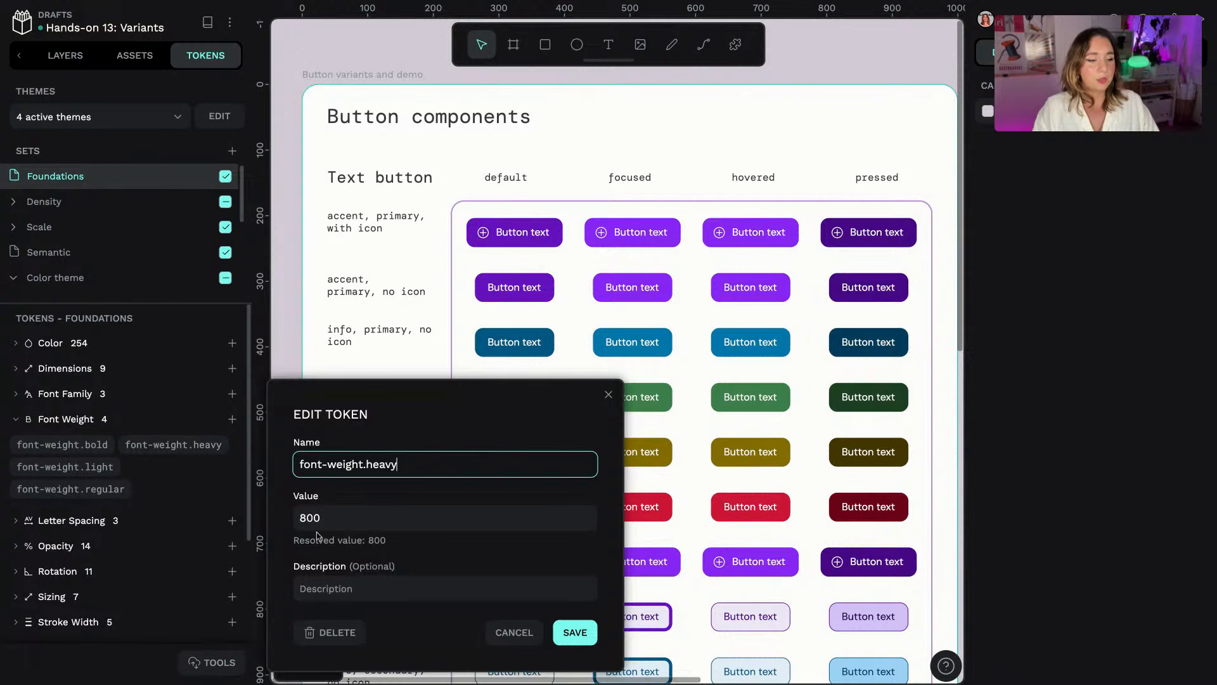
pyautogui.click(608, 394)
# - Review the Letter Spacing, Text Case and Text Decoration token groups, collapsing each one when done
pyautogui.click(94, 524)
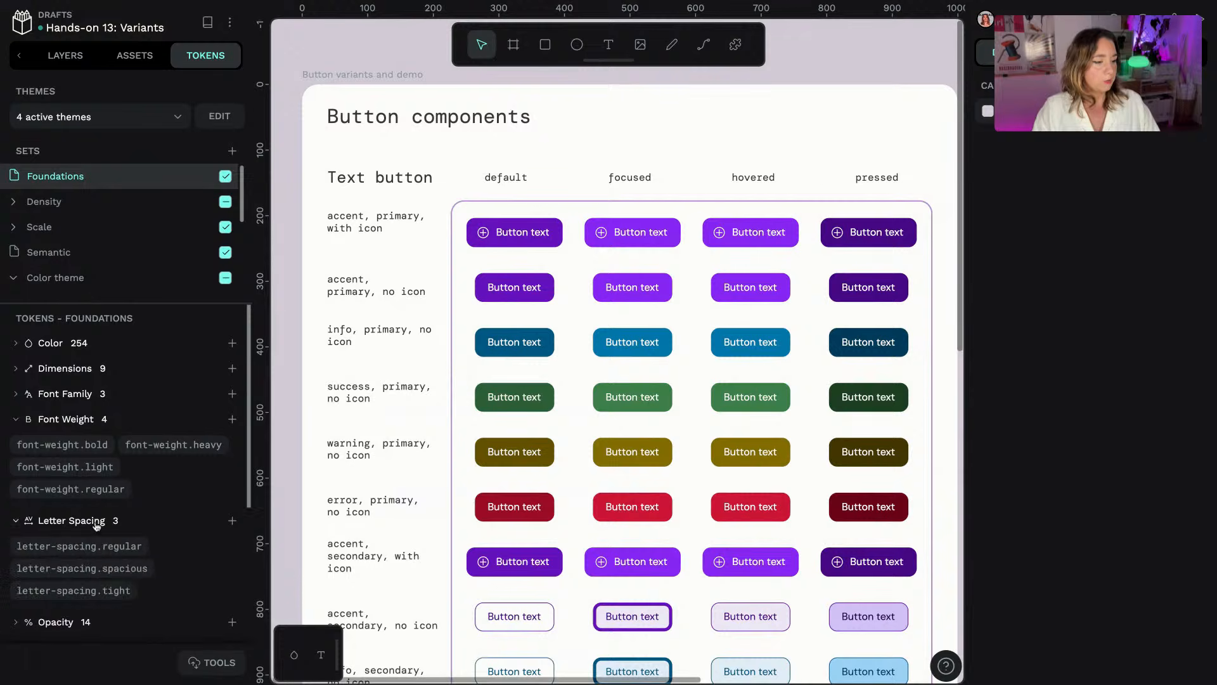
pyautogui.click(94, 523)
pyautogui.scroll(-1, 89, 539)
pyautogui.scroll(-1, 89, 539)
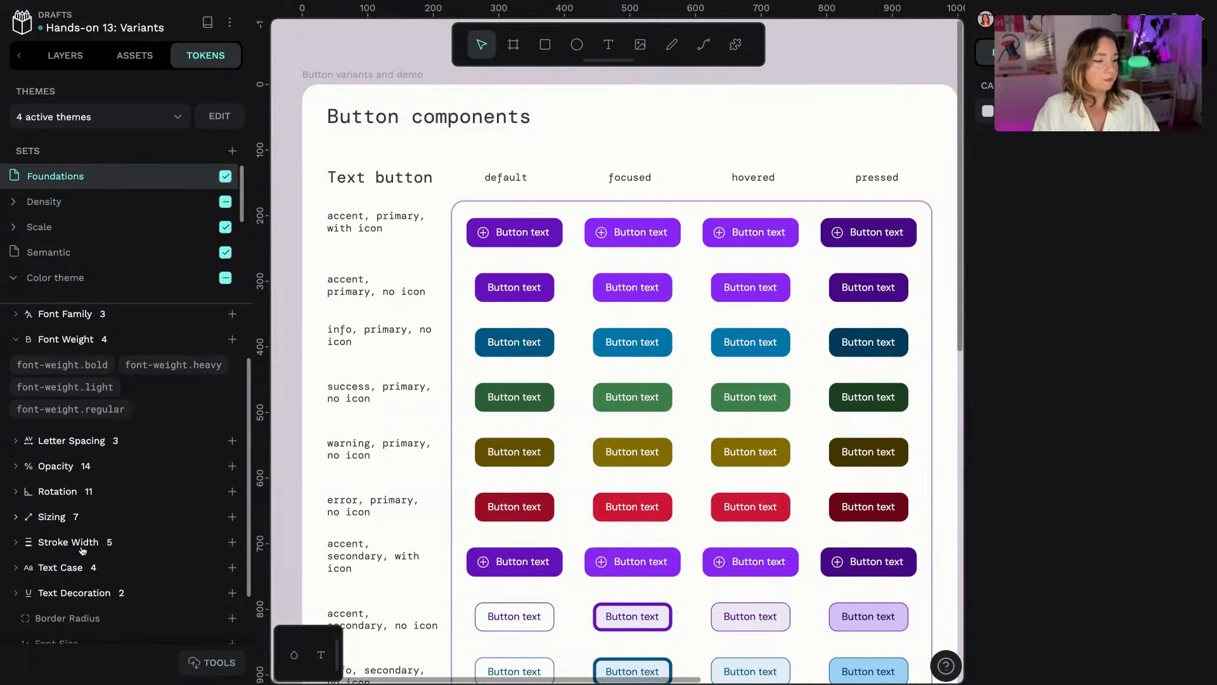
pyautogui.click(64, 568)
pyautogui.click(63, 568)
pyautogui.scroll(-1, 67, 568)
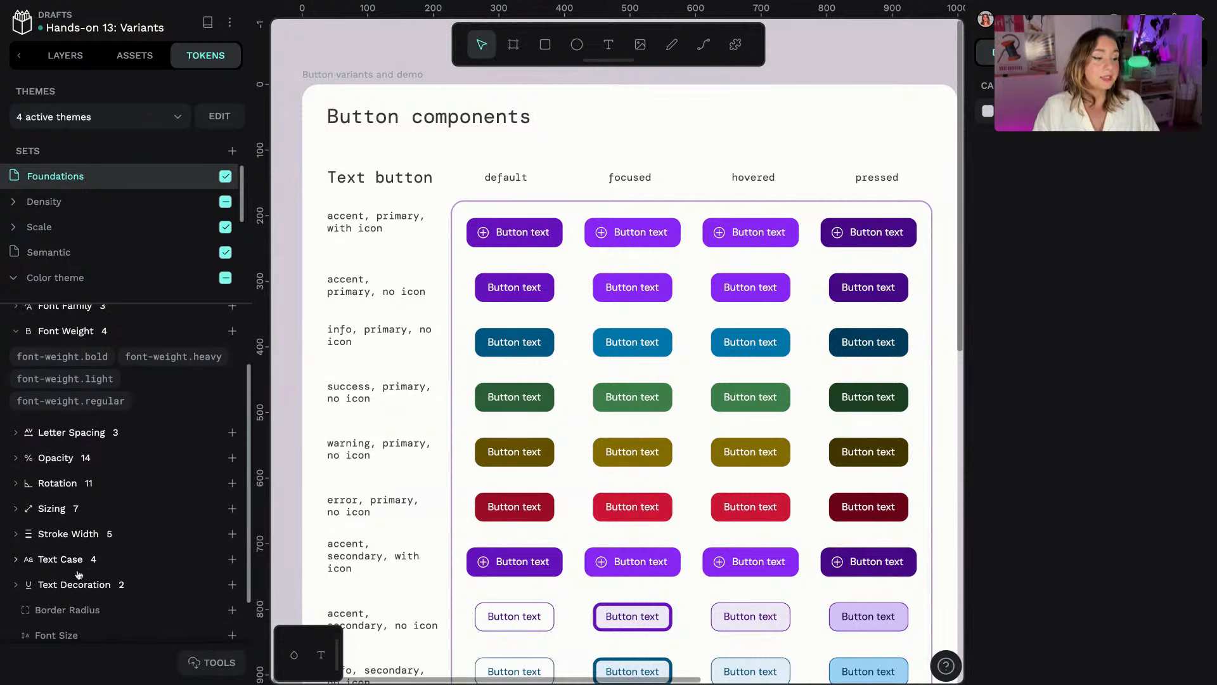
pyautogui.click(100, 559)
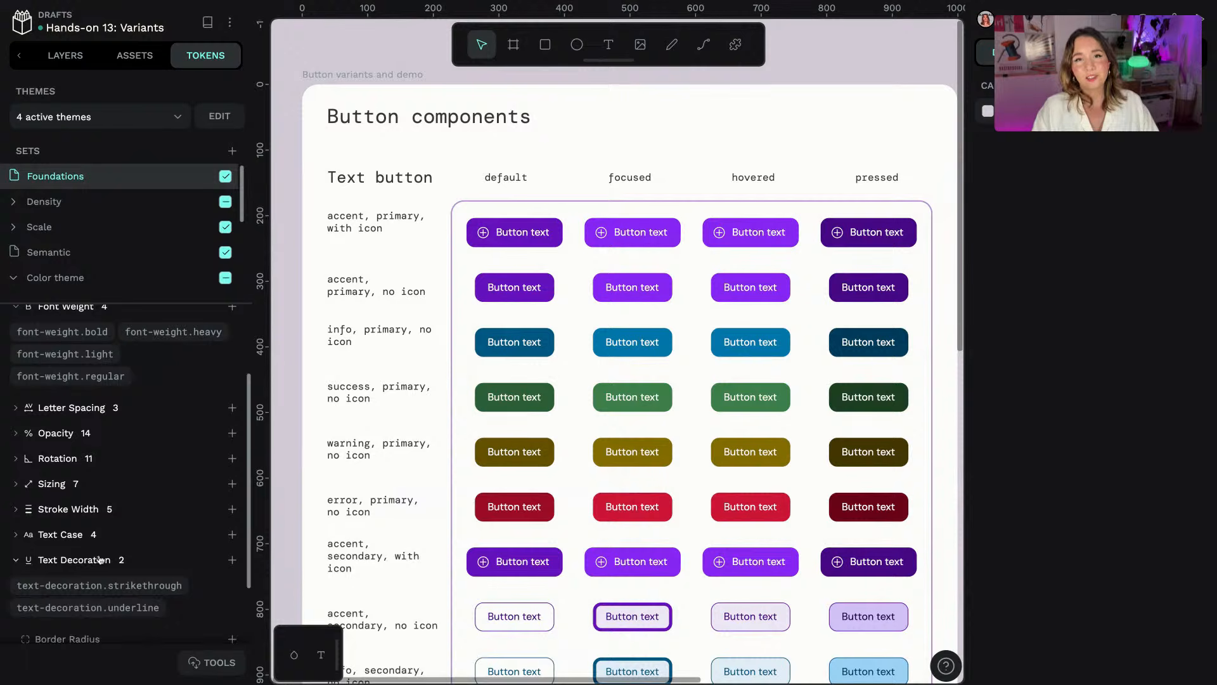
pyautogui.click(100, 559)
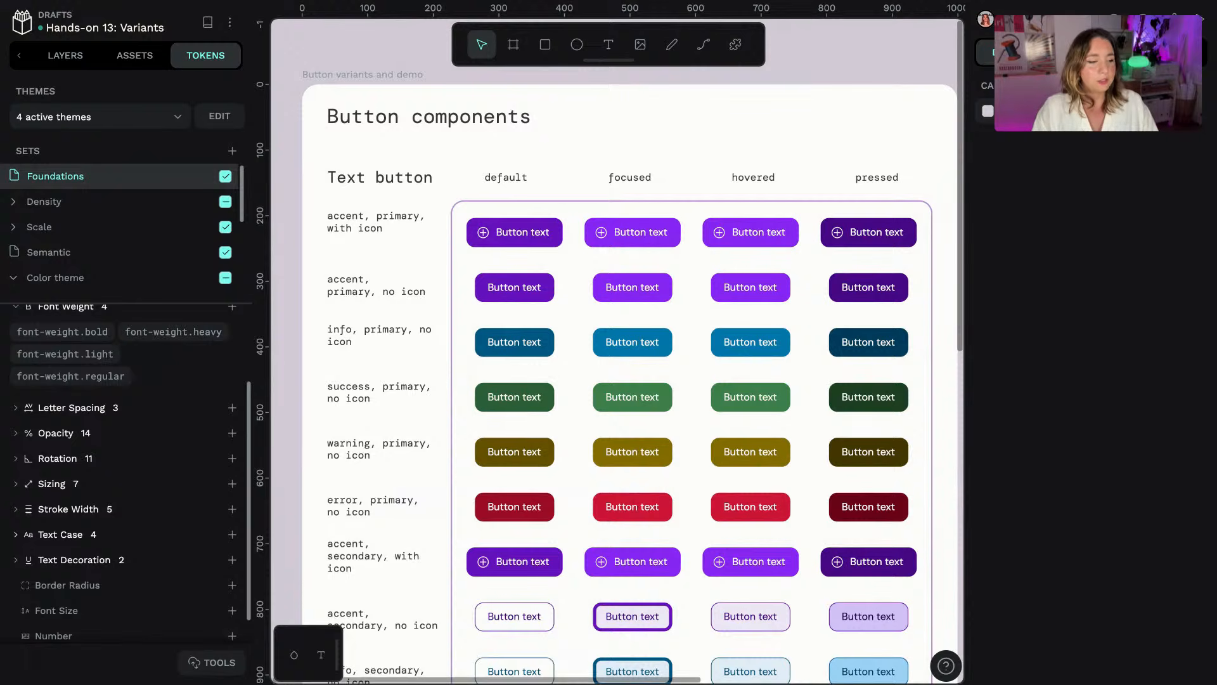
# - Collapse the Font Weight group in the Foundations tokens
pyautogui.scroll(1, 130, 473)
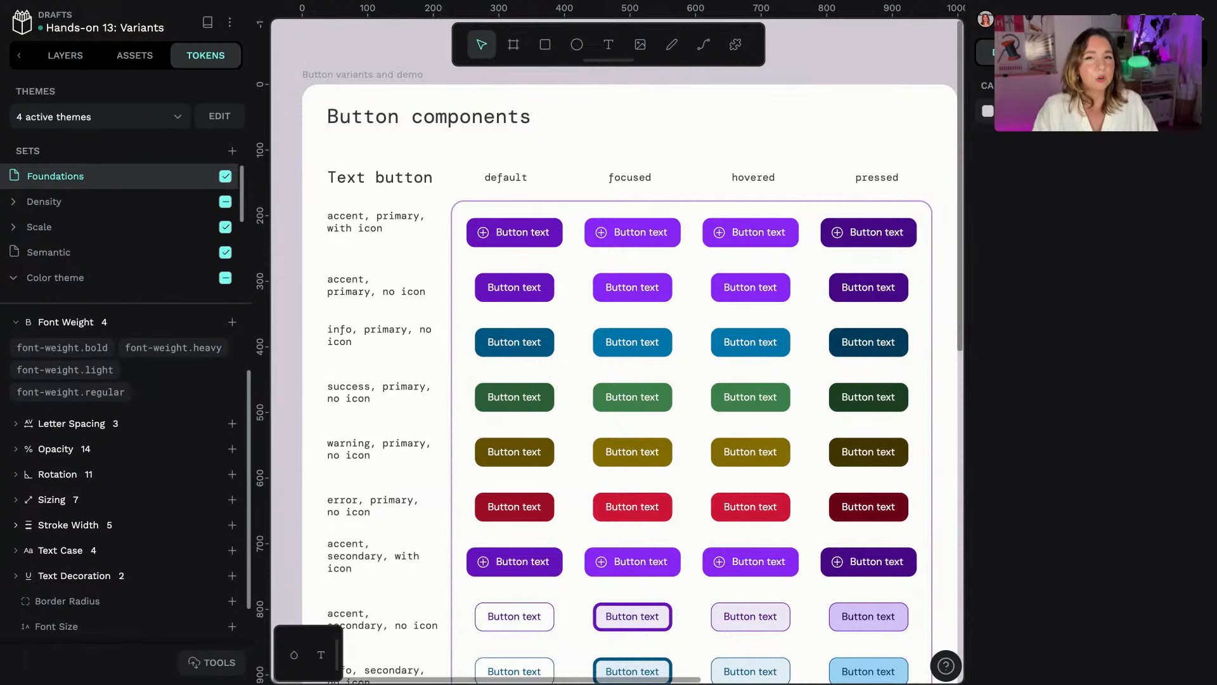
pyautogui.scroll(1, 176, 542)
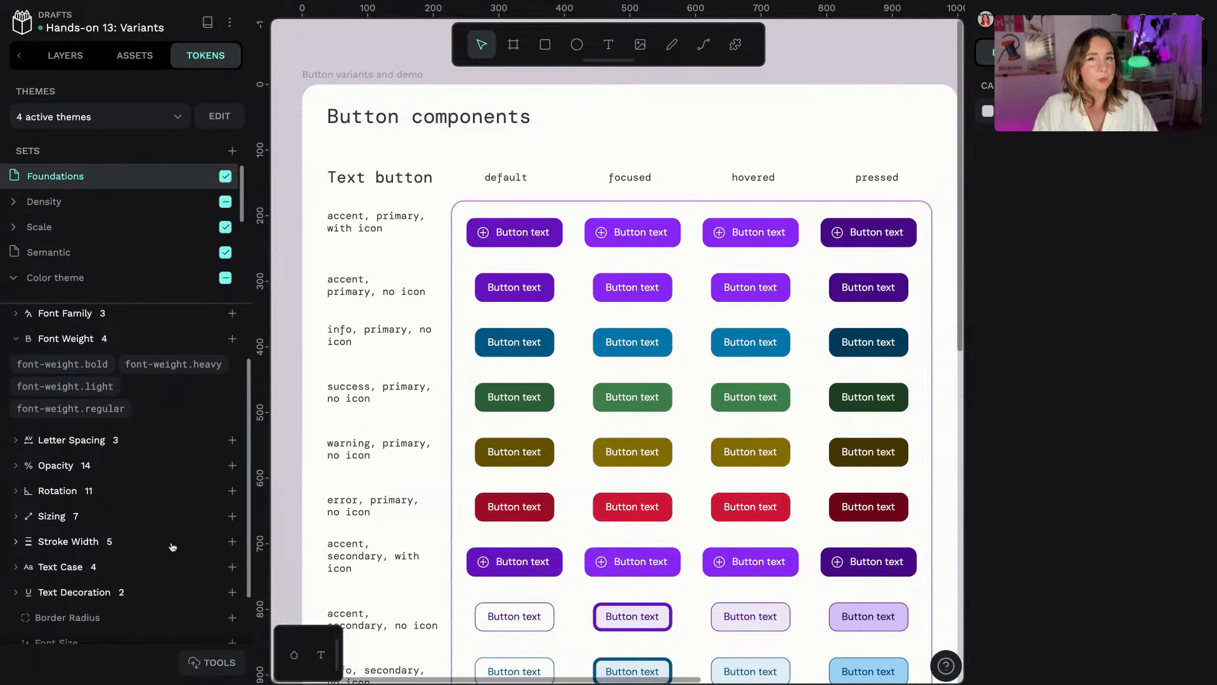
pyautogui.scroll(2, 194, 486)
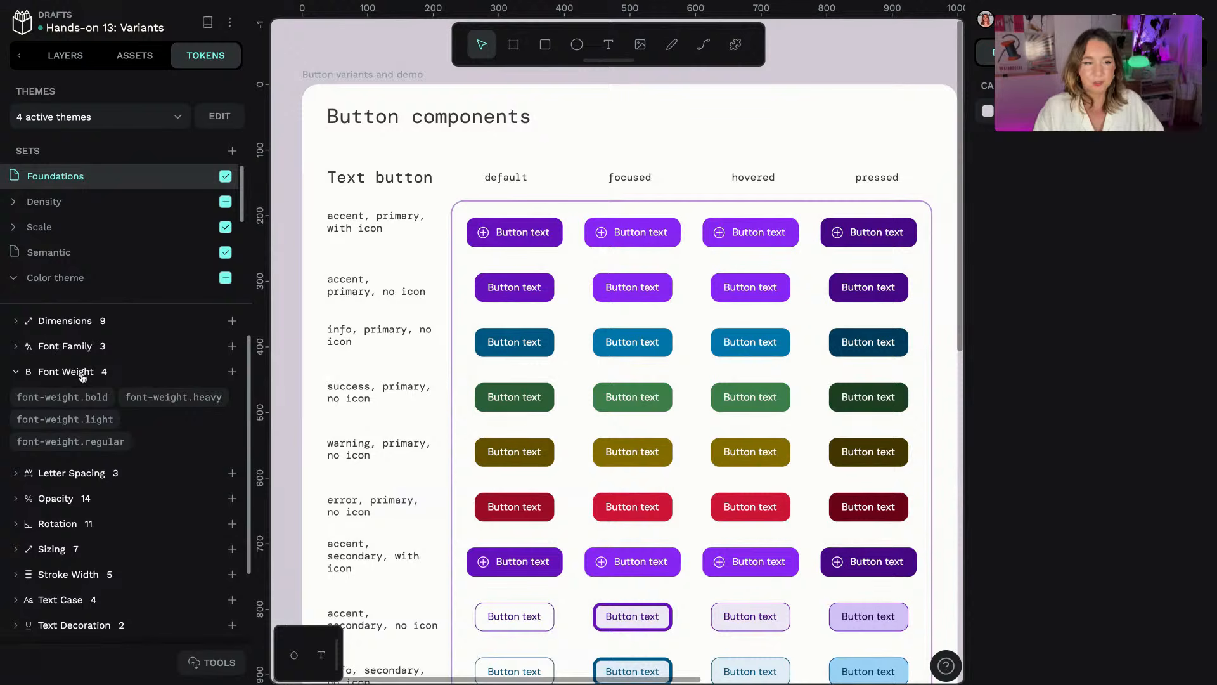
pyautogui.click(82, 374)
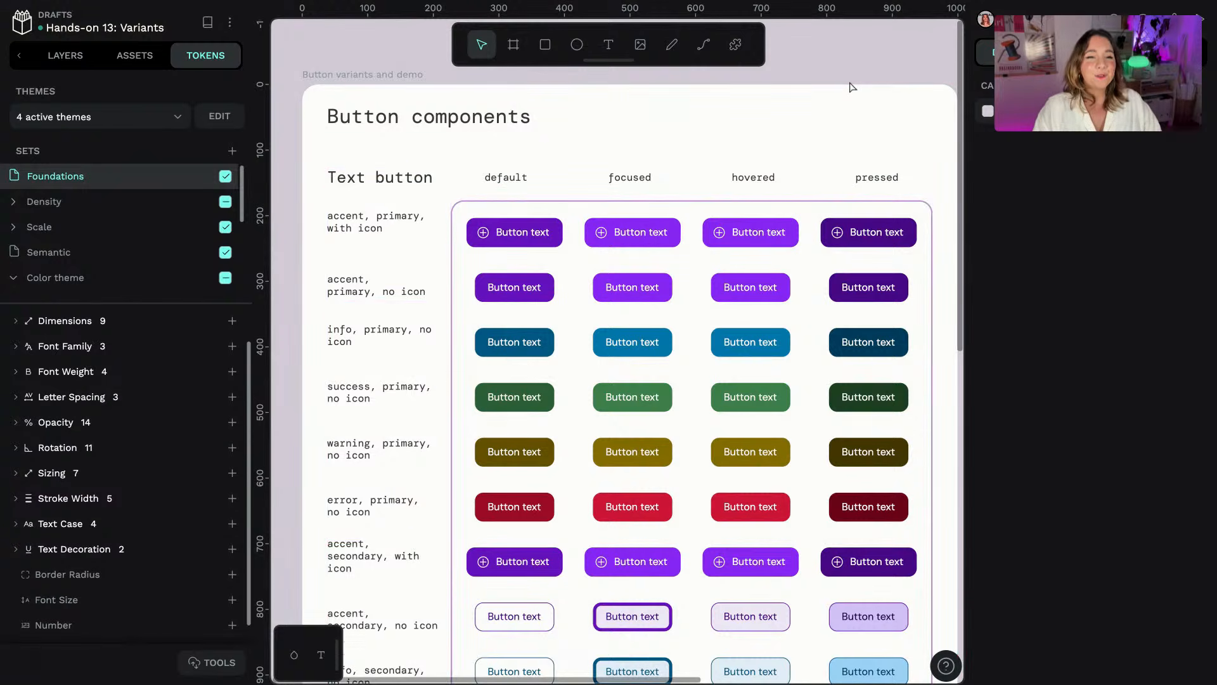
# - Examine the text button and icon button variants across their states on the Button components board
pyautogui.scroll(-2, 849, 98)
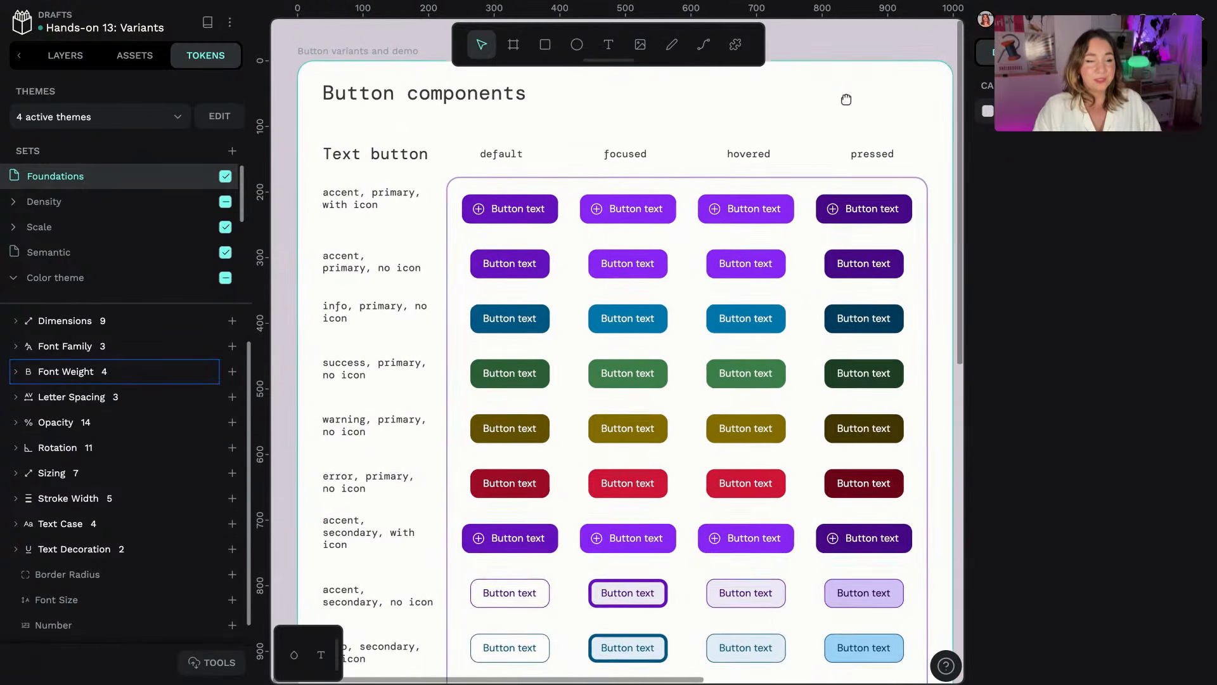
pyautogui.press('space')
pyautogui.scroll(-3, 843, 103)
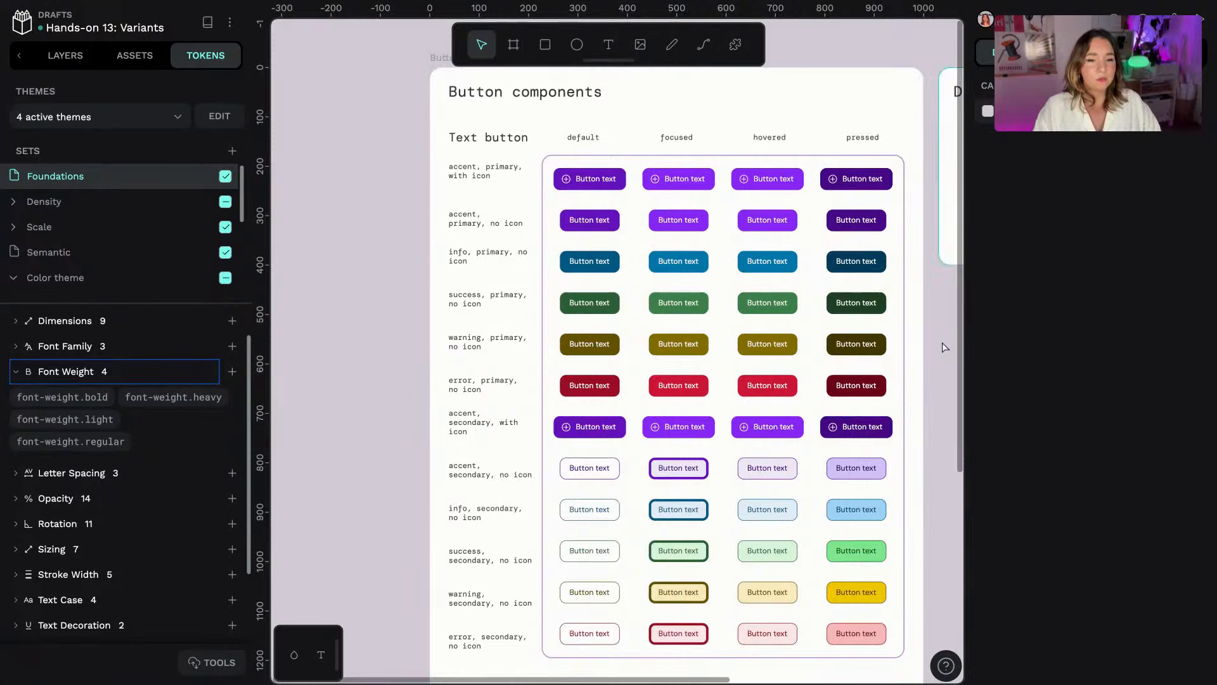
pyautogui.scroll(-2, 944, 349)
pyautogui.scroll(-5, 943, 348)
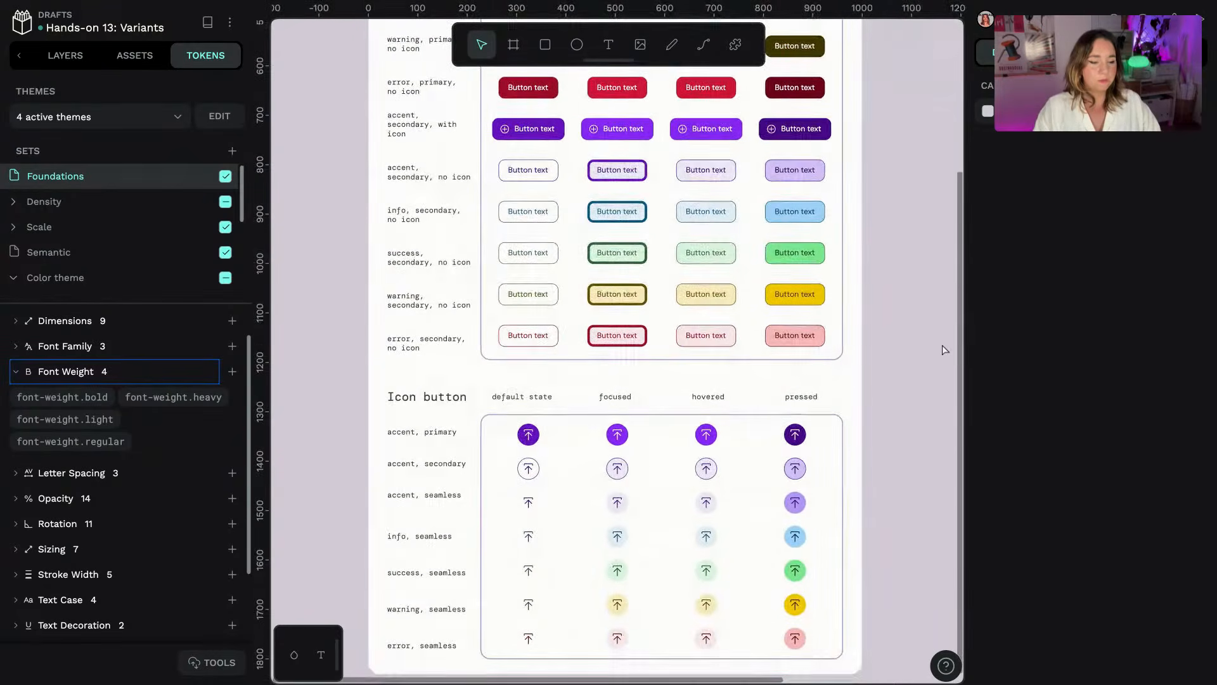
pyautogui.press('space')
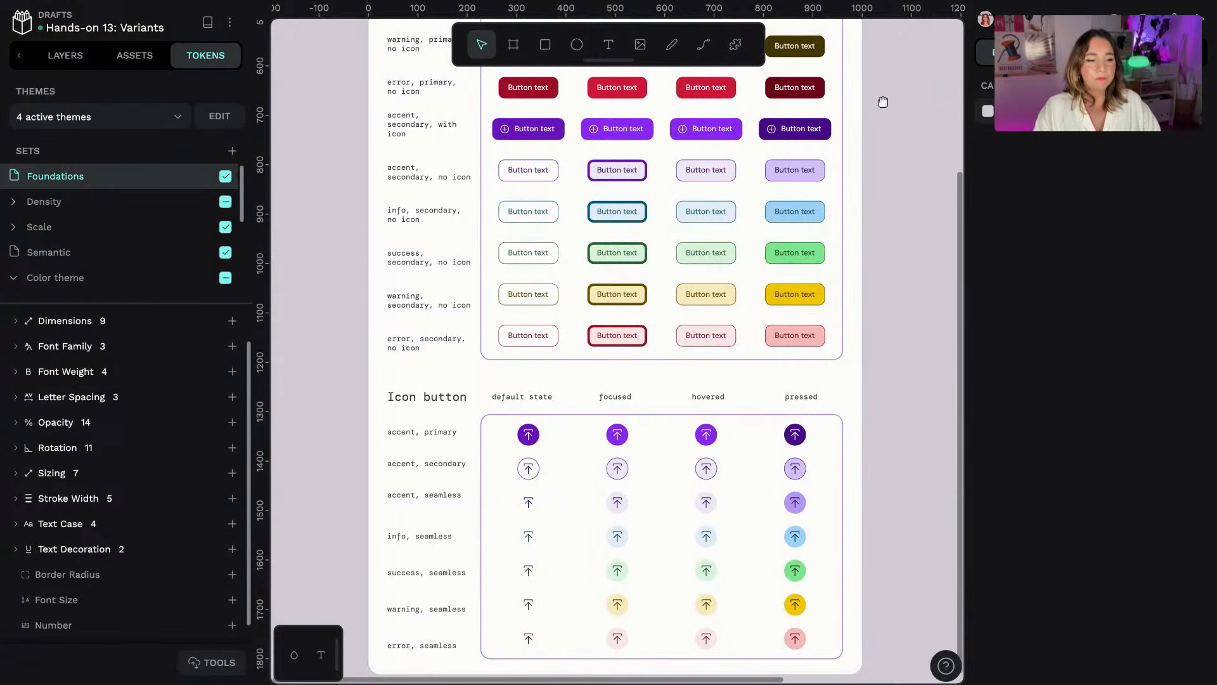
pyautogui.scroll(6, 882, 101)
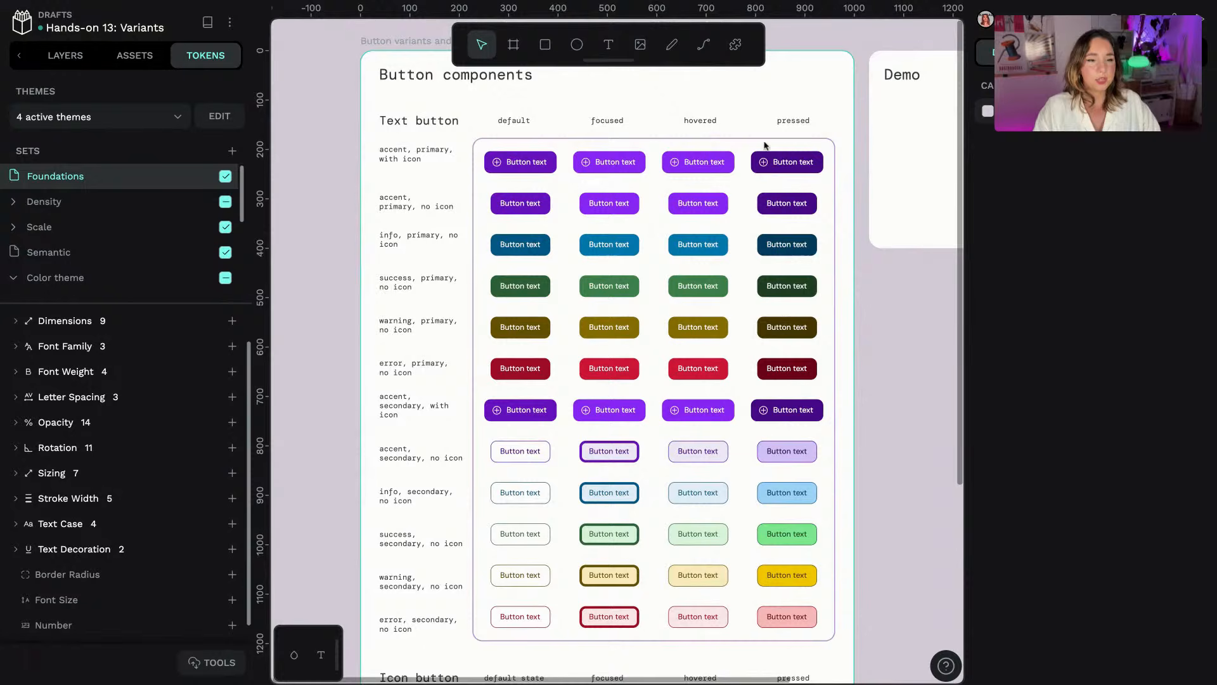
pyautogui.scroll(1, 874, 277)
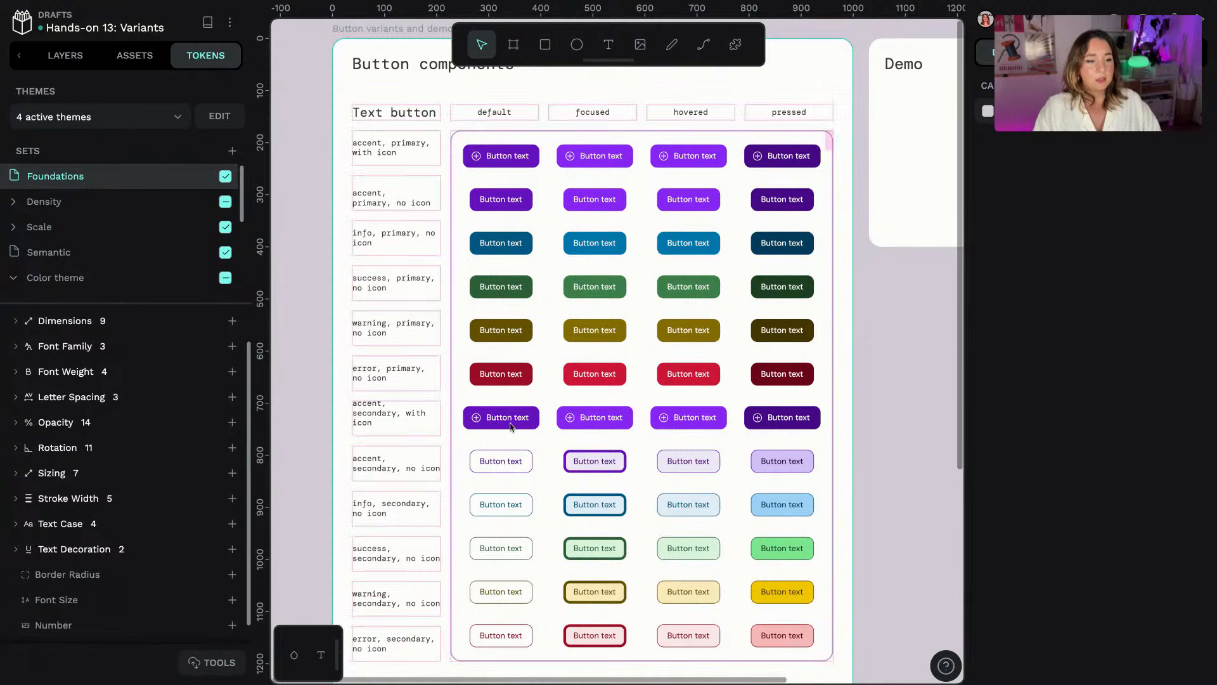
# - Check the state, type and theme options of the default accent primary text button with icon, and open its component options
pyautogui.click(618, 430)
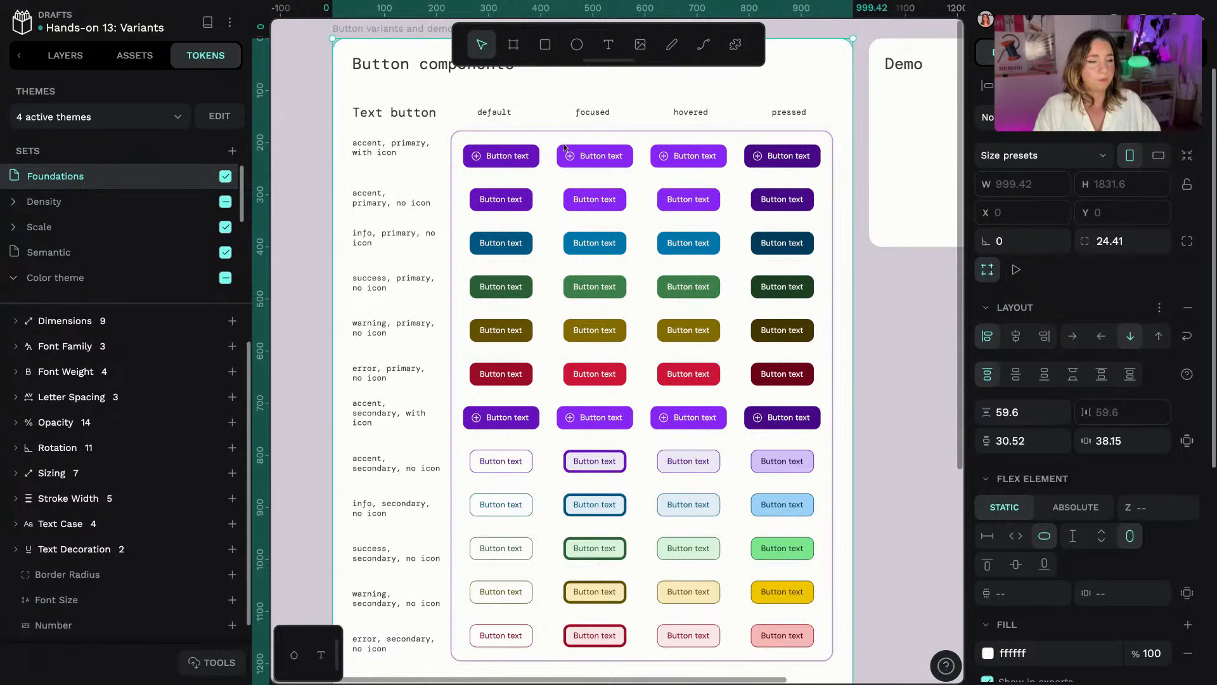
pyautogui.click(529, 156)
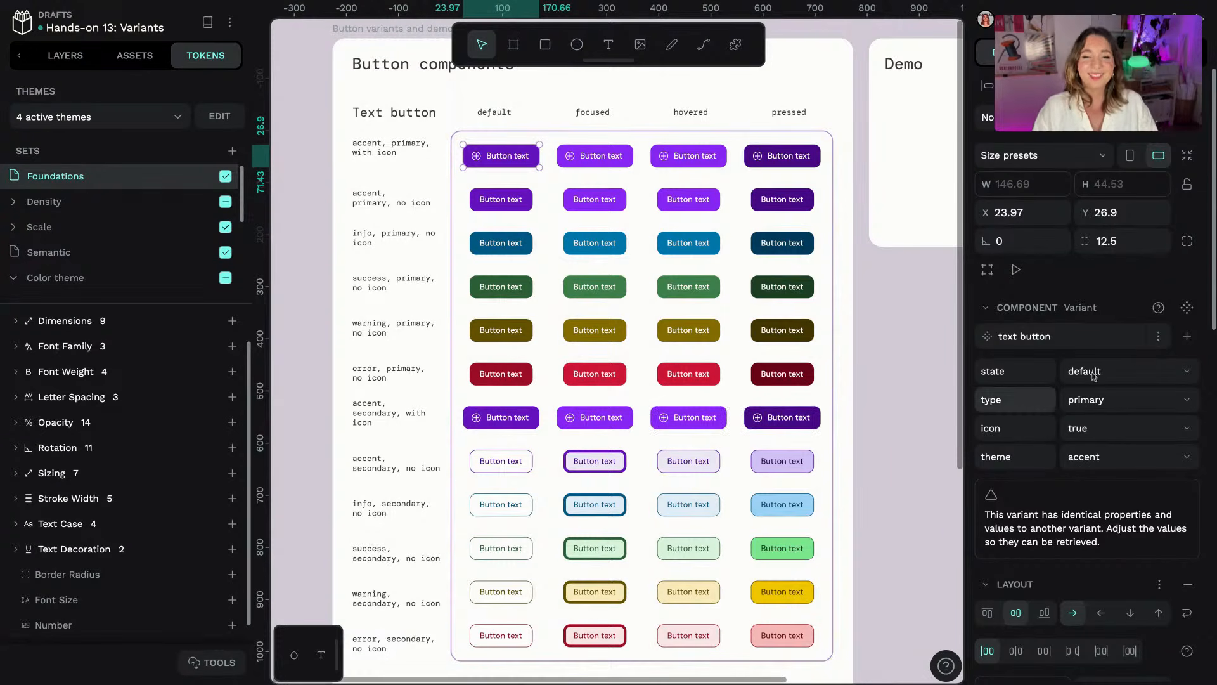
pyautogui.click(1192, 372)
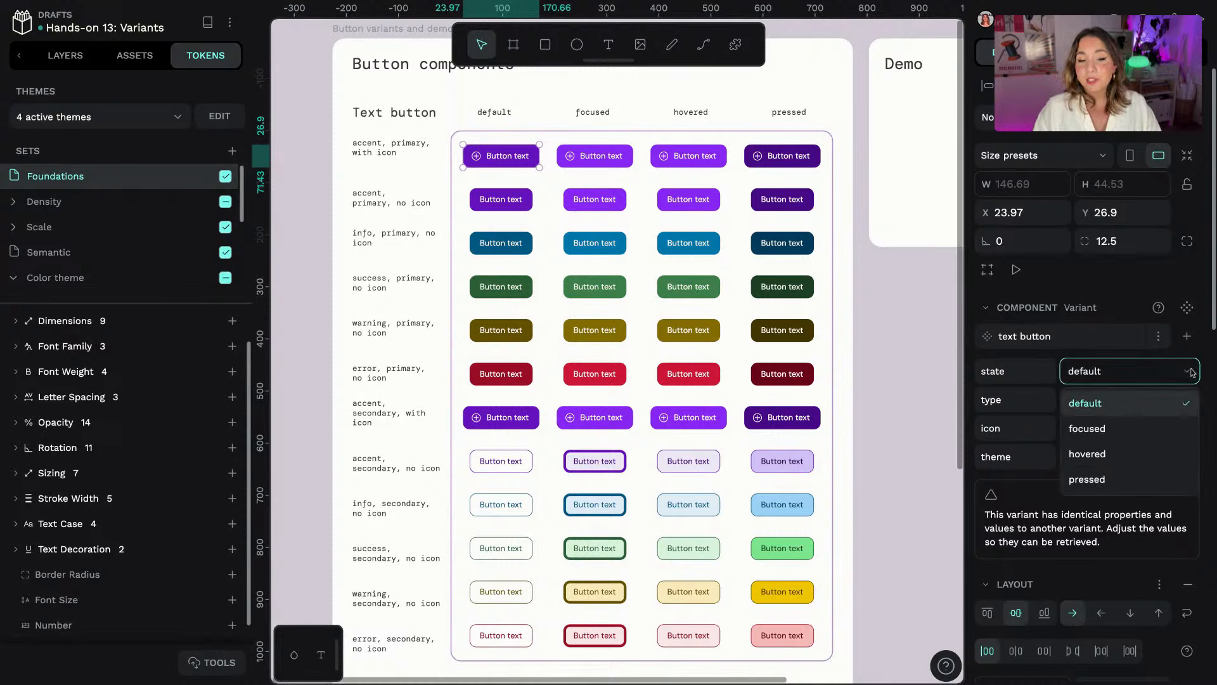
pyautogui.click(1184, 374)
pyautogui.click(1176, 399)
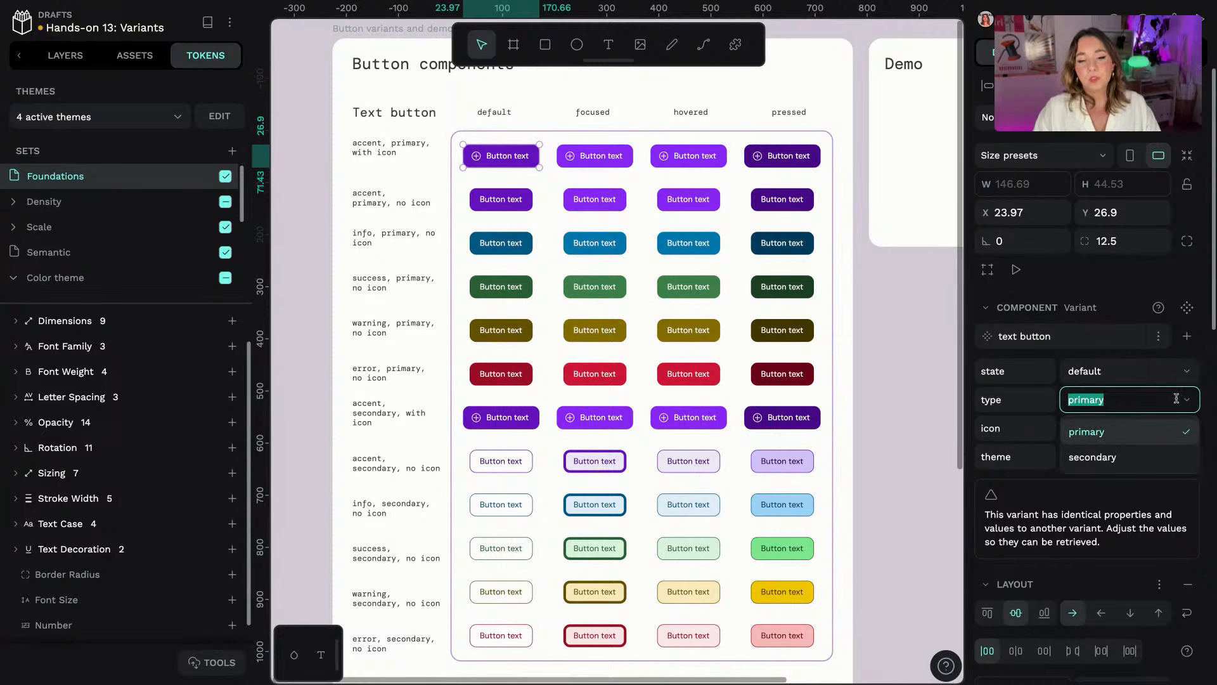
pyautogui.click(1176, 398)
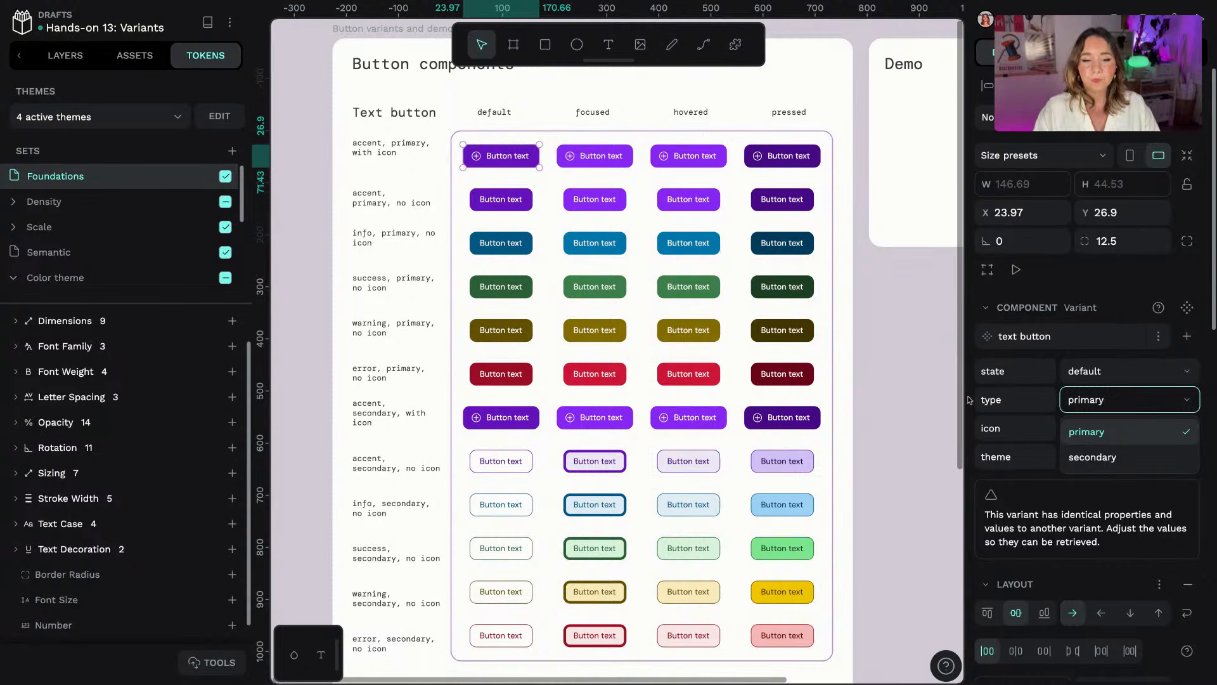
pyautogui.click(1070, 430)
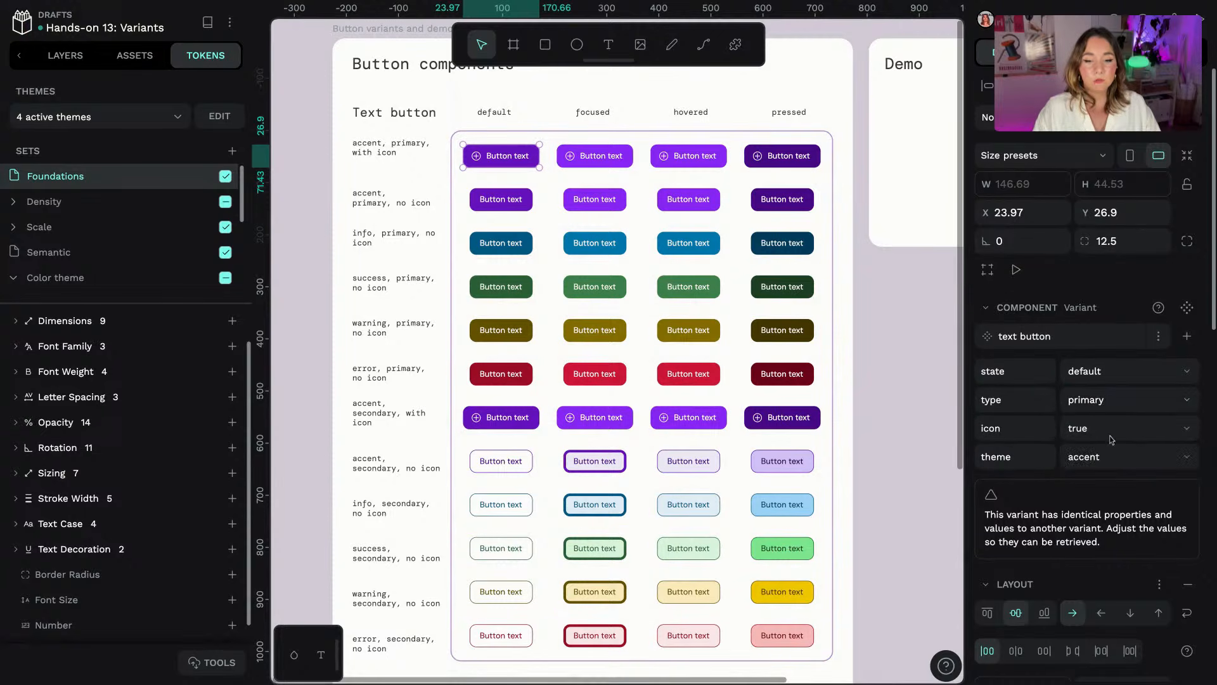
pyautogui.click(1104, 468)
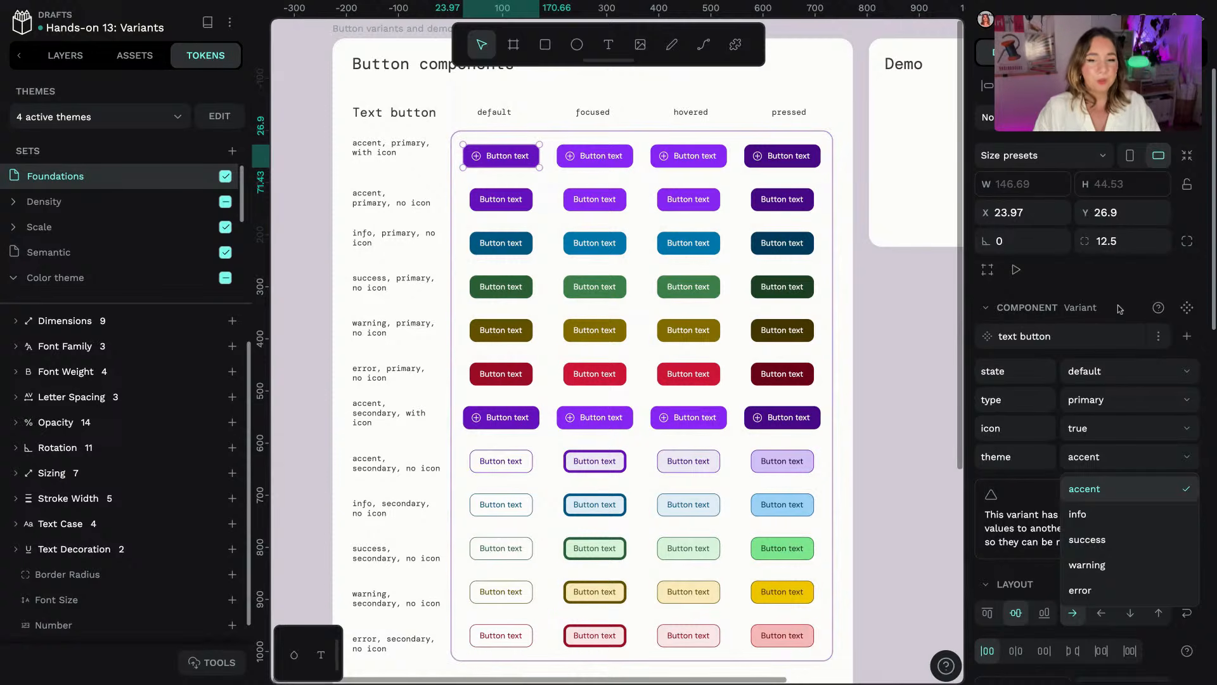
pyautogui.click(1158, 337)
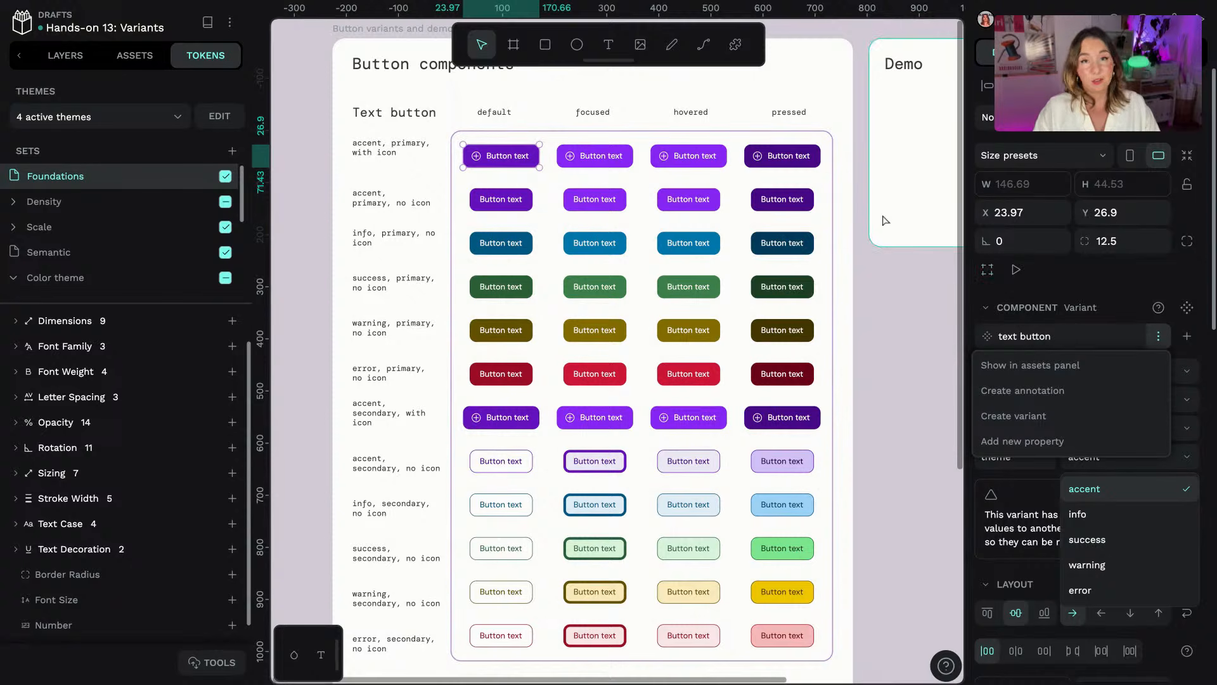
# - Deselect the text button variant and show the layers of the Button component page
pyautogui.click(814, 135)
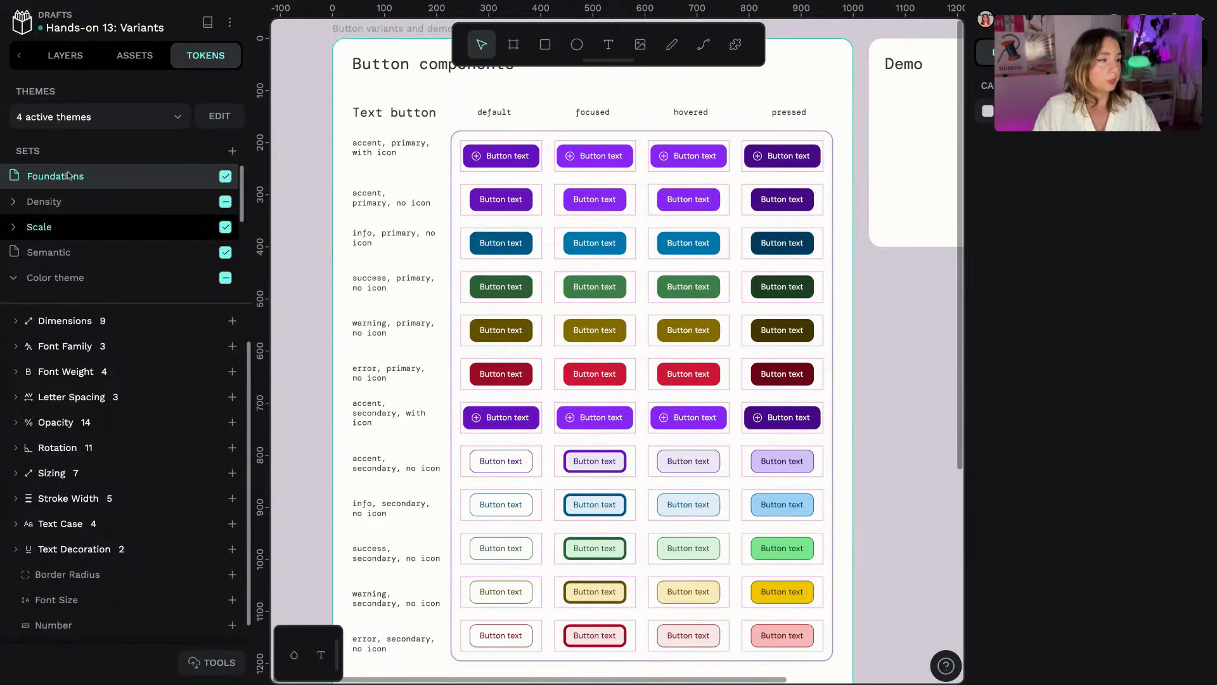
pyautogui.click(66, 55)
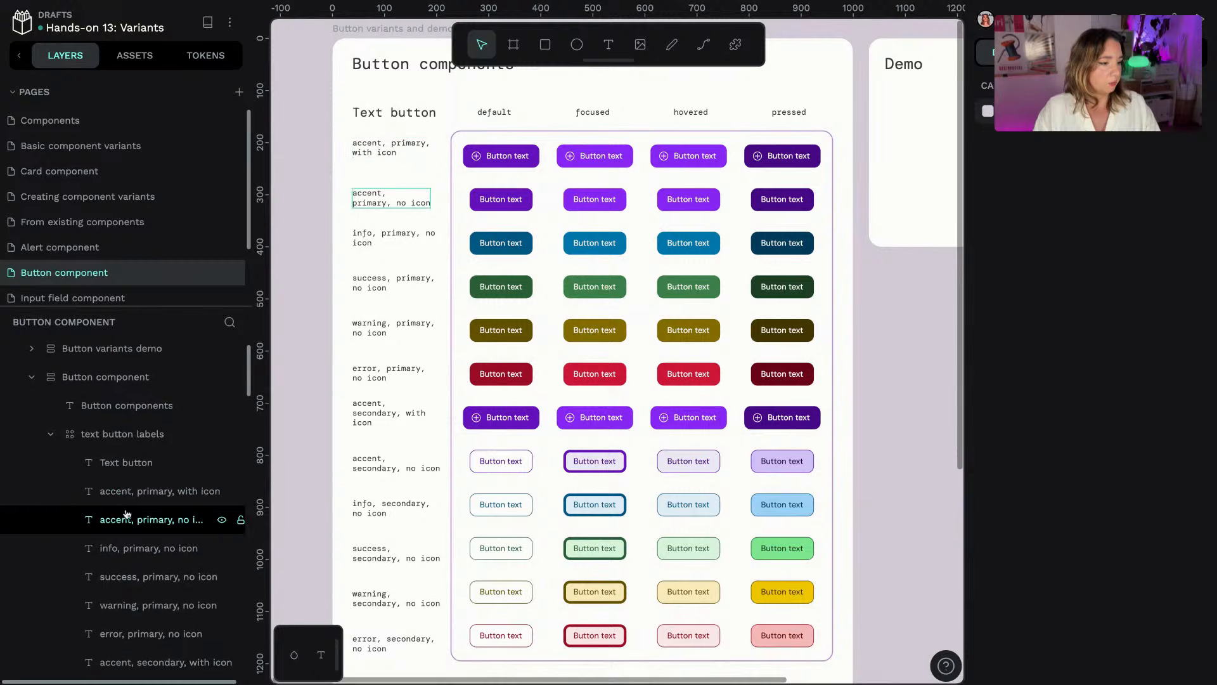
# - Select the UI / text button component and review its state, type, icon and theme properties
pyautogui.scroll(-10, 126, 514)
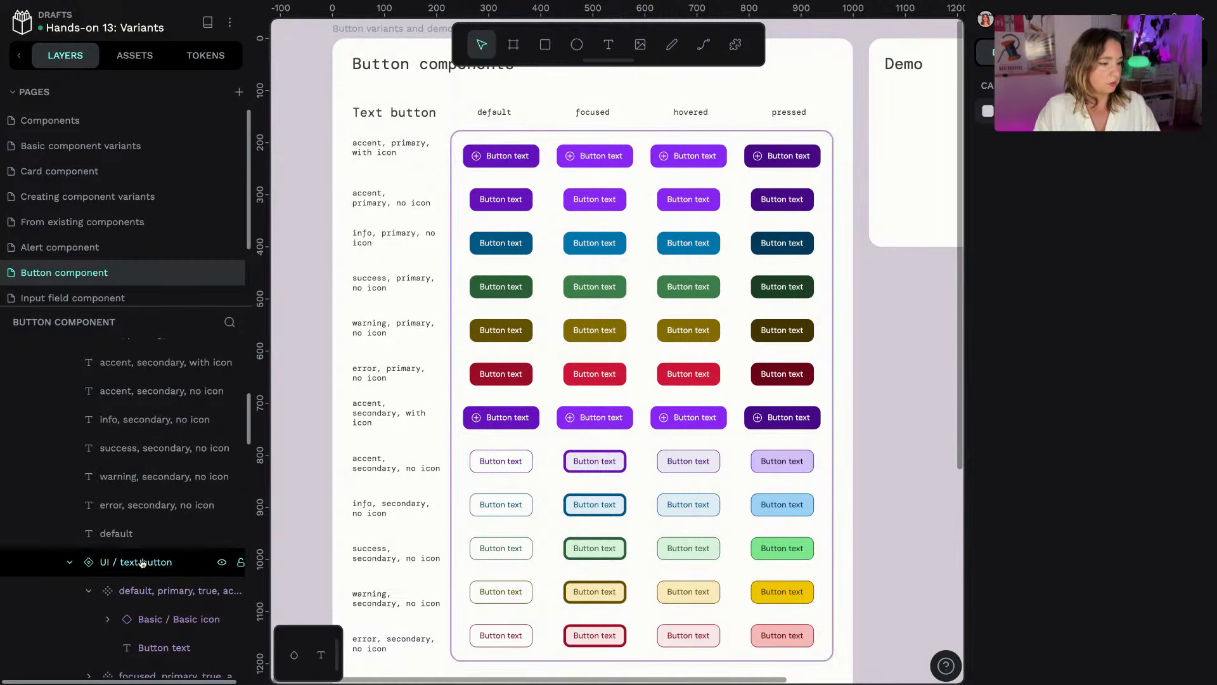
pyautogui.click(142, 563)
pyautogui.scroll(-3, 1121, 483)
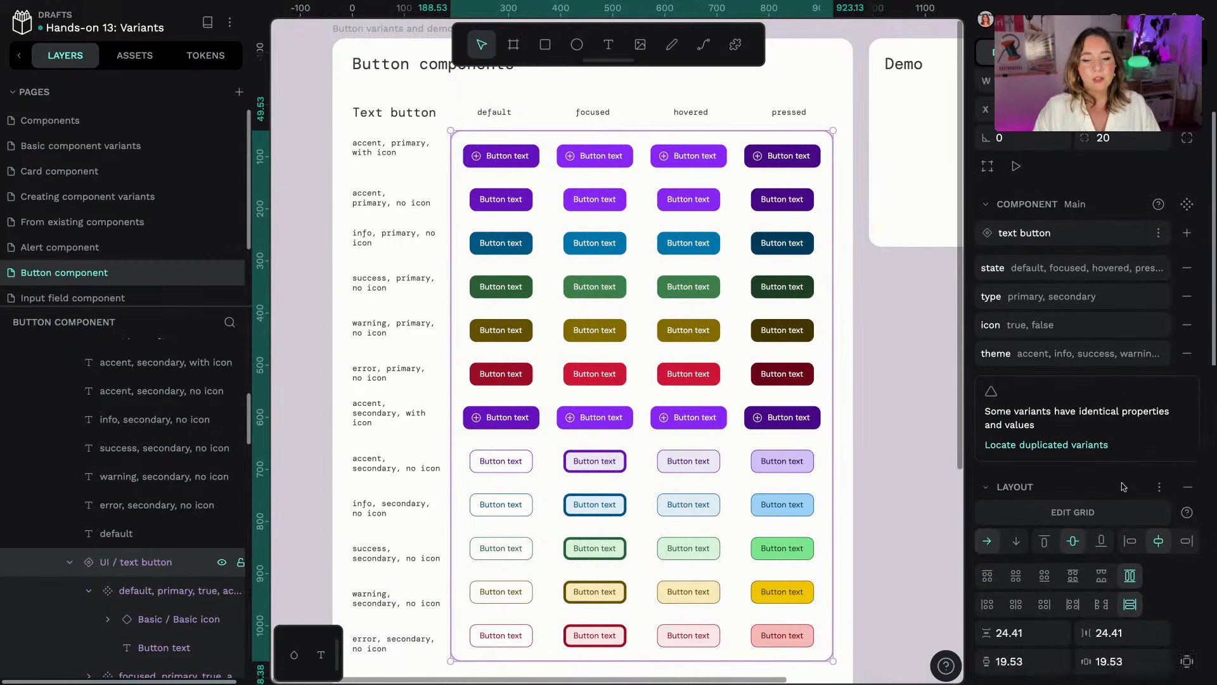
pyautogui.scroll(-2, 1121, 486)
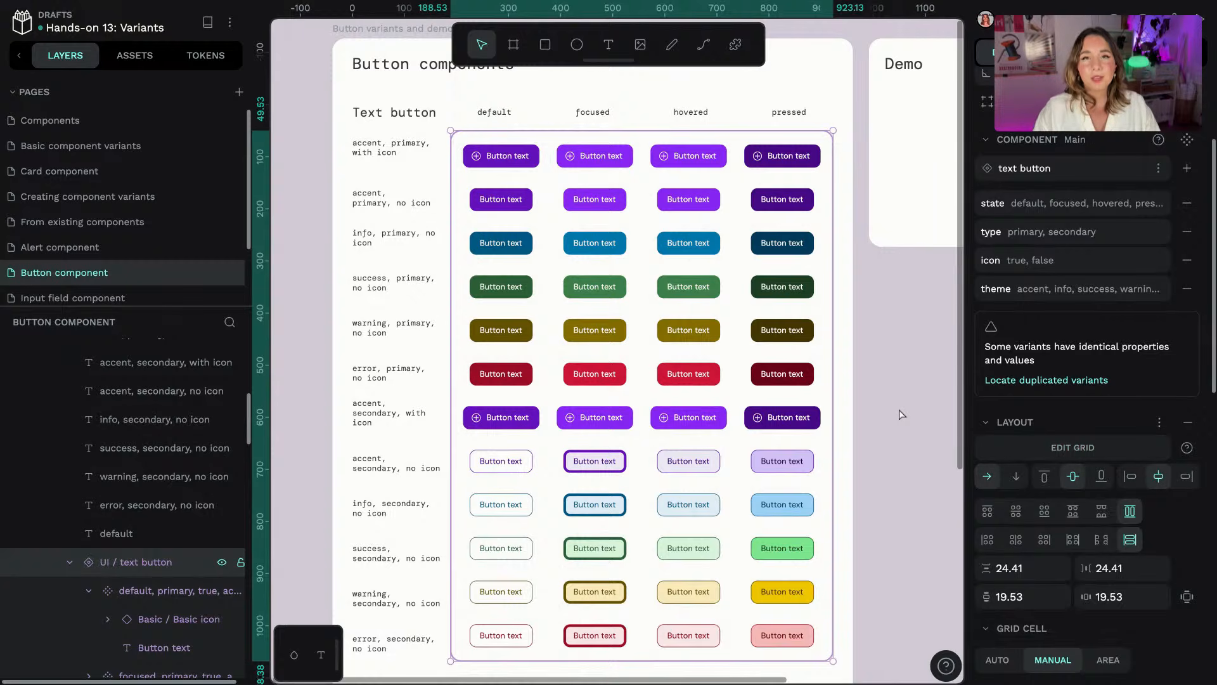
pyautogui.scroll(1, 519, 145)
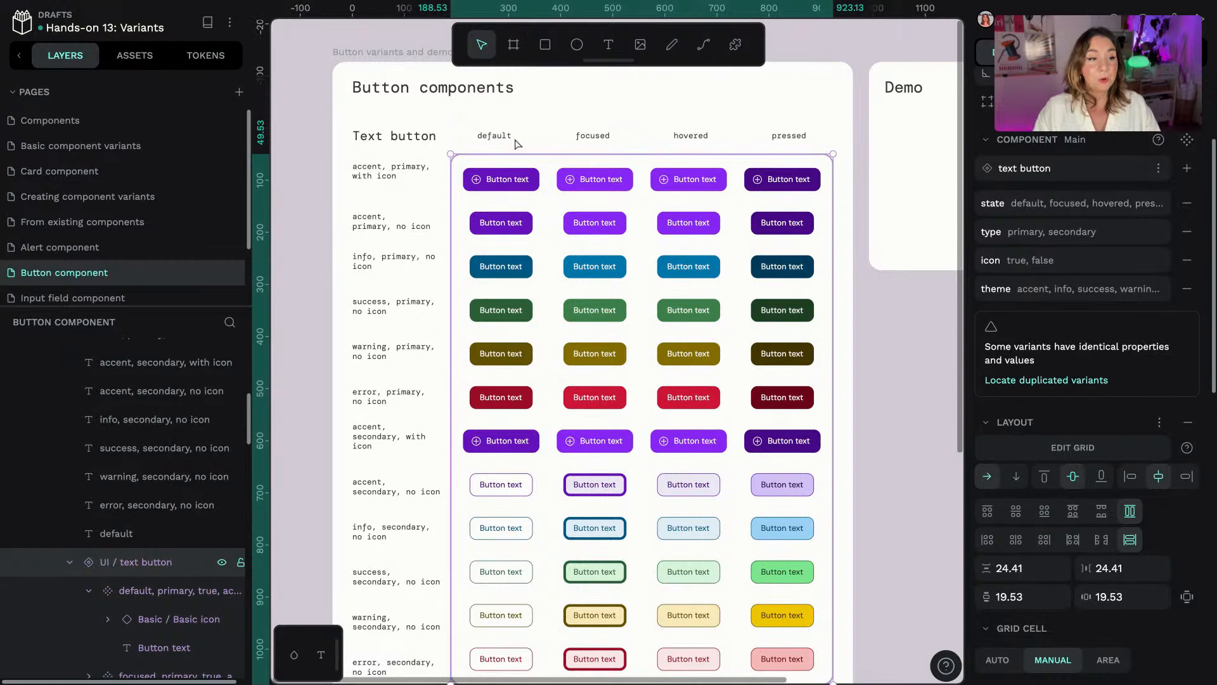
# - Select the text button labels grid and examine its layout settings and label layers
pyautogui.click(172, 363)
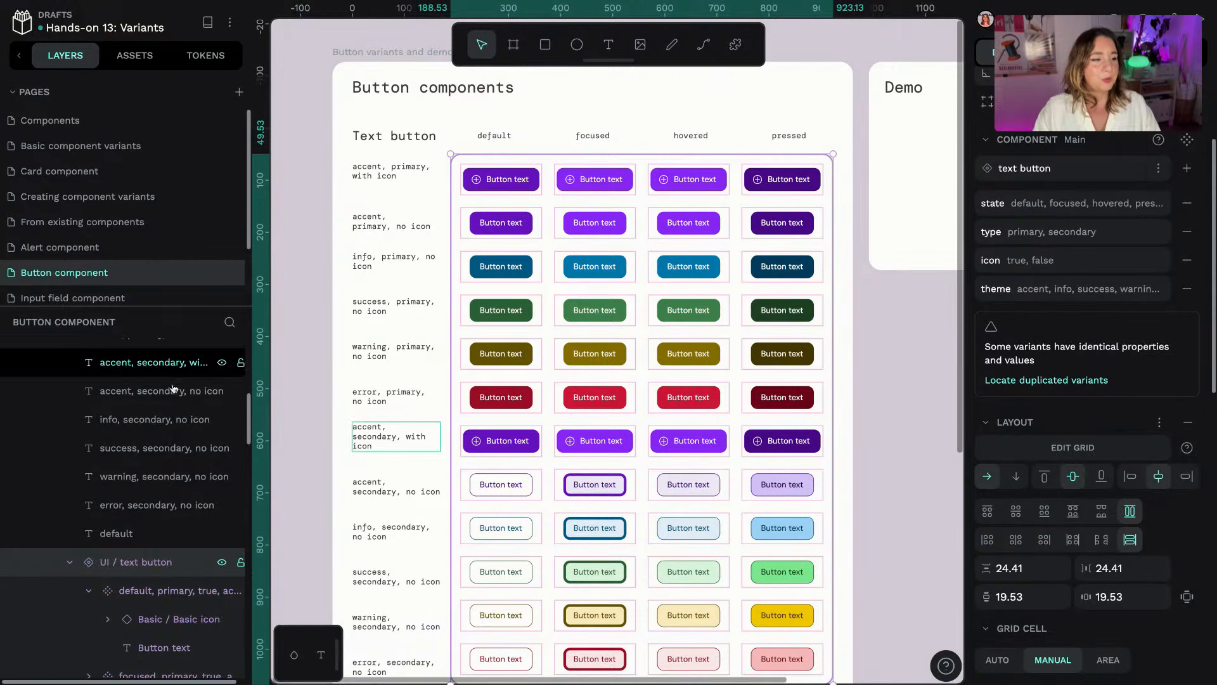
pyautogui.scroll(3, 180, 389)
pyautogui.click(180, 388)
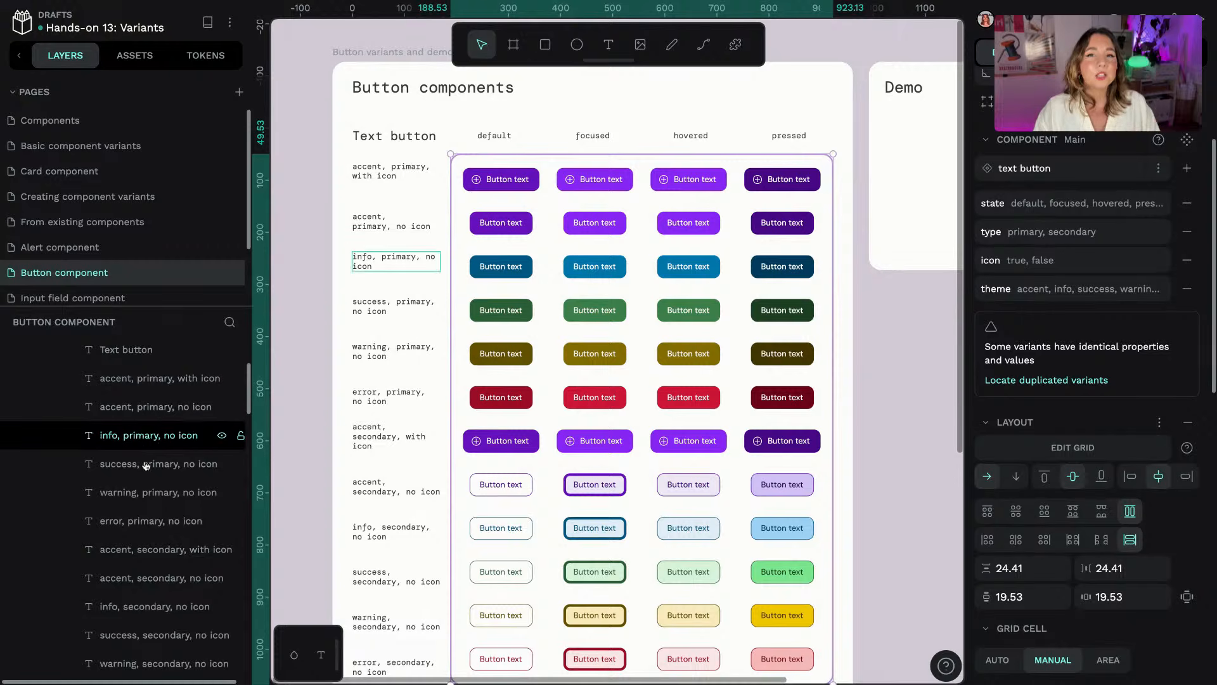
pyautogui.scroll(2, 190, 444)
pyautogui.click(144, 413)
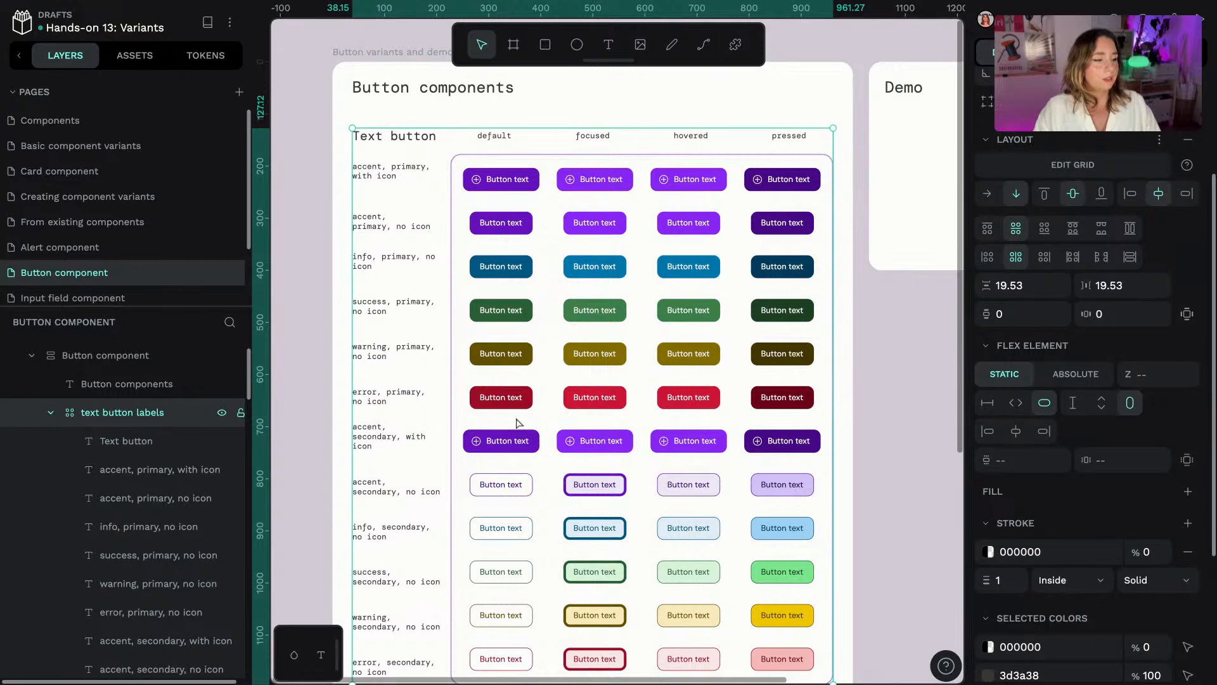
pyautogui.scroll(-1, 151, 424)
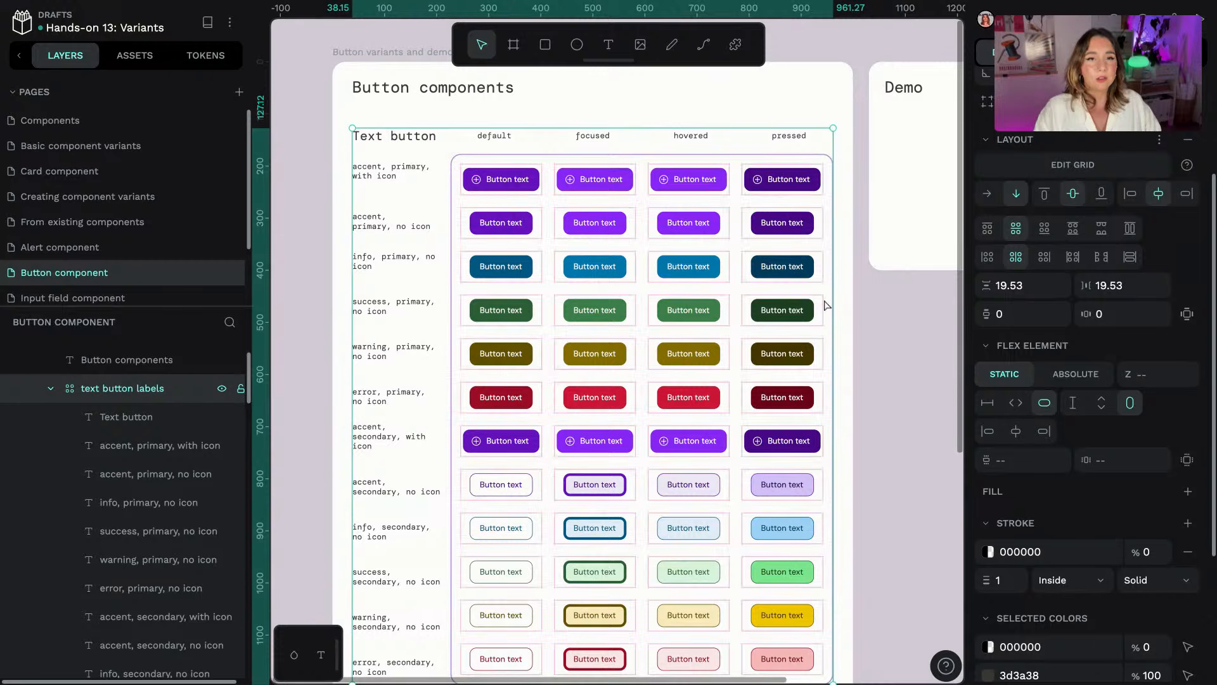
# - Select the default accent primary text button with icon and show the color tokens of the Light color mode set
pyautogui.click(534, 188)
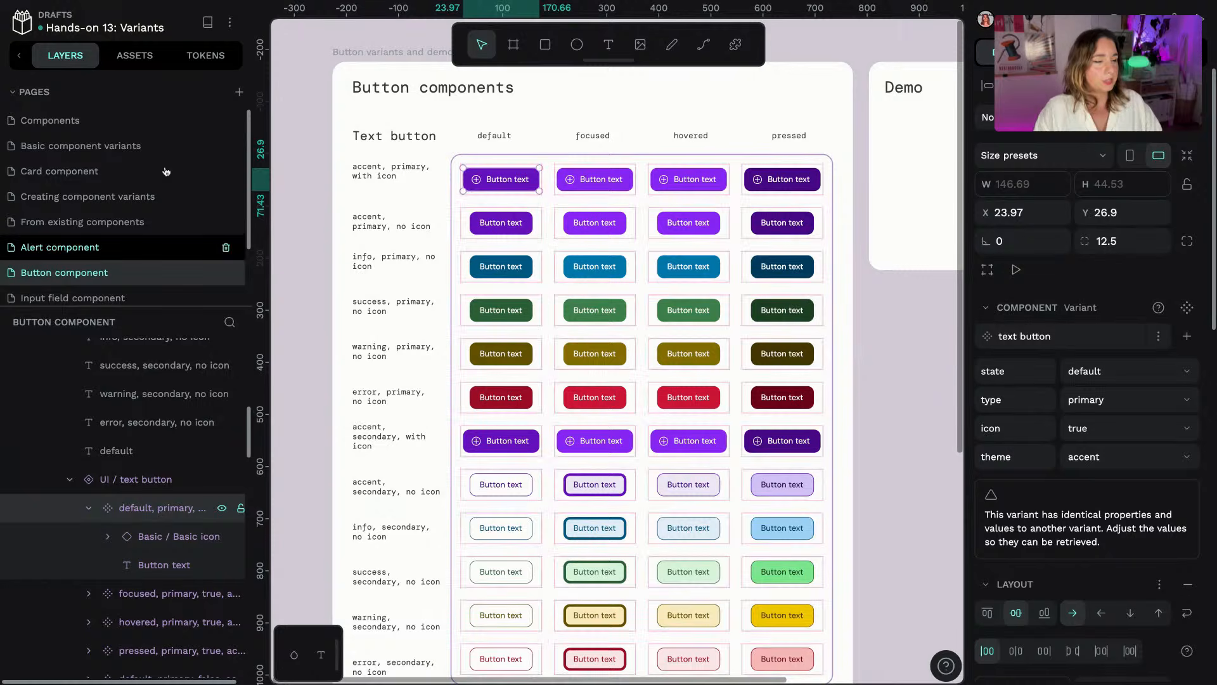
pyautogui.click(204, 57)
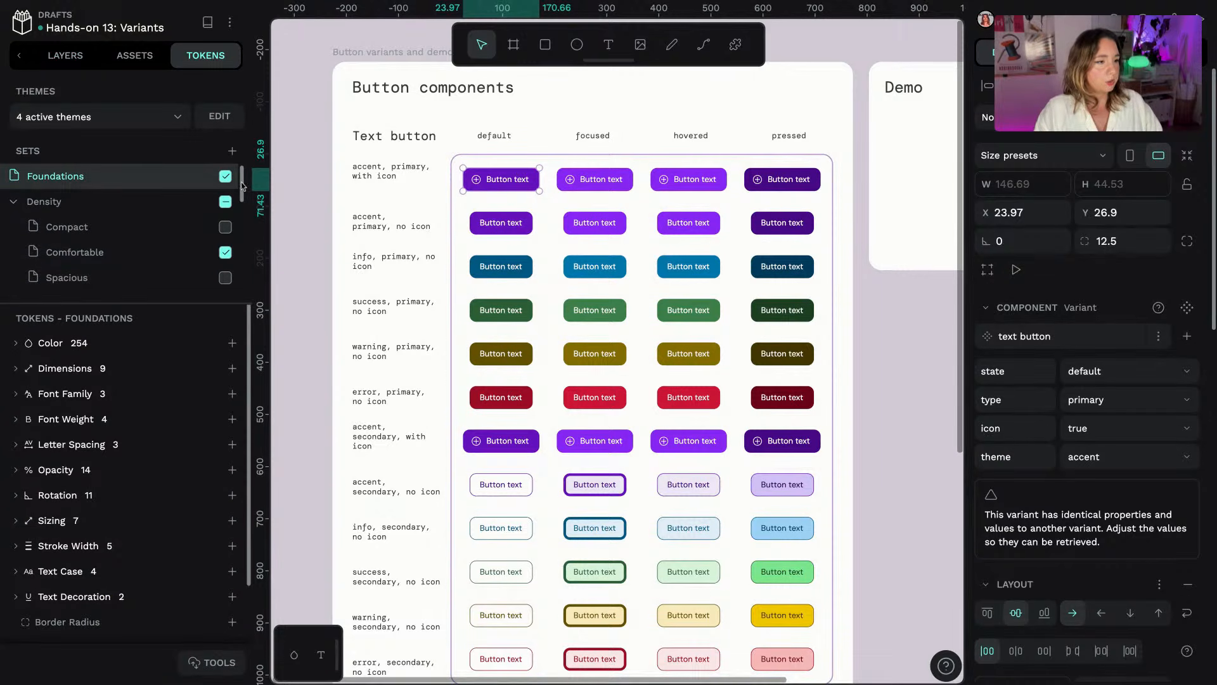
pyautogui.scroll(-1, 241, 181)
pyautogui.scroll(-5, 241, 181)
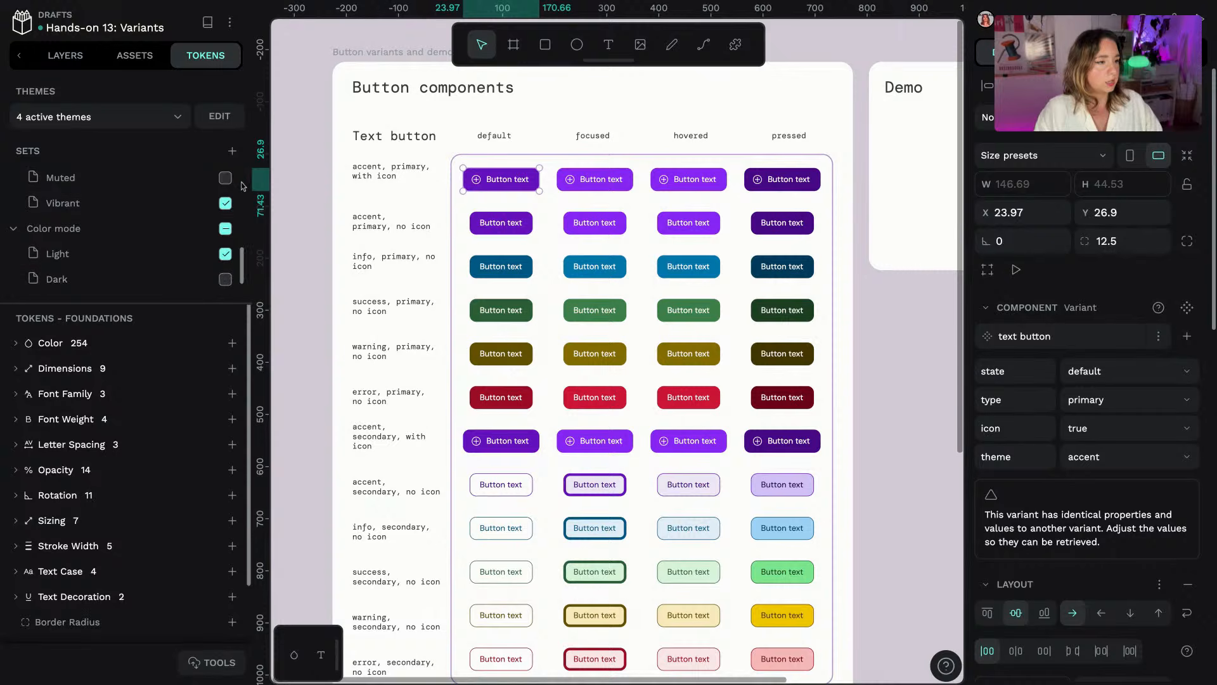
pyautogui.click(70, 347)
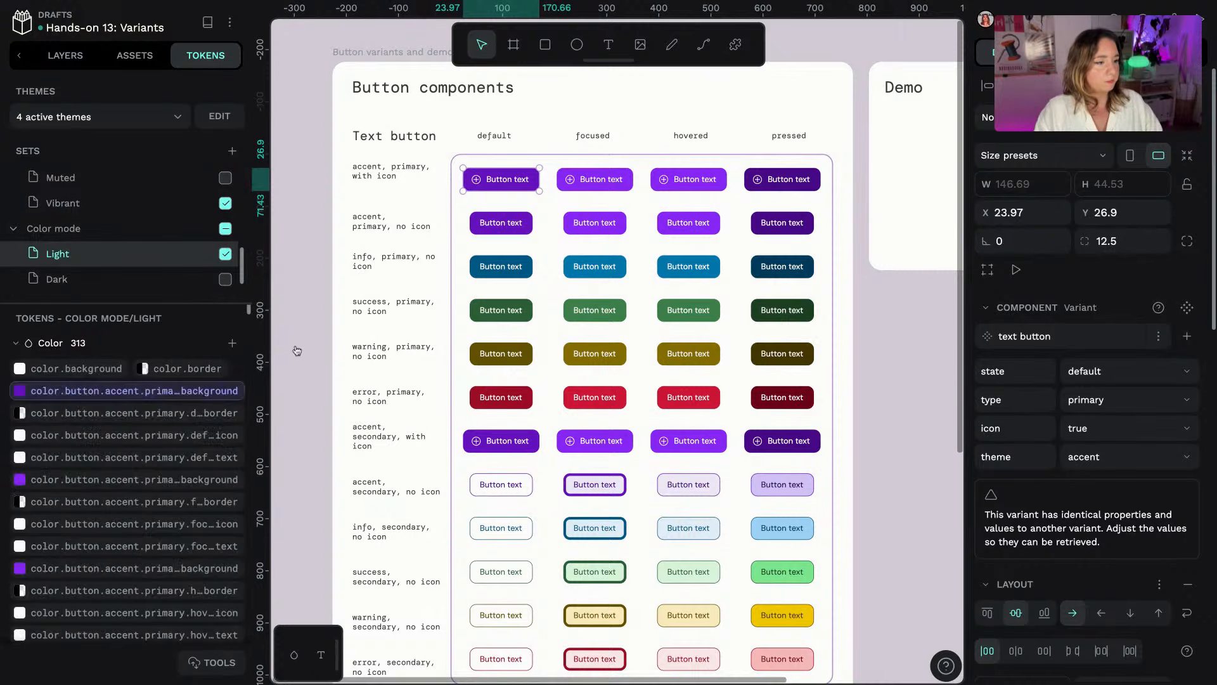
# - Widen the token list to show full names, and check where the accent primary default background and border tokens can be applied
pyautogui.click(180, 394)
pyautogui.moveTo(253, 367); pyautogui.dragTo(326, 367)
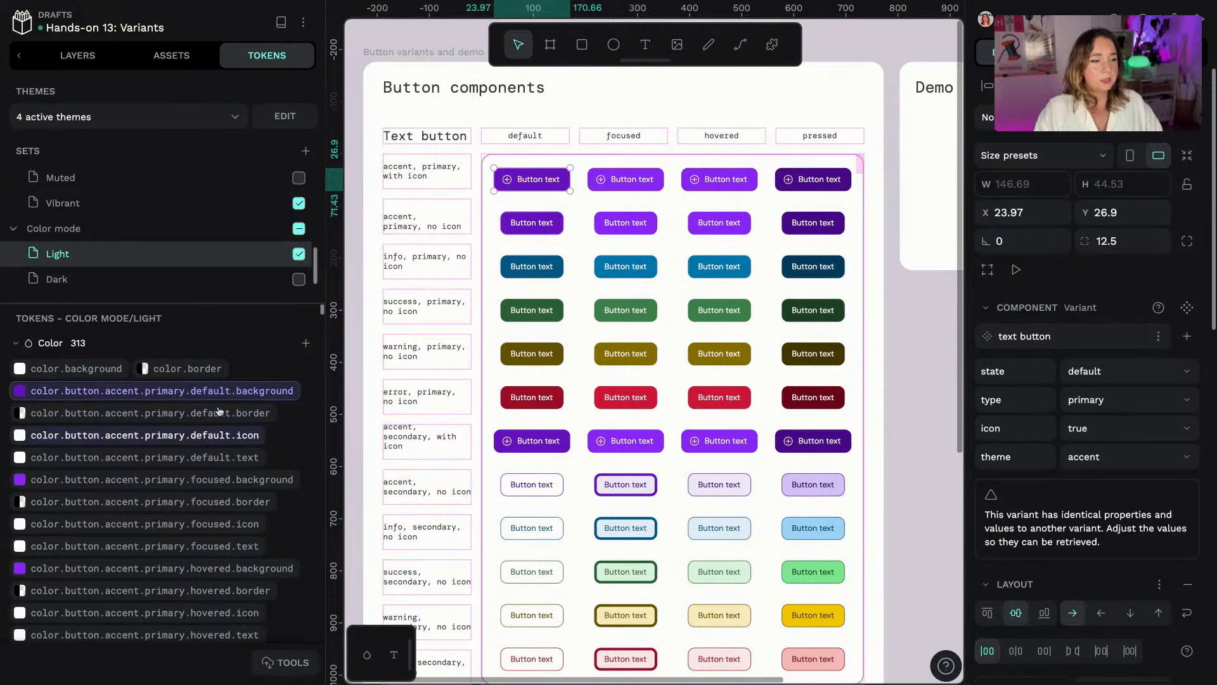
pyautogui.rightClick(252, 394)
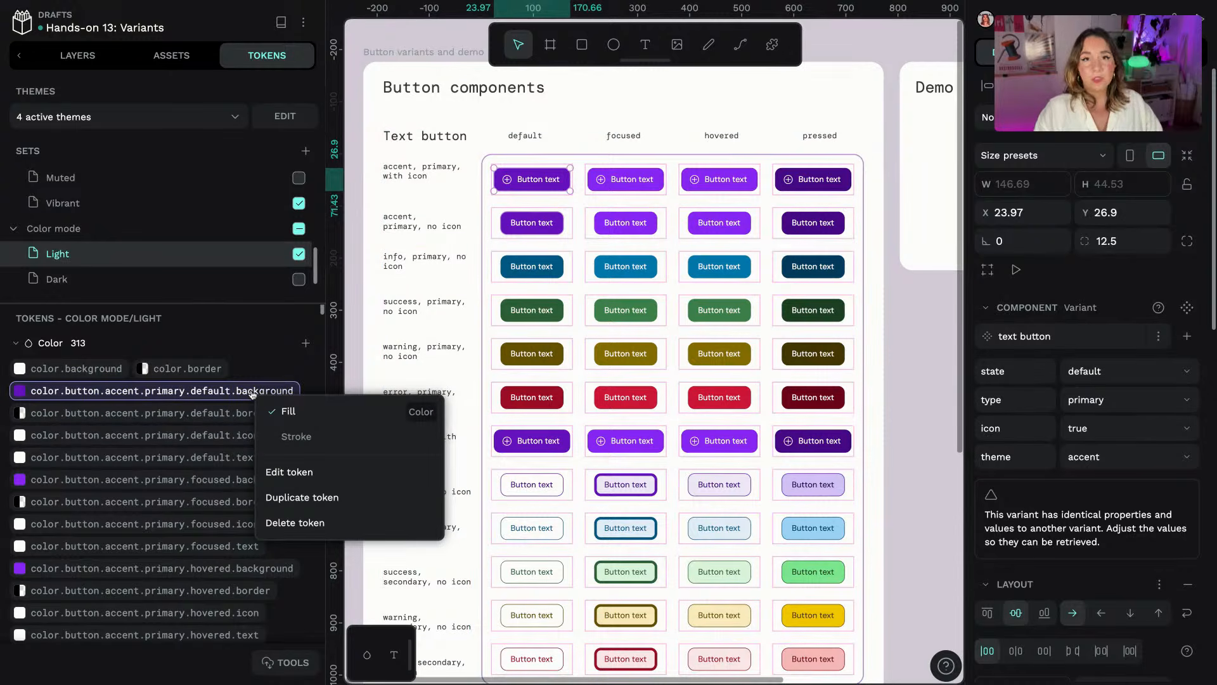
pyautogui.click(310, 437)
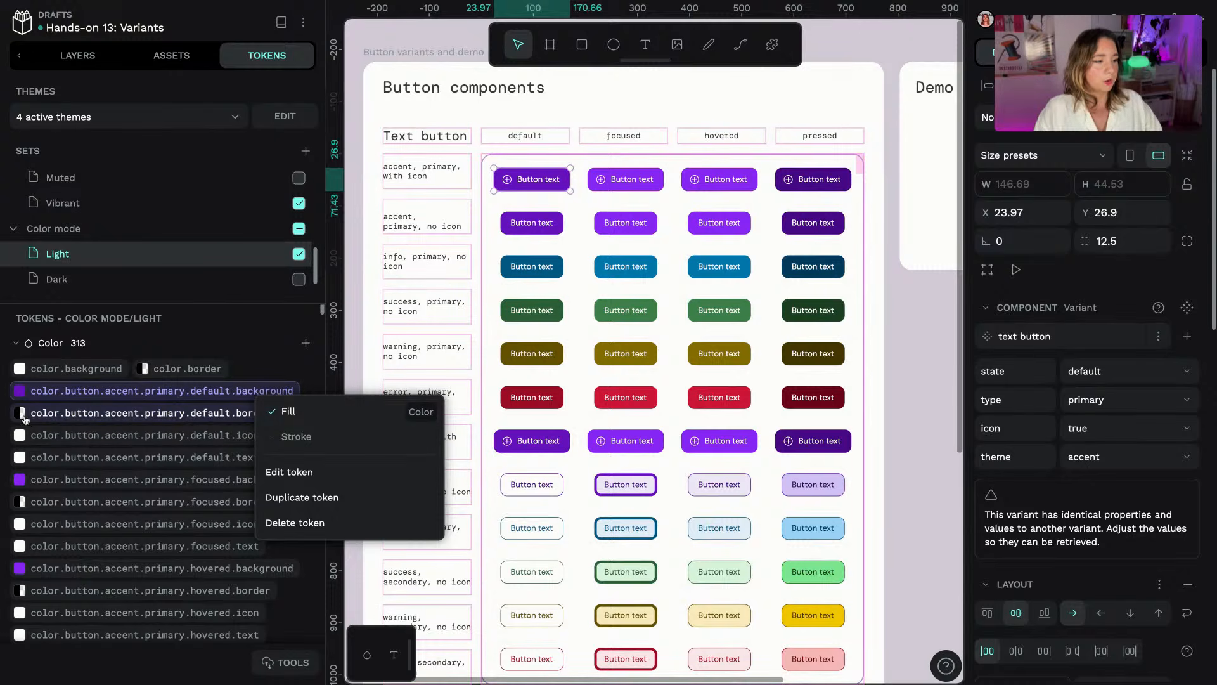
pyautogui.rightClick(70, 417)
pyautogui.click(139, 463)
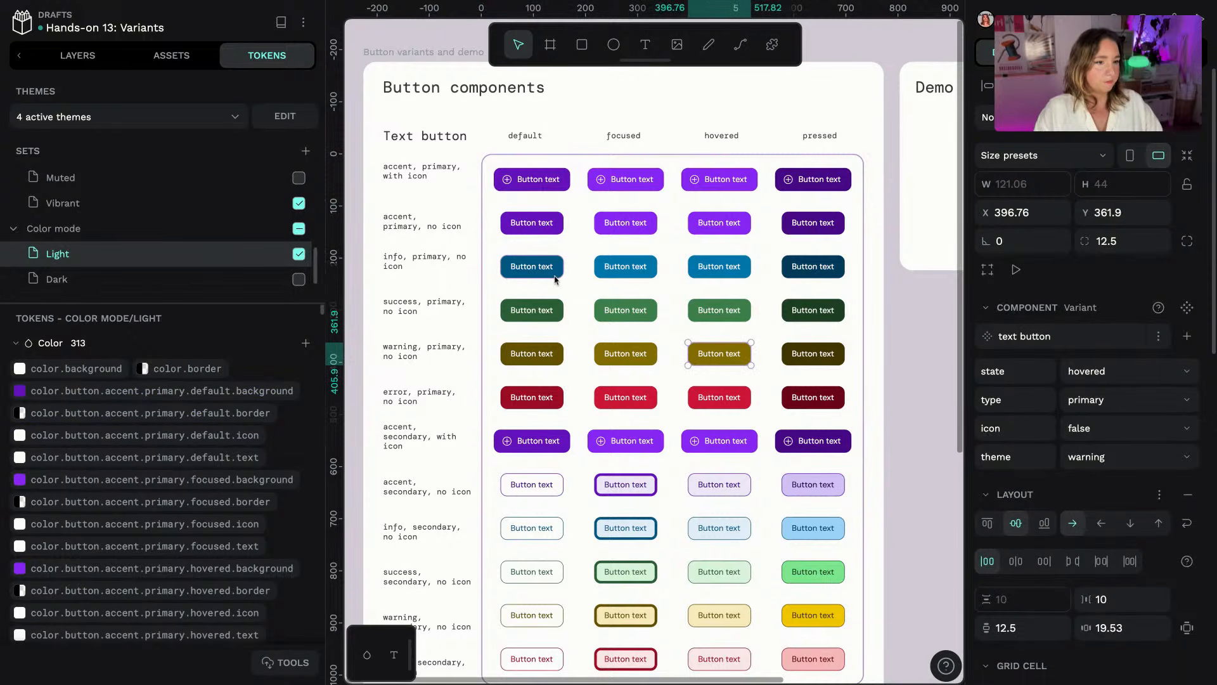
# - Select the default info primary button without icon and locate its color.button.info.primary.default tokens in the Light set
pyautogui.click(555, 279)
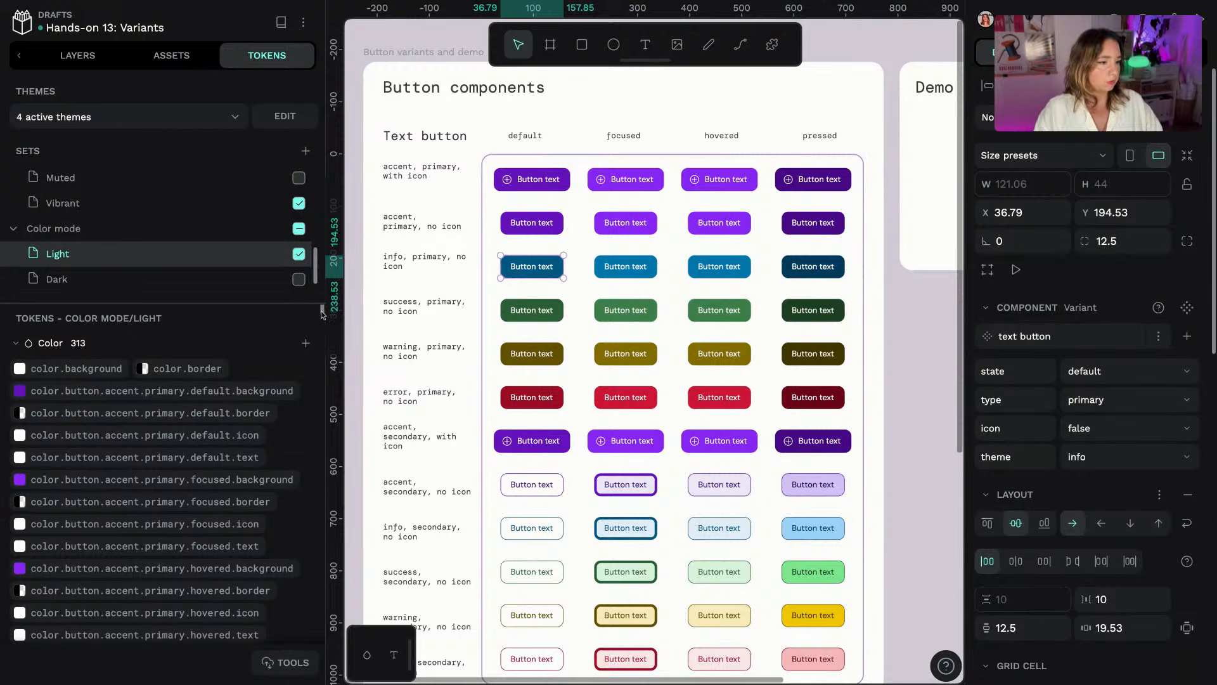
pyautogui.scroll(-2, 322, 313)
pyautogui.scroll(-15, 322, 312)
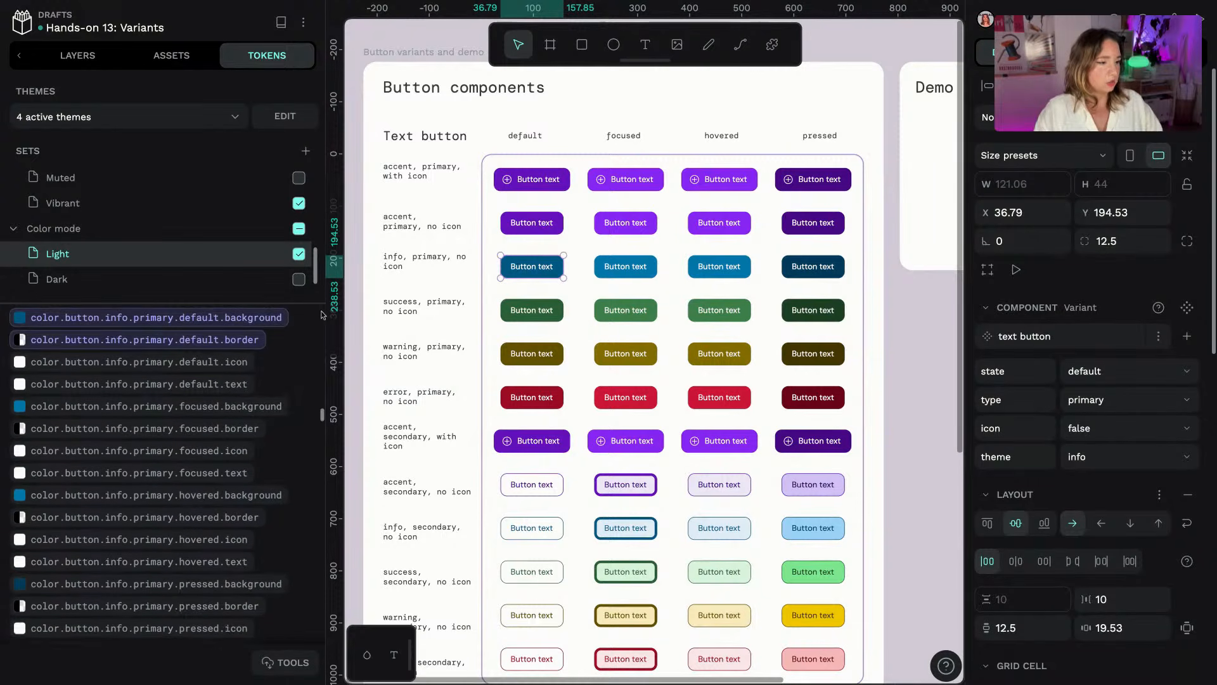
pyautogui.scroll(2, 149, 476)
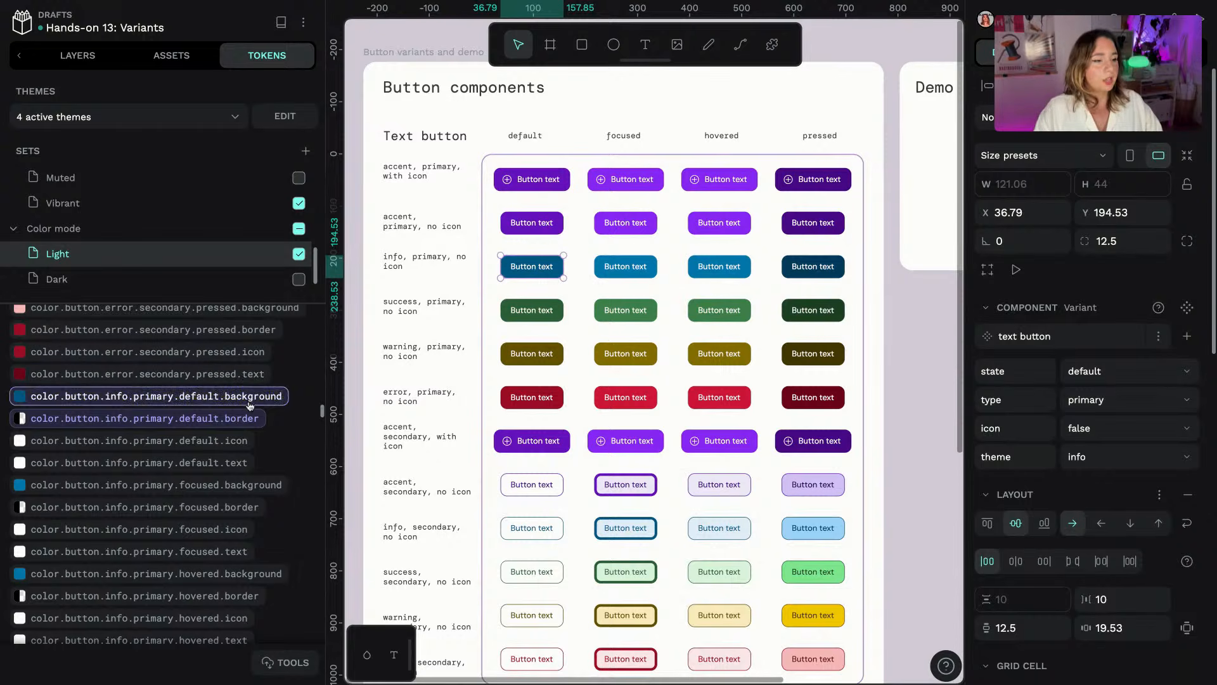
# - Open the color.button.info.primary.default.background token for editing, inspect its value reference, and cancel without saving
pyautogui.rightClick(273, 397)
pyautogui.click(307, 484)
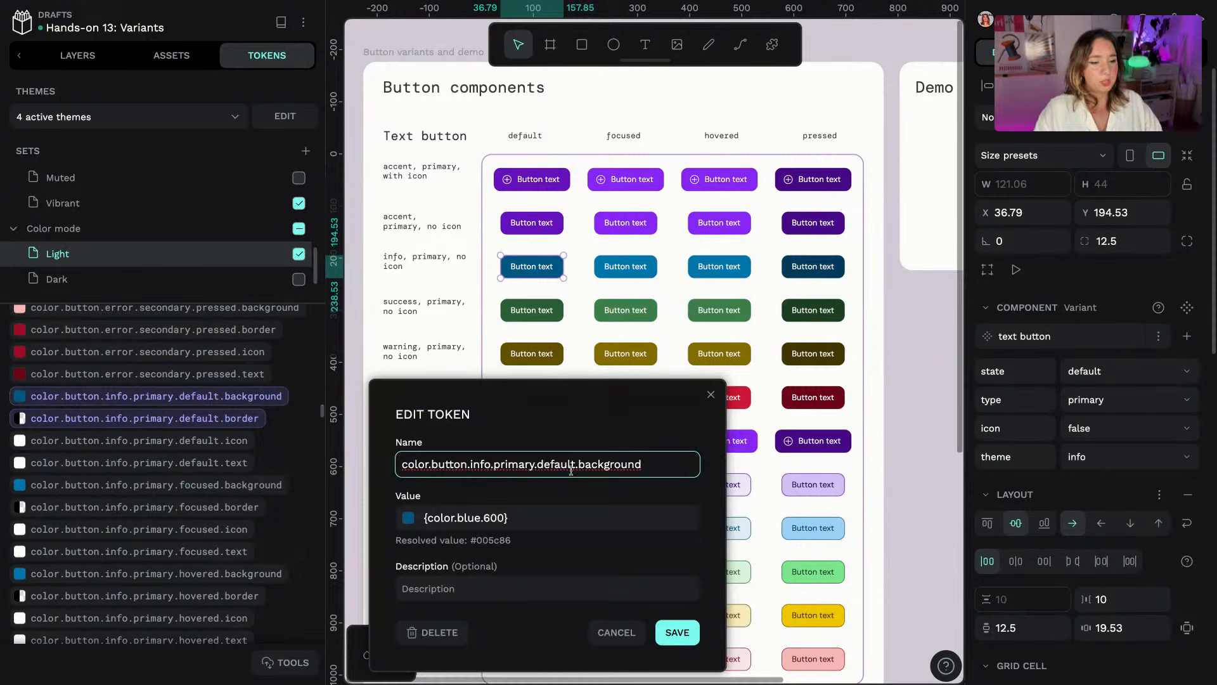
pyautogui.click(541, 517)
pyautogui.tripleClick(549, 518)
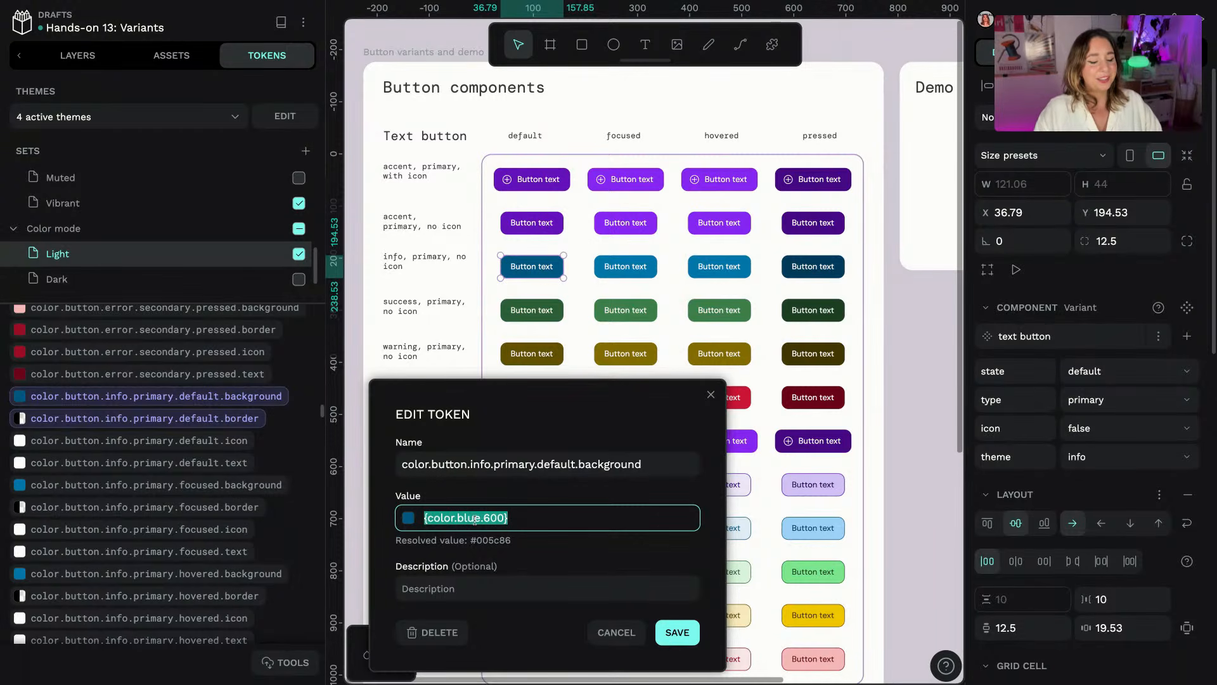
pyautogui.click(526, 518)
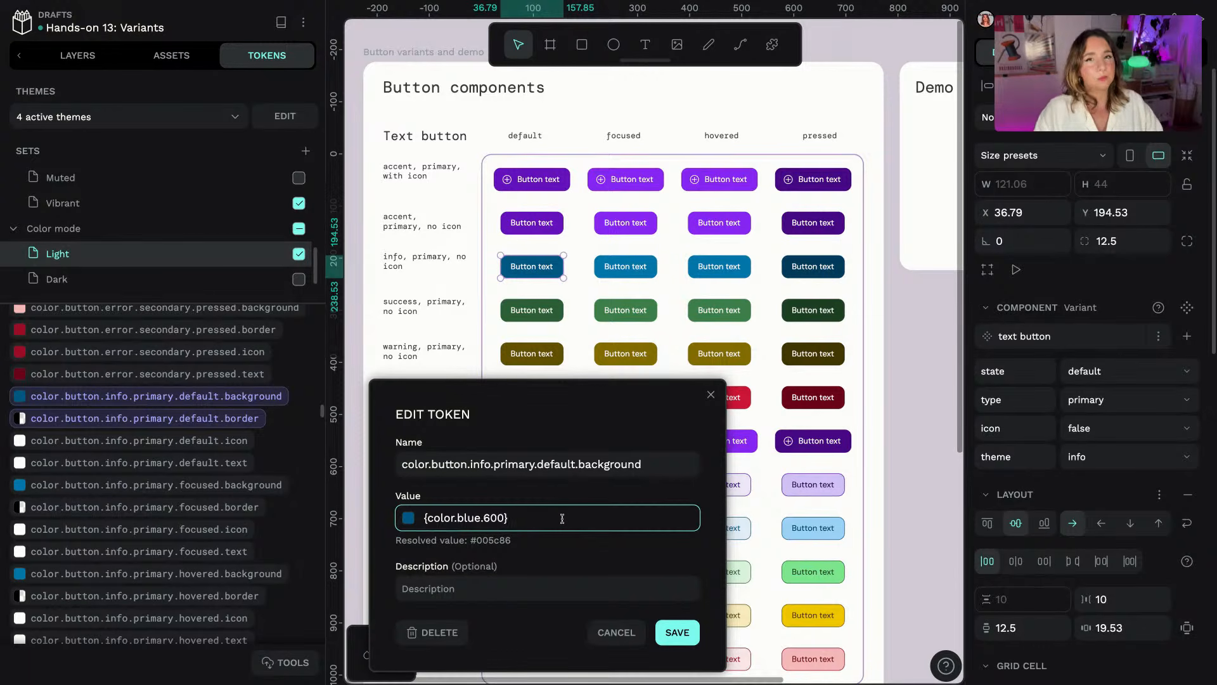
pyautogui.click(615, 632)
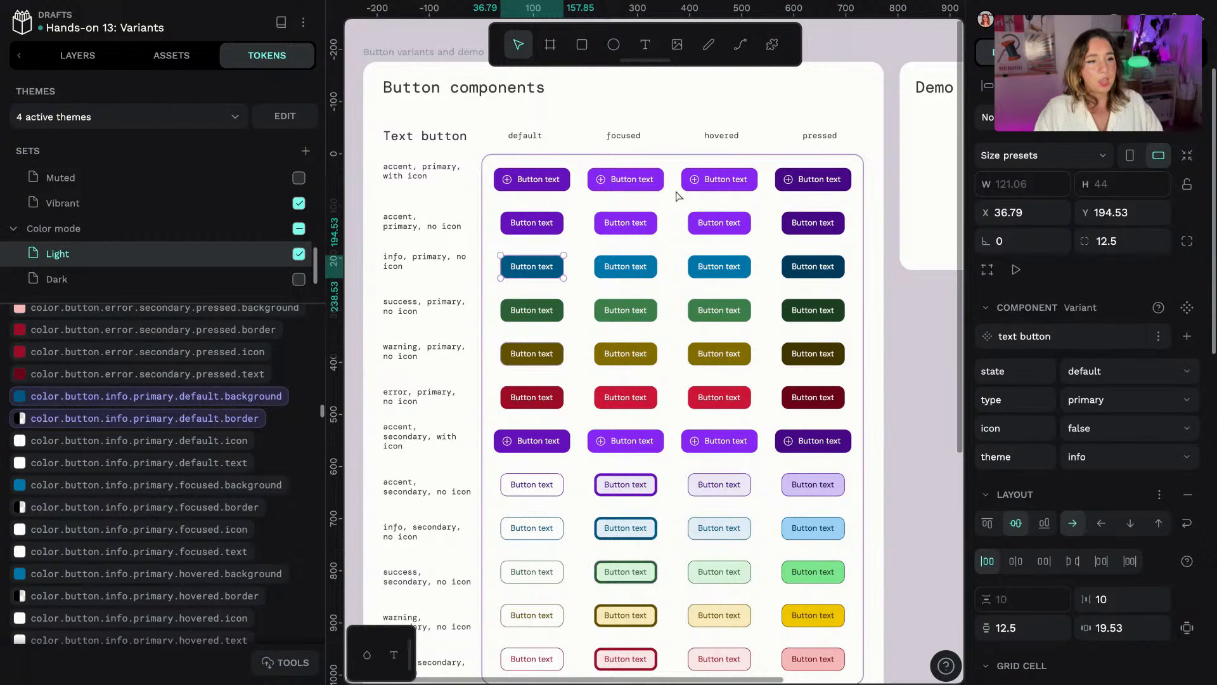
# - Set the type property to secondary for the default accent variant in the "accent, secondary, with icon" row
pyautogui.keyDown('ctrl'); pyautogui.click(557, 446); pyautogui.keyUp('ctrl')
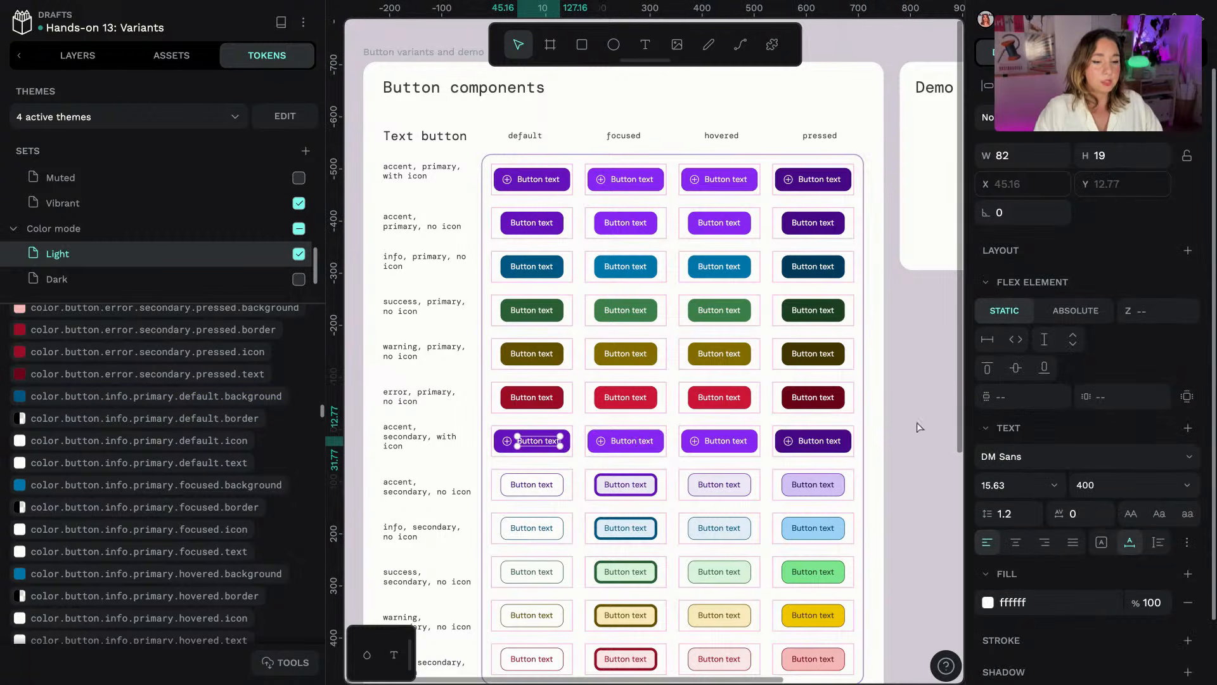
pyautogui.press('Escape')
pyautogui.click(556, 453)
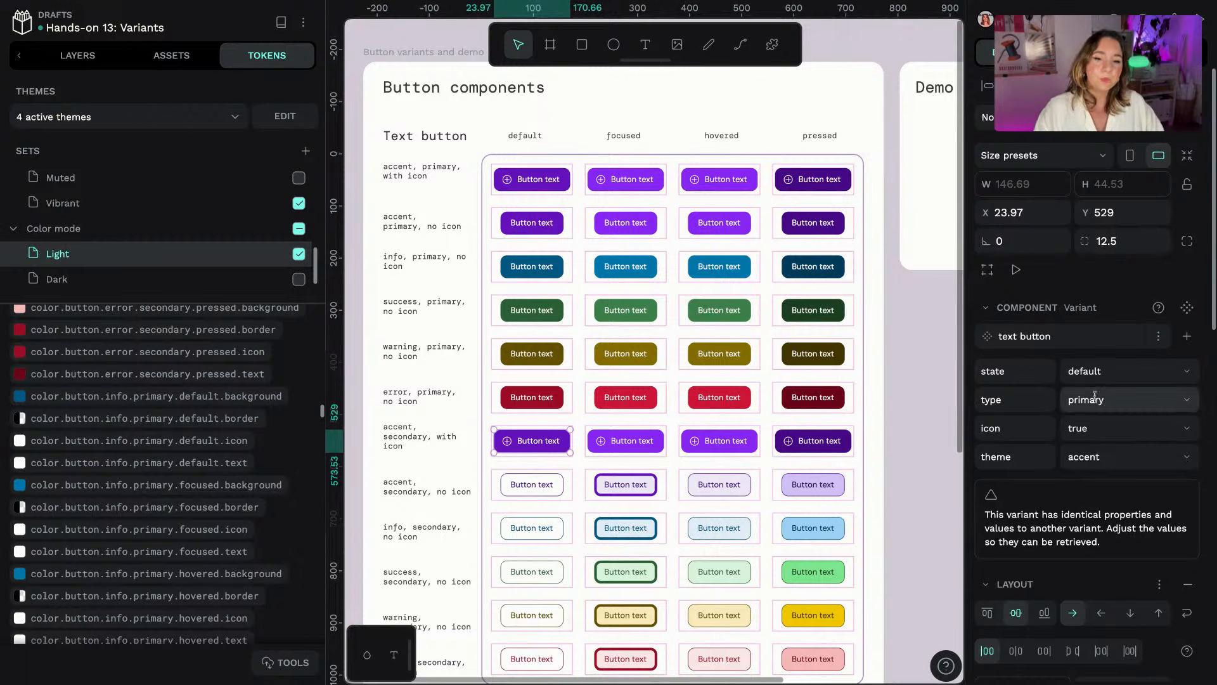
pyautogui.click(1181, 371)
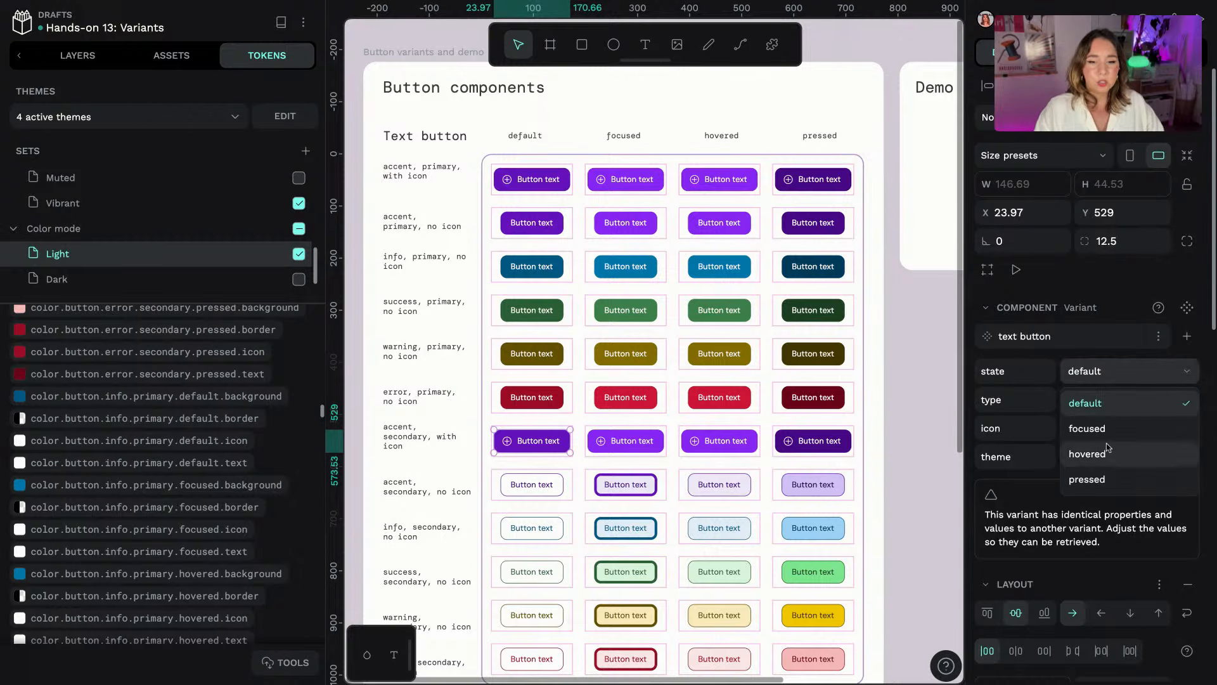
pyautogui.click(1178, 369)
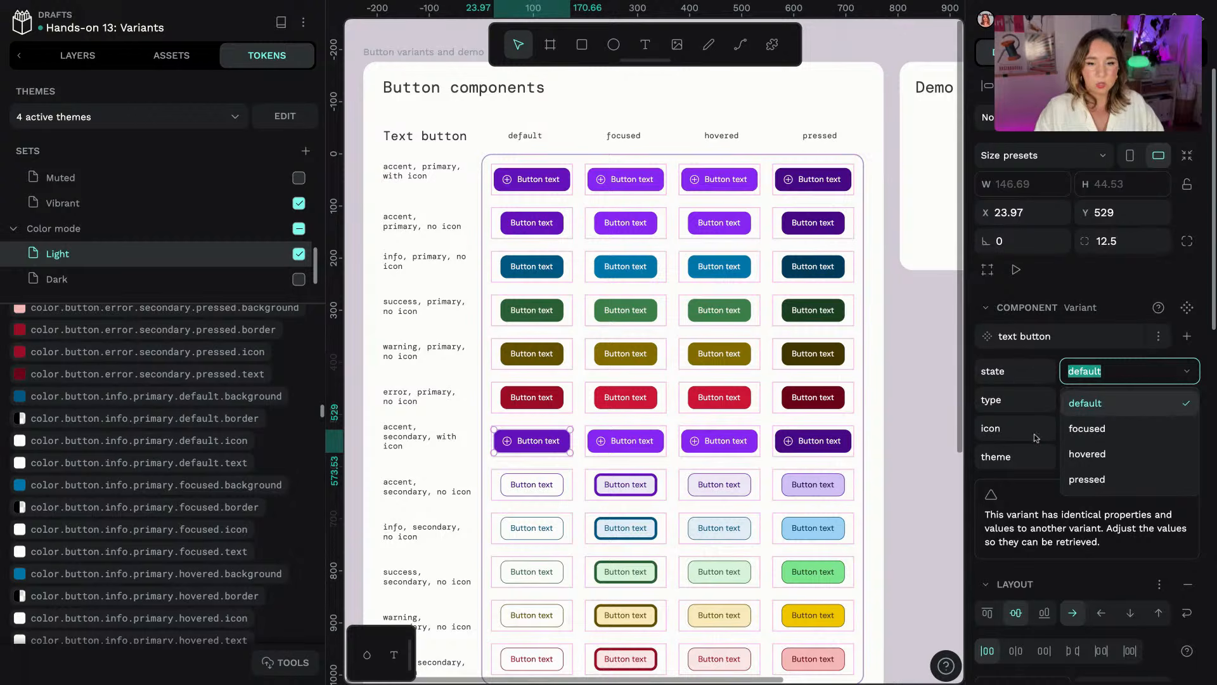
pyautogui.click(984, 398)
pyautogui.click(1129, 415)
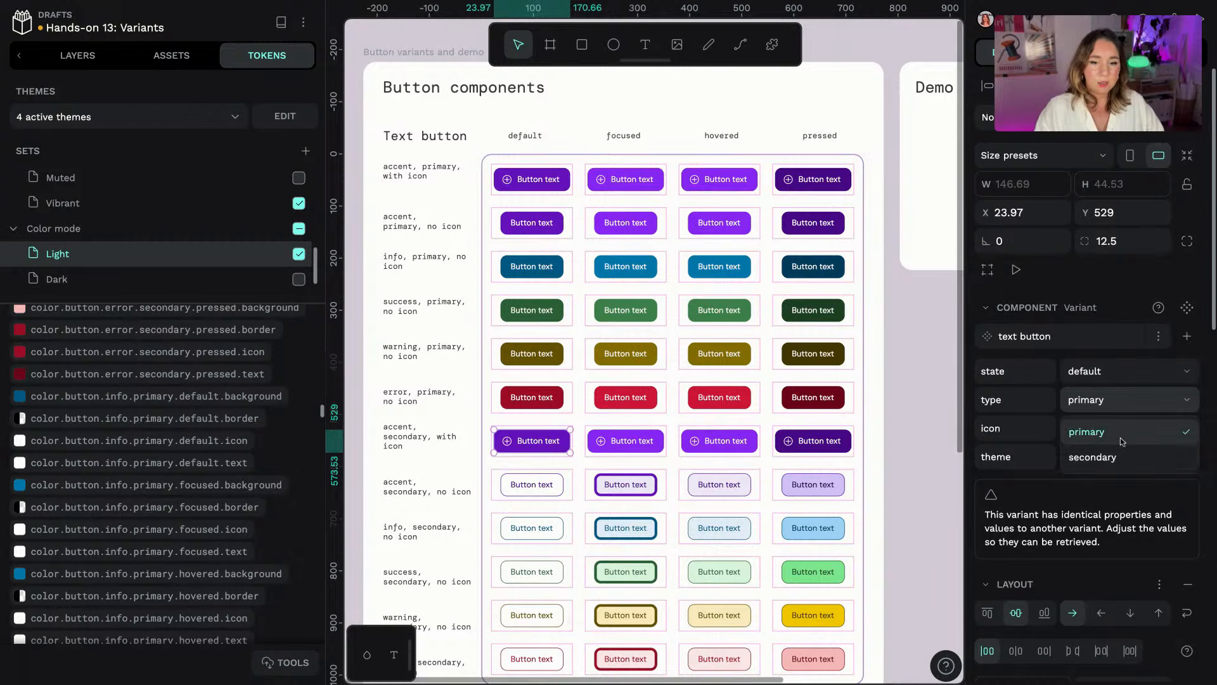
pyautogui.click(1115, 458)
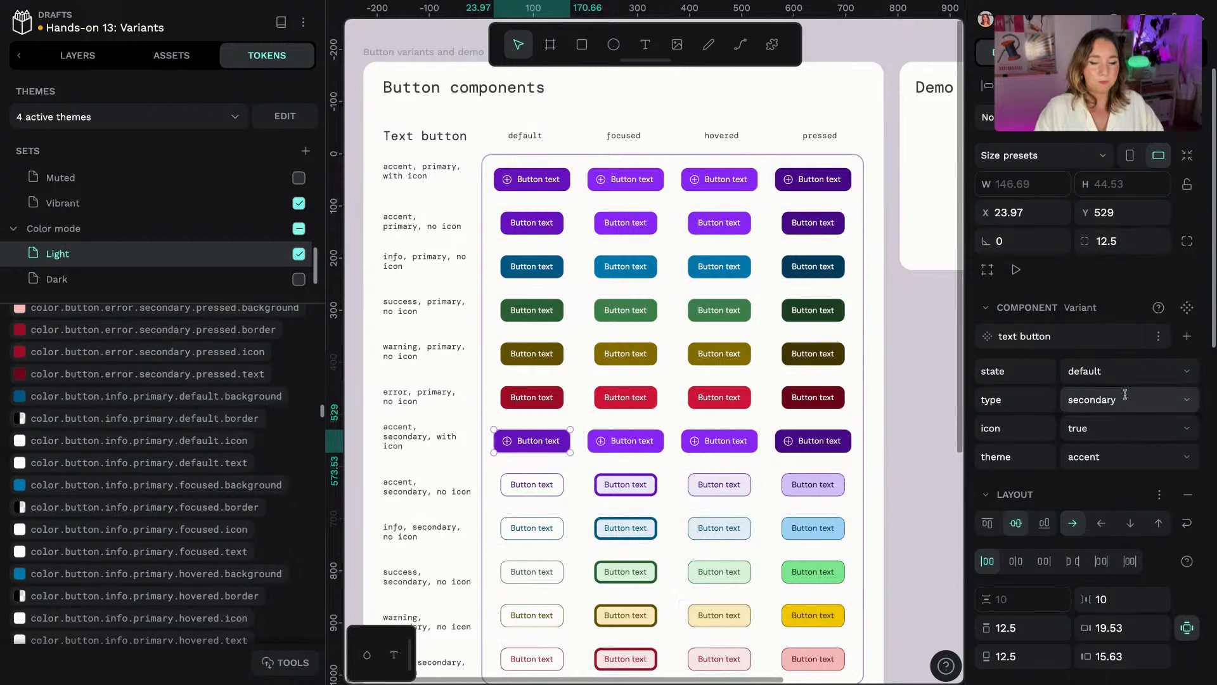
# - Set the type to secondary for the focused, hovered and pressed variants in the "accent, secondary, with icon" row
pyautogui.click(655, 448)
pyautogui.click(1167, 406)
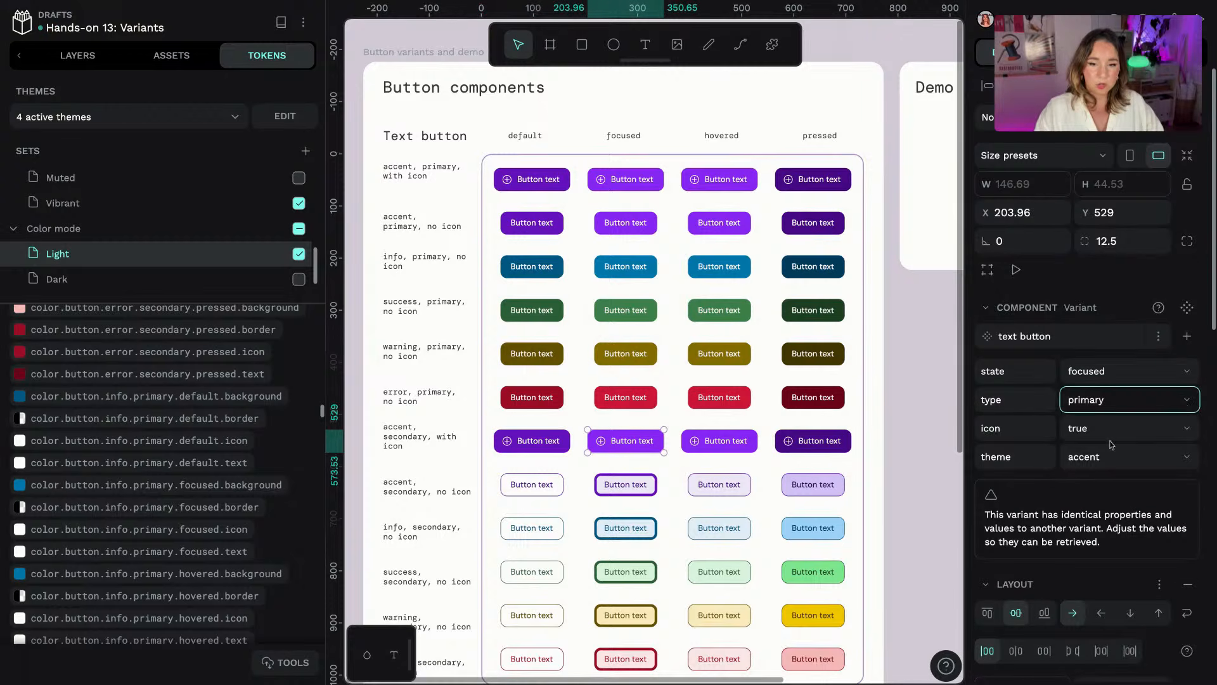
pyautogui.click(1141, 461)
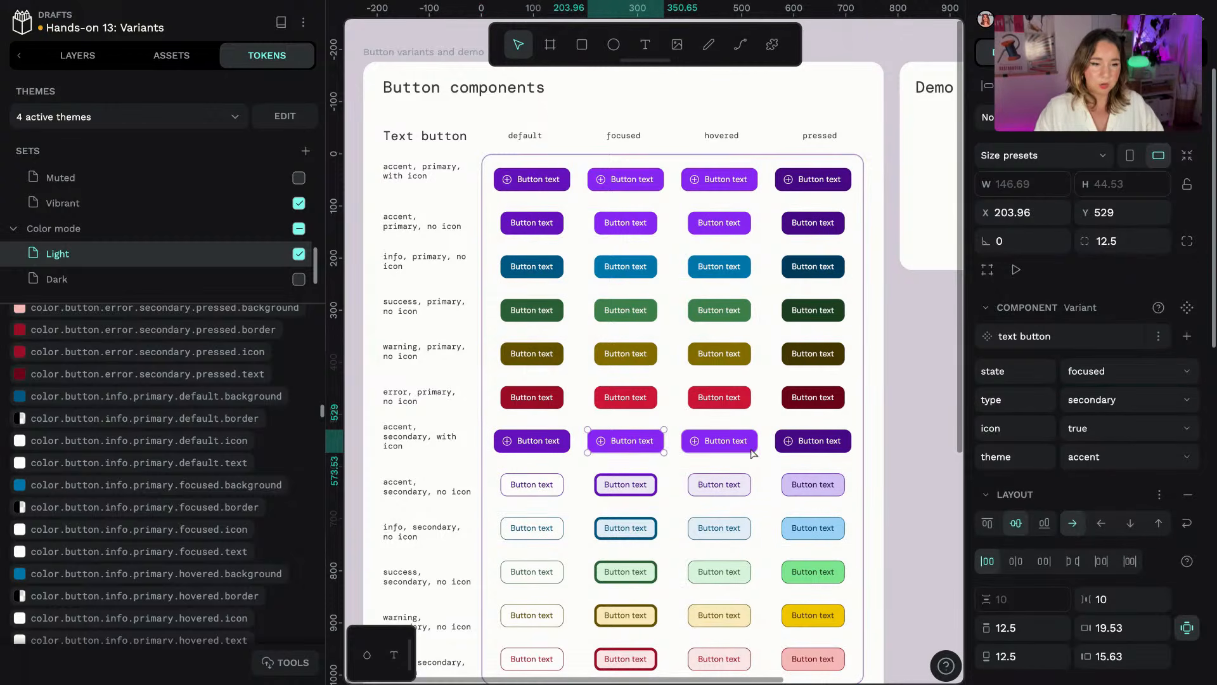
pyautogui.click(729, 447)
pyautogui.click(1133, 402)
pyautogui.click(1124, 456)
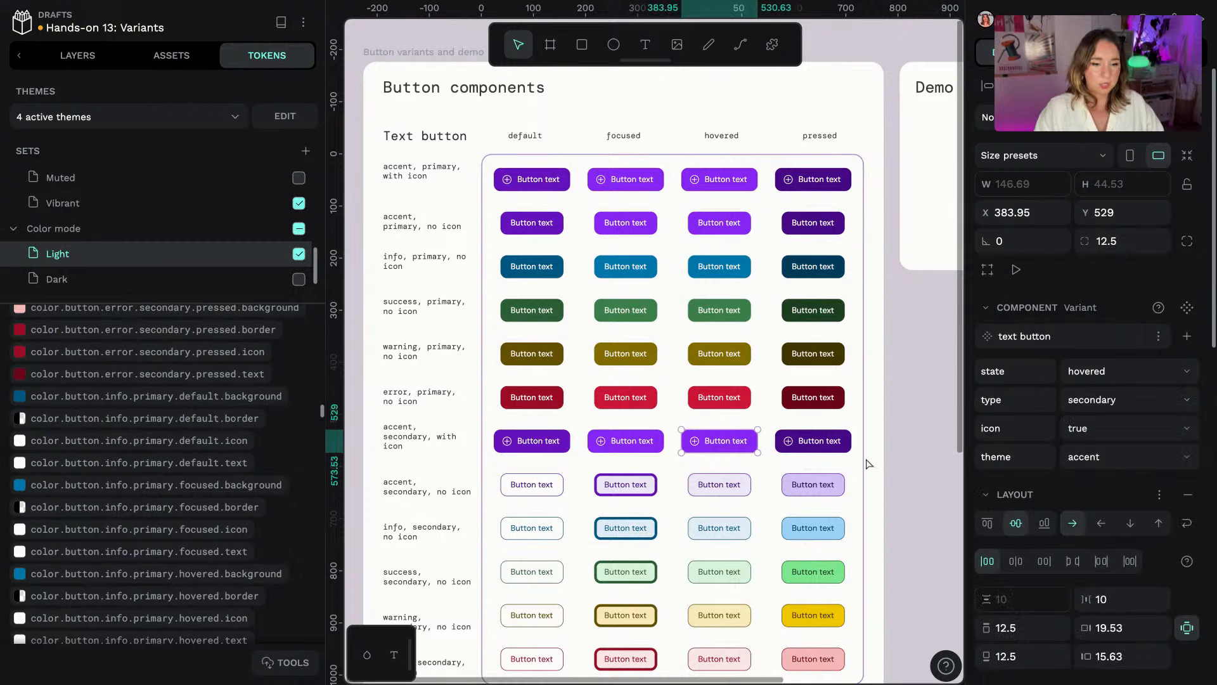
pyautogui.click(846, 449)
pyautogui.click(1178, 406)
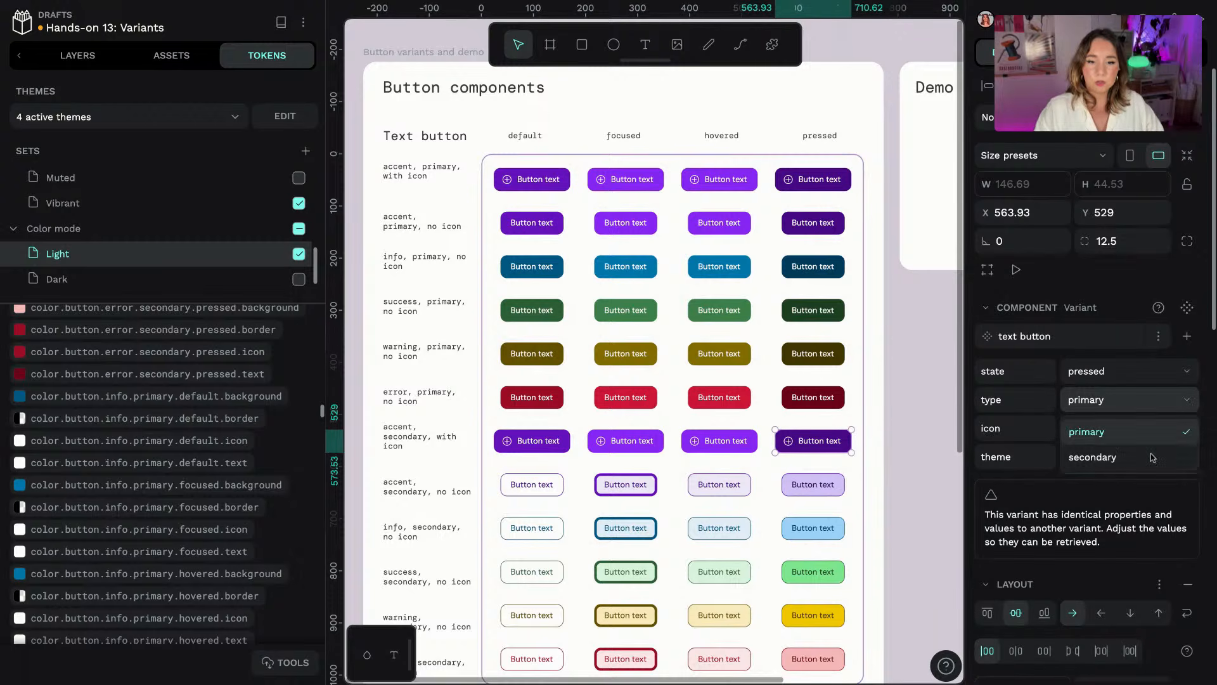
pyautogui.click(1149, 458)
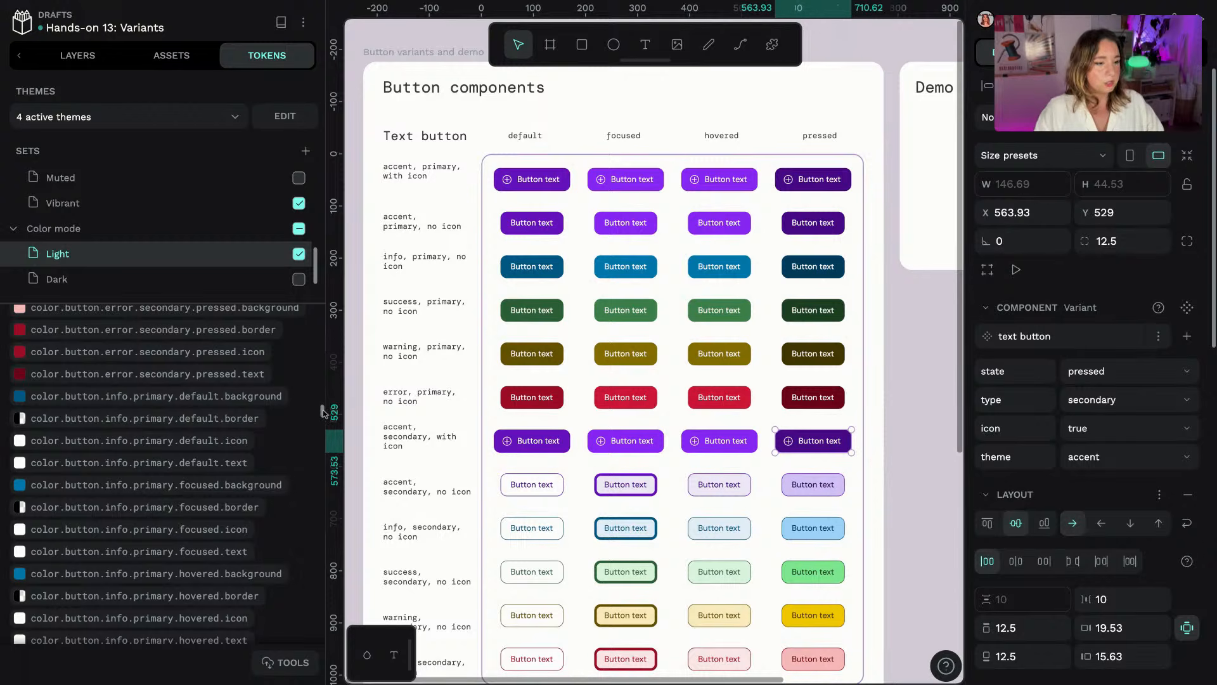
pyautogui.scroll(-5, 322, 413)
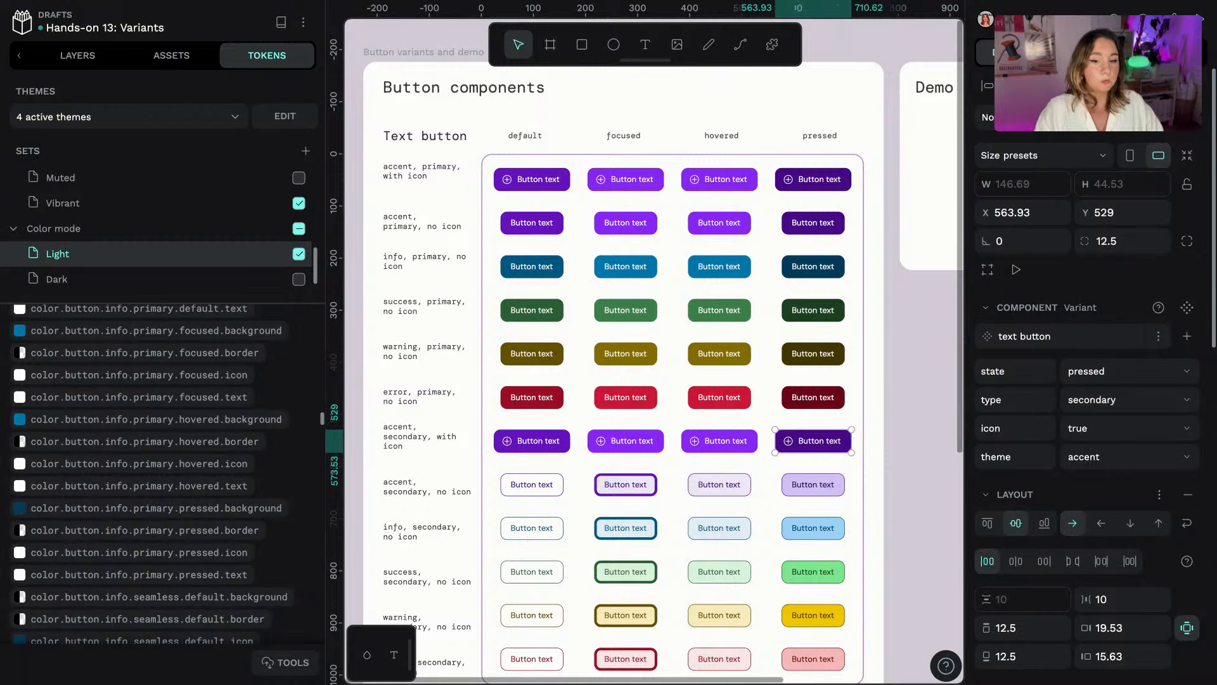
# - Apply the color.button.accent.secondary.default background token as fill and border token as stroke to the default "accent, secondary, with icon" variant
pyautogui.scroll(20, 190, 470)
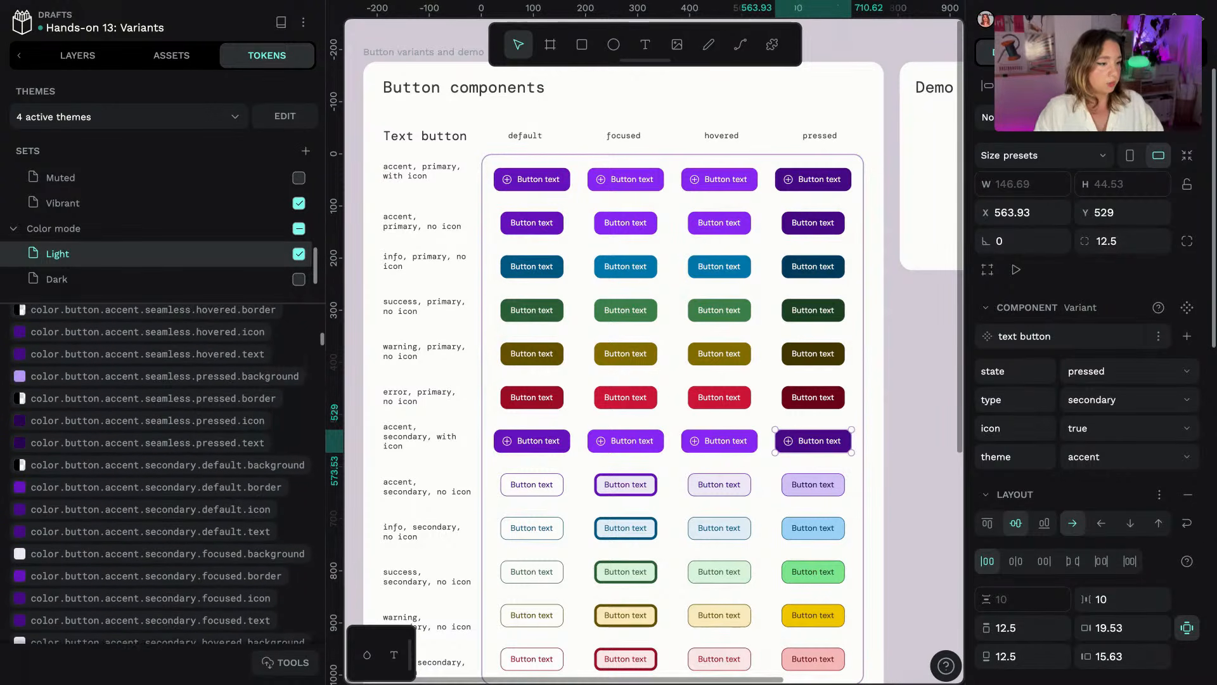
pyautogui.scroll(6, 158, 473)
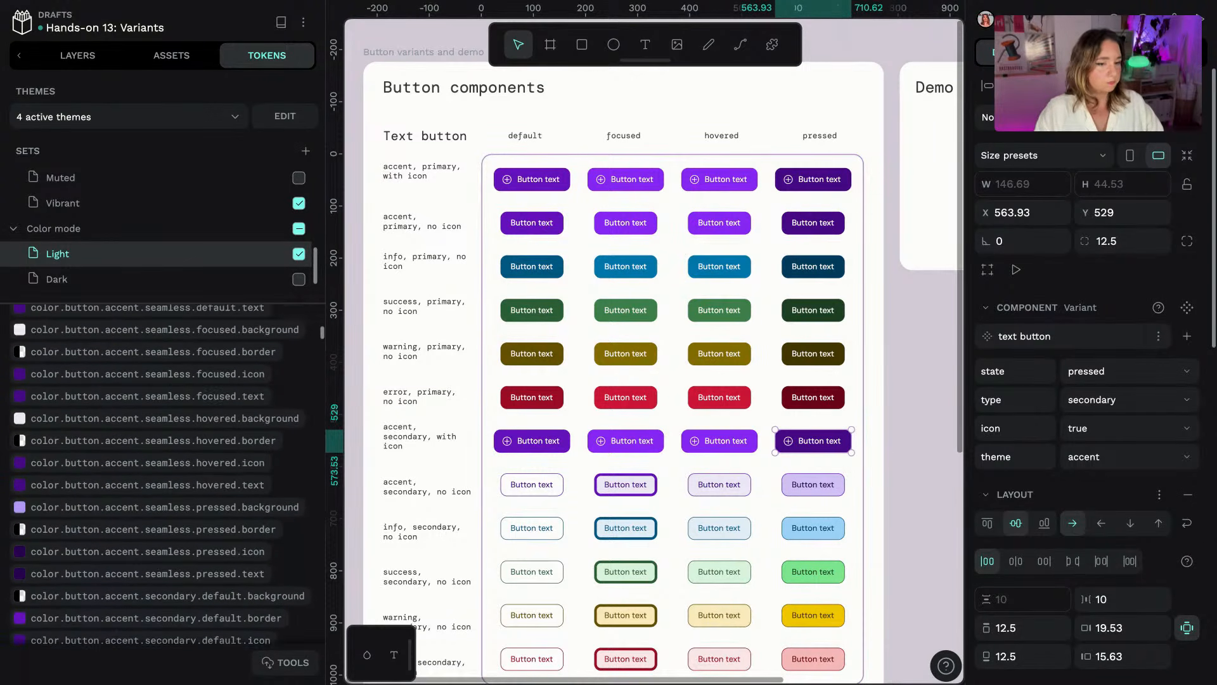
pyautogui.scroll(-6, 159, 472)
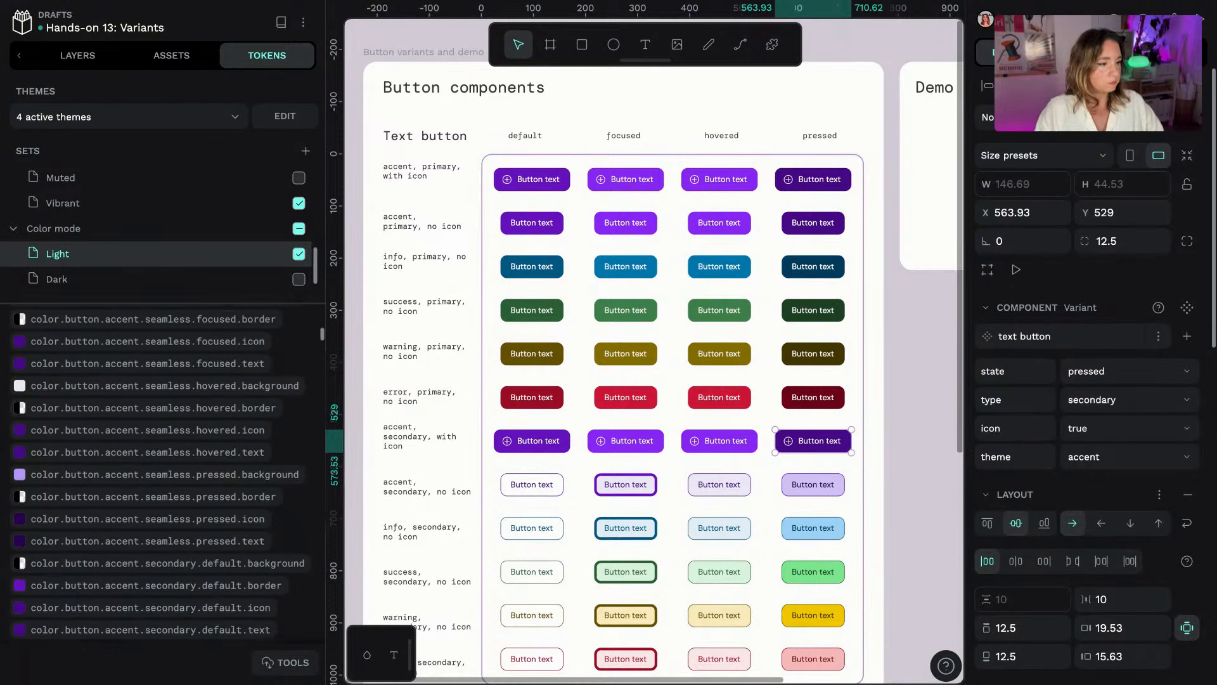
pyautogui.click(566, 448)
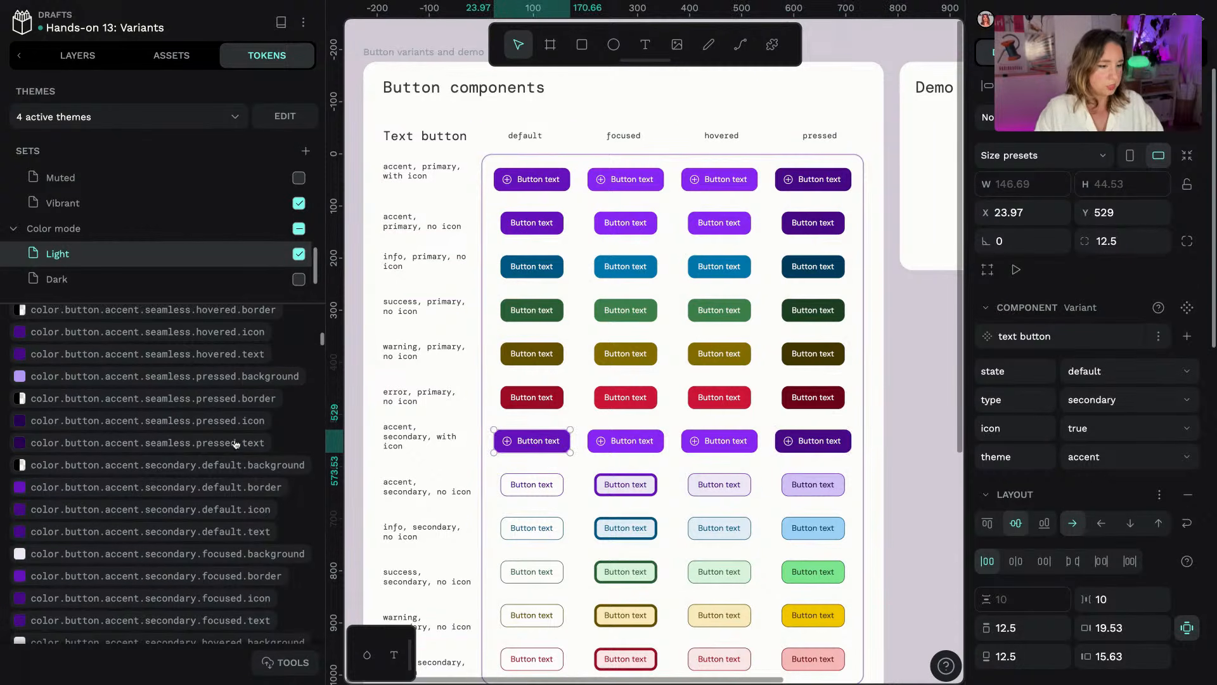
pyautogui.scroll(7, 315, 402)
pyautogui.scroll(6, 315, 403)
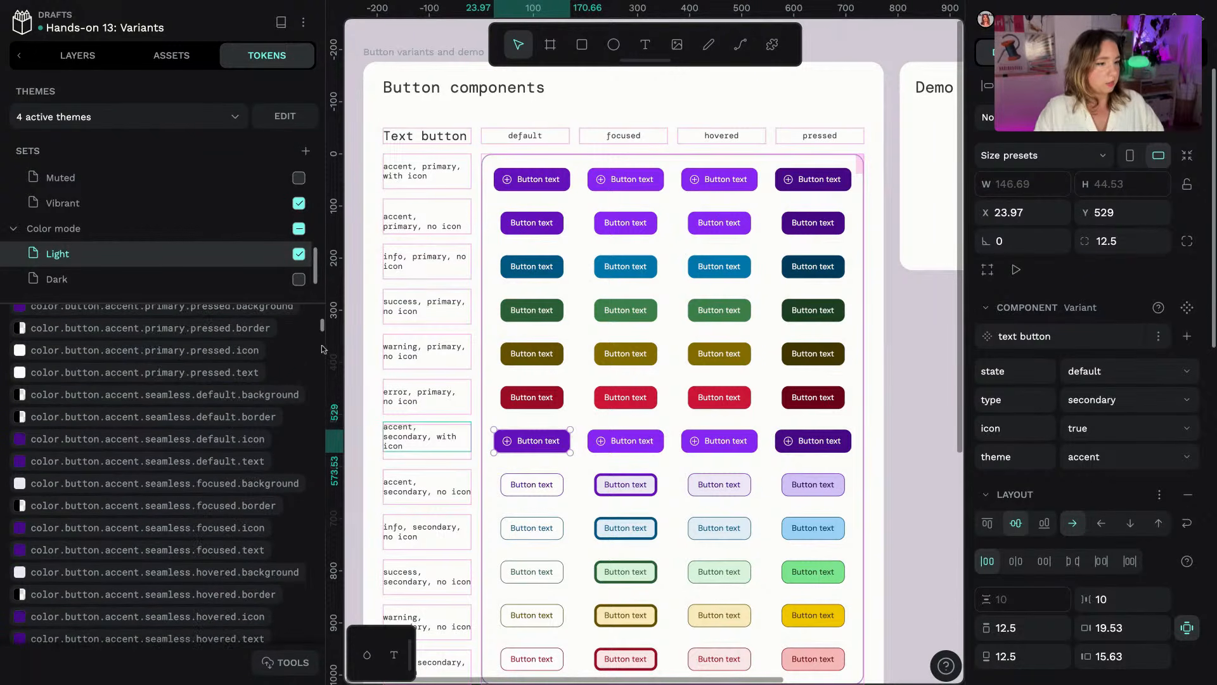
pyautogui.scroll(10, 301, 353)
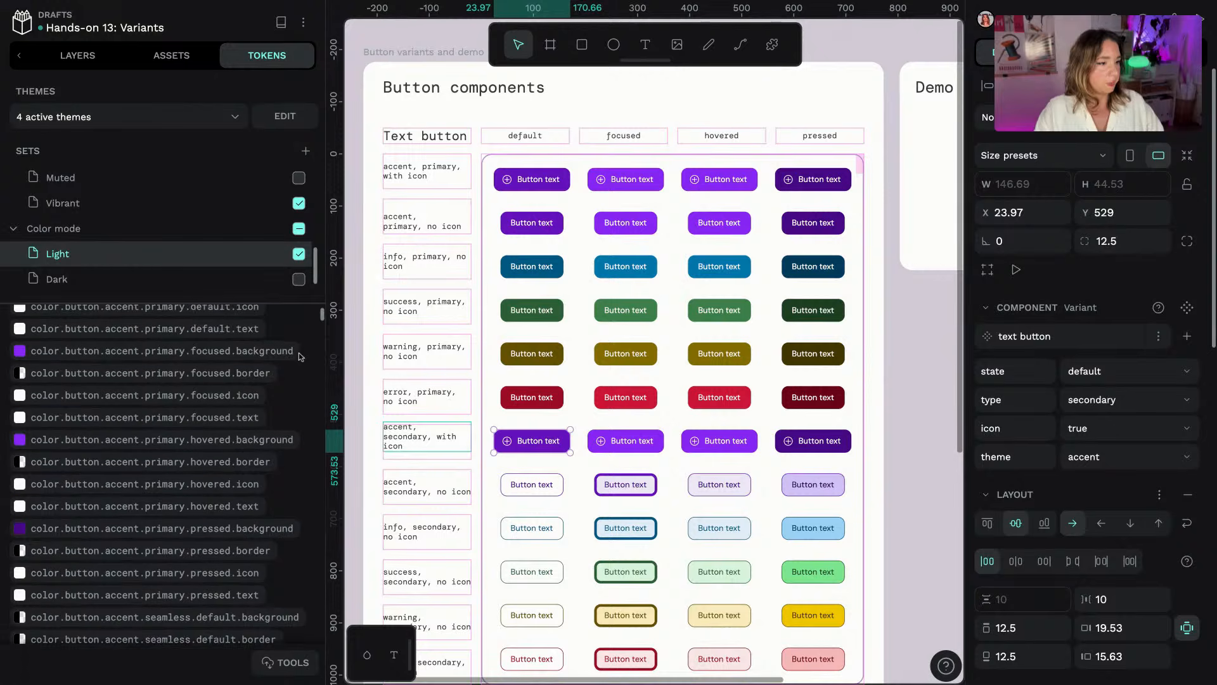
pyautogui.scroll(2, 301, 358)
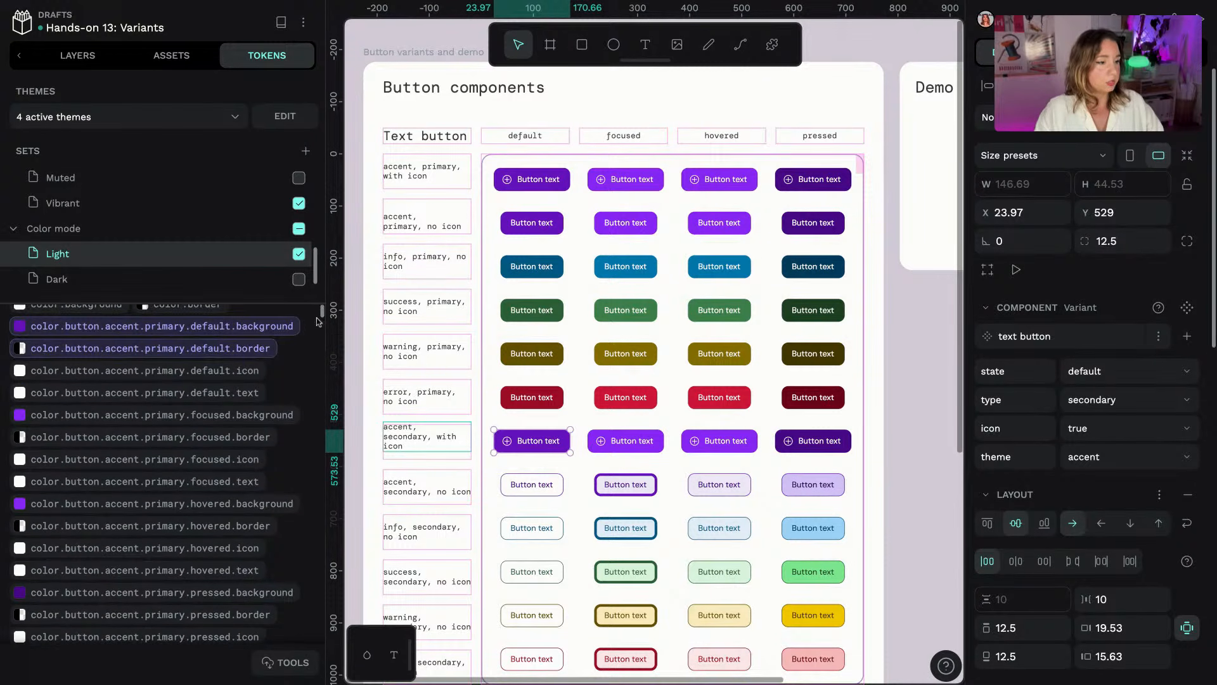
pyautogui.scroll(-8, 323, 310)
pyautogui.scroll(-15, 300, 355)
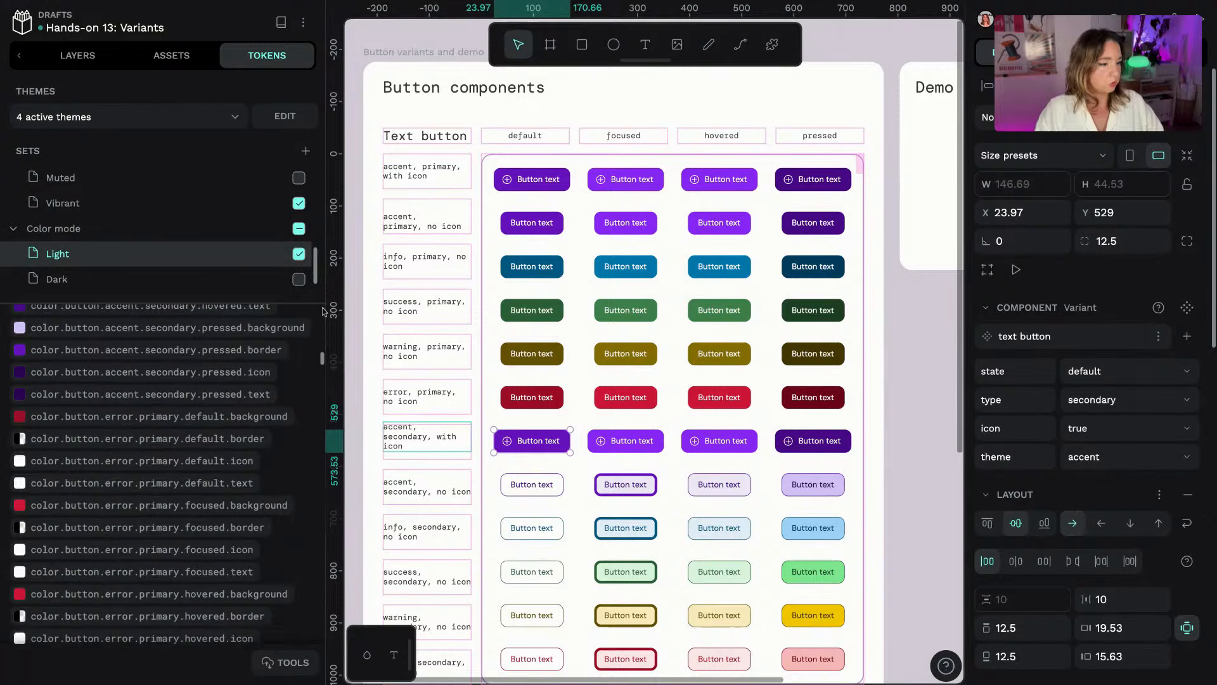
pyautogui.scroll(-3, 228, 362)
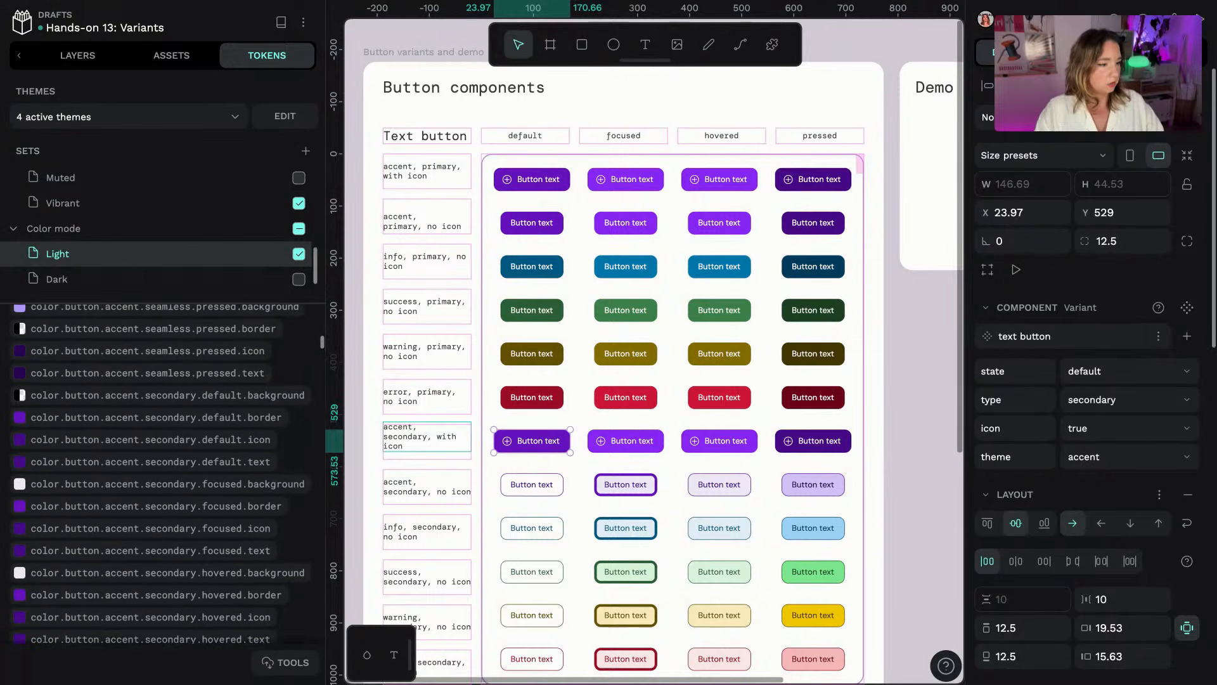
pyautogui.rightClick(230, 357)
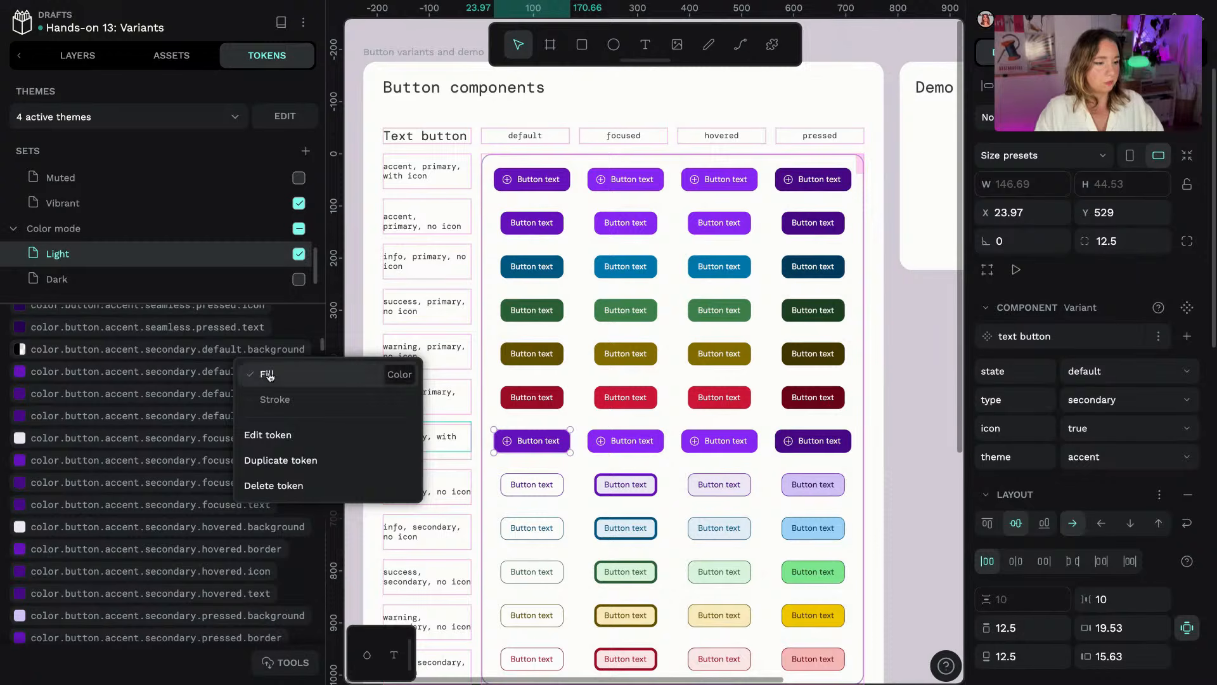
pyautogui.click(266, 374)
pyautogui.rightClick(220, 374)
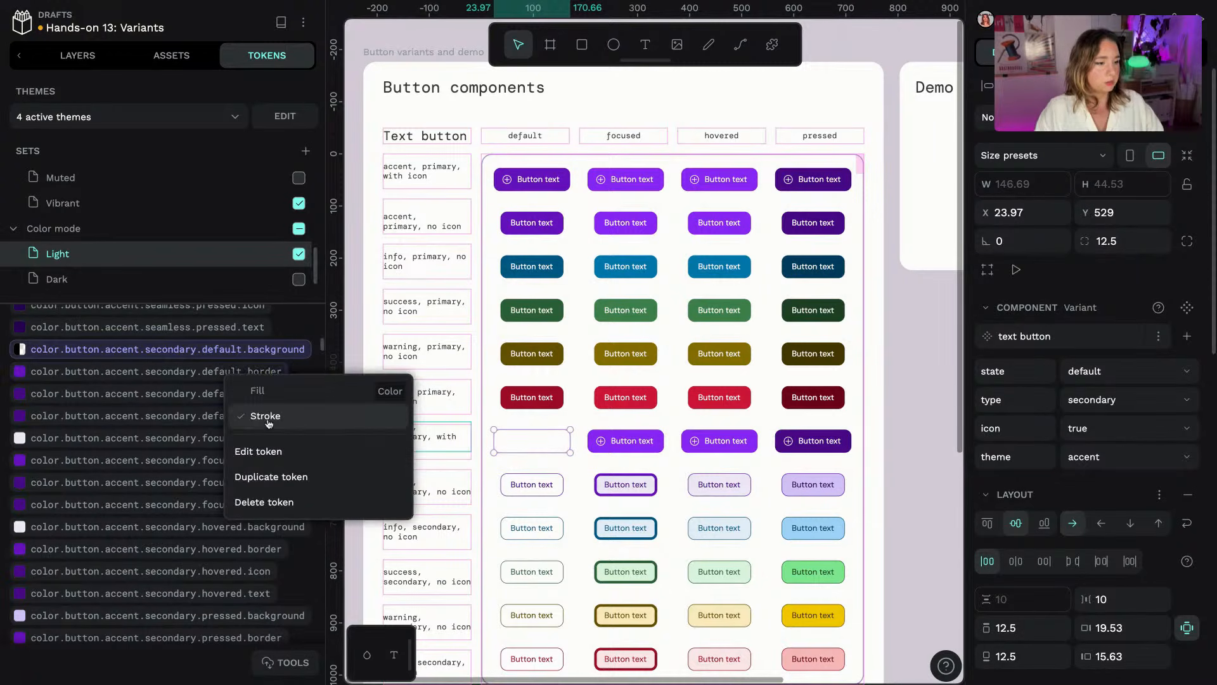
pyautogui.click(263, 415)
# - Apply the color.button.accent.secondary.default text and icon tokens to the label and plus icon of the default "accent, secondary, with icon" variant
pyautogui.doubleClick(544, 442)
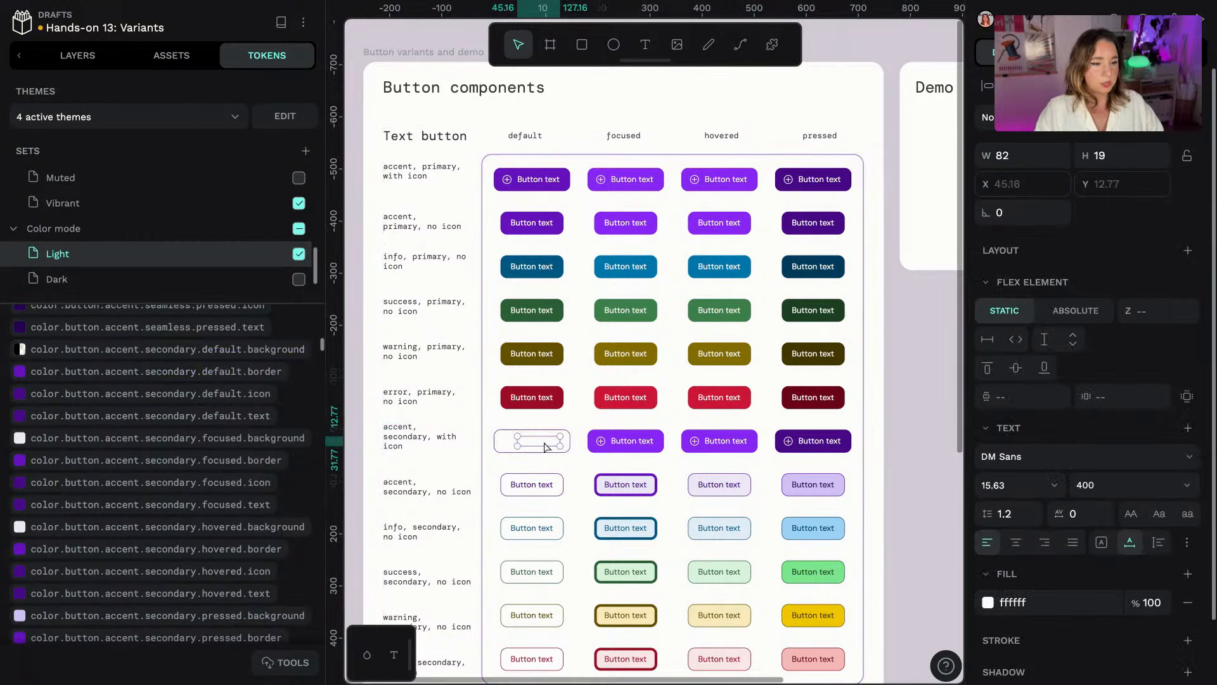
pyautogui.click(252, 417)
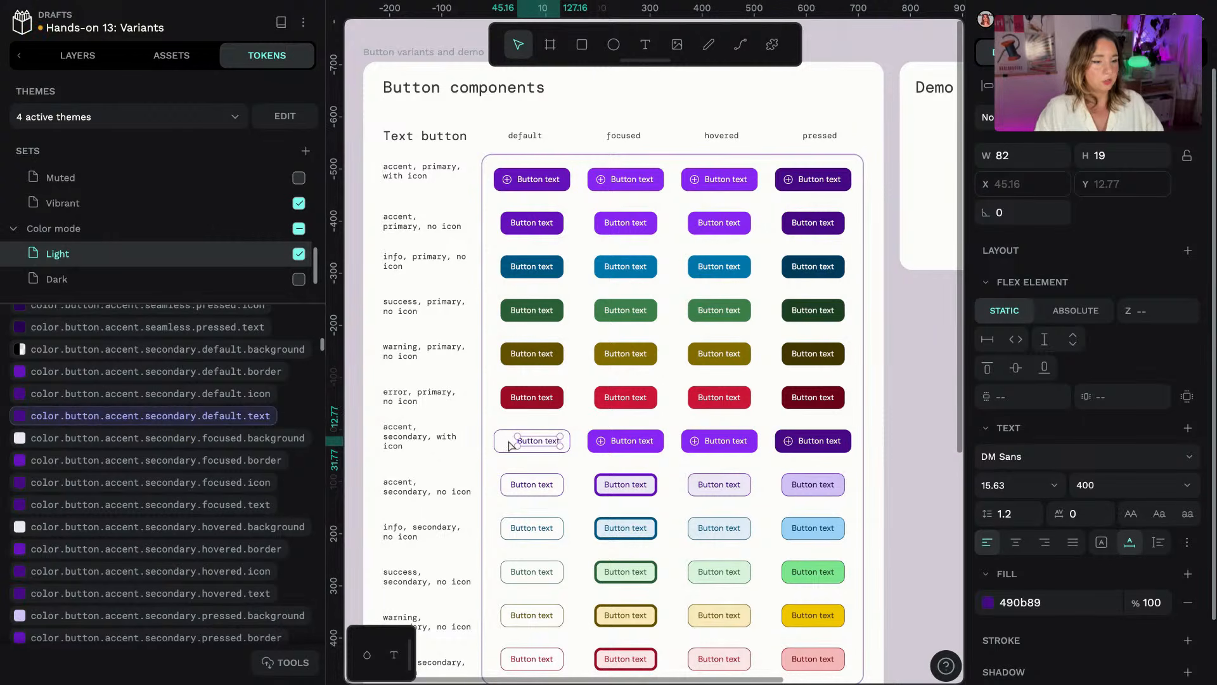
pyautogui.scroll(5, 509, 448)
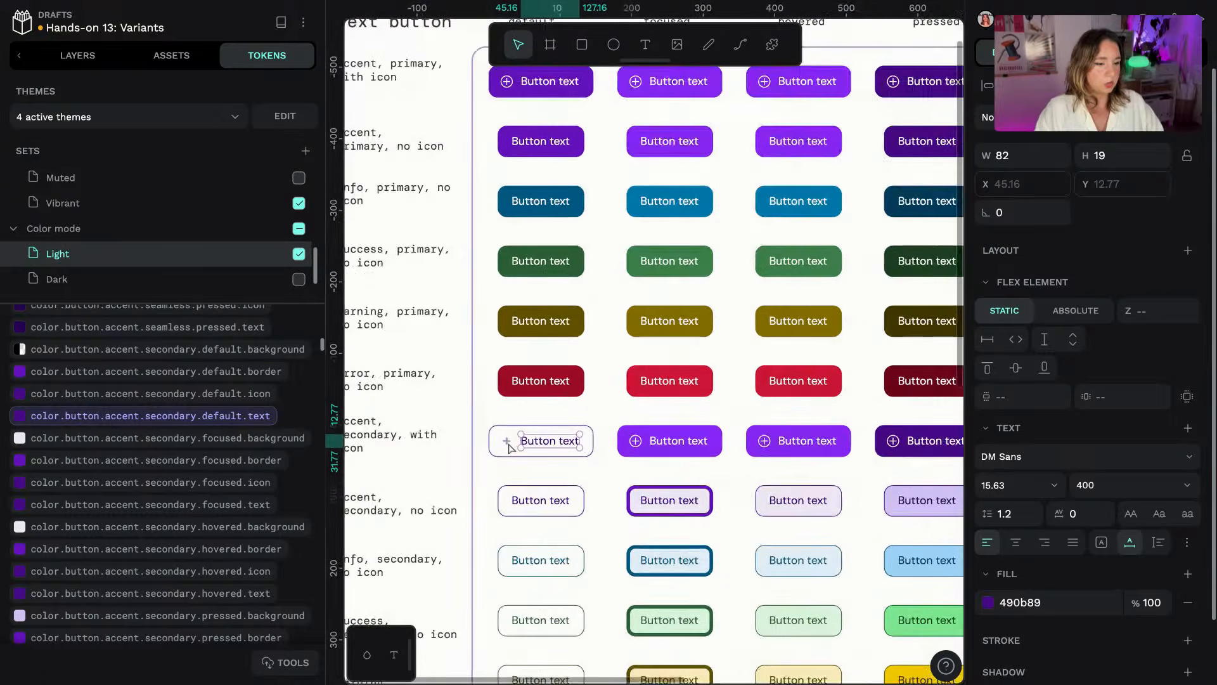
pyautogui.keyDown('shift'); pyautogui.click(509, 446); pyautogui.keyUp('shift')
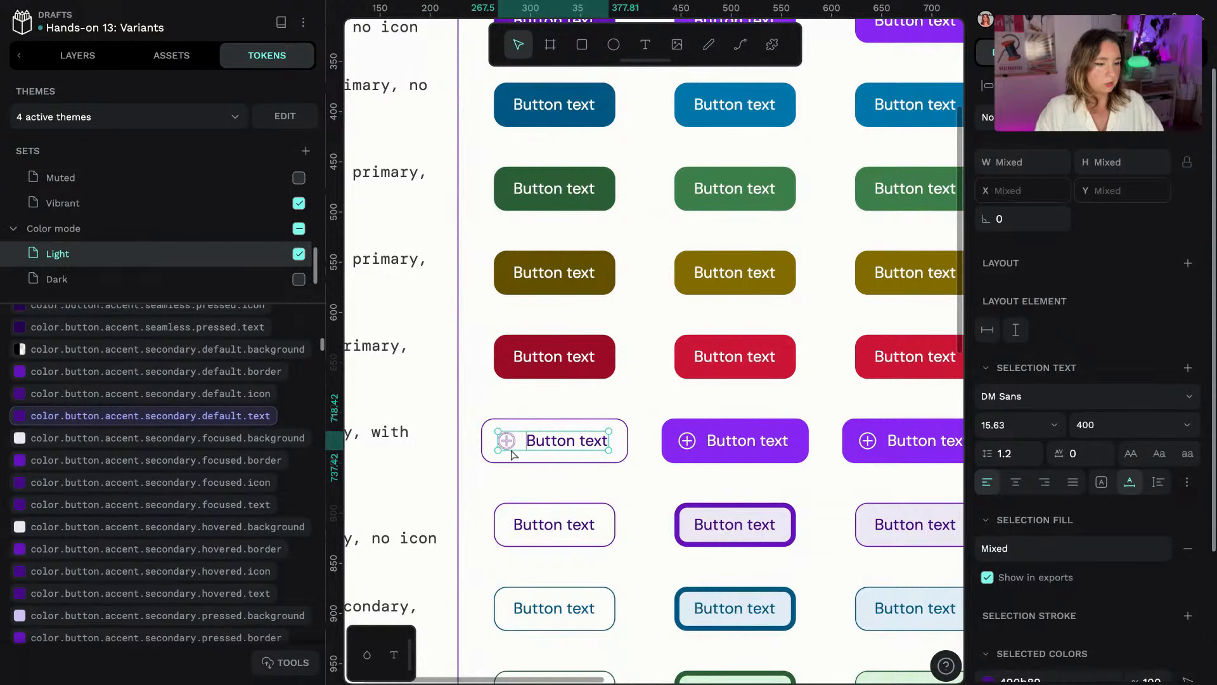
pyautogui.click(210, 393)
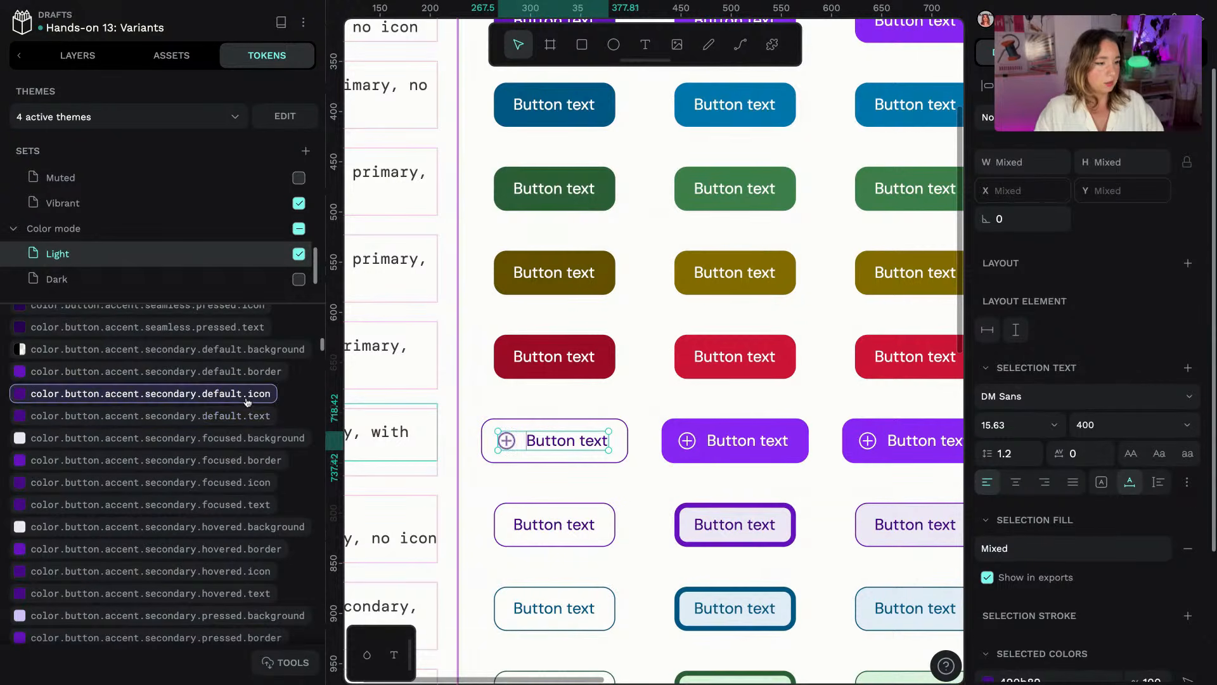
pyautogui.click(593, 448)
pyautogui.click(151, 415)
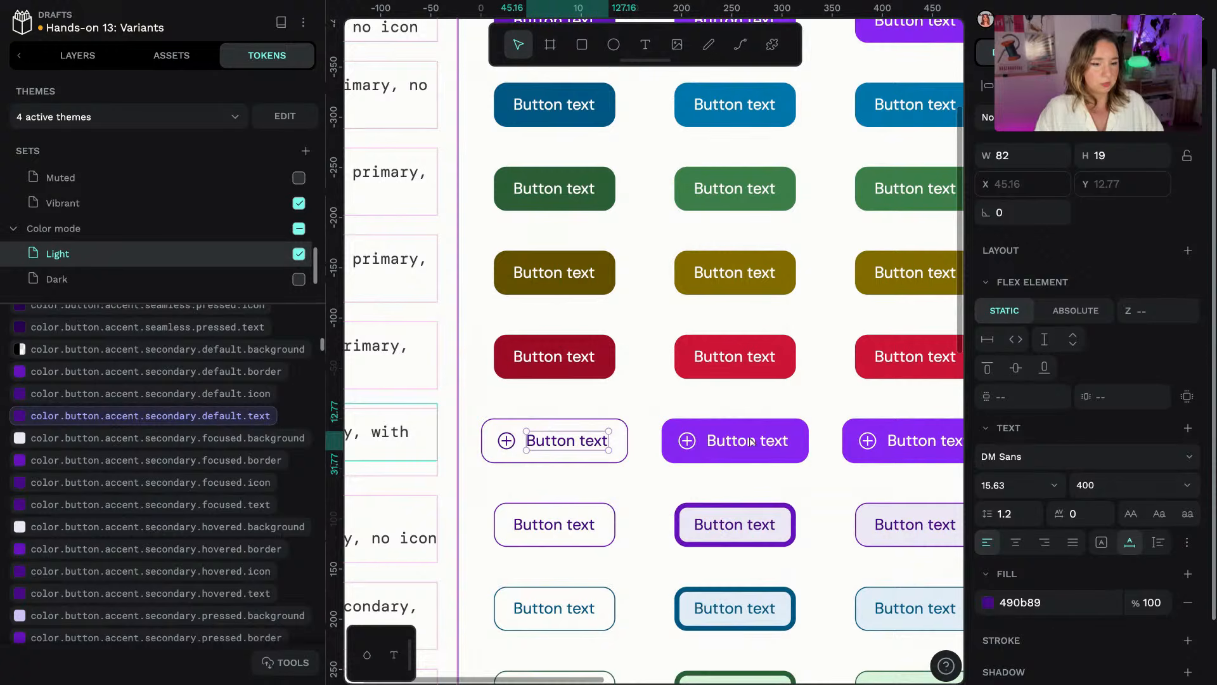
# - Apply the color.button.accent.secondary.focused background token as fill and border token as stroke to the focused "accent, secondary, with icon" variant
pyautogui.click(759, 462)
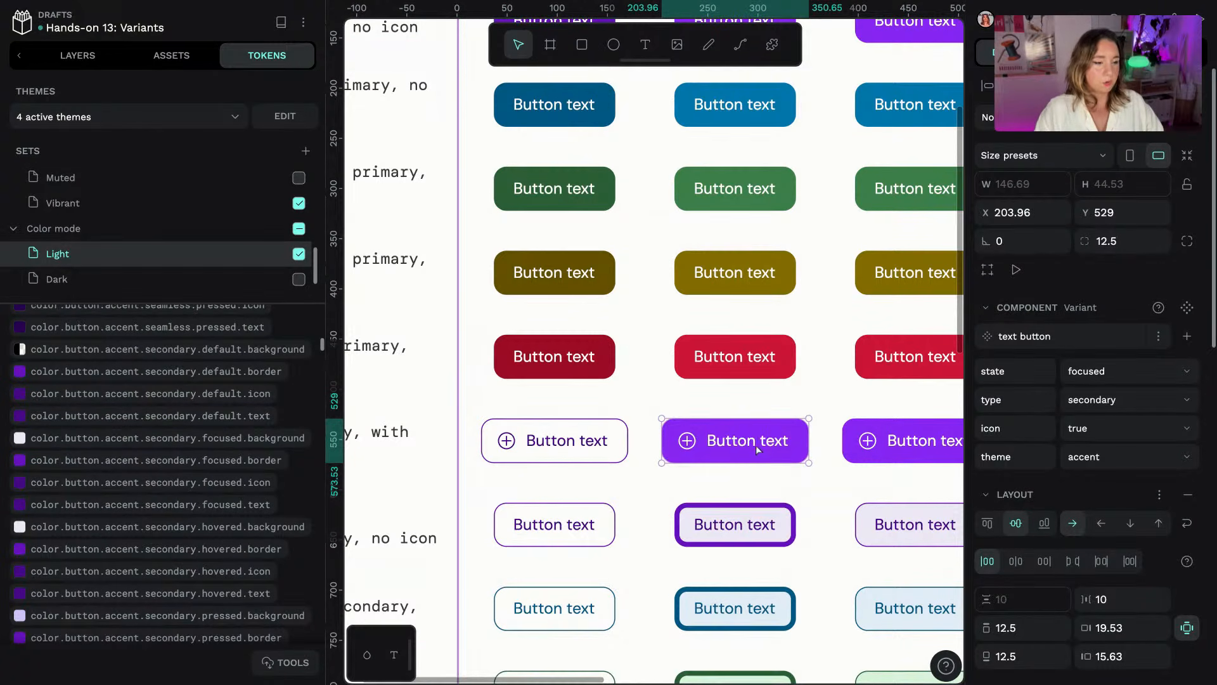
pyautogui.click(169, 443)
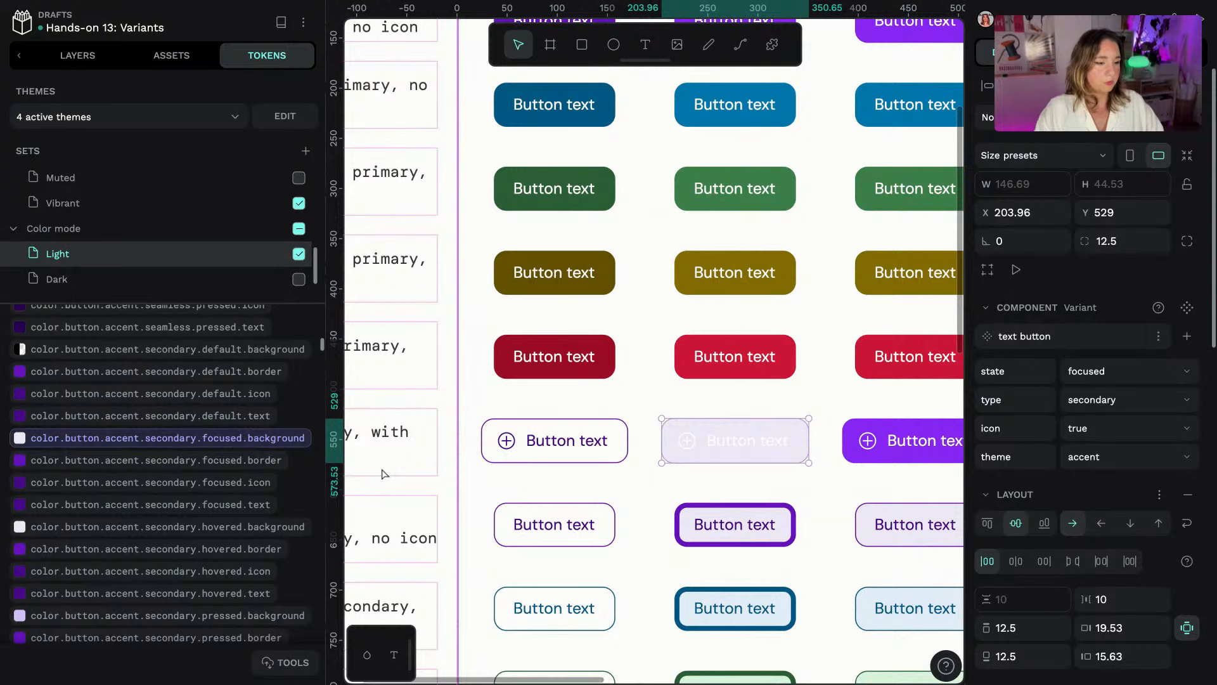
pyautogui.rightClick(241, 467)
pyautogui.click(314, 514)
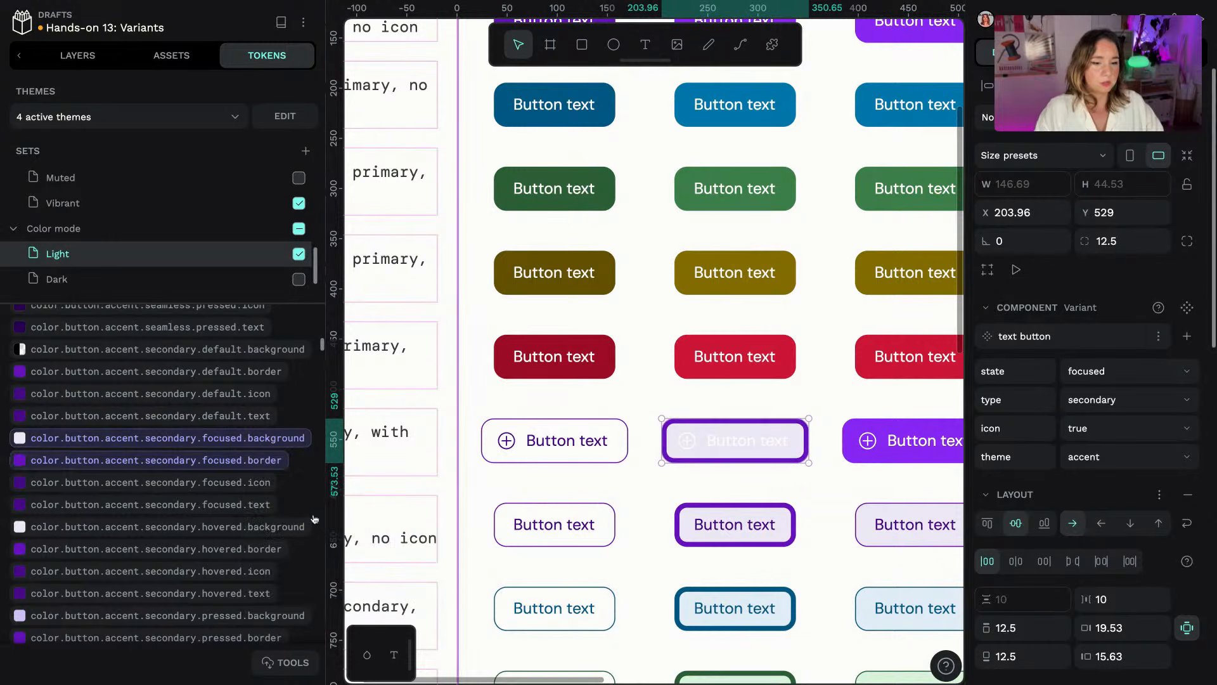
# - Apply the color.button.accent.secondary.focused text and icon tokens to the label and both plus icon shapes of the focused with-icon variant
pyautogui.doubleClick(734, 442)
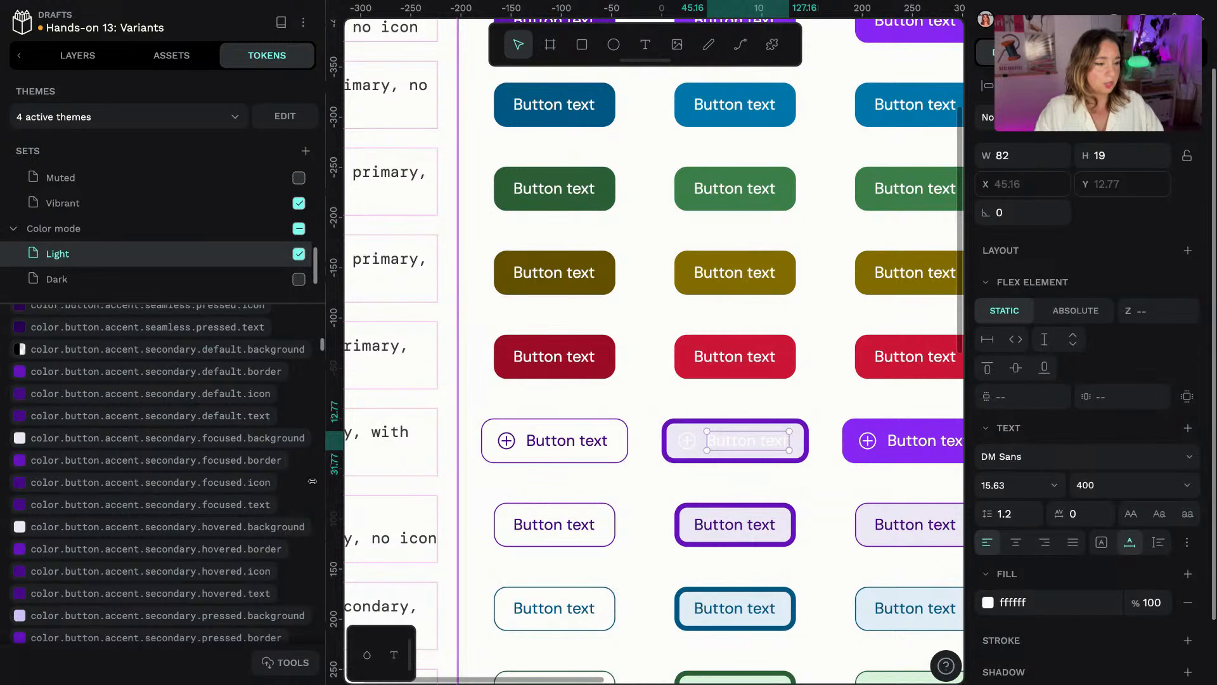
pyautogui.click(254, 507)
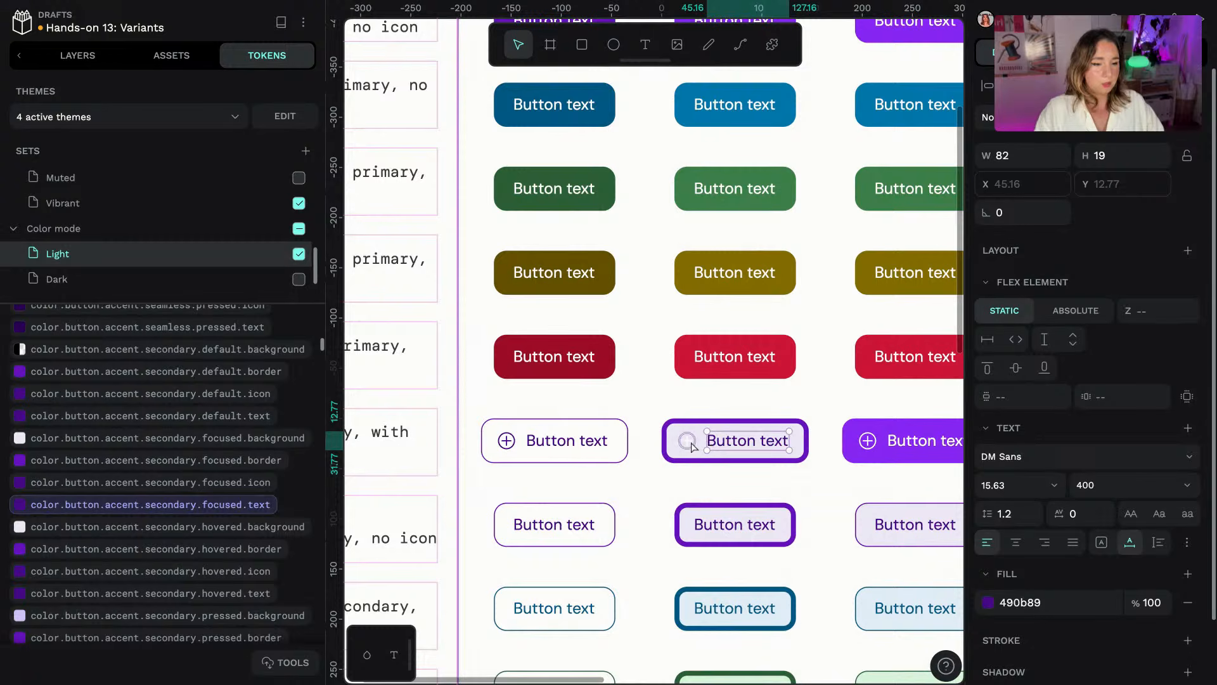
pyautogui.click(688, 444)
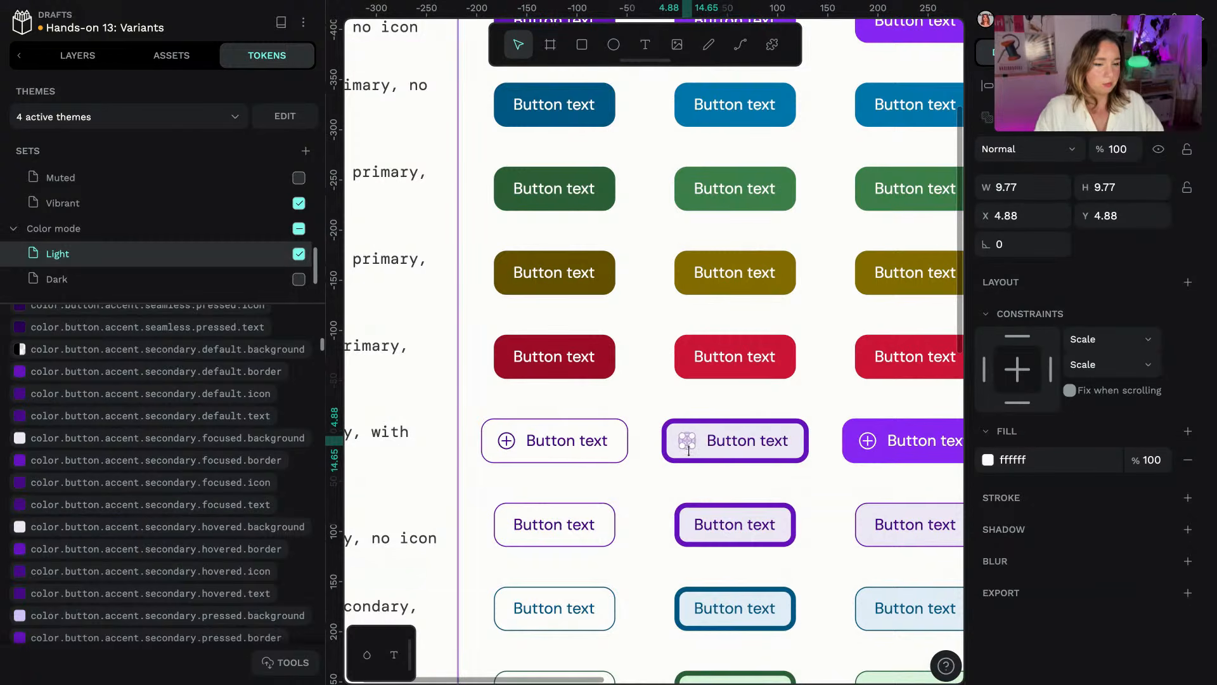
pyautogui.scroll(5, 693, 457)
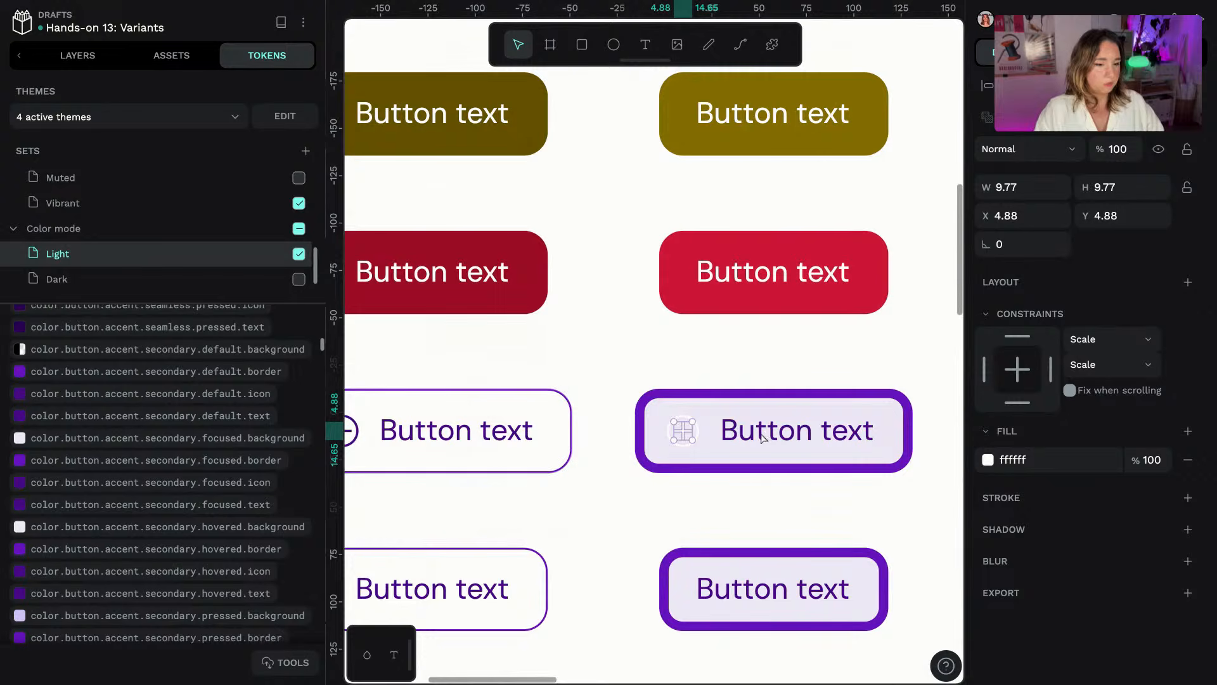
pyautogui.keyDown('shift'); pyautogui.click(700, 434); pyautogui.keyUp('shift')
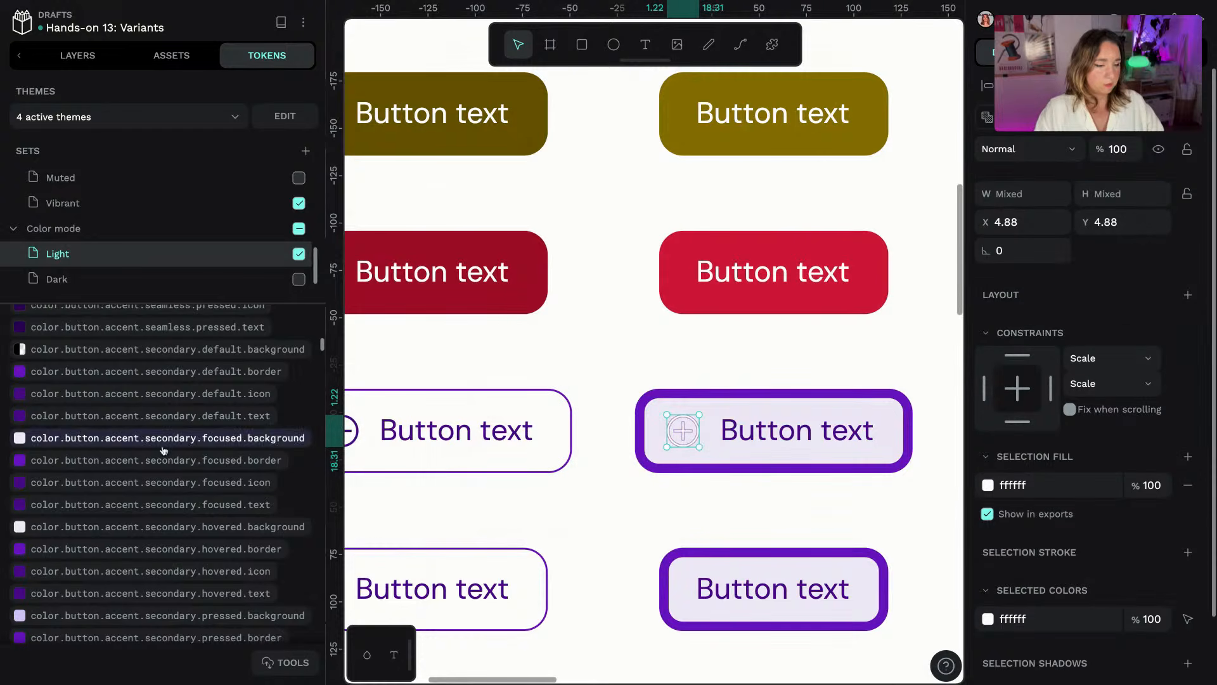
pyautogui.click(258, 485)
pyautogui.scroll(-5, 811, 477)
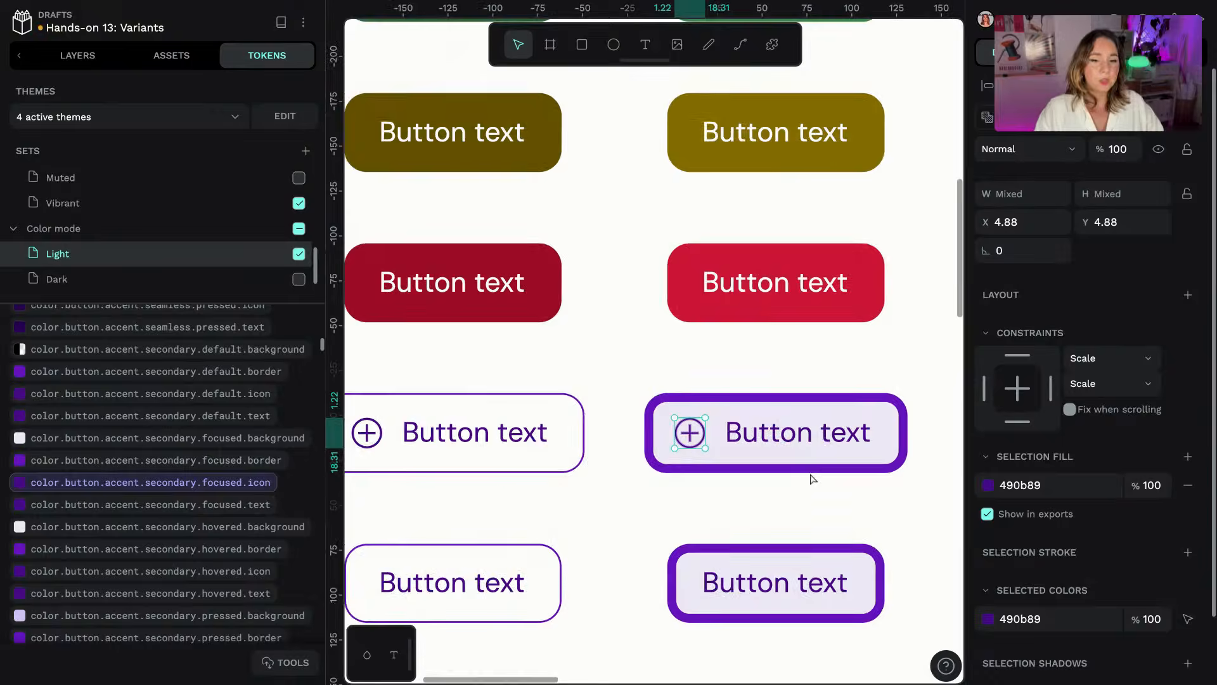
# - Switch the Sign up button on the Demo board to type secondary with icon set to true
pyautogui.scroll(-5, 810, 480)
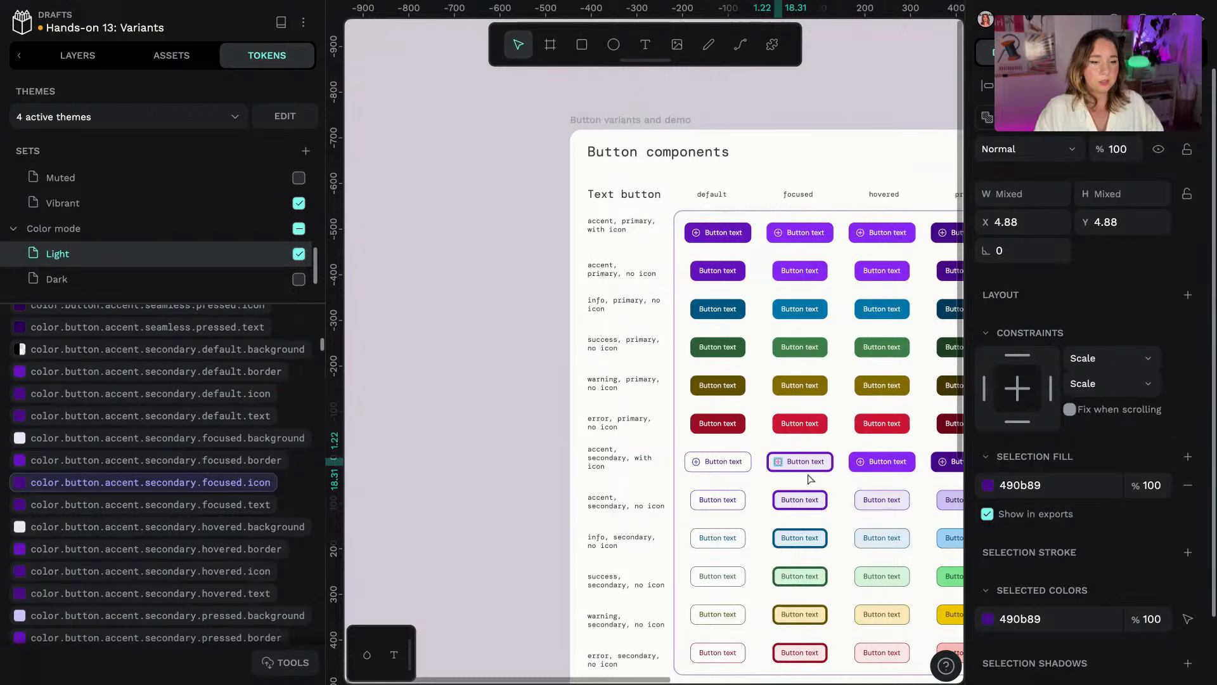
pyautogui.click(522, 443)
pyautogui.moveTo(951, 135); pyautogui.dragTo(718, 132)
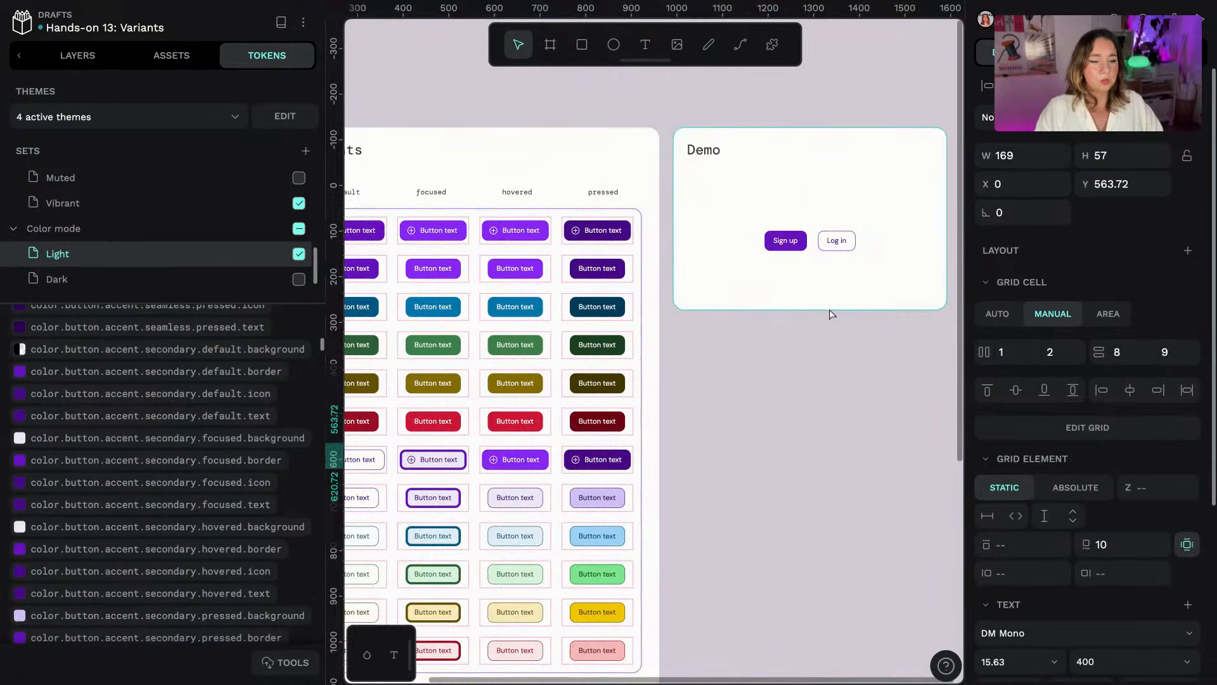
pyautogui.click(800, 248)
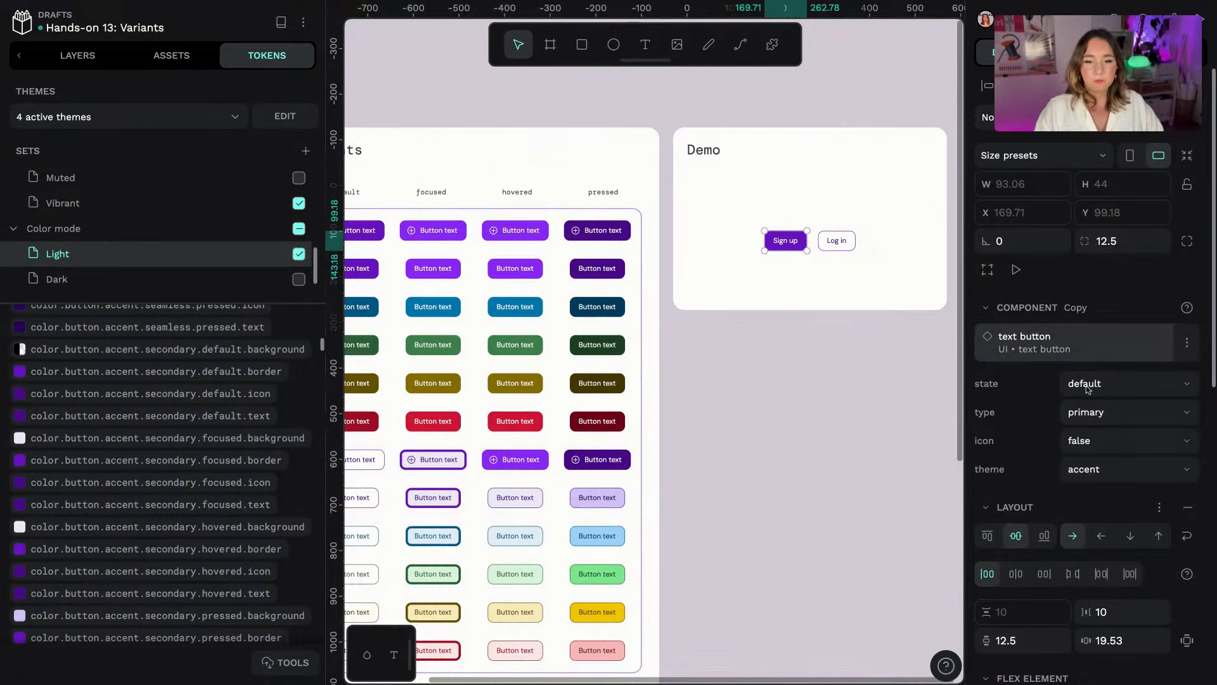
pyautogui.click(1135, 412)
pyautogui.click(1141, 470)
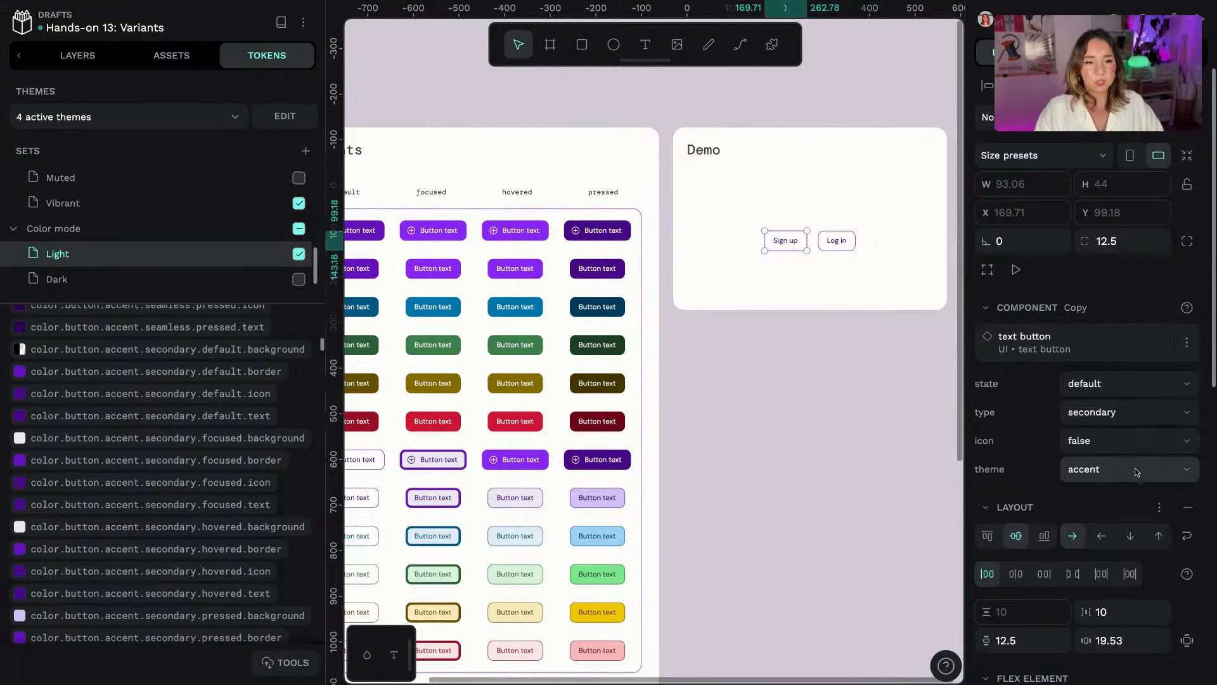
pyautogui.click(1173, 442)
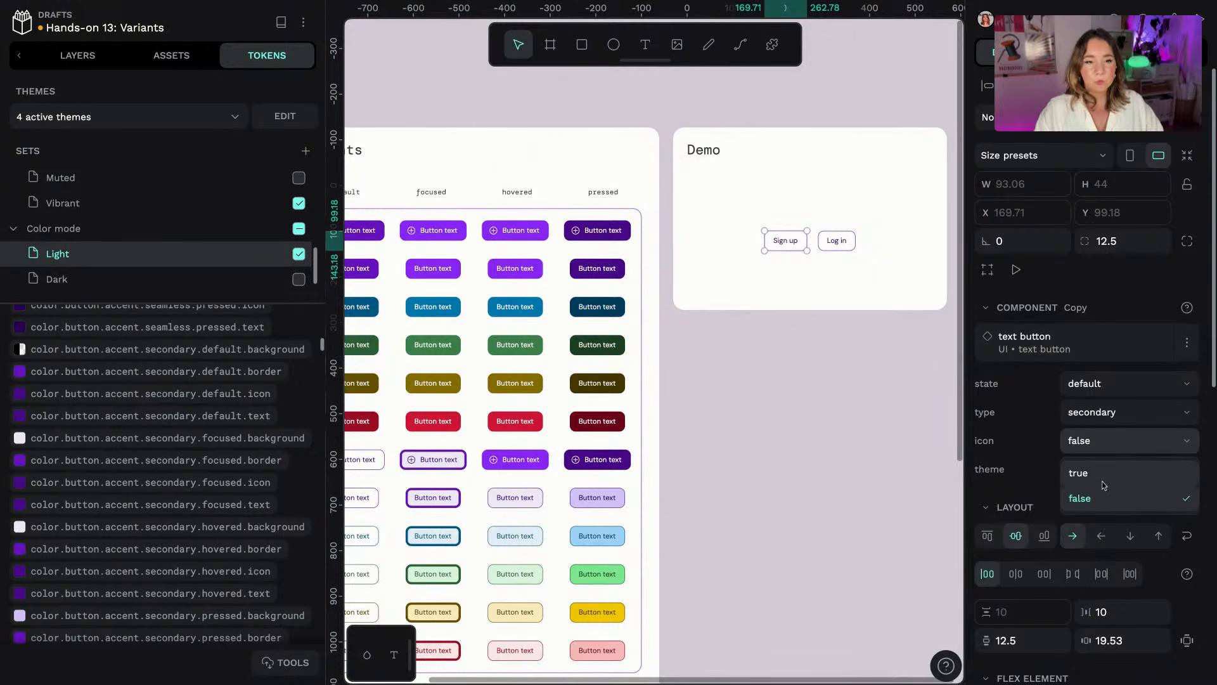
pyautogui.click(1104, 485)
pyautogui.click(848, 331)
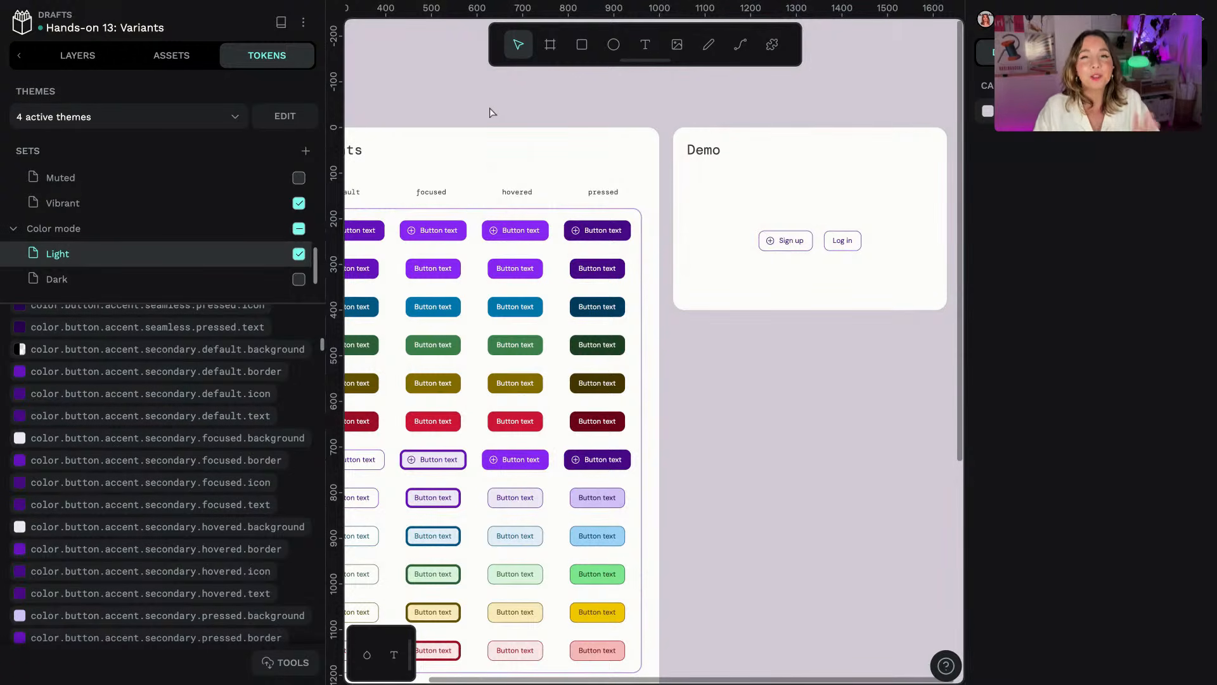
# - Activate the Dark color mode theme to preview the button components
pyautogui.hscroll(-5, 421, 122)
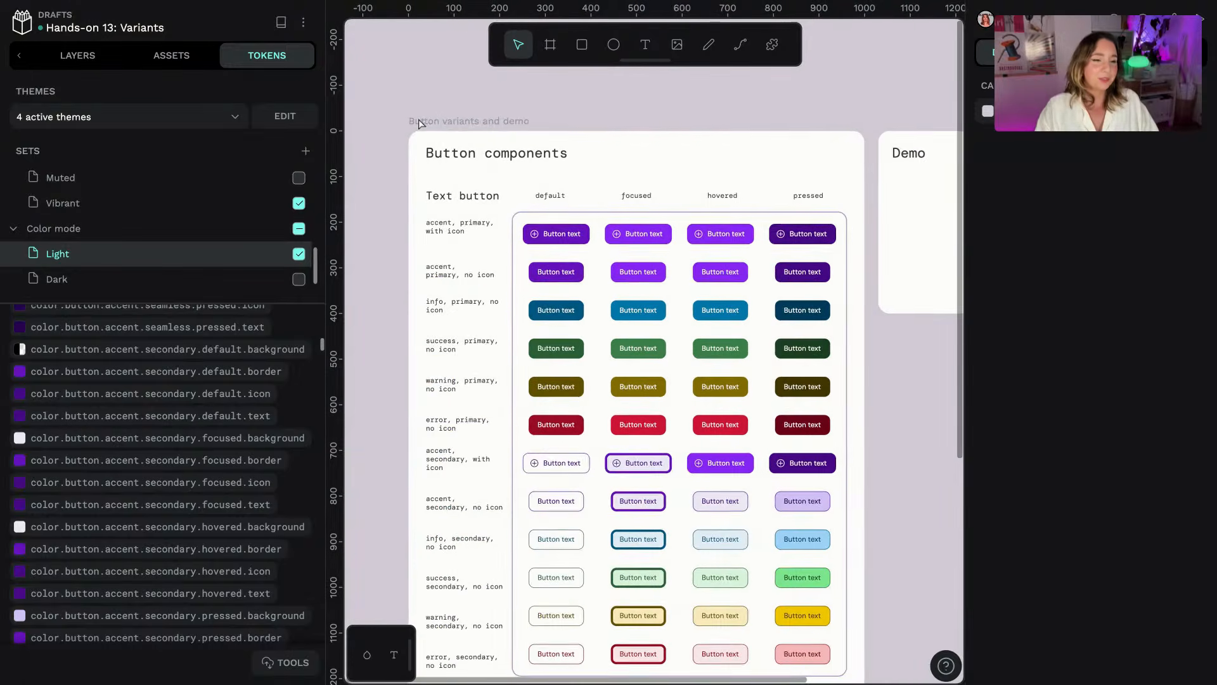
pyautogui.click(135, 116)
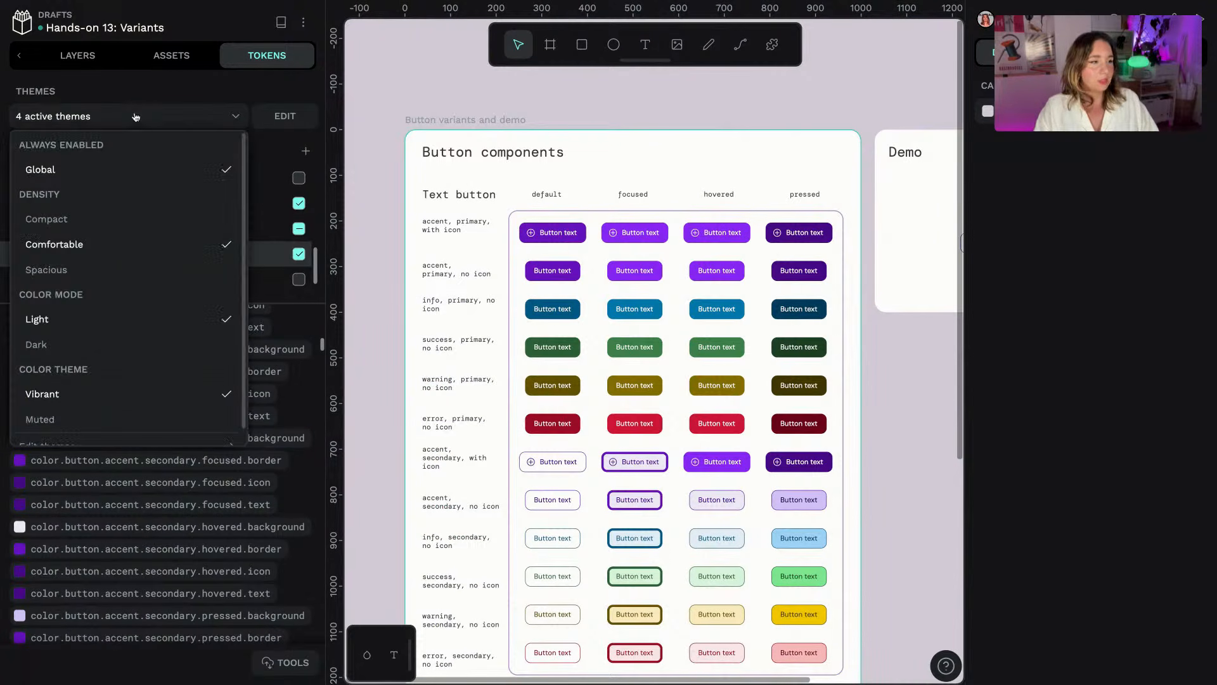
pyautogui.click(95, 345)
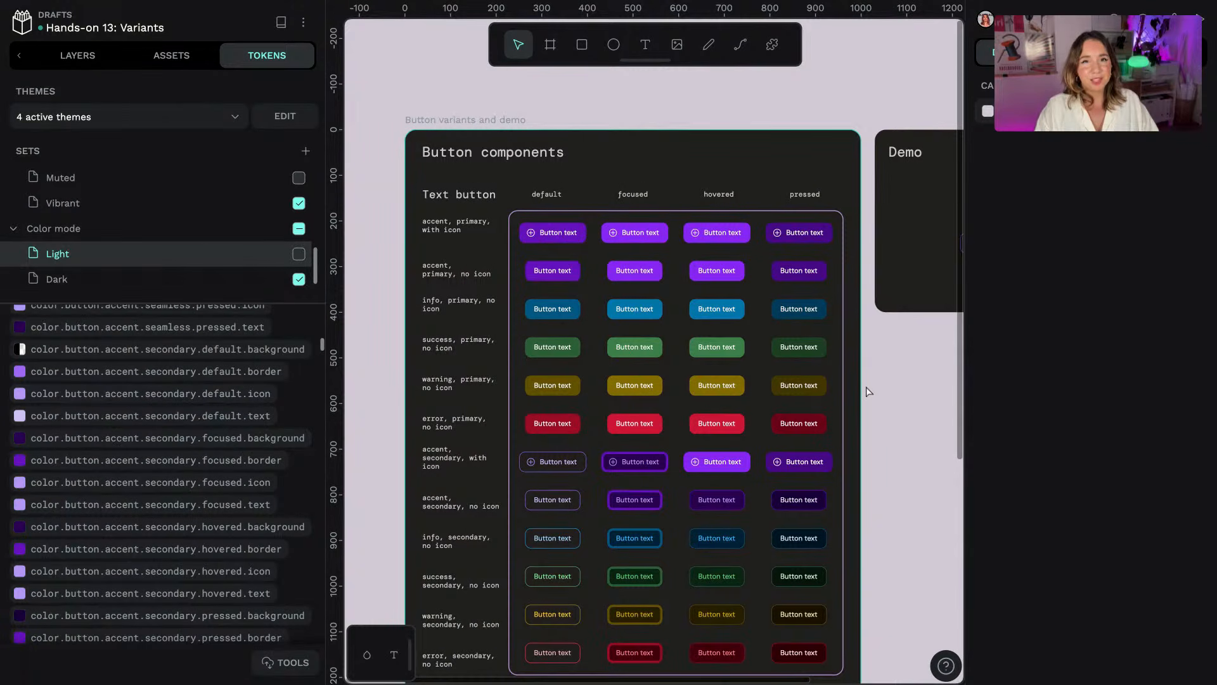
# - Switch the color mode theme back to Light and retry loading the file from the error page
pyautogui.click(115, 122)
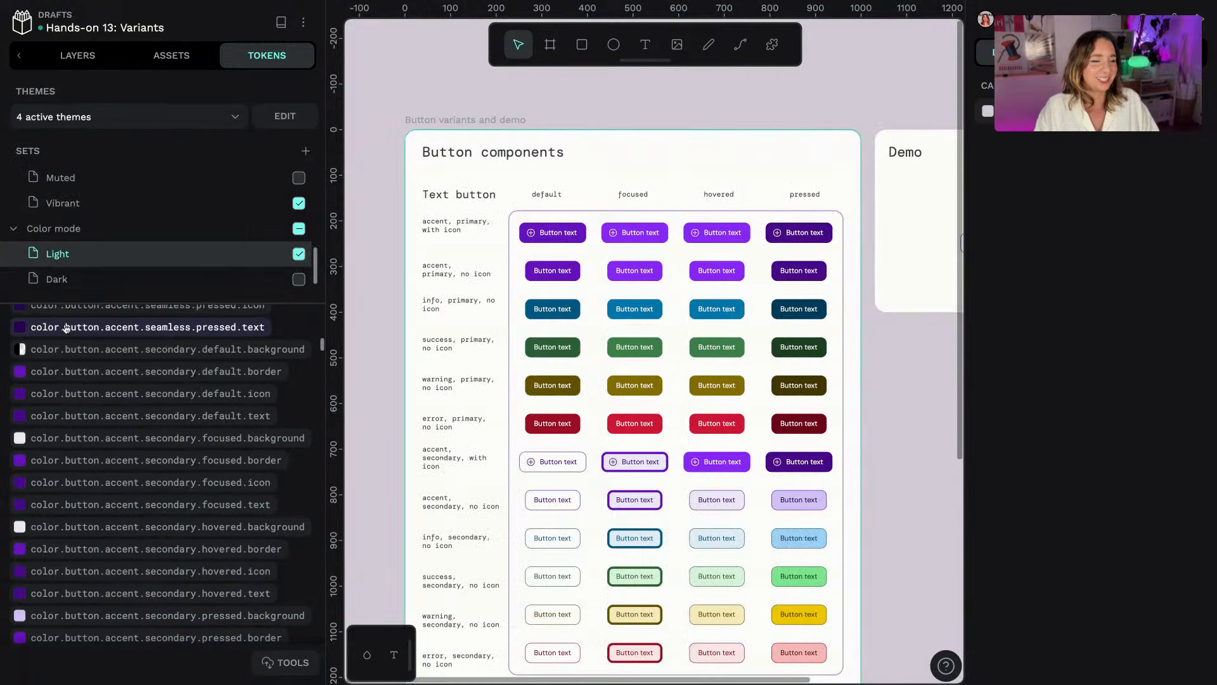
pyautogui.click(70, 324)
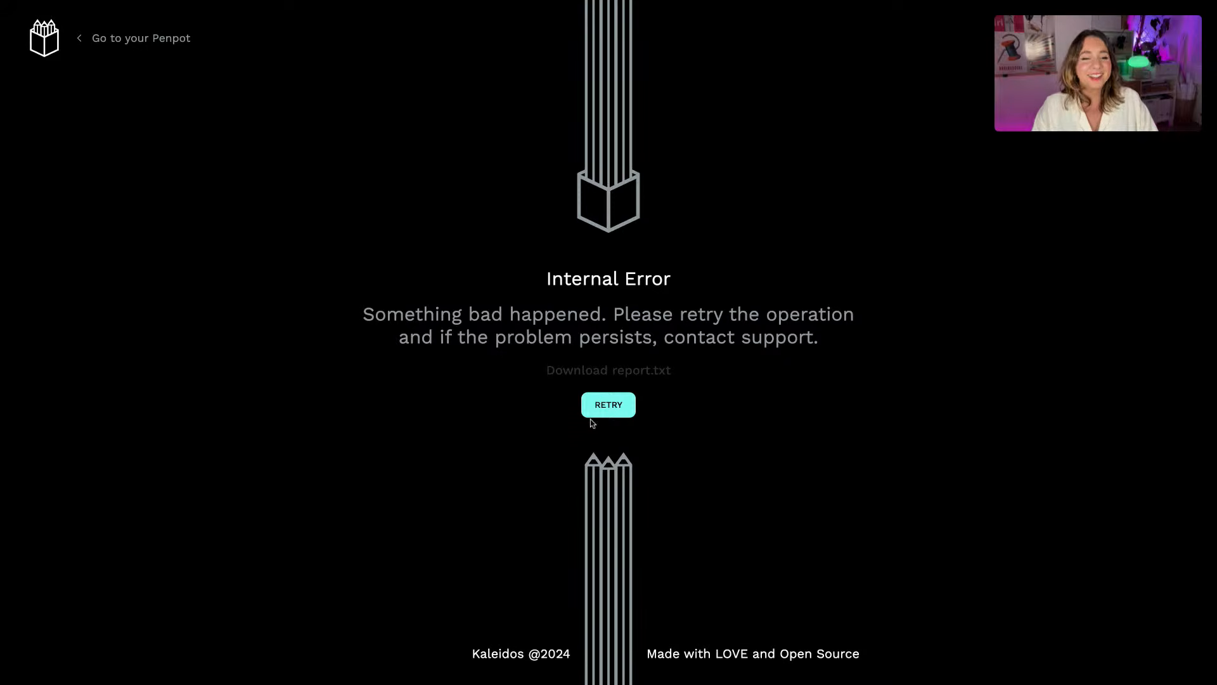
pyautogui.click(629, 404)
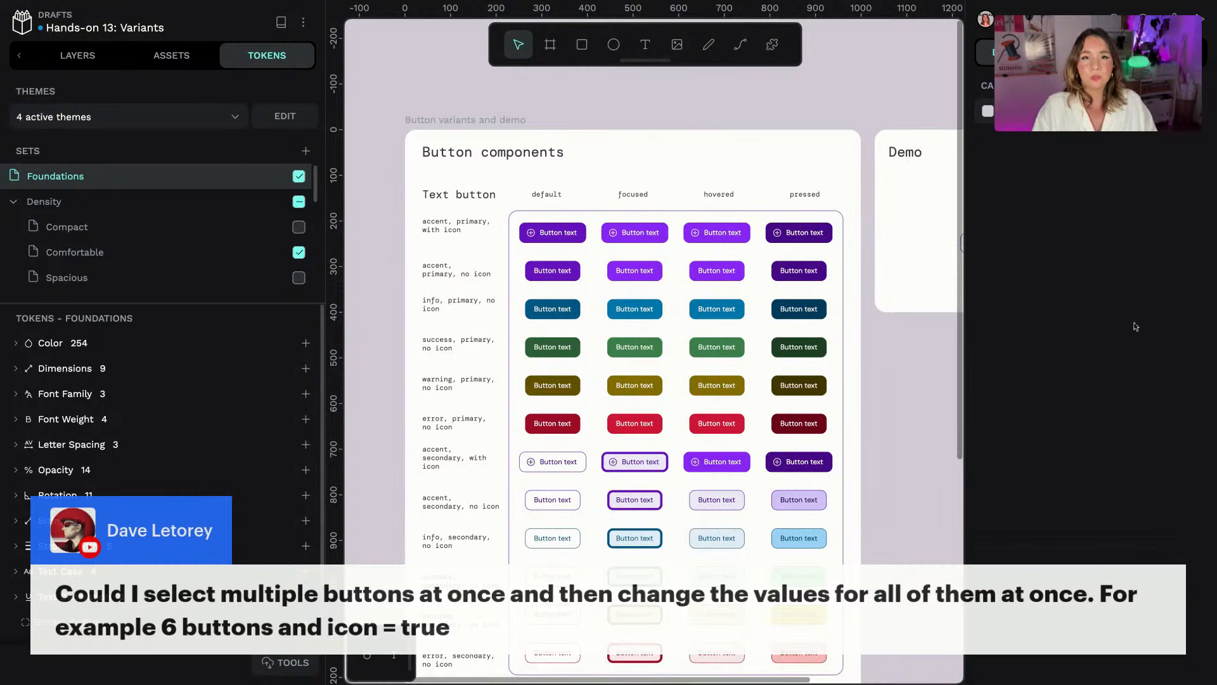
# - Select all four accent primary with-icon variants together and view the options of their shared theme property, then deselect them
pyautogui.click(567, 247)
pyautogui.keyDown('shift'); pyautogui.click(648, 244); pyautogui.keyUp('shift')
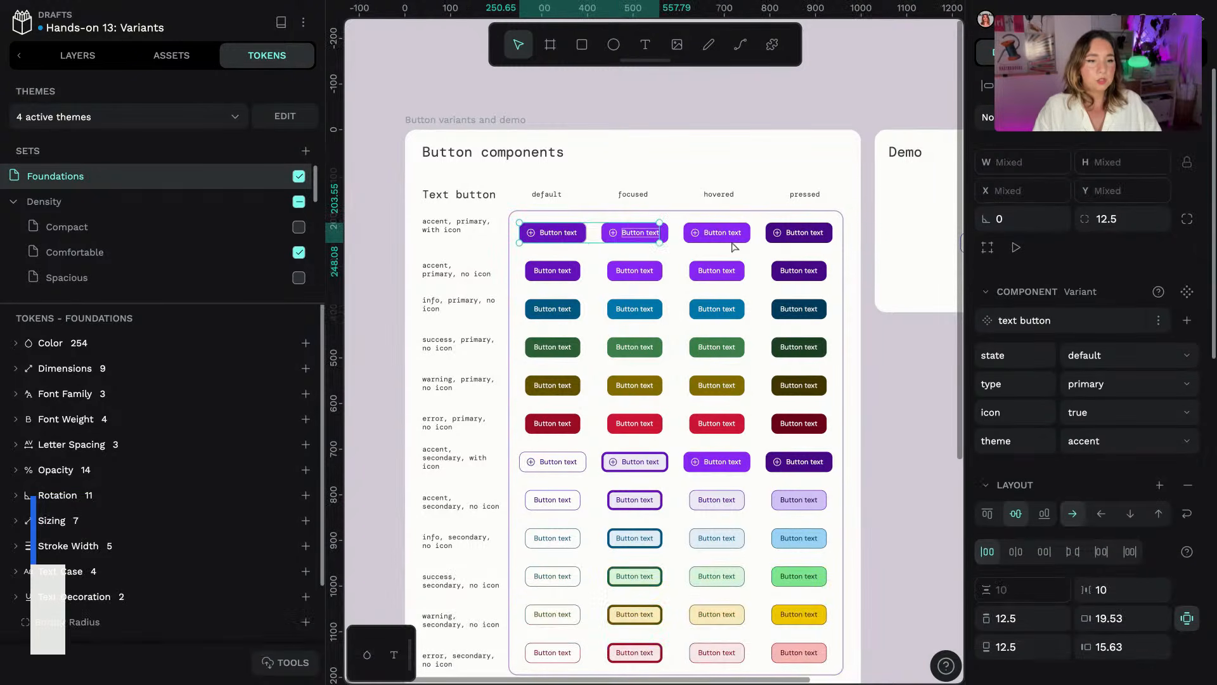
pyautogui.keyDown('shift'); pyautogui.click(734, 238); pyautogui.keyUp('shift')
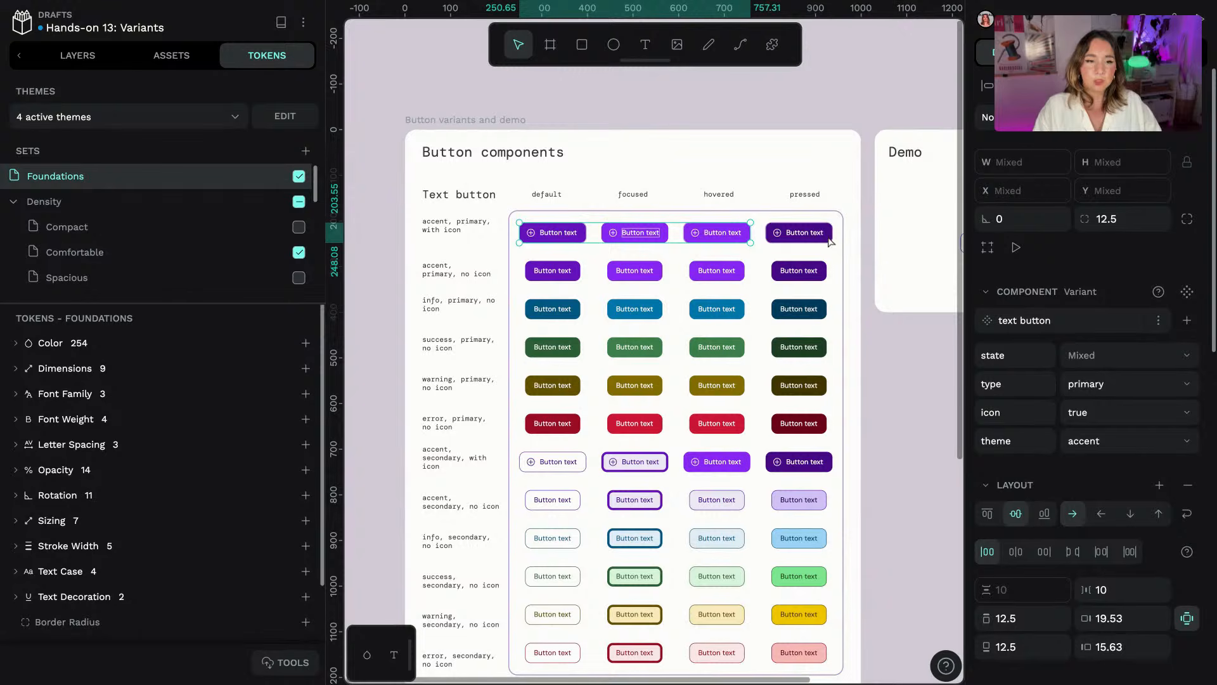
pyautogui.keyDown('shift'); pyautogui.click(828, 240); pyautogui.keyUp('shift')
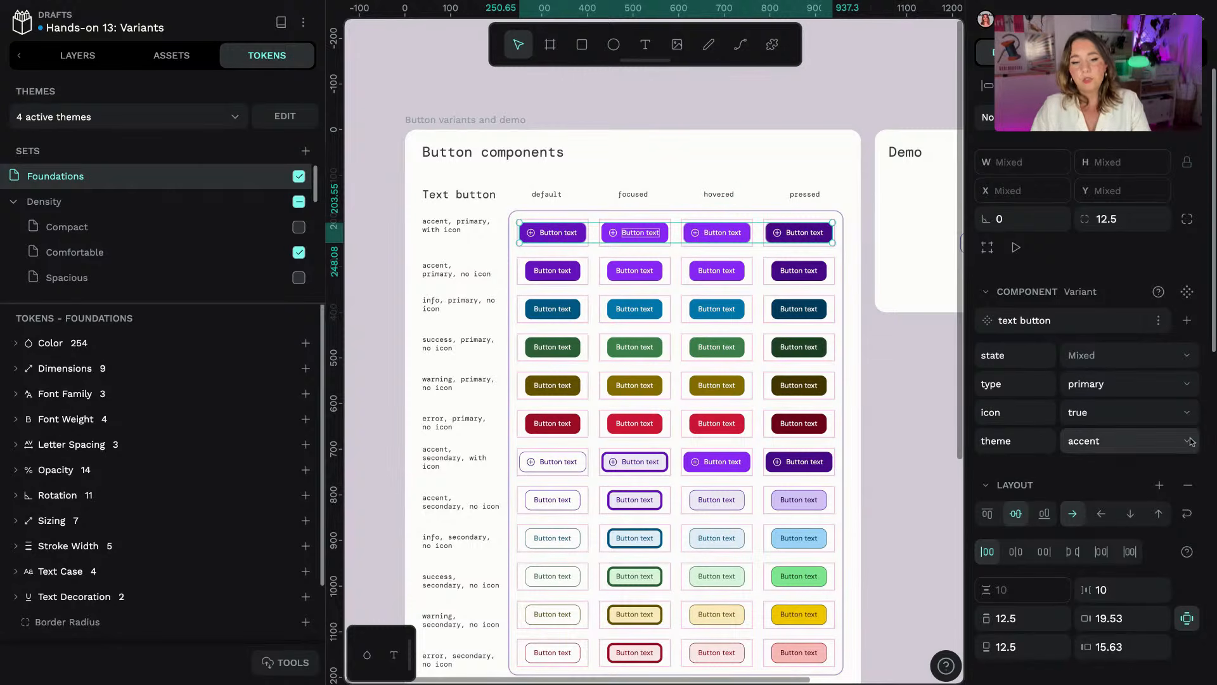
pyautogui.click(1142, 443)
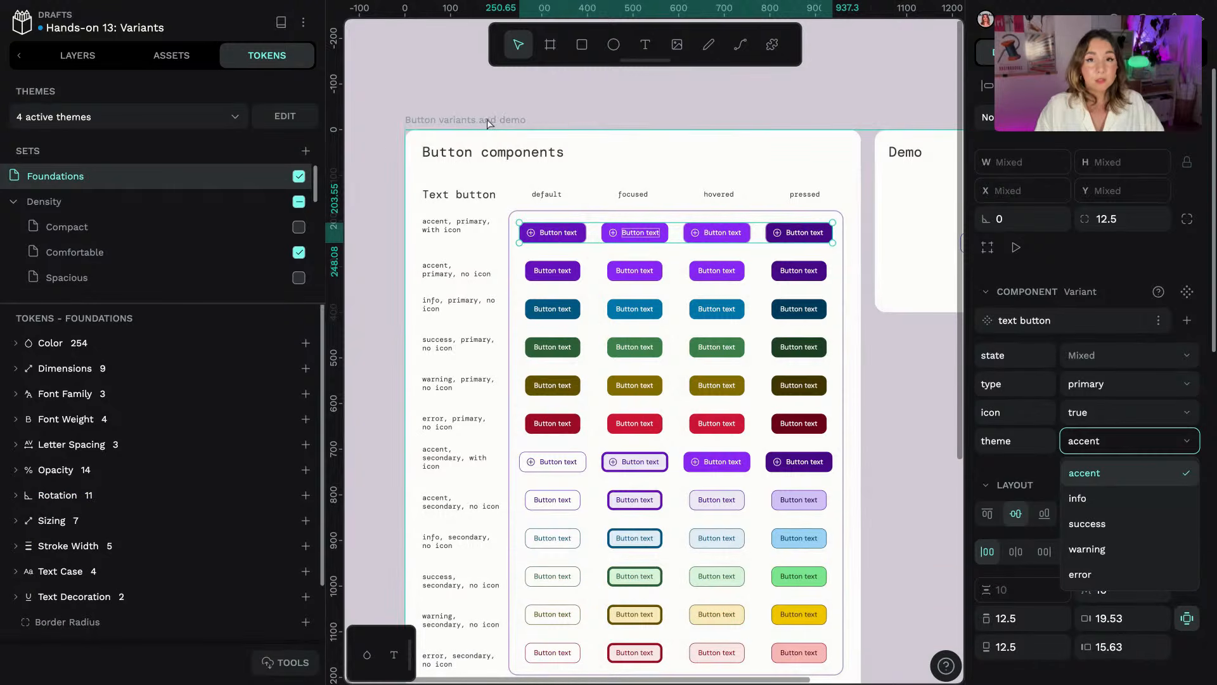
pyautogui.click(547, 149)
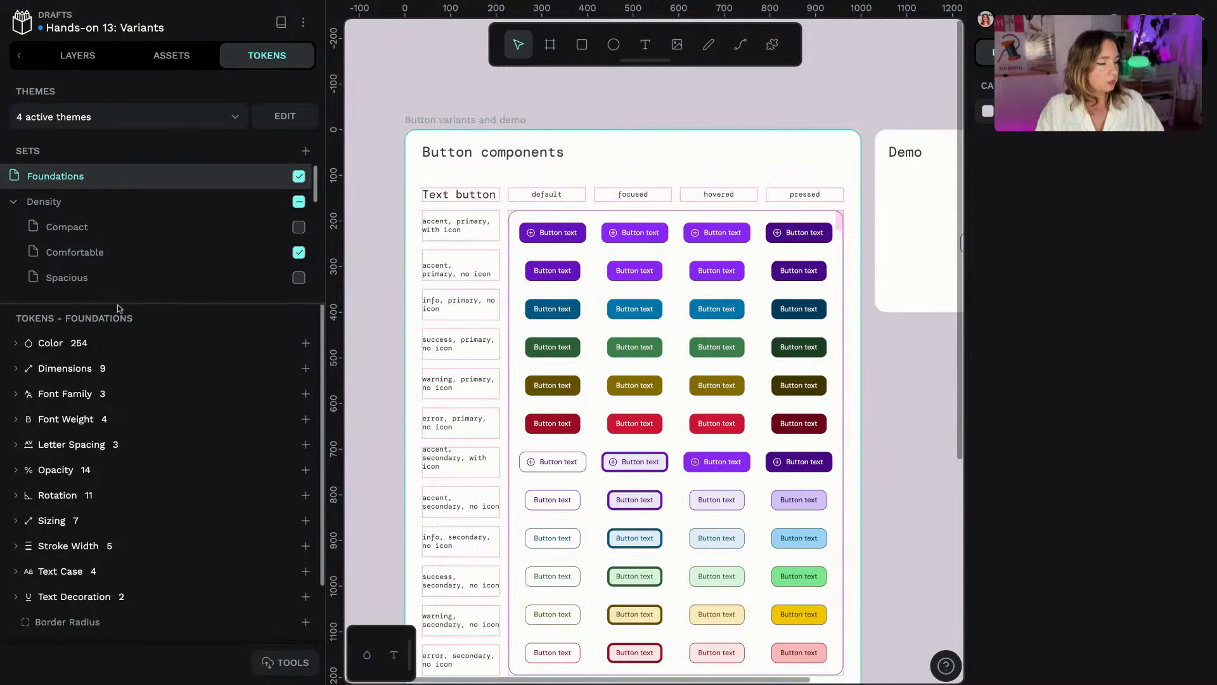
# - Inspect the value of the dimension.base token in the Foundations set and close it without changes
pyautogui.click(76, 369)
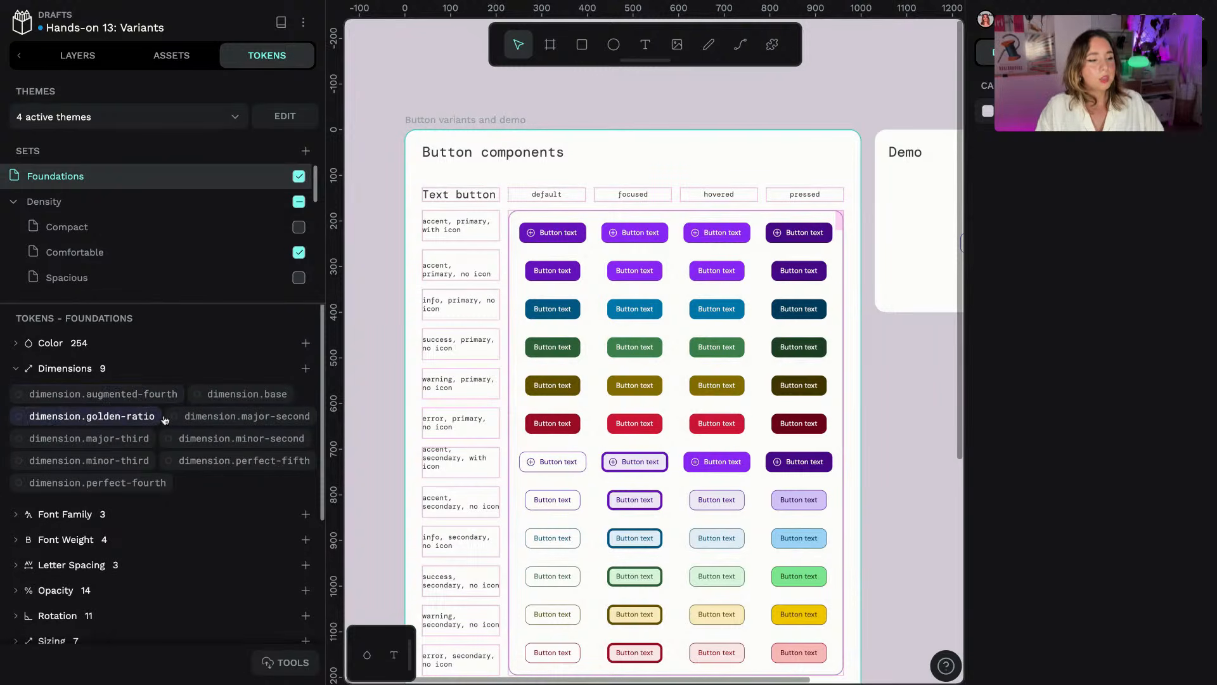
pyautogui.rightClick(254, 404)
pyautogui.click(297, 421)
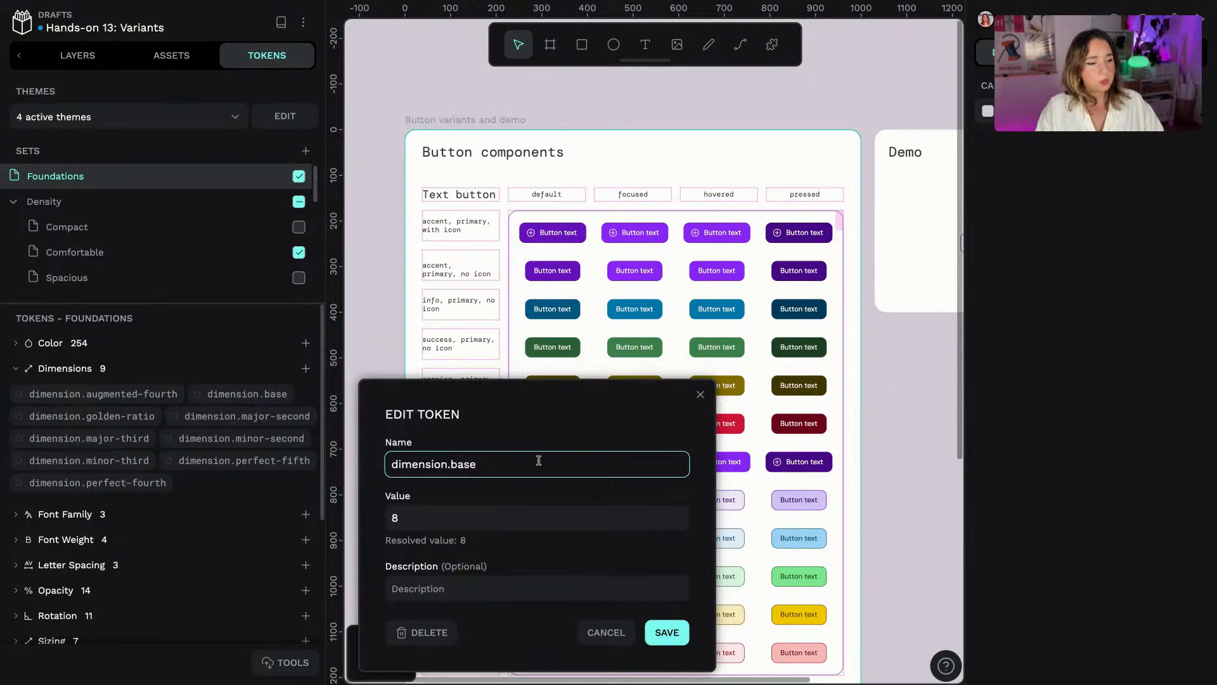
pyautogui.click(451, 526)
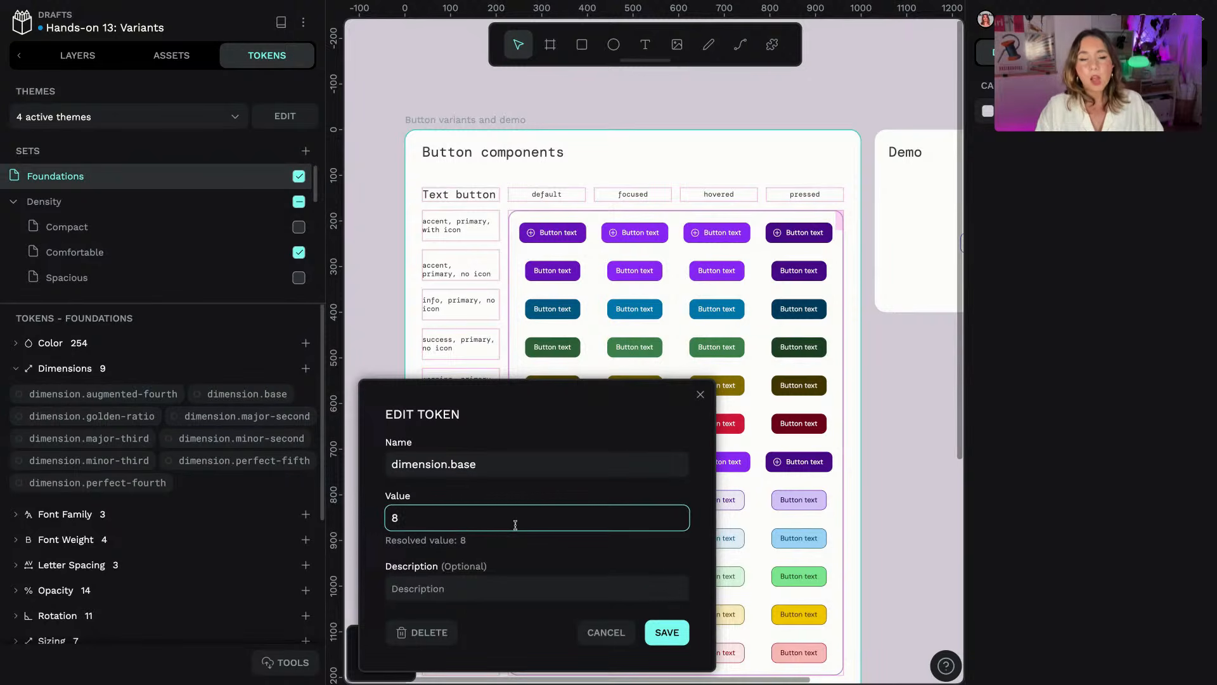
pyautogui.click(614, 633)
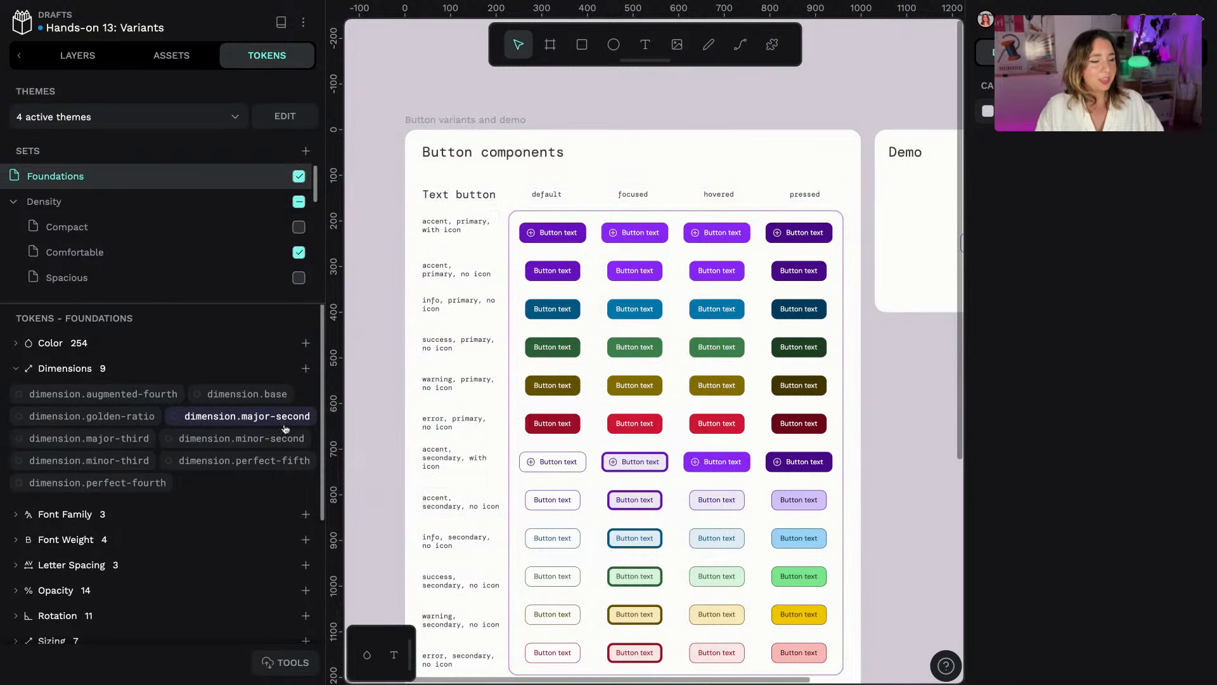
# - Inspect the multiplier value of the dimension.major-second token in the Foundations set and close it without changes
pyautogui.rightClick(281, 415)
pyautogui.click(373, 443)
pyautogui.click(486, 517)
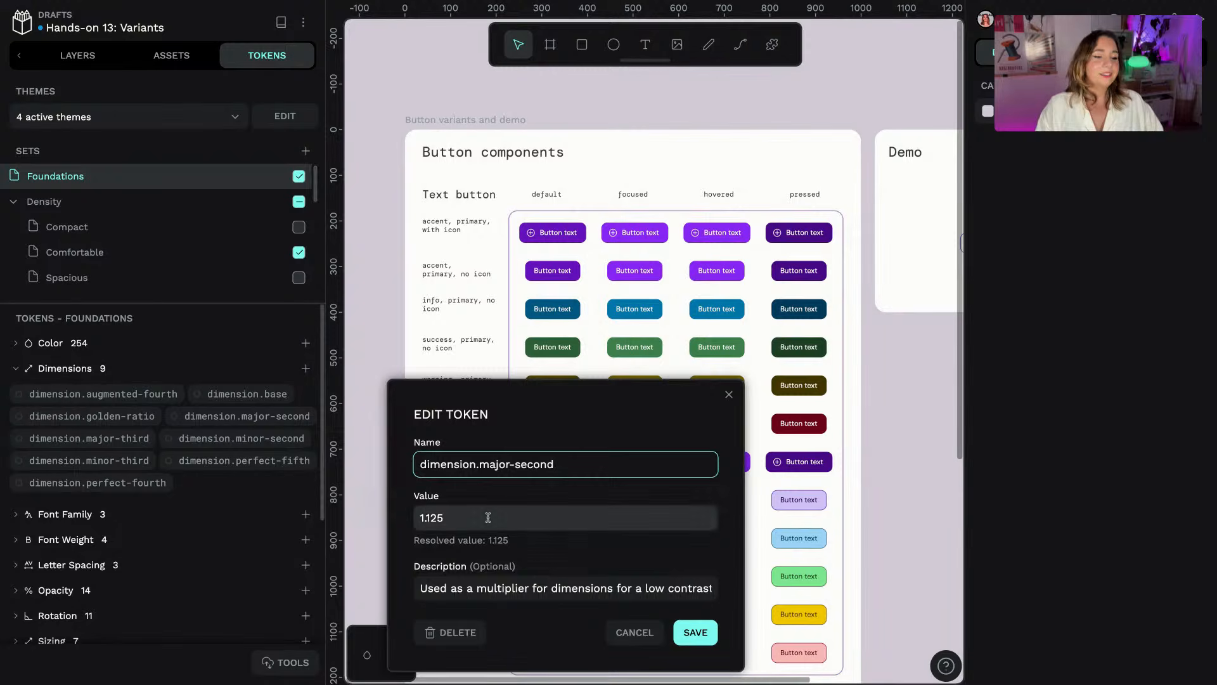
pyautogui.hotkey('ctrl', 'a')
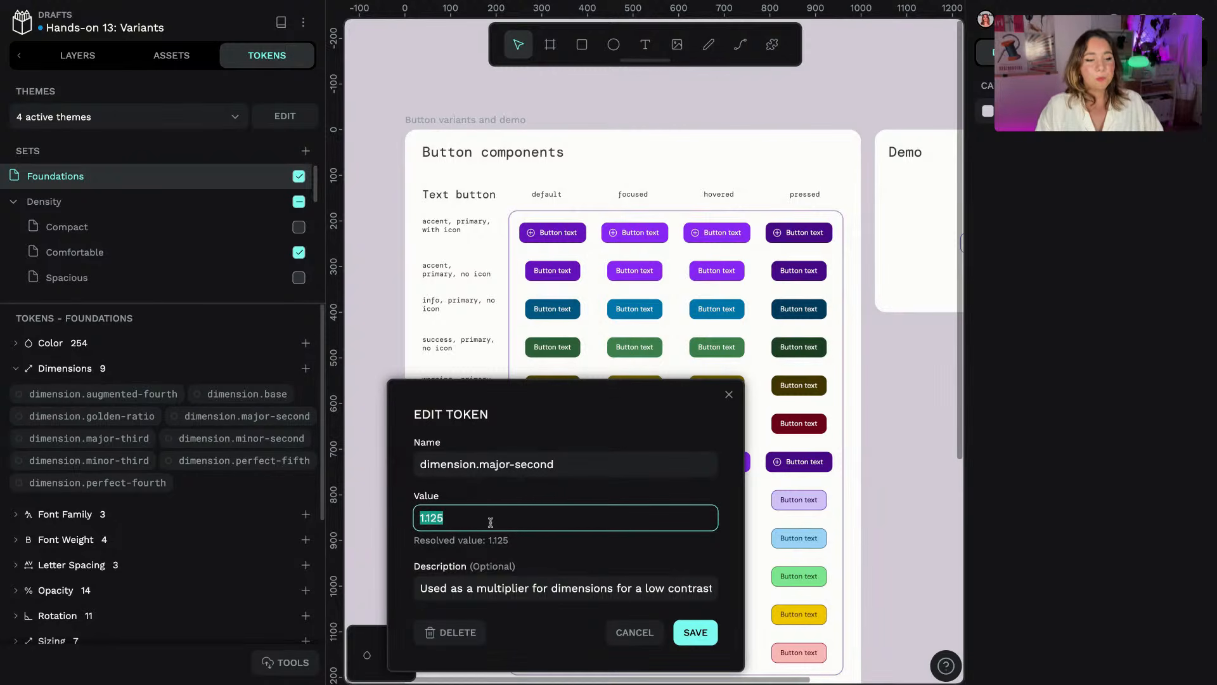
pyautogui.click(647, 639)
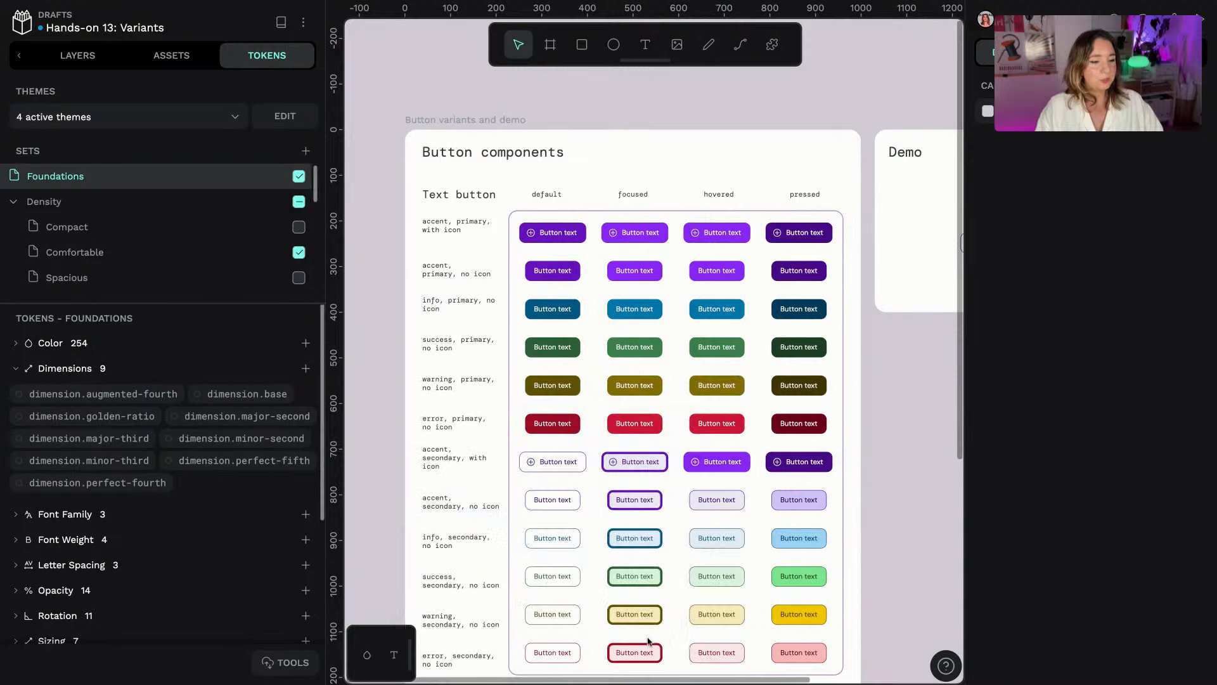
# - Inspect which dimension token dimension.density references in the Density/Comfortable set, leaving it unchanged
pyautogui.scroll(-3, 140, 514)
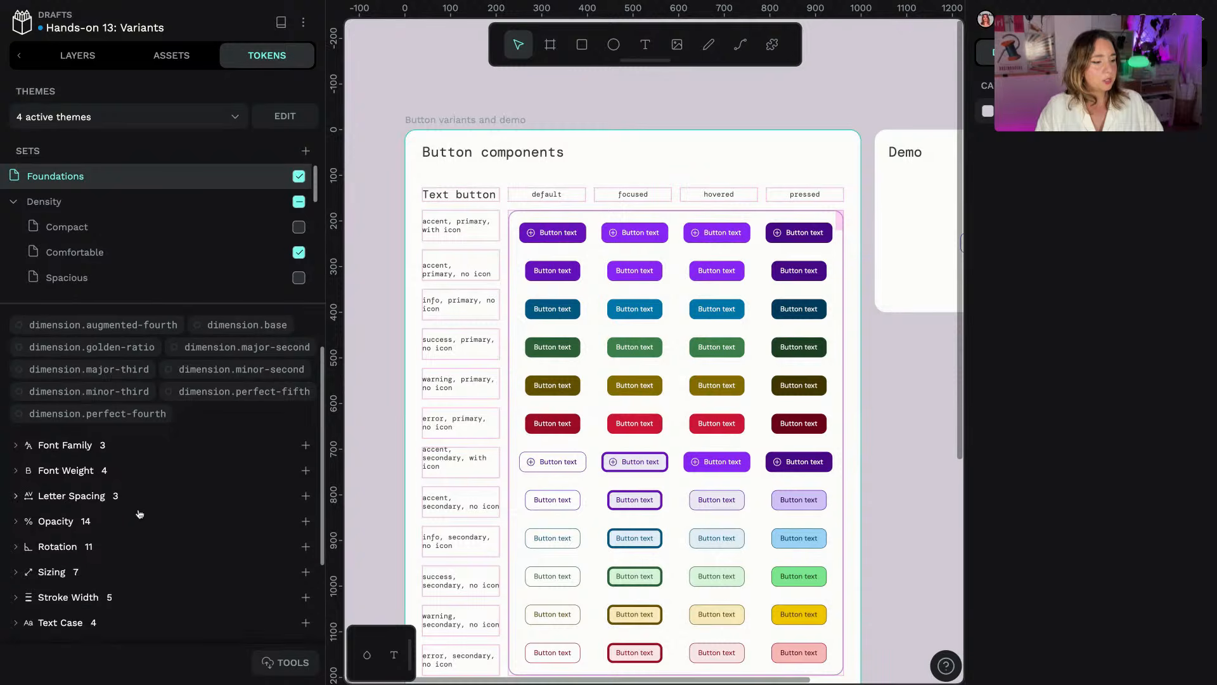
pyautogui.scroll(-1, 130, 251)
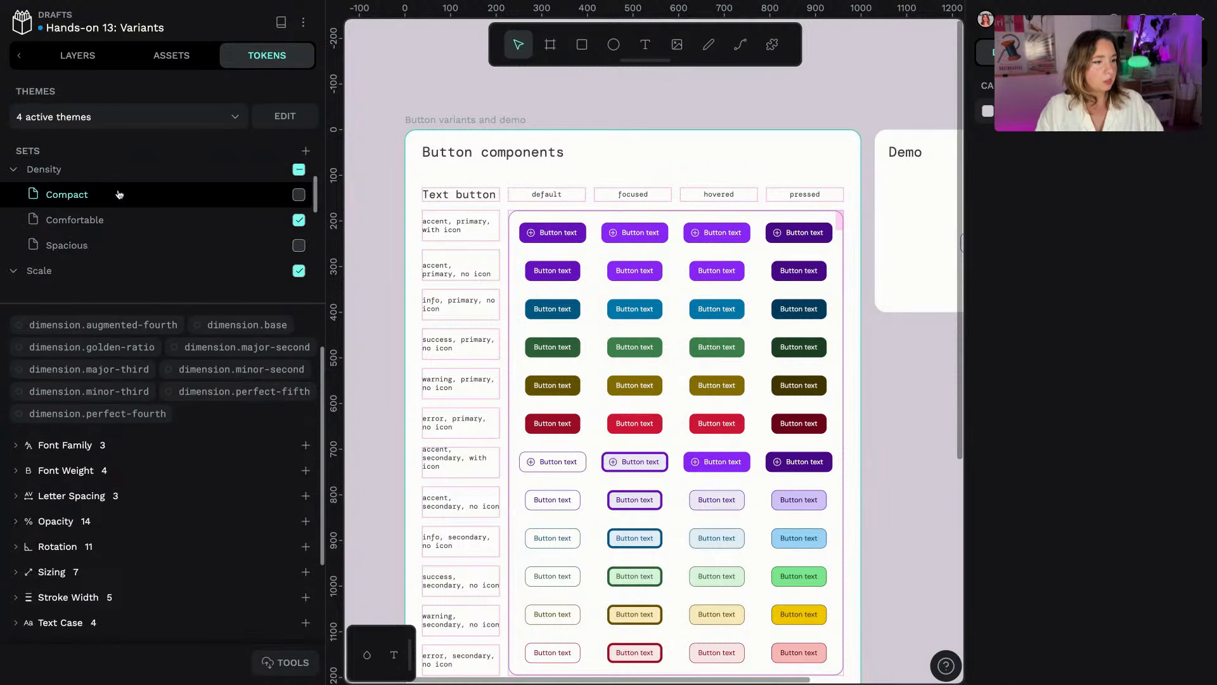
pyautogui.click(120, 217)
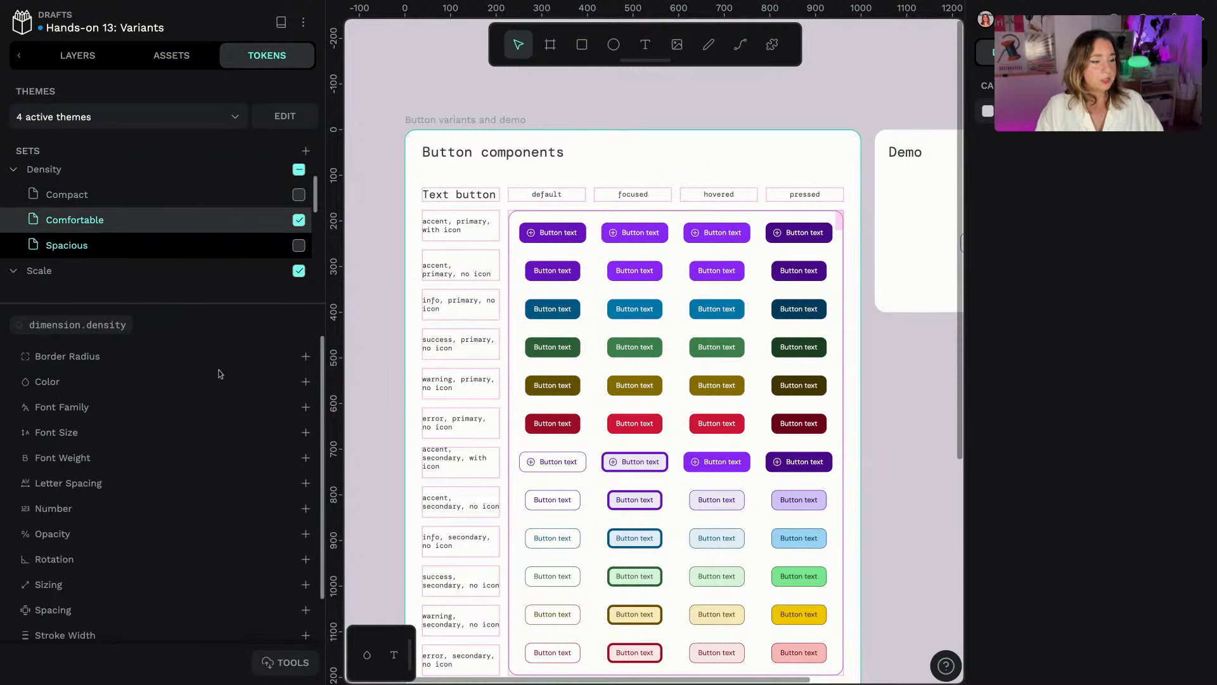
pyautogui.rightClick(112, 368)
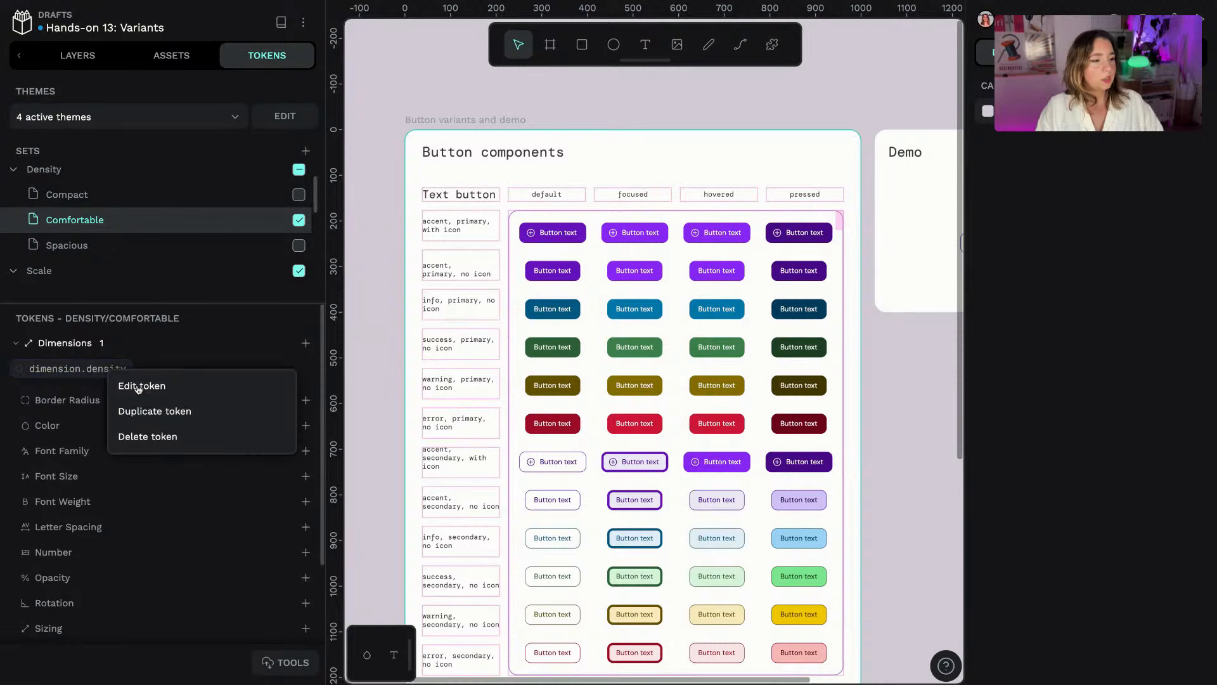
pyautogui.click(138, 386)
pyautogui.click(396, 517)
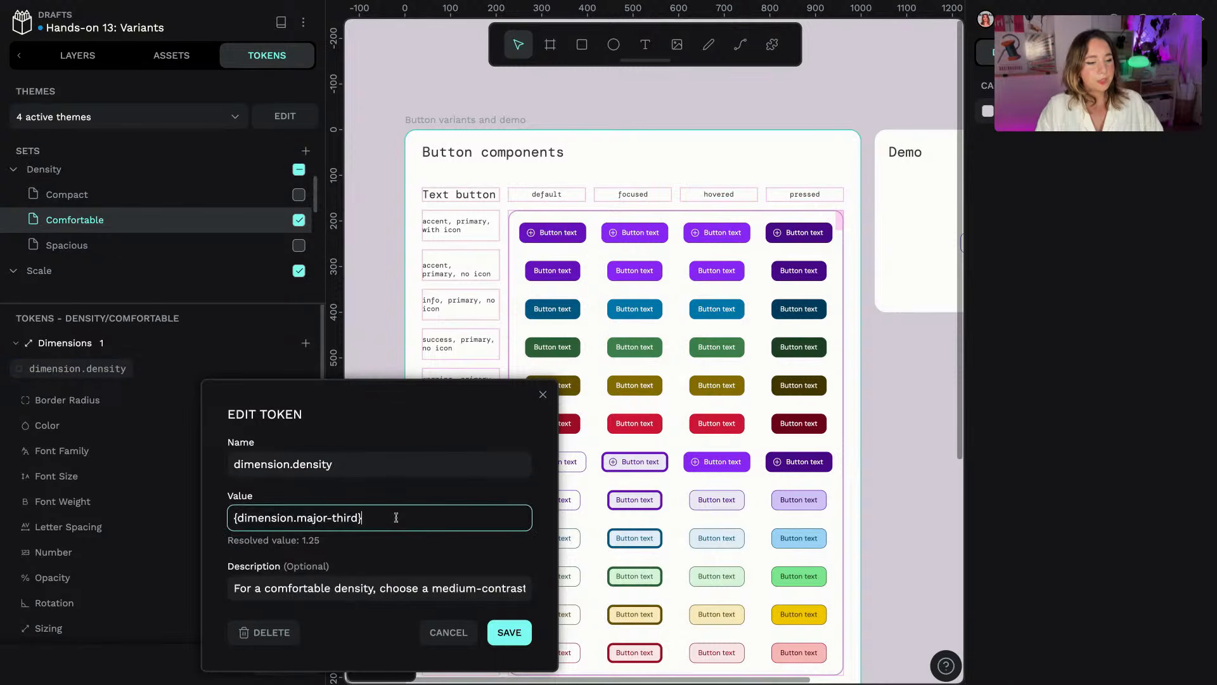
pyautogui.tripleClick(396, 517)
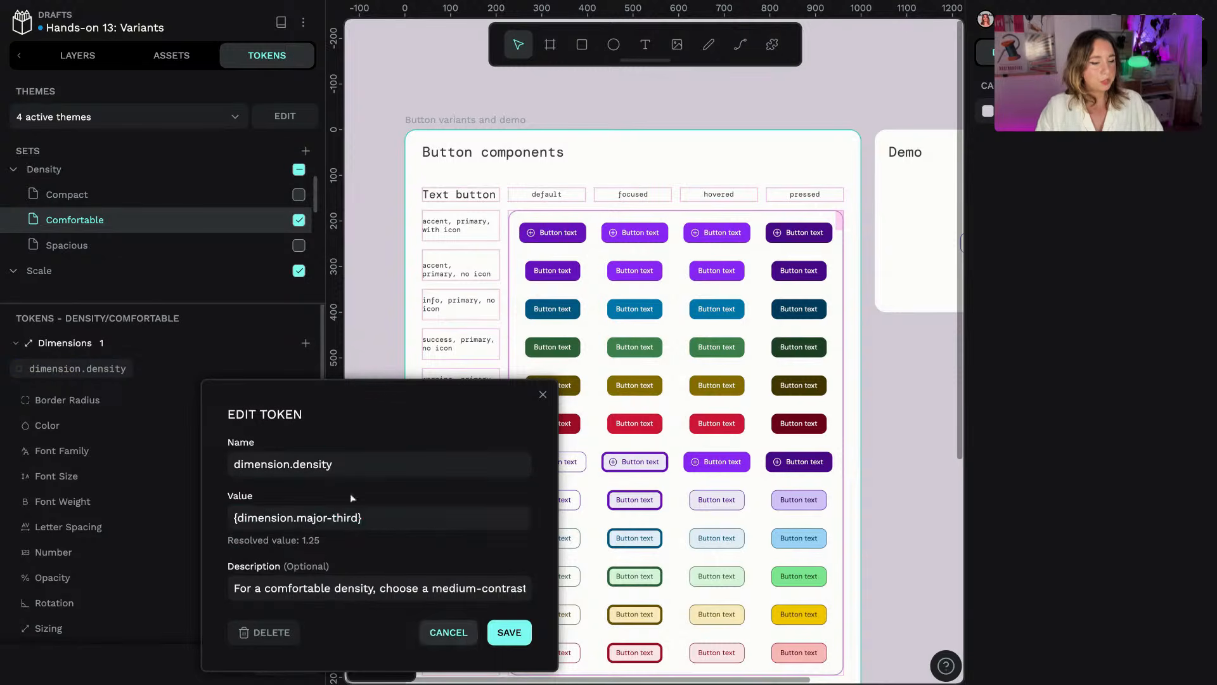
pyautogui.click(448, 632)
# - Examine the formula behind the modular.sm dimension token in the Scale/Modular set and cancel the edit
pyautogui.scroll(-3, 120, 252)
pyautogui.click(94, 238)
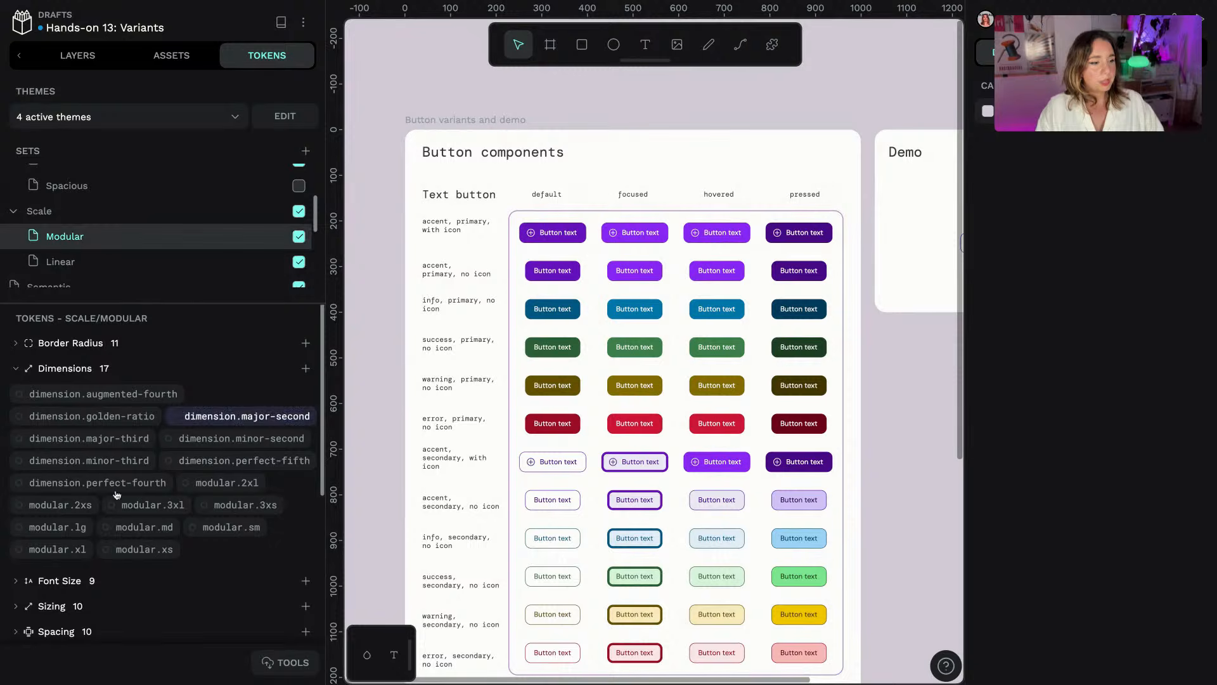
pyautogui.rightClick(223, 529)
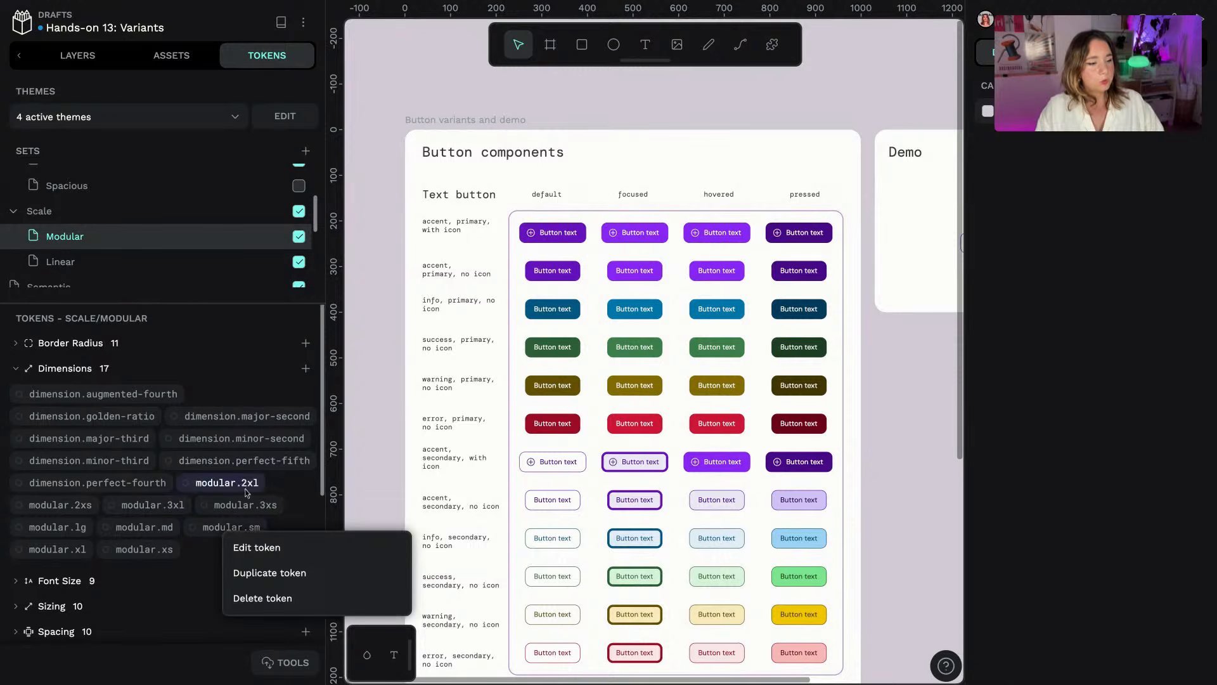
pyautogui.click(264, 554)
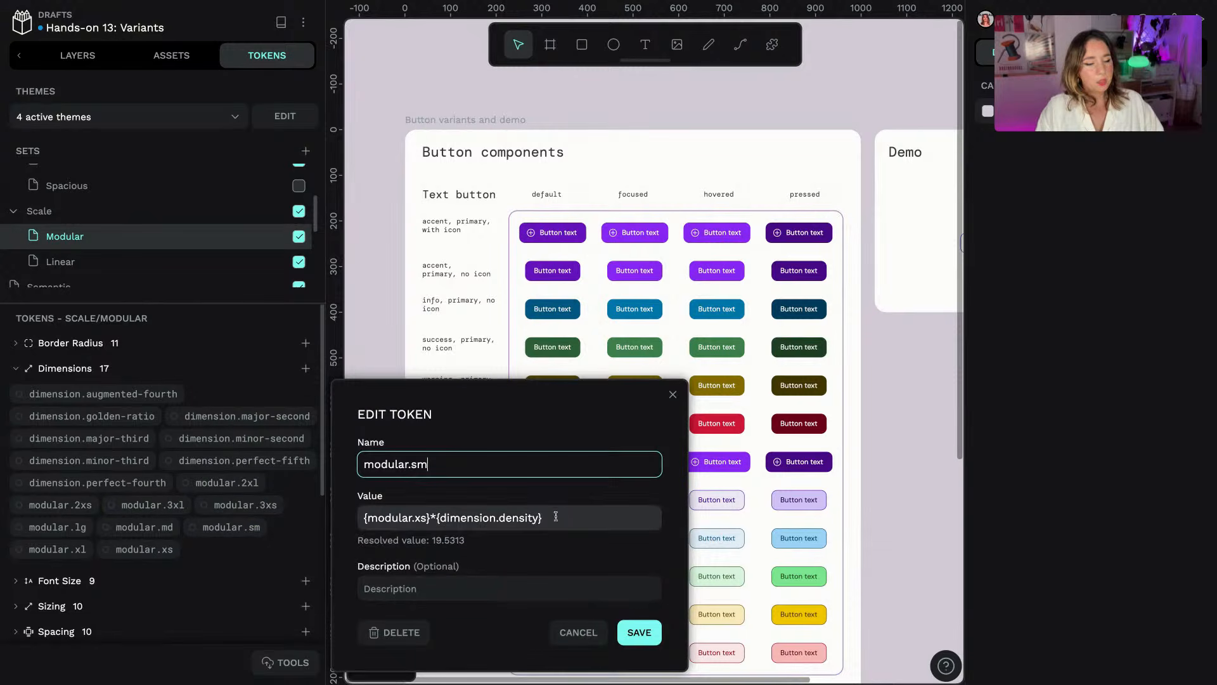
pyautogui.moveTo(571, 525); pyautogui.dragTo(362, 518)
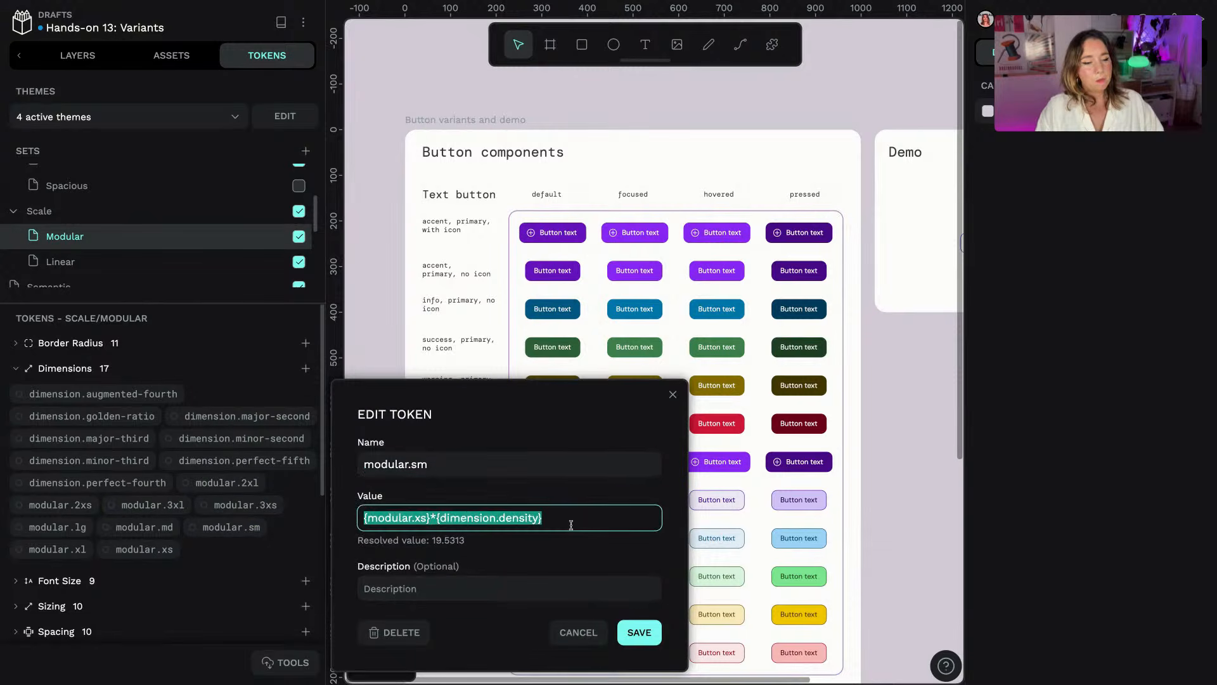
pyautogui.click(439, 517)
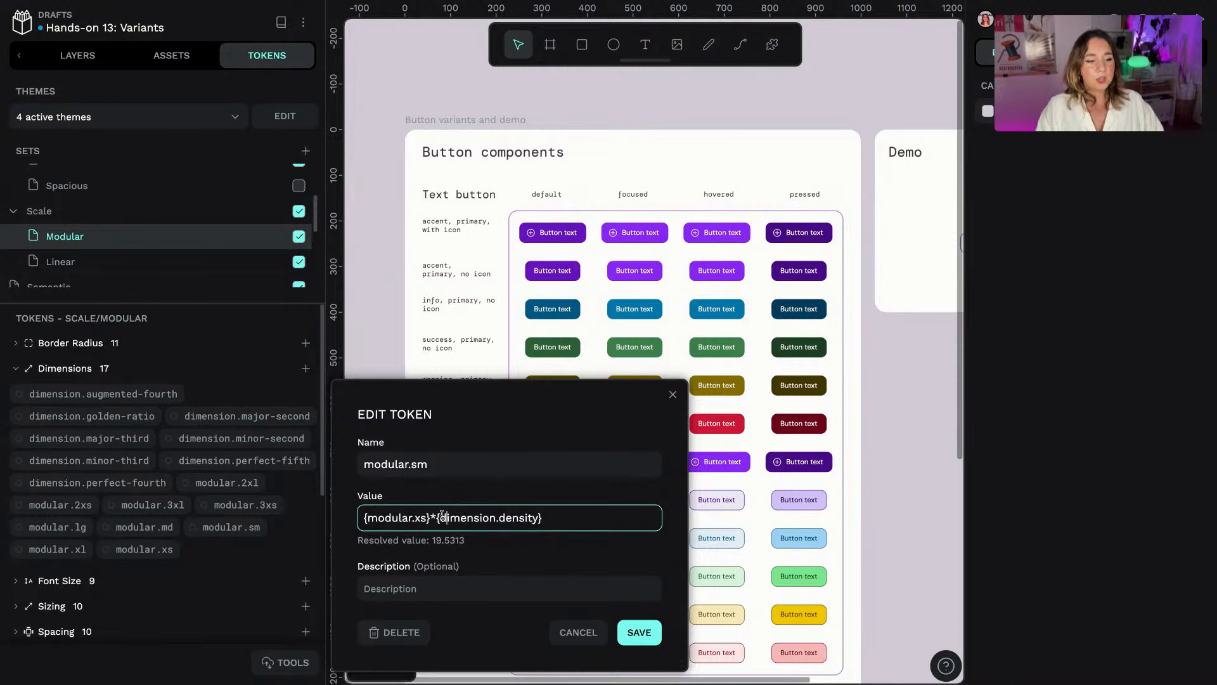
pyautogui.moveTo(438, 517); pyautogui.dragTo(415, 518)
pyautogui.click(490, 519)
pyautogui.click(569, 521)
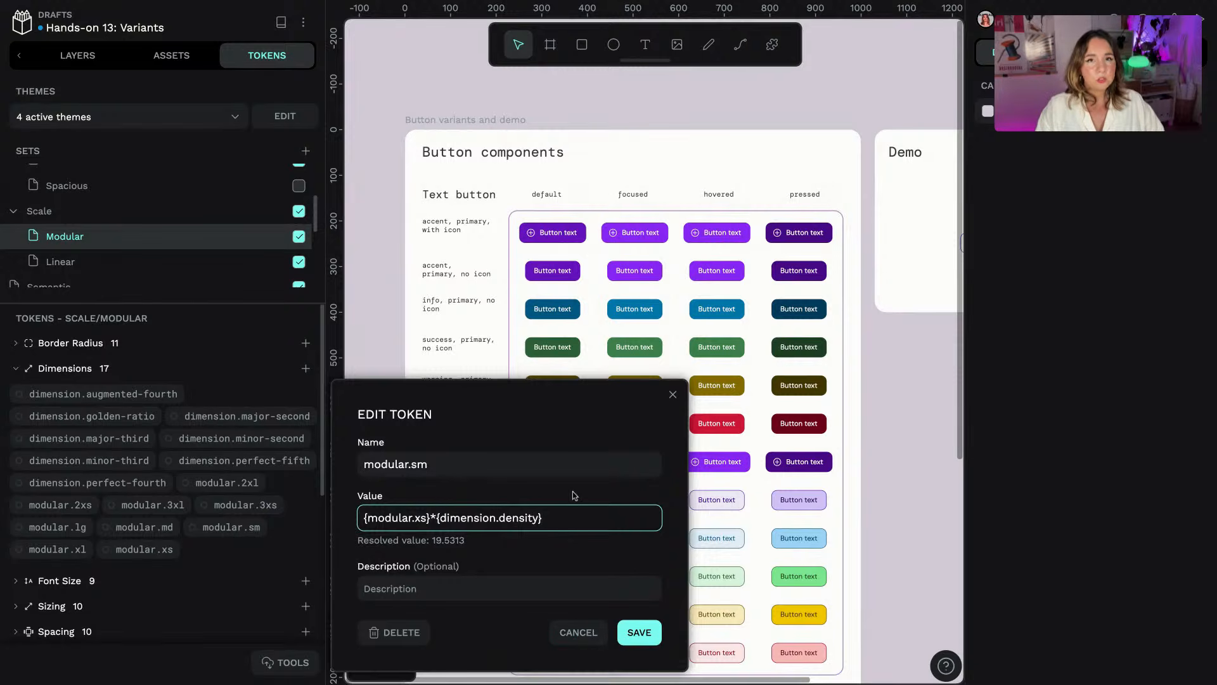
pyautogui.click(578, 633)
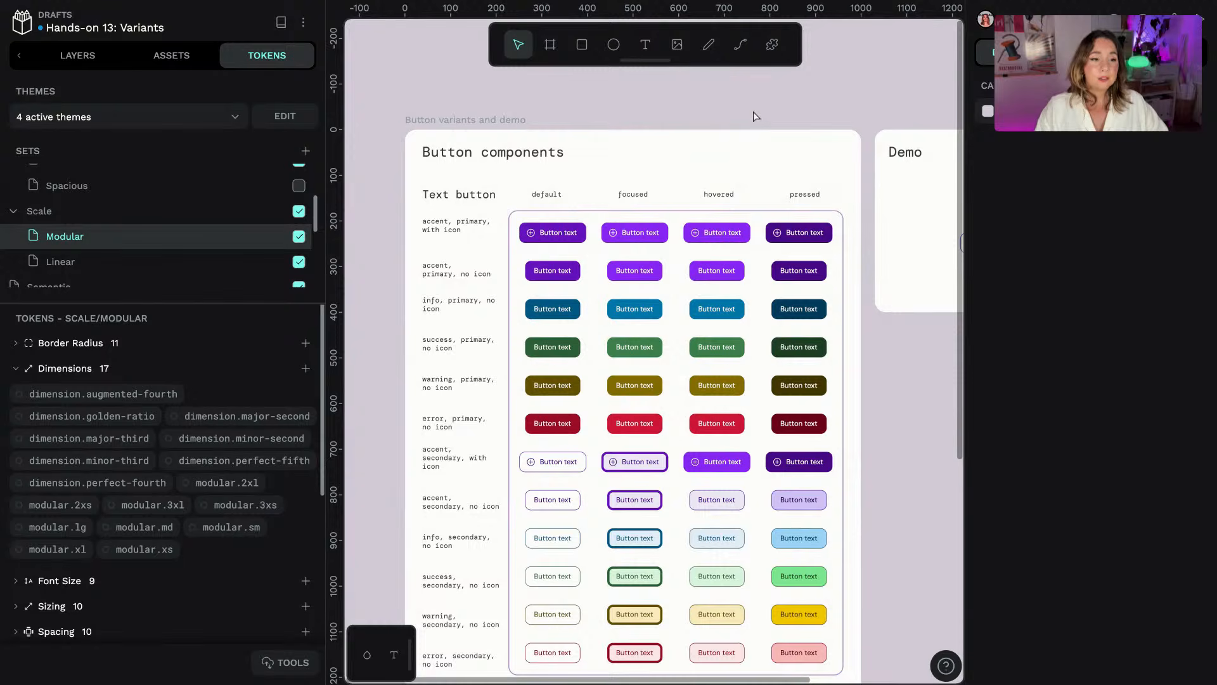
pyautogui.scroll(2, 151, 215)
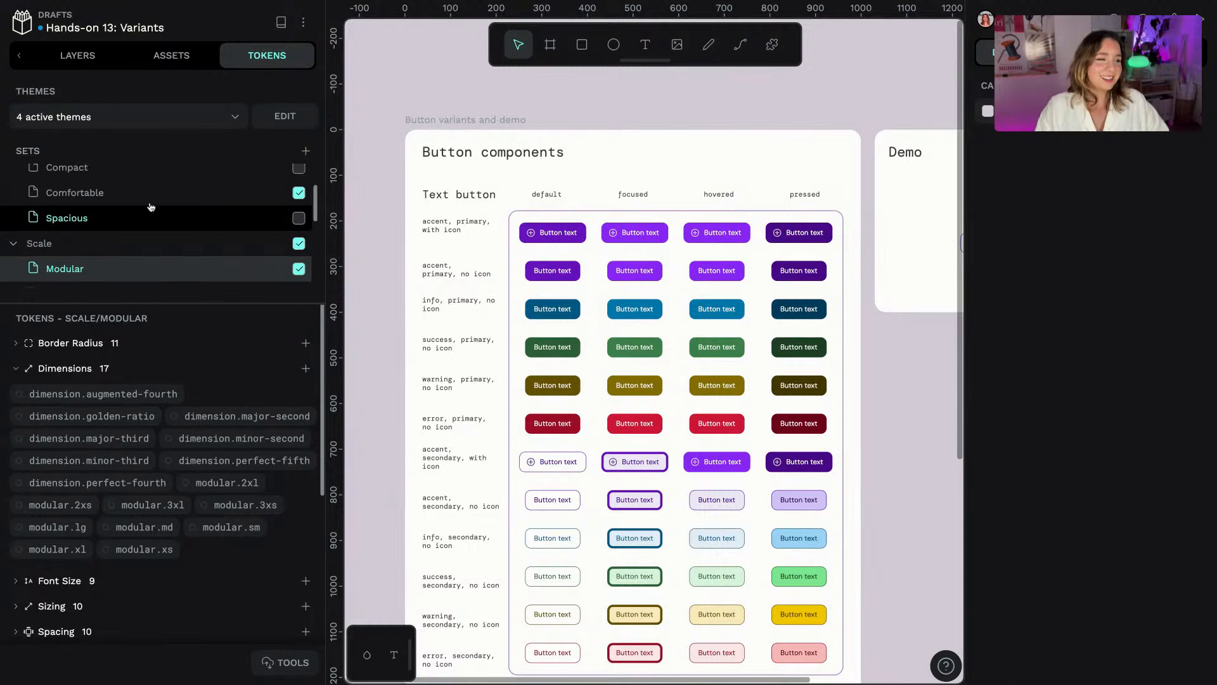
pyautogui.scroll(2, 151, 207)
pyautogui.scroll(-4, 239, 227)
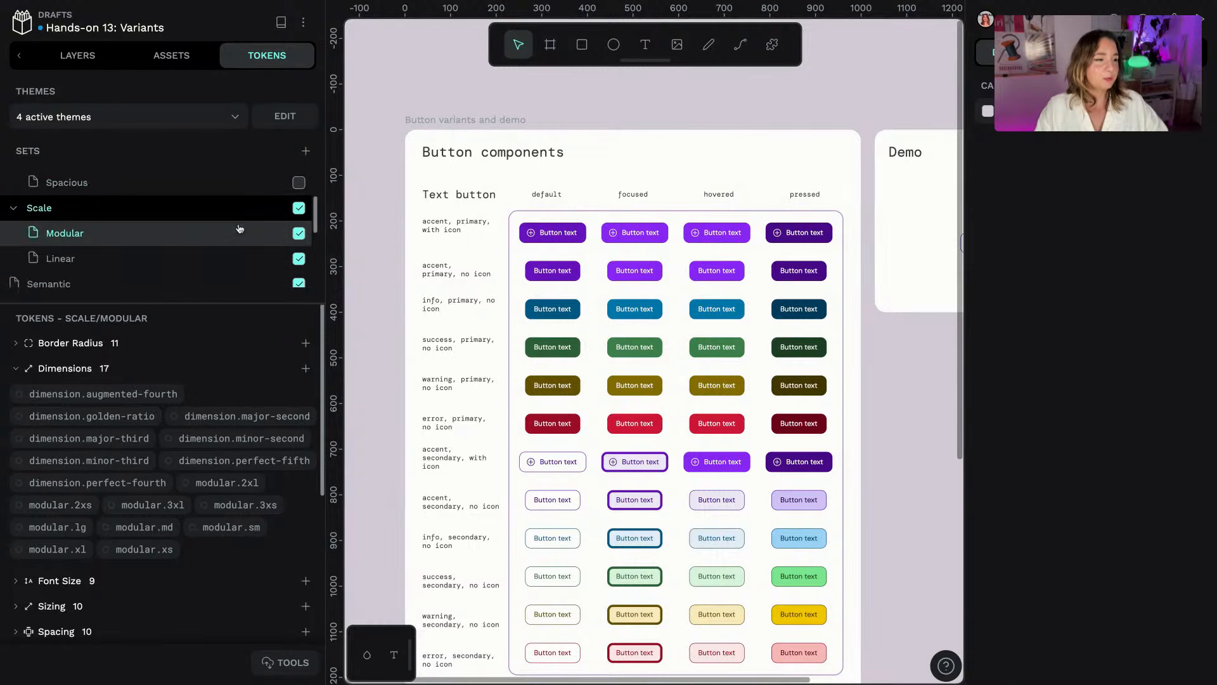
pyautogui.scroll(-4, 240, 228)
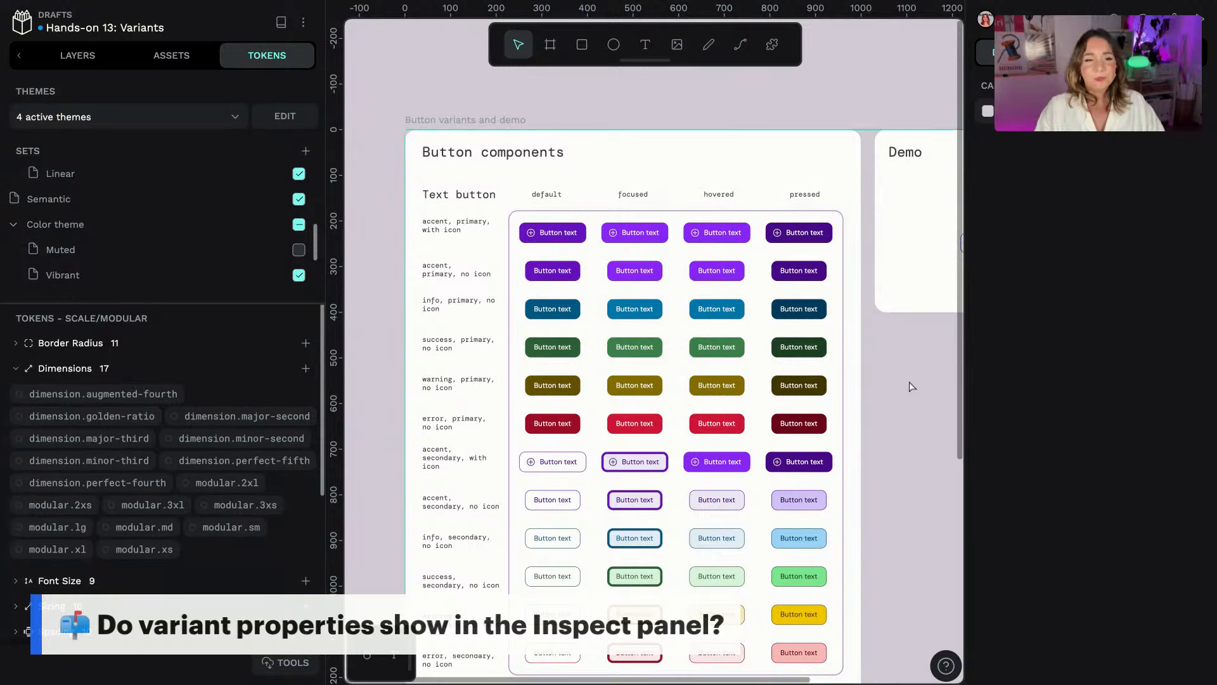
# - Switch the Demo board's Sign up button to the hovered state and the primary type
pyautogui.scroll(1, 910, 385)
pyautogui.scroll(1, 901, 384)
pyautogui.hscroll(-1, 901, 384)
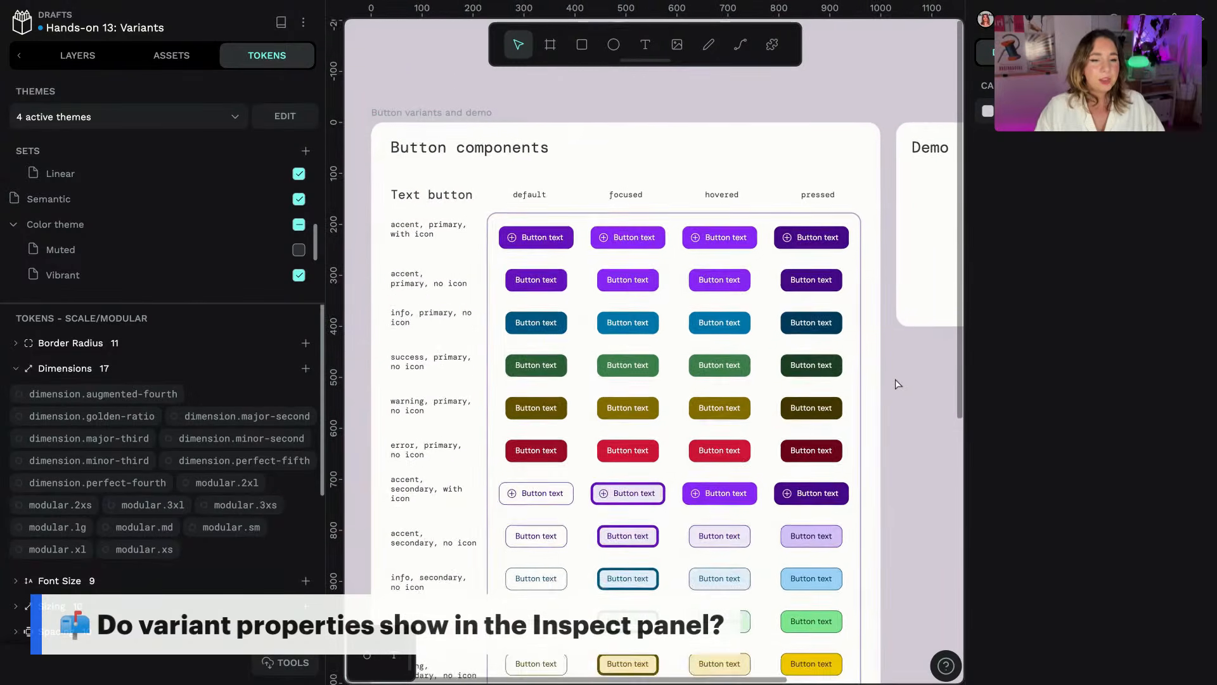
pyautogui.hscroll(5, 907, 387)
pyautogui.scroll(1, 906, 386)
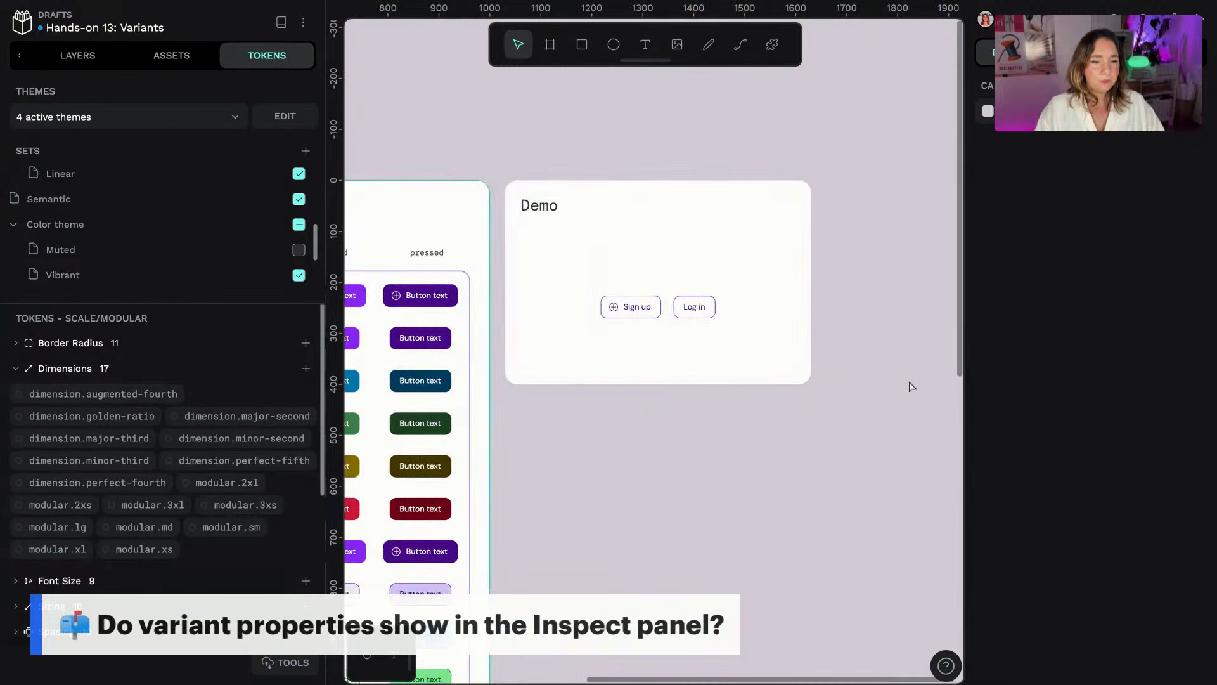
pyautogui.scroll(2, 666, 374)
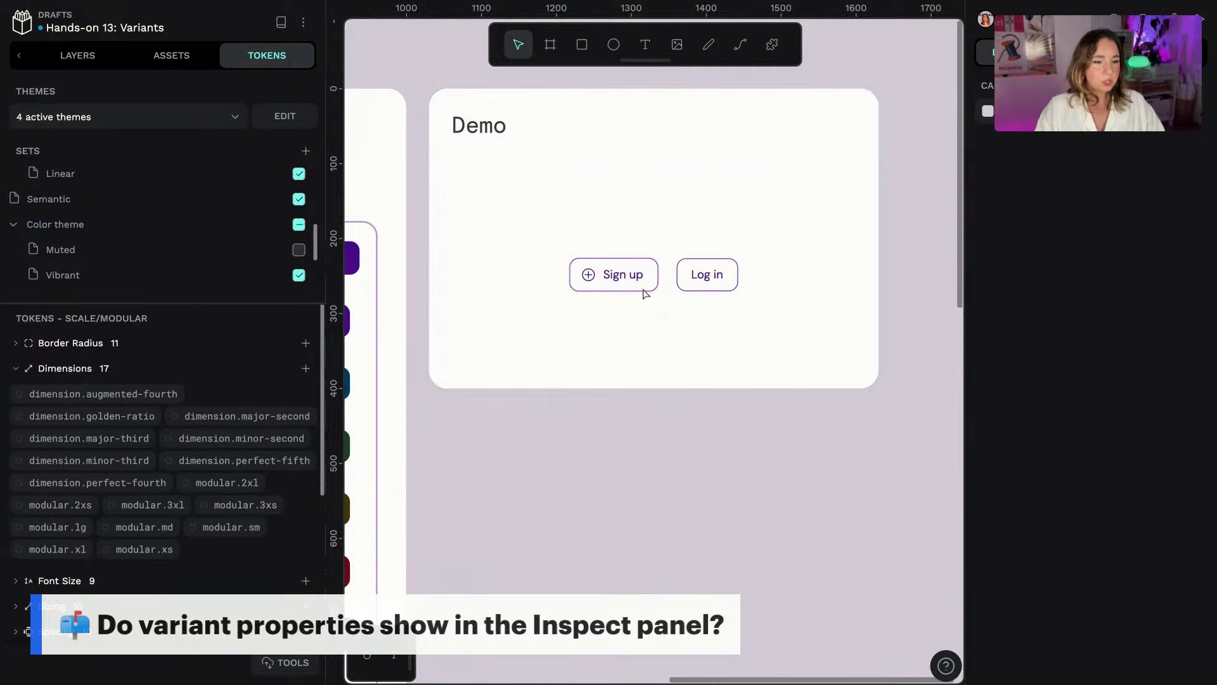
pyautogui.click(641, 284)
pyautogui.click(1148, 384)
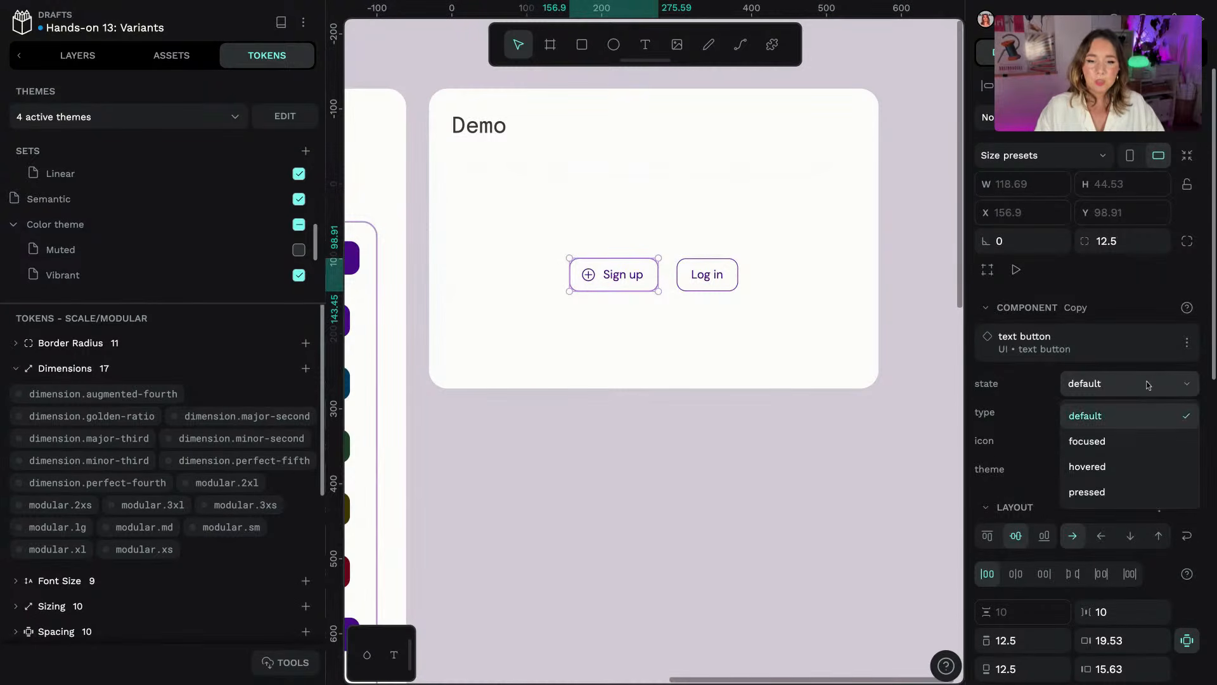
pyautogui.click(1106, 466)
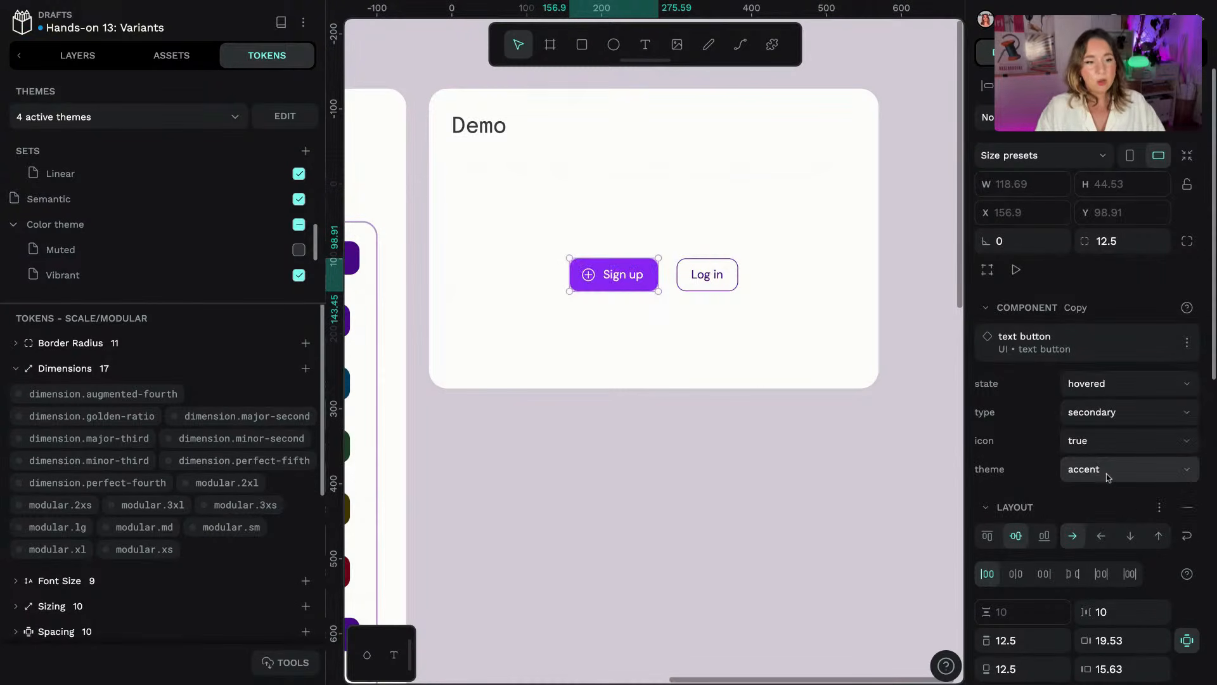
pyautogui.click(1109, 412)
pyautogui.click(1115, 444)
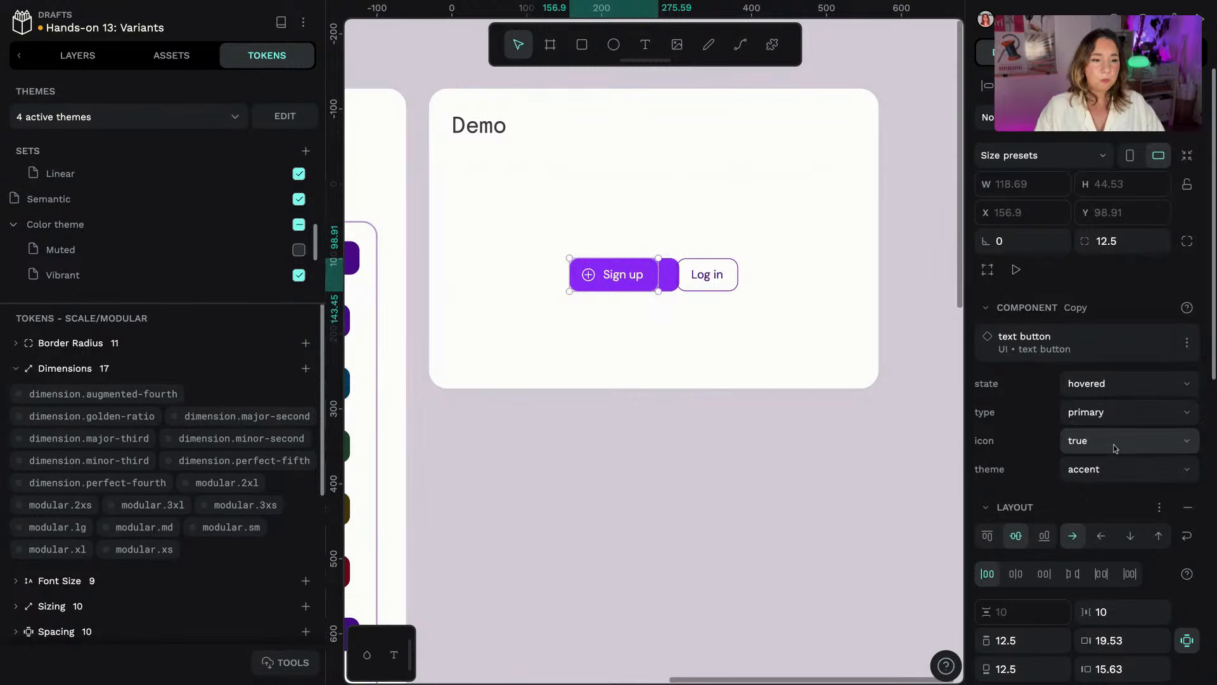
# - Set the Sign up button's icon property to false and its theme to success
pyautogui.click(1110, 449)
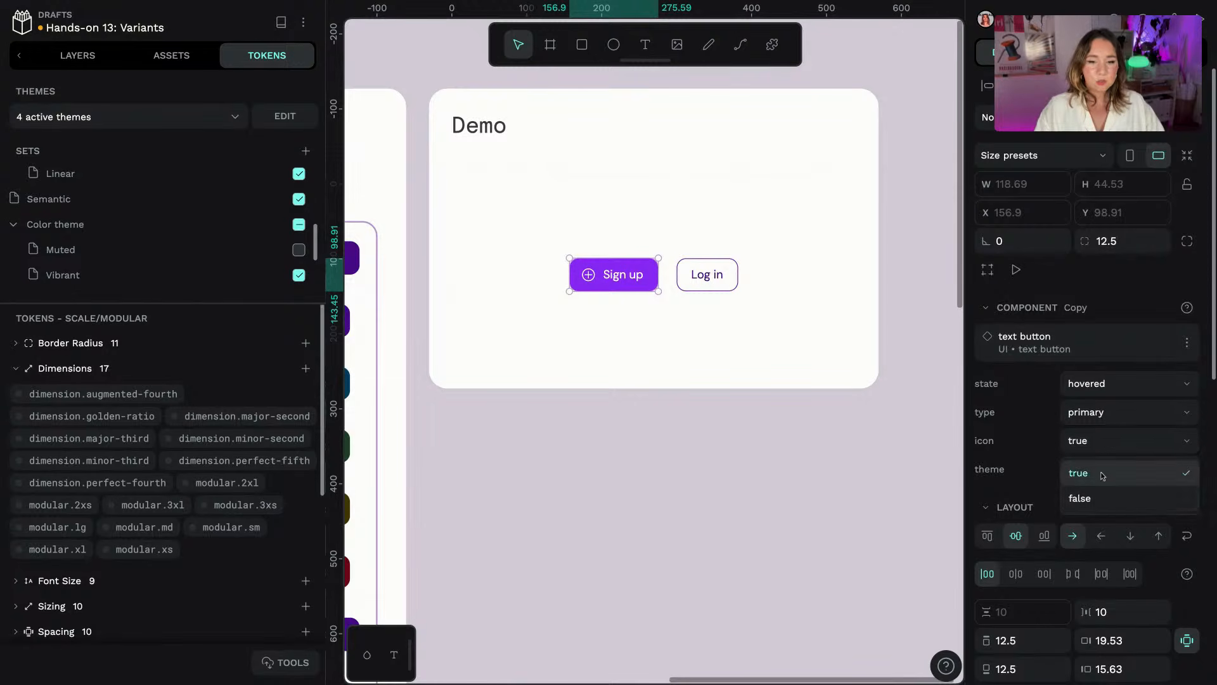
pyautogui.click(1105, 499)
pyautogui.click(1105, 474)
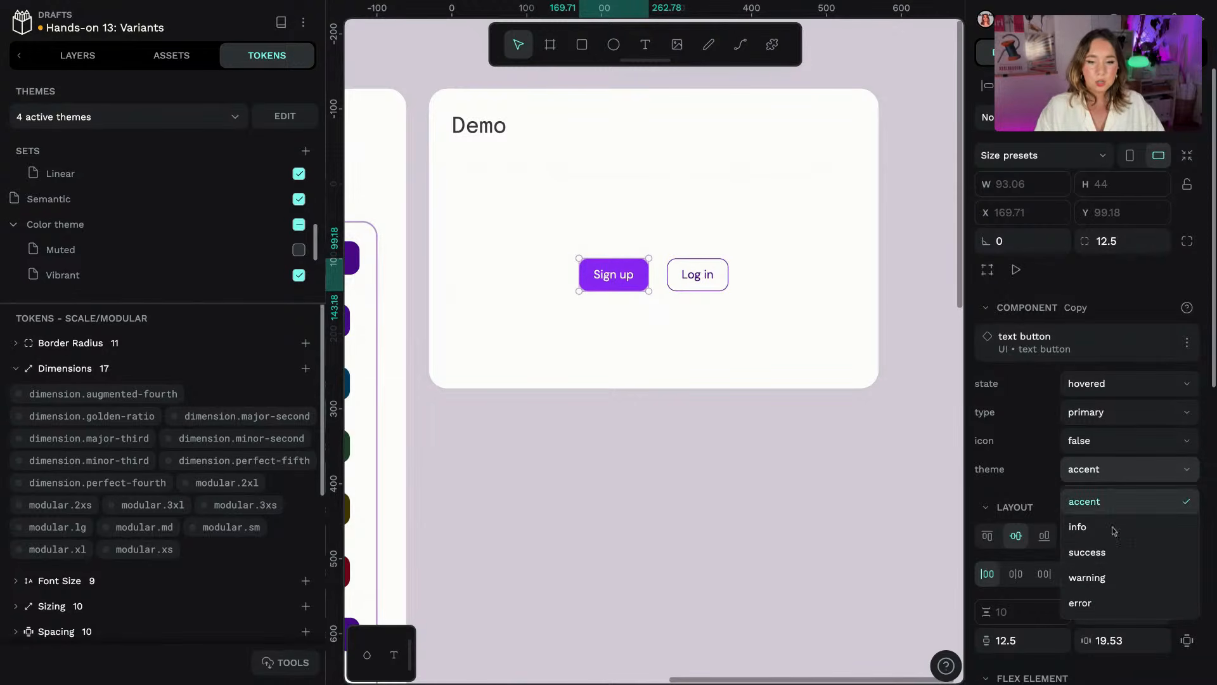
pyautogui.click(1111, 553)
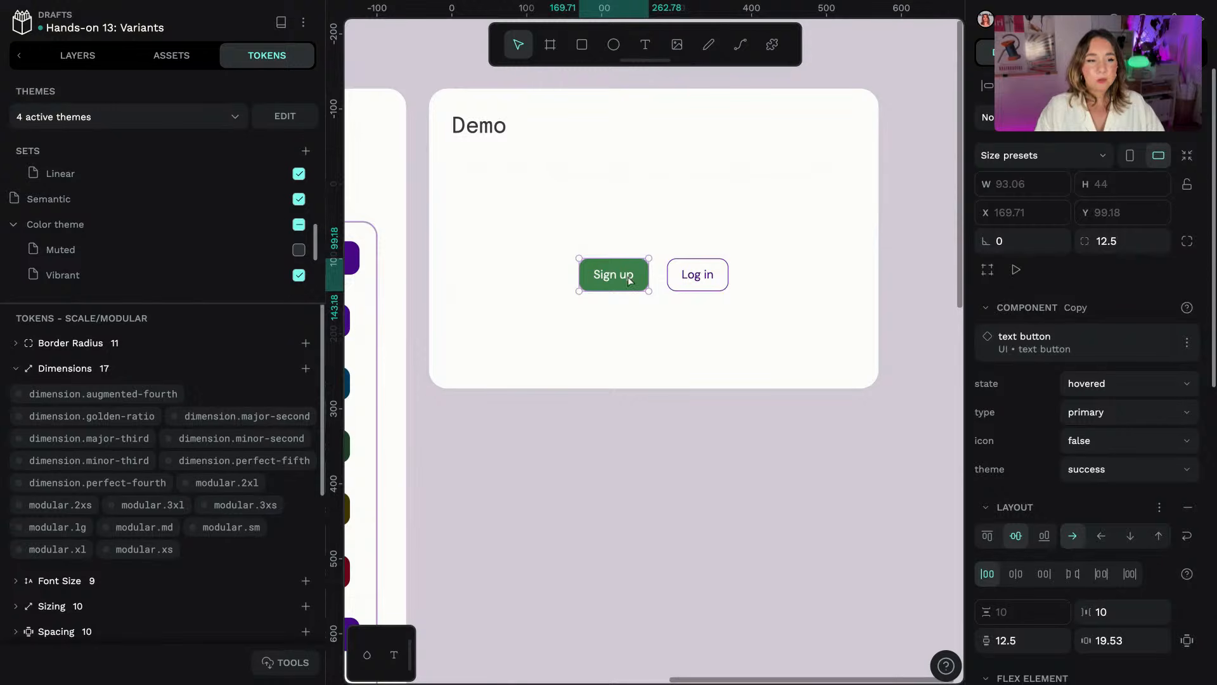
# - Inspect the Sign up button's variant properties, styles and generated code, and leave inspection with nothing selected
pyautogui.click(1169, 52)
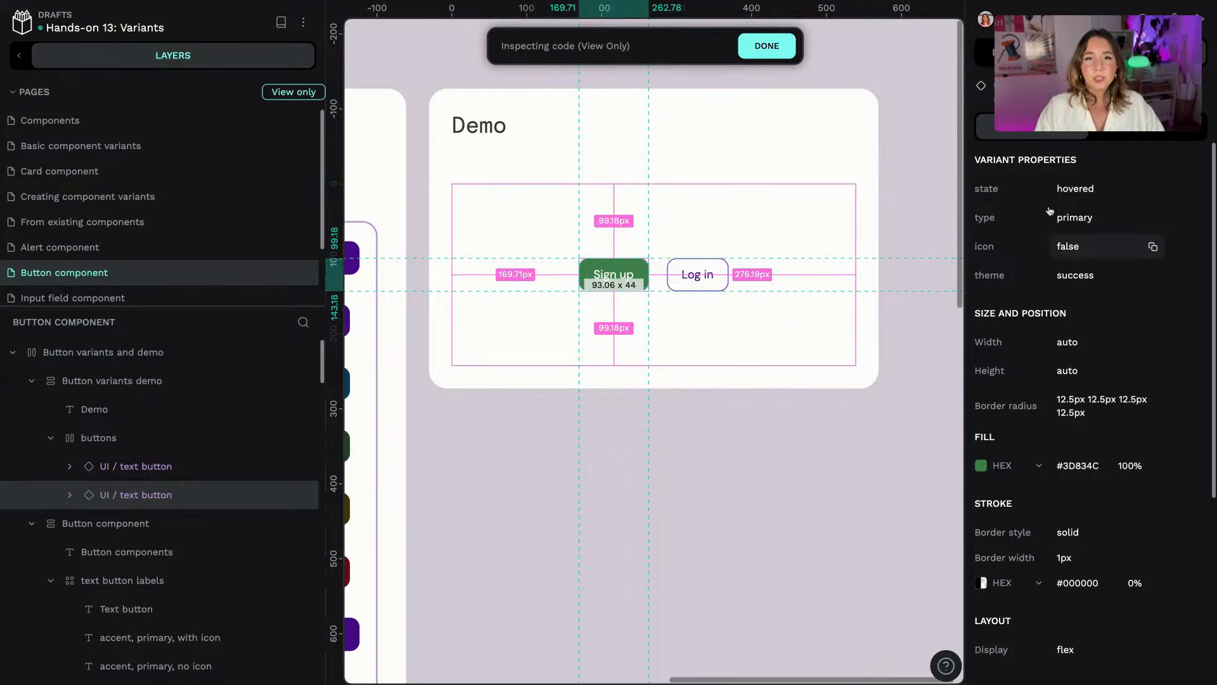
pyautogui.scroll(-1, 1103, 203)
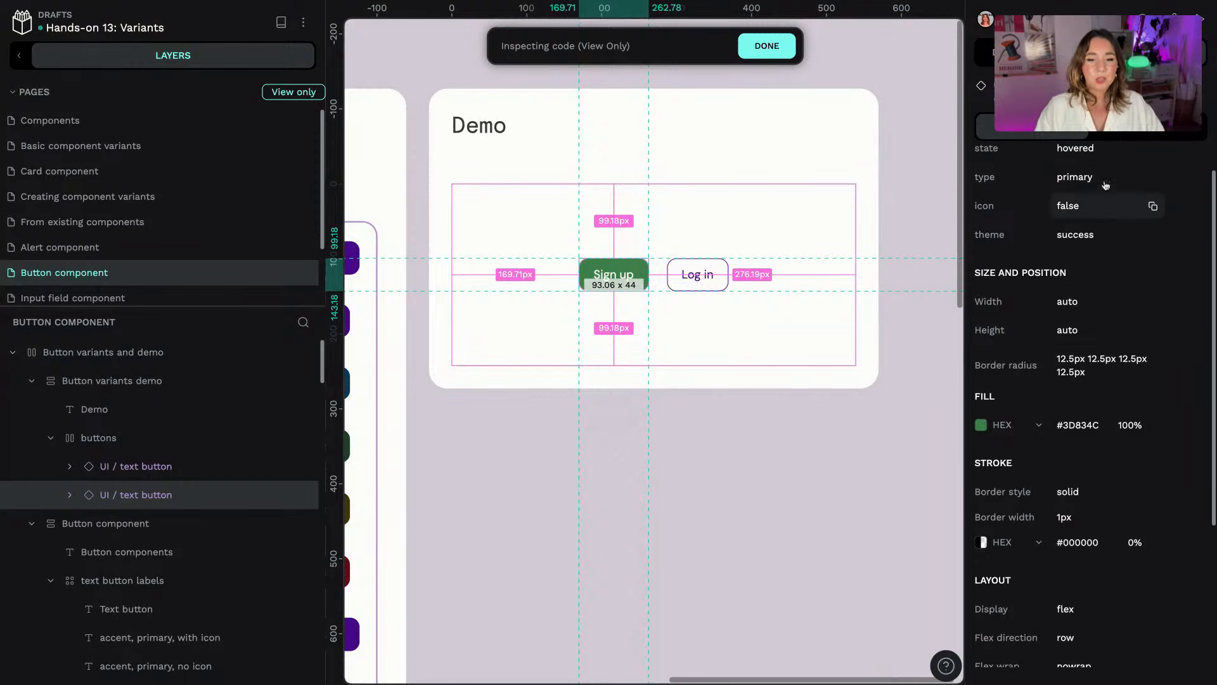
pyautogui.scroll(-2, 1116, 364)
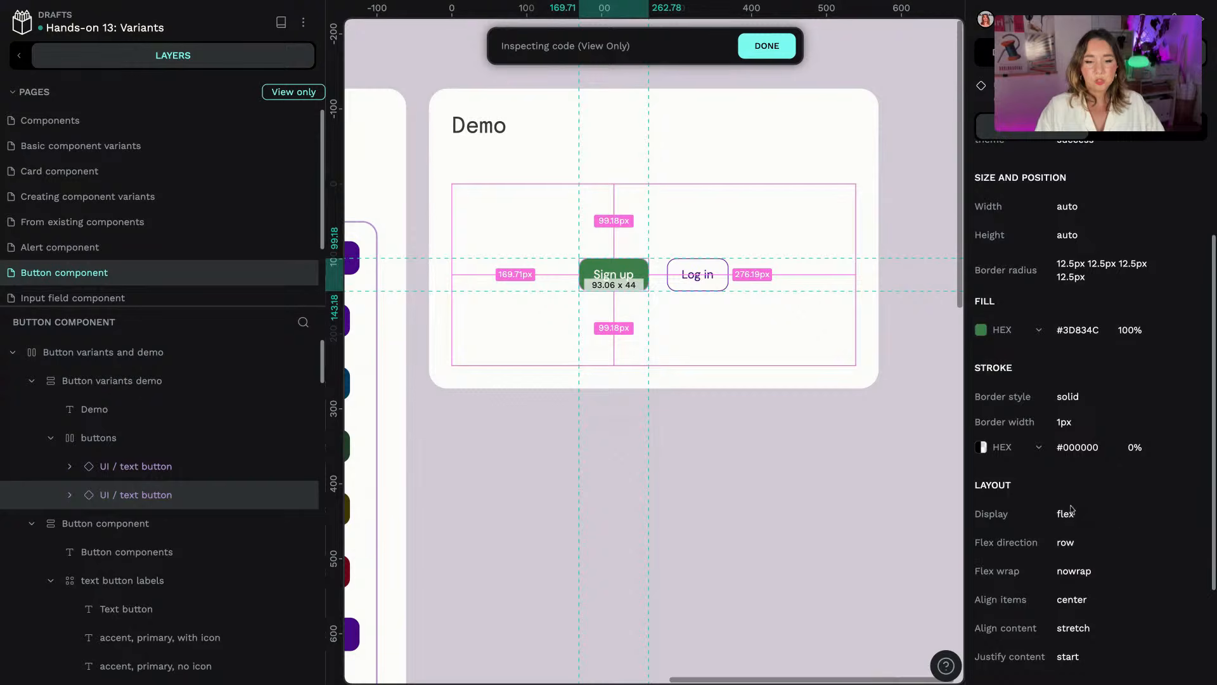
pyautogui.scroll(3, 1103, 545)
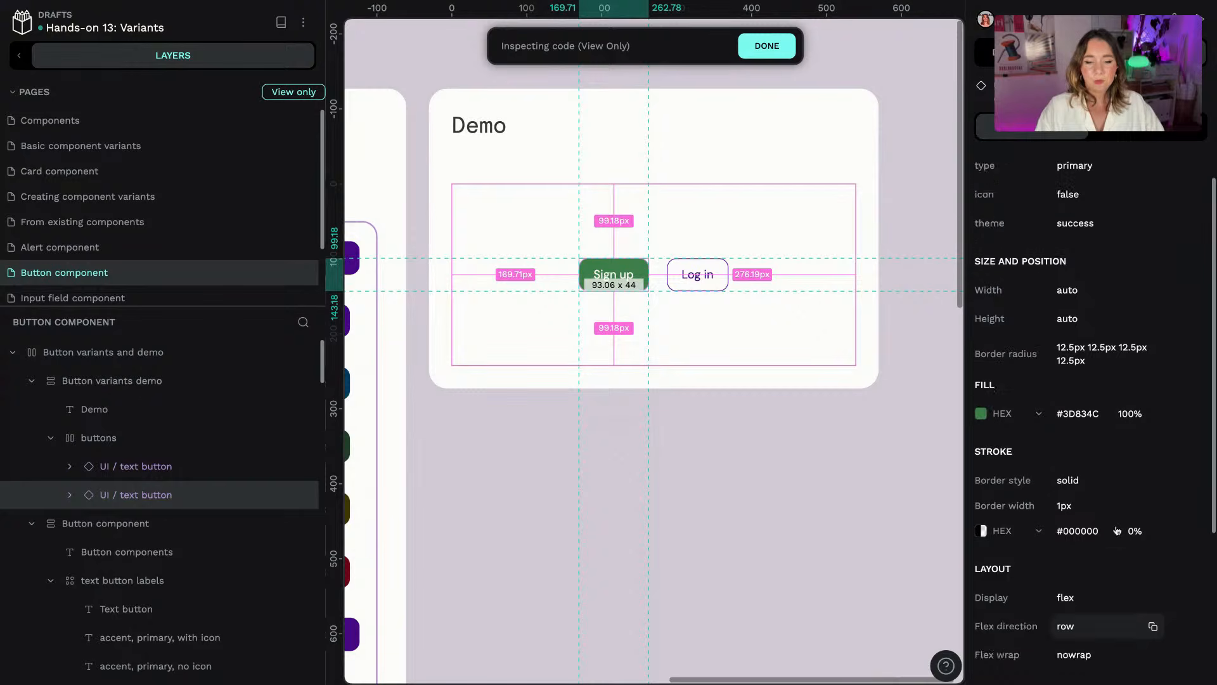
pyautogui.click(1148, 124)
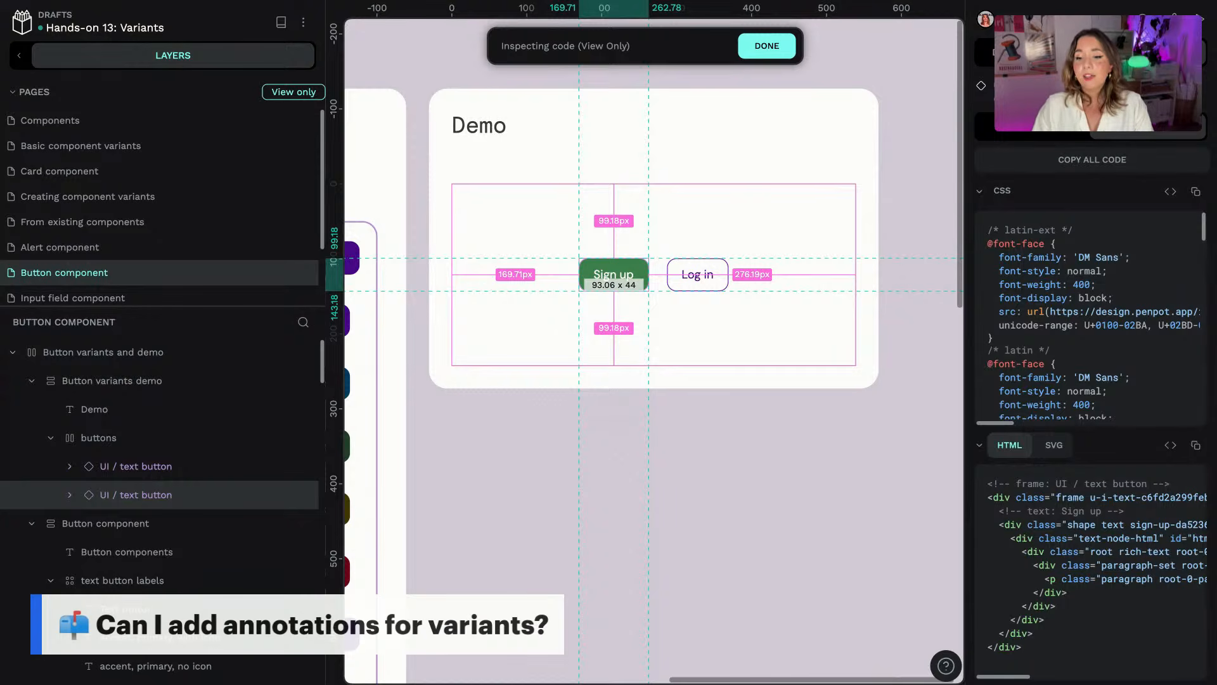
pyautogui.click(754, 45)
pyautogui.click(609, 426)
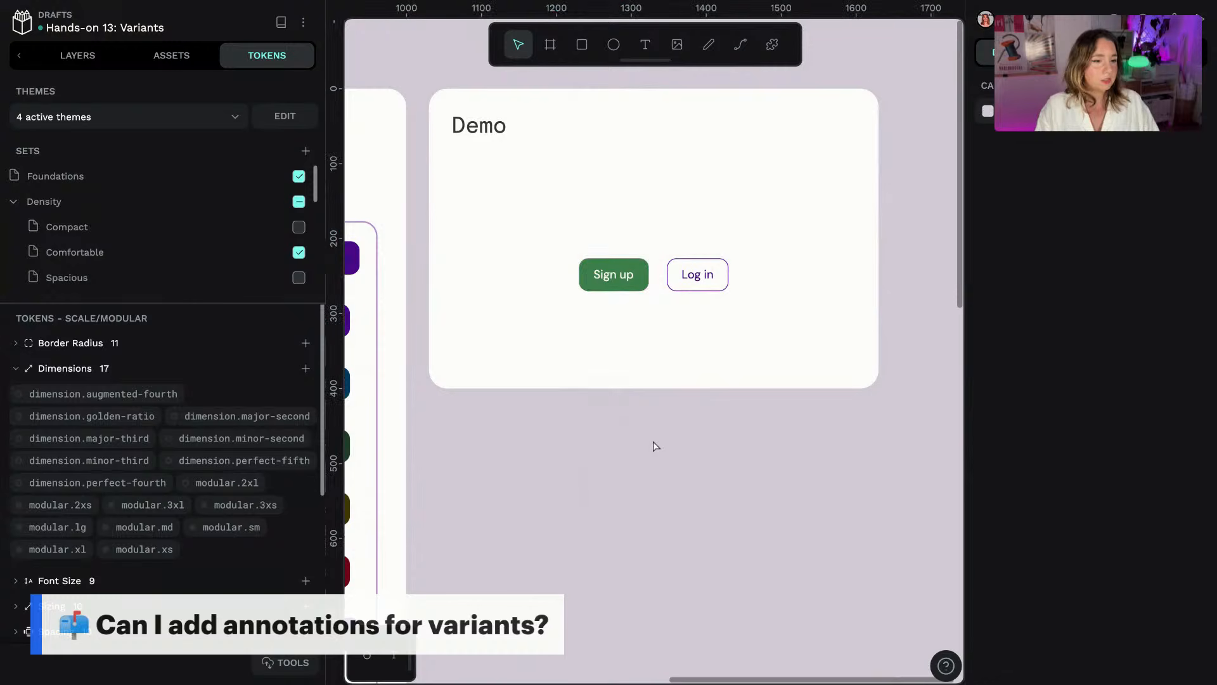
# - Start a new annotation on the hovered, primary, no-icon success variant of the text button component
pyautogui.hscroll(-5, 571, 463)
pyautogui.scroll(-2, 571, 462)
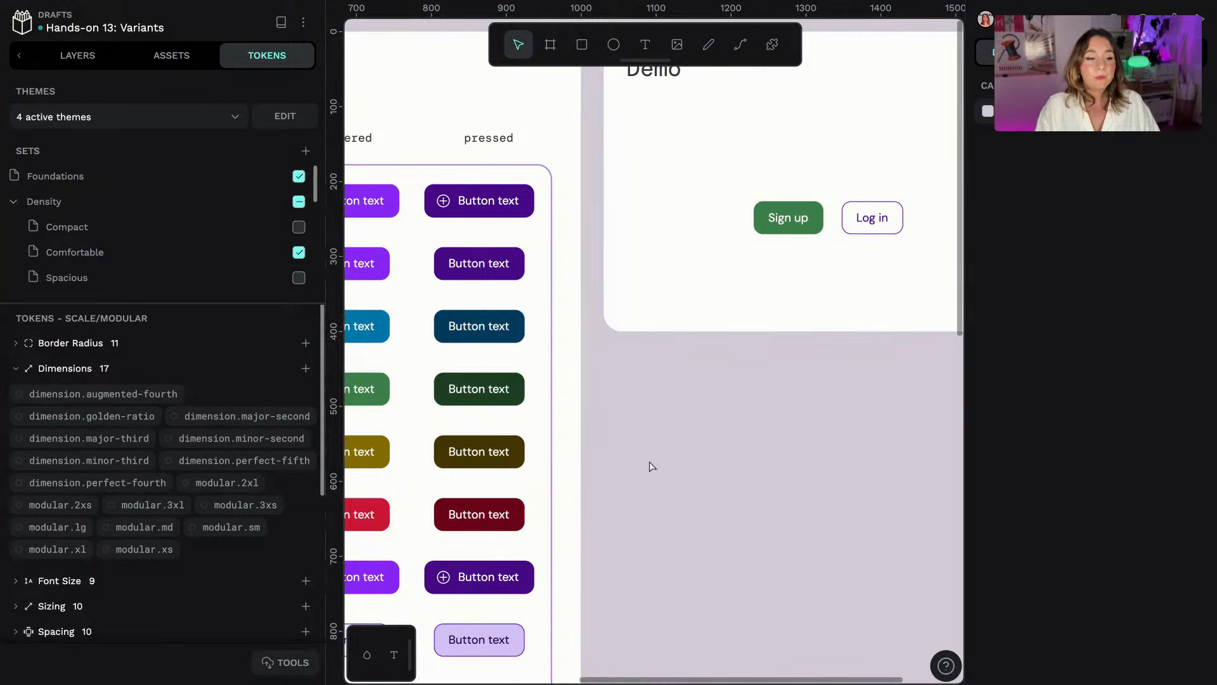
pyautogui.hscroll(-5, 651, 466)
pyautogui.scroll(-1, 652, 466)
pyautogui.scroll(-1, 651, 465)
pyautogui.hscroll(-3, 652, 466)
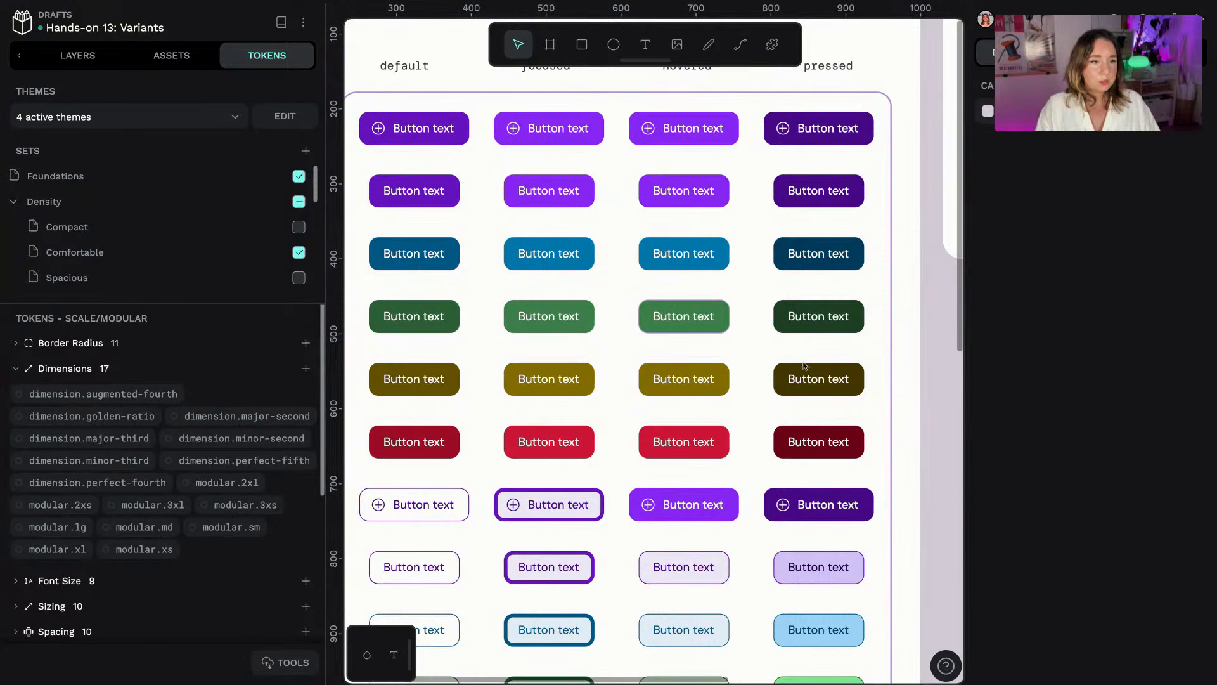
pyautogui.scroll(-1, 883, 168)
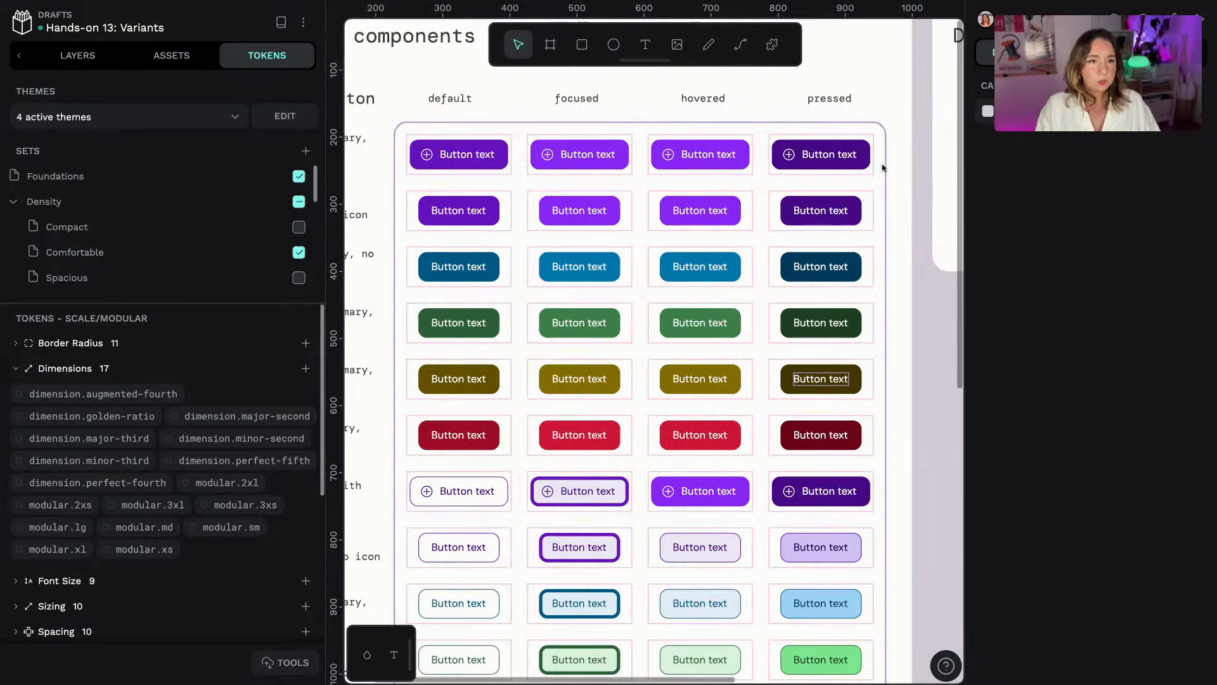
pyautogui.click(734, 335)
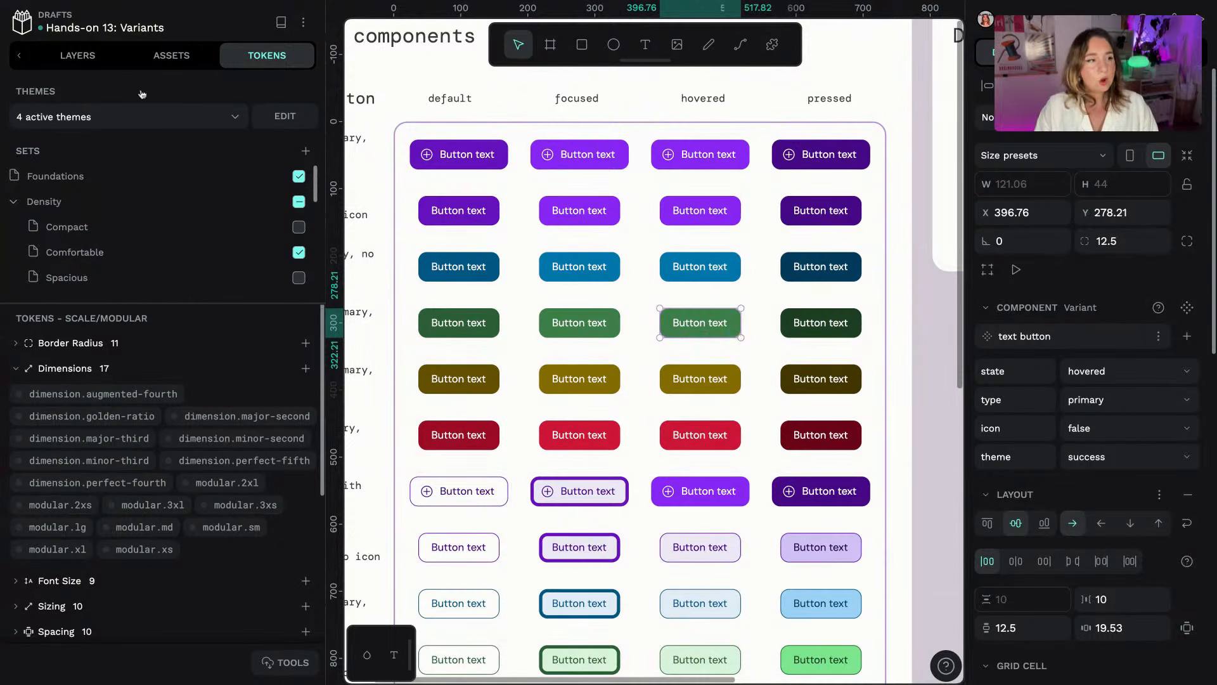
pyautogui.click(76, 57)
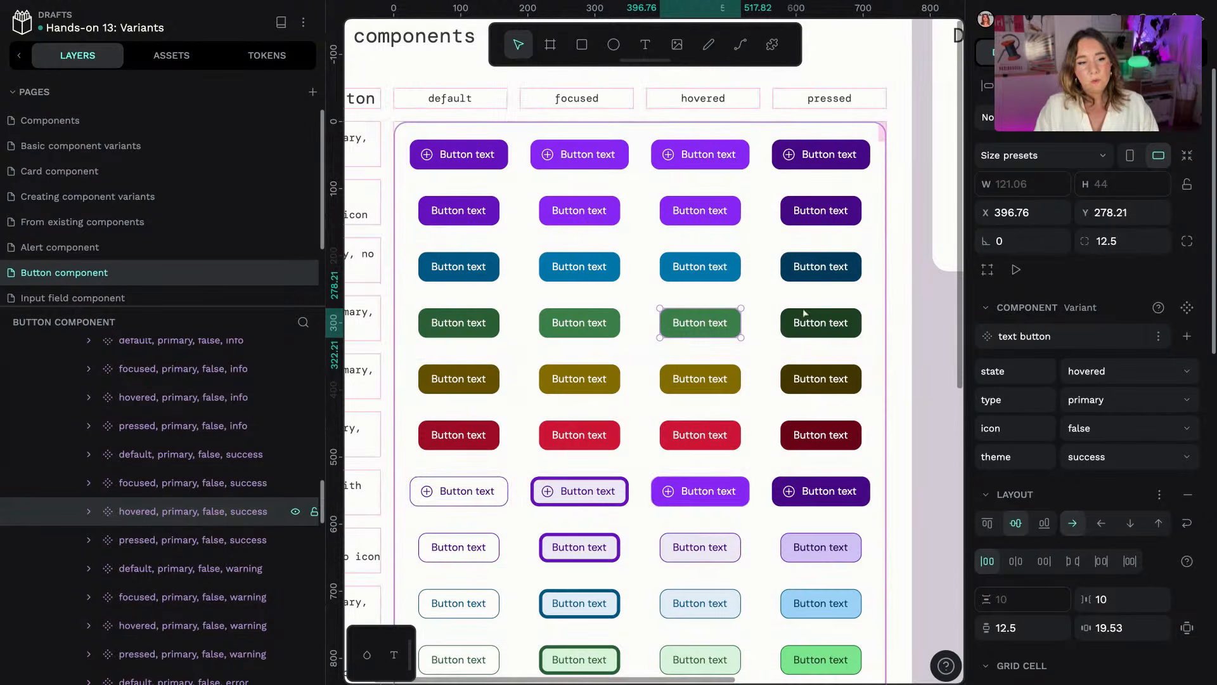
pyautogui.click(1160, 338)
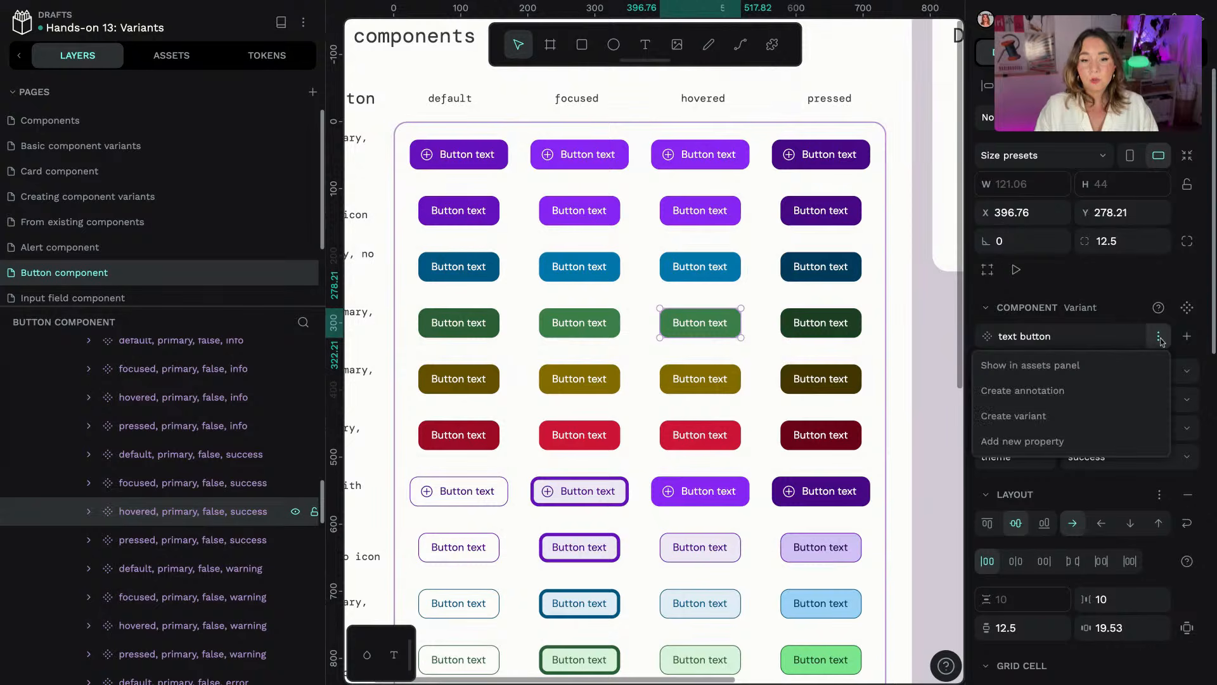
pyautogui.click(1040, 396)
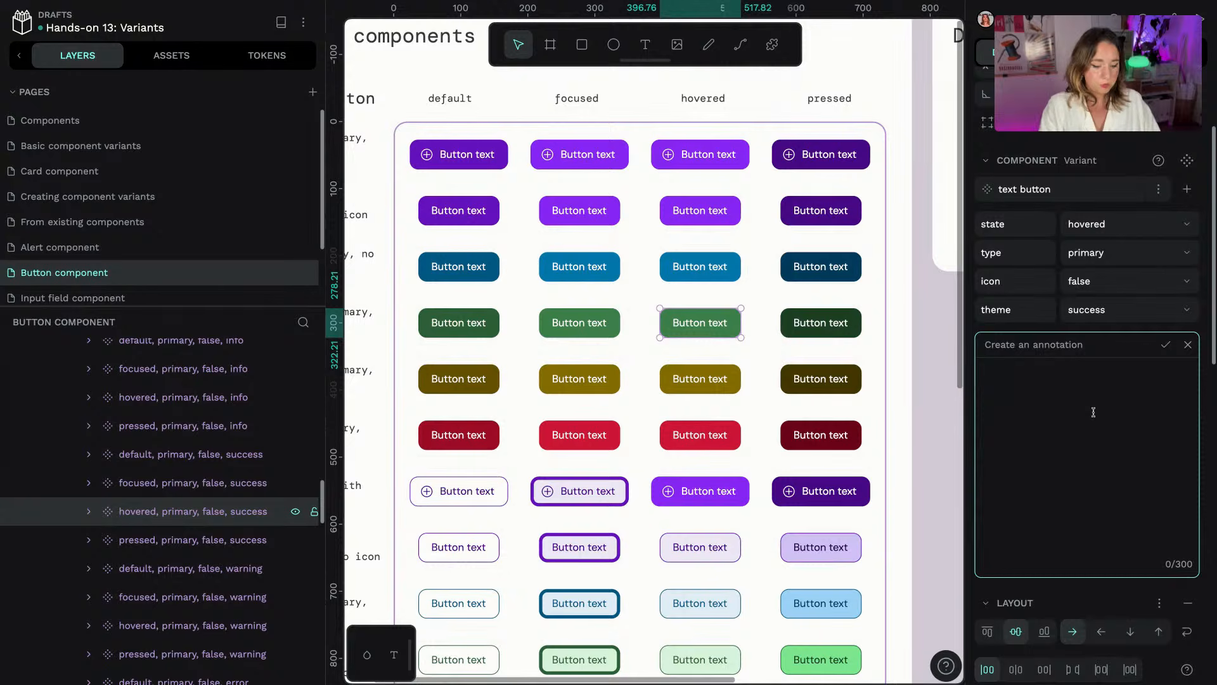
# - Begin the annotation with "Don't use this button for signups or any random button you want to be green! Use"
pyautogui.write("Don't use this ")
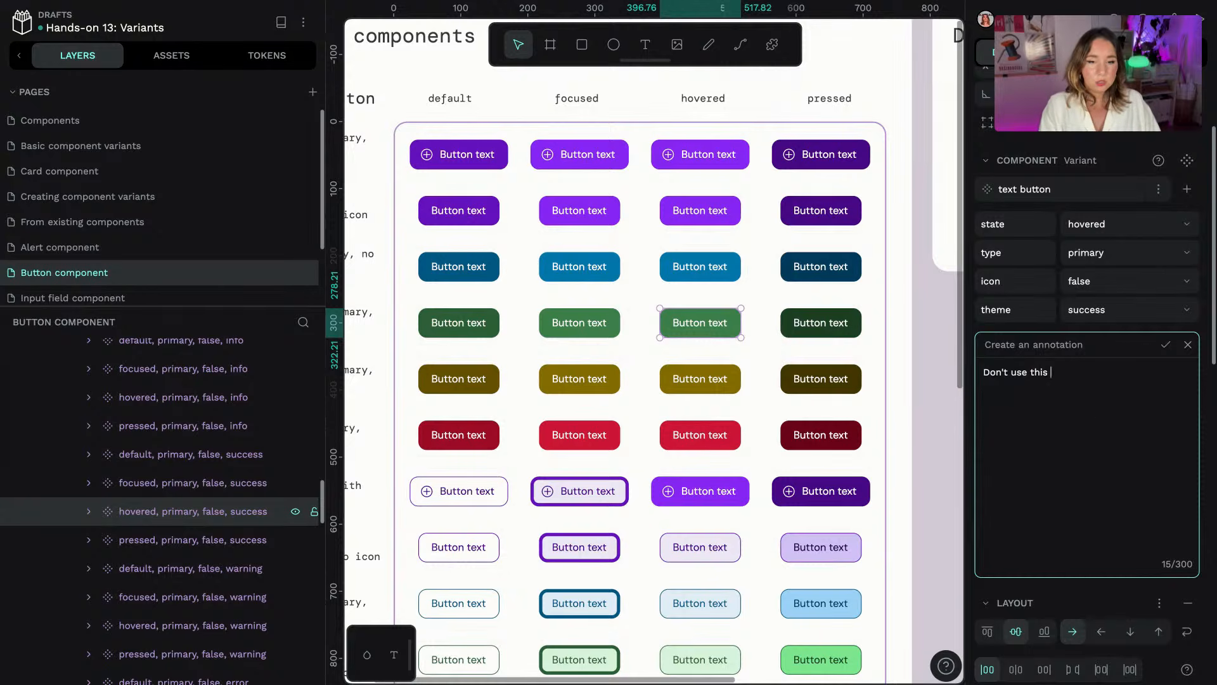
pyautogui.write('button for signu')
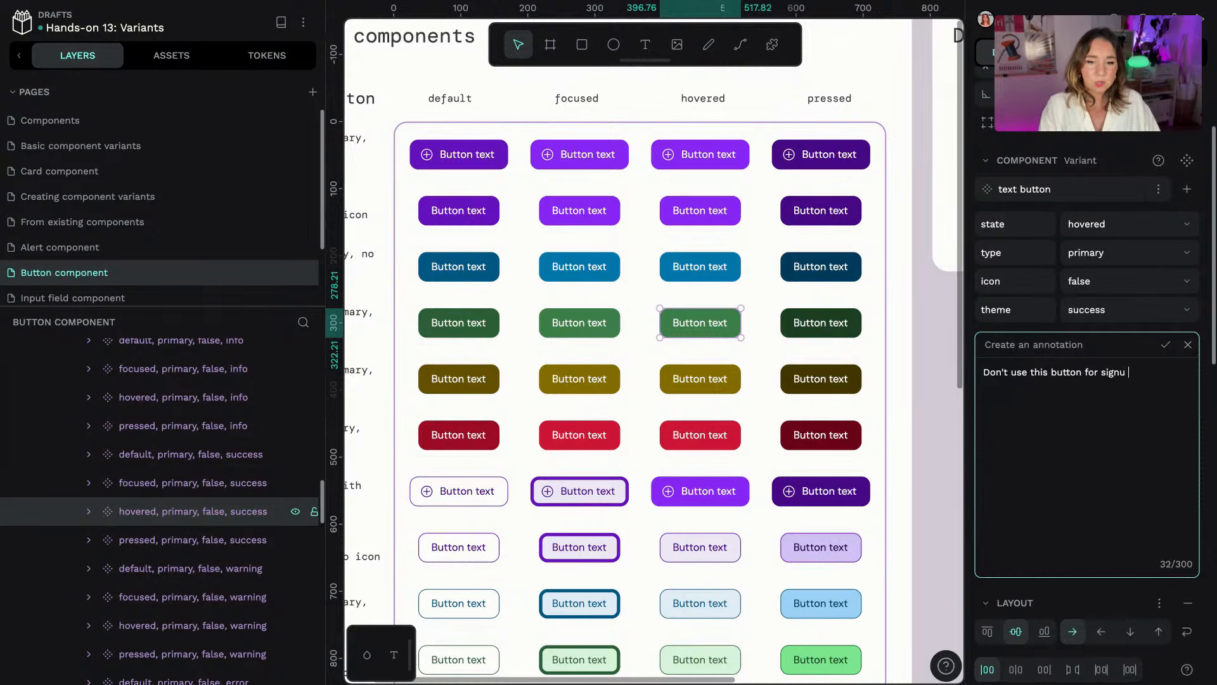
pyautogui.press('BackSpace')
pyautogui.write('ps or any ')
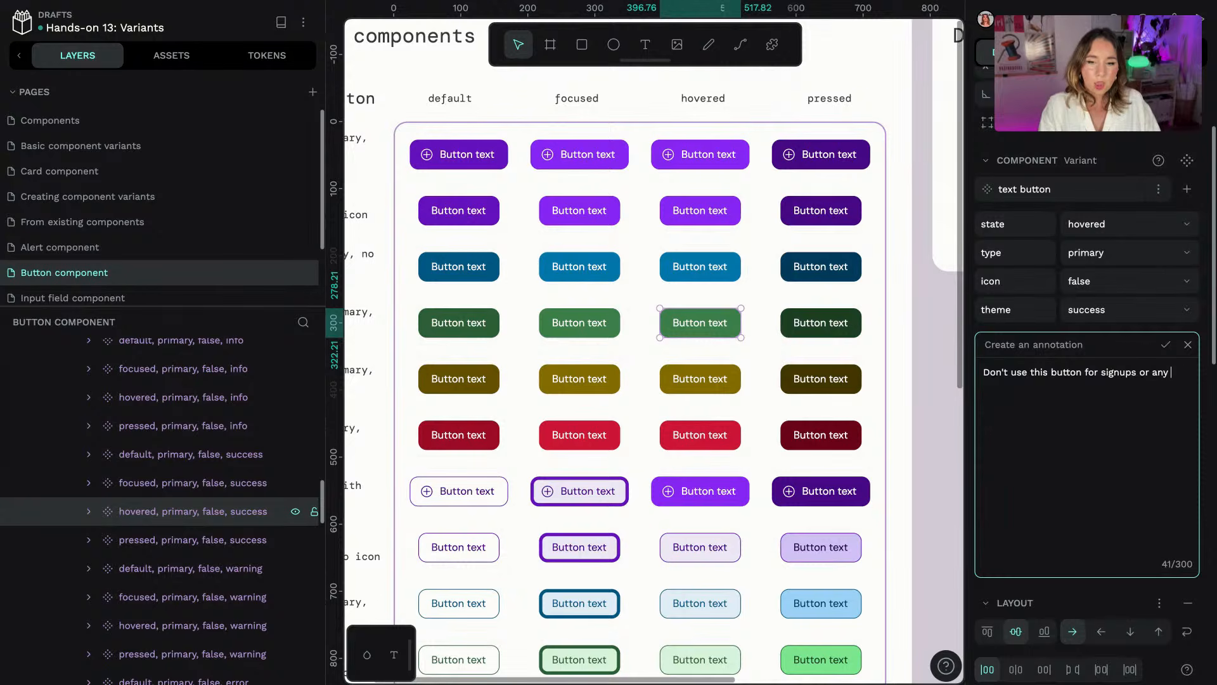
pyautogui.write('random button y')
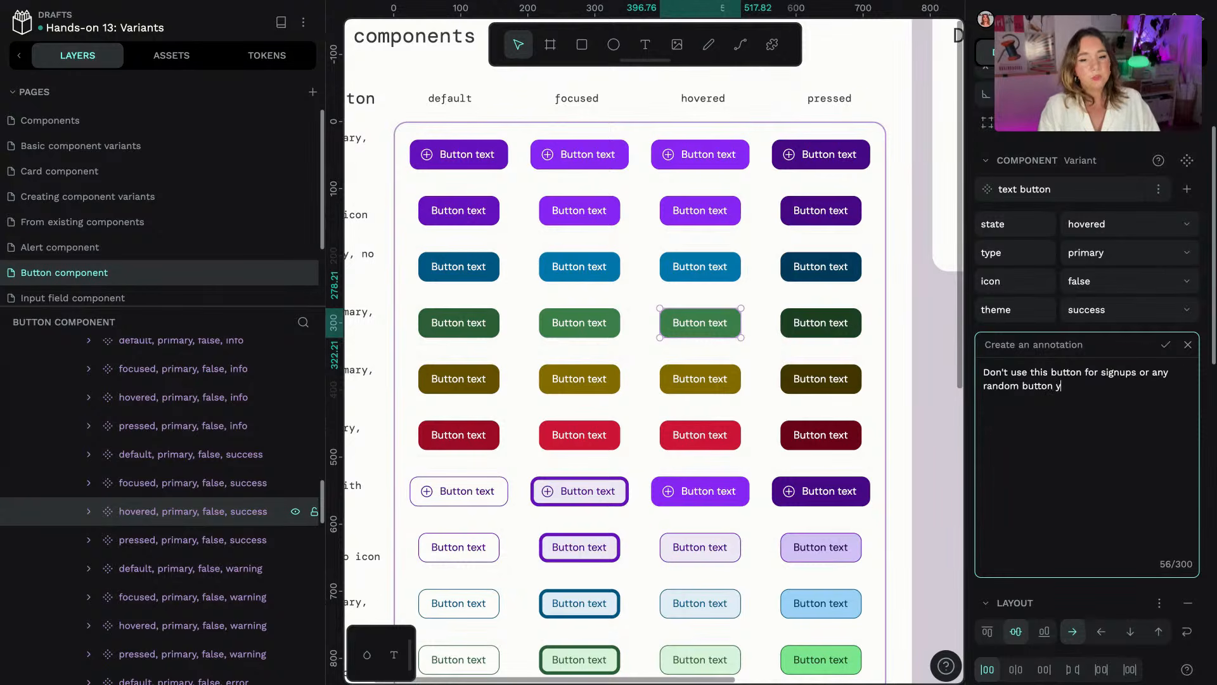
pyautogui.write('ou want to be gree')
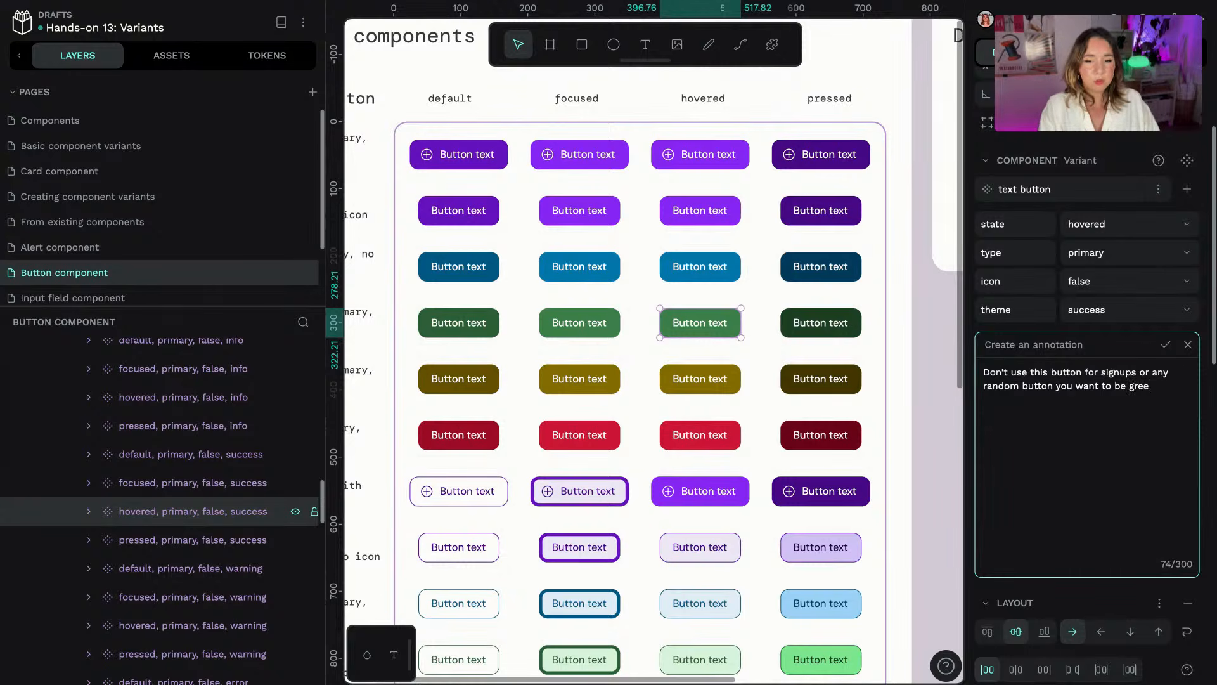
pyautogui.write('n! Use ')
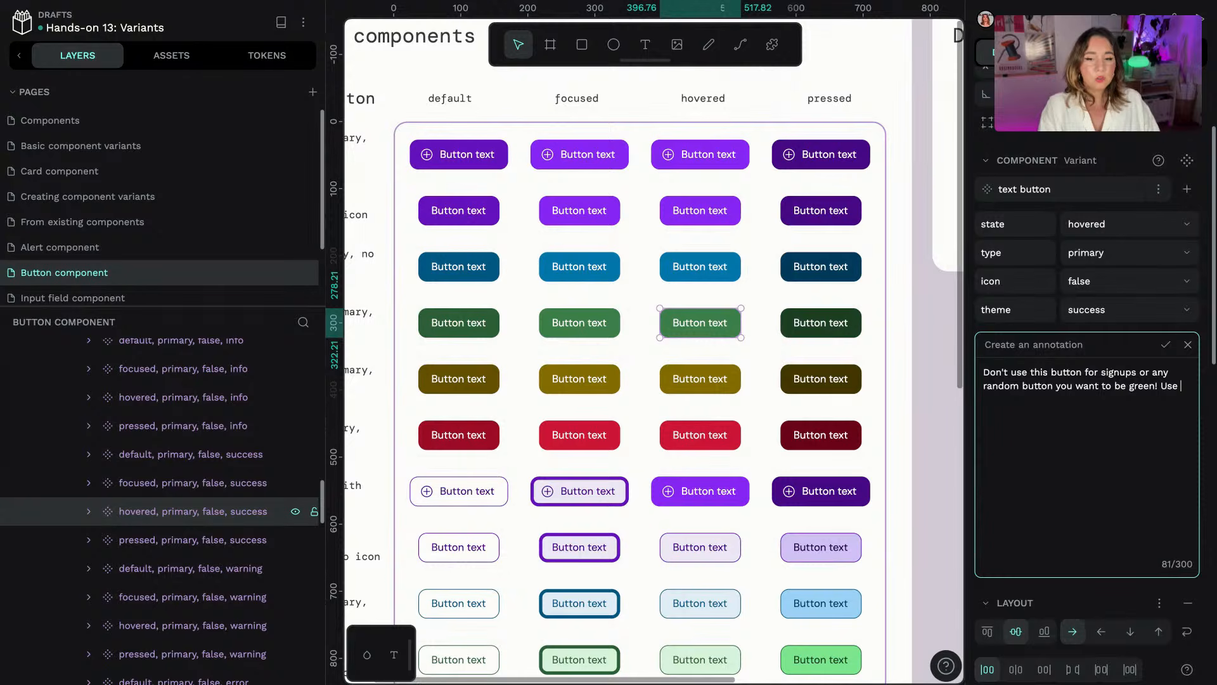
# - Complete the annotation with "it for situations where we want to indicate a successful interaction to the user." and save it
pyautogui.write('it for situations ')
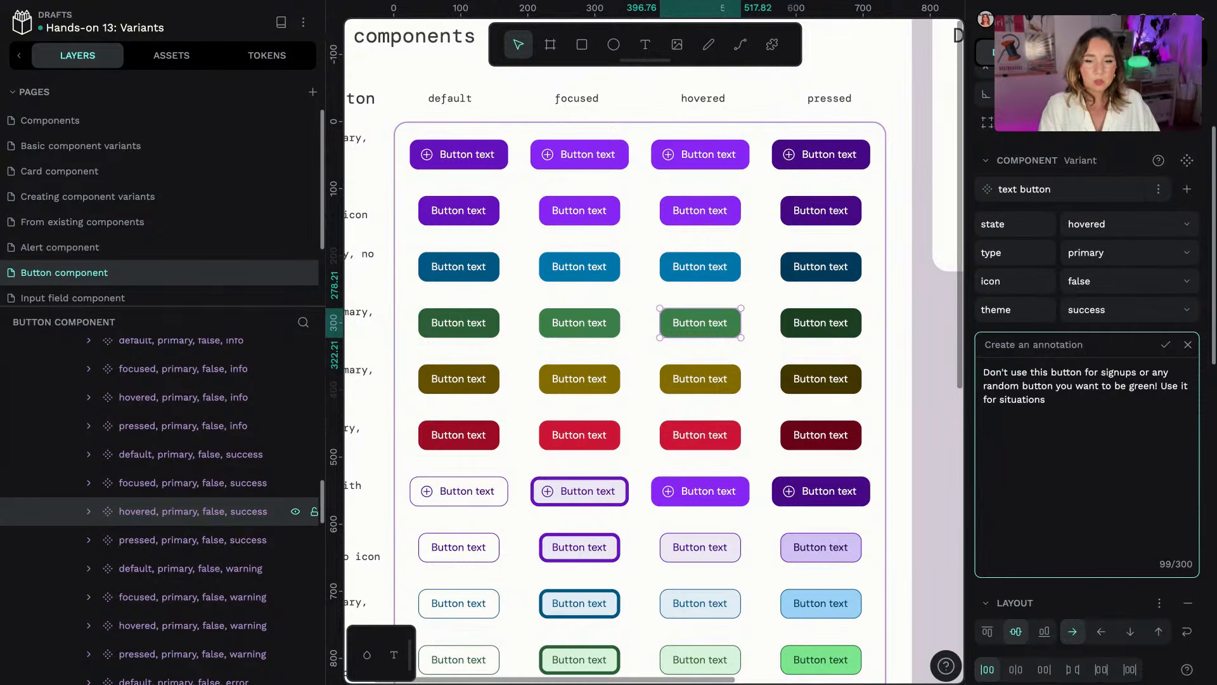
pyautogui.write('where we want ')
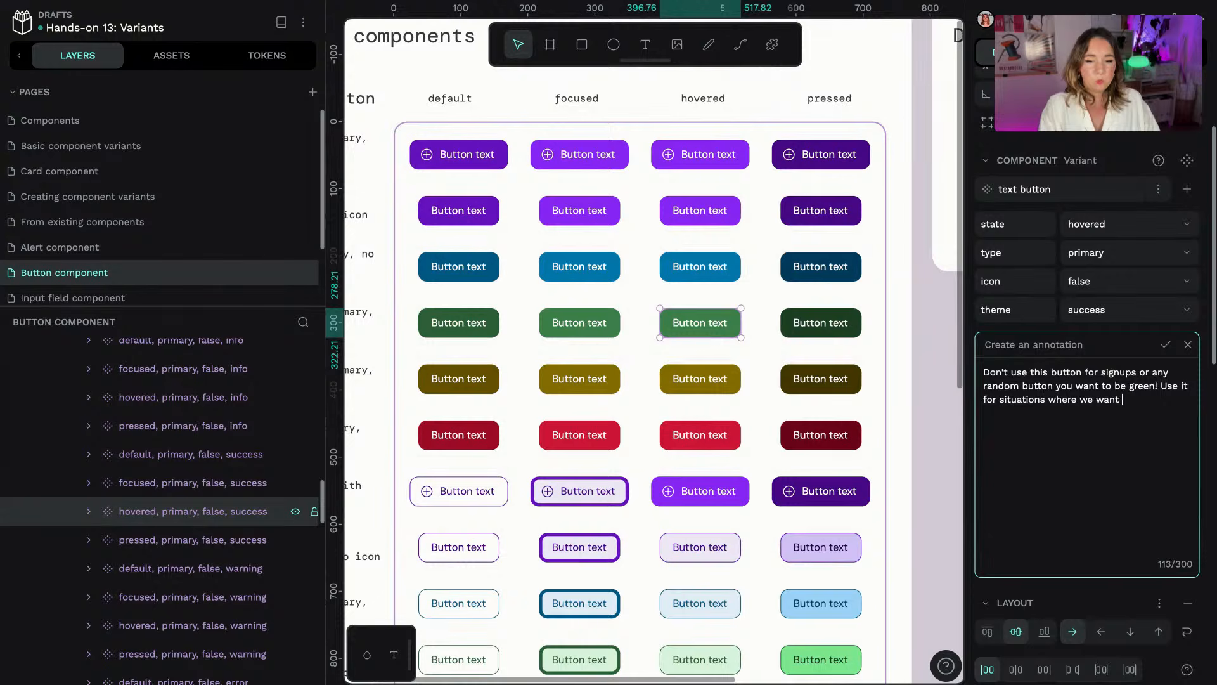
pyautogui.write('to indicate ')
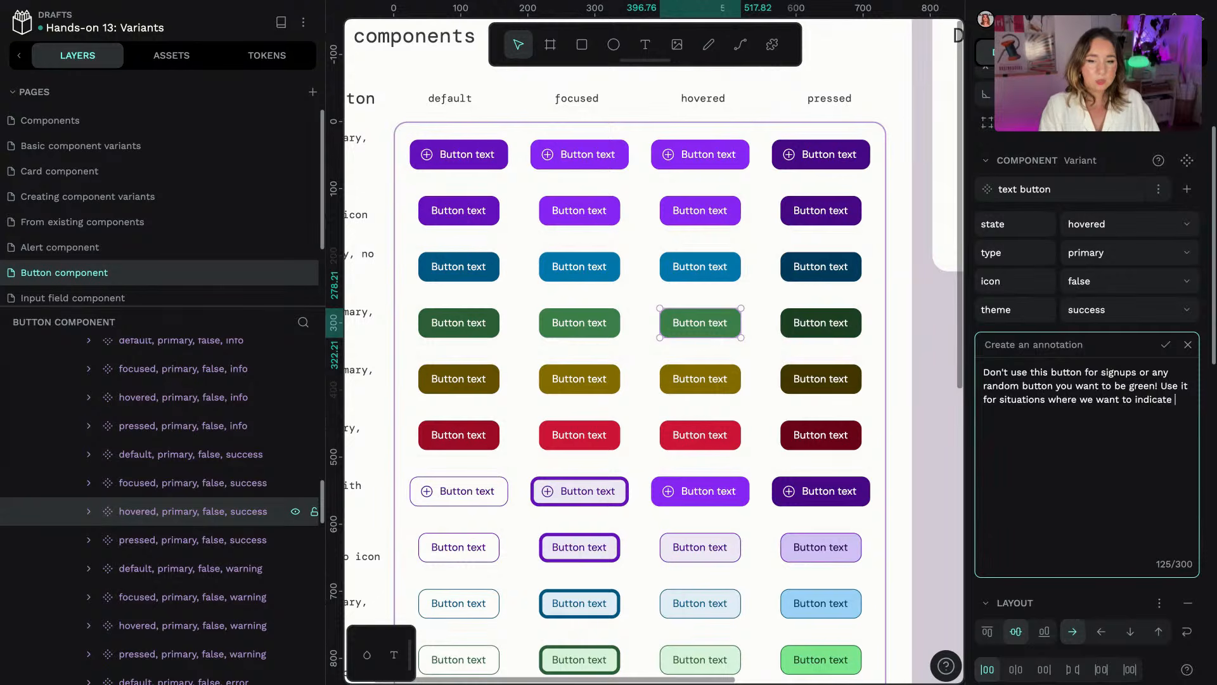
pyautogui.write('a successful iternac')
pyautogui.press('BackSpace')
pyautogui.press('BackSpace')
pyautogui.press('BackSpace')
pyautogui.press('BackSpace')
pyautogui.press('BackSpace')
pyautogui.press('BackSpace')
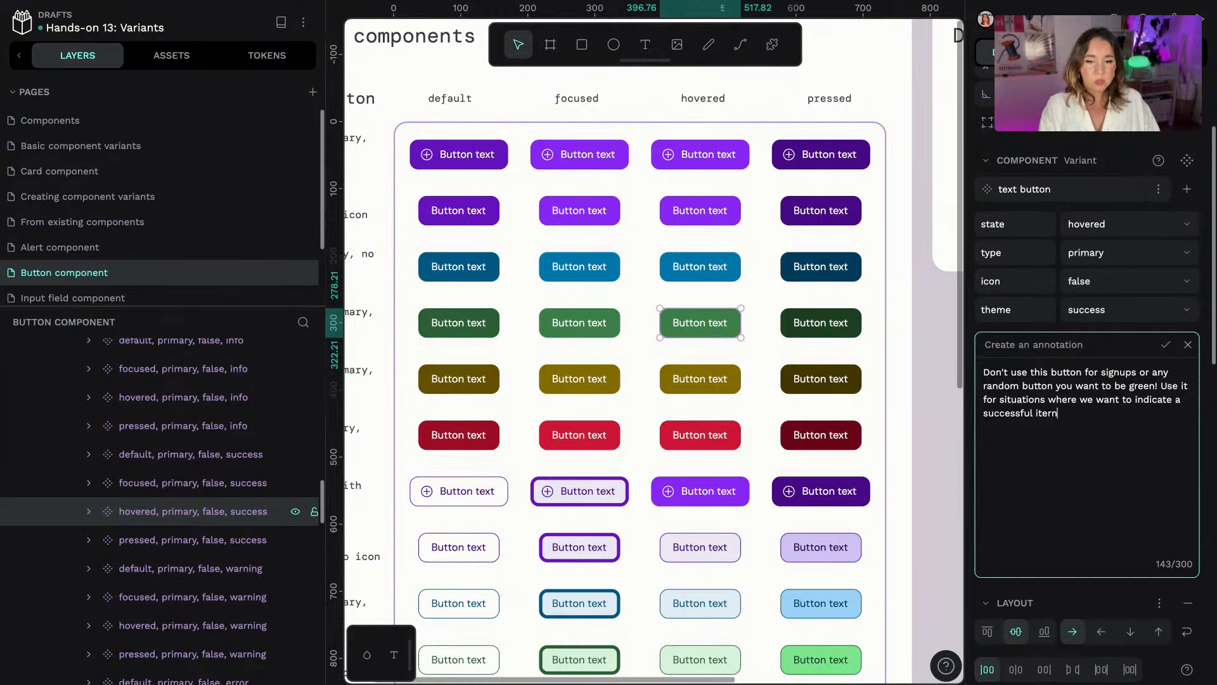
pyautogui.write('nteraction t')
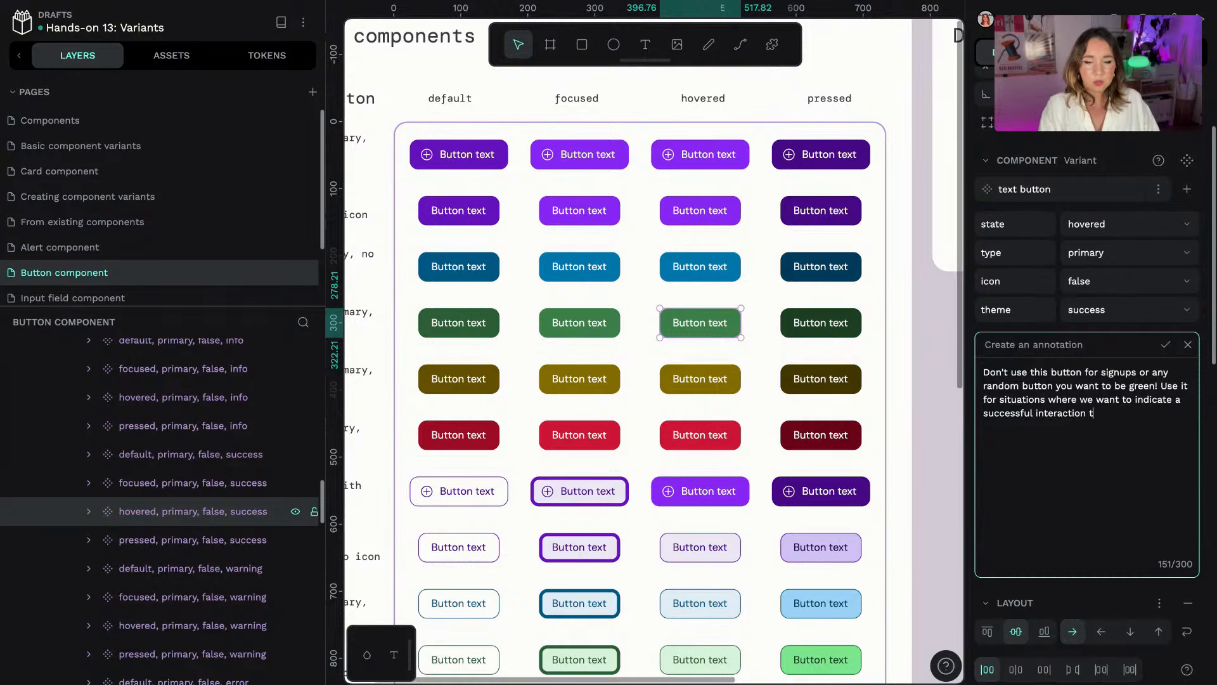
pyautogui.write('o the user.')
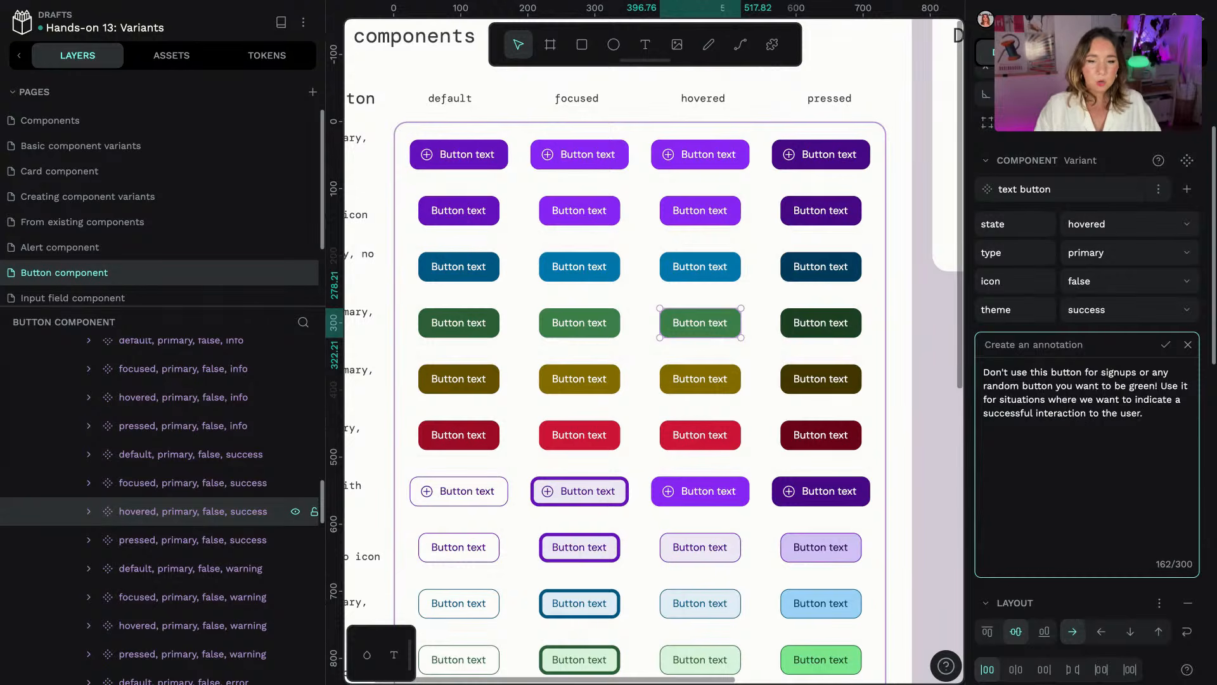
pyautogui.click(1166, 346)
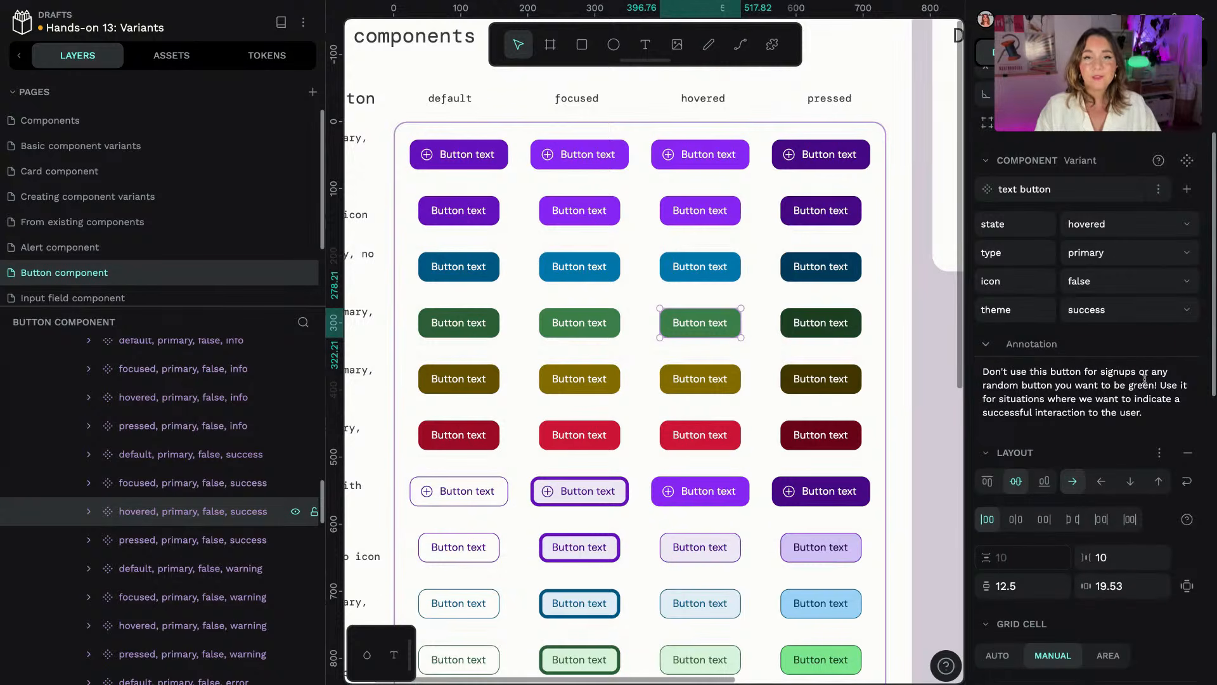
# - Check the annotation on the Demo board's Sign up button in its design properties and in inspection
pyautogui.click(937, 314)
pyautogui.hscroll(10, 935, 311)
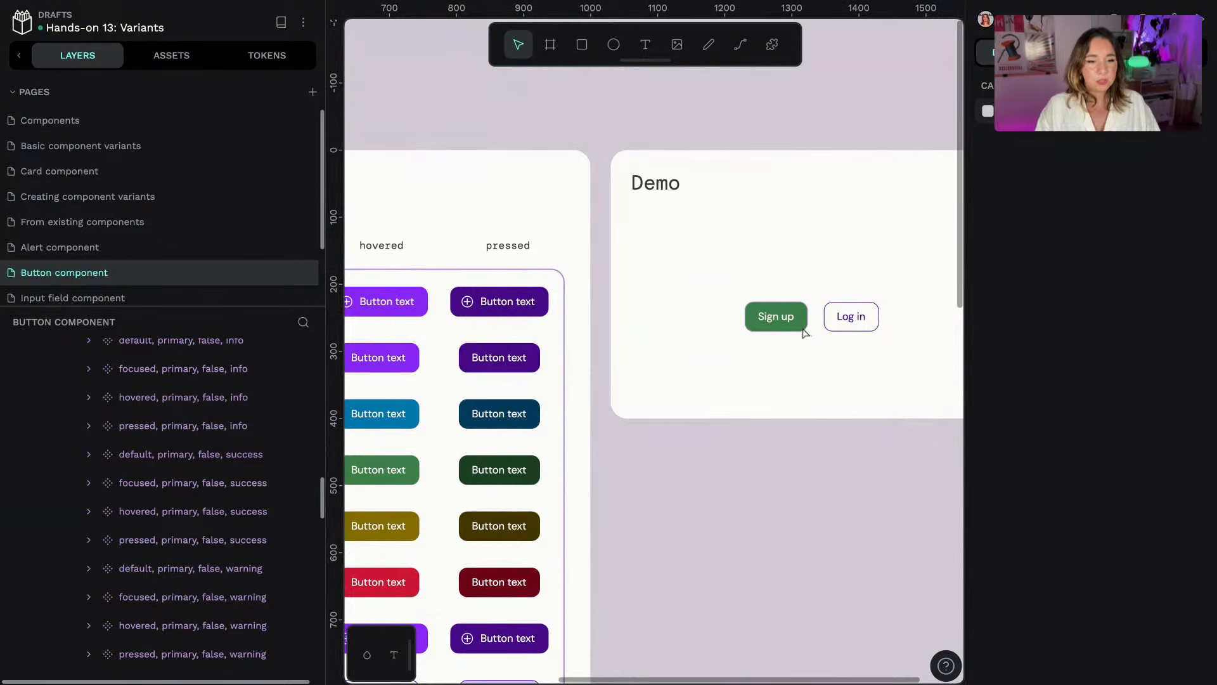
pyautogui.click(799, 325)
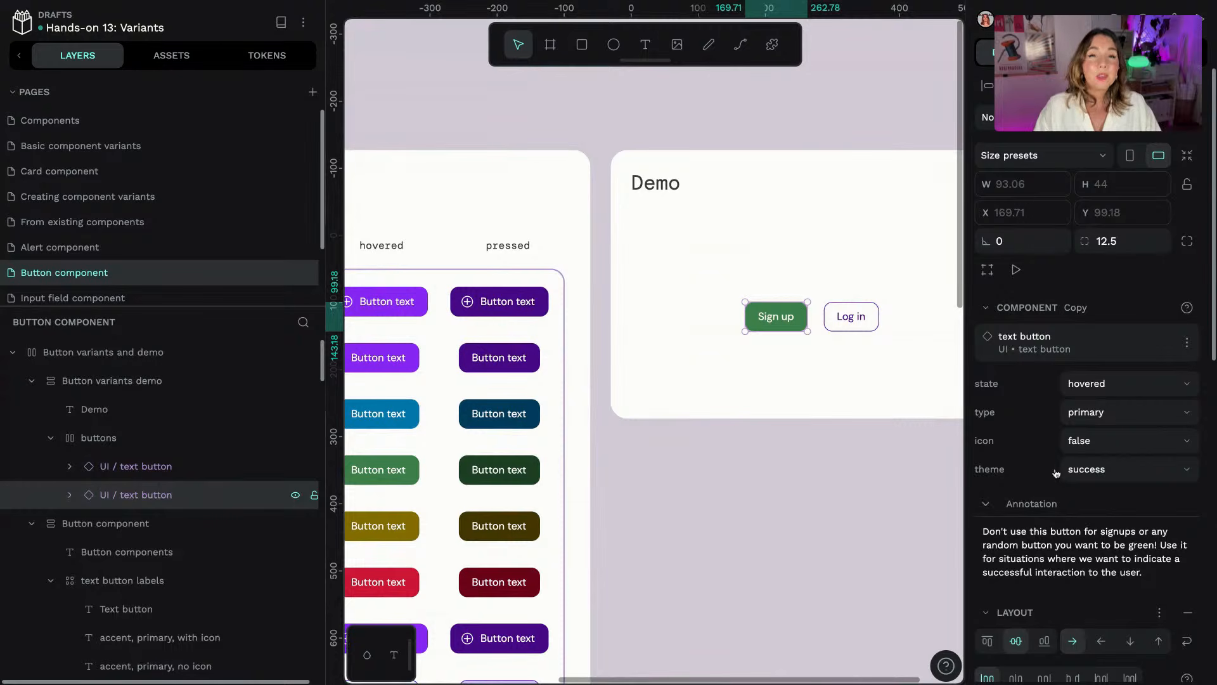
pyautogui.press('i')
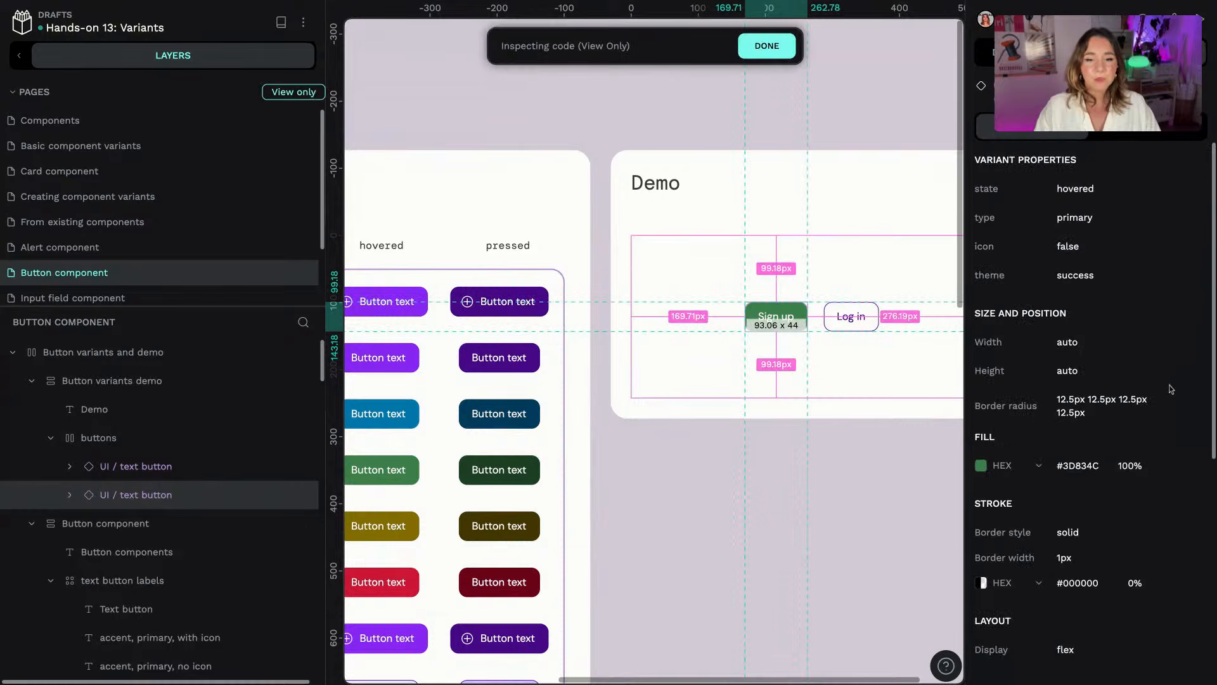
pyautogui.scroll(-3, 1182, 365)
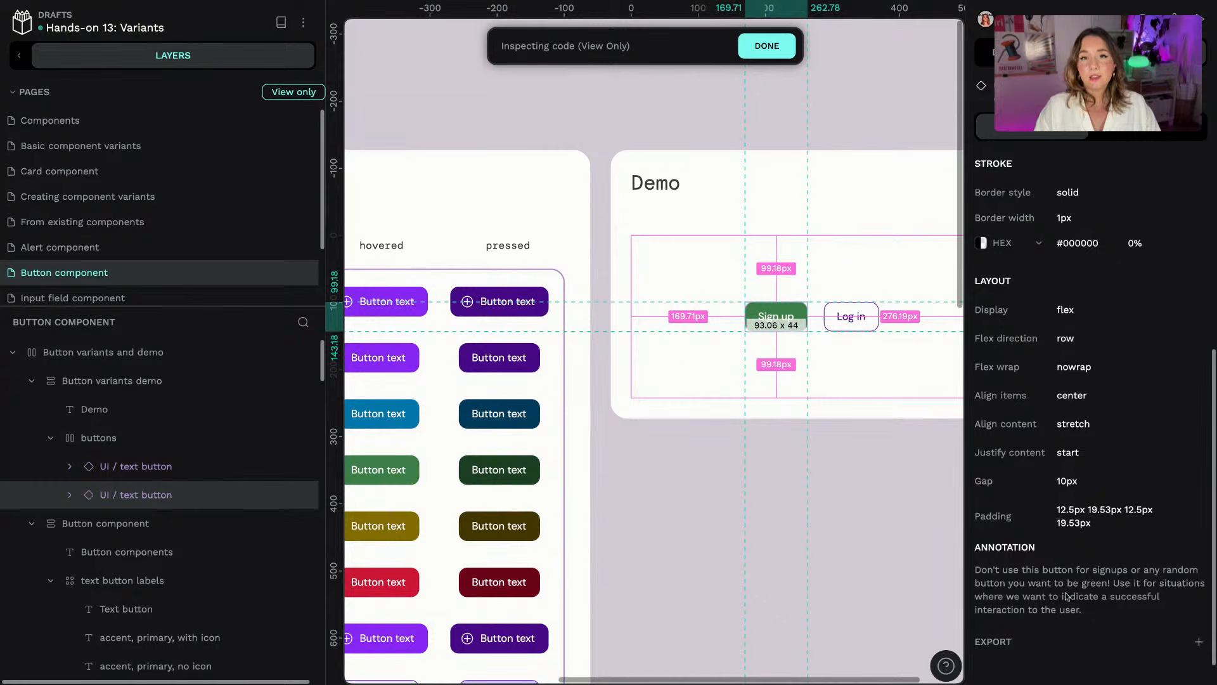